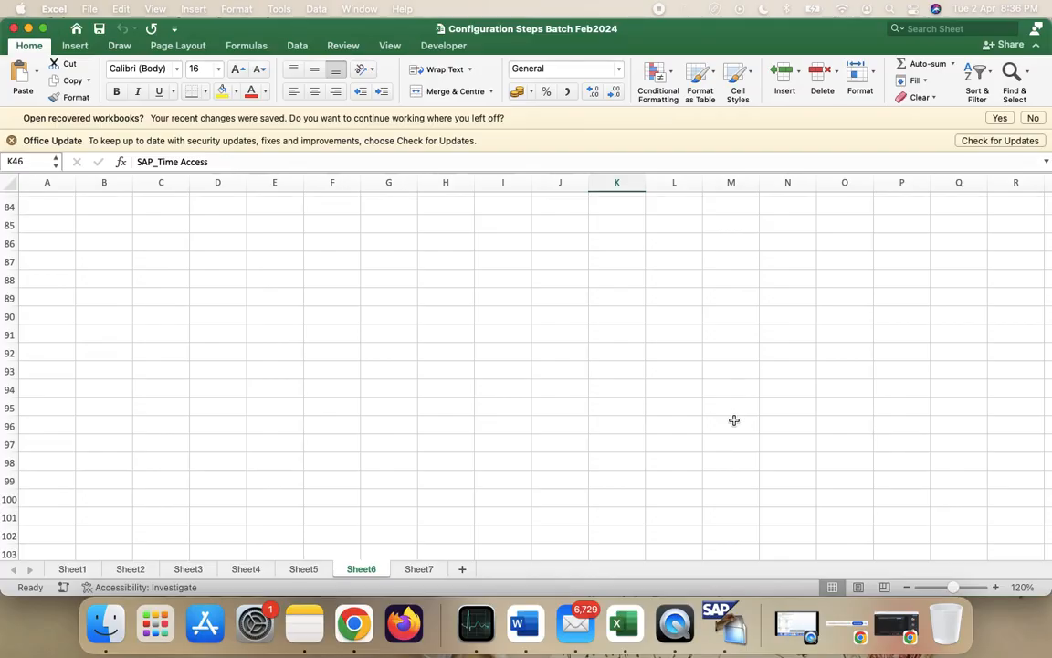
- Open Sheet7 and bring its '1. Configure an Infogroup' notes, rows 44–61, into view
{"action": "left_click", "coordinate": [418, 568]}
{"action": "scroll", "coordinate": [508, 363], "scroll_direction": "up", "scroll_amount": 10}
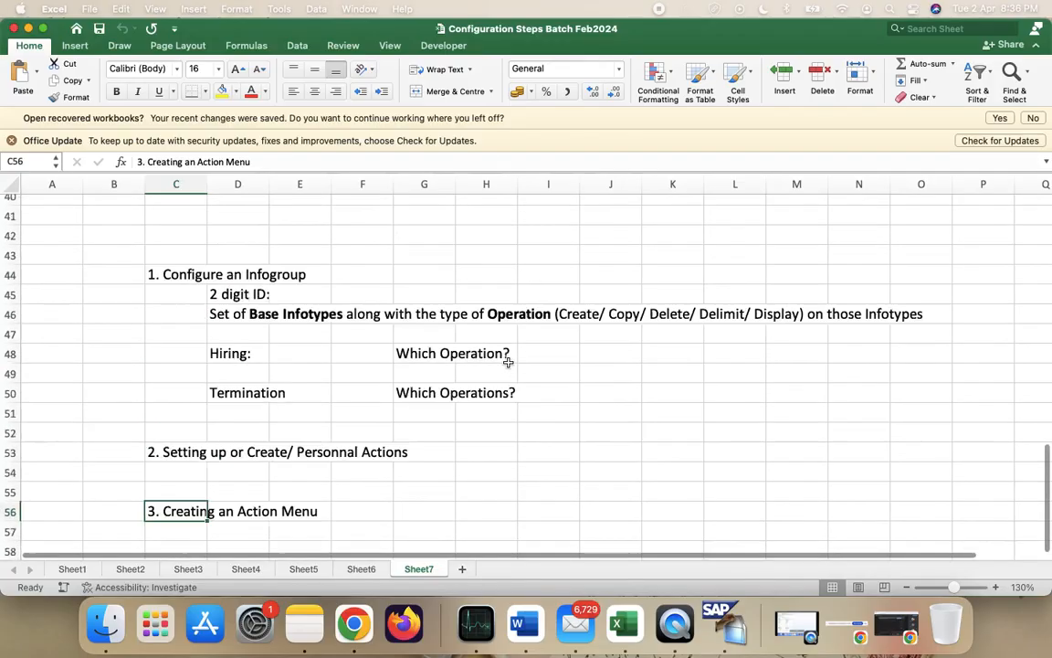
{"action": "scroll", "coordinate": [508, 363], "scroll_direction": "up", "scroll_amount": 12}
{"action": "scroll", "coordinate": [507, 362], "scroll_direction": "down", "scroll_amount": 10}
{"action": "scroll", "coordinate": [508, 363], "scroll_direction": "down", "scroll_amount": 4}
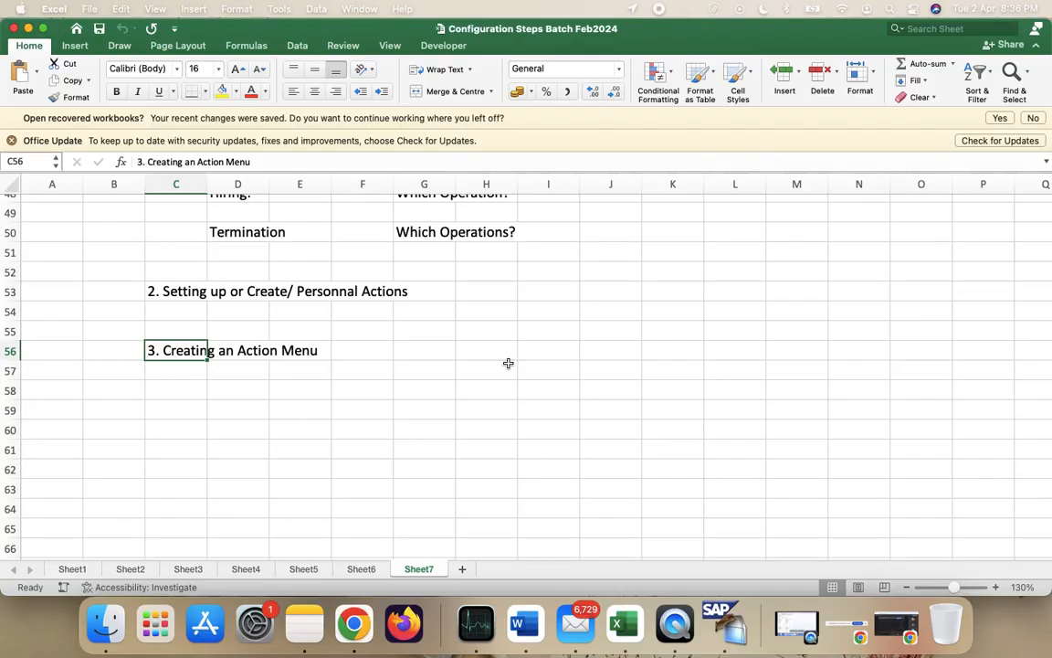
{"action": "scroll", "coordinate": [507, 364], "scroll_direction": "up", "scroll_amount": 15}
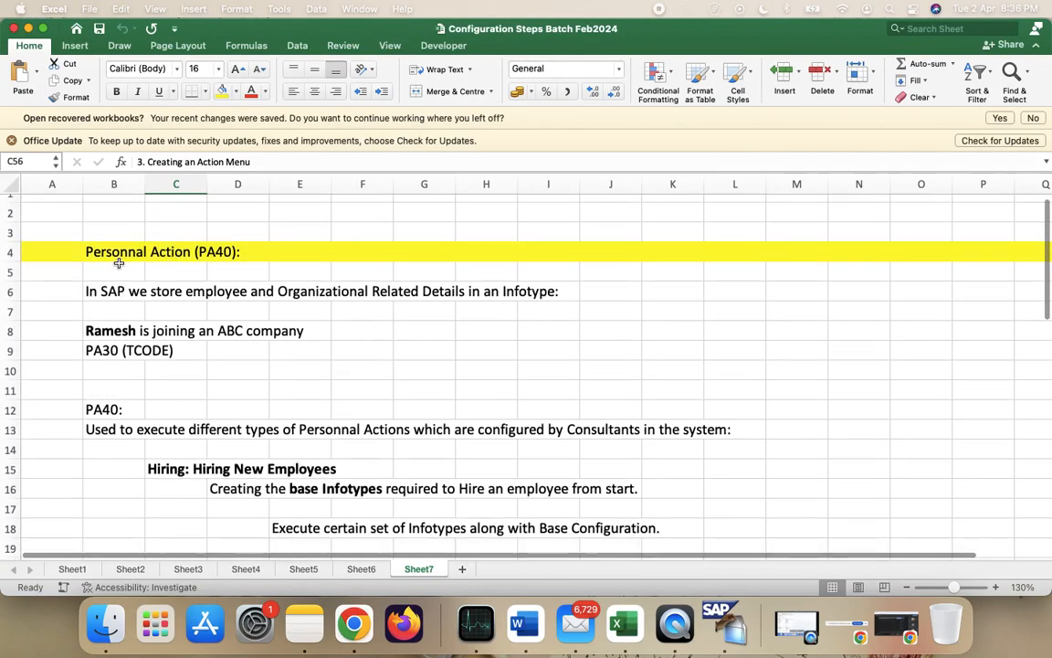
{"action": "left_click", "coordinate": [109, 271]}
{"action": "scroll", "coordinate": [354, 363], "scroll_direction": "down", "scroll_amount": 14}
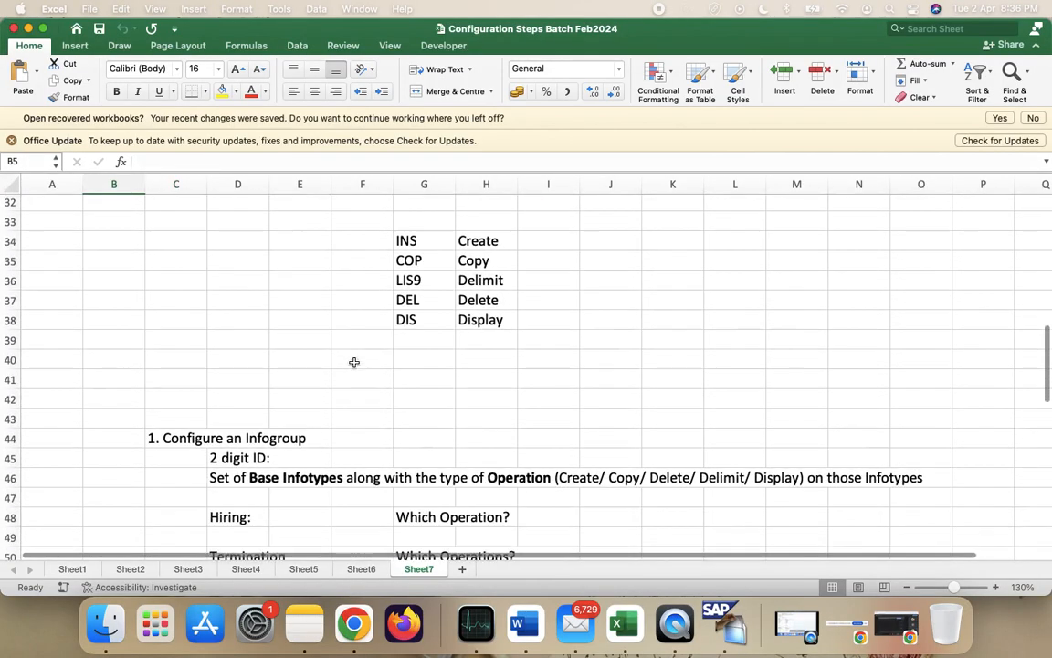
{"action": "left_click", "coordinate": [717, 624]}
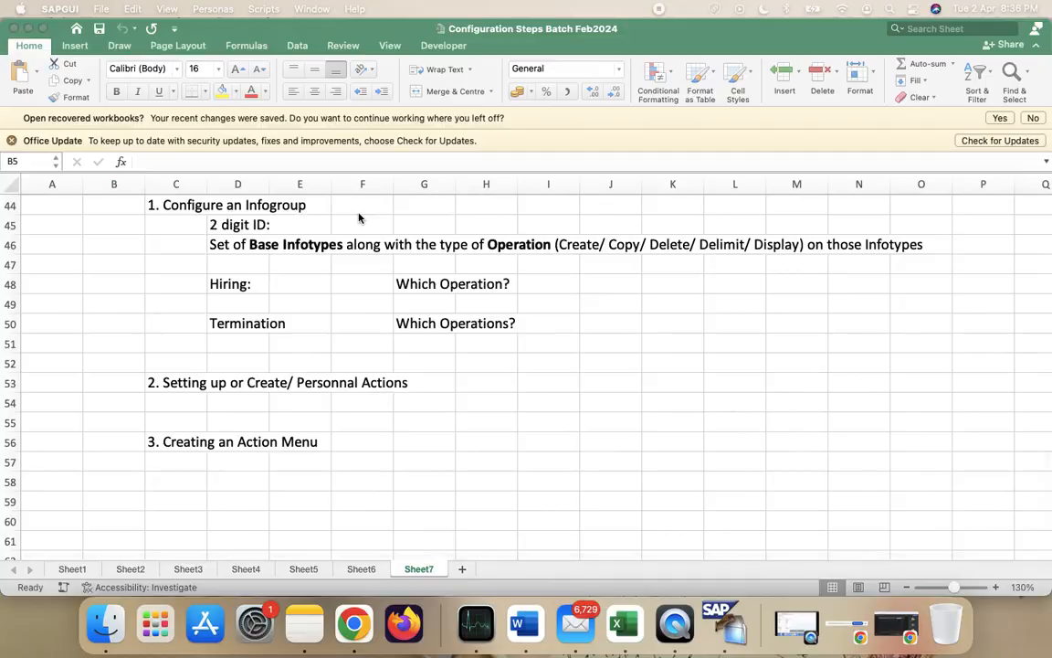
- Launch SAP GUI 7.50rev1 from a Spotlight search for 'sap'
{"action": "key", "text": "ctrl+Right"}
{"action": "key", "text": "ctrl+Left"}
{"action": "key", "text": "super+space"}
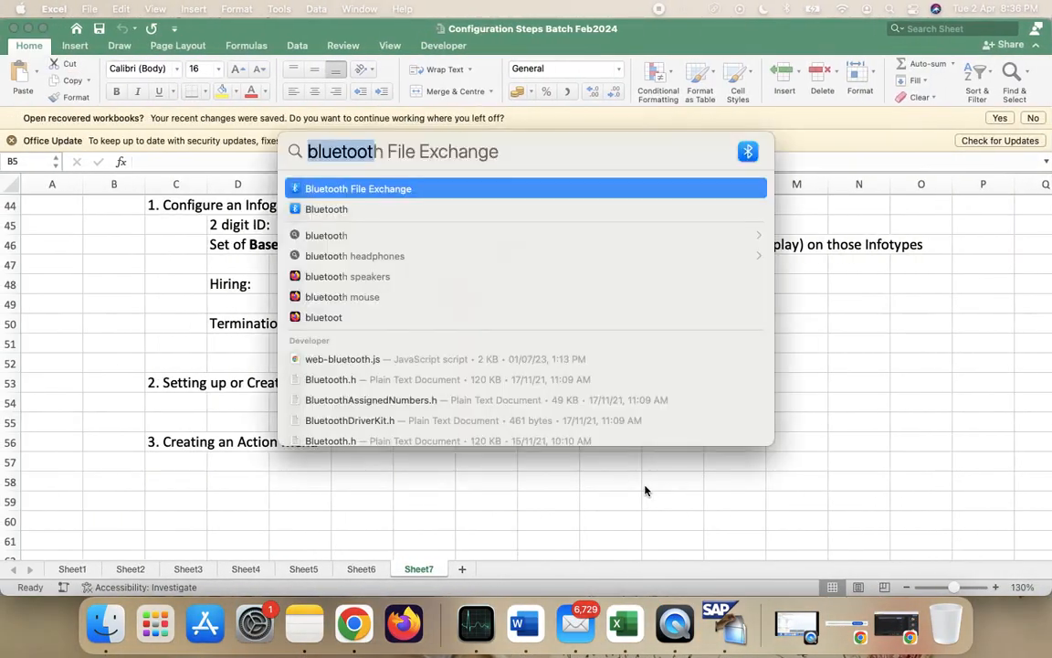
{"action": "type", "text": "sap"}
{"action": "key", "text": "Return"}
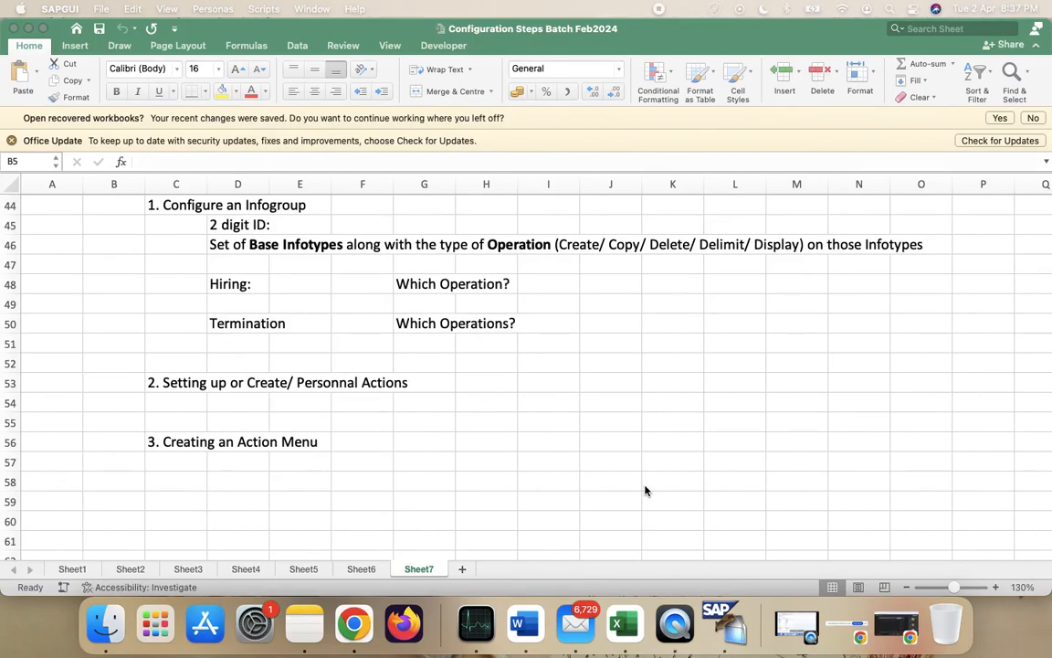
- Back on the Excel space, search Spotlight for 'activity' to find Activity Monitor
{"action": "key", "text": "ctrl+Up"}
{"action": "key", "text": "ctrl+Down"}
{"action": "key", "text": "ctrl+Right"}
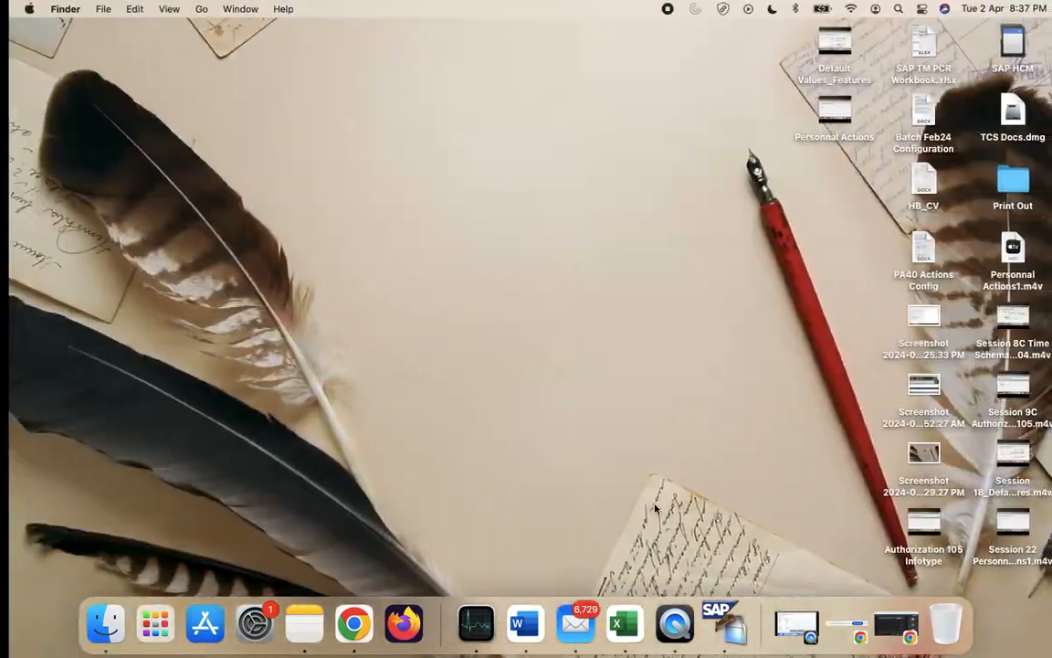
{"action": "key", "text": "ctrl+Left"}
{"action": "key", "text": "ctrl+Left"}
{"action": "key", "text": "ctrl+Right"}
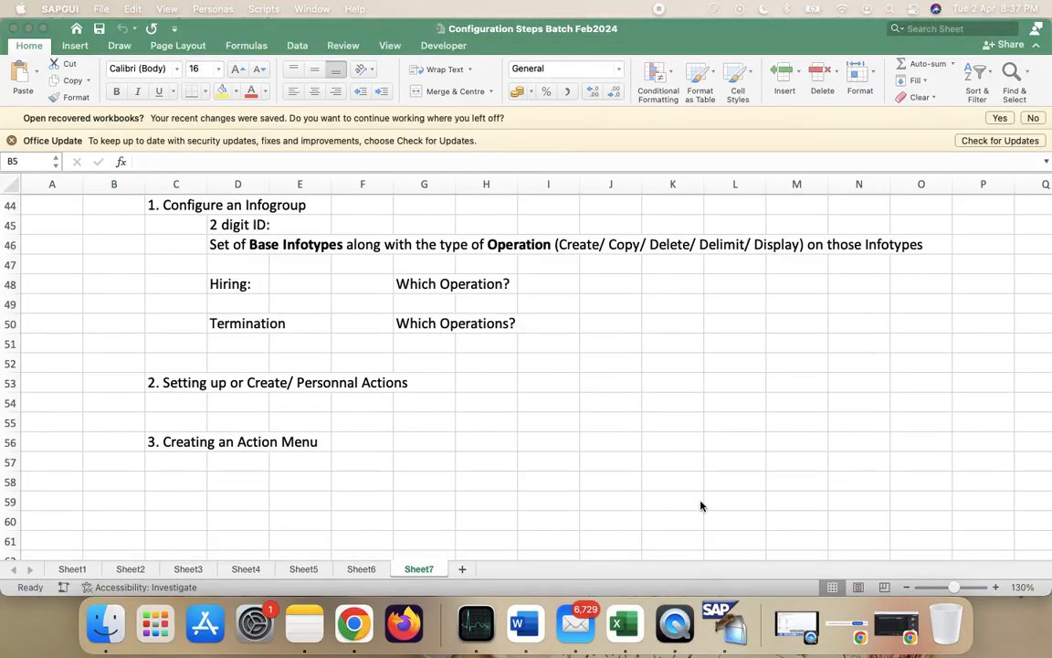
{"action": "key", "text": "super+space"}
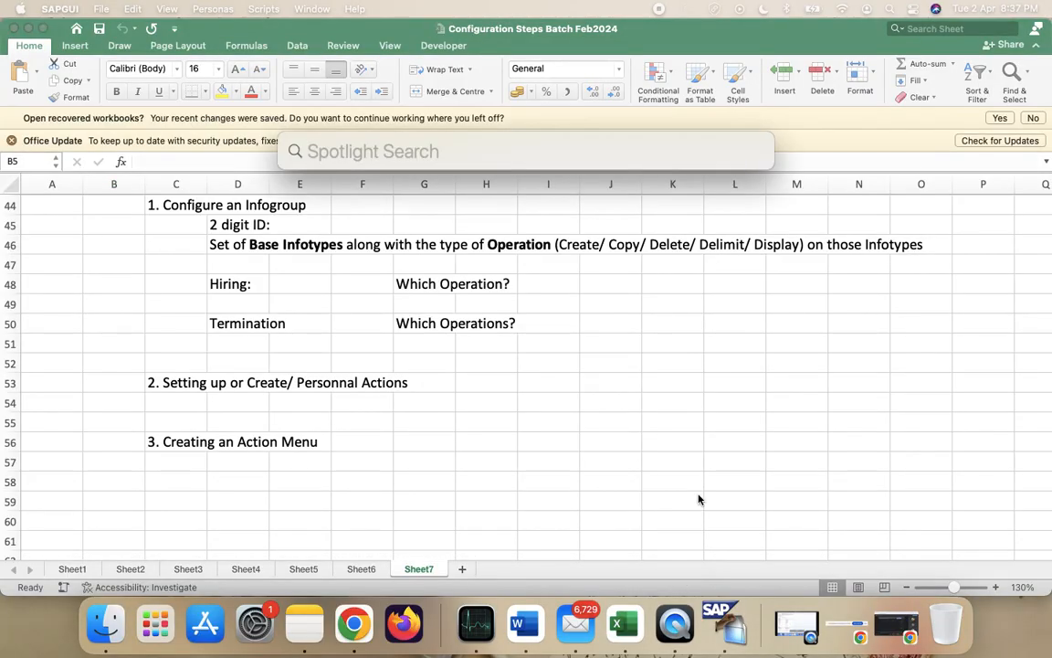
{"action": "type", "text": "activity"}
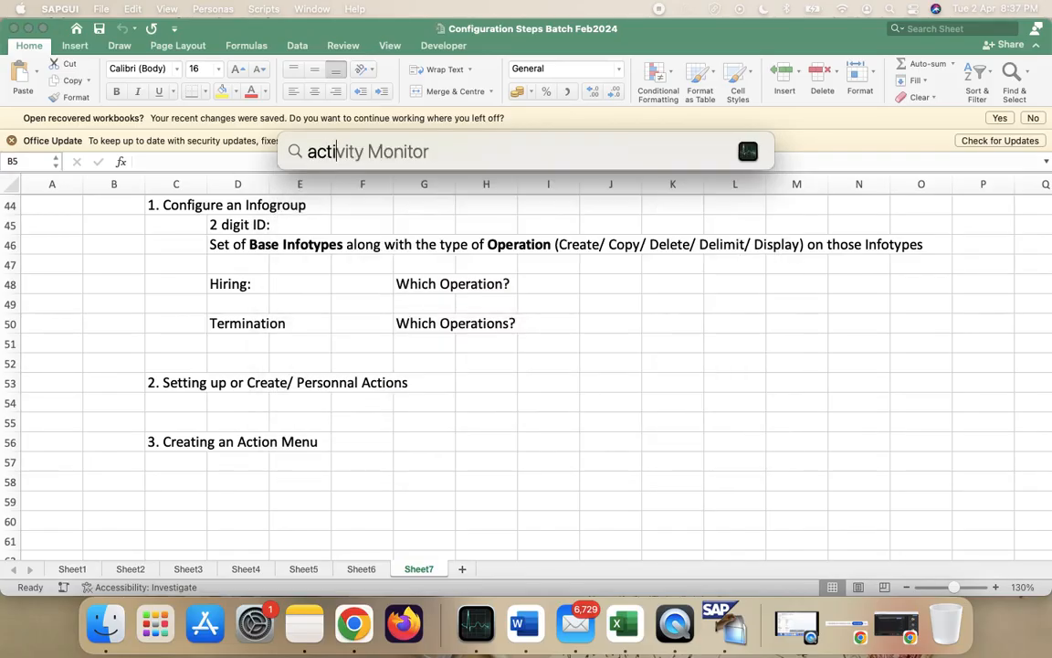
- Launch Activity Monitor, Force Quit the SAPGUI process, and close the monitor
{"action": "key", "text": "Return"}
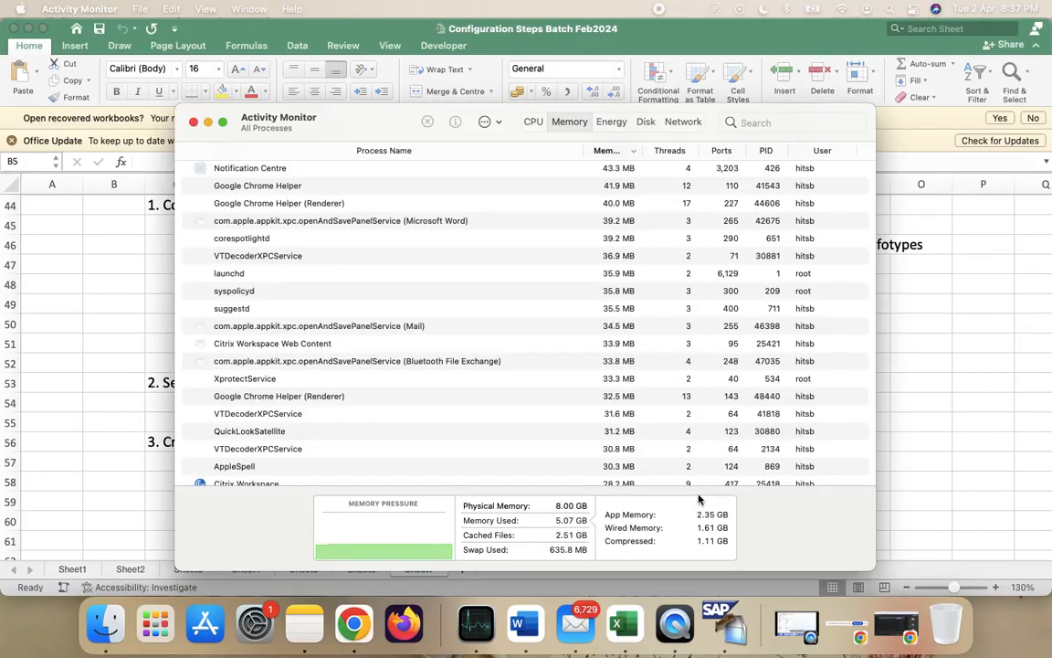
{"action": "scroll", "coordinate": [466, 248], "scroll_direction": "up", "scroll_amount": 10}
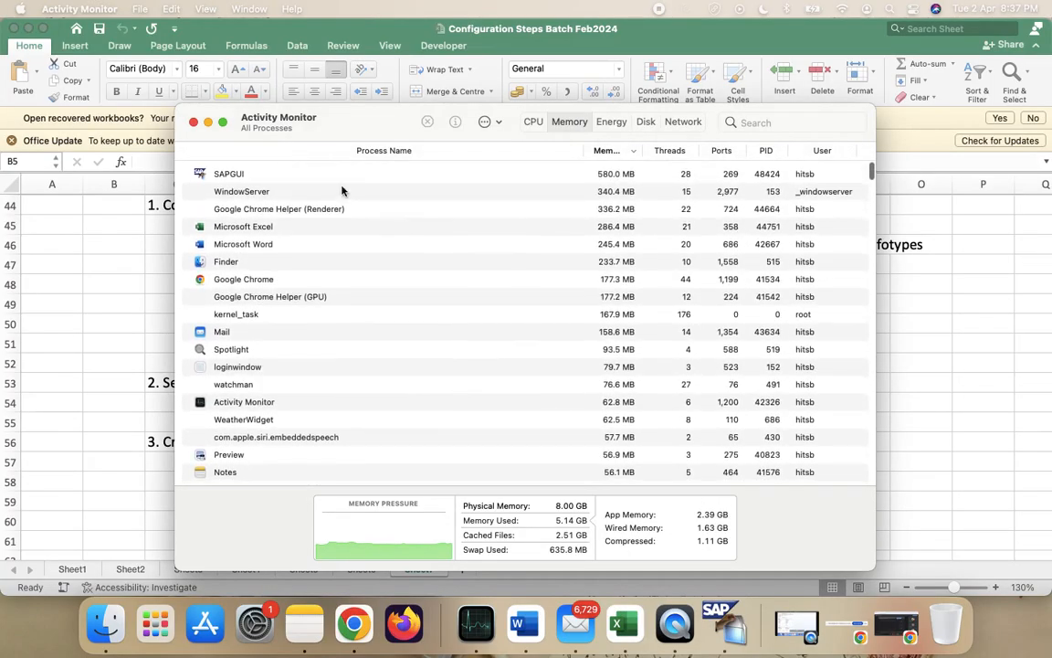
{"action": "left_click", "coordinate": [325, 173]}
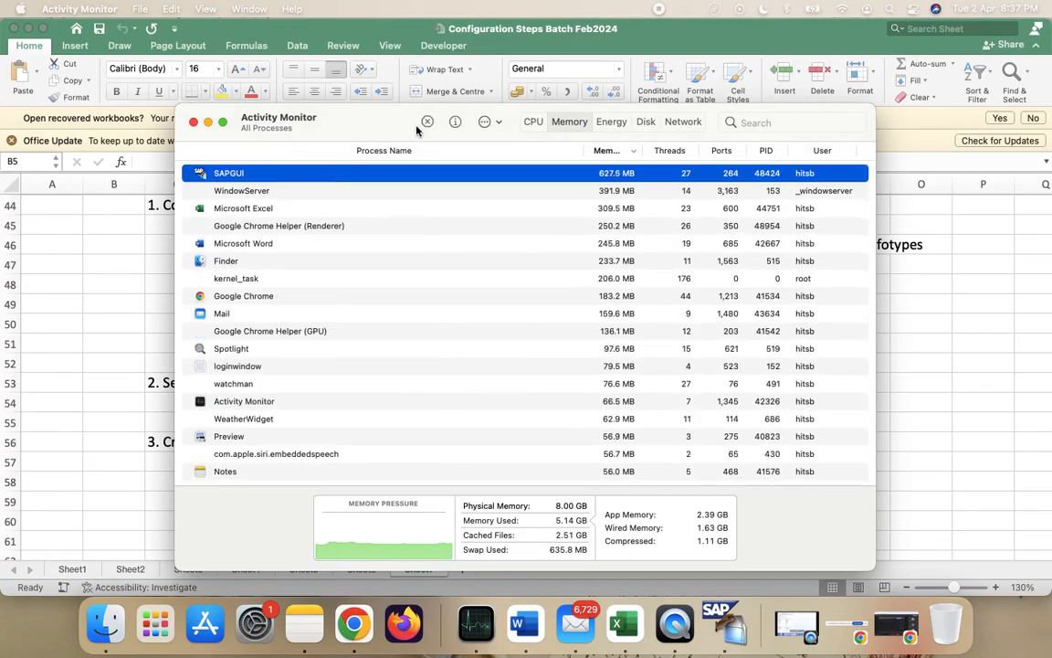
{"action": "left_click", "coordinate": [425, 122]}
{"action": "left_click", "coordinate": [534, 398]}
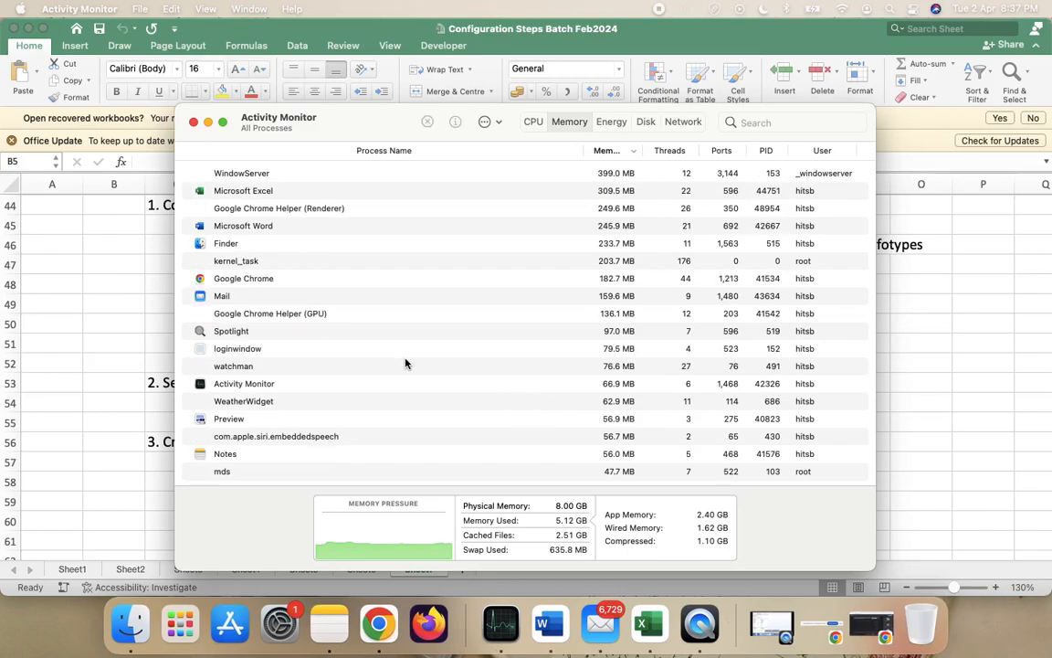
{"action": "left_click", "coordinate": [193, 123]}
- Relaunch SAP GUI 7.50rev1 from a Spotlight search for 'sap'
{"action": "key", "text": "ctrl+Right"}
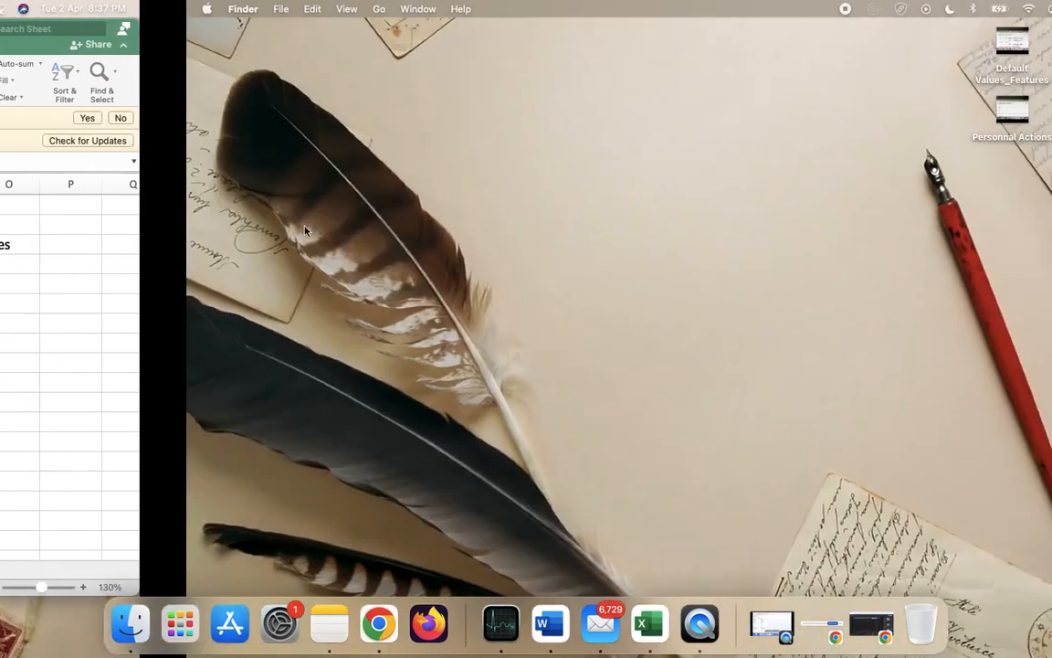
{"action": "key", "text": "super+space"}
{"action": "type", "text": "sap"}
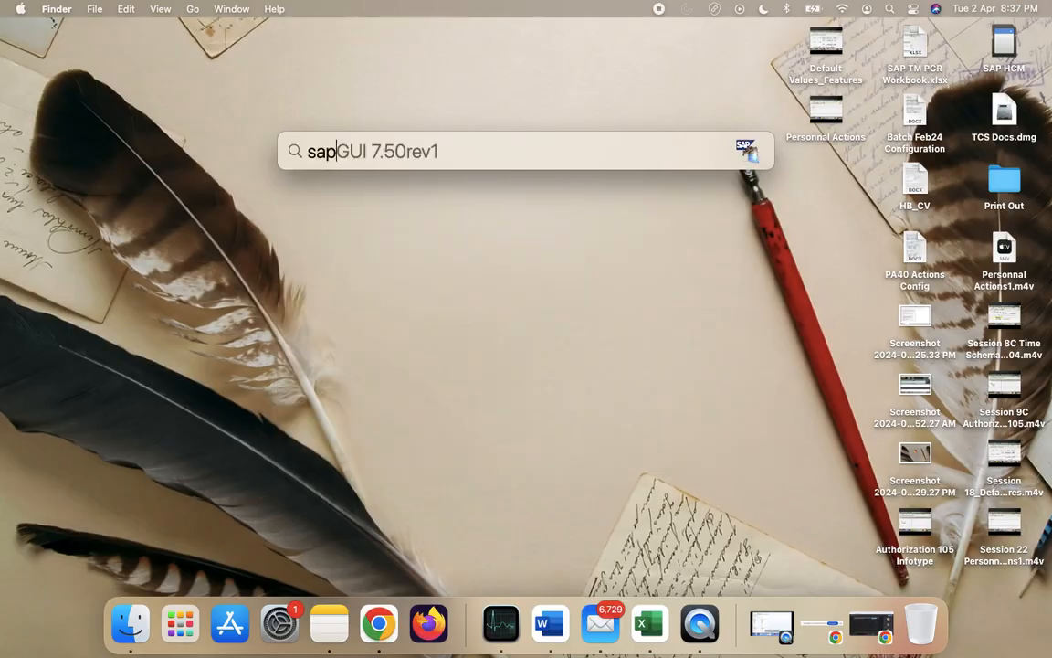
{"action": "key", "text": "Return"}
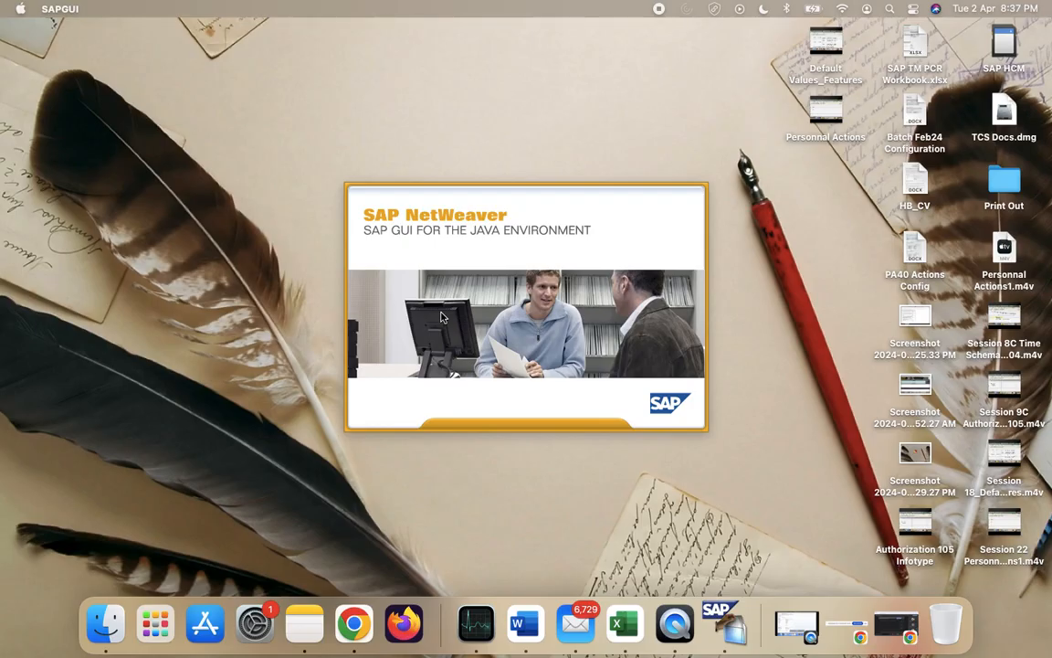
- Move the SAP GUI connection window onto Desktop 3 in Mission Control
{"action": "key", "text": "ctrl+Left"}
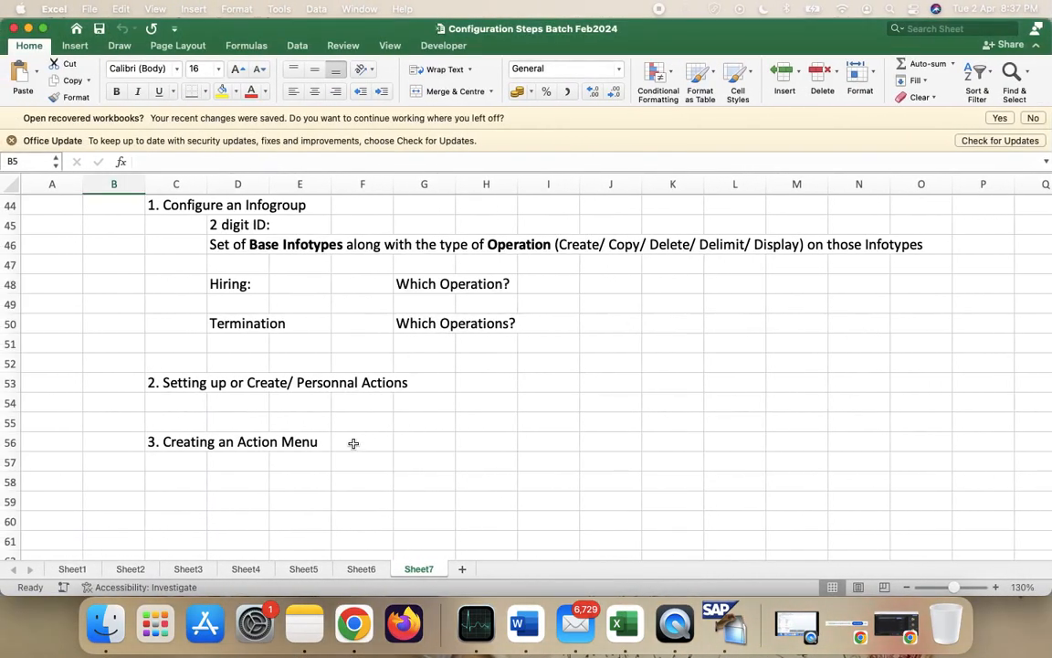
{"action": "scroll", "coordinate": [353, 443], "scroll_direction": "up", "scroll_amount": 4}
{"action": "scroll", "coordinate": [480, 465], "scroll_direction": "down", "scroll_amount": 7}
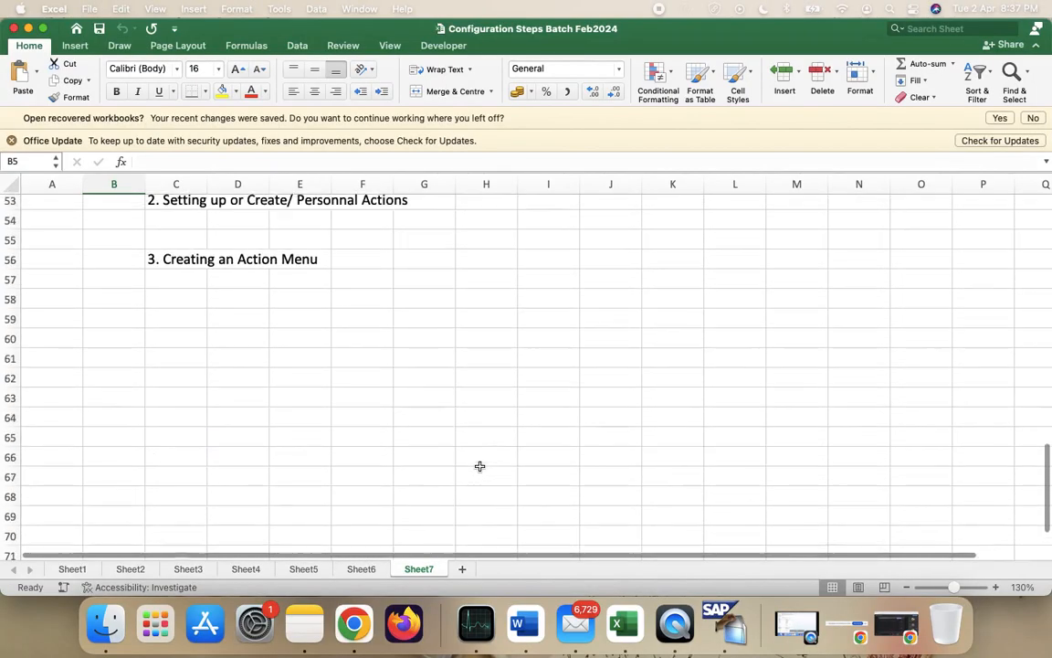
{"action": "left_click", "coordinate": [722, 624]}
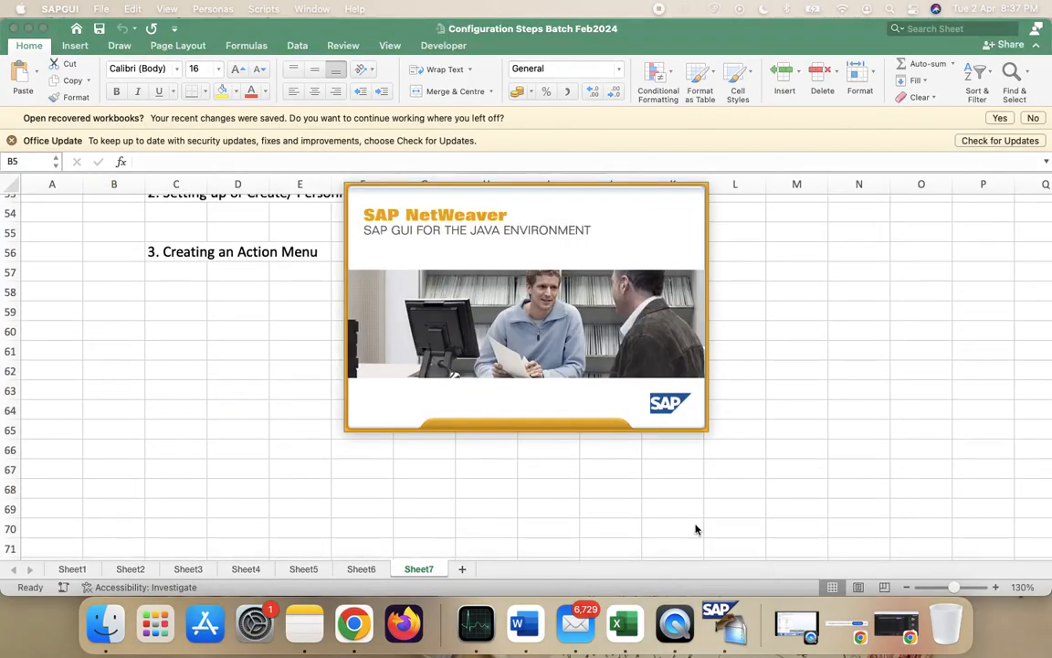
{"action": "key", "text": "ctrl+Left"}
{"action": "key", "text": "ctrl+Up"}
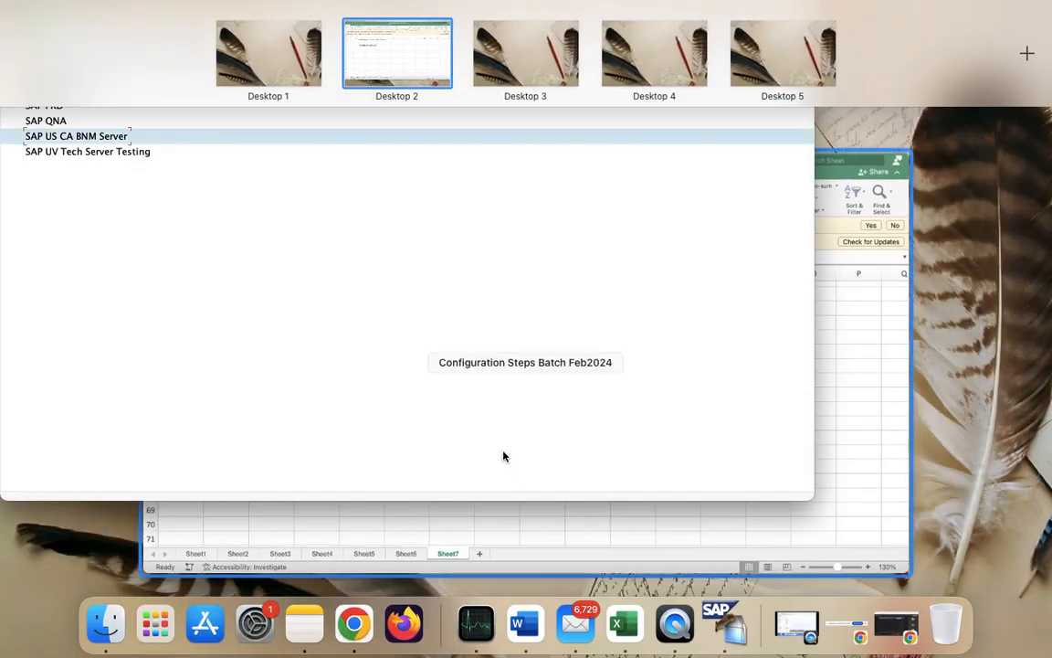
{"action": "left_click", "coordinate": [485, 427]}
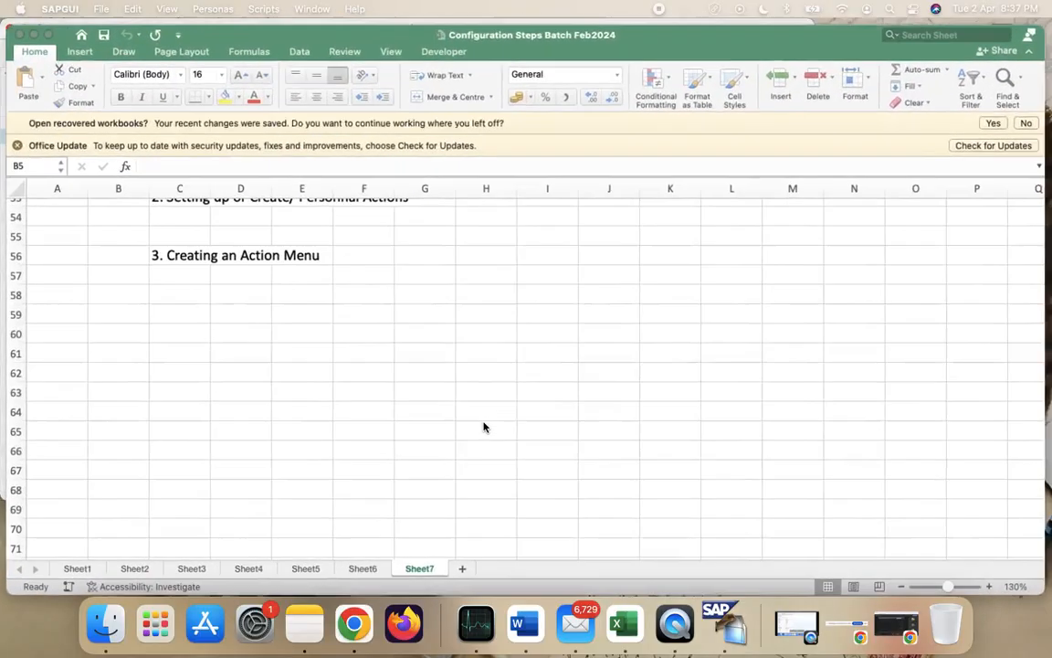
{"action": "key", "text": "ctrl+Up"}
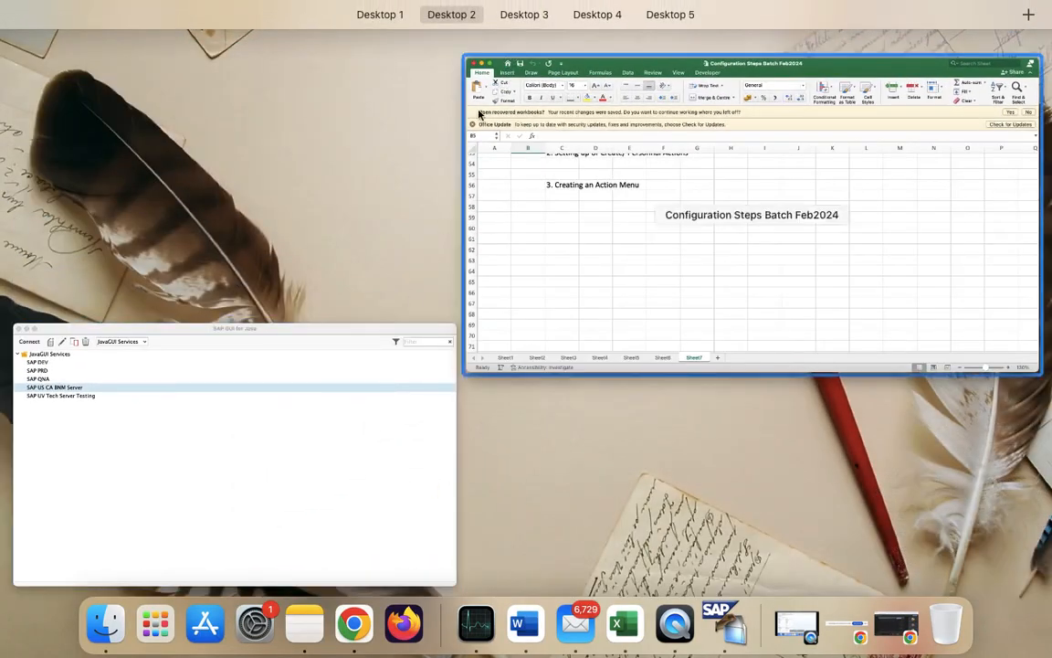
{"action": "left_click_drag", "start_coordinate": [306, 401], "coordinate": [529, 36]}
- Connect to SAP US CA BNM Server, log on with the saved user and password, and enter PA40
{"action": "left_click", "coordinate": [529, 36]}
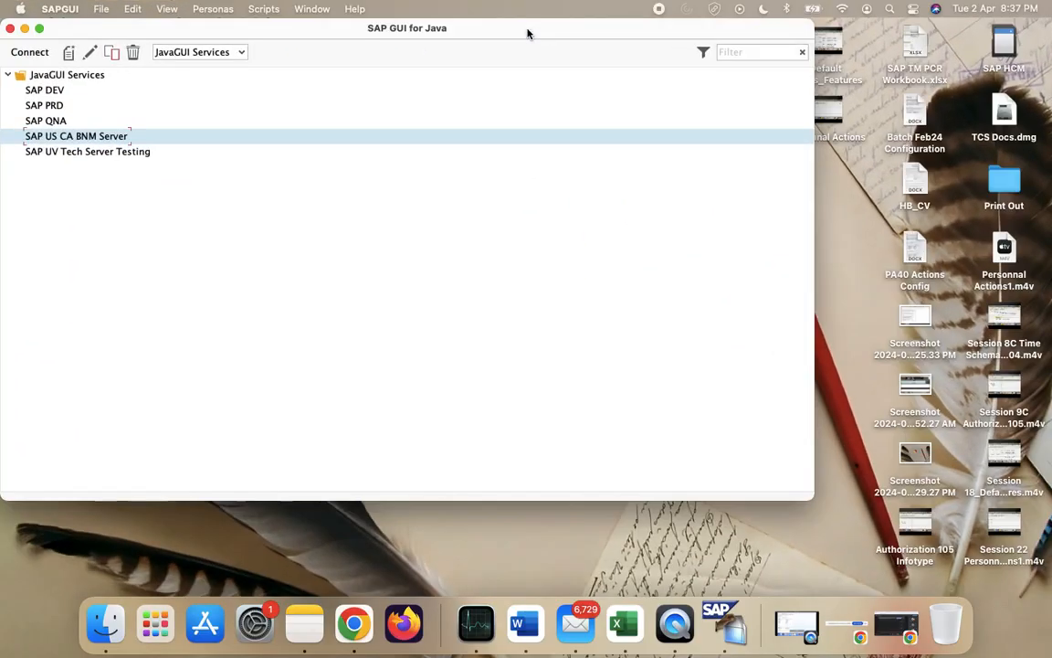
{"action": "double_click", "coordinate": [170, 142]}
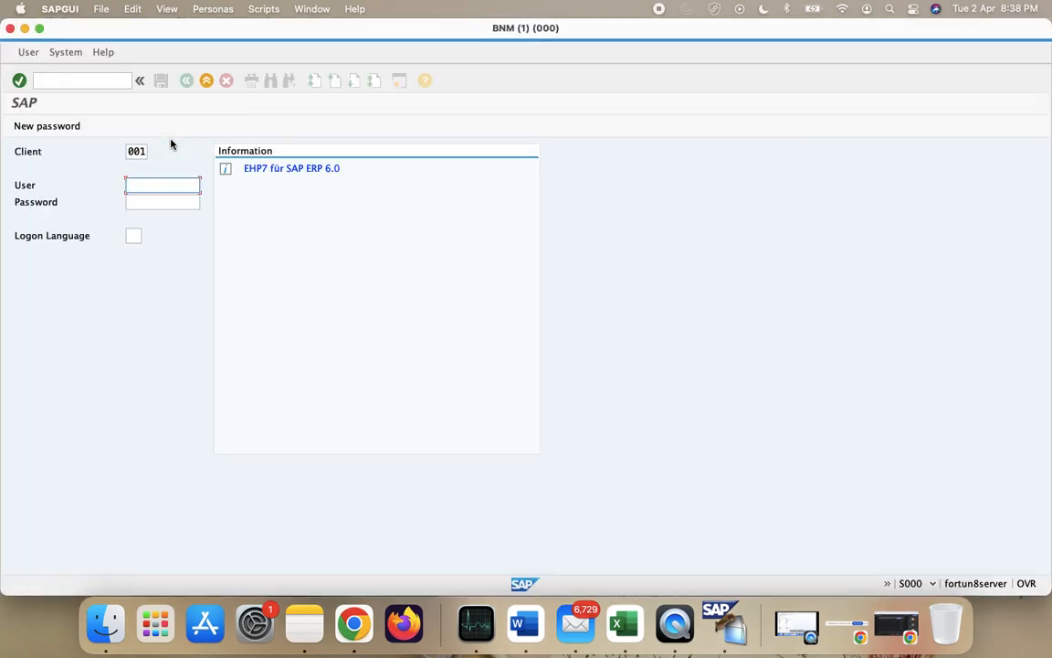
{"action": "key", "text": "Down"}
{"action": "key", "text": "Down"}
{"action": "key", "text": "Down"}
{"action": "key", "text": "Return"}
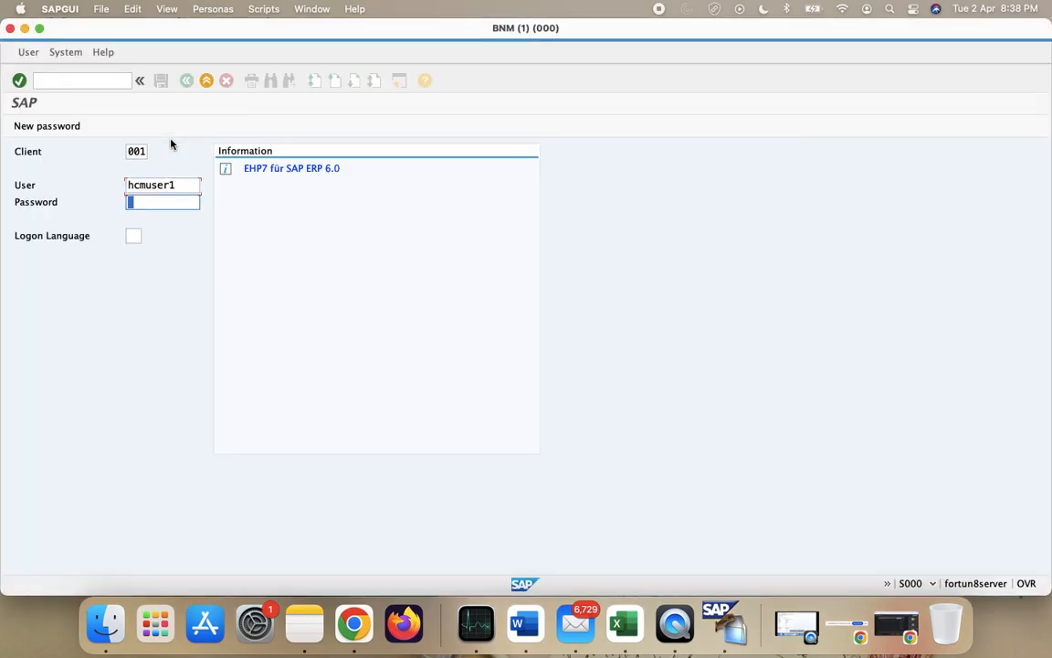
{"action": "type", "text": "**"}
{"action": "key", "text": "BackSpace"}
{"action": "key", "text": "BackSpace"}
{"action": "type", "text": "**"}
{"action": "key", "text": "BackSpace"}
{"action": "key", "text": "BackSpace"}
{"action": "type", "text": "*********"}
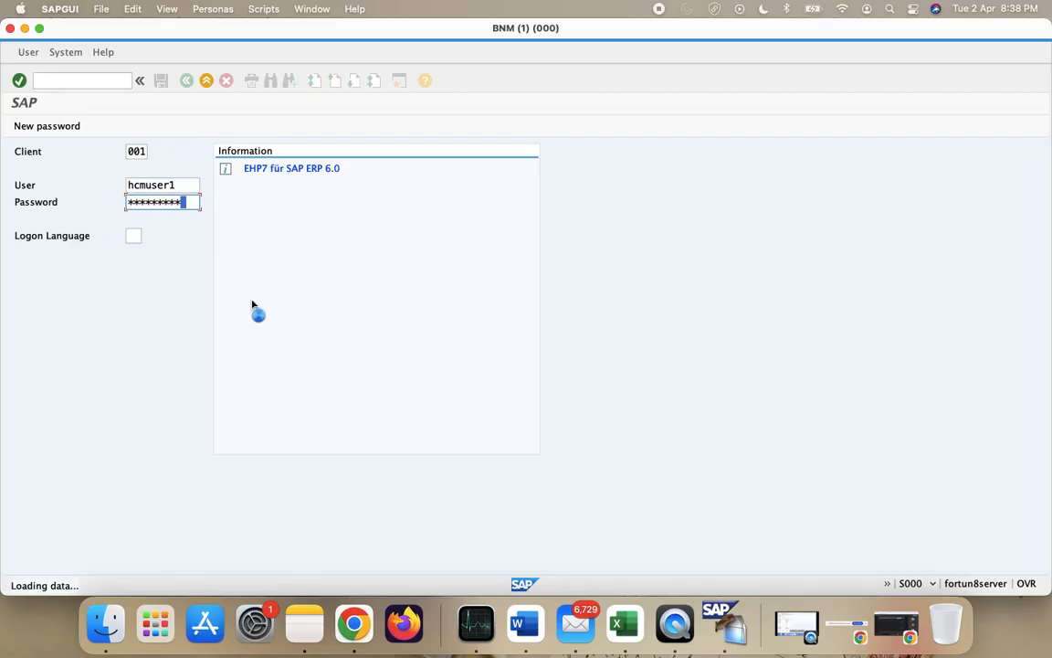
{"action": "type", "text": "pa40"}
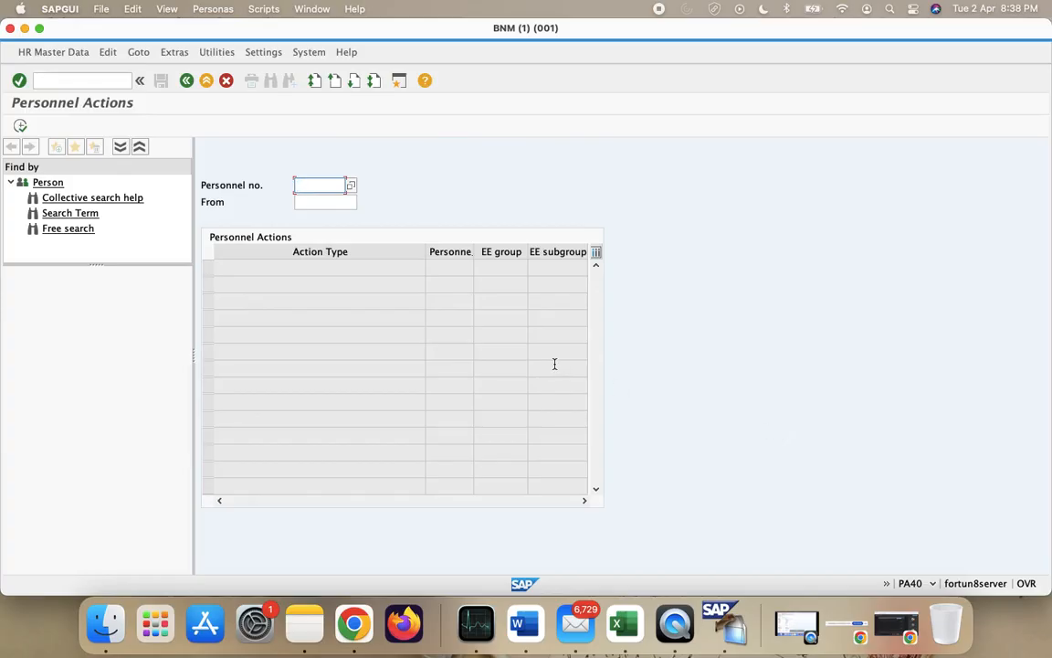
{"action": "left_click", "coordinate": [382, 334]}
{"action": "left_click", "coordinate": [264, 266]}
- Shade row 60 of Sheet7 with yellow fill
{"action": "key", "text": "ctrl+Left"}
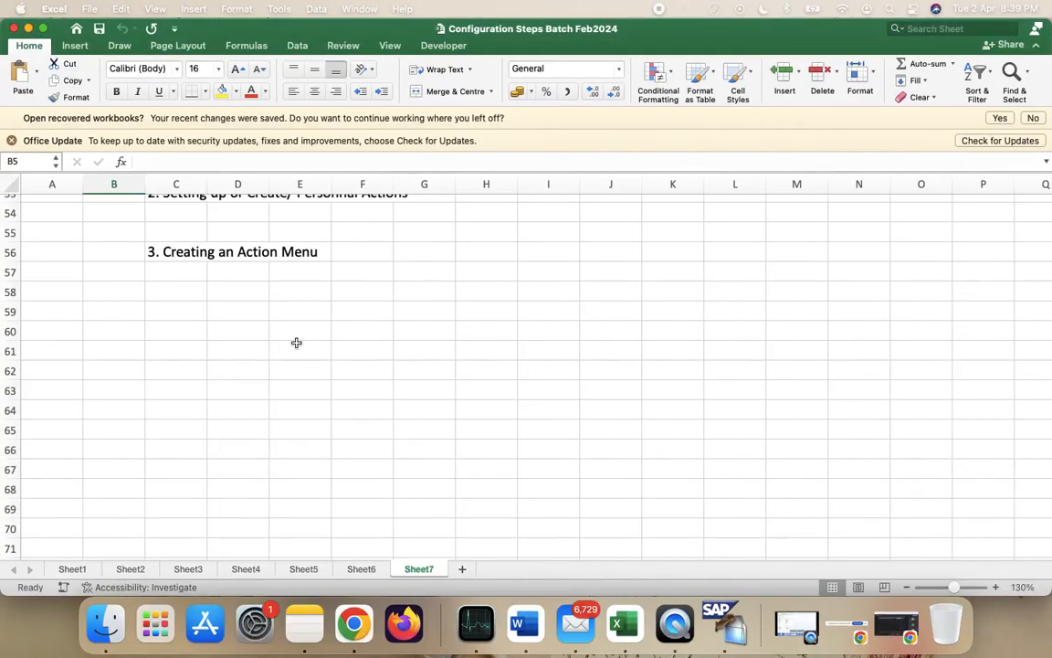
{"action": "scroll", "coordinate": [296, 342], "scroll_direction": "up", "scroll_amount": 5}
{"action": "scroll", "coordinate": [296, 342], "scroll_direction": "down", "scroll_amount": 6}
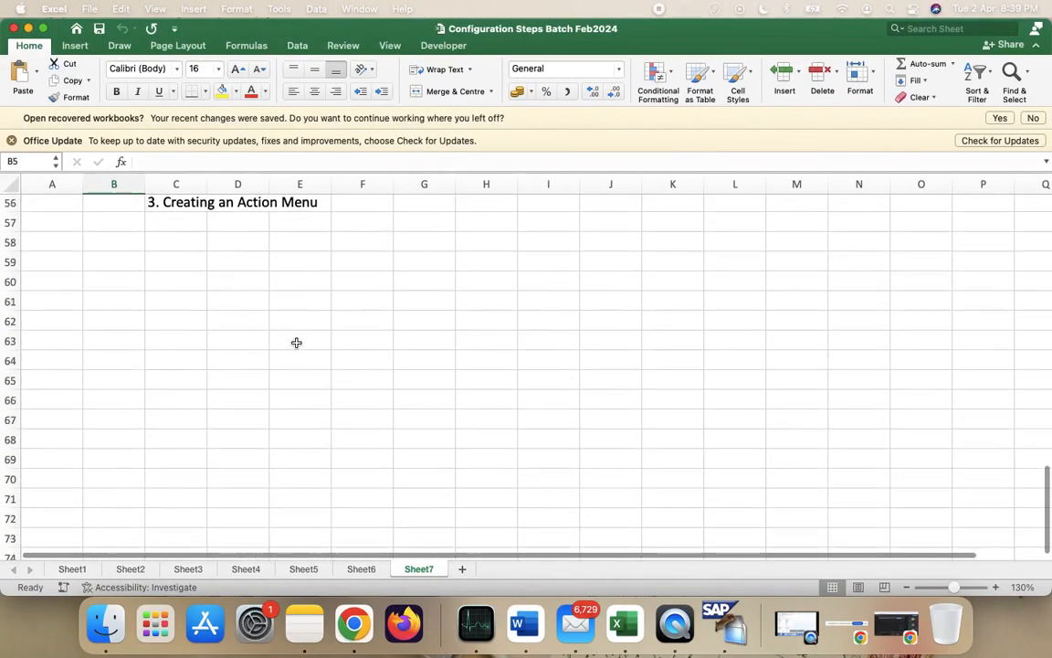
{"action": "left_click", "coordinate": [9, 280]}
{"action": "left_click", "coordinate": [222, 92]}
{"action": "left_click", "coordinate": [237, 281]}
- Enter Hiring++, Promotion++ and Transfer++ in cells B62 to B64
{"action": "left_click", "coordinate": [113, 340]}
{"action": "left_click", "coordinate": [120, 318]}
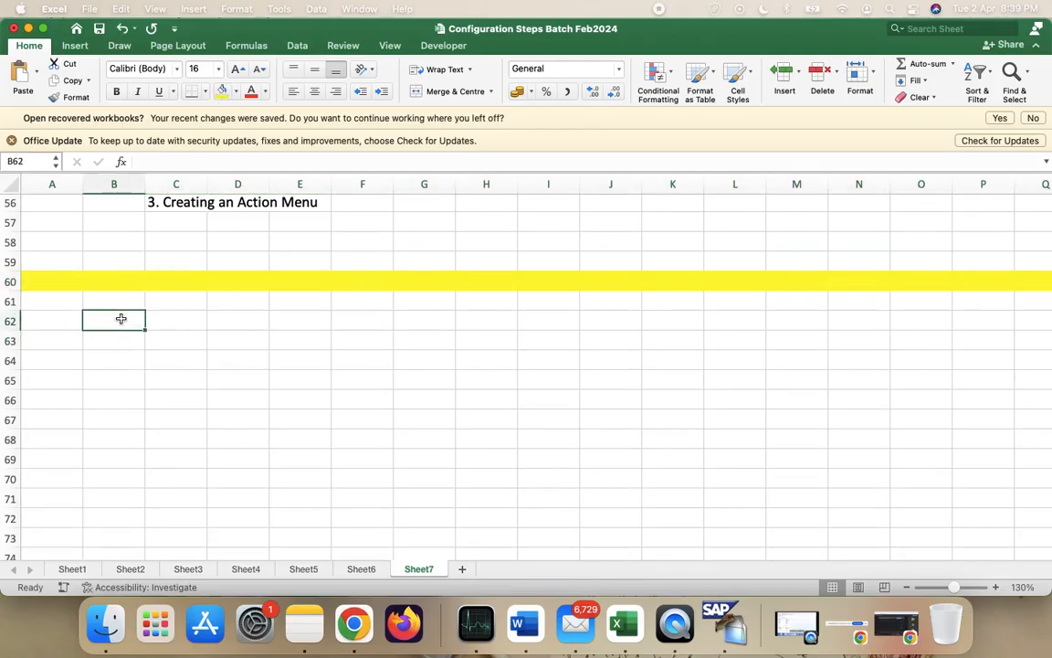
{"action": "type", "text": "H"}
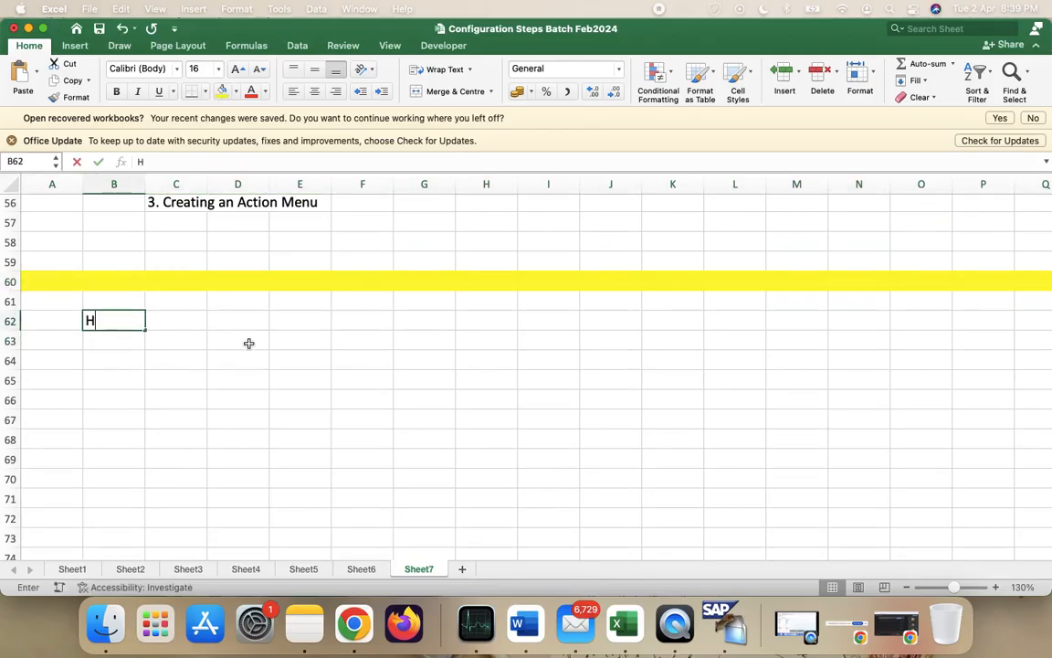
{"action": "type", "text": "iring_"}
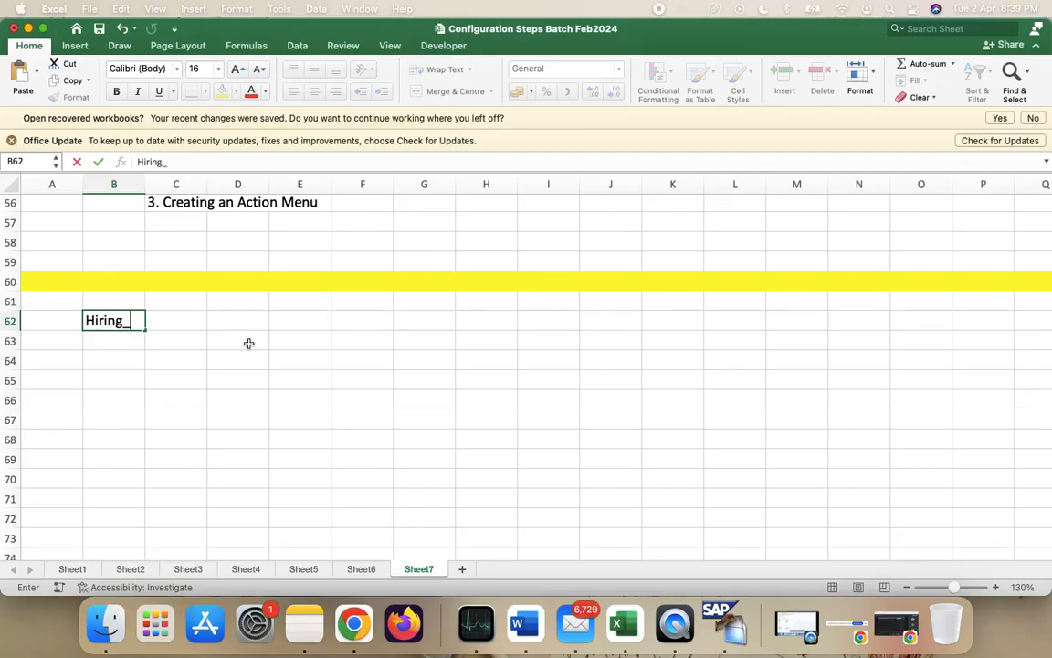
{"action": "key", "text": "BackSpace"}
{"action": "type", "text": "++"}
{"action": "key", "text": "Return"}
{"action": "type", "text": "Promotion++"}
{"action": "key", "text": "Return"}
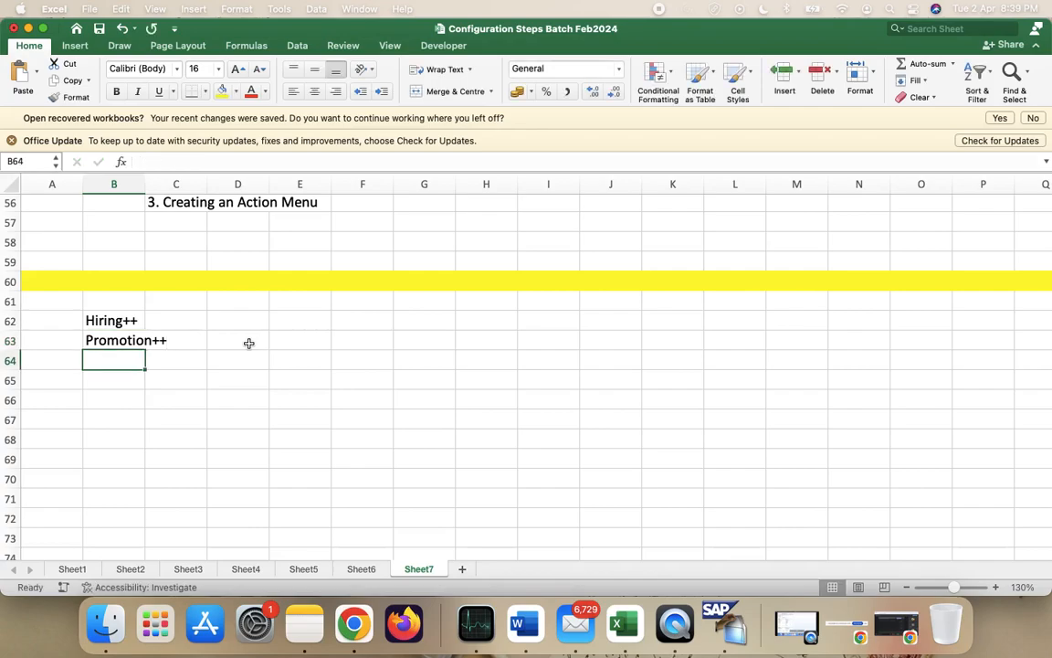
{"action": "type", "text": "Tr"}
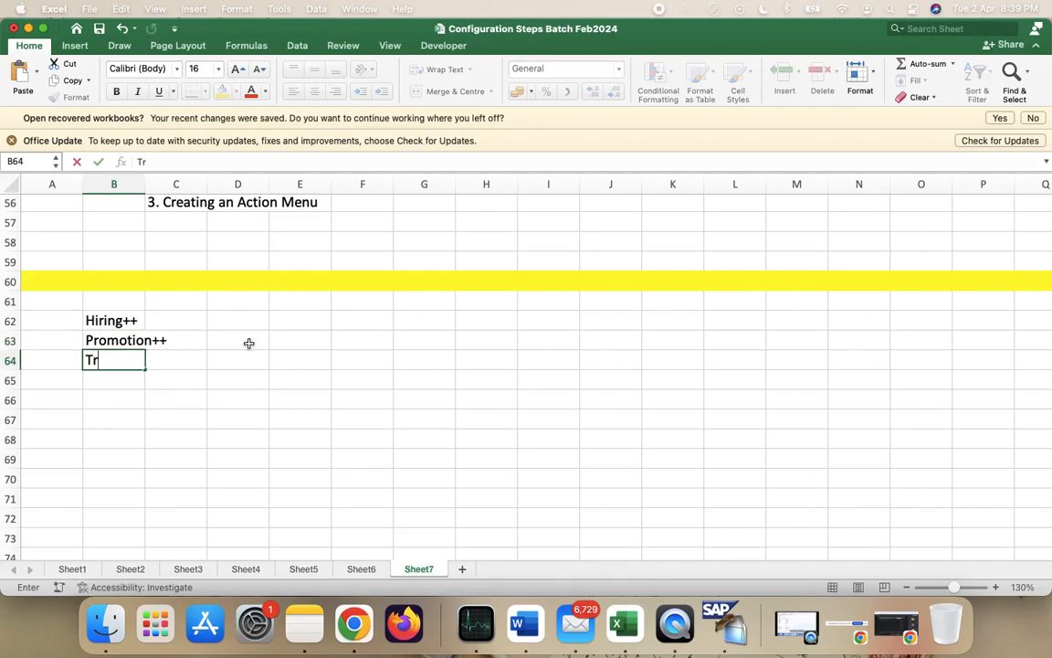
{"action": "type", "text": "ansfer++"}
{"action": "key", "text": "Return"}
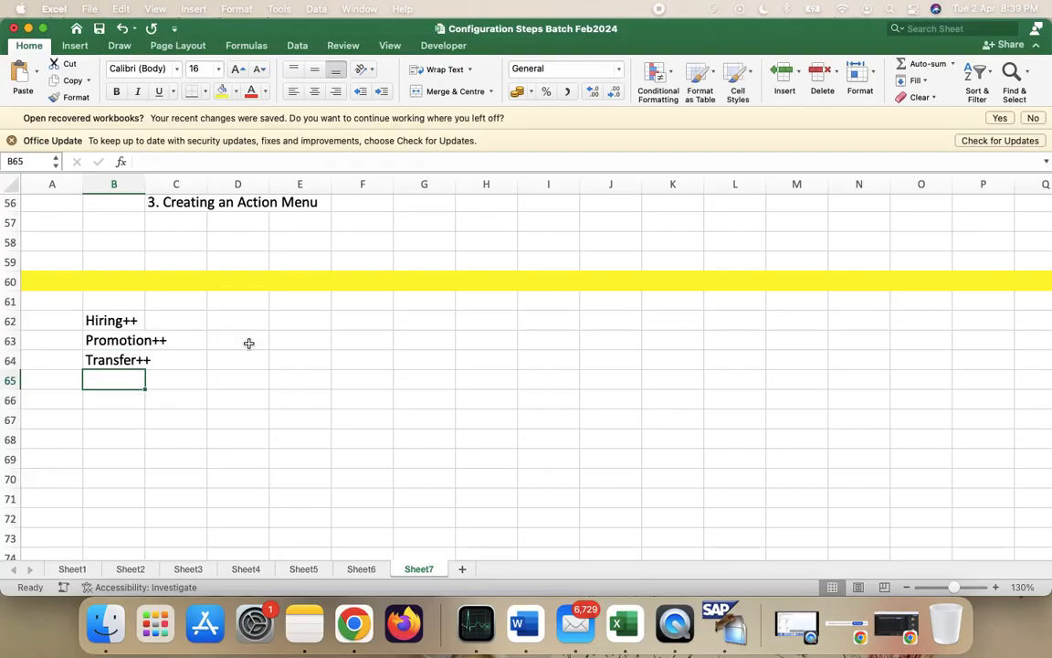
- Enter Salary Increament++, Termination++ and Rehire++ in cells B65 to B67
{"action": "type", "text": "Salary "}
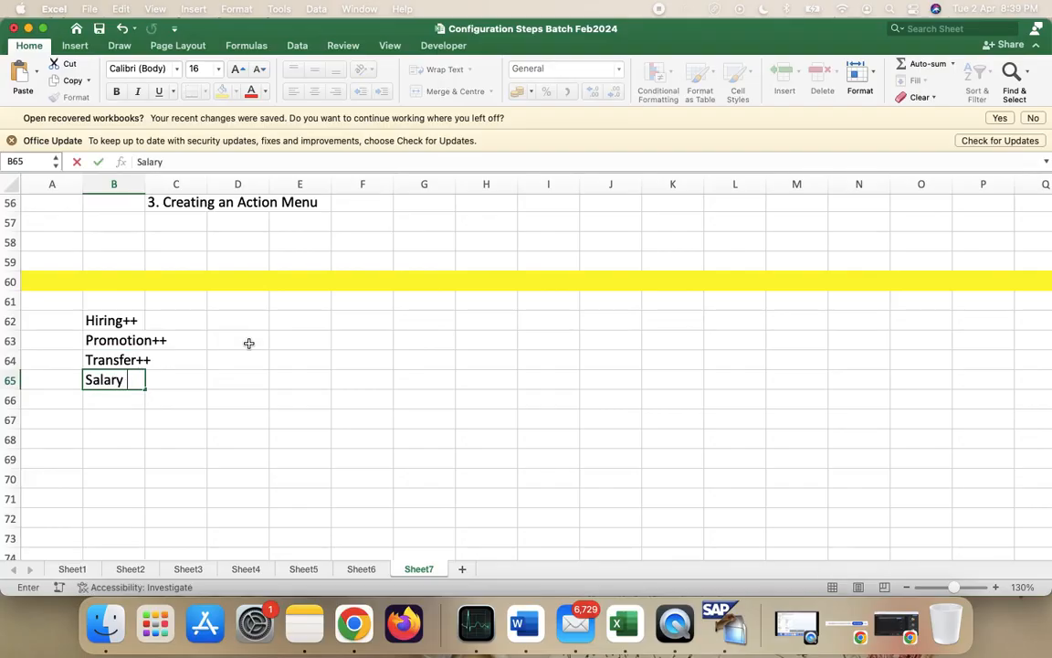
{"action": "type", "text": "Increa"}
{"action": "type", "text": "ment"}
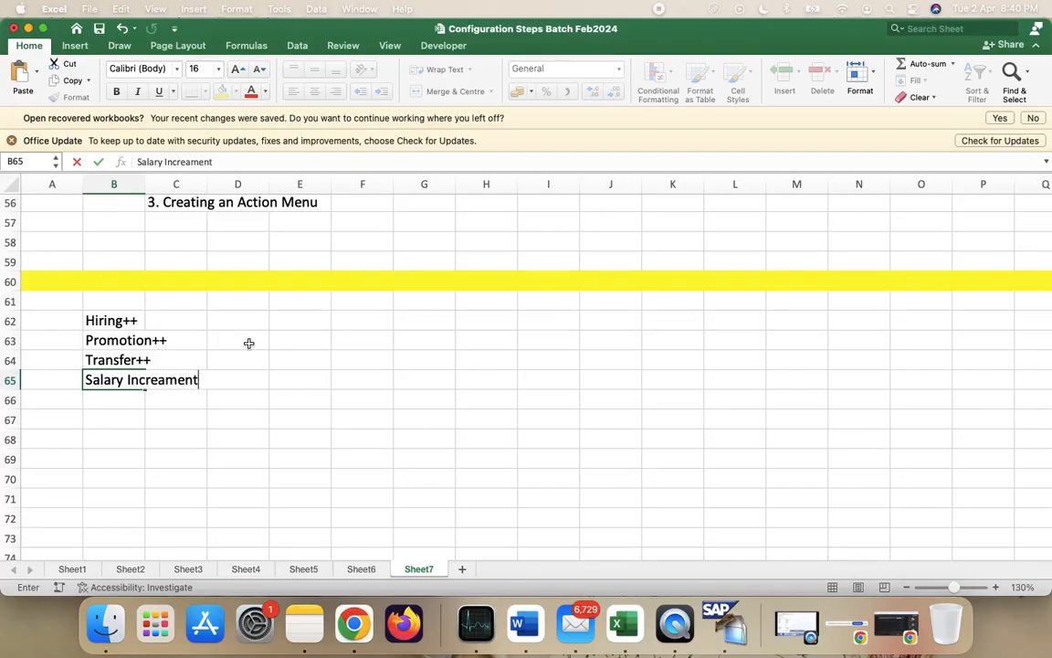
{"action": "type", "text": "++"}
{"action": "key", "text": "Return"}
{"action": "type", "text": "Ter"}
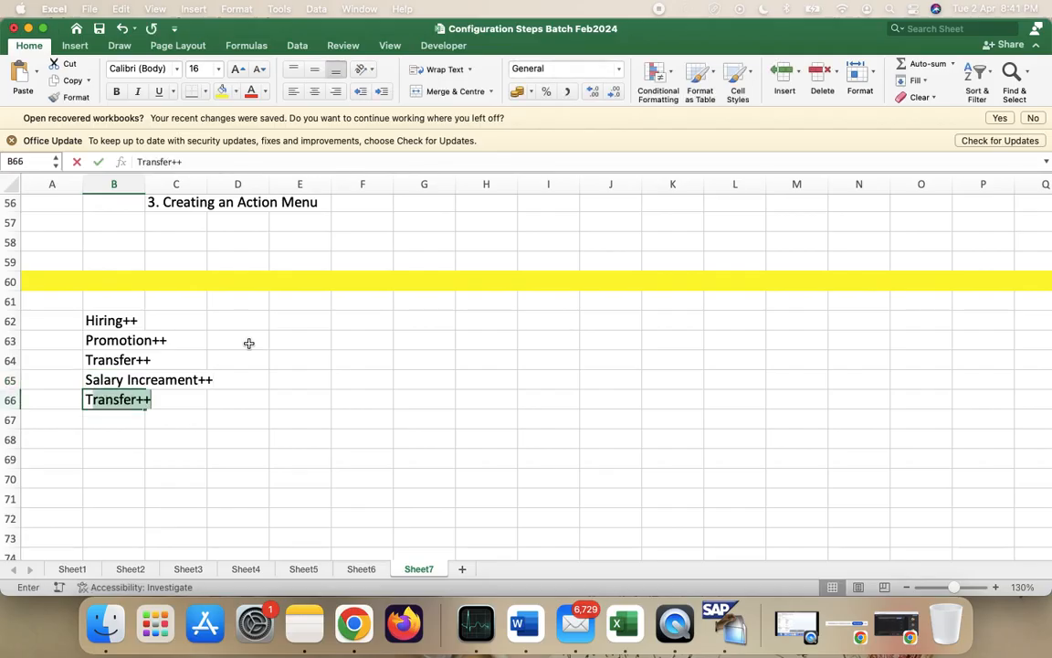
{"action": "type", "text": "mina"}
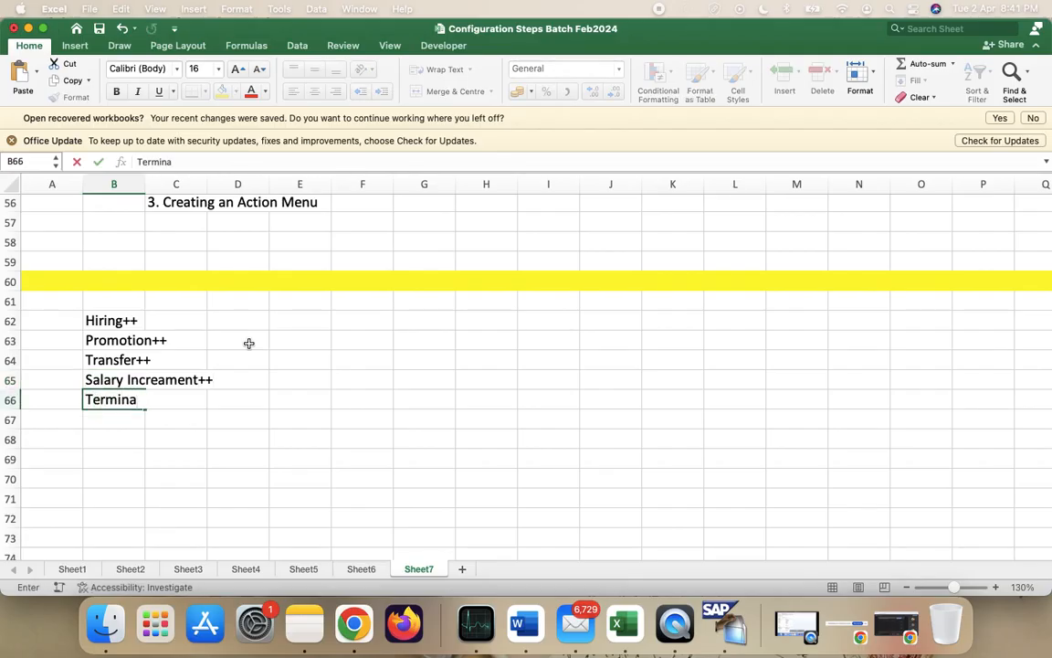
{"action": "type", "text": "tion++"}
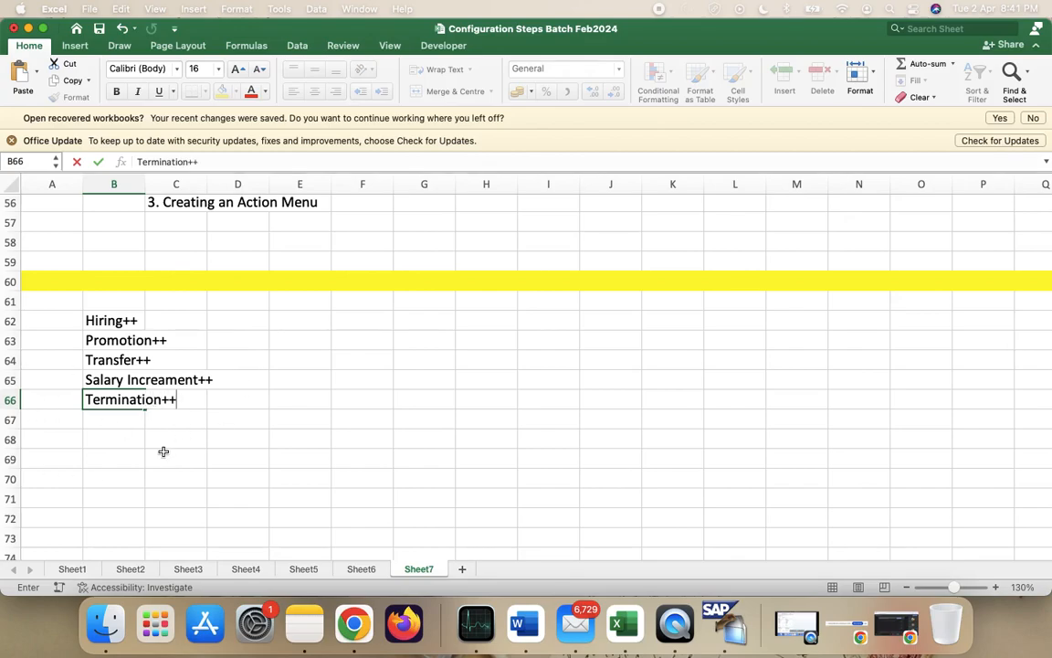
{"action": "left_click", "coordinate": [102, 414]}
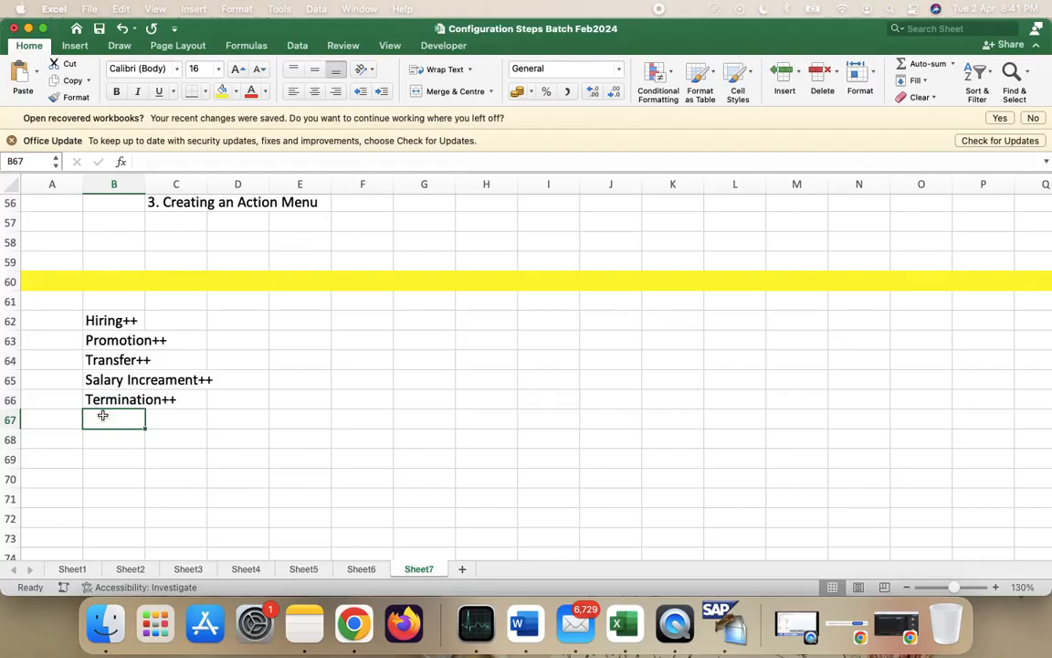
{"action": "type", "text": "Re"}
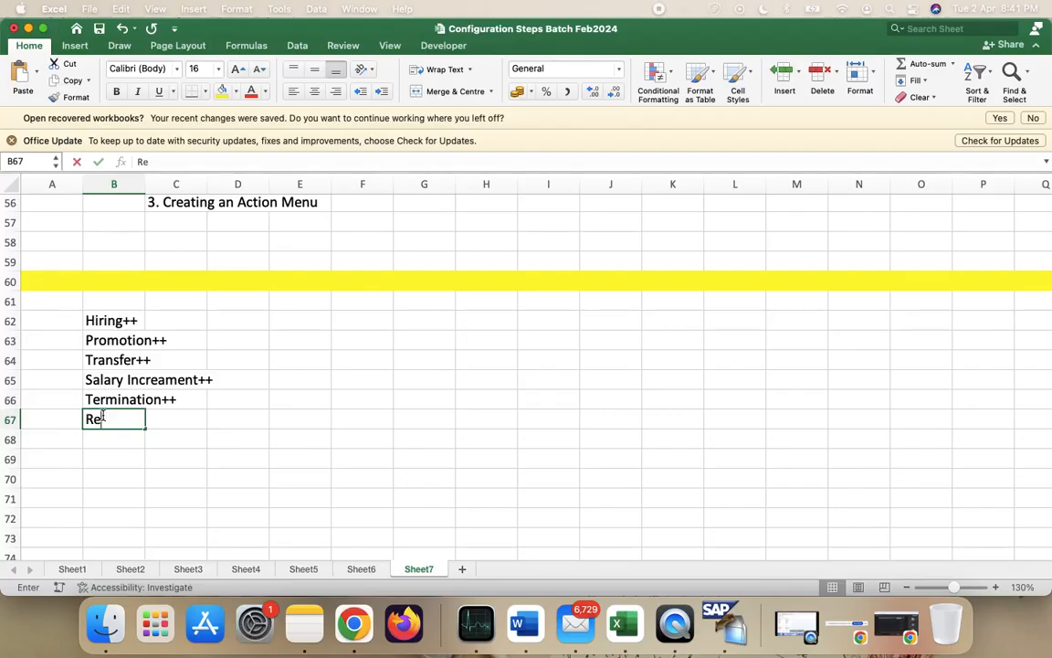
{"action": "type", "text": "hire++"}
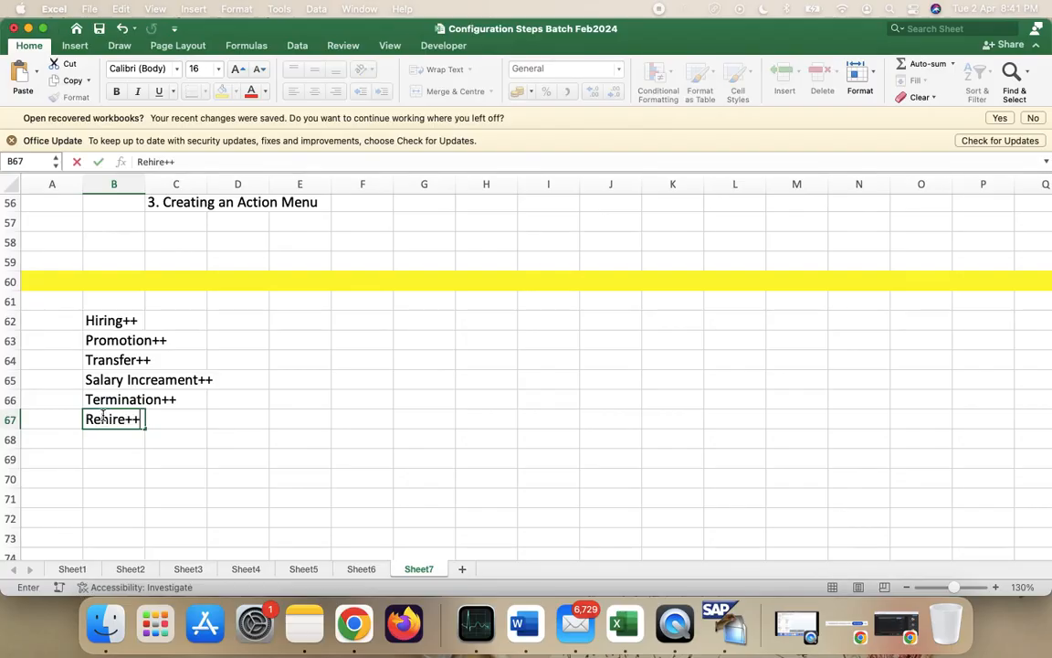
{"action": "left_click", "coordinate": [259, 469]}
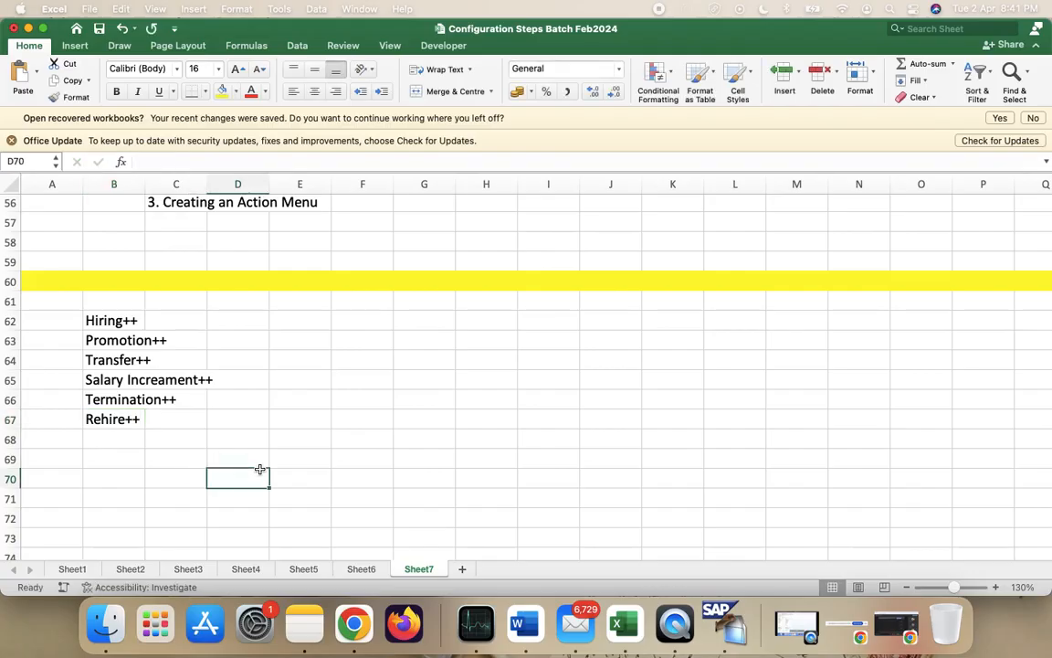
- Select the action list B62:B67 and switch back to the SAP window
{"action": "left_click", "coordinate": [125, 323]}
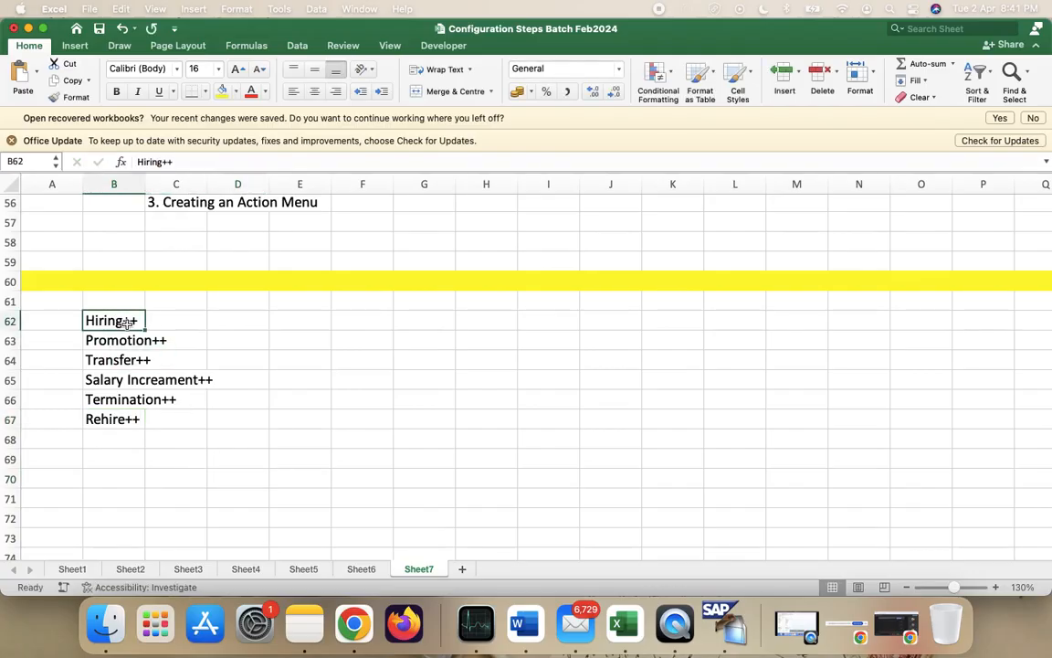
{"action": "key", "text": "shift+Down"}
{"action": "key", "text": "shift+Down"}
{"action": "key", "text": "shift+Down"}
{"action": "key", "text": "shift+Down"}
{"action": "key", "text": "shift+Down"}
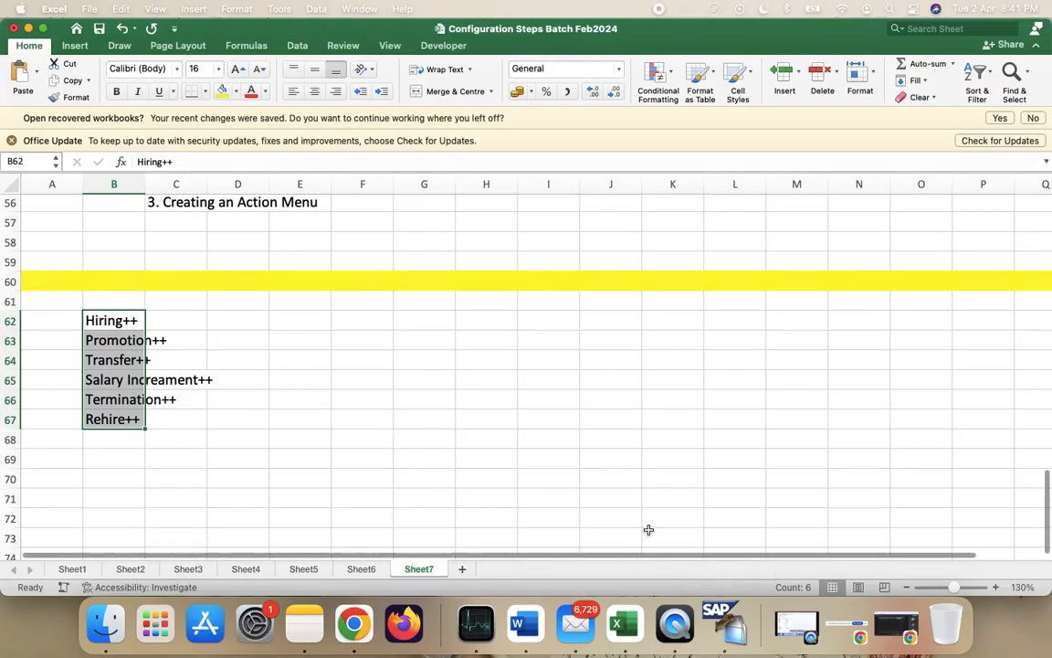
{"action": "key", "text": "ctrl+Right"}
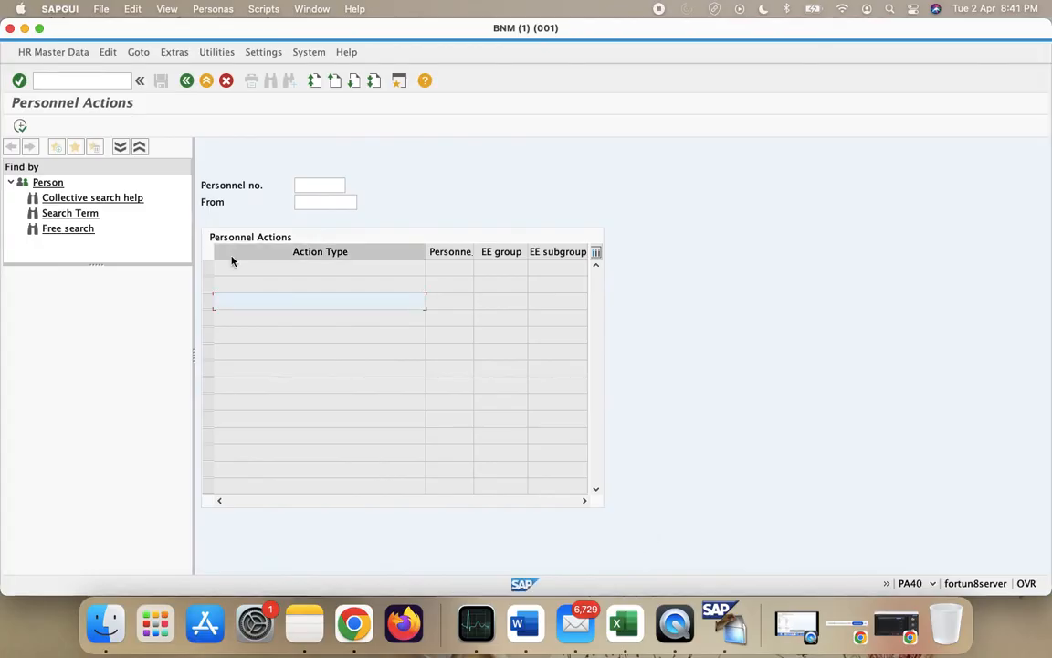
- Exit Personnel Actions with /n, run SPRO, open SAP Reference IMG, then return to Excel
{"action": "left_click", "coordinate": [84, 81]}
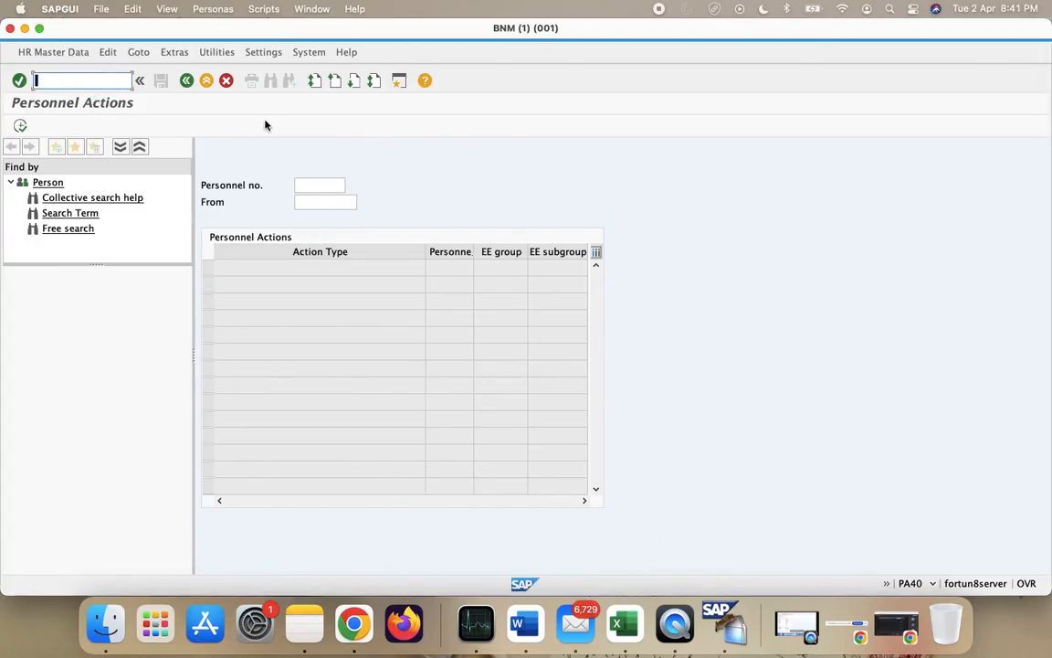
{"action": "type", "text": "/n"}
{"action": "key", "text": "Return"}
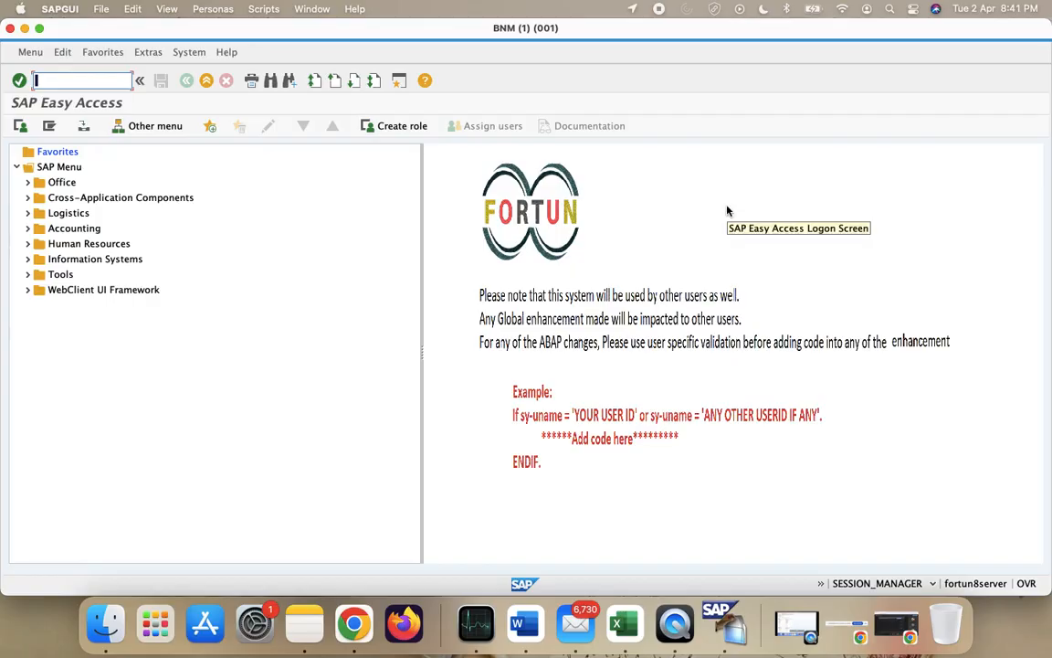
{"action": "type", "text": "pro"}
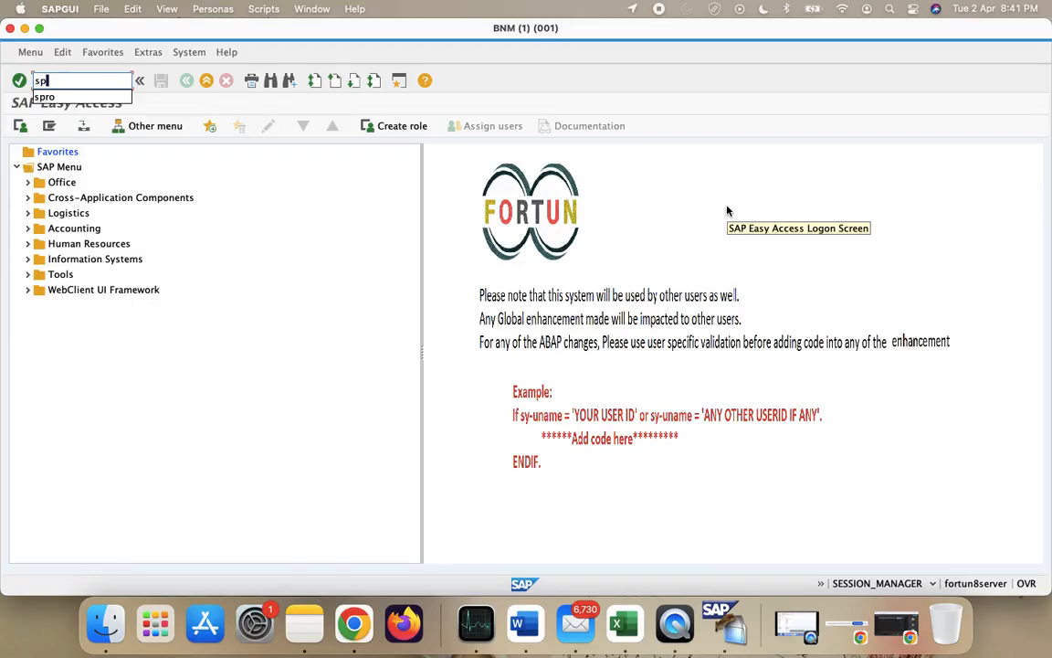
{"action": "key", "text": "Return"}
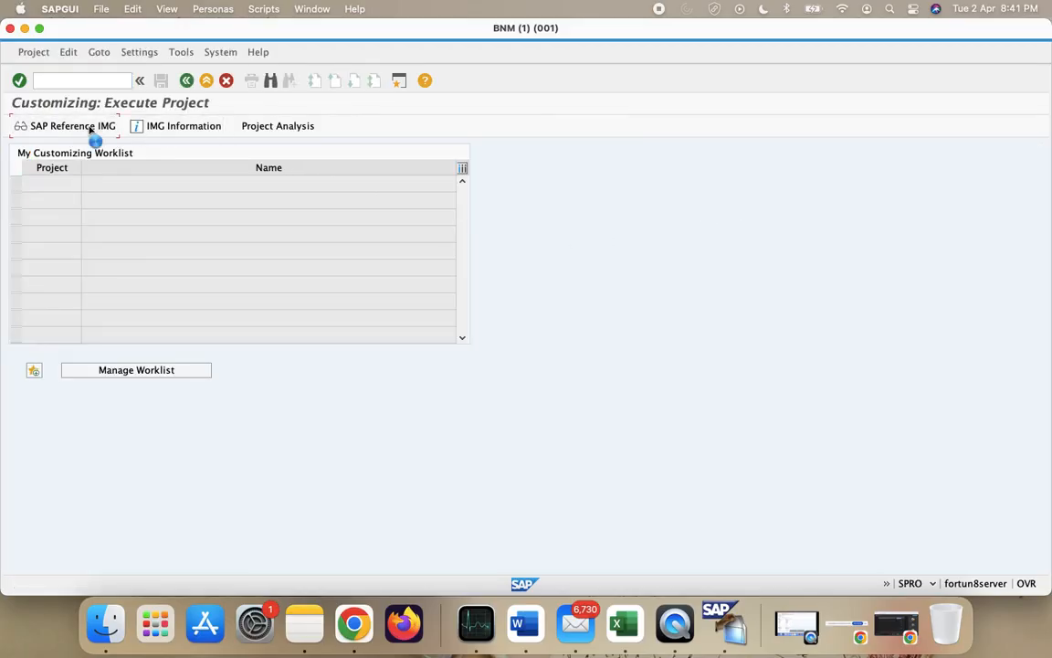
{"action": "left_click", "coordinate": [92, 127]}
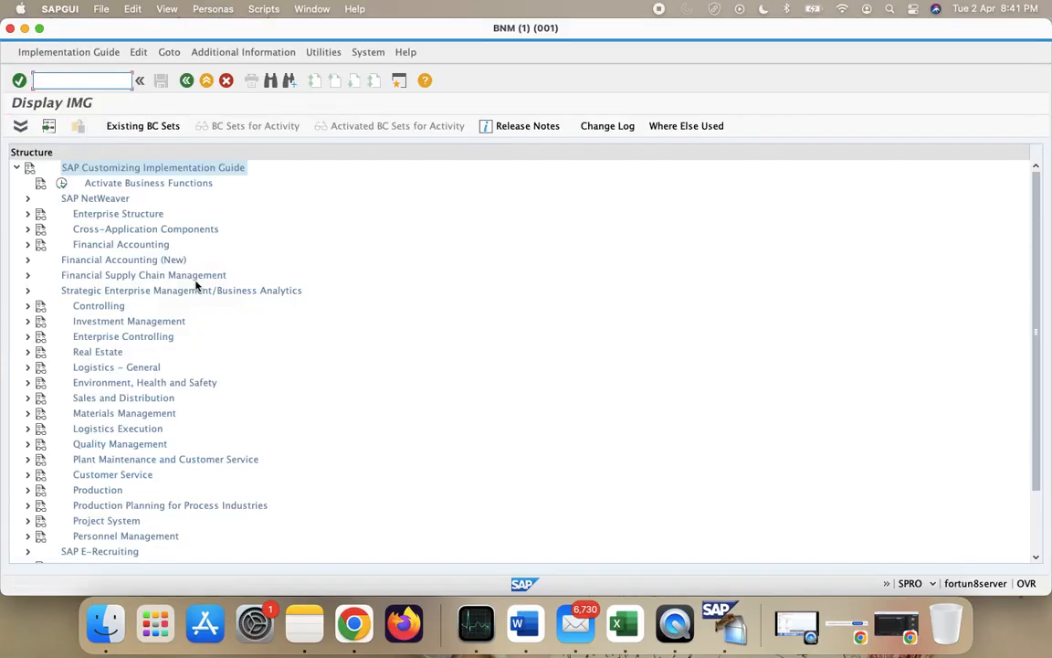
{"action": "key", "text": "ctrl+Left"}
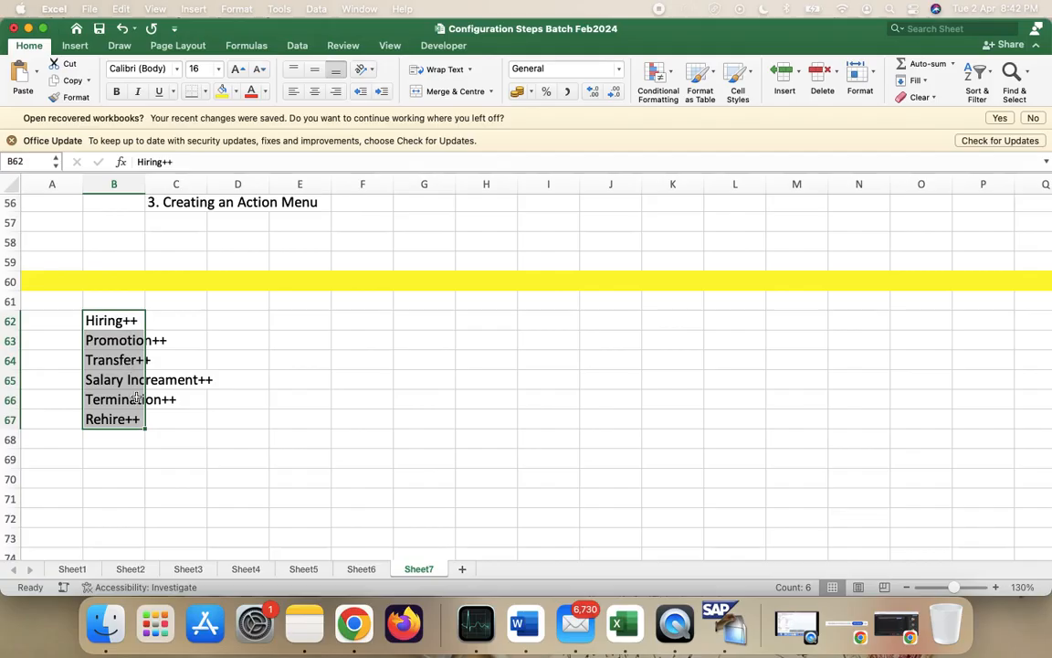
- Deselect the action list by clicking cell B70 and switch back to SAP's Display IMG
{"action": "scroll", "coordinate": [135, 411], "scroll_direction": "down", "scroll_amount": 2}
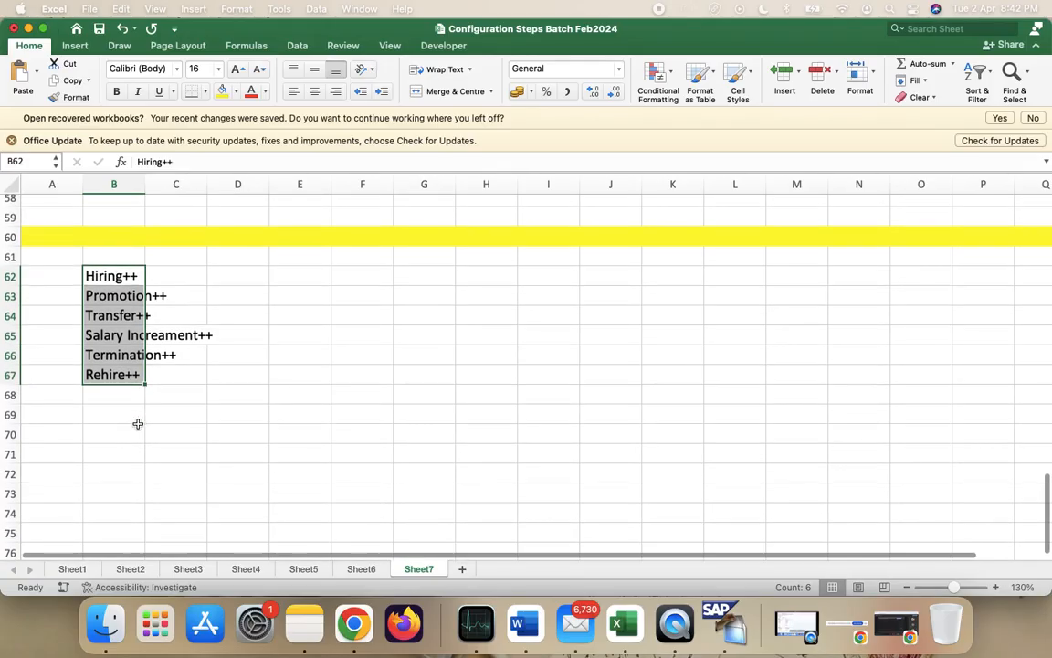
{"action": "left_click", "coordinate": [138, 426]}
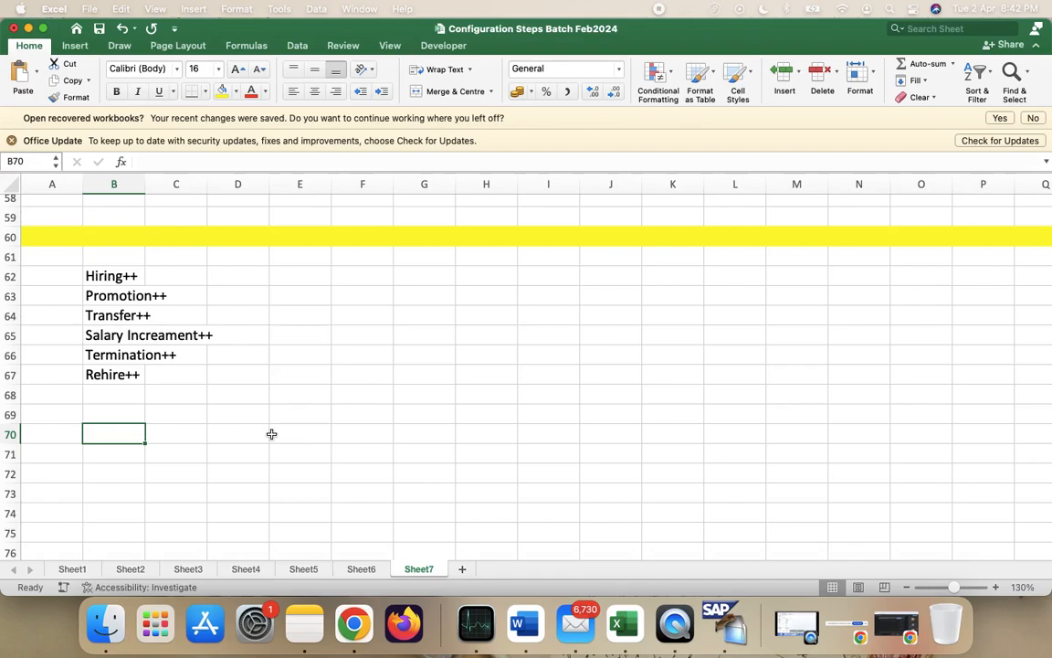
{"action": "key", "text": "super+Tab"}
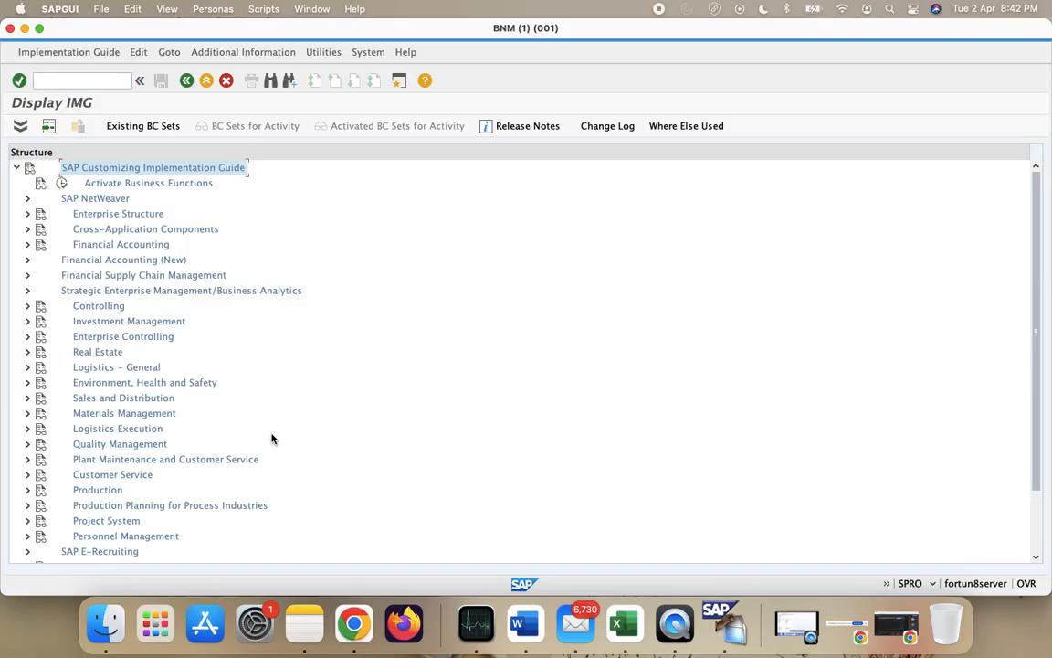
- Expand Personnel Management > Personnel Administration > Basic Settings and execute Maintain user parameters
{"action": "scroll", "coordinate": [271, 438], "scroll_direction": "down", "scroll_amount": 3}
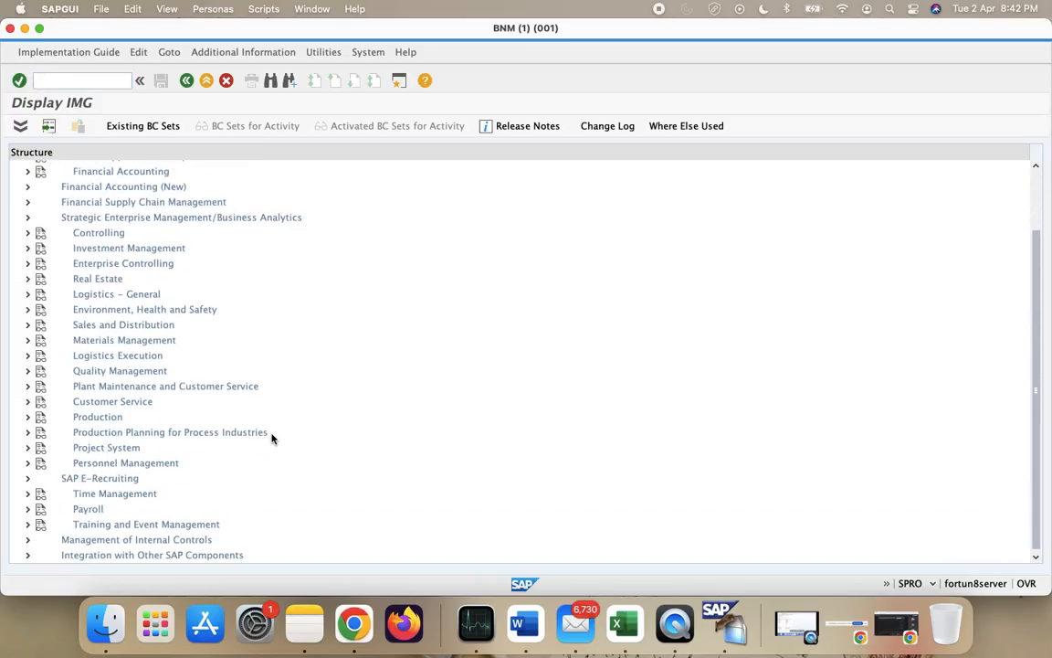
{"action": "left_click", "coordinate": [28, 463]}
{"action": "scroll", "coordinate": [28, 470], "scroll_direction": "down", "scroll_amount": 3}
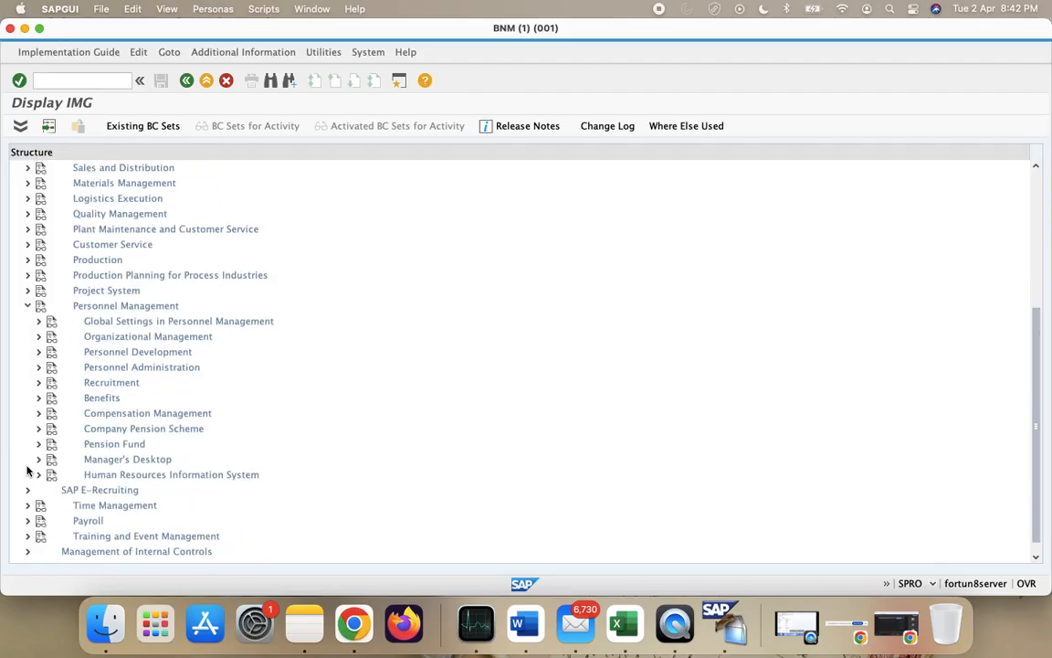
{"action": "left_click", "coordinate": [38, 337]}
{"action": "left_click", "coordinate": [38, 337]}
{"action": "left_click", "coordinate": [38, 366]}
{"action": "scroll", "coordinate": [153, 382], "scroll_direction": "down", "scroll_amount": 1}
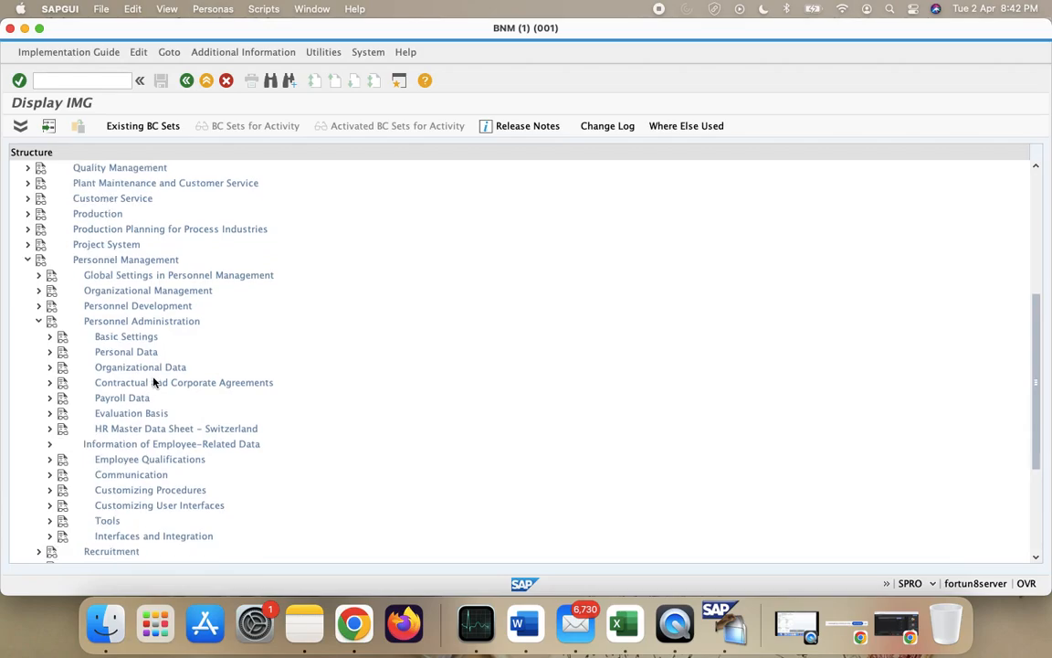
{"action": "left_click", "coordinate": [49, 336]}
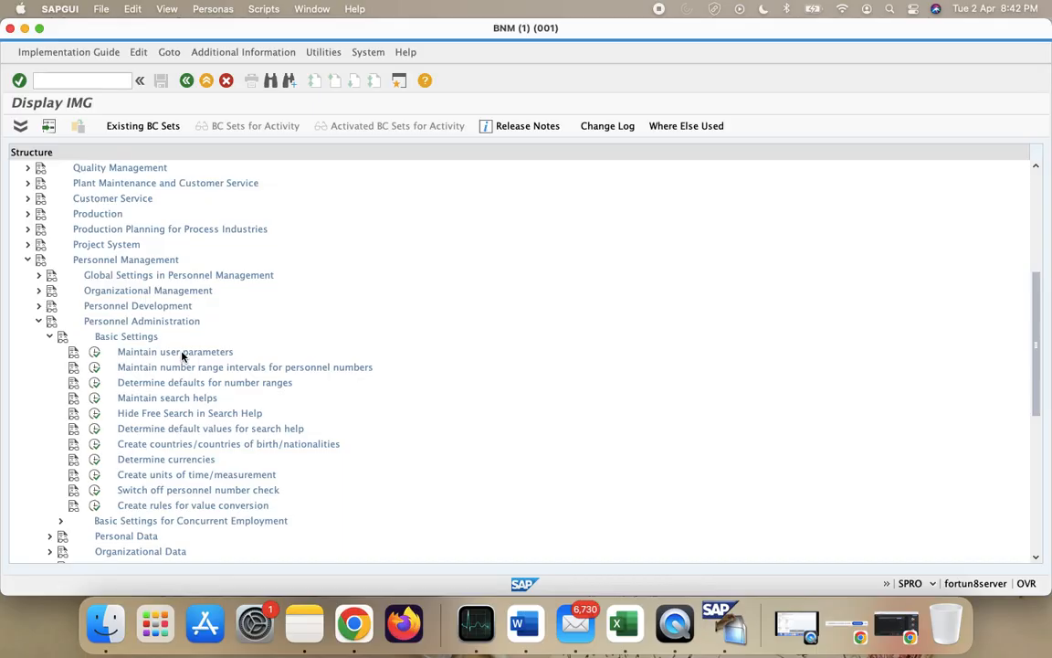
{"action": "left_click", "coordinate": [94, 351]}
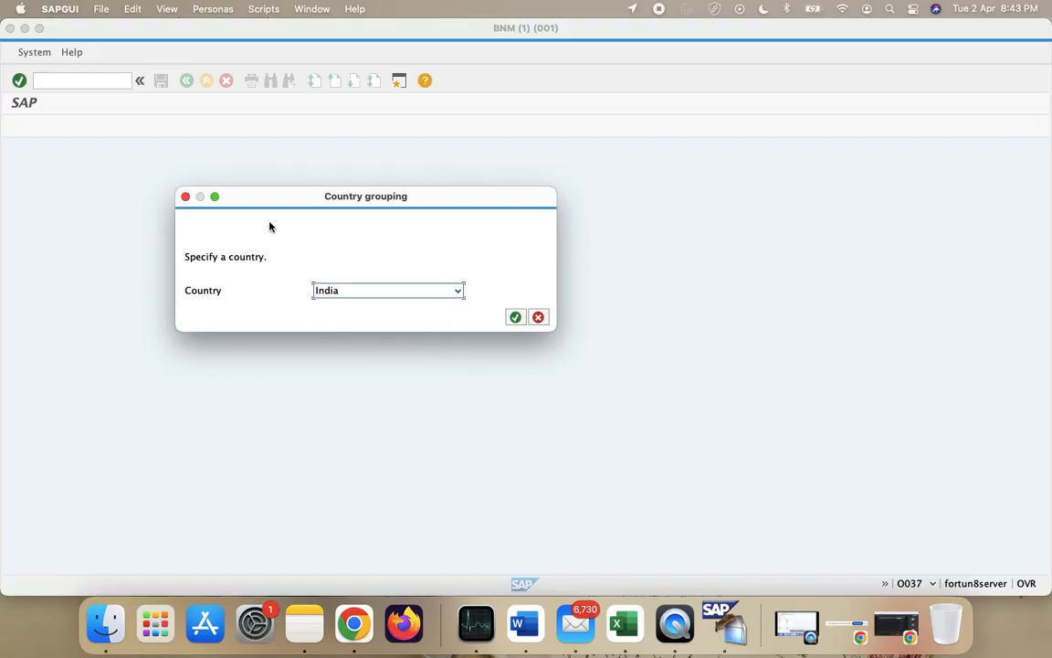
- Confirm India as country grouping, verify MOL and UGR show 40 in SU3, then return to the IMG
{"action": "left_click", "coordinate": [516, 317]}
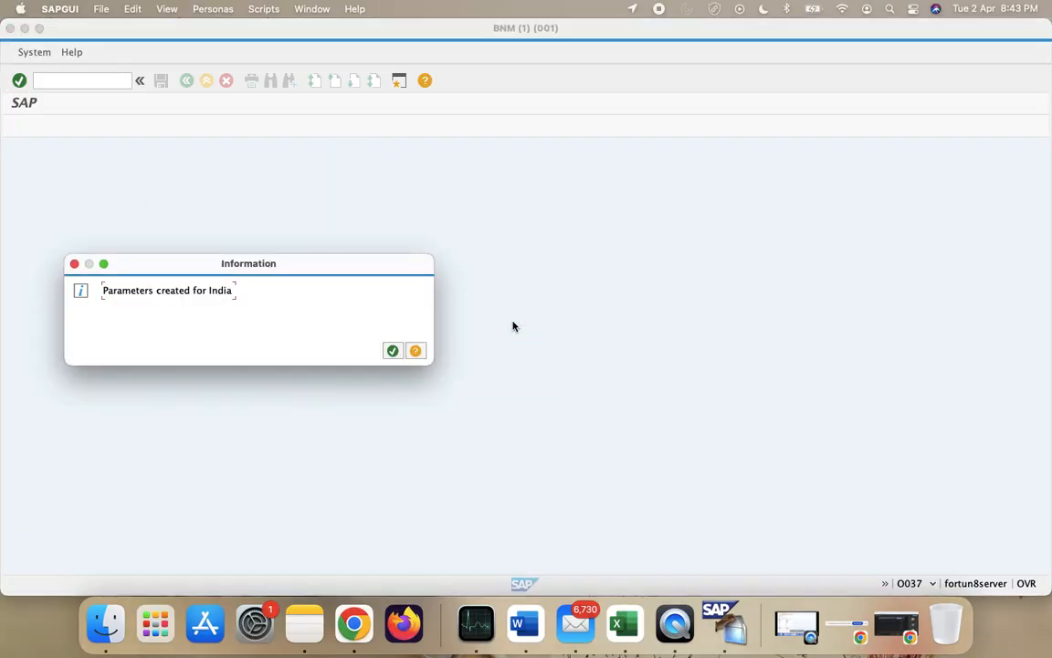
{"action": "left_click", "coordinate": [391, 351]}
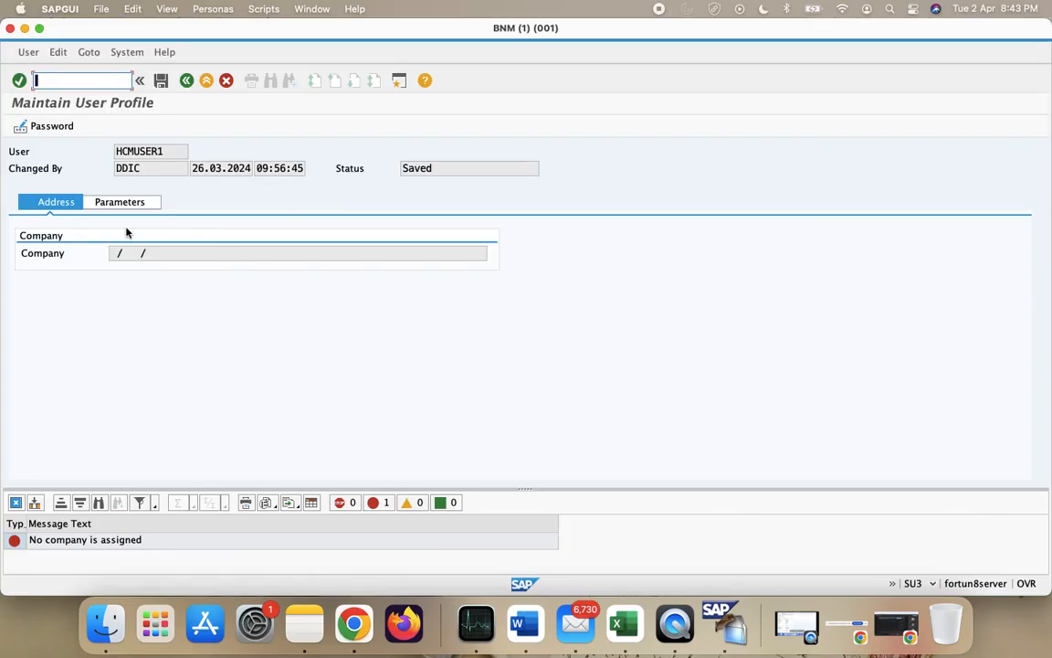
{"action": "left_click", "coordinate": [108, 203]}
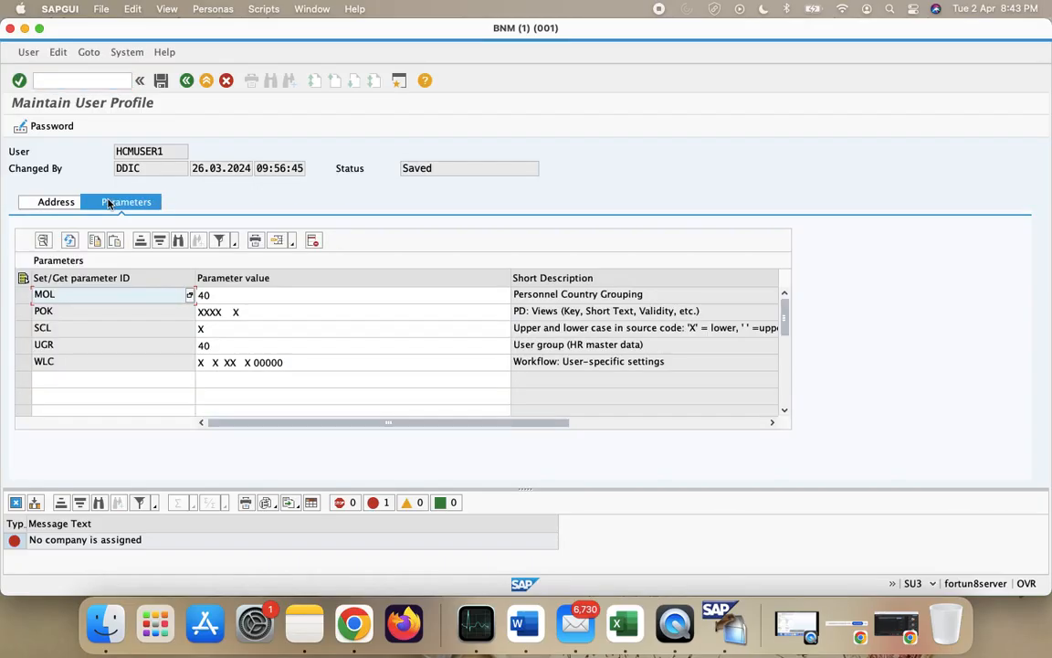
{"action": "left_click", "coordinate": [201, 295]}
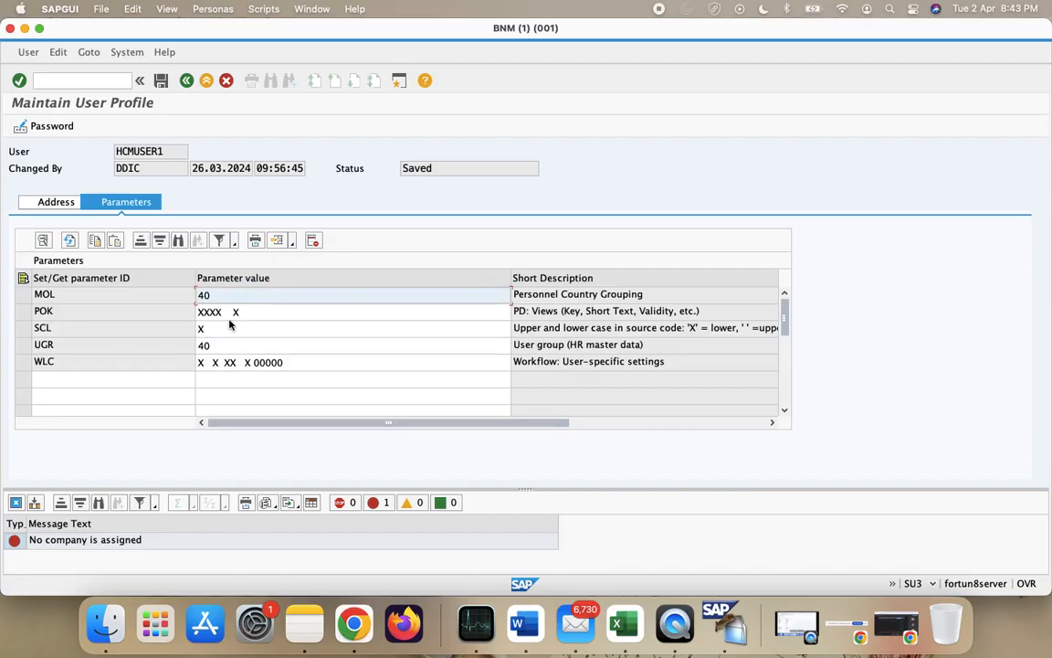
{"action": "left_click", "coordinate": [53, 203]}
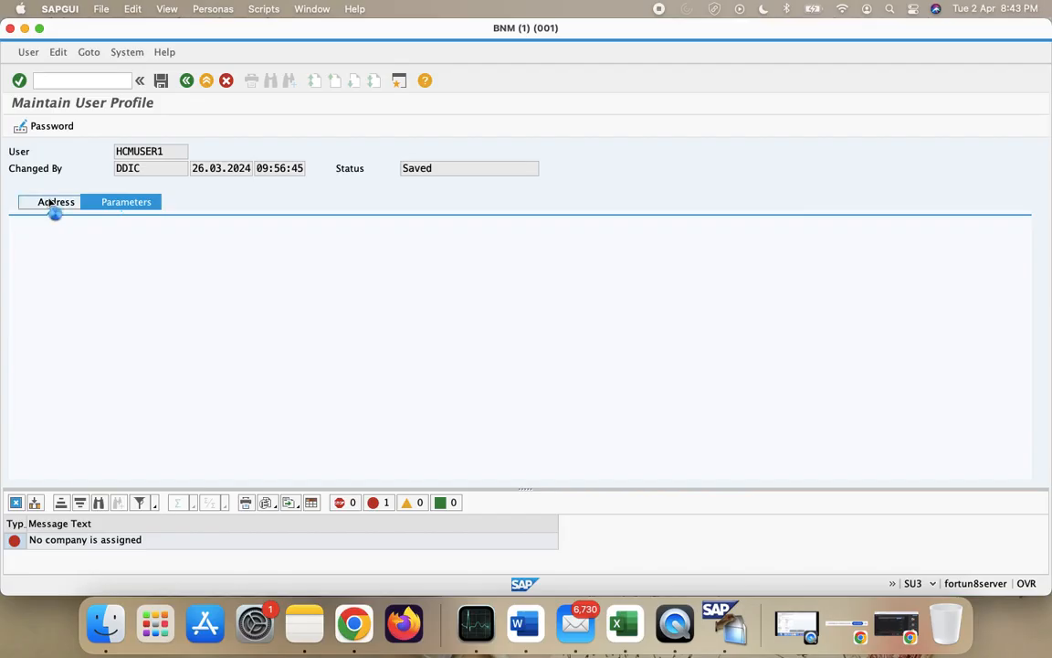
{"action": "left_click", "coordinate": [162, 82]}
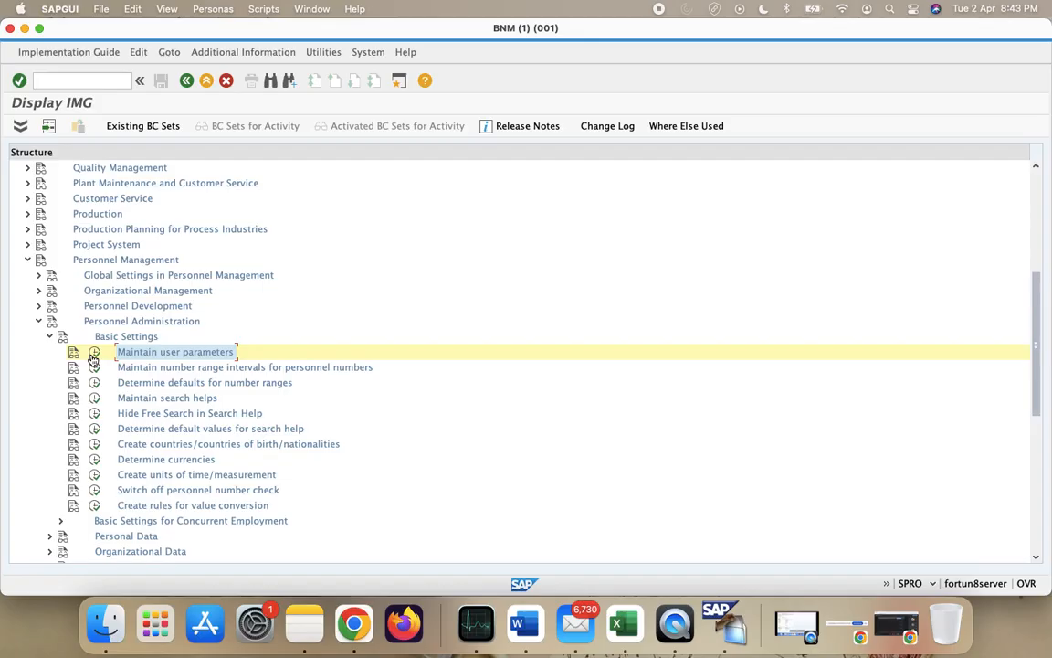
- Collapse Basic Settings and expand Customizing Procedures in the IMG tree, then switch to Excel
{"action": "left_click", "coordinate": [50, 337]}
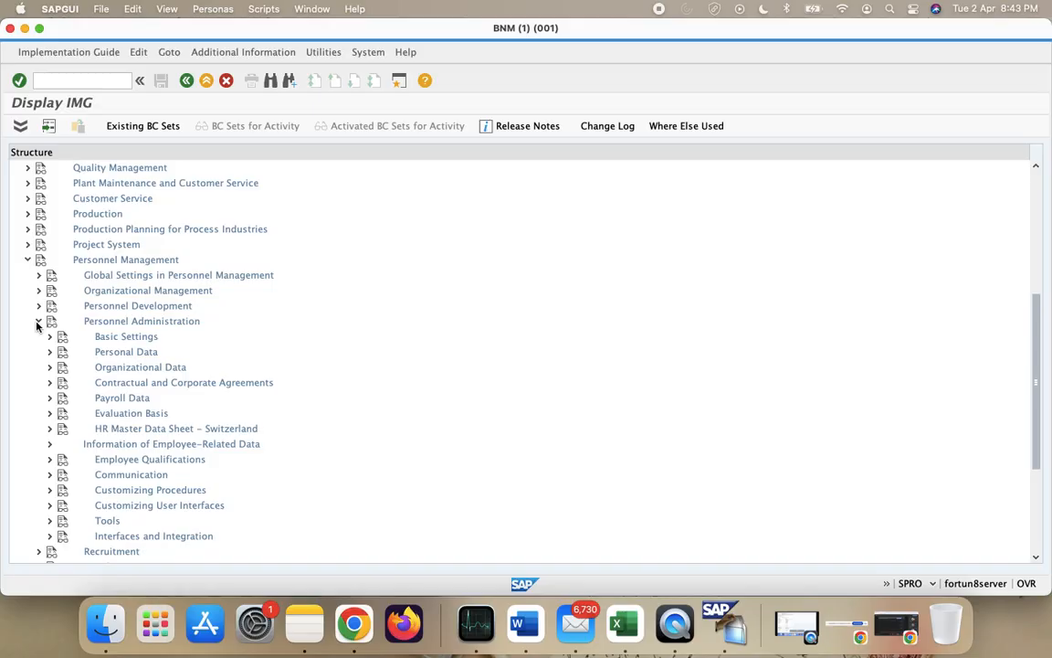
{"action": "scroll", "coordinate": [107, 367], "scroll_direction": "down", "scroll_amount": 3}
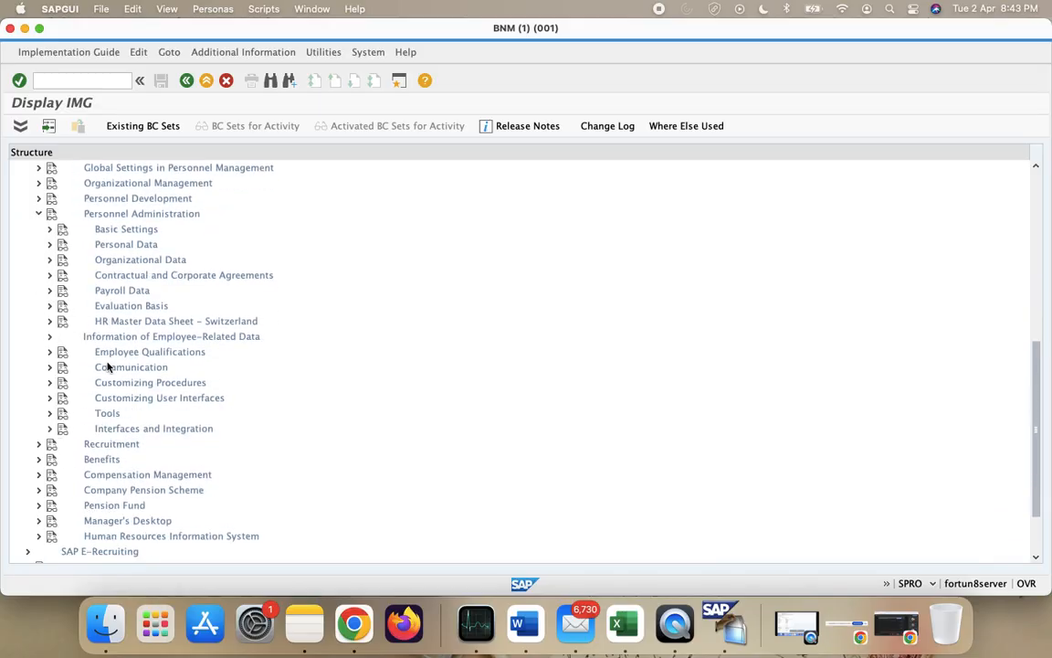
{"action": "left_click", "coordinate": [49, 382]}
{"action": "scroll", "coordinate": [358, 338], "scroll_direction": "down", "scroll_amount": 3}
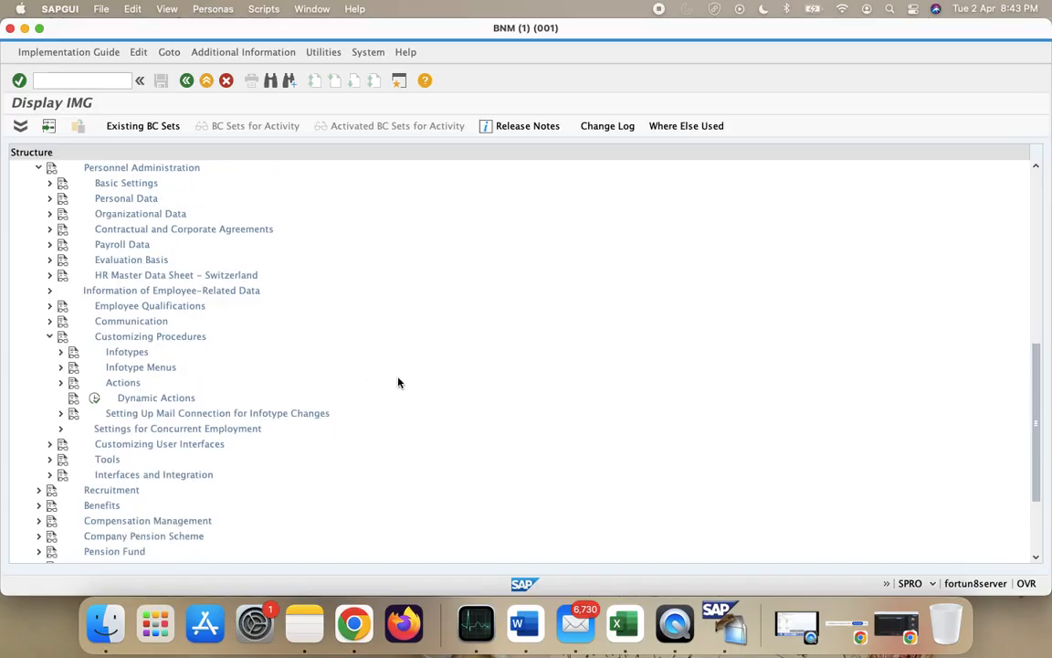
{"action": "scroll", "coordinate": [208, 394], "scroll_direction": "up", "scroll_amount": 6}
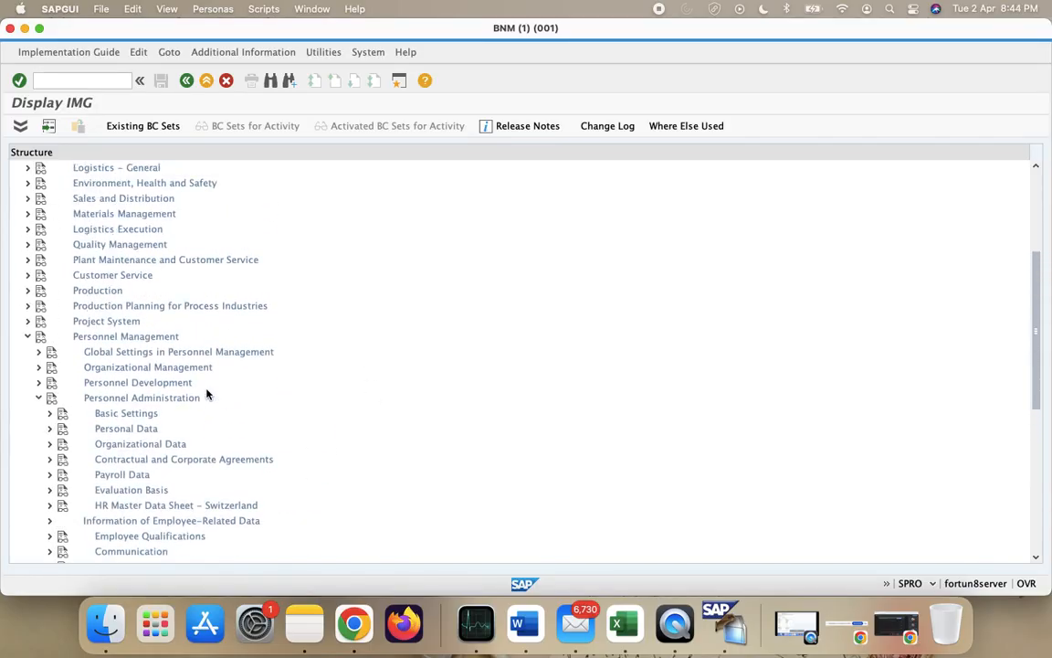
{"action": "scroll", "coordinate": [208, 394], "scroll_direction": "down", "scroll_amount": 2}
{"action": "key", "text": "ctrl+Left"}
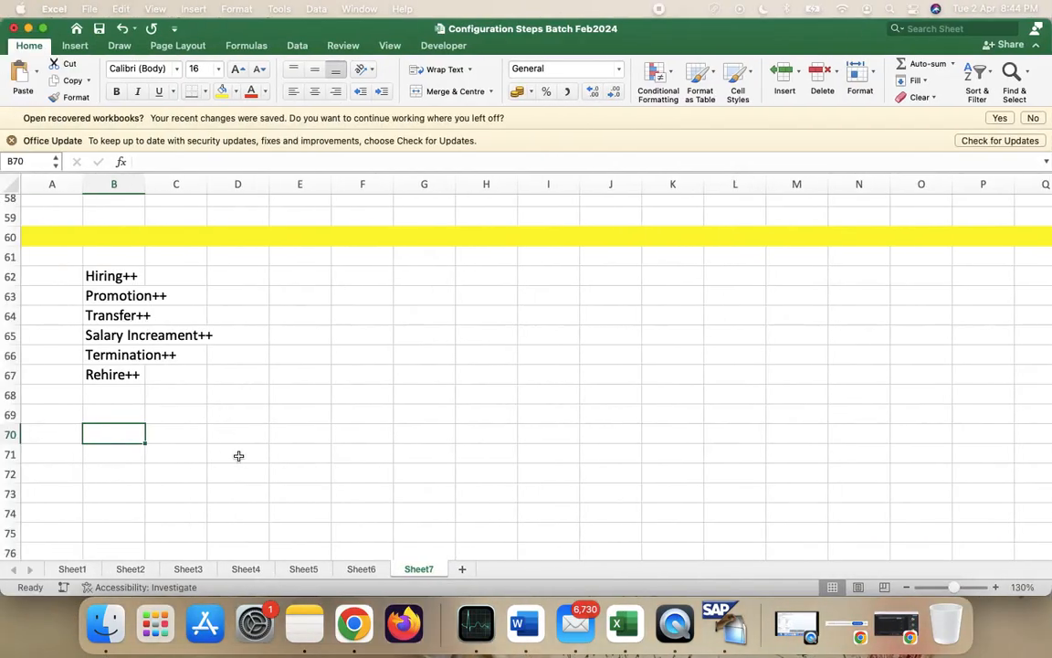
- Start the B70 path note with 'SPRO >> Personnal Management >> Personnel Administration >>', checking node names in SAP
{"action": "type", "text": "SPRO "}
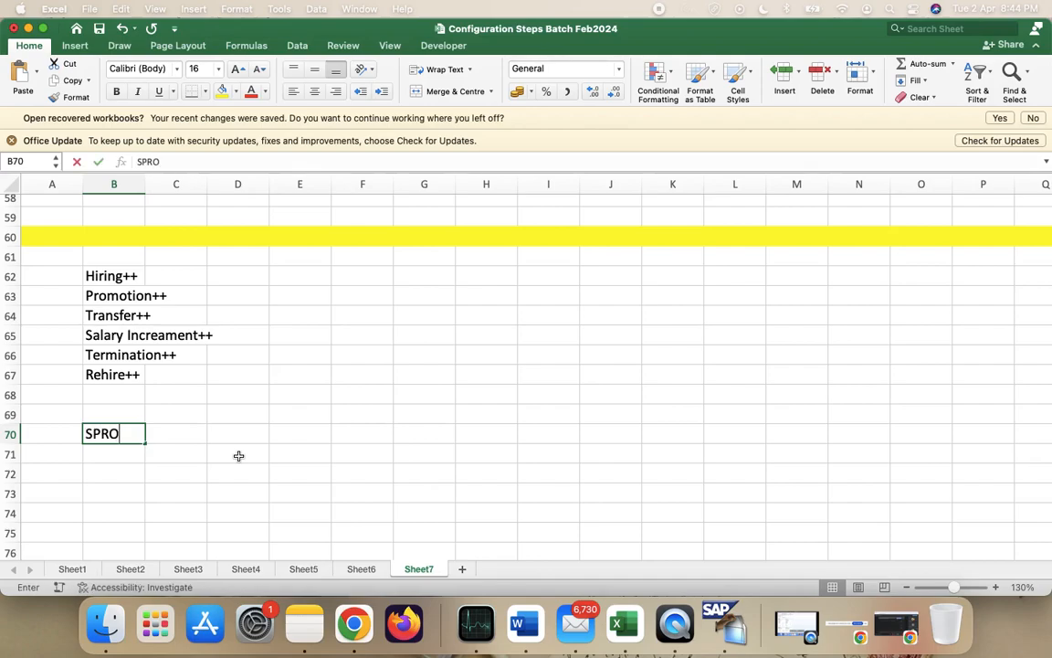
{"action": "type", "text": ">>"}
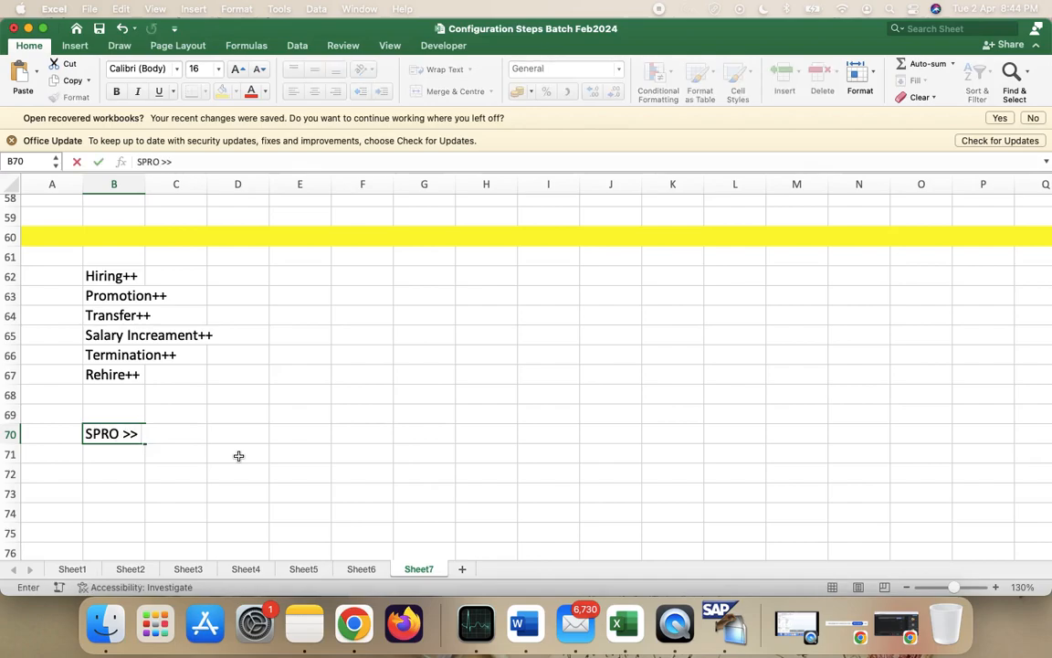
{"action": "key", "text": "super+Tab"}
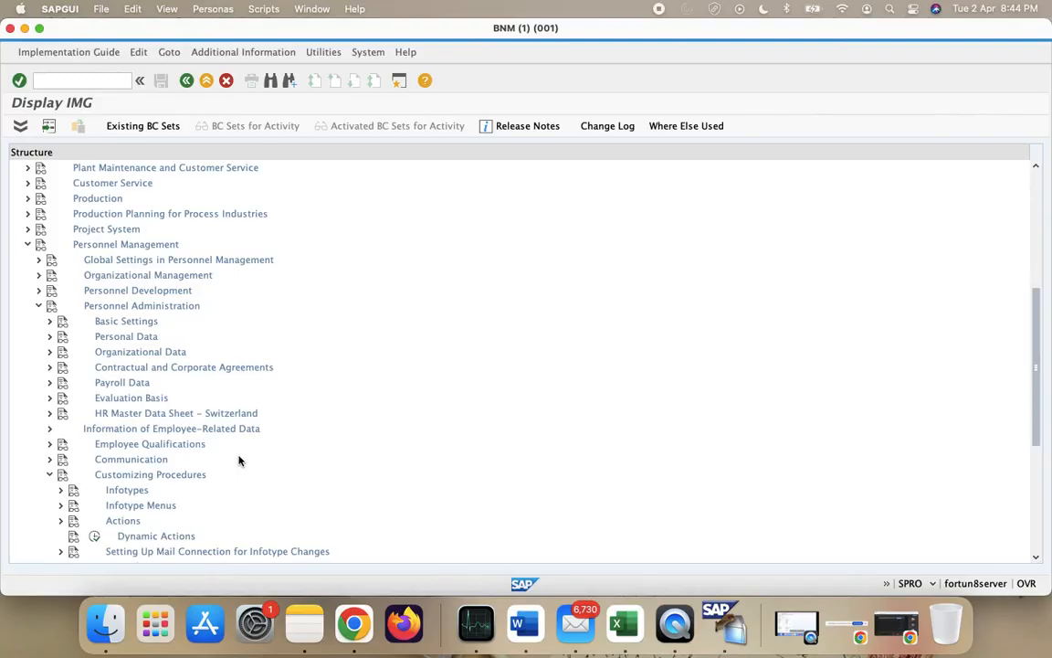
{"action": "key", "text": "super+Tab"}
{"action": "type", "text": "P"}
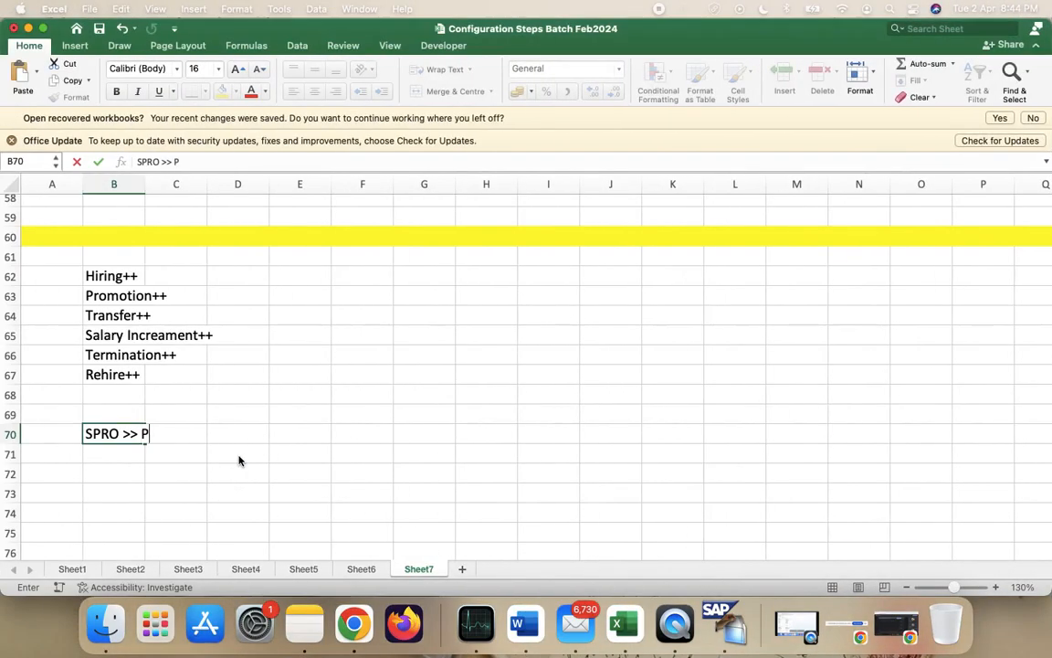
{"action": "type", "text": "ersonnal "}
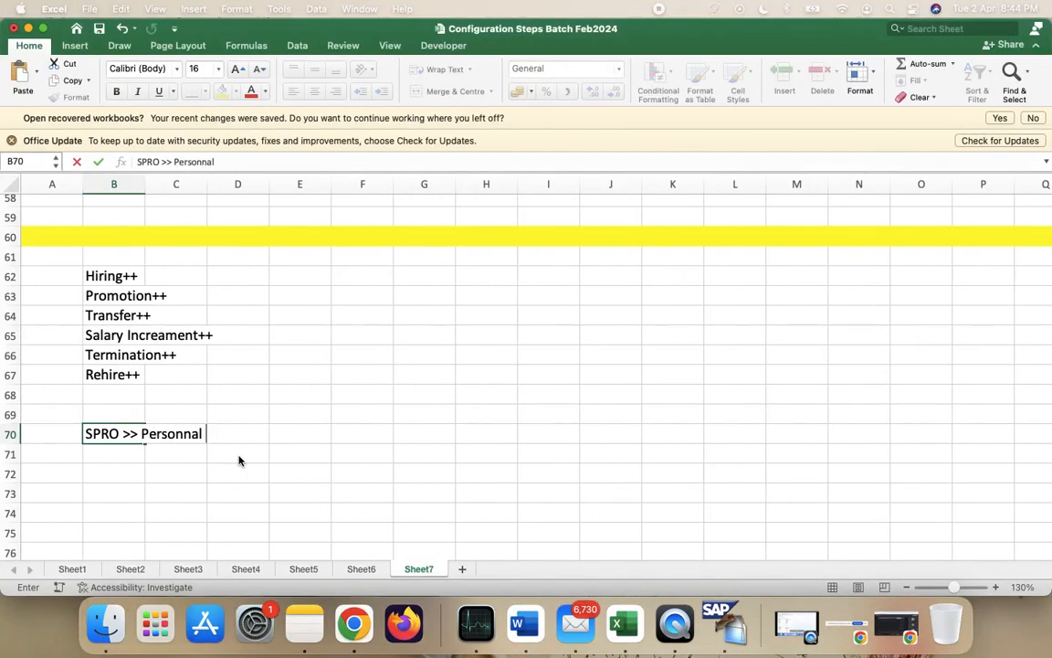
{"action": "type", "text": "Management "}
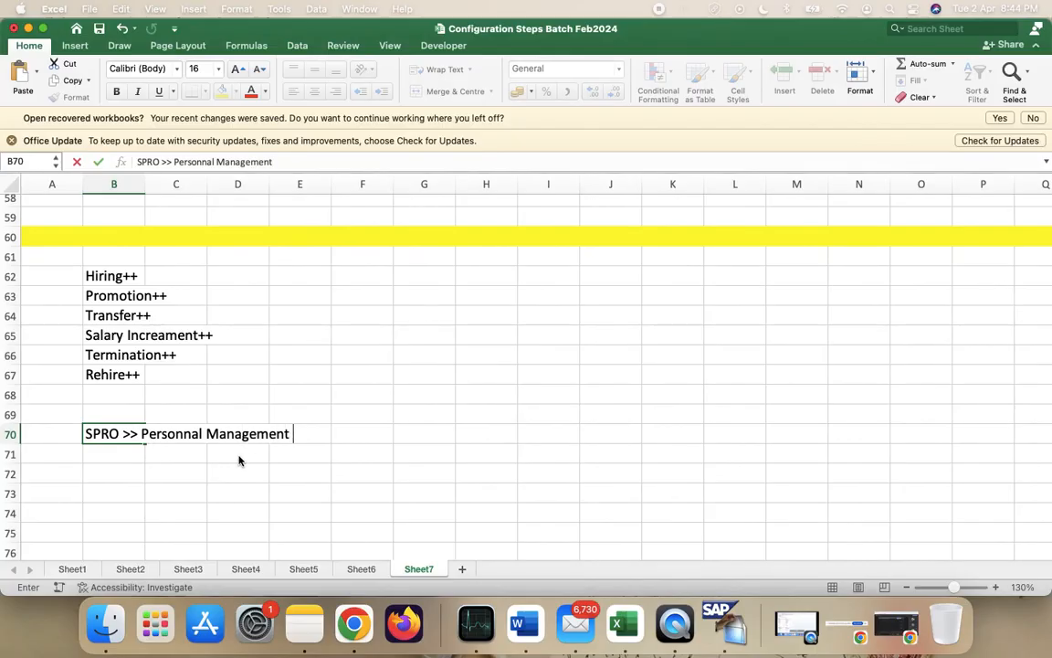
{"action": "type", "text": ">>"}
{"action": "key", "text": "super+Tab"}
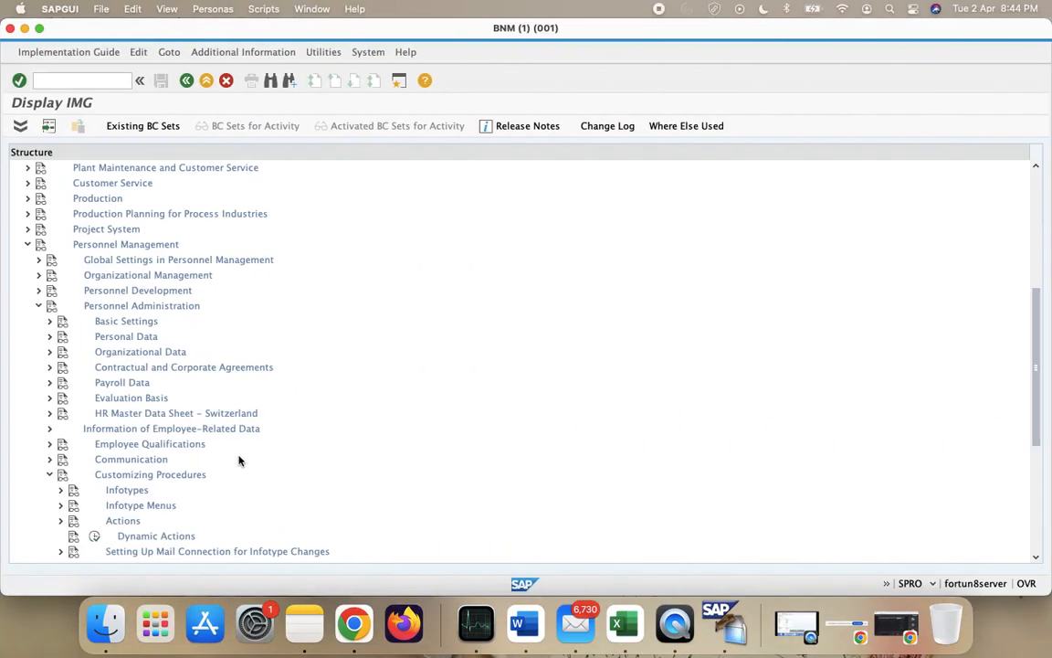
{"action": "key", "text": "super+Tab"}
{"action": "type", "text": "Perso"}
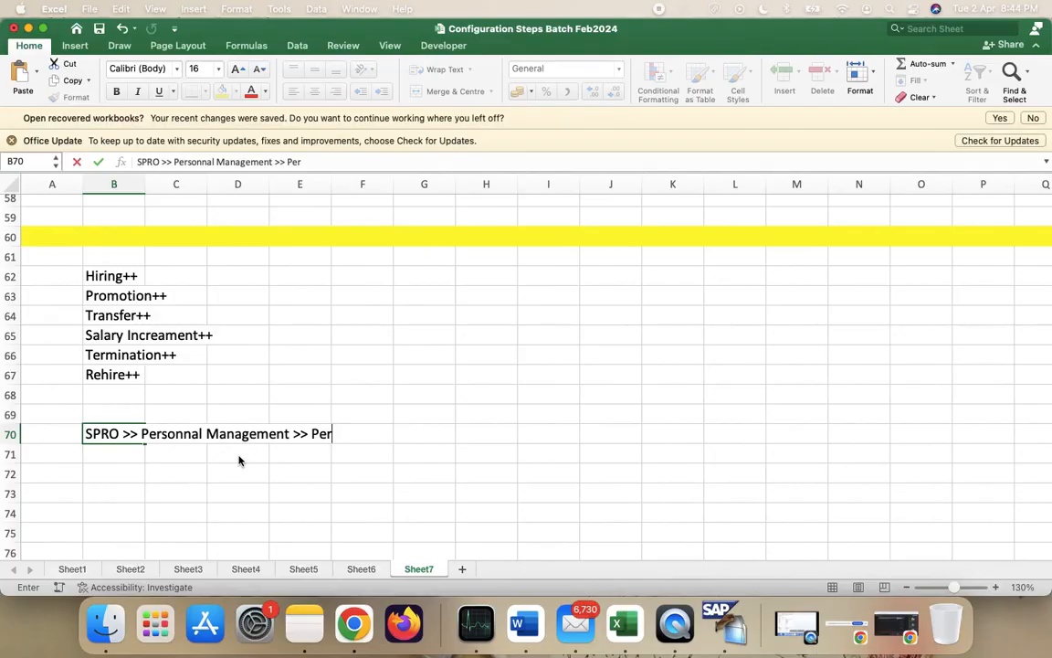
{"action": "type", "text": "nn"}
{"action": "key", "text": "super+Tab"}
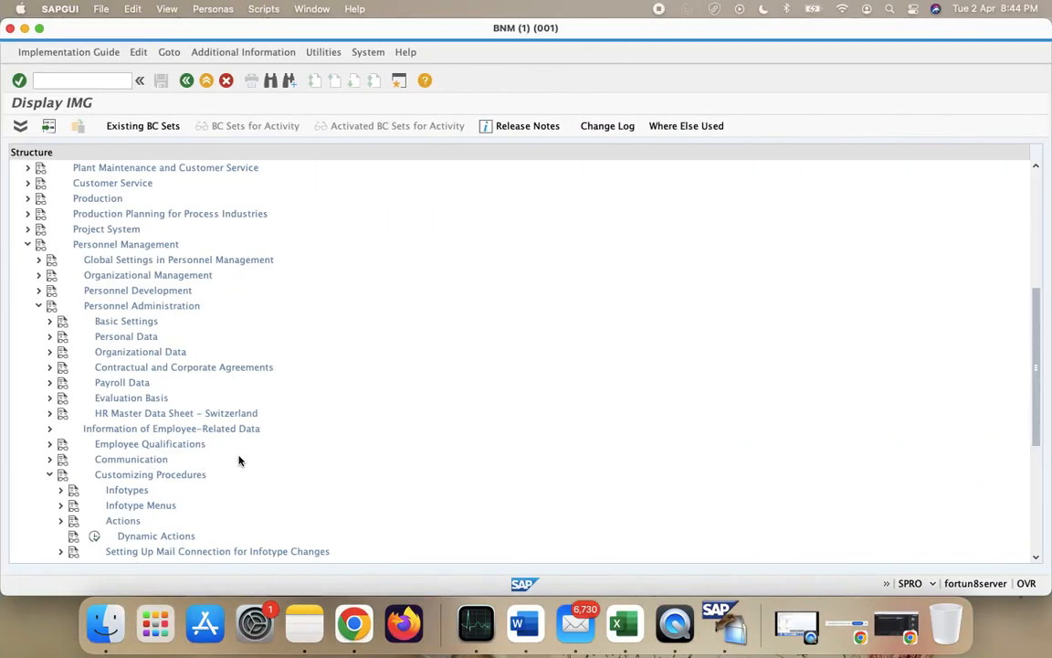
{"action": "key", "text": "super+Tab"}
{"action": "type", "text": "el"}
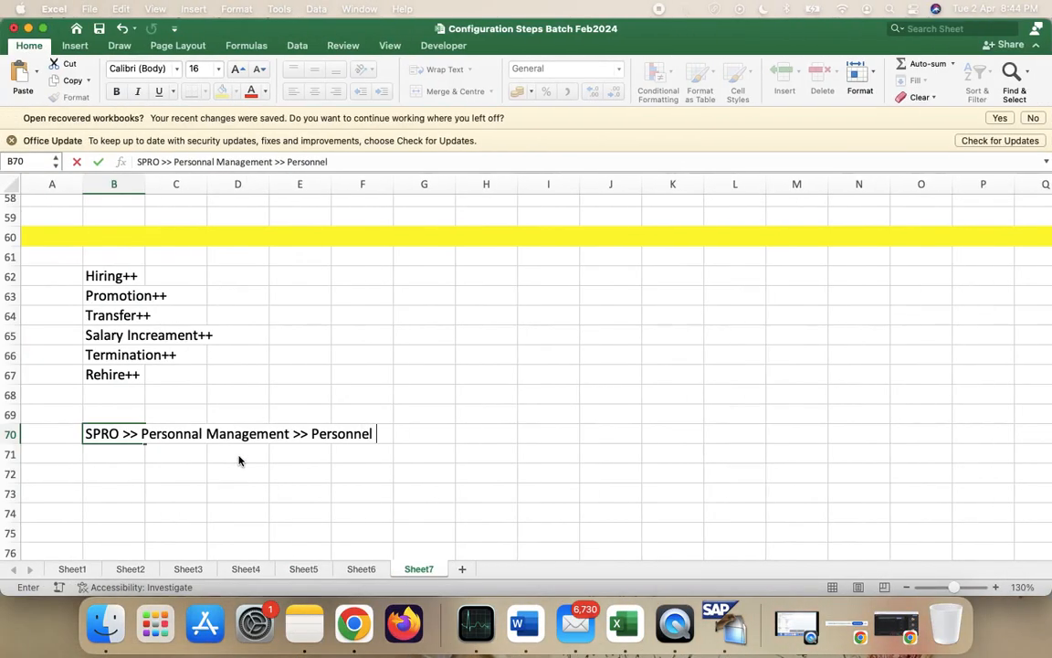
{"action": "key", "text": "super+Tab"}
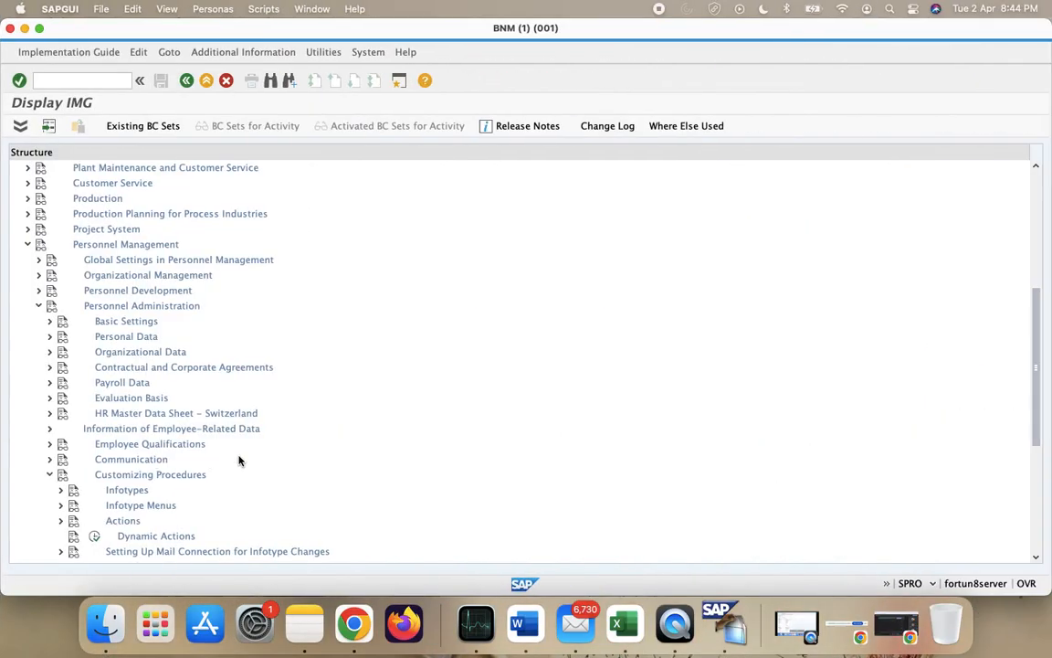
{"action": "key", "text": "super+Tab"}
{"action": "type", "text": "Administration >>"}
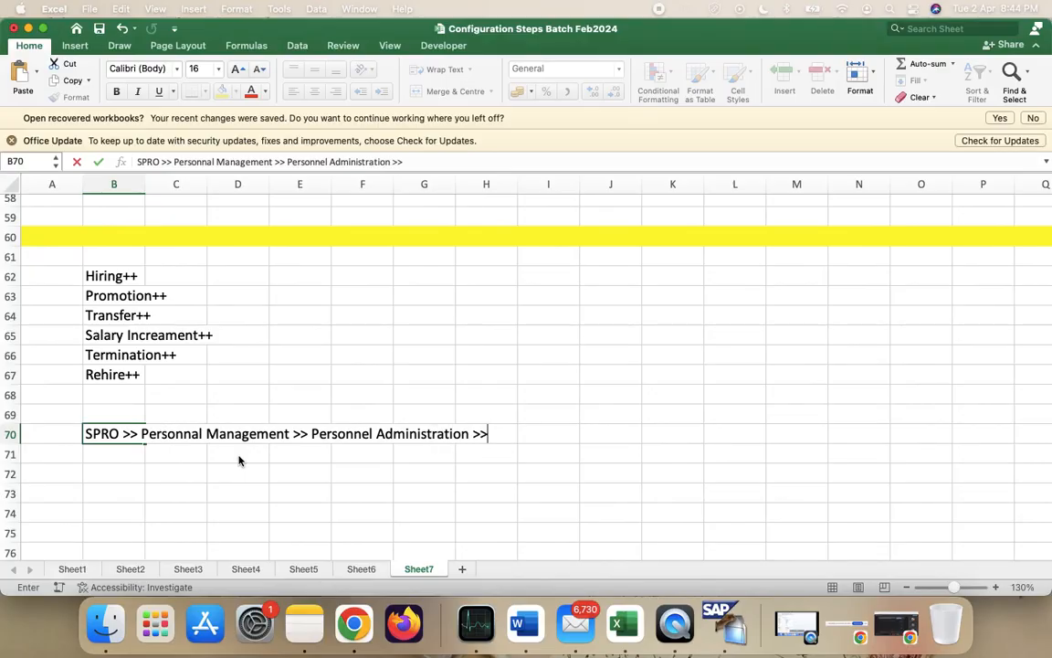
- Add 'Customizing Procedures > Actions' to the note after expanding the Actions branch in SAP
{"action": "key", "text": "super+Tab"}
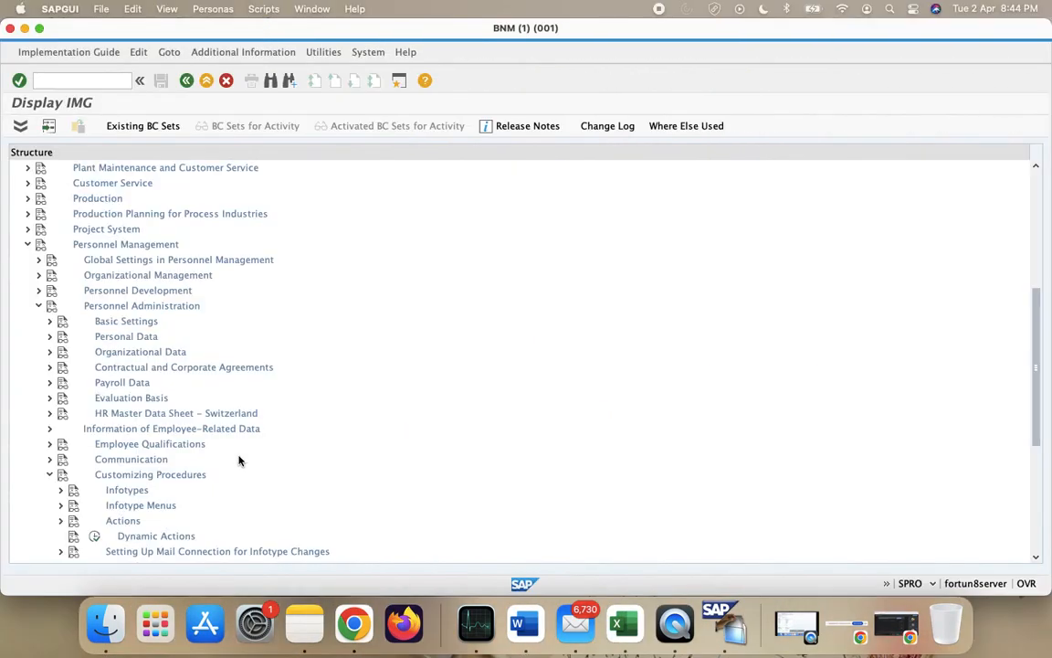
{"action": "scroll", "coordinate": [106, 498], "scroll_direction": "down", "scroll_amount": 3}
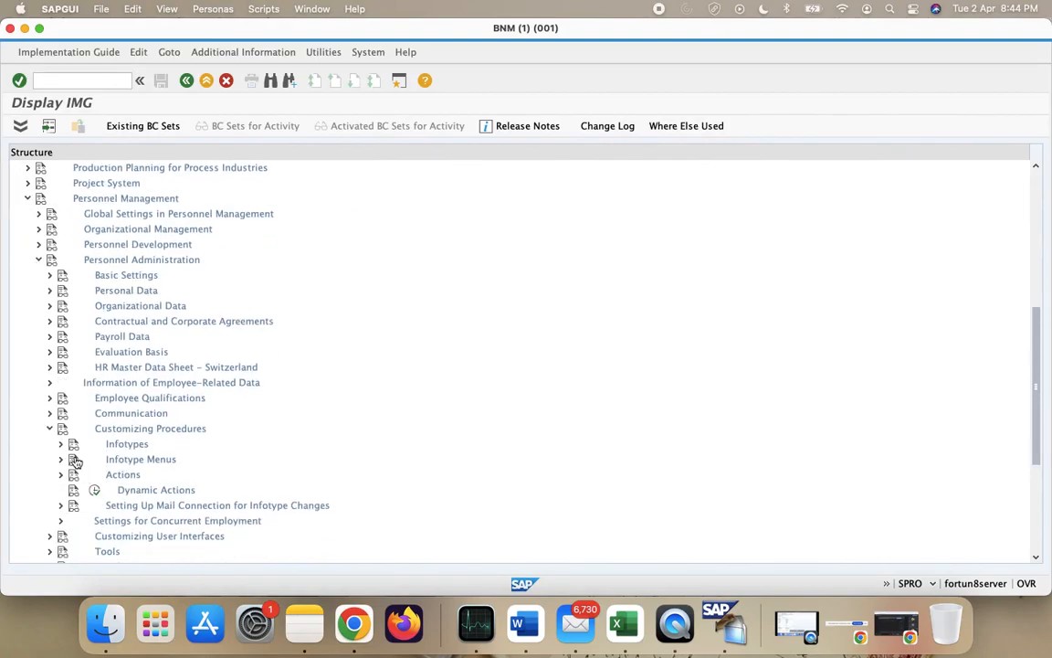
{"action": "key", "text": "super+Tab"}
{"action": "type", "text": "Customi"}
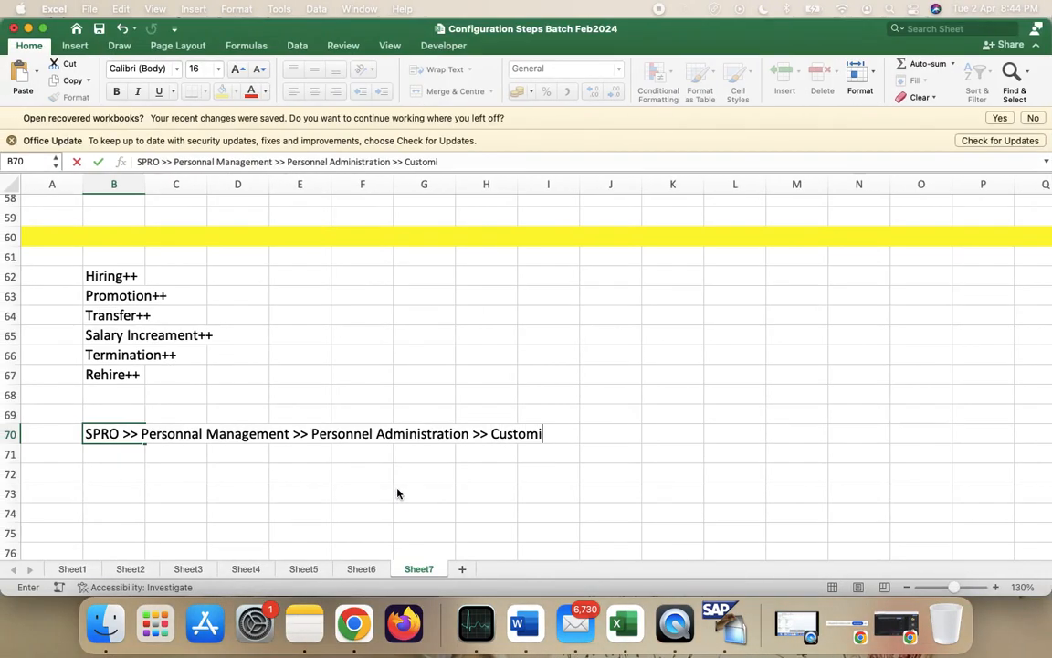
{"action": "type", "text": "zing Procedures"}
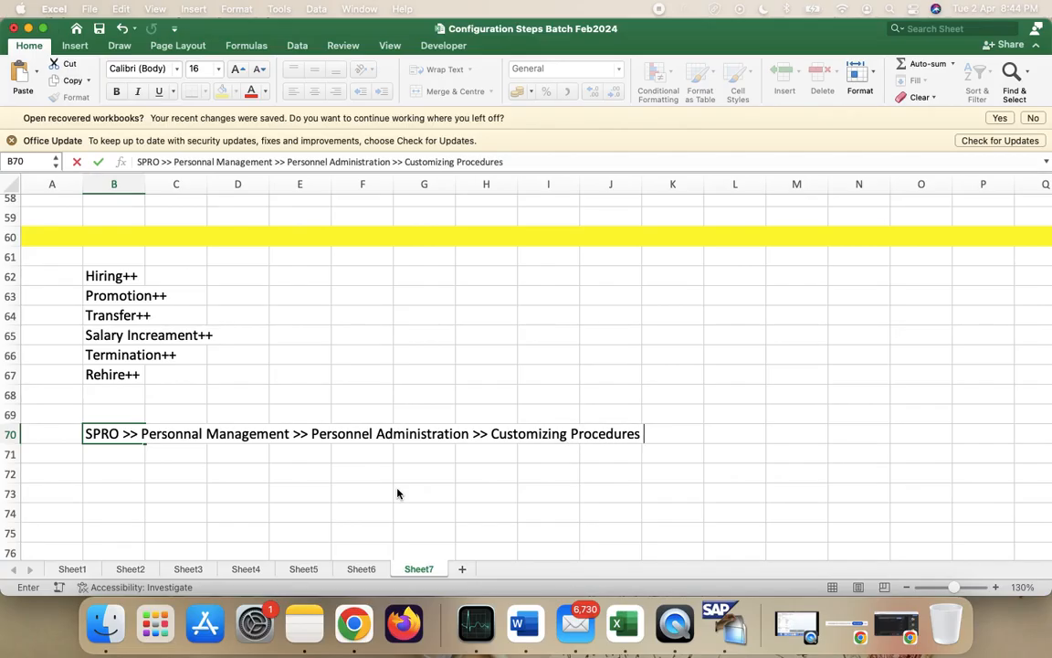
{"action": "key", "text": "super+Tab"}
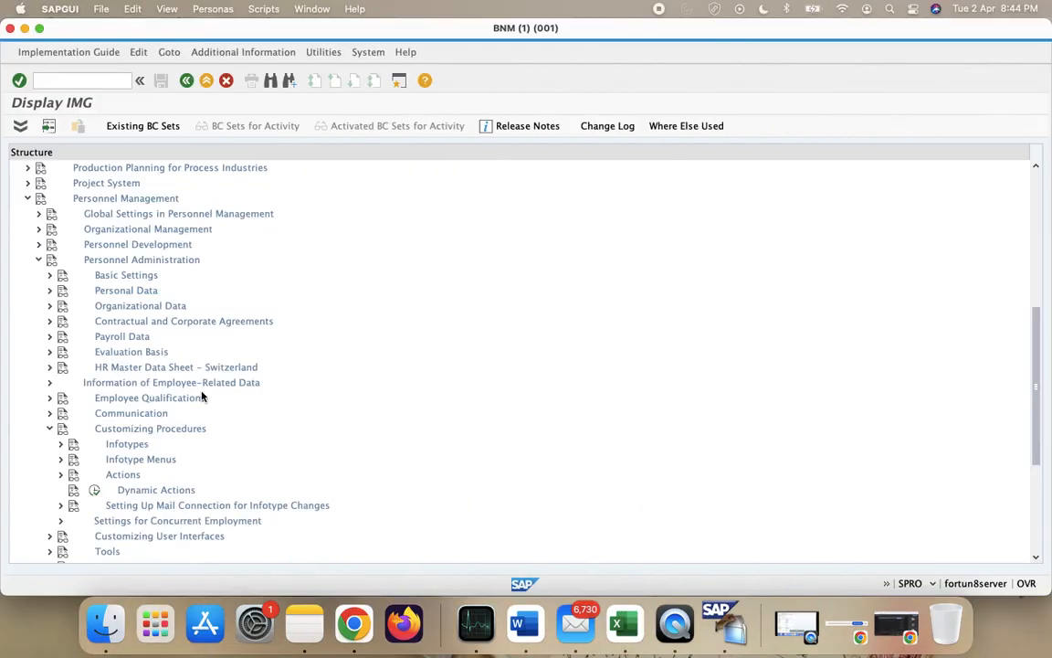
{"action": "scroll", "coordinate": [120, 411], "scroll_direction": "down", "scroll_amount": 3}
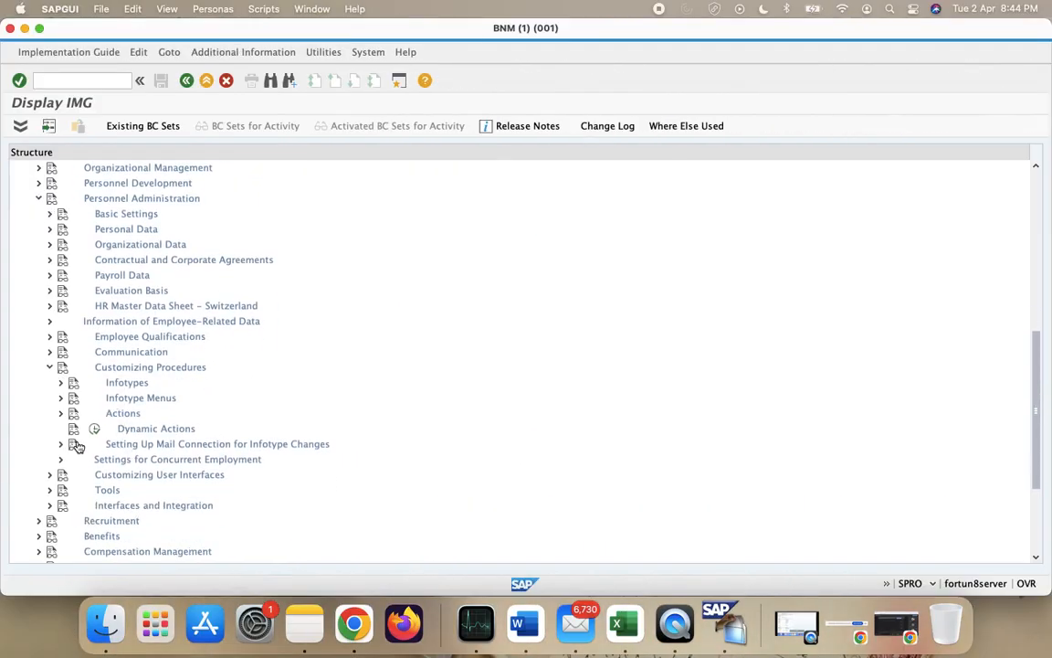
{"action": "left_click", "coordinate": [60, 413]}
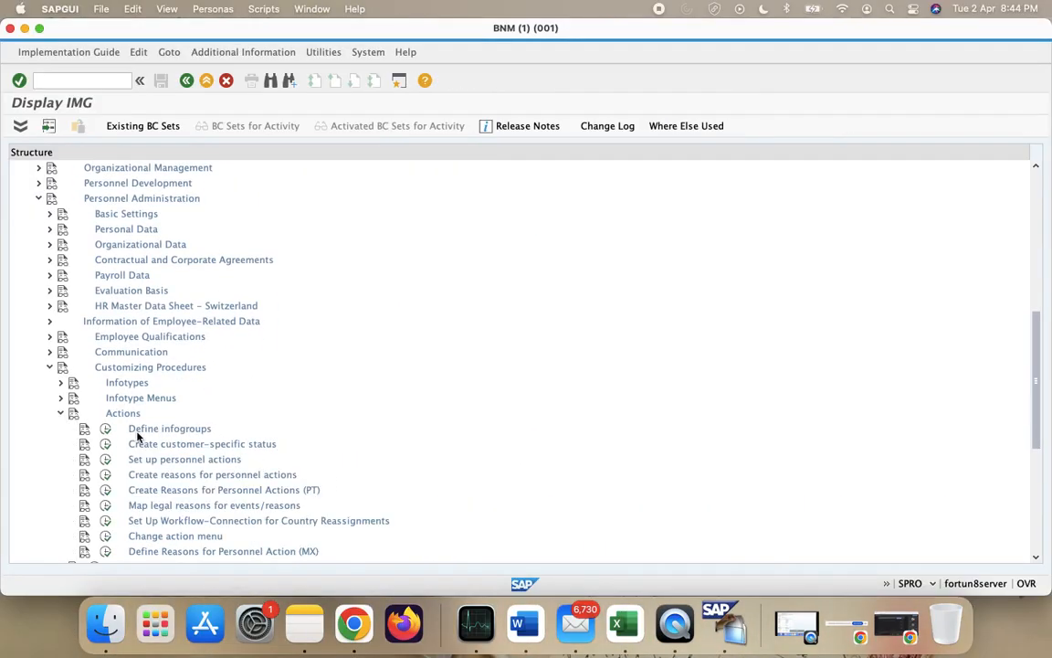
{"action": "key", "text": "super+Tab"}
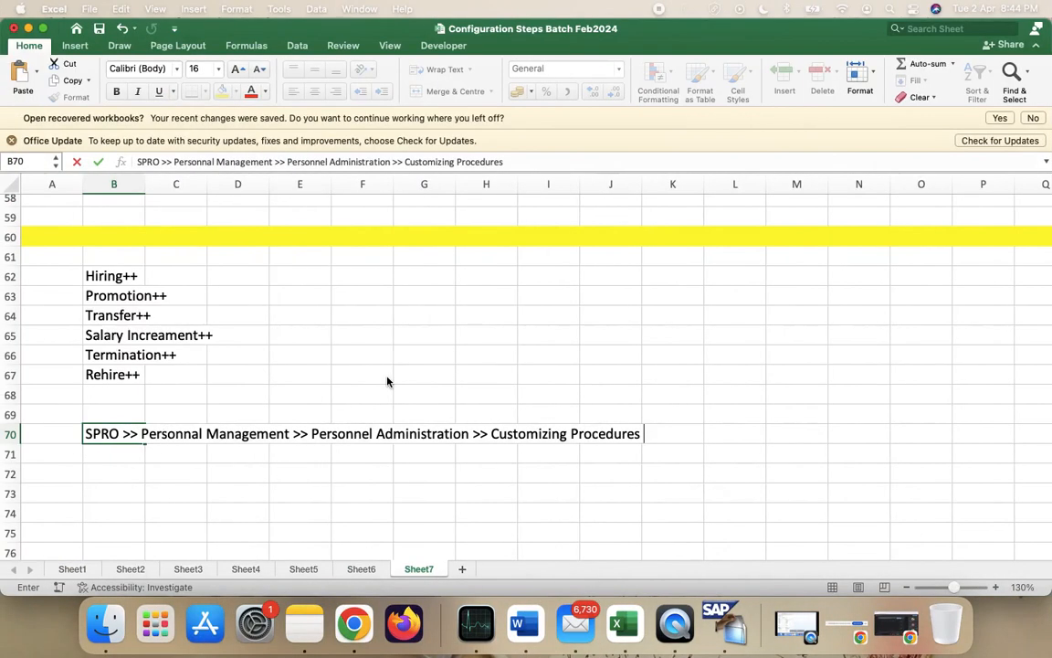
{"action": "type", "text": "> Actions"}
{"action": "key", "text": "super+Tab"}
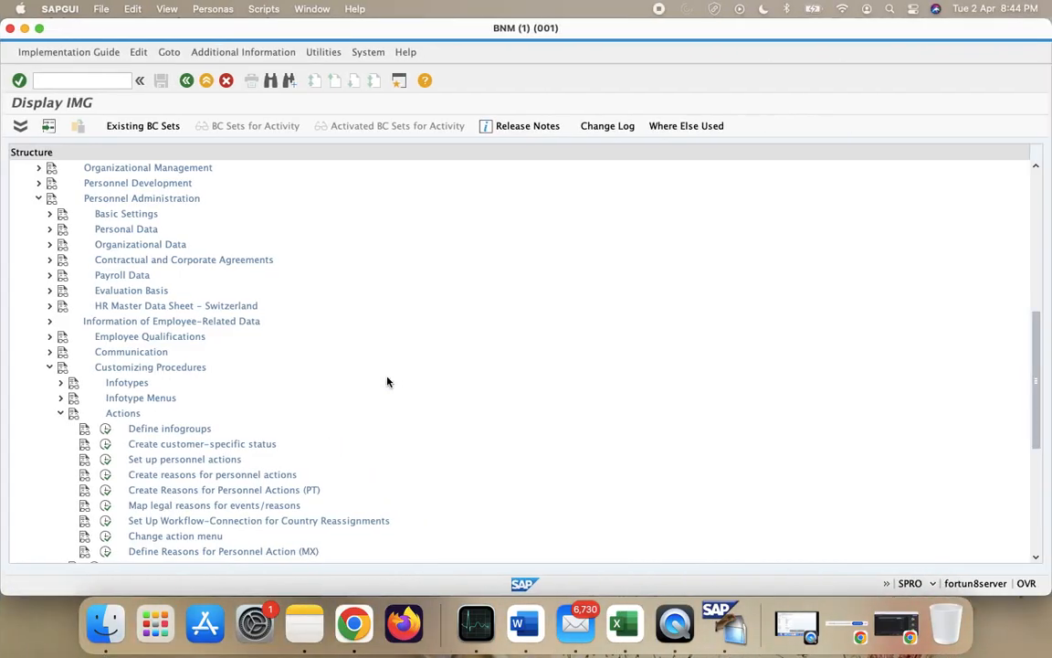
{"action": "key", "text": "super+Tab"}
- Finish B70 with '>> Define Infogroups >> User Group Dependency Menus' after running Define infogroups in SAP
{"action": "type", "text": ">> "}
{"action": "type", "text": "Defi"}
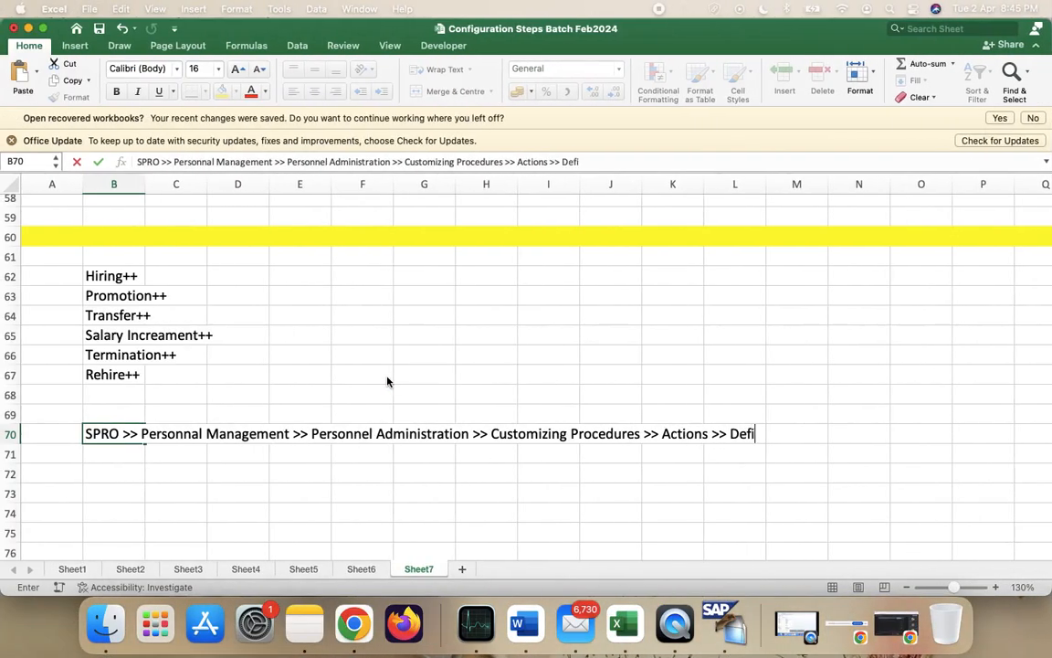
{"action": "type", "text": "ne Infogroups"}
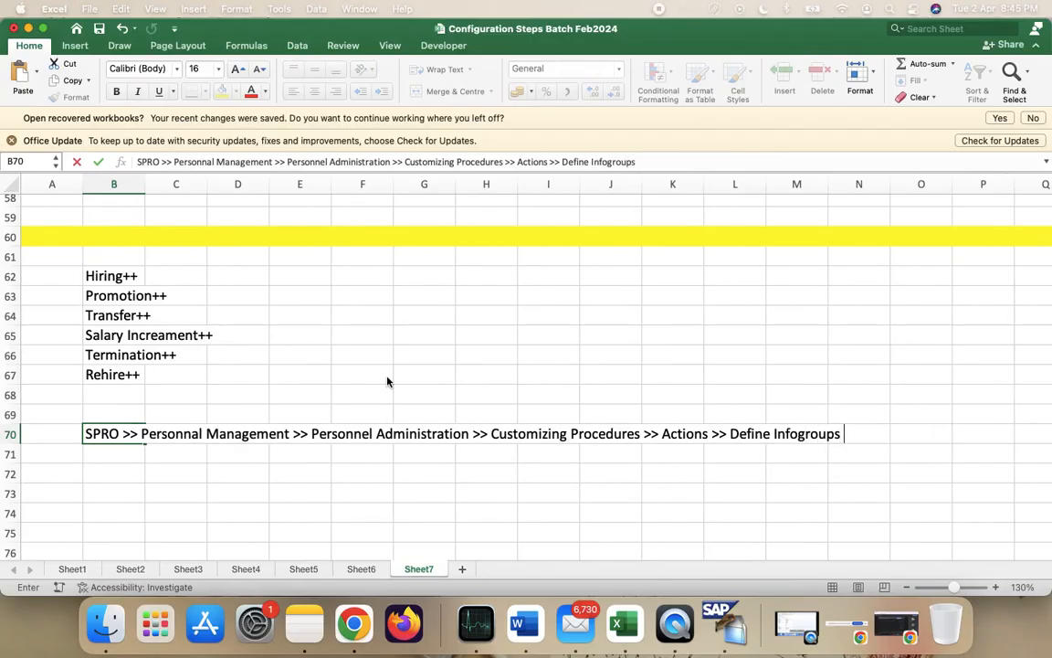
{"action": "key", "text": "BackSpace"}
{"action": "key", "text": "ctrl+Right"}
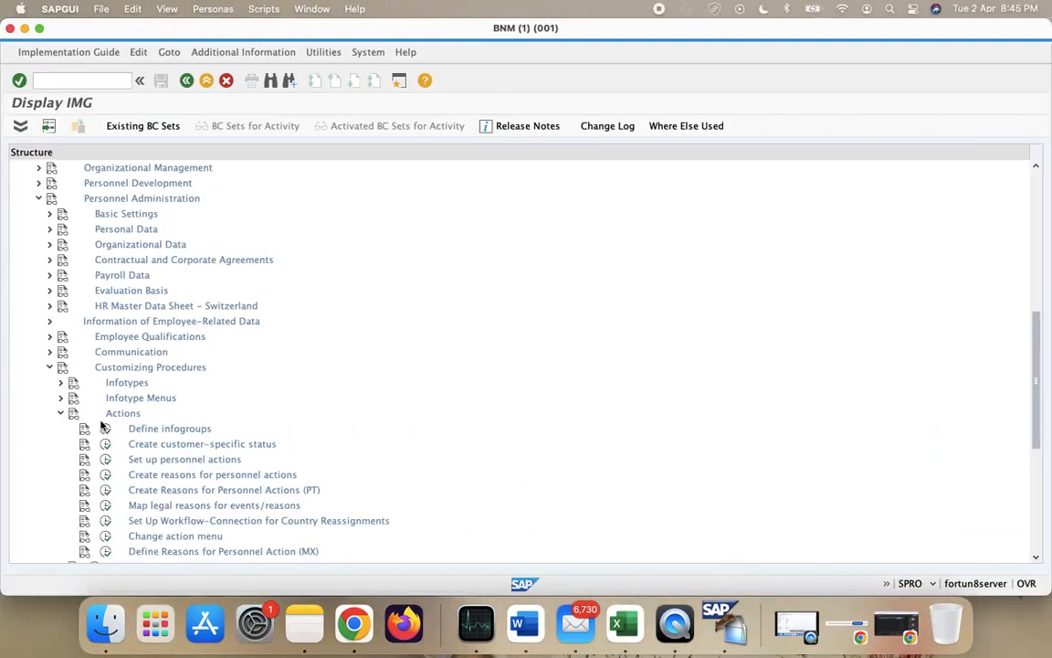
{"action": "left_click", "coordinate": [108, 434]}
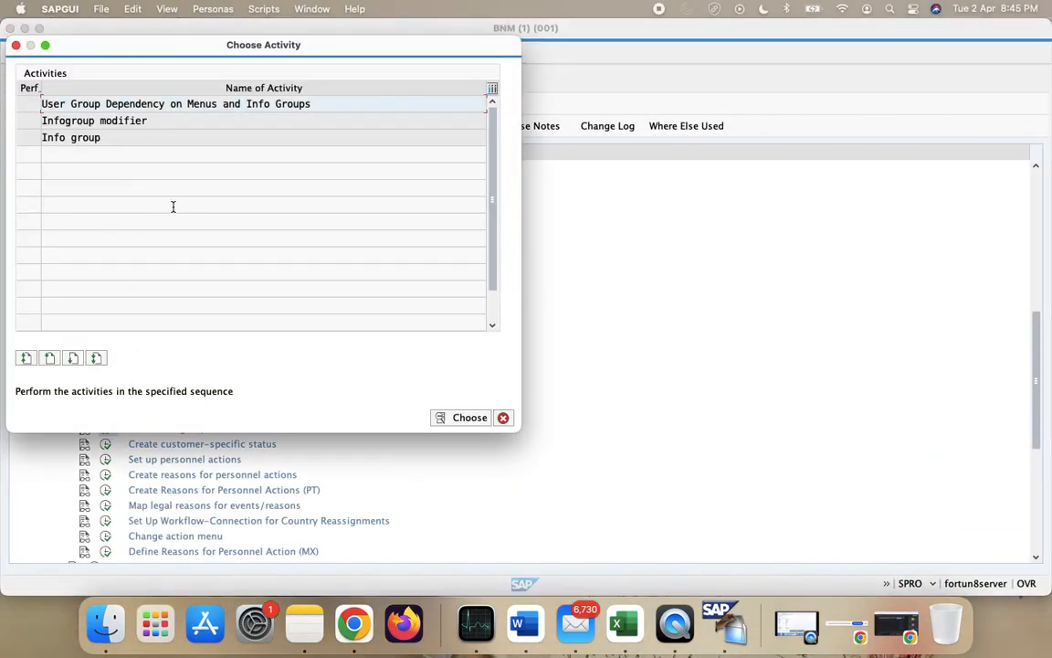
{"action": "key", "text": "ctrl+Left"}
{"action": "type", "text": ">>"}
{"action": "key", "text": "ctrl+Right"}
{"action": "key", "text": "ctrl+Left"}
{"action": "type", "text": "Us"}
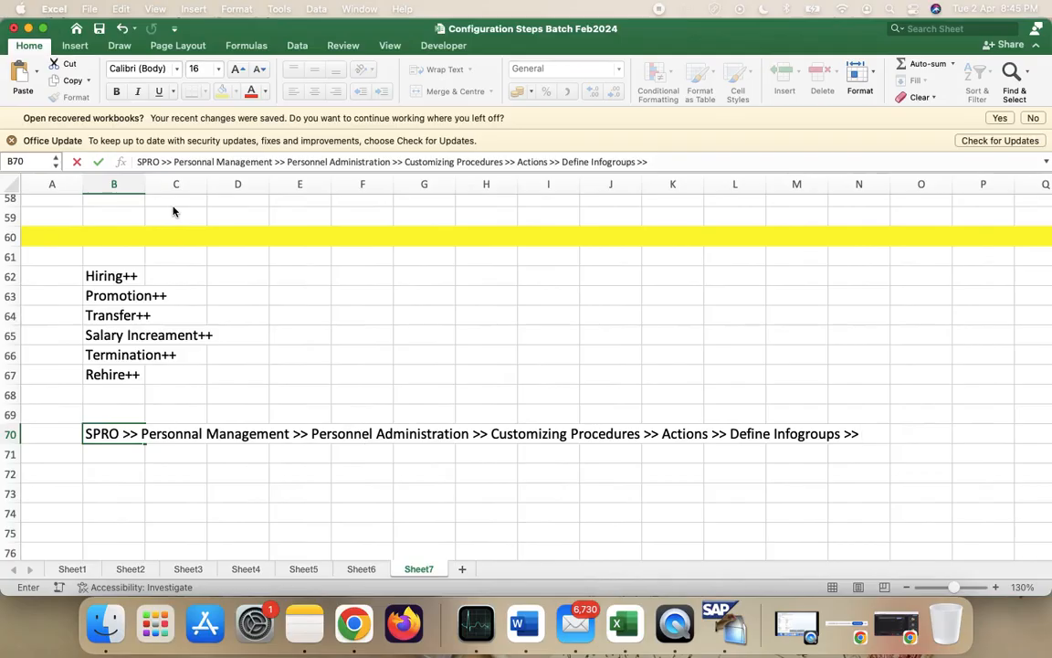
{"action": "type", "text": "er Group Depend"}
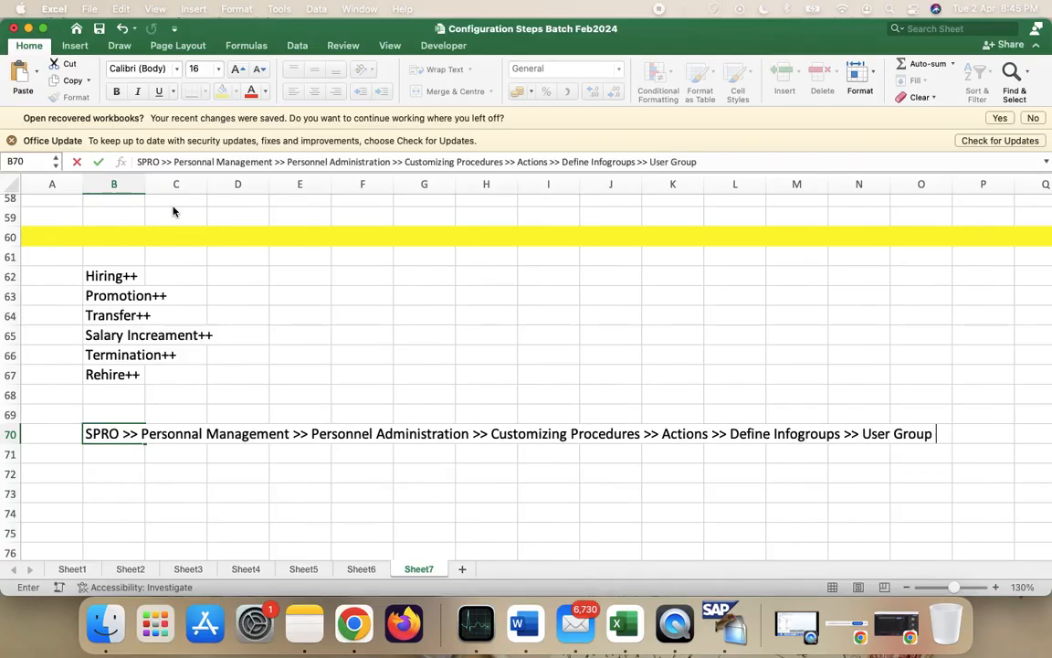
{"action": "type", "text": "en"}
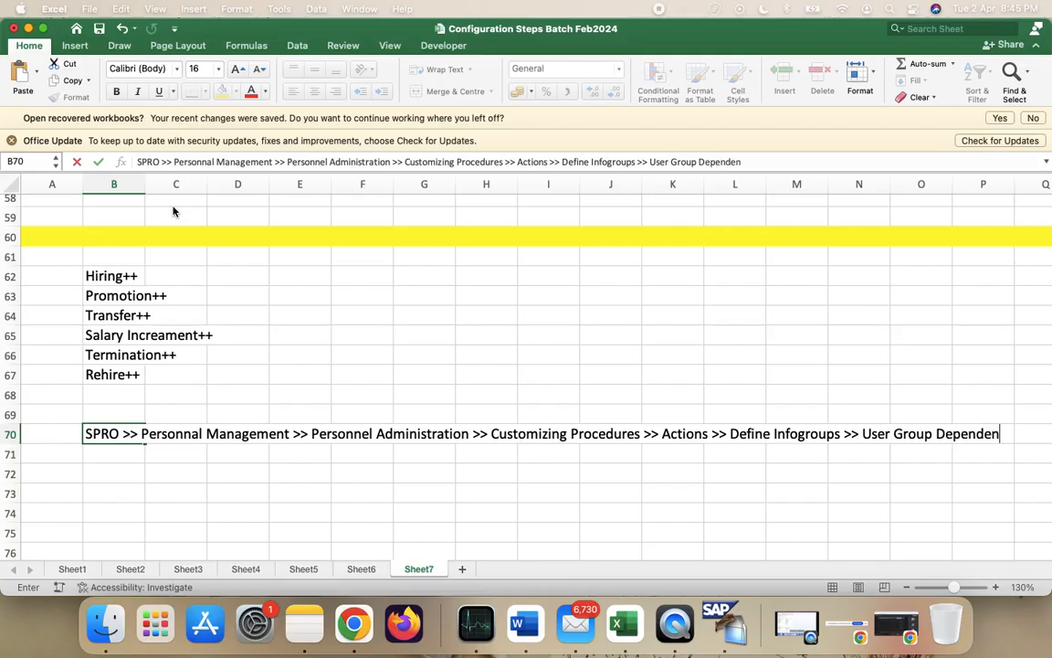
{"action": "type", "text": "cy Menus"}
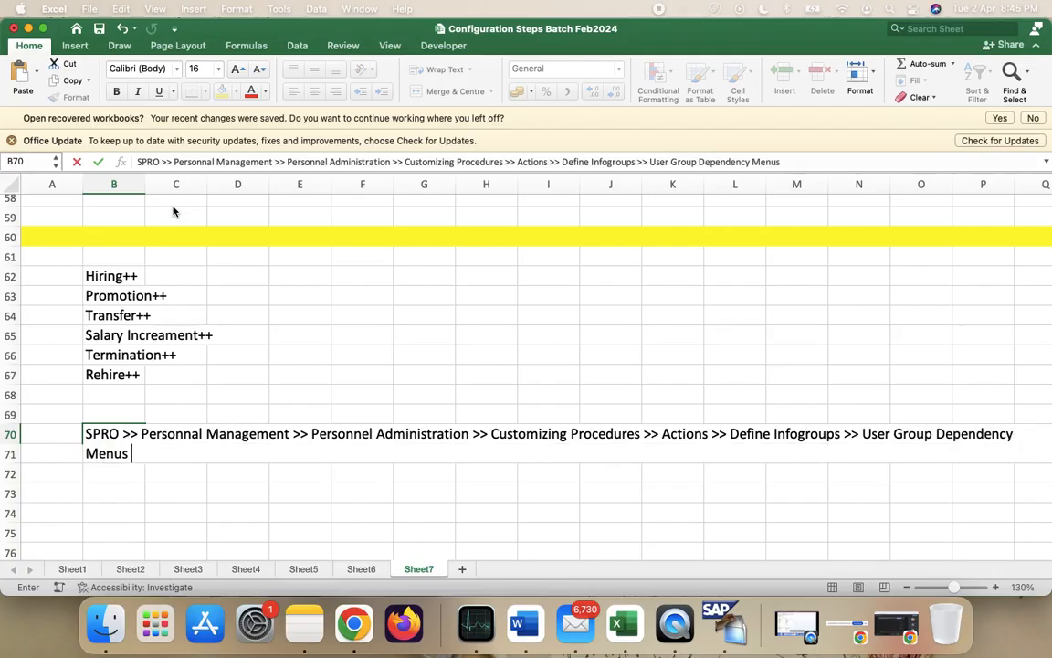
{"action": "key", "text": "Return"}
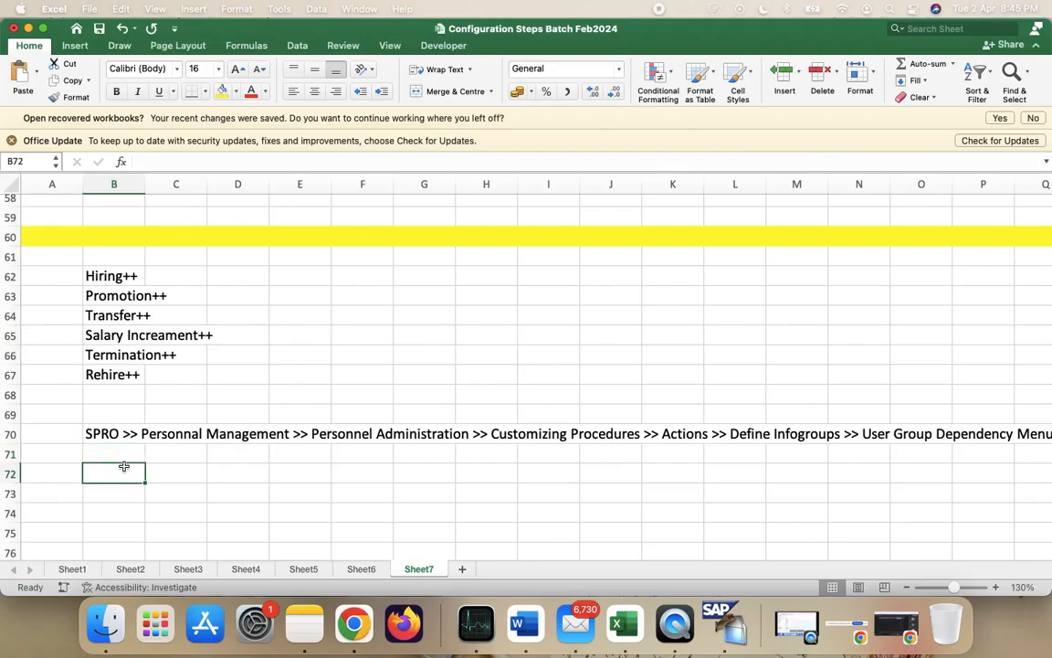
{"action": "key", "text": "super+Tab"}
- Open User Group Dependency on Menus and Info Groups and start New Entries for menu type G
{"action": "double_click", "coordinate": [63, 101]}
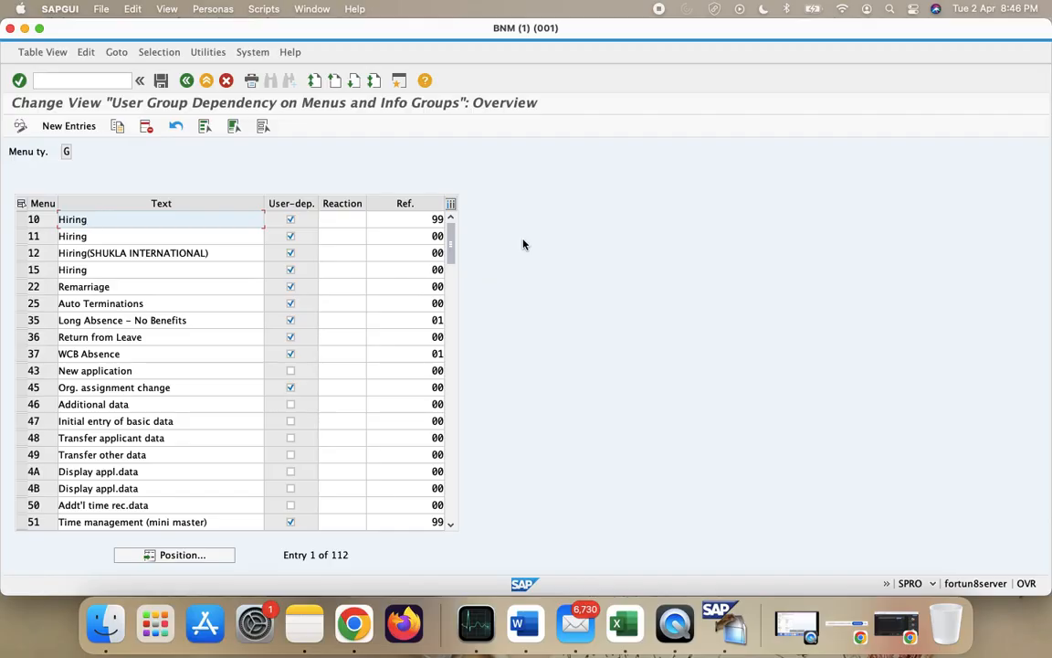
{"action": "left_click", "coordinate": [410, 236]}
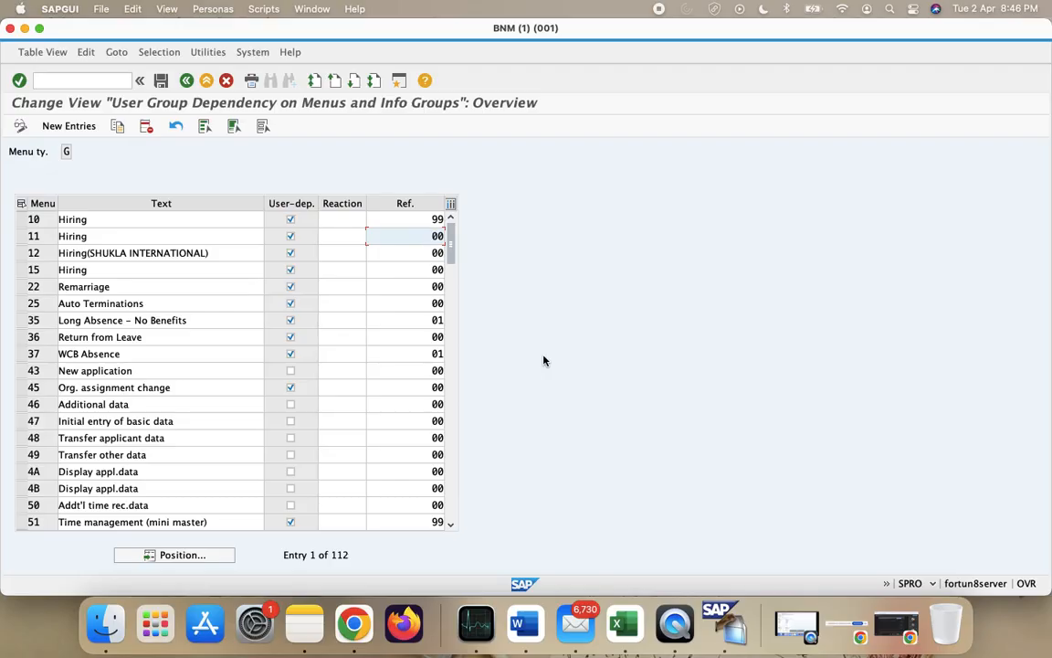
{"action": "left_click", "coordinate": [62, 125]}
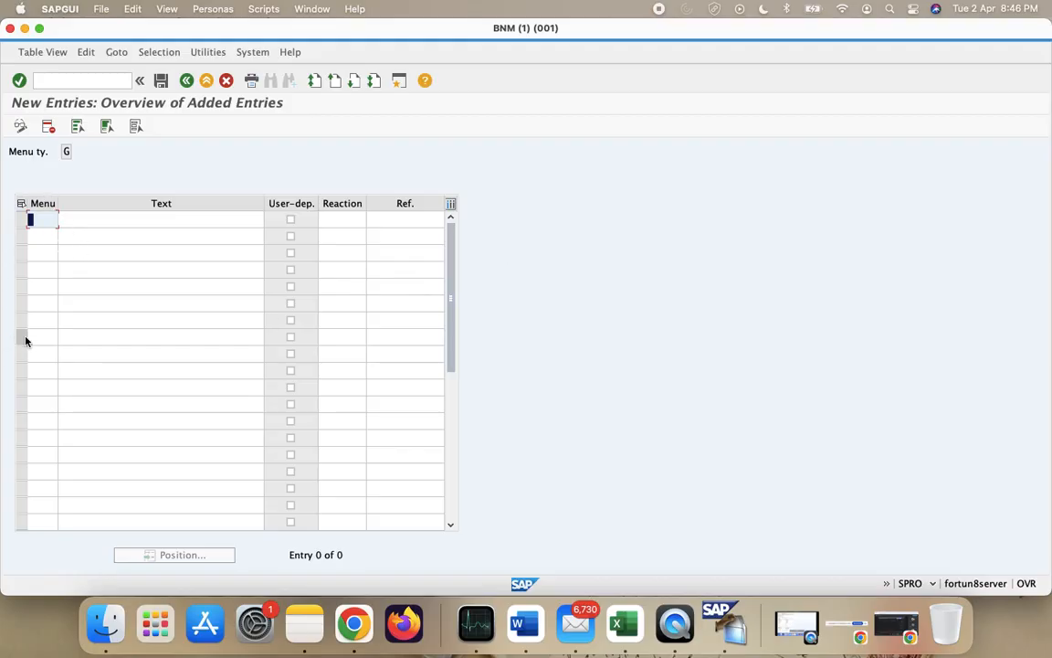
- Enter menu rows 1A 'Hiring++' and 1B 'Promotion ++' in the new-entries table
{"action": "type", "text": "1A"}
{"action": "type", "text": "1"}
{"action": "left_click", "coordinate": [118, 224]}
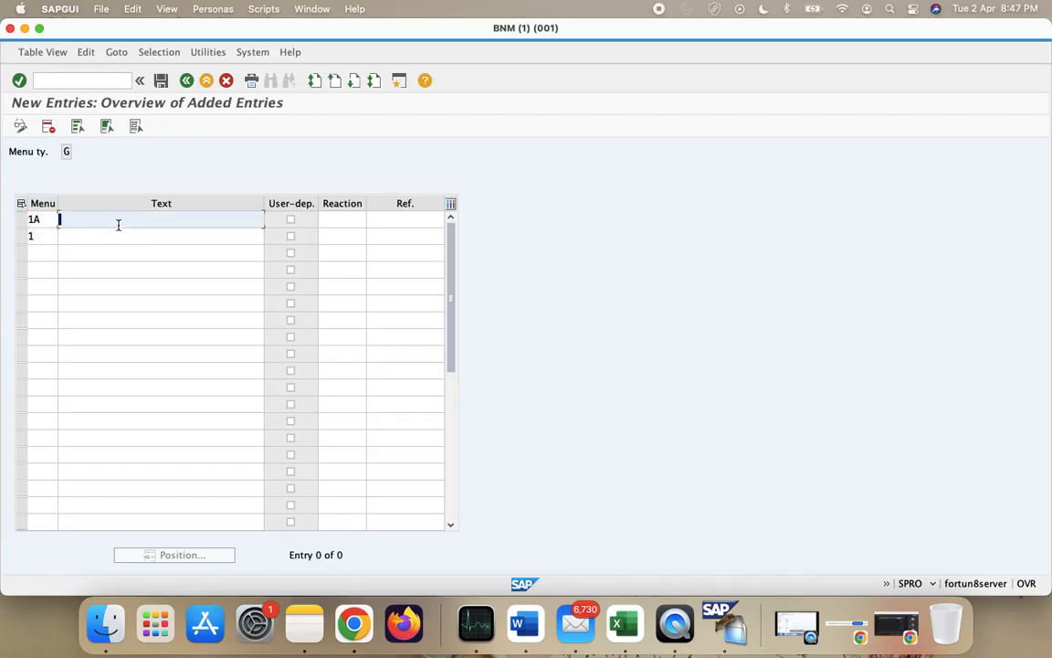
{"action": "type", "text": "Hiring++"}
{"action": "key", "text": "super+Tab"}
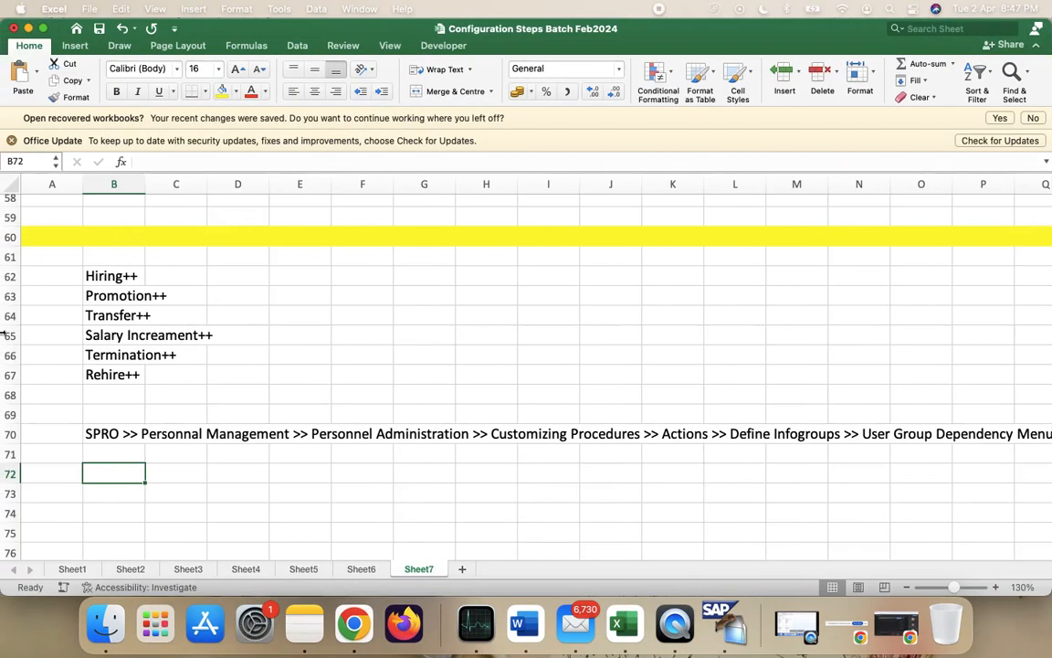
{"action": "key", "text": "super+Tab"}
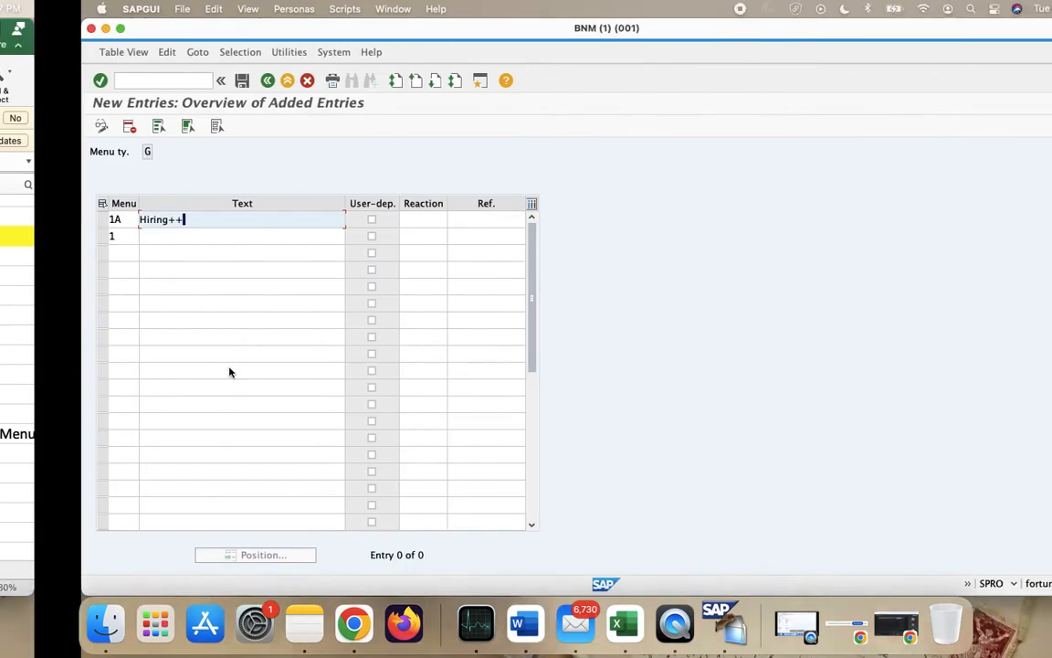
{"action": "left_click", "coordinate": [43, 236]}
{"action": "type", "text": "B"}
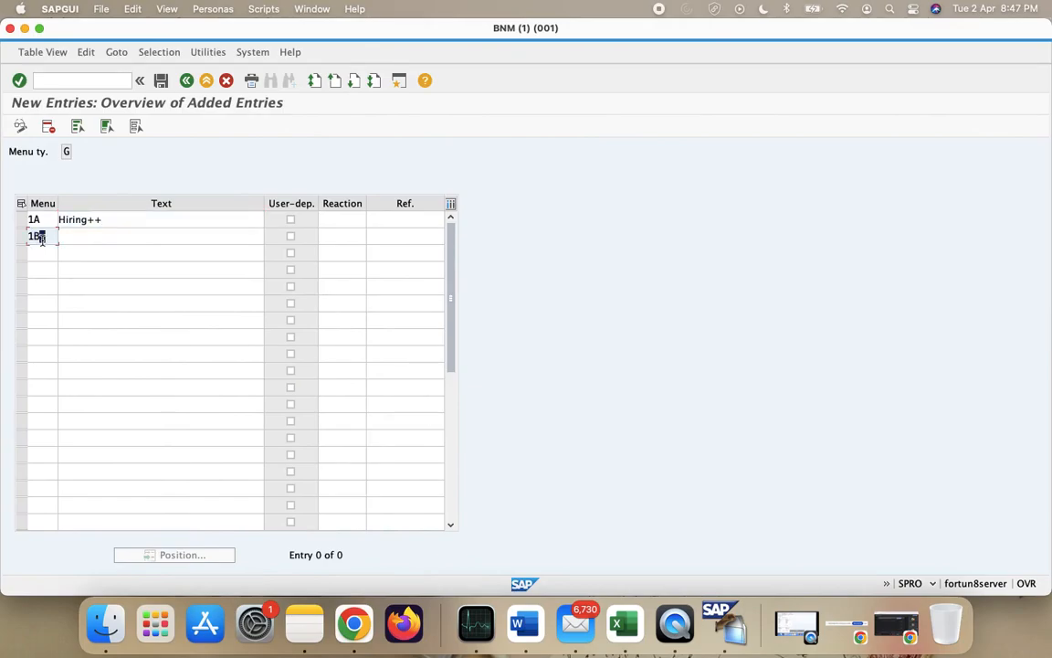
{"action": "key", "text": "super+Tab"}
{"action": "key", "text": "super+Tab"}
{"action": "left_click", "coordinate": [141, 247]}
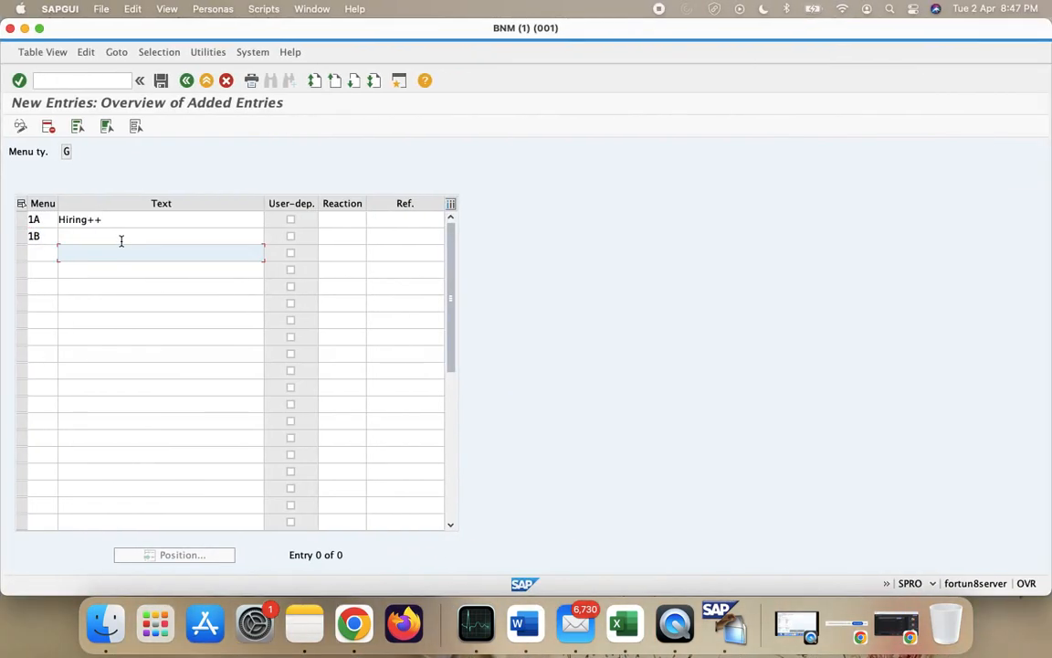
{"action": "left_click", "coordinate": [101, 235]}
{"action": "type", "text": "Promotion ++"}
- Add row 1C with the text 'Transfer++'
{"action": "left_click", "coordinate": [47, 252]}
{"action": "type", "text": "1C"}
{"action": "key", "text": "Tab"}
{"action": "key", "text": "Tab"}
{"action": "key", "text": "Tab"}
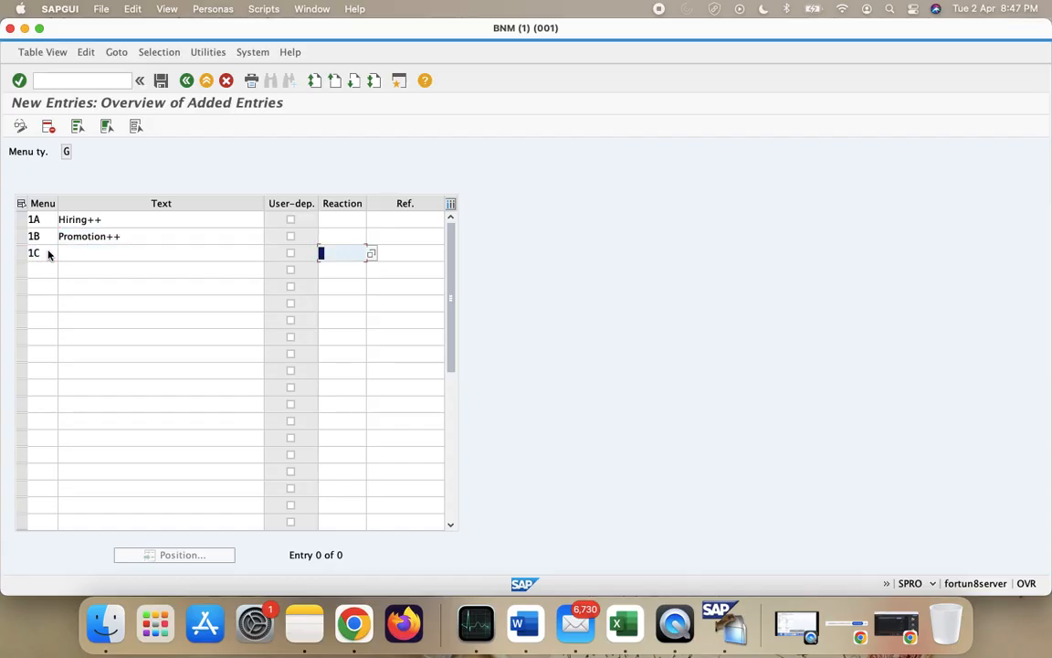
{"action": "left_click", "coordinate": [89, 251]}
{"action": "key", "text": "ctrl+Left"}
{"action": "key", "text": "ctrl+Right"}
{"action": "type", "text": "Transfer++"}
{"action": "key", "text": "ctrl+Left"}
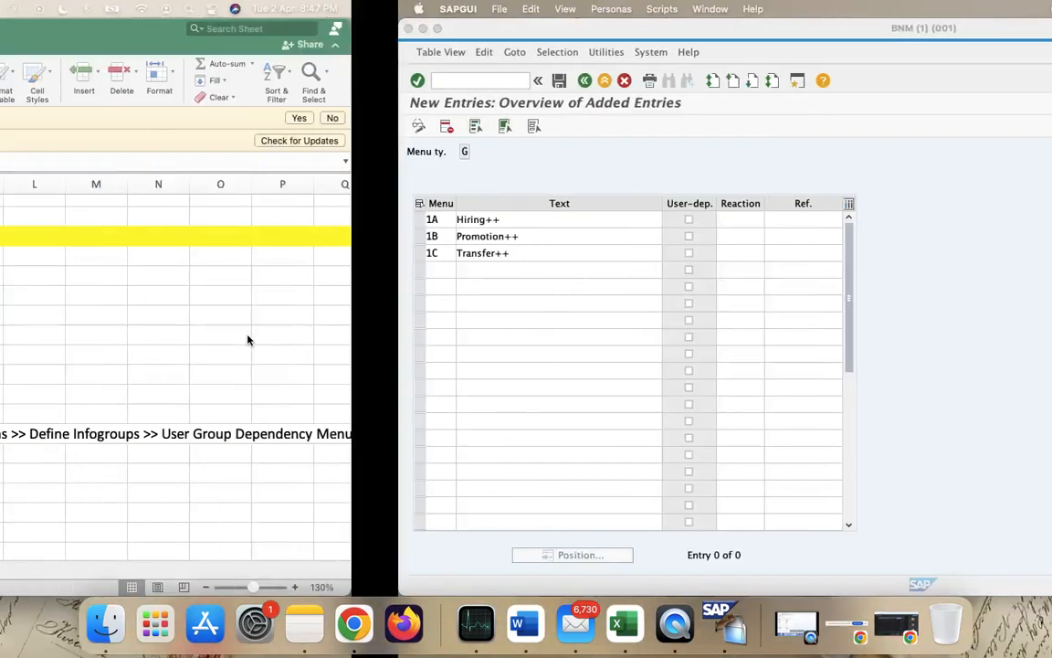
{"action": "key", "text": "ctrl+Right"}
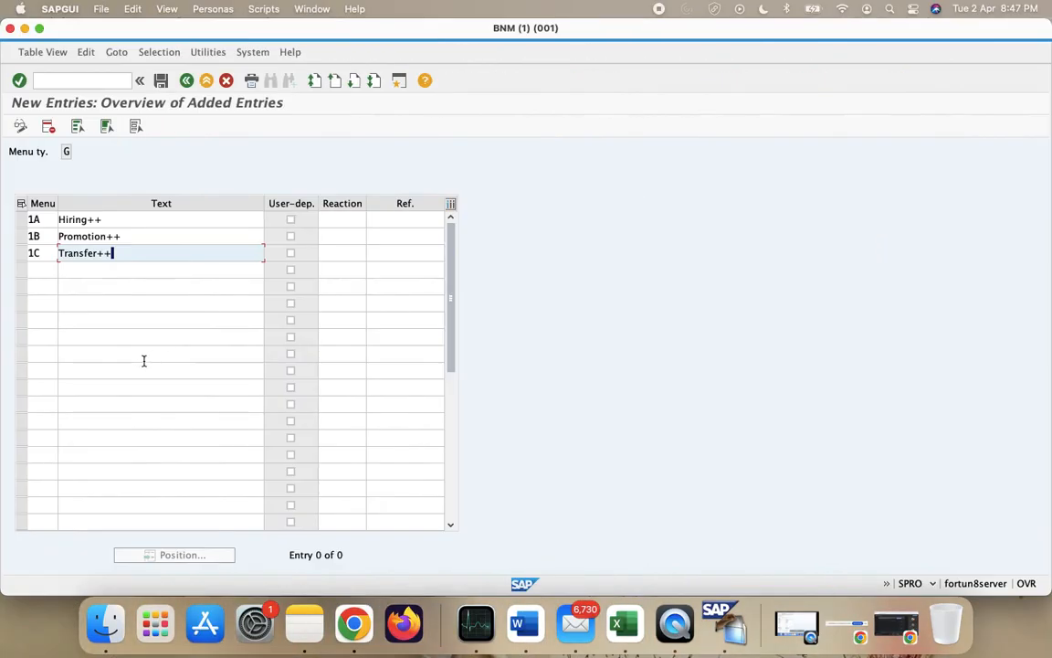
{"action": "key", "text": "ctrl+Left"}
- Type codes 1A, 1B, 1C, 1D, 1E and 1F into cells A62 to A67
{"action": "left_click", "coordinate": [54, 275]}
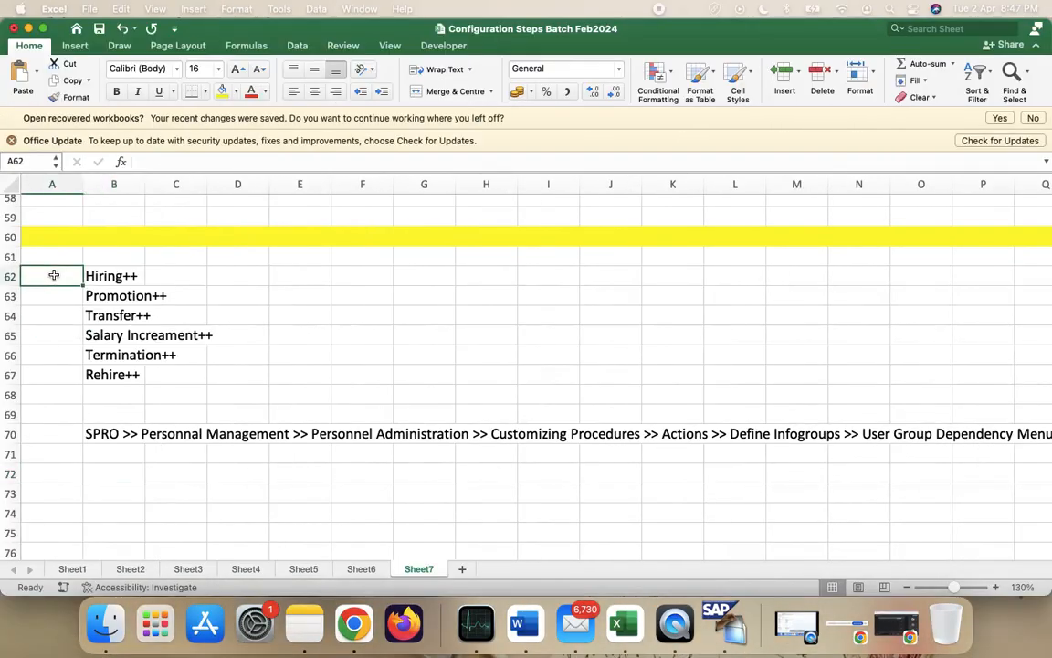
{"action": "type", "text": "1A"}
{"action": "key", "text": "Return"}
{"action": "type", "text": "1B"}
{"action": "key", "text": "Return"}
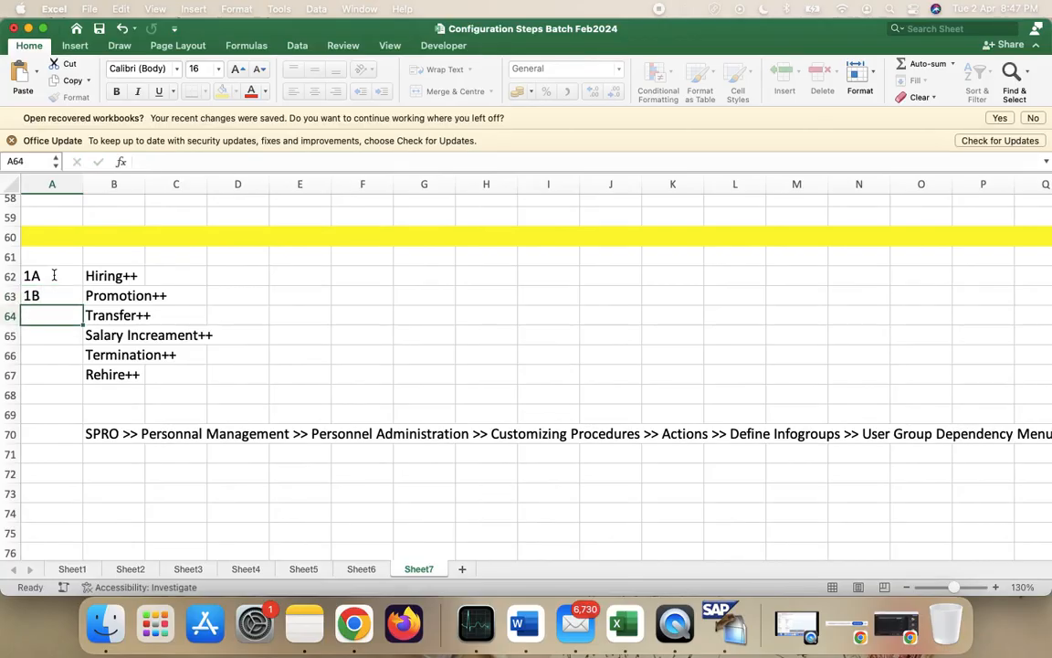
{"action": "type", "text": "1C"}
{"action": "key", "text": "Return"}
{"action": "key", "text": "Right"}
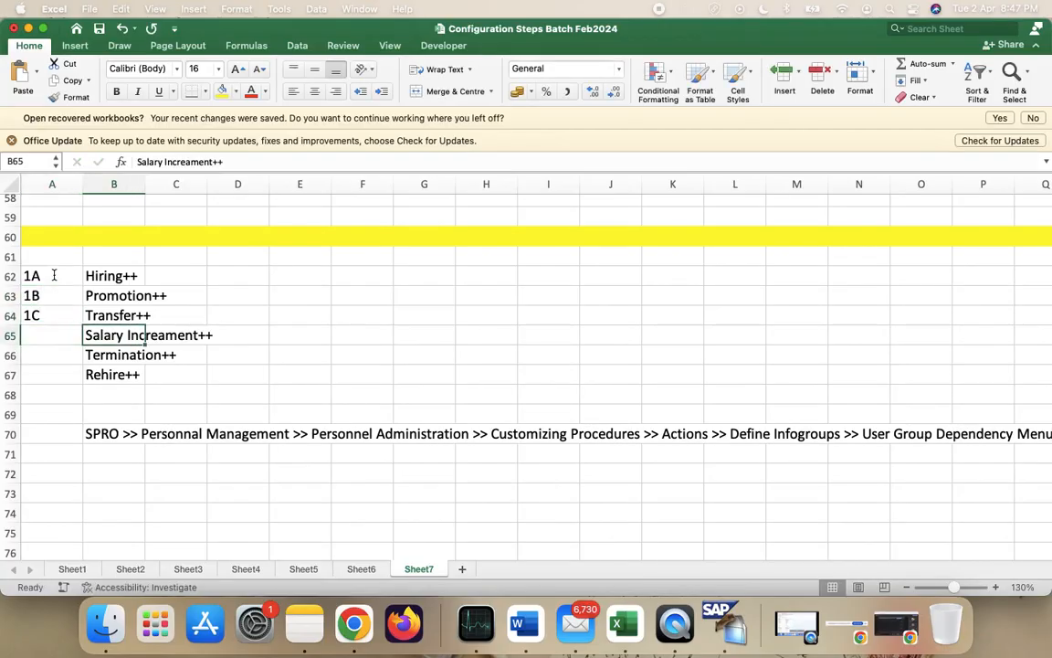
{"action": "key", "text": "Left"}
{"action": "type", "text": "1D"}
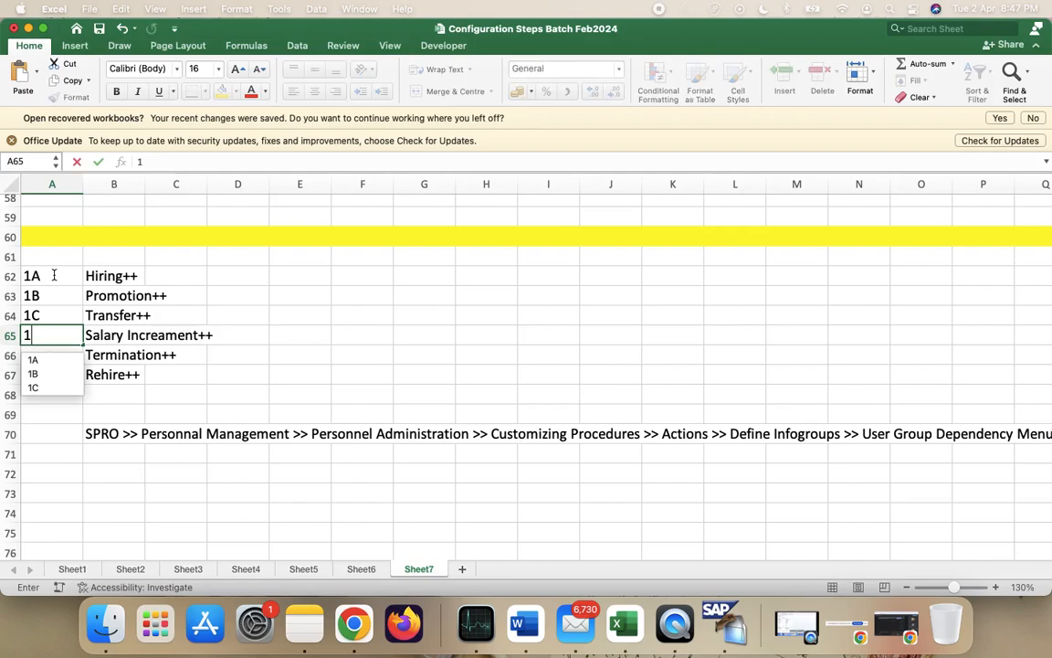
{"action": "key", "text": "Return"}
{"action": "type", "text": "1E"}
{"action": "key", "text": "Return"}
{"action": "type", "text": "1F"}
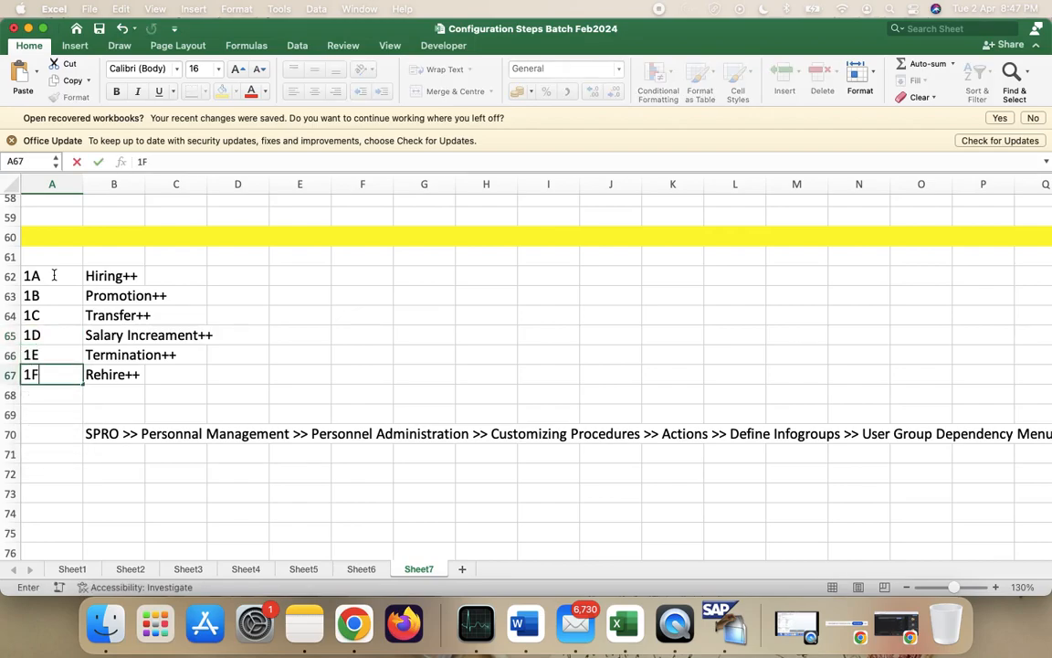
- Copy the code-and-name range A62:B67 and return to SAP's new-entries table
{"action": "left_click", "coordinate": [60, 275]}
{"action": "key", "text": "shift+Right"}
{"action": "key", "text": "shift+Down"}
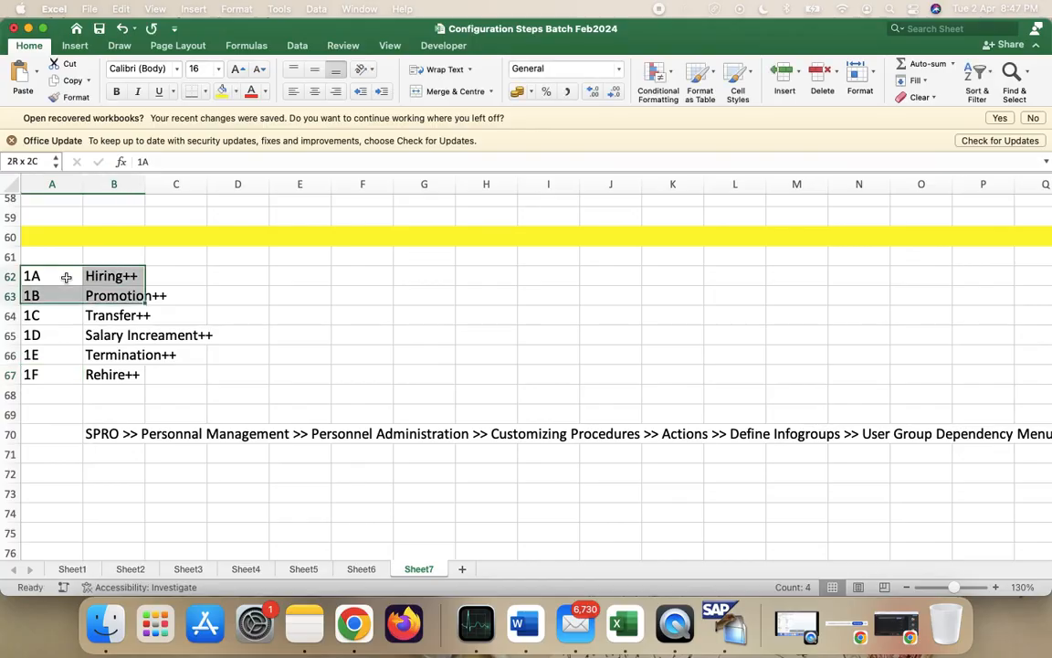
{"action": "key", "text": "shift+Down"}
{"action": "key", "text": "shift+Down"}
{"action": "key", "text": "shift+Down"}
{"action": "key", "text": "shift+Down"}
{"action": "key", "text": "super+c"}
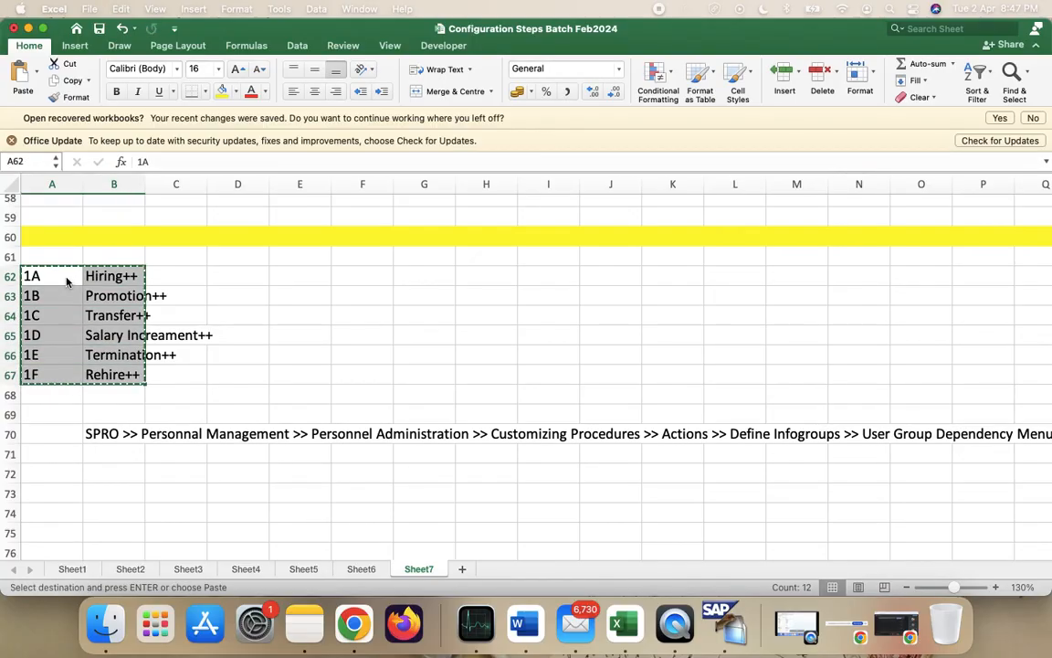
{"action": "key", "text": "ctrl+Right"}
{"action": "left_click", "coordinate": [109, 220]}
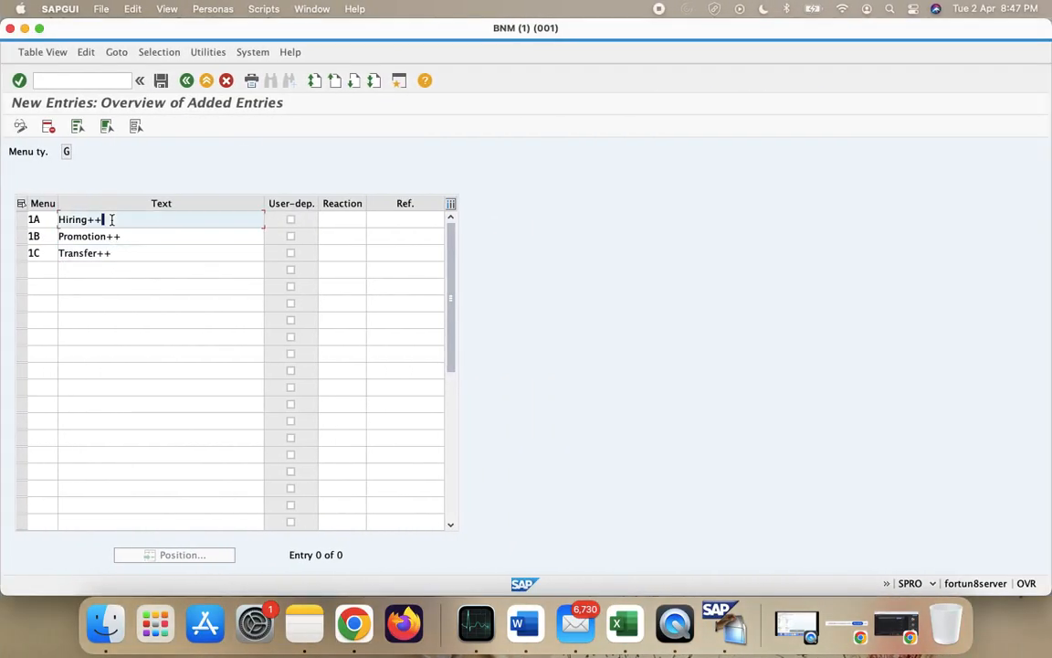
- Paste entries 1A–1F, erase the duplicate 1B Promotion++ row, and flag Hiring++ and Transfer++ user-dependent
{"action": "left_click", "coordinate": [51, 219]}
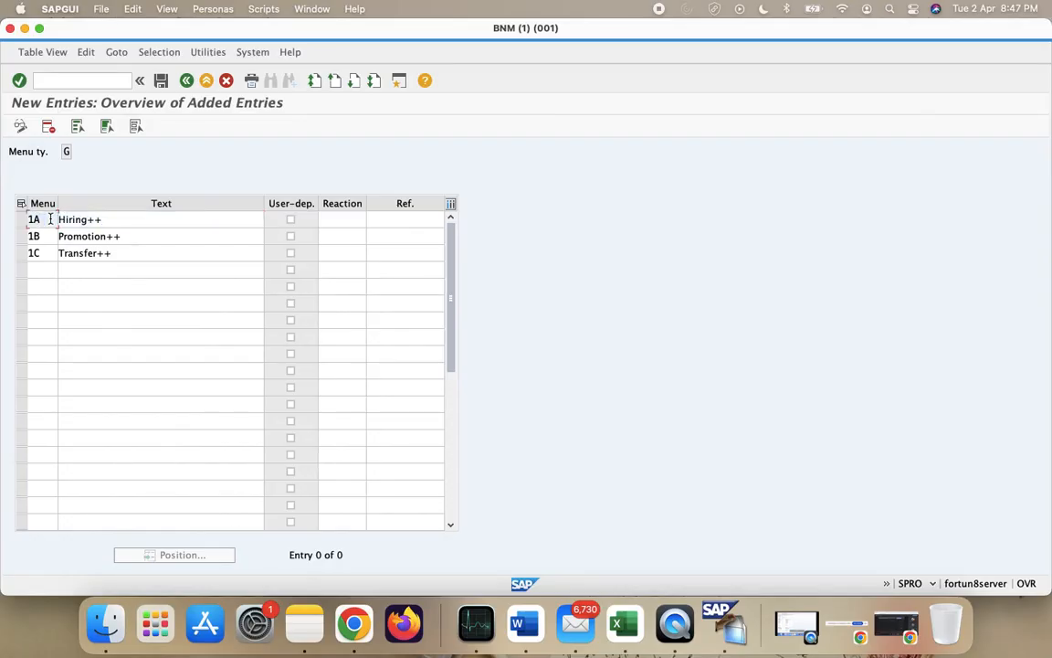
{"action": "key", "text": "super+v"}
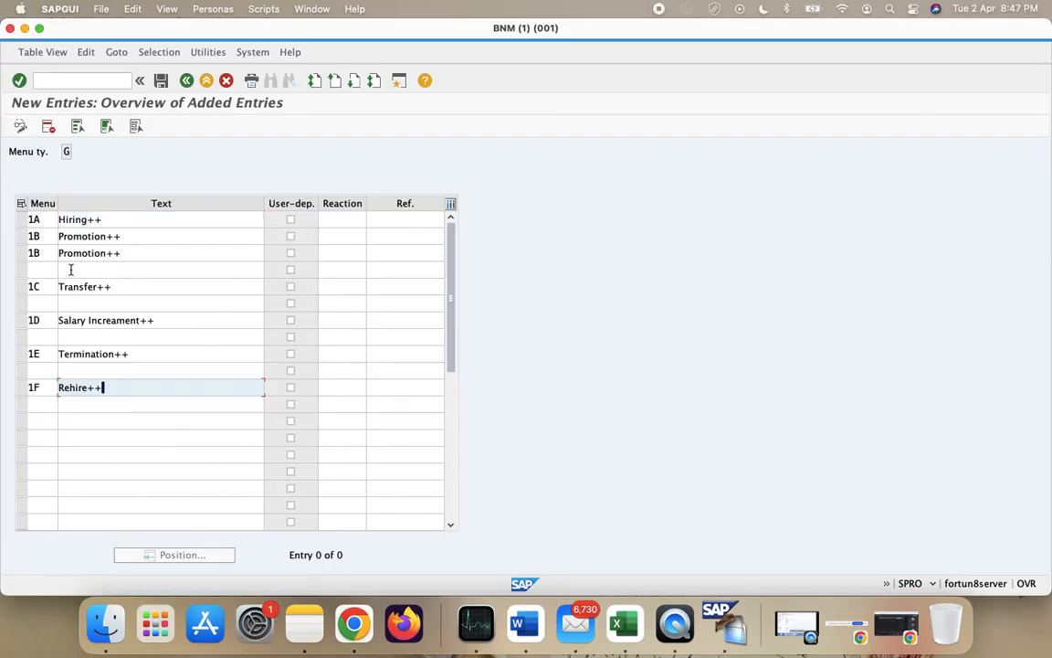
{"action": "left_click", "coordinate": [43, 269]}
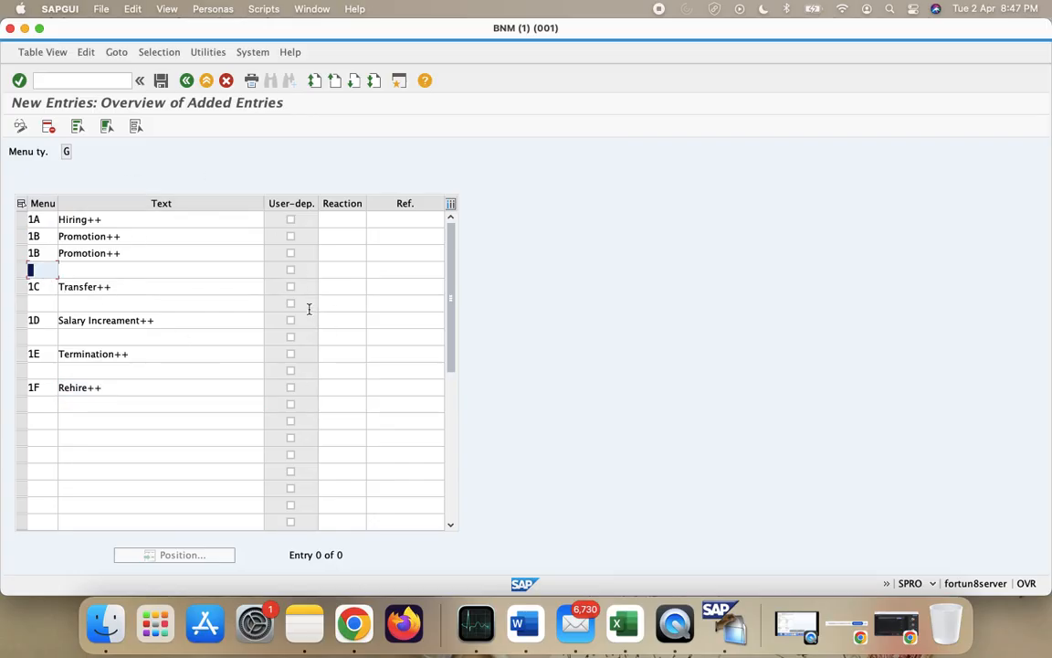
{"action": "left_click", "coordinate": [55, 253]}
{"action": "key", "text": "BackSpace"}
{"action": "key", "text": "BackSpace"}
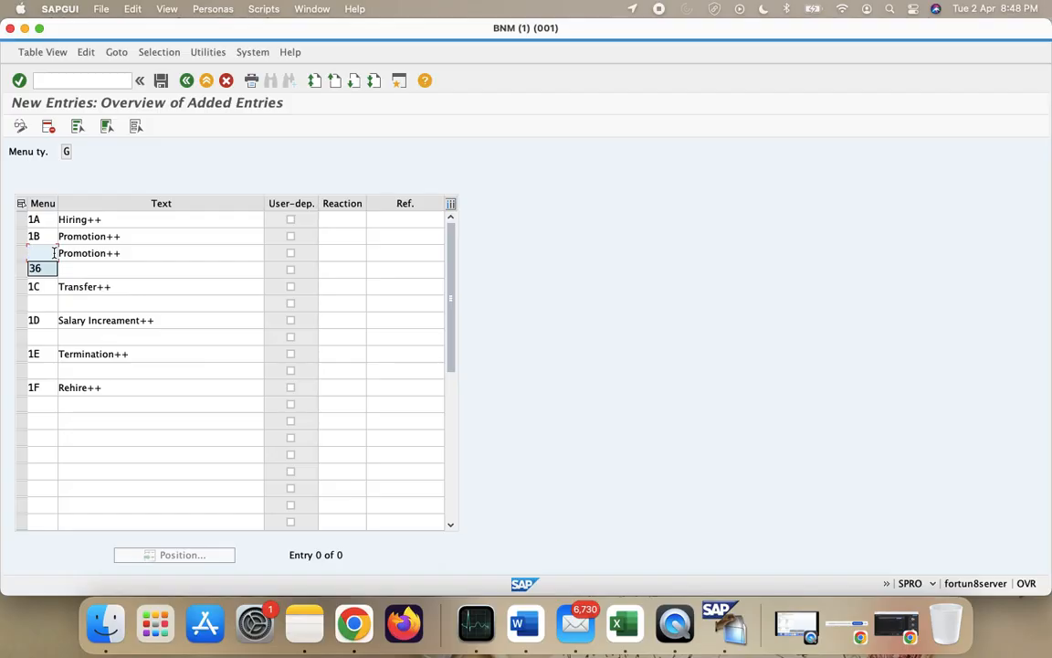
{"action": "left_click", "coordinate": [157, 251]}
{"action": "key", "text": "BackSpace"}
{"action": "key", "text": "BackSpace"}
{"action": "key", "text": "BackSpace"}
{"action": "key", "text": "BackSpace"}
{"action": "key", "text": "BackSpace"}
{"action": "key", "text": "BackSpace"}
{"action": "key", "text": "BackSpace"}
{"action": "key", "text": "BackSpace"}
{"action": "key", "text": "BackSpace"}
{"action": "key", "text": "BackSpace"}
{"action": "key", "text": "BackSpace"}
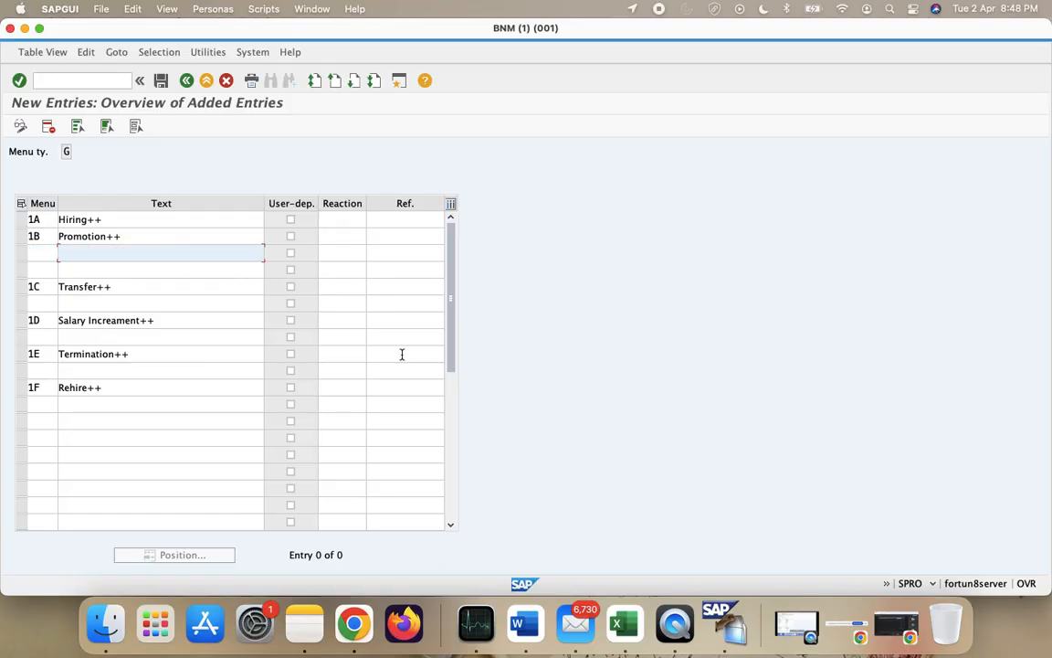
{"action": "left_click", "coordinate": [289, 221]}
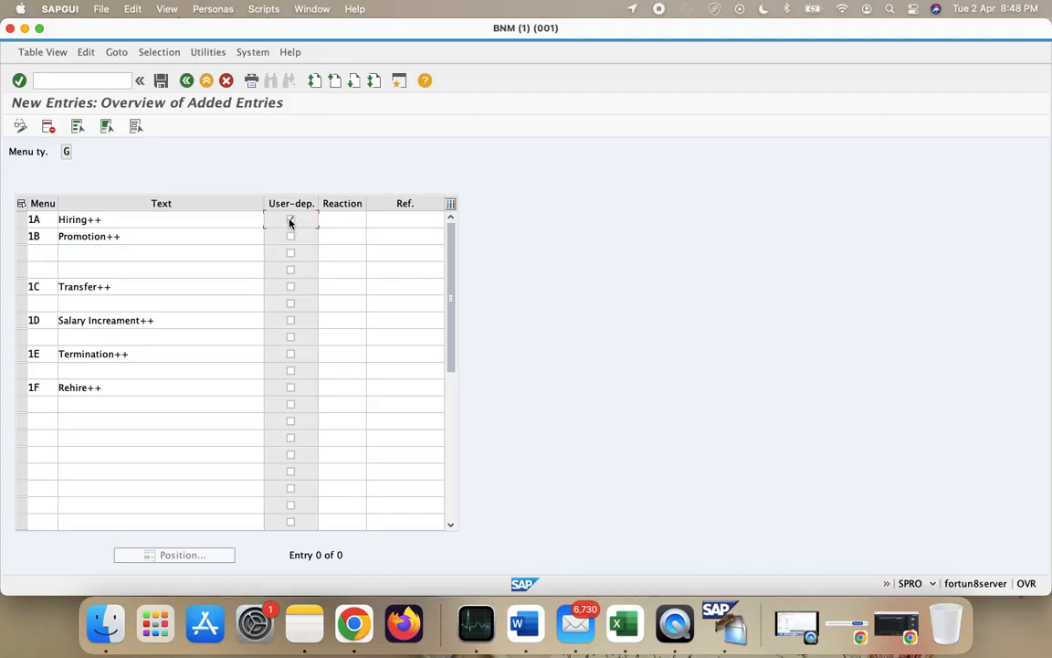
{"action": "left_click", "coordinate": [290, 288]}
- Flag Rehire++ user-dependent, then view and close the F1 help for the User-dep. field
{"action": "left_click", "coordinate": [291, 388]}
{"action": "left_click", "coordinate": [304, 204]}
{"action": "right_click", "coordinate": [306, 206]}
{"action": "left_click", "coordinate": [320, 214]}
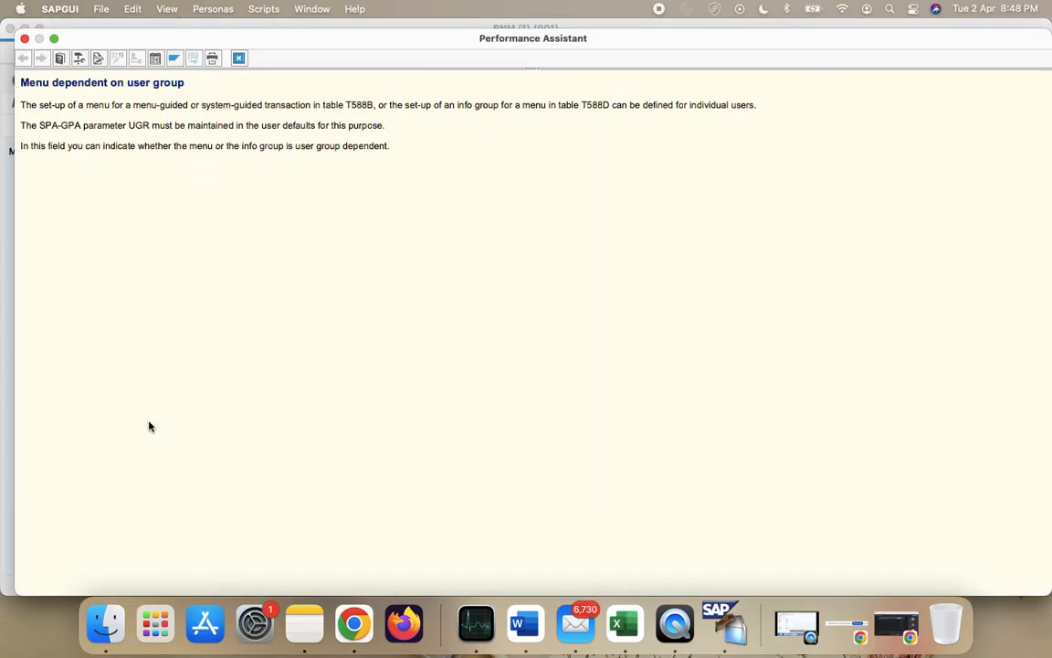
{"action": "left_click", "coordinate": [25, 39]}
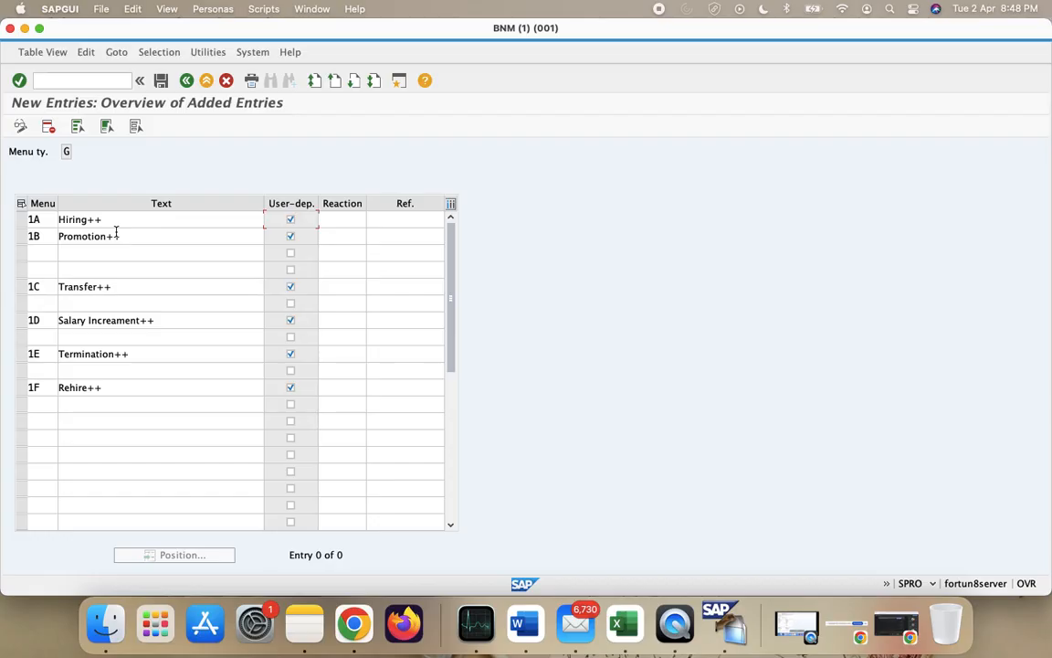
{"action": "left_click", "coordinate": [423, 215]}
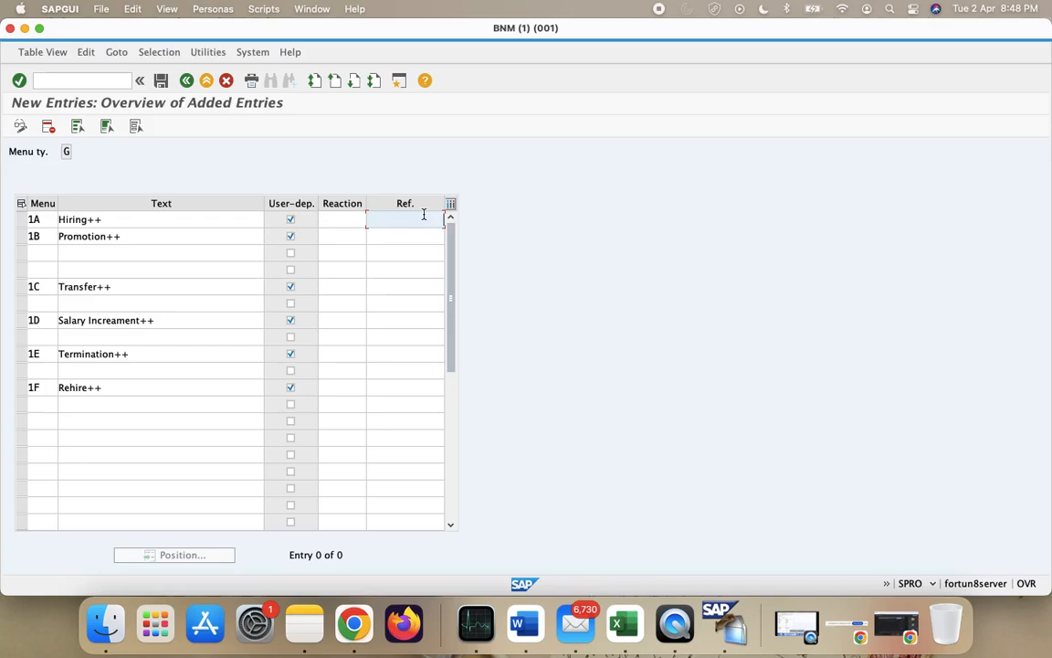
- Enter reference user group 40 in the Ref. cells for 1A–1F and compact the table
{"action": "left_click", "coordinate": [415, 238]}
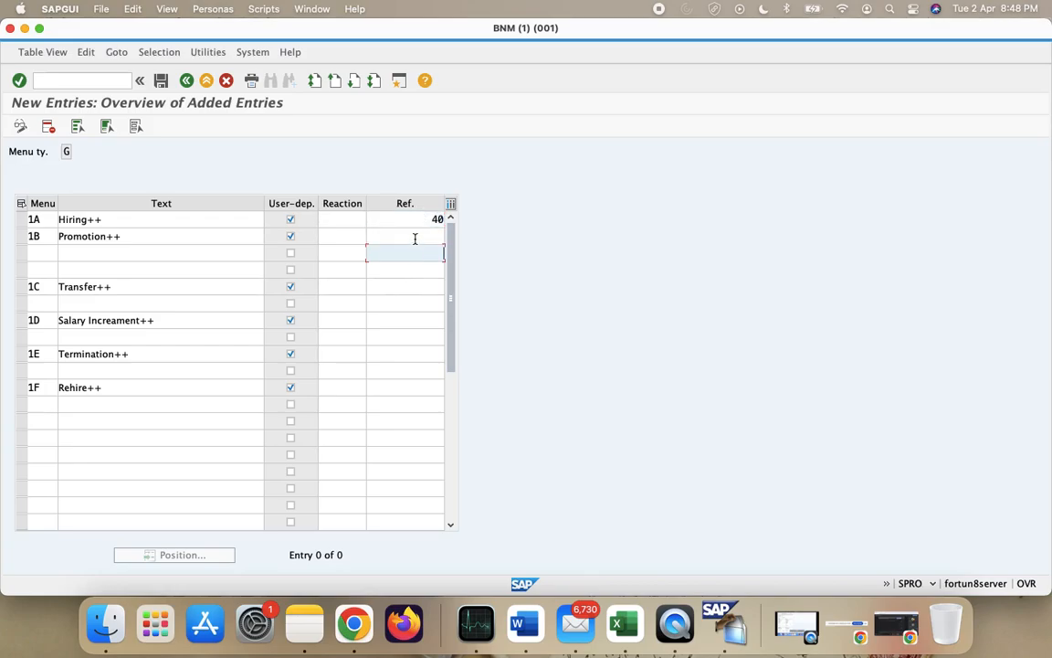
{"action": "type", "text": "40"}
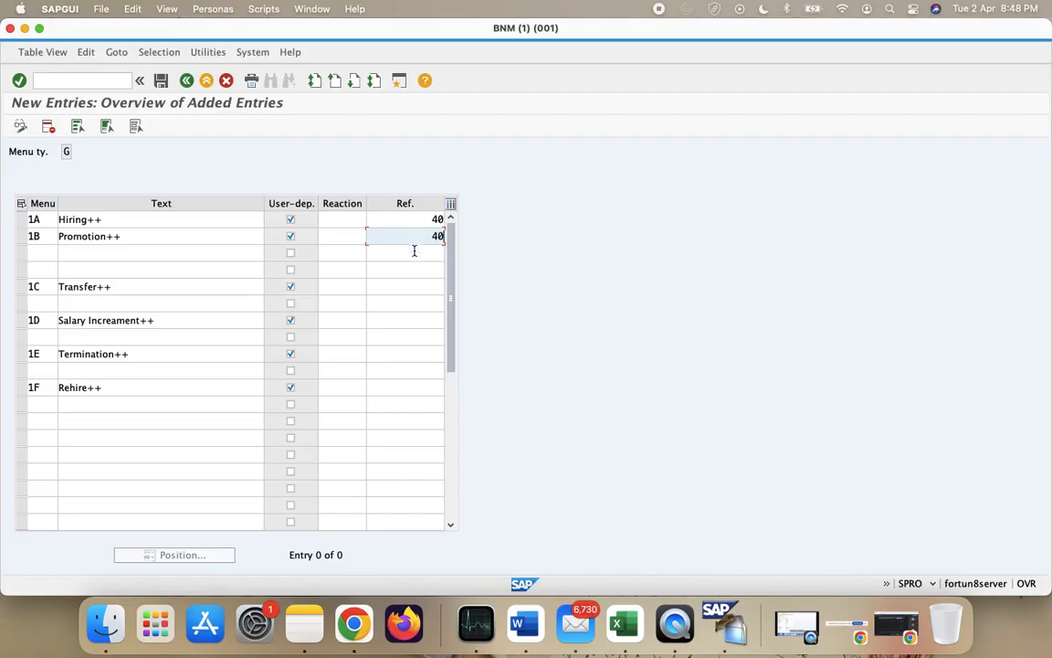
{"action": "left_click", "coordinate": [426, 291]}
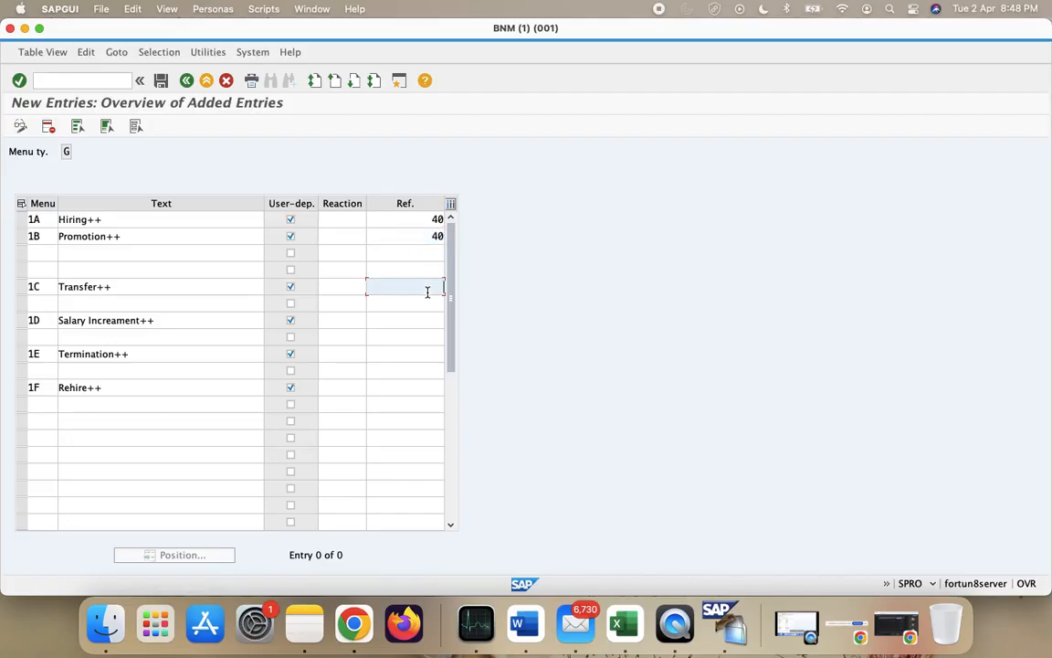
{"action": "left_click", "coordinate": [408, 330]}
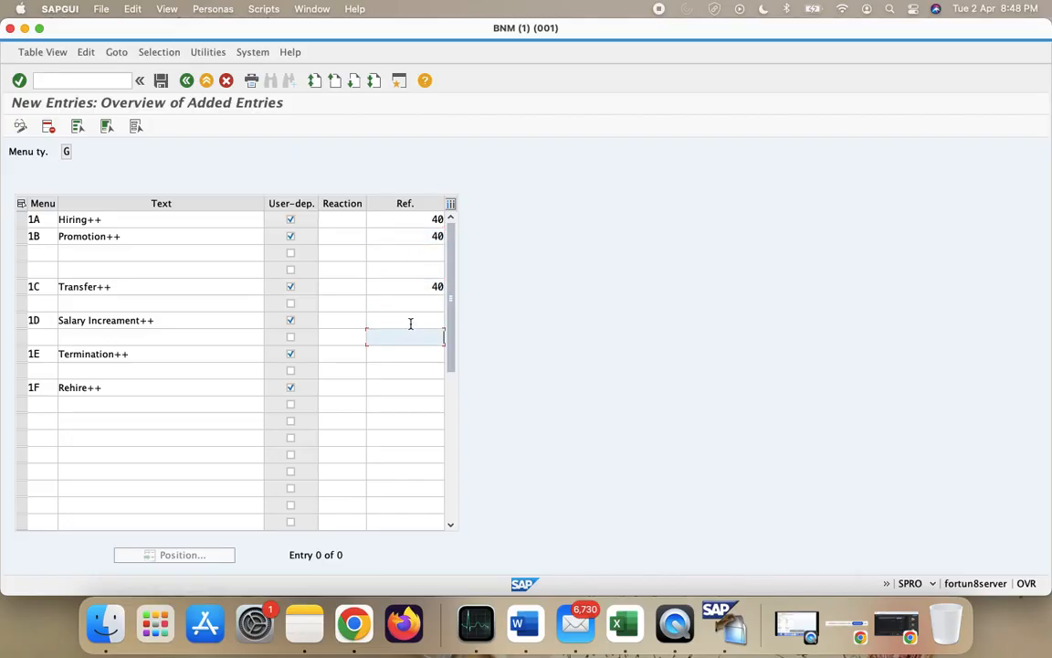
{"action": "left_click", "coordinate": [411, 322]}
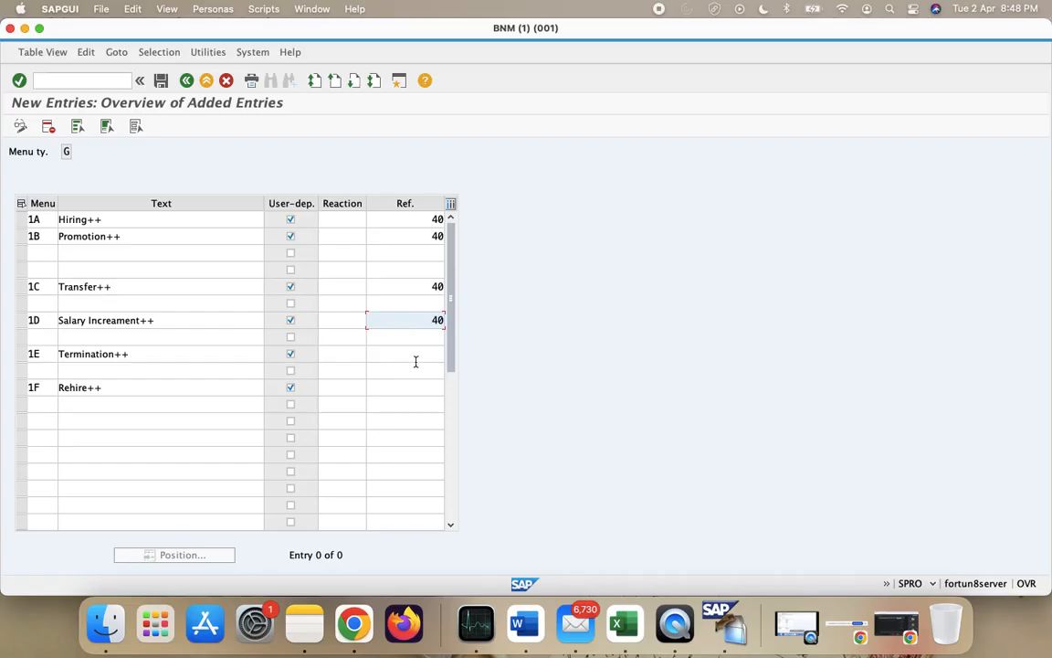
{"action": "left_click", "coordinate": [416, 362]}
{"action": "left_click", "coordinate": [419, 352]}
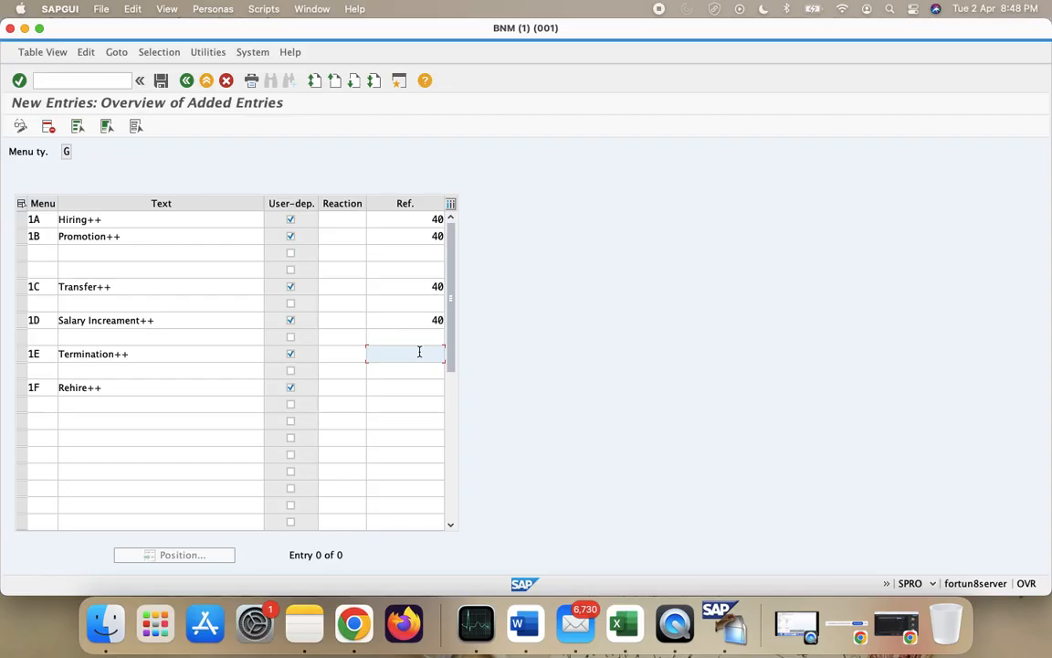
{"action": "type", "text": "40"}
{"action": "left_click", "coordinate": [440, 388]}
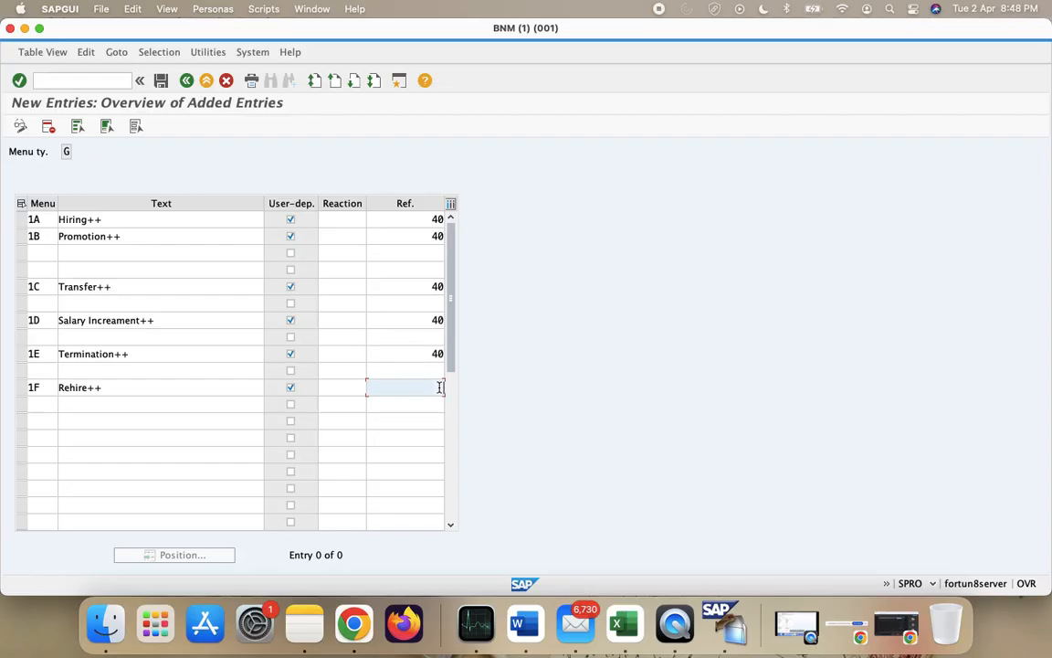
{"action": "key", "text": "Return"}
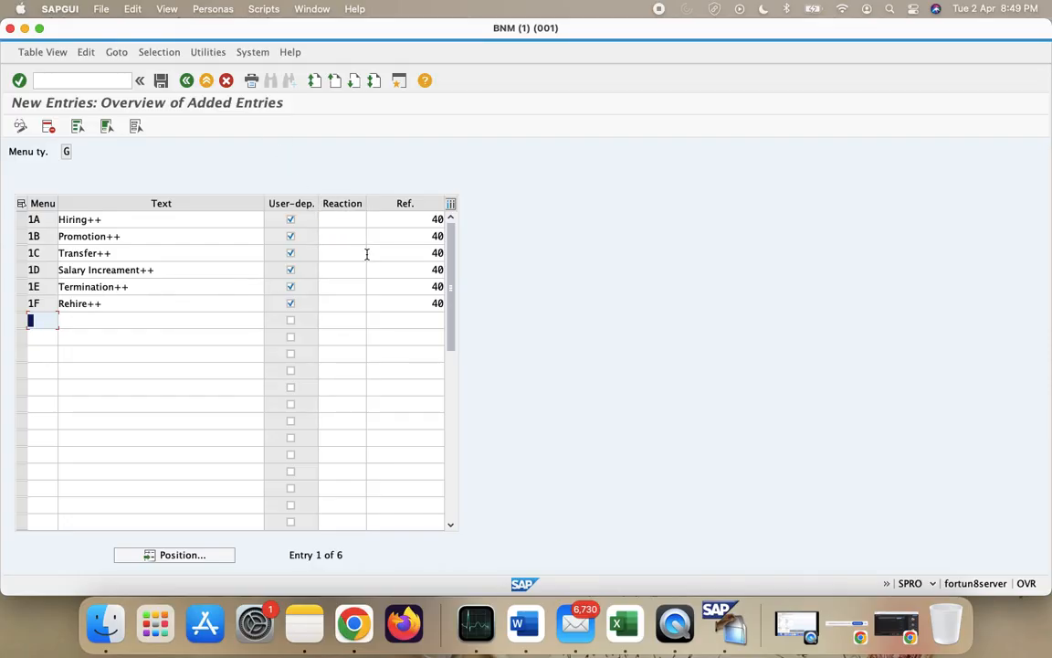
- Save the six menu entries to the customizing request and back out to Choose Activity
{"action": "left_click", "coordinate": [161, 83]}
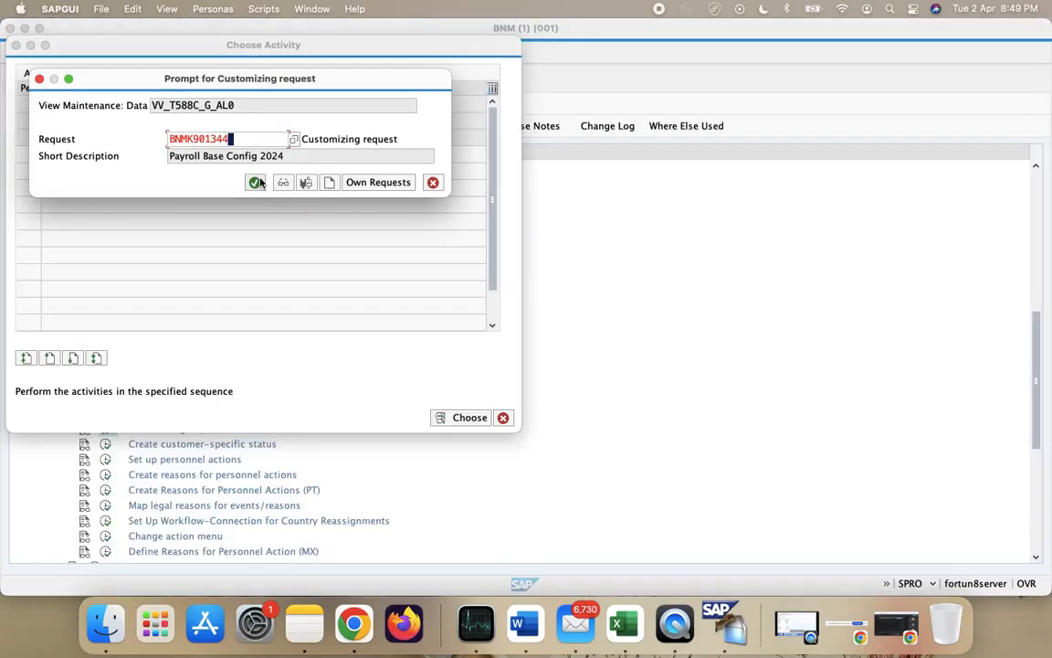
{"action": "left_click", "coordinate": [259, 183]}
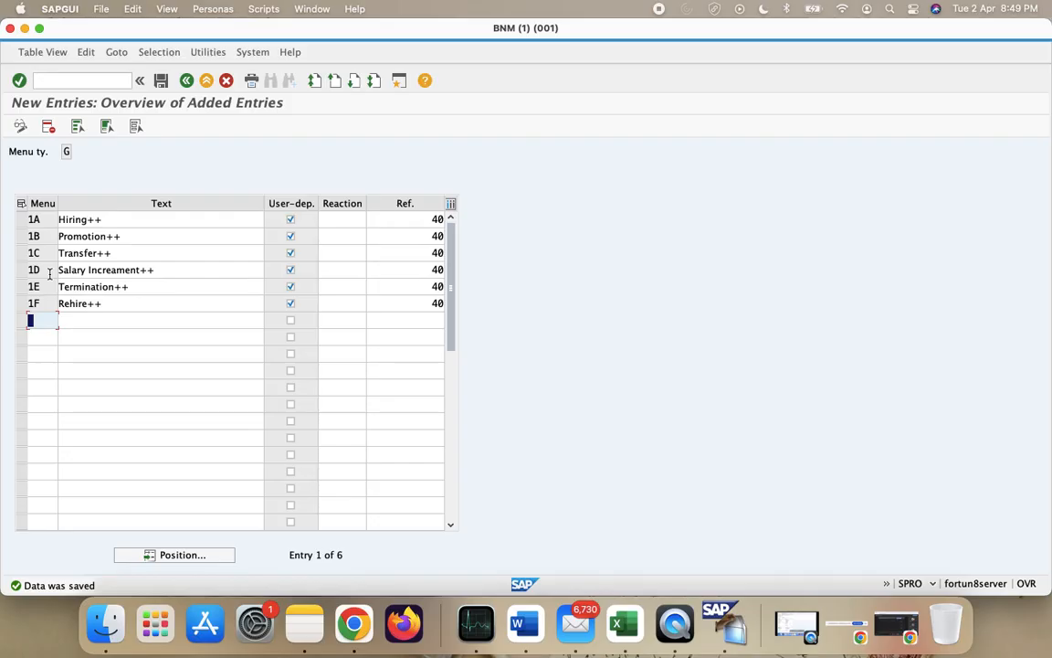
{"action": "left_click", "coordinate": [52, 231]}
{"action": "left_click", "coordinate": [52, 273]}
{"action": "left_click", "coordinate": [187, 81]}
{"action": "left_click", "coordinate": [186, 81]}
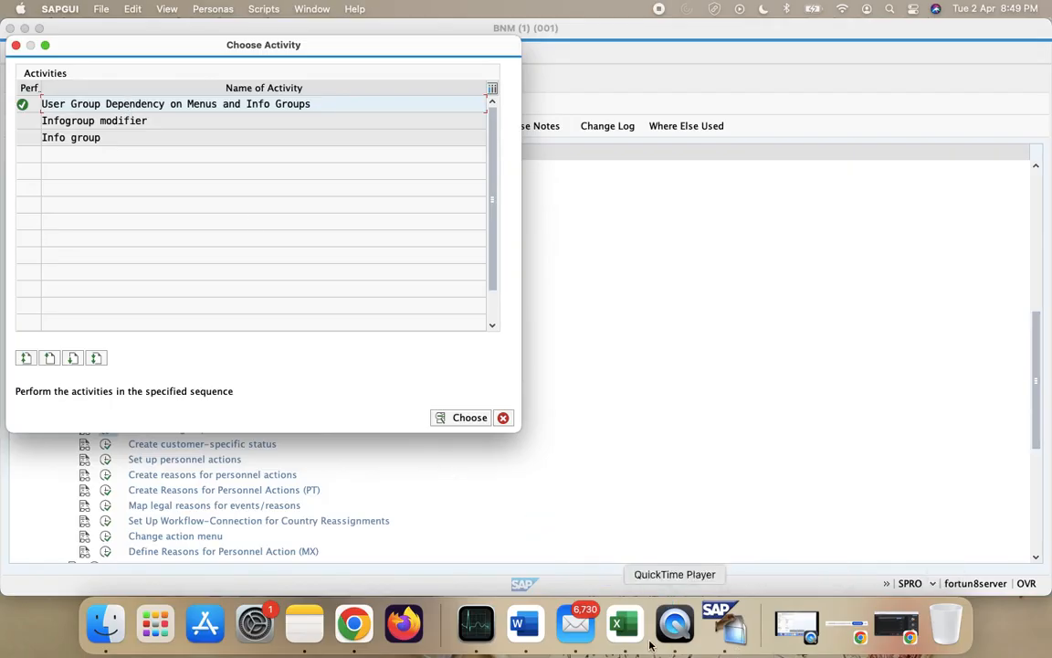
- Copy the B70 menu path into B75 and change its ending to 'Define Infogroups >> Info Groups'
{"action": "left_click", "coordinate": [617, 626]}
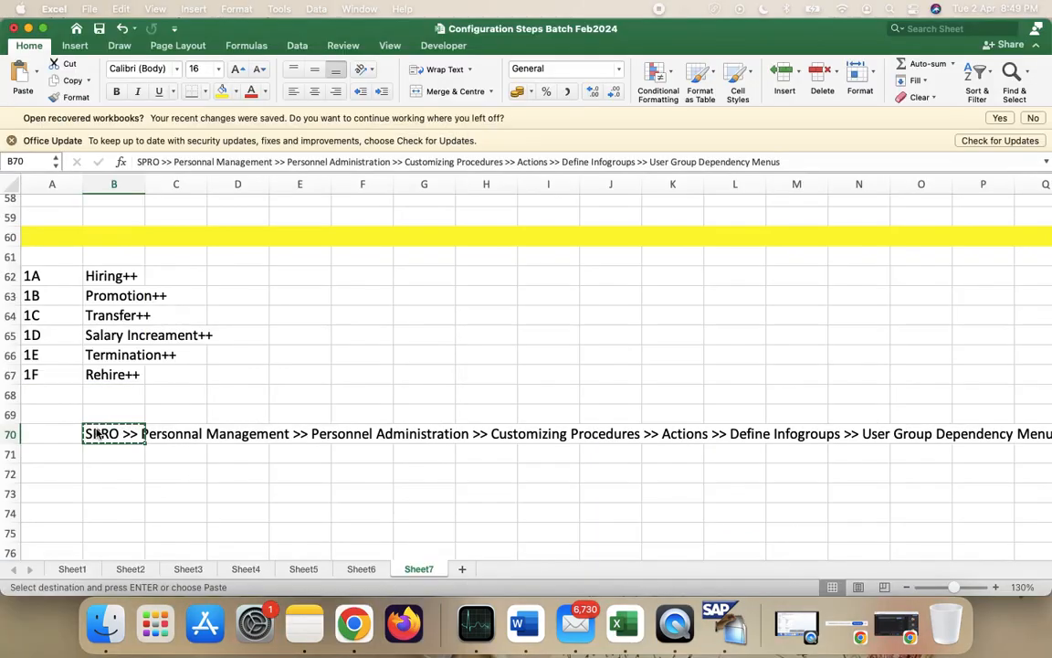
{"action": "key", "text": "super+c"}
{"action": "left_click", "coordinate": [121, 533]}
{"action": "key", "text": "super+v"}
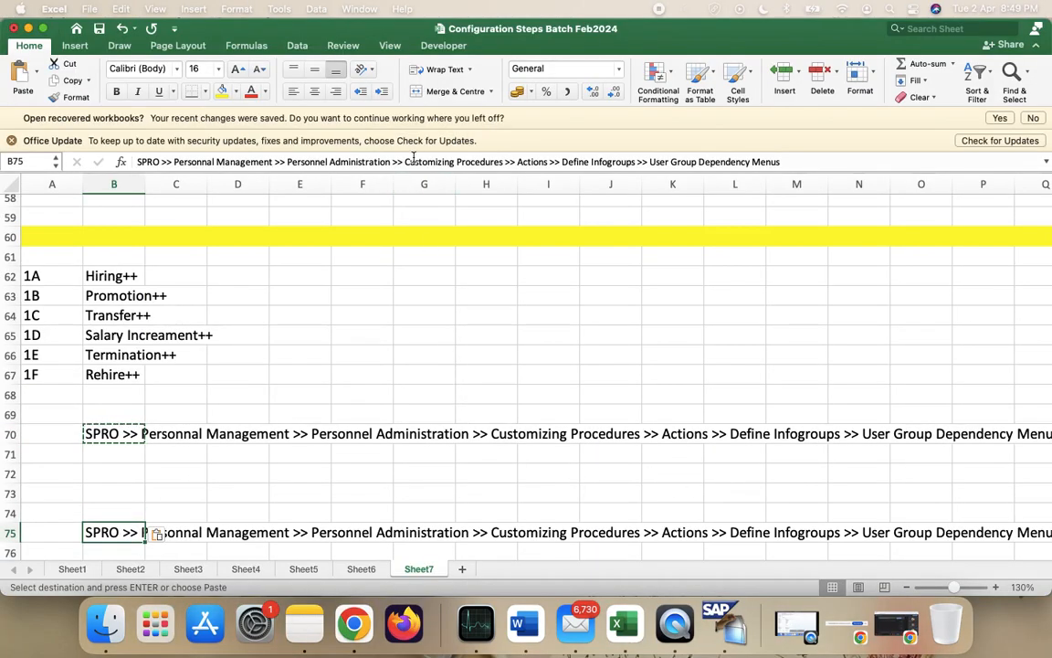
{"action": "left_click", "coordinate": [824, 161]}
{"action": "key", "text": "BackSpace"}
{"action": "key", "text": "BackSpace"}
{"action": "key", "text": "BackSpace"}
{"action": "key", "text": "BackSpace"}
{"action": "key", "text": "BackSpace"}
{"action": "key", "text": "BackSpace"}
{"action": "key", "text": "BackSpace"}
{"action": "key", "text": "BackSpace"}
{"action": "key", "text": "BackSpace"}
{"action": "key", "text": "BackSpace"}
{"action": "key", "text": "BackSpace"}
{"action": "key", "text": "BackSpace"}
{"action": "key", "text": "BackSpace"}
{"action": "key", "text": "BackSpace"}
{"action": "key", "text": "BackSpace"}
{"action": "key", "text": "BackSpace"}
{"action": "key", "text": "BackSpace"}
{"action": "key", "text": "BackSpace"}
{"action": "key", "text": "BackSpace"}
{"action": "key", "text": "BackSpace"}
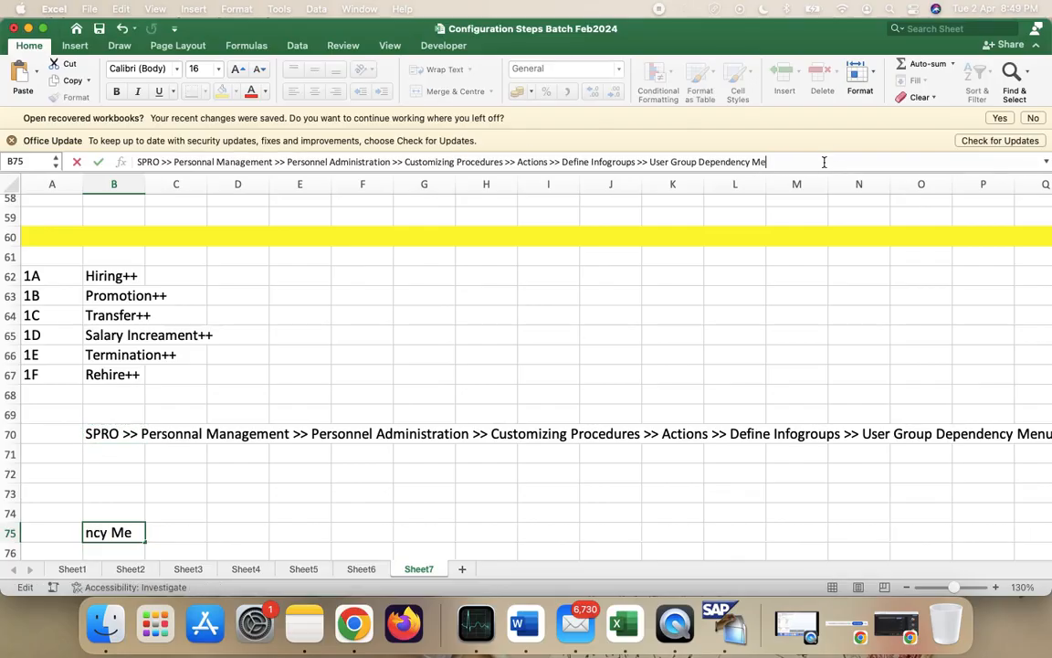
{"action": "key", "text": "BackSpace"}
{"action": "key", "text": "BackSpace"}
{"action": "key", "text": "BackSpace"}
{"action": "key", "text": "BackSpace"}
{"action": "key", "text": "BackSpace"}
{"action": "key", "text": "BackSpace"}
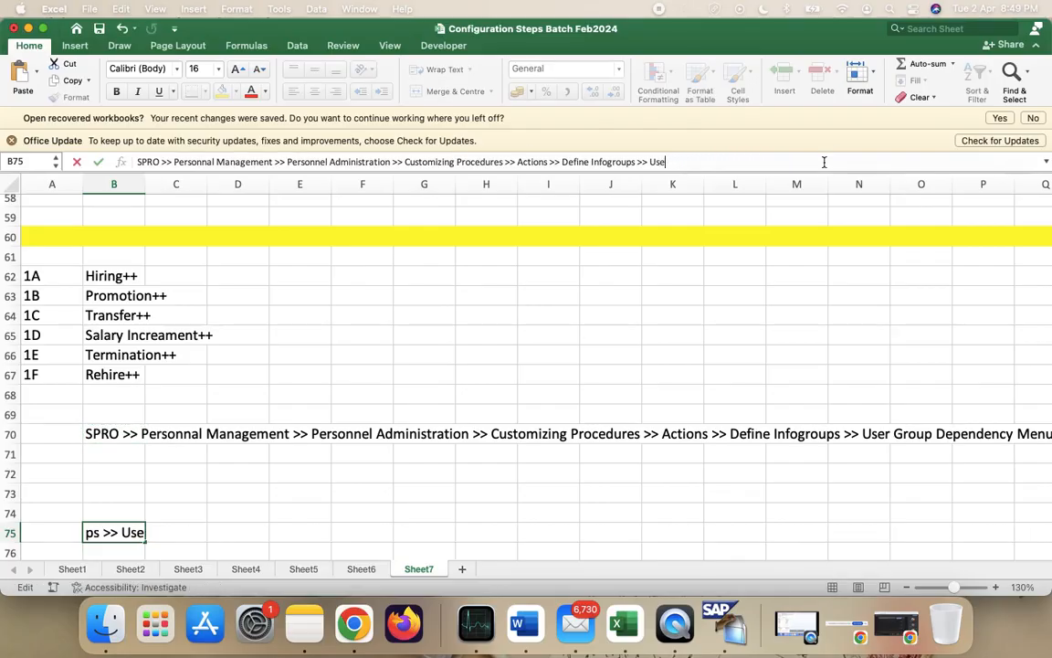
{"action": "key", "text": "ctrl+Right"}
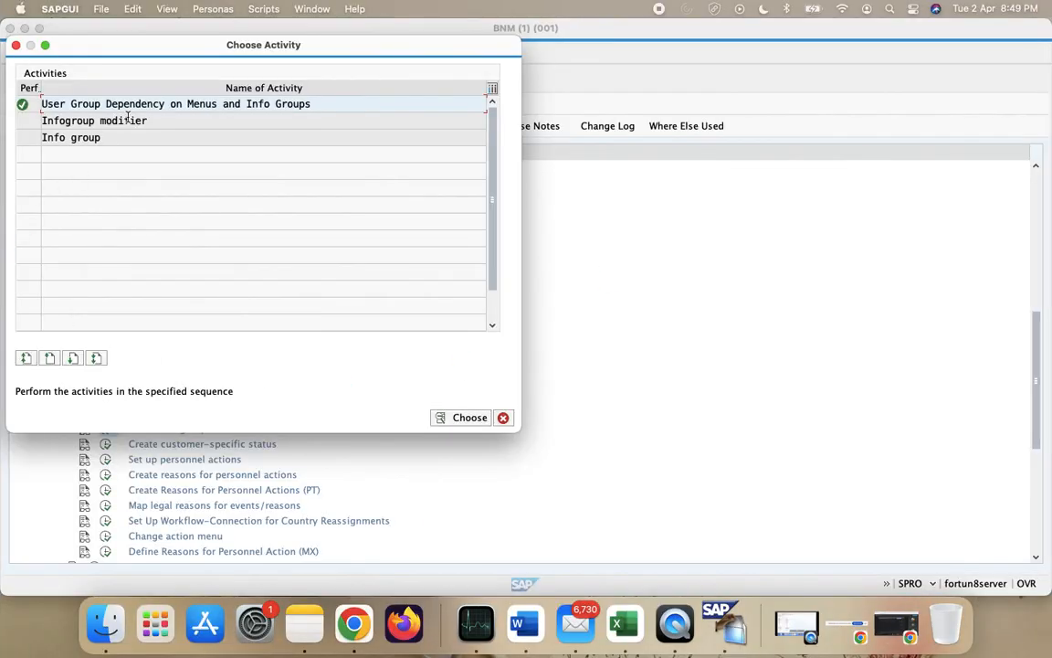
{"action": "key", "text": "ctrl+Left"}
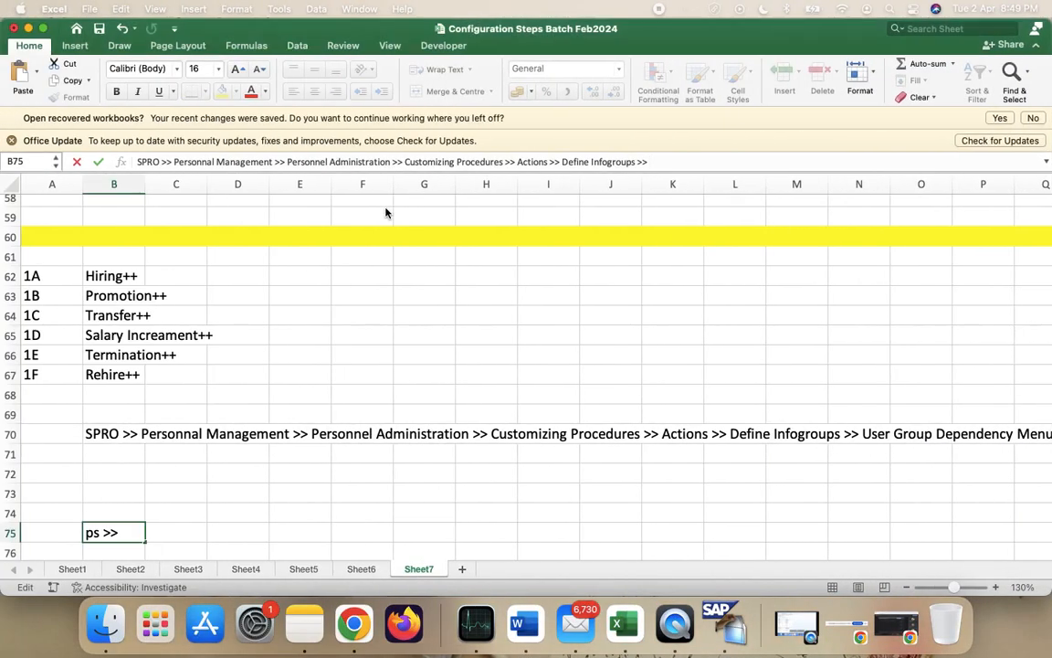
{"action": "type", "text": "Info Group"}
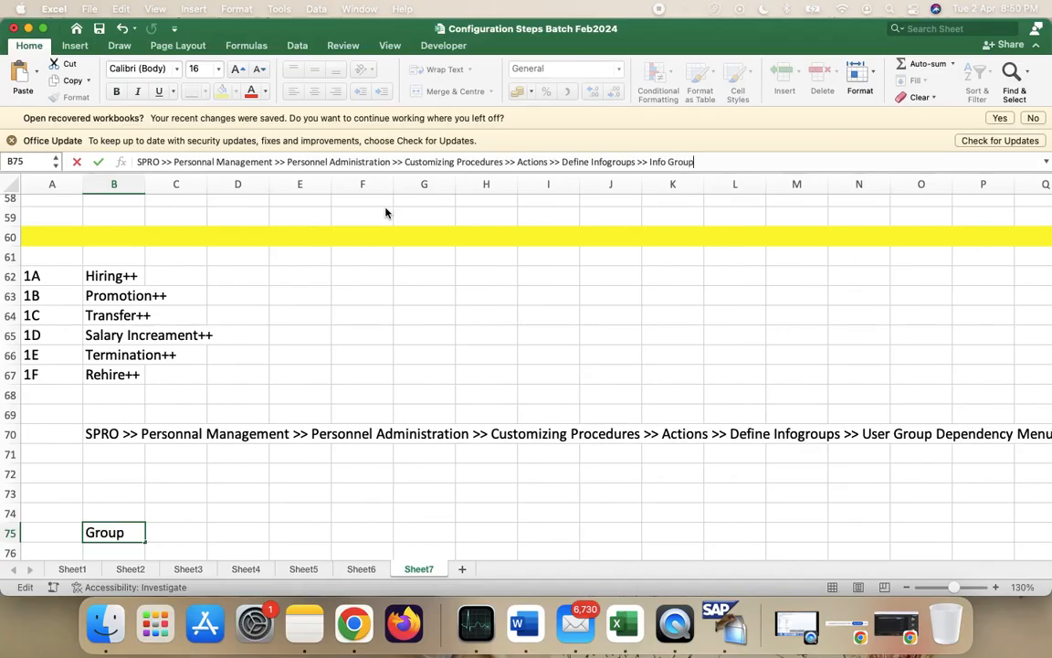
{"action": "type", "text": "s"}
{"action": "key", "text": "Return"}
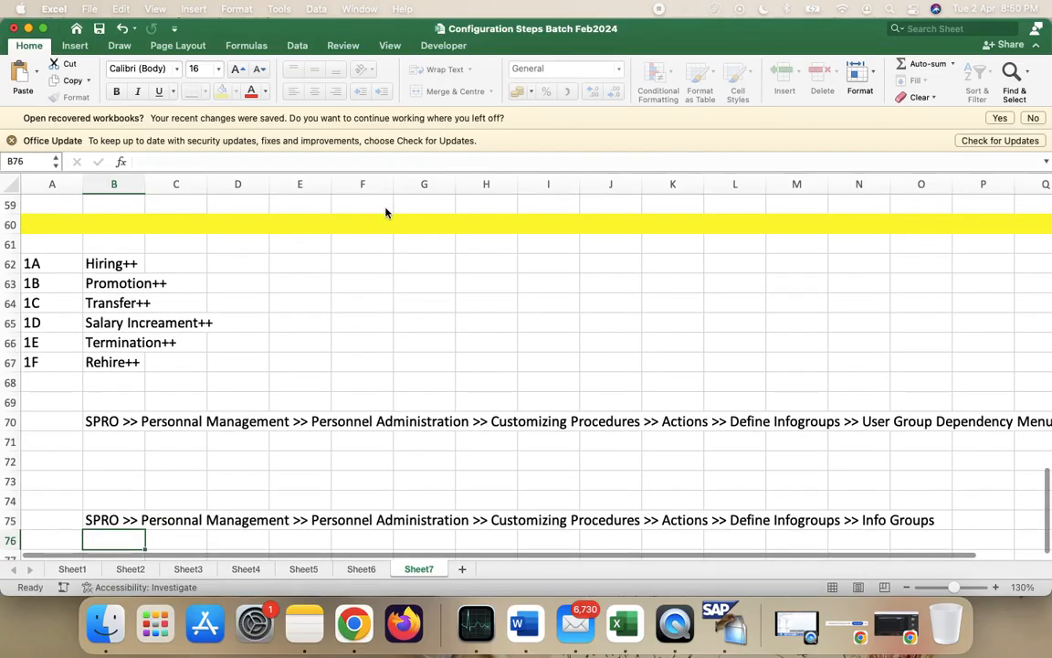
- Review the 1A–1F info group codes listed in cells A62 to A67
{"action": "scroll", "coordinate": [507, 433], "scroll_direction": "down", "scroll_amount": 3}
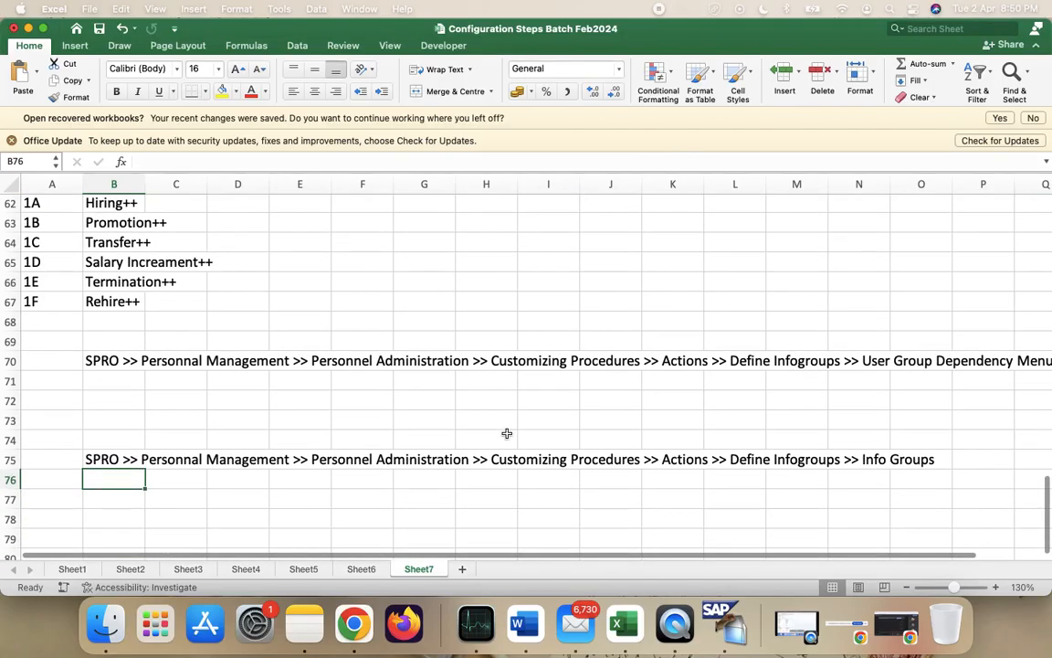
{"action": "scroll", "coordinate": [925, 399], "scroll_direction": "up", "scroll_amount": 1}
{"action": "left_click", "coordinate": [881, 371]}
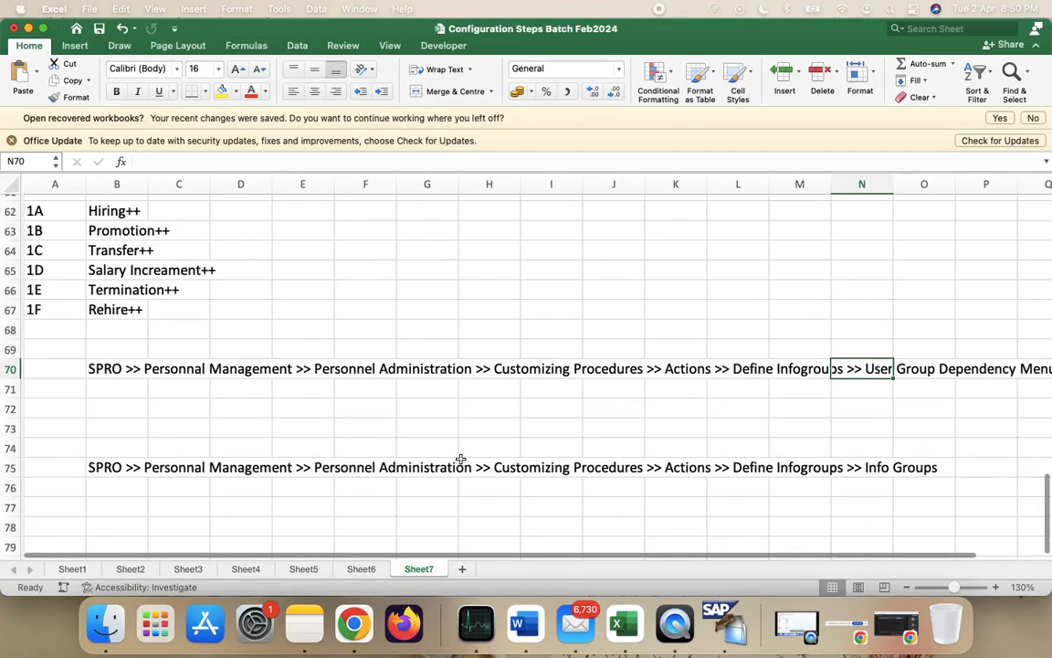
{"action": "scroll", "coordinate": [462, 461], "scroll_direction": "up", "scroll_amount": 5}
{"action": "left_click", "coordinate": [67, 314]}
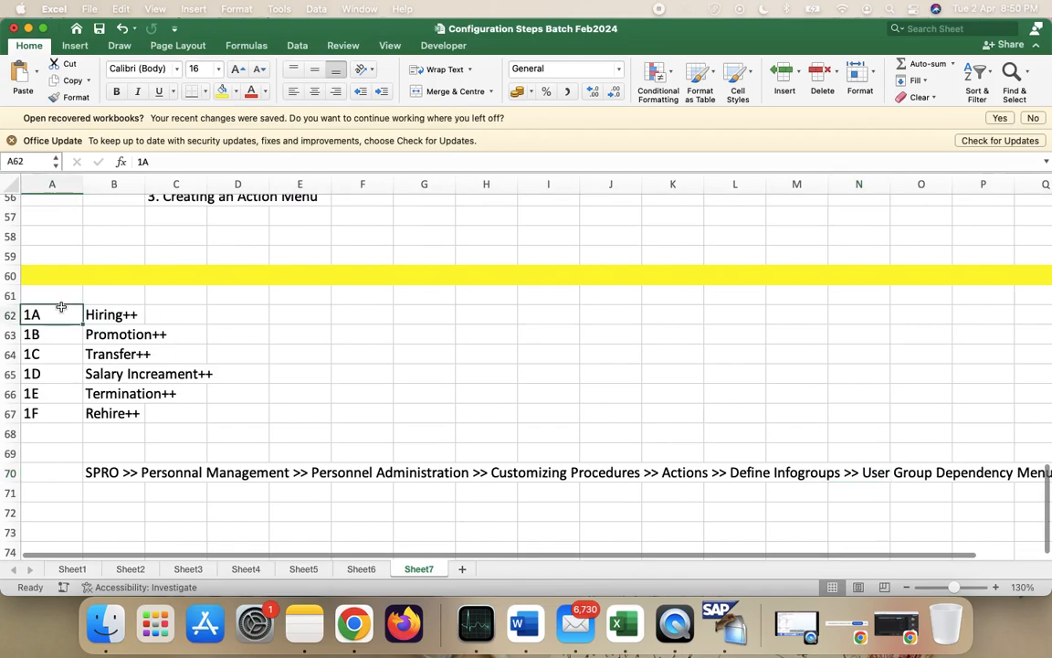
{"action": "left_click", "coordinate": [70, 334]}
{"action": "left_click", "coordinate": [71, 354]}
{"action": "left_click", "coordinate": [70, 373]}
{"action": "left_click", "coordinate": [72, 393]}
{"action": "left_click", "coordinate": [73, 413]}
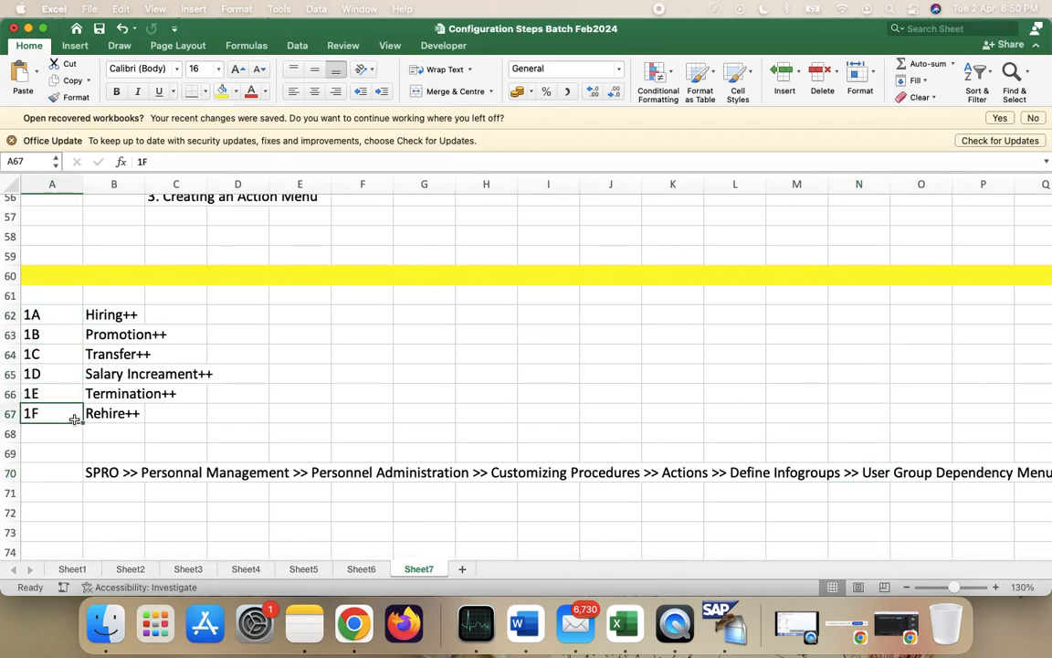
- Copy the codes and names in A62:B67 and paste them starting at B62
{"action": "left_click", "coordinate": [62, 316]}
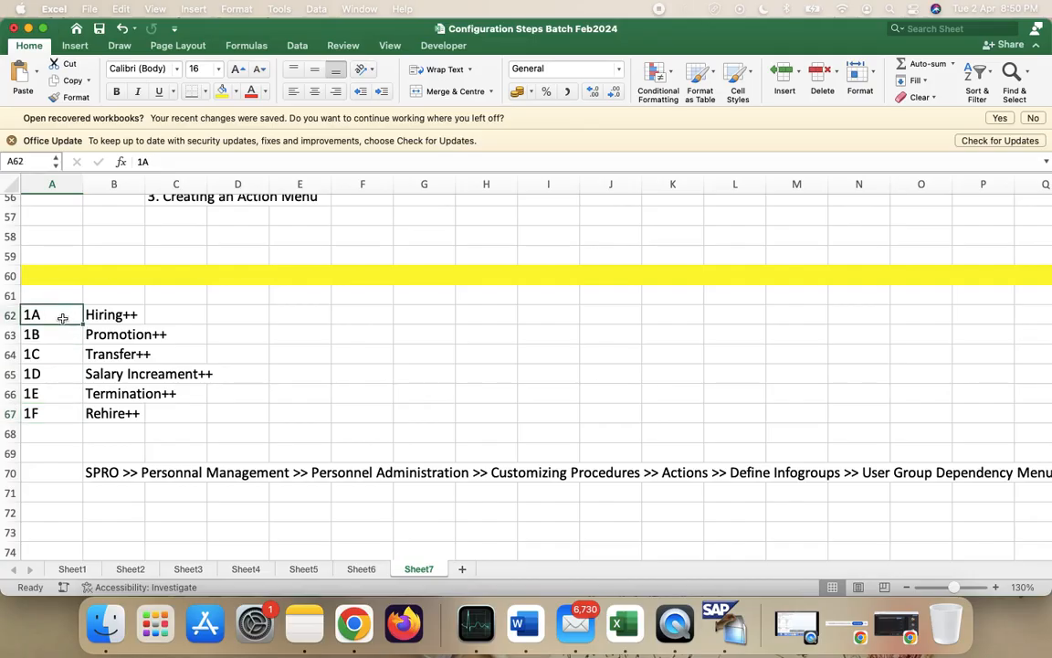
{"action": "key", "text": "shift+Down"}
{"action": "key", "text": "shift+Down"}
{"action": "key", "text": "shift+Down"}
{"action": "key", "text": "shift+Down"}
{"action": "key", "text": "shift+Down"}
{"action": "key", "text": "shift+Right"}
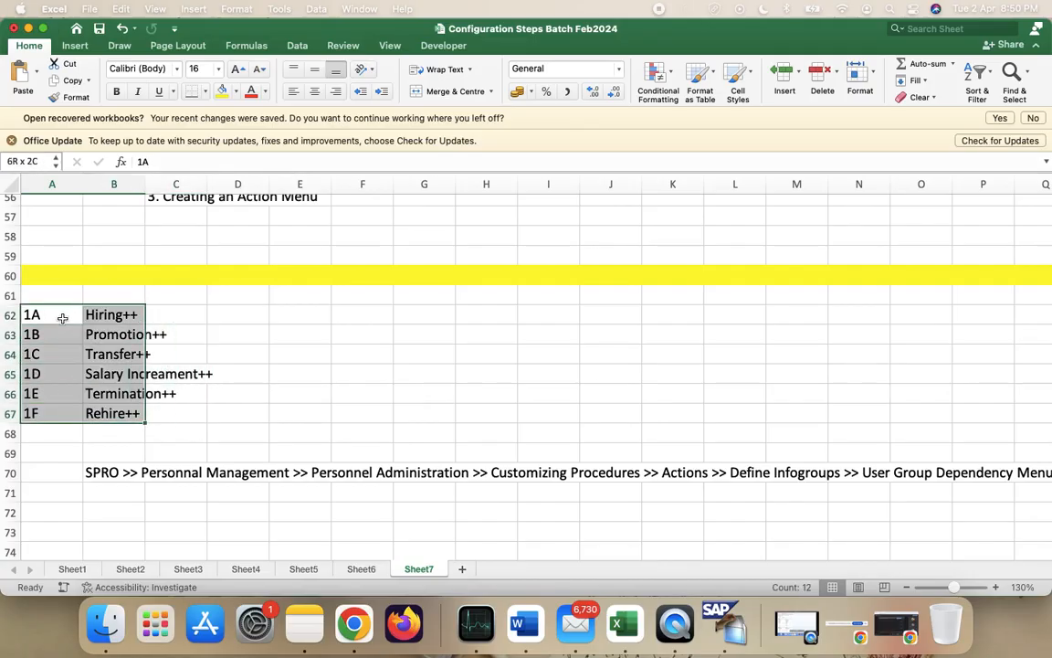
{"action": "key", "text": "super+c"}
{"action": "left_click", "coordinate": [99, 315]}
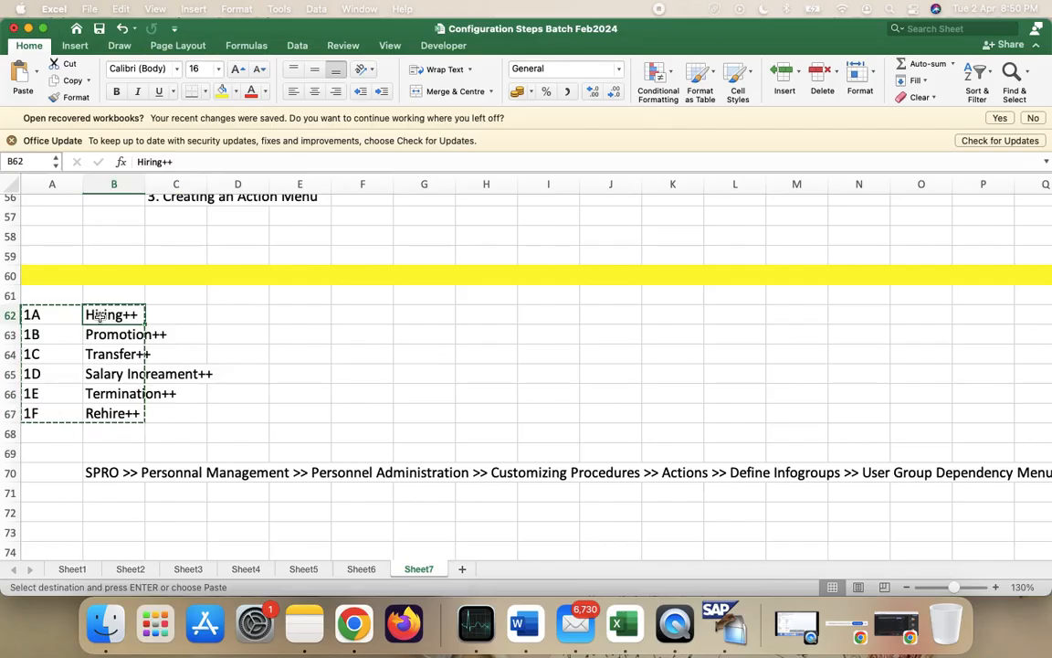
{"action": "key", "text": "Return"}
- Clear the contents of the old codes in A62:A67
{"action": "left_click", "coordinate": [55, 314]}
{"action": "key", "text": "shift+Down"}
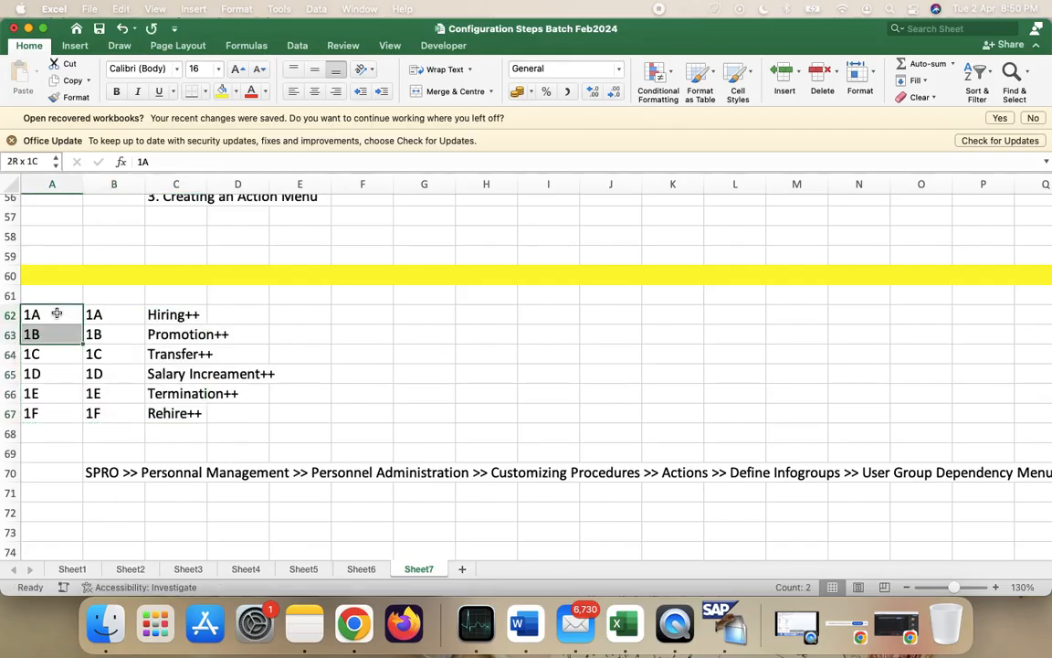
{"action": "key", "text": "shift+Down"}
{"action": "key", "text": "shift+Down"}
{"action": "key", "text": "shift+Down"}
{"action": "key", "text": "shift+Down"}
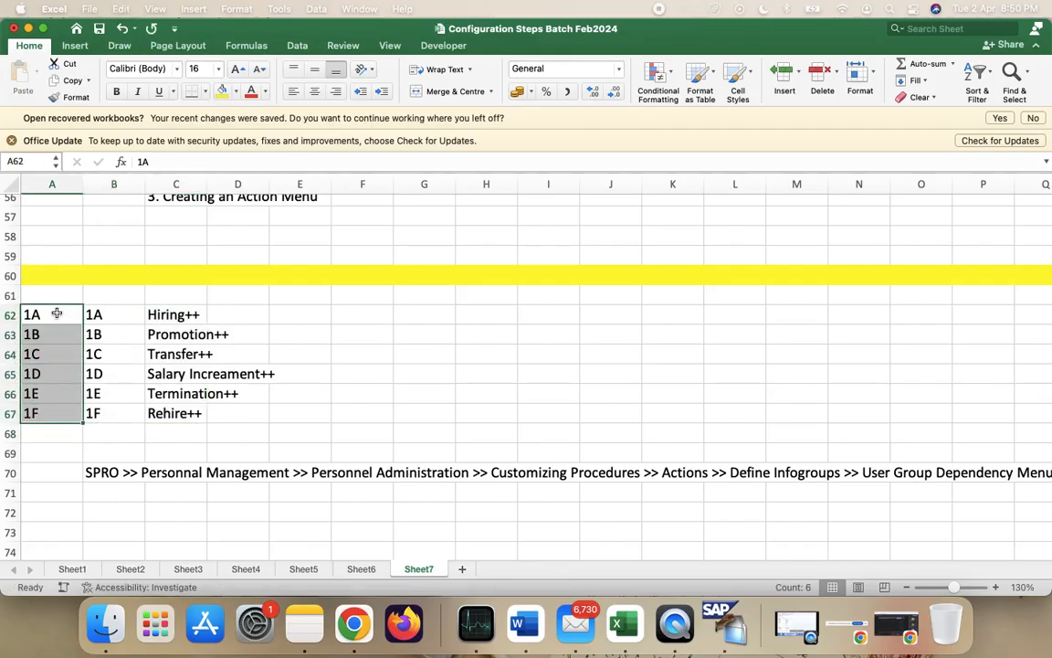
{"action": "right_click", "coordinate": [56, 315]}
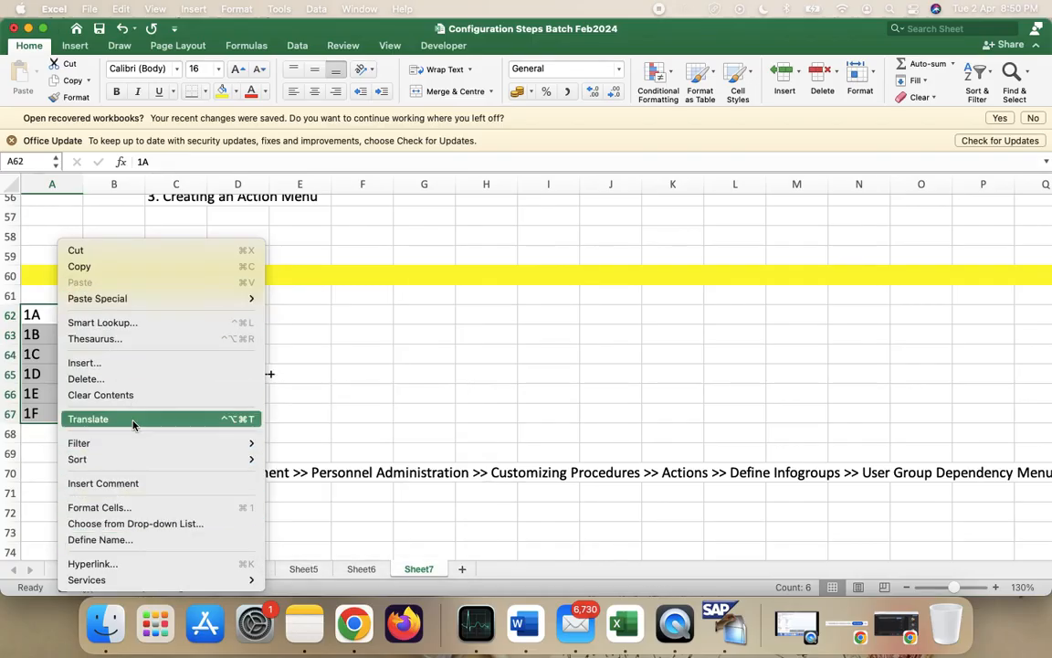
{"action": "left_click", "coordinate": [107, 378]}
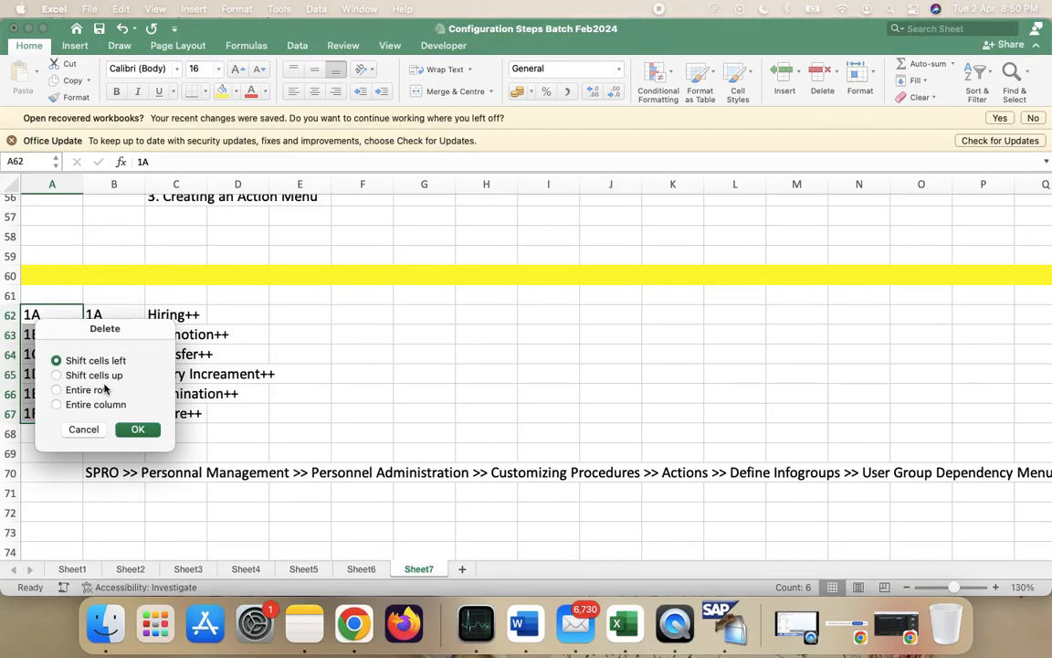
{"action": "left_click", "coordinate": [83, 428]}
{"action": "right_click", "coordinate": [35, 355]}
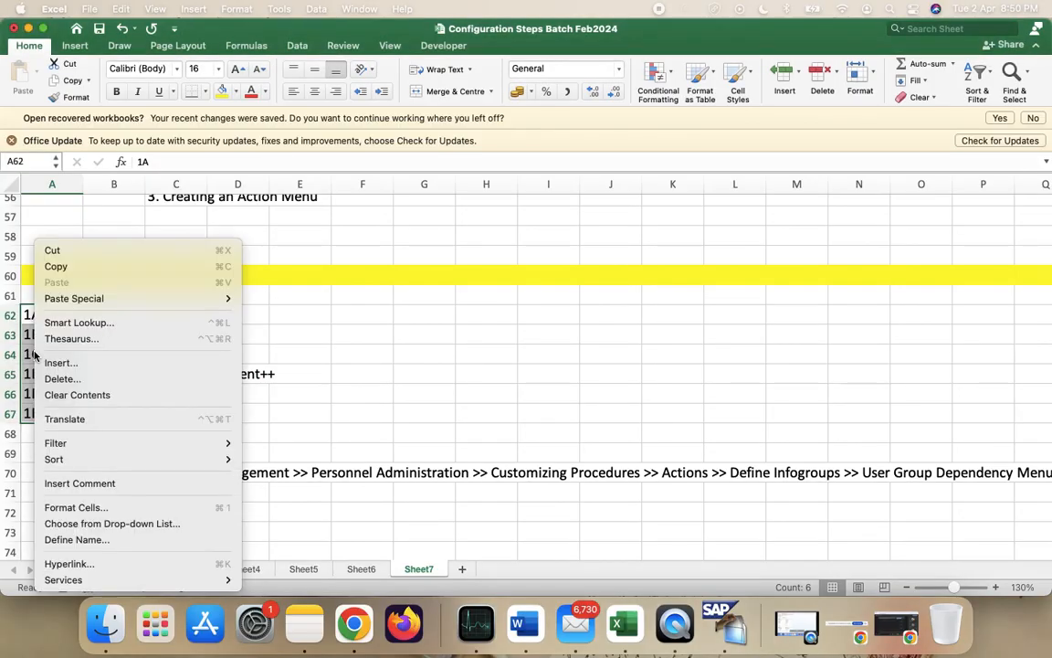
{"action": "left_click", "coordinate": [78, 394]}
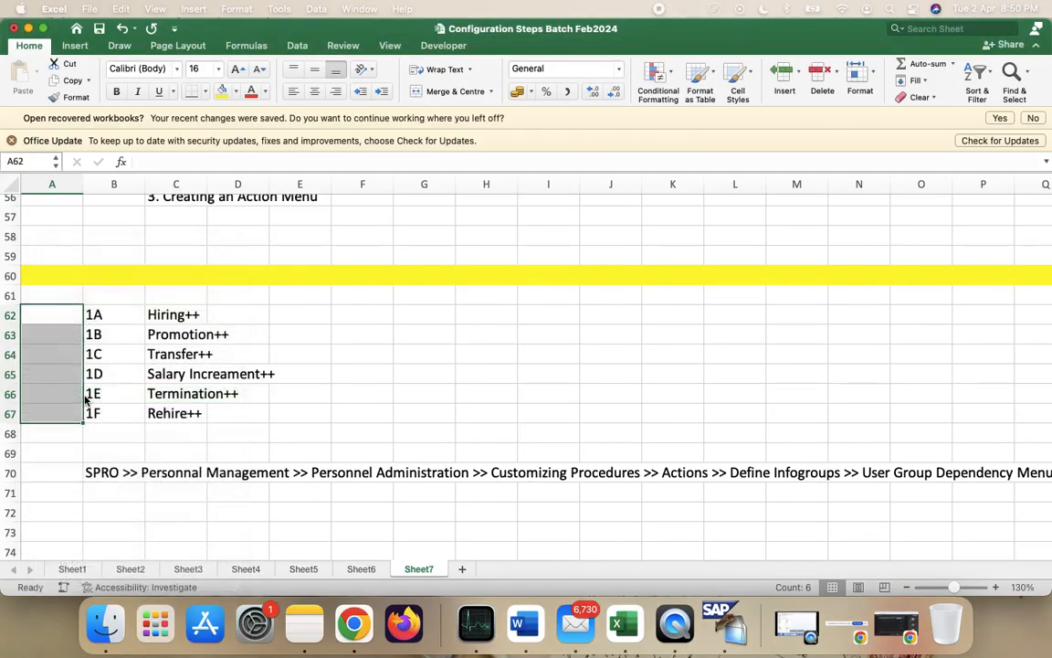
{"action": "left_click", "coordinate": [307, 397]}
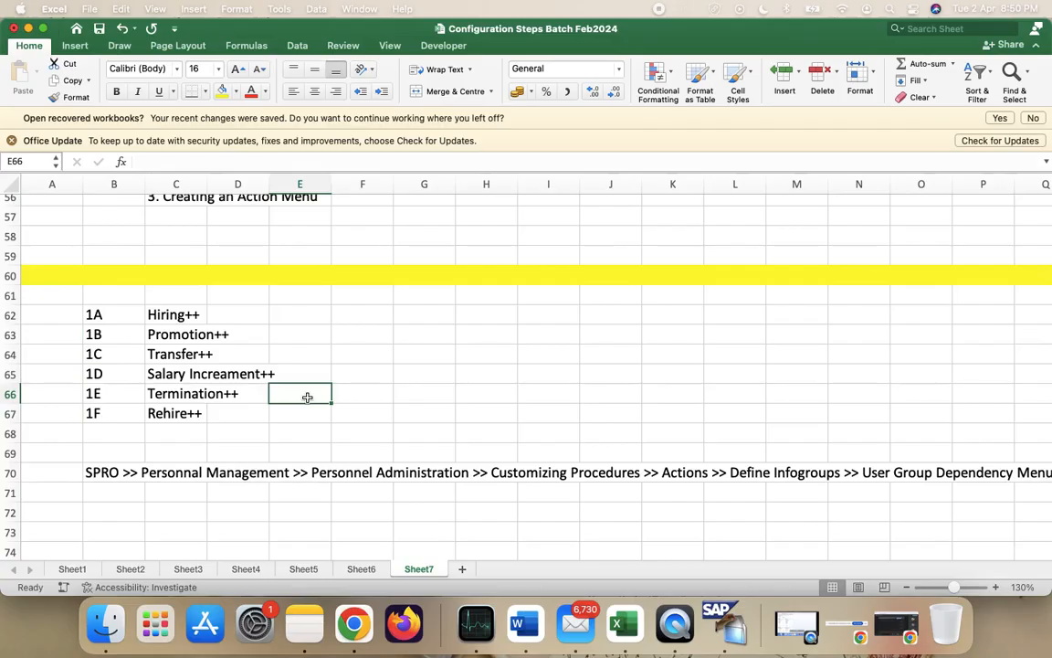
{"action": "scroll", "coordinate": [307, 398], "scroll_direction": "up", "scroll_amount": 8}
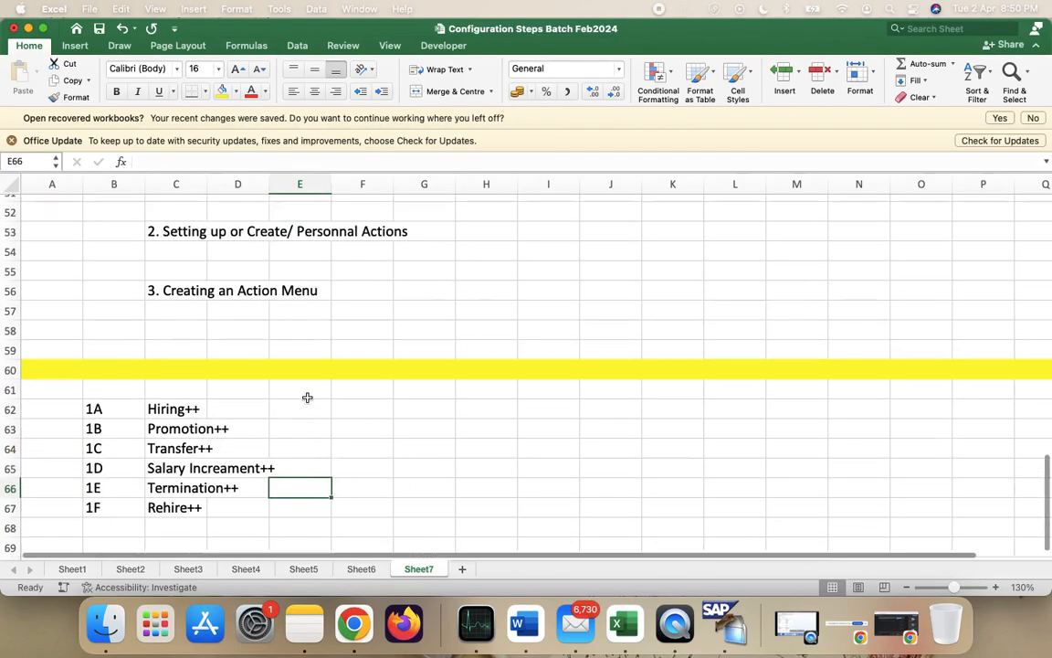
{"action": "scroll", "coordinate": [307, 397], "scroll_direction": "down", "scroll_amount": 3}
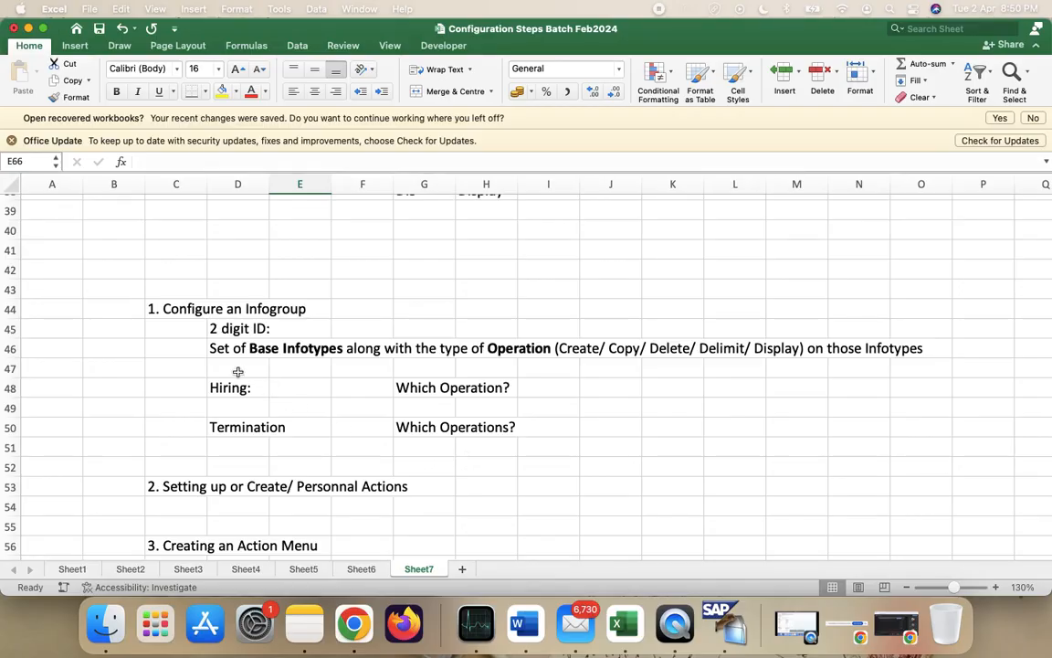
{"action": "scroll", "coordinate": [282, 312], "scroll_direction": "down", "scroll_amount": 10}
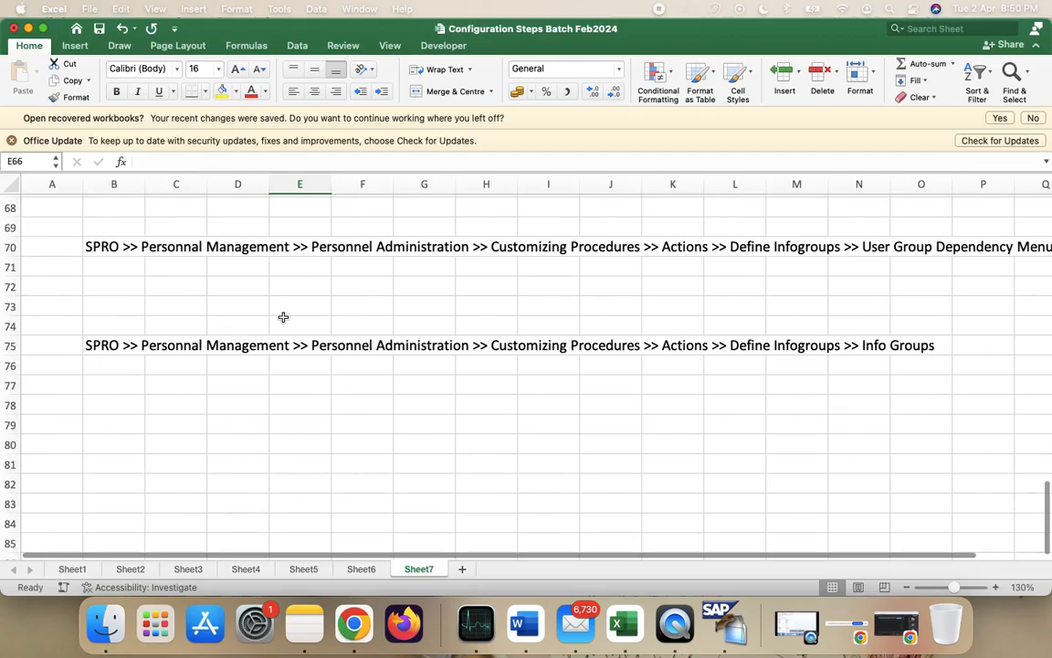
{"action": "scroll", "coordinate": [289, 336], "scroll_direction": "up", "scroll_amount": 7}
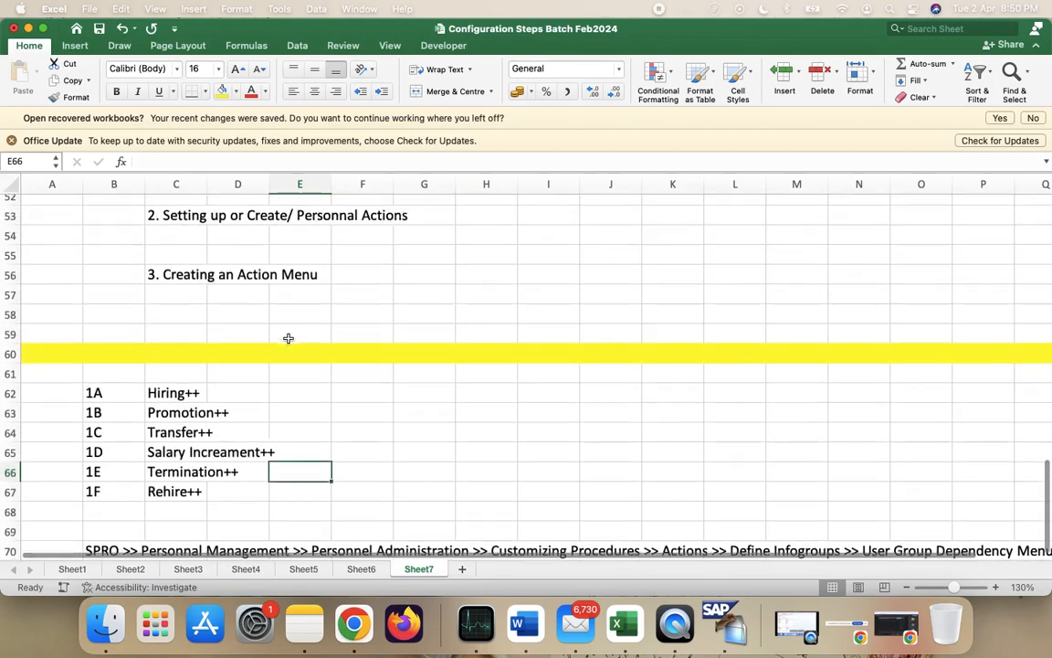
{"action": "scroll", "coordinate": [288, 336], "scroll_direction": "up", "scroll_amount": 3}
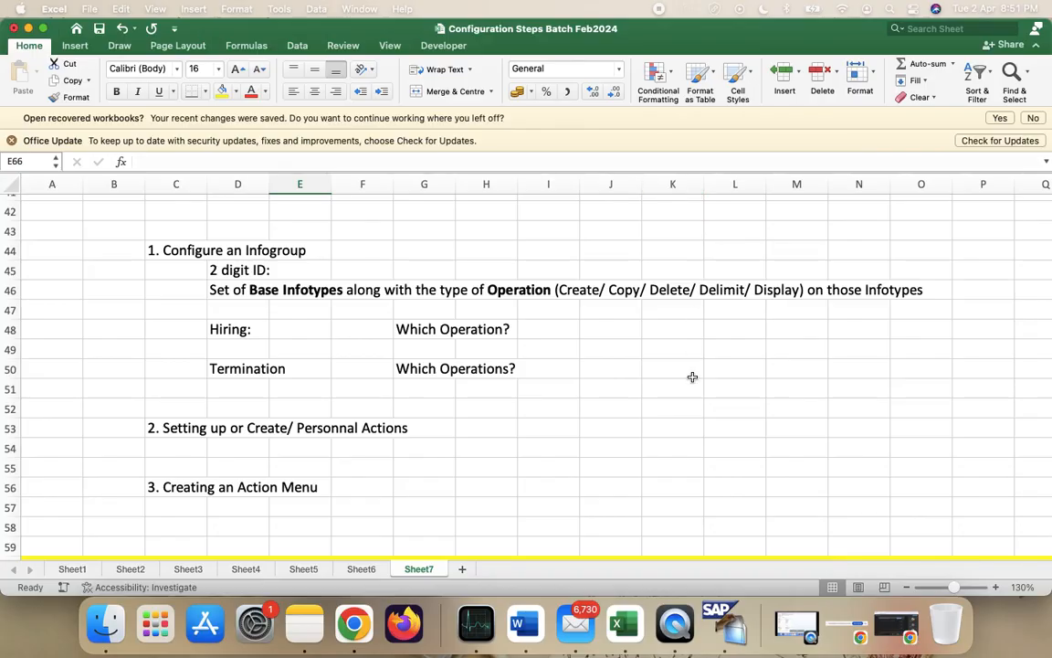
{"action": "scroll", "coordinate": [692, 376], "scroll_direction": "down", "scroll_amount": 5}
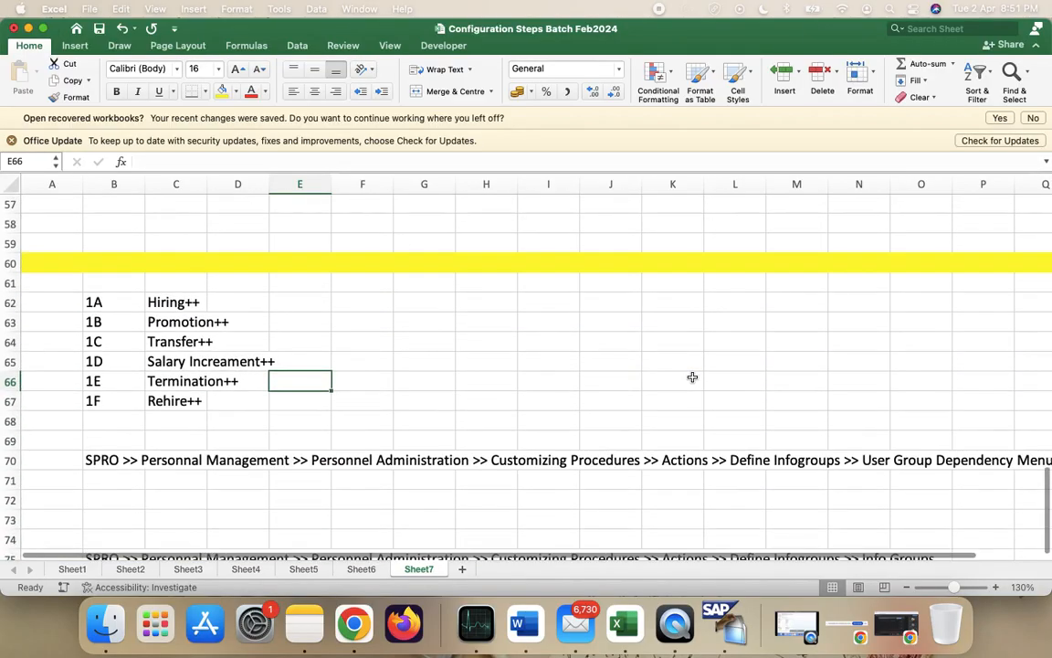
{"action": "scroll", "coordinate": [693, 376], "scroll_direction": "down", "scroll_amount": 5}
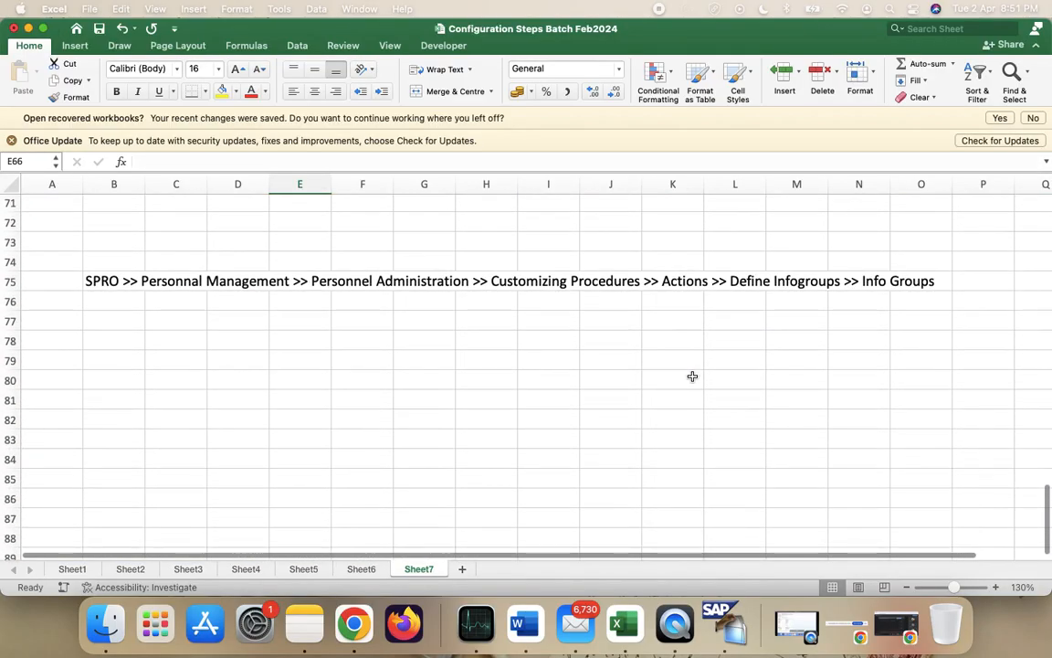
{"action": "scroll", "coordinate": [692, 377], "scroll_direction": "up", "scroll_amount": 7}
{"action": "scroll", "coordinate": [693, 375], "scroll_direction": "down", "scroll_amount": 2}
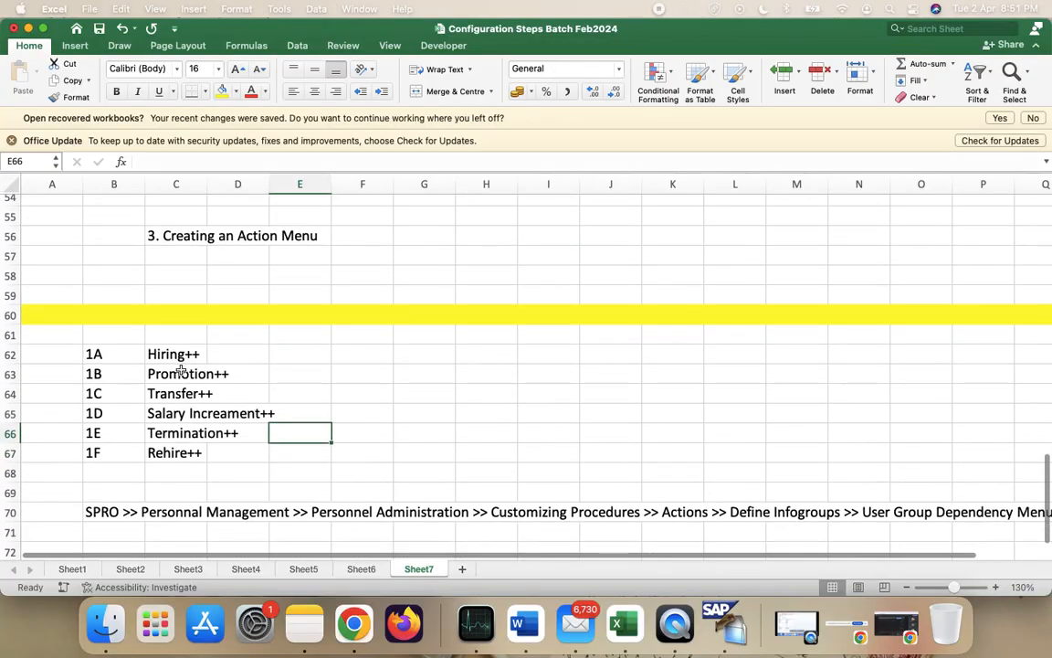
{"action": "left_click", "coordinate": [117, 350]}
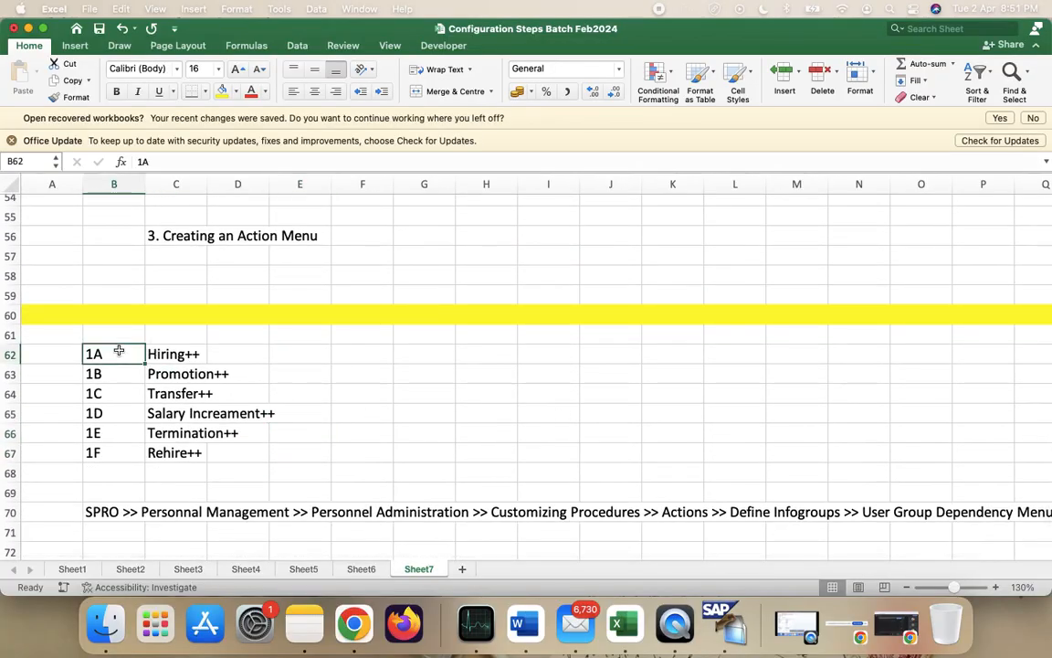
{"action": "key", "text": "shift+Down"}
{"action": "left_click", "coordinate": [118, 351]}
{"action": "key", "text": "shift+Right"}
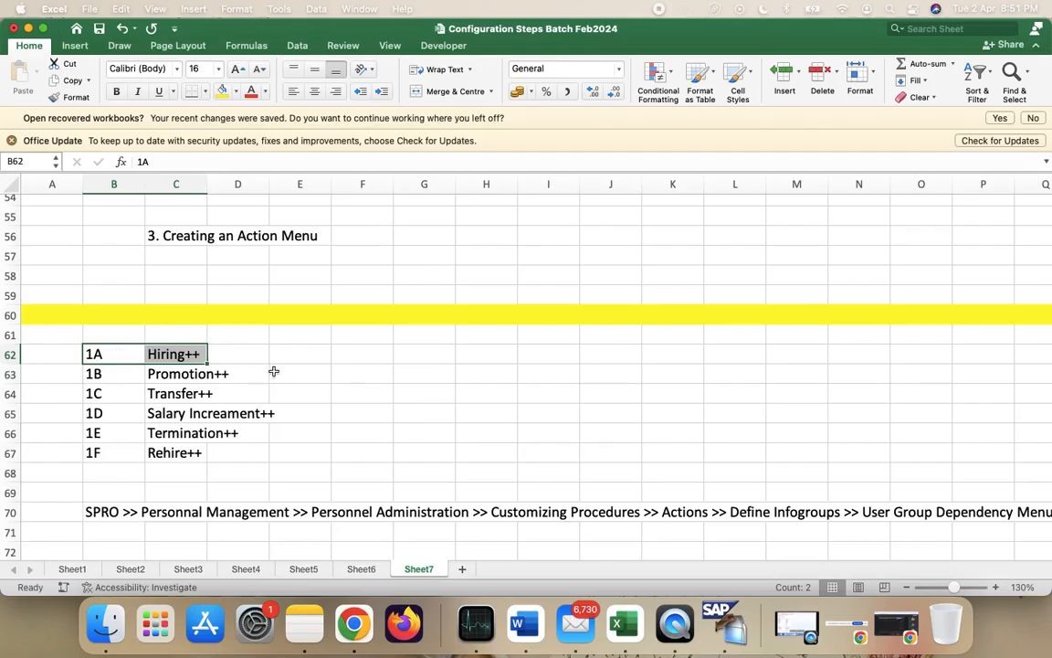
{"action": "scroll", "coordinate": [281, 369], "scroll_direction": "up", "scroll_amount": 2}
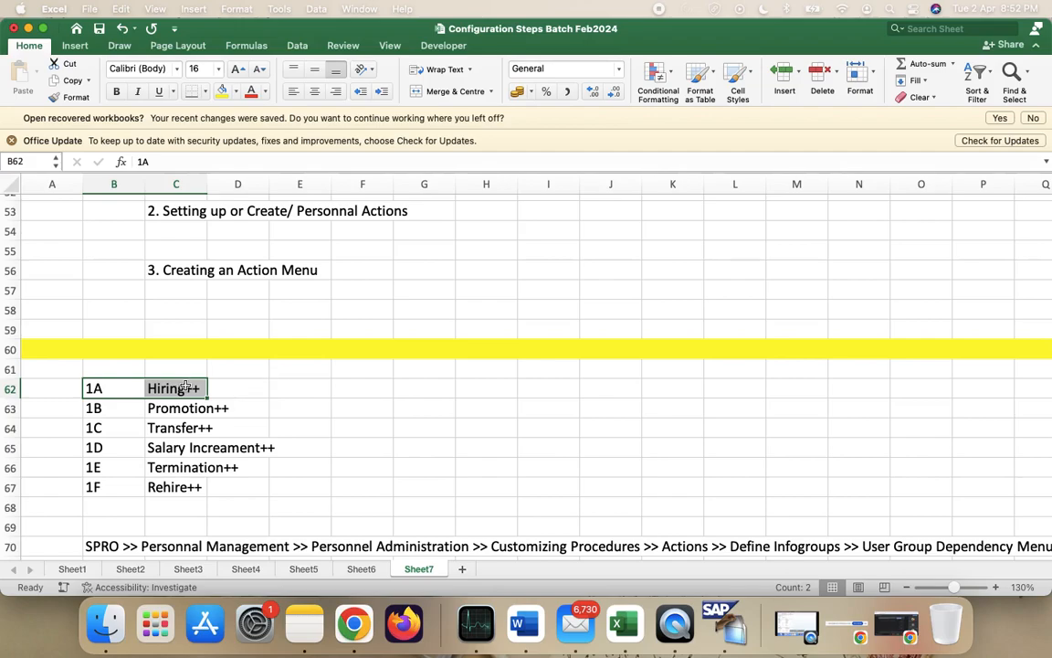
{"action": "scroll", "coordinate": [302, 455], "scroll_direction": "up", "scroll_amount": 5}
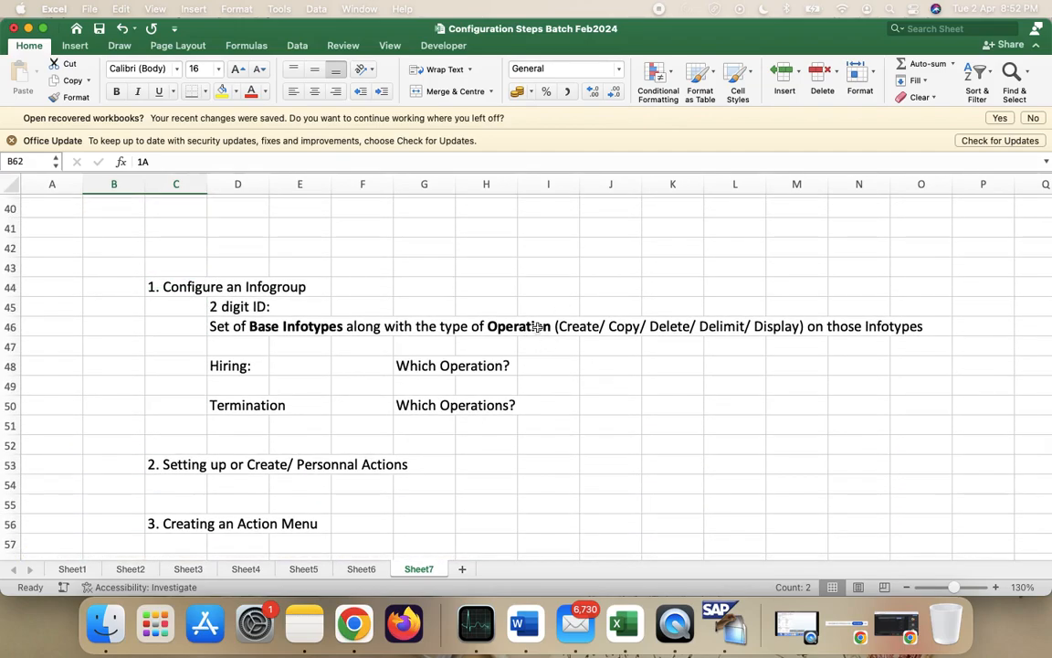
{"action": "scroll", "coordinate": [576, 361], "scroll_direction": "down", "scroll_amount": 2}
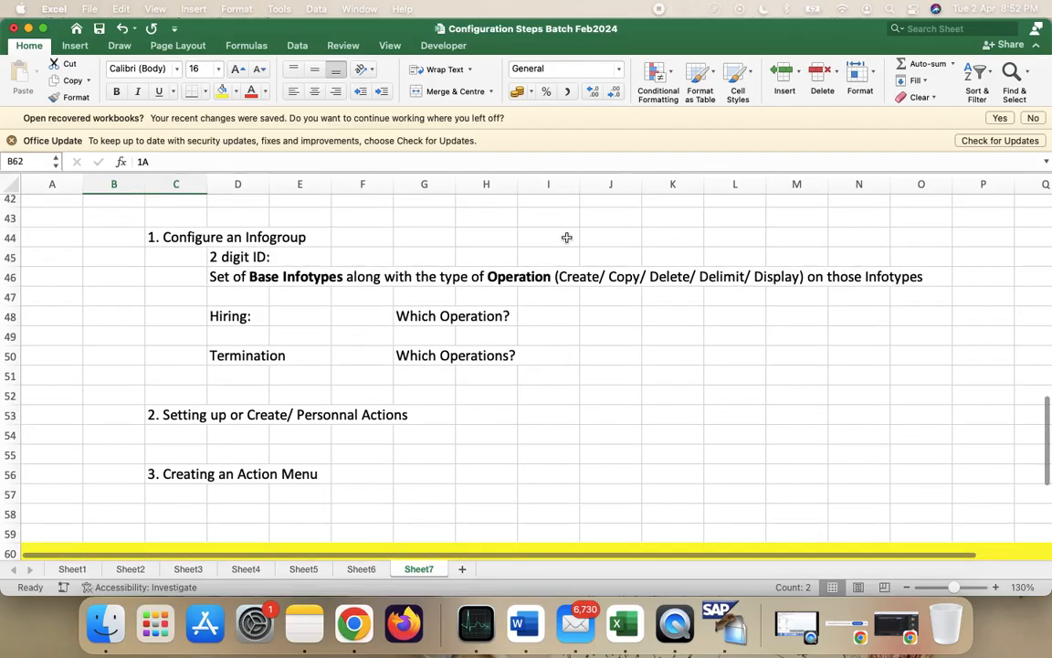
{"action": "scroll", "coordinate": [513, 363], "scroll_direction": "down", "scroll_amount": 3}
{"action": "scroll", "coordinate": [514, 362], "scroll_direction": "down", "scroll_amount": 4}
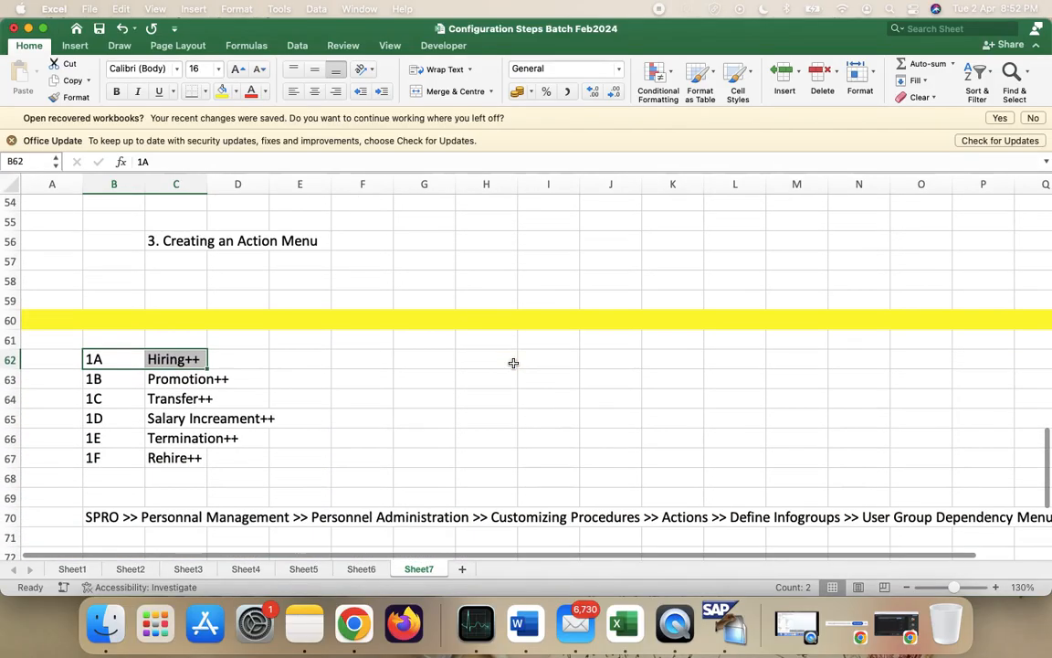
{"action": "left_click", "coordinate": [184, 436]}
{"action": "left_click", "coordinate": [187, 377]}
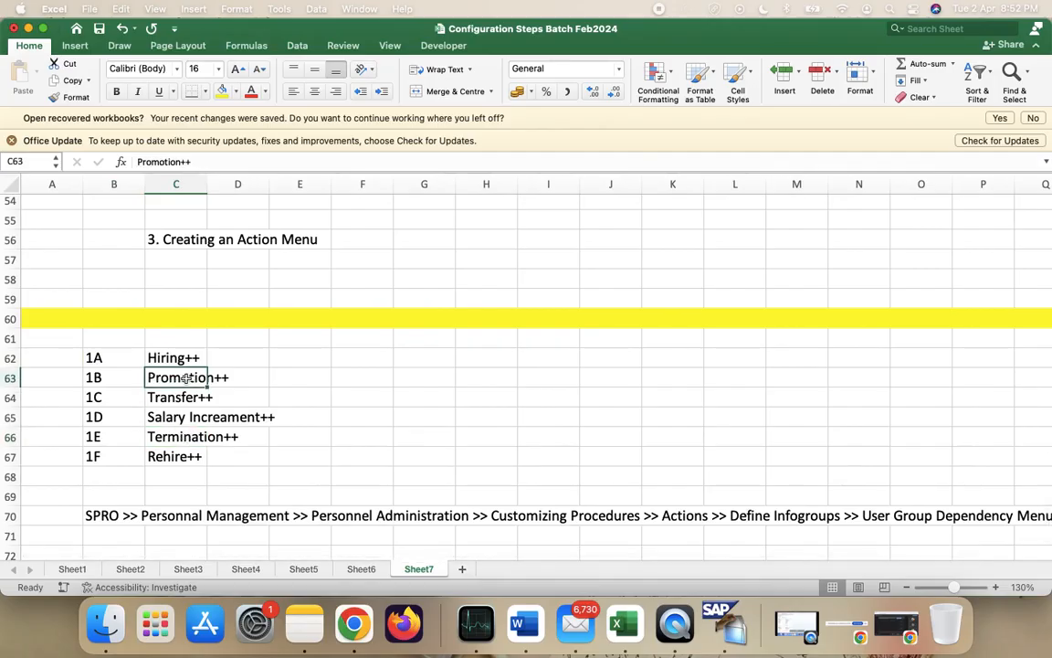
{"action": "left_click", "coordinate": [151, 357]}
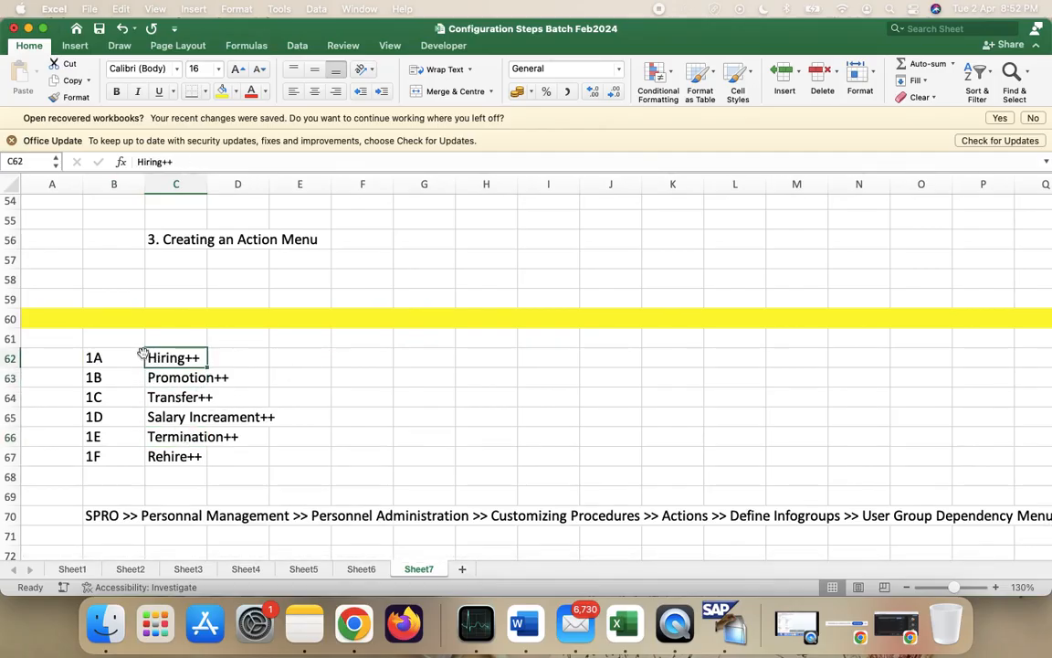
{"action": "left_click", "coordinate": [180, 380]}
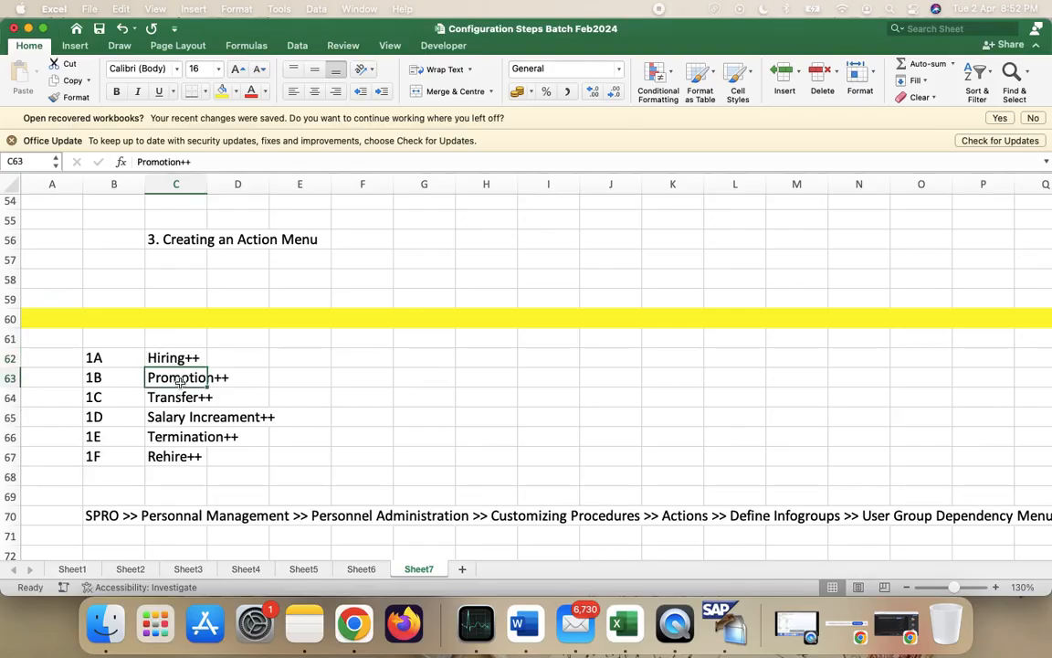
{"action": "scroll", "coordinate": [192, 382], "scroll_direction": "up", "scroll_amount": 5}
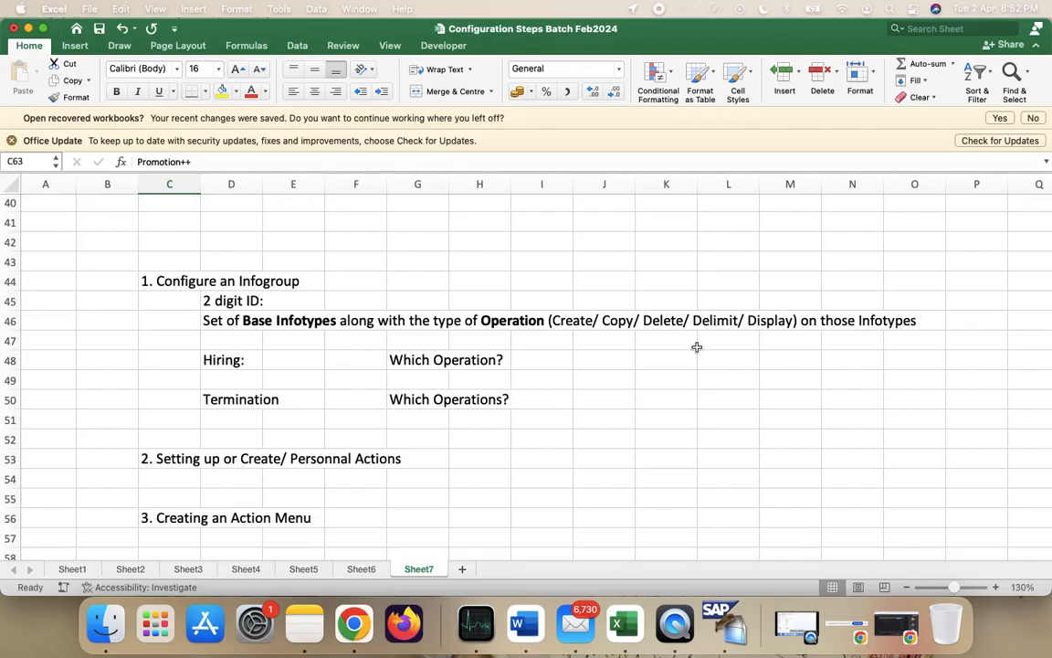
{"action": "scroll", "coordinate": [594, 320], "scroll_direction": "down", "scroll_amount": 5}
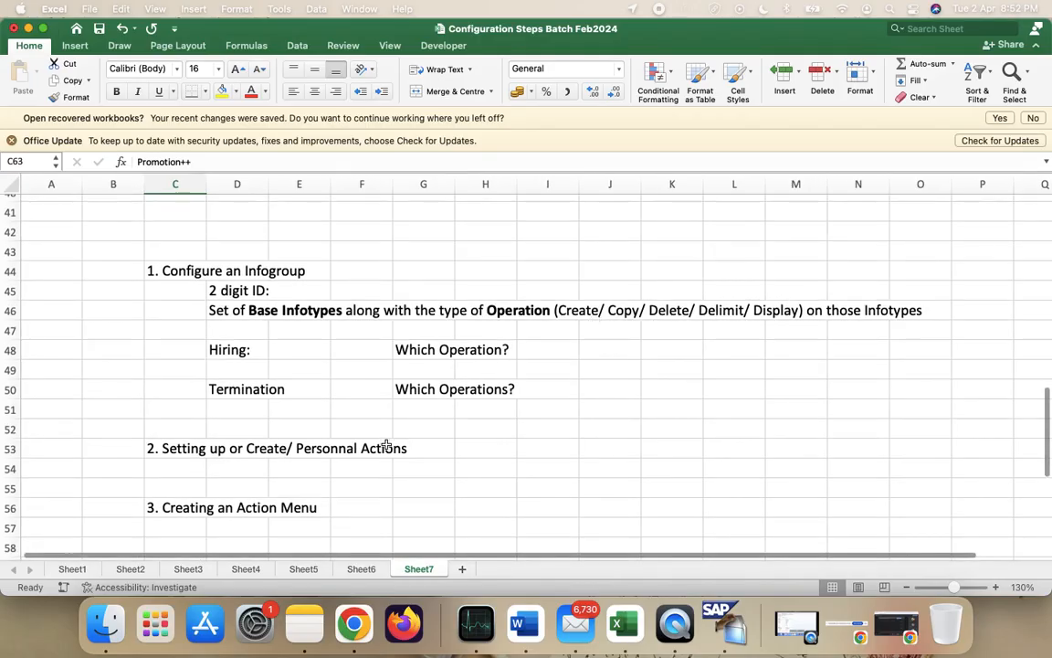
{"action": "scroll", "coordinate": [277, 451], "scroll_direction": "up", "scroll_amount": 5}
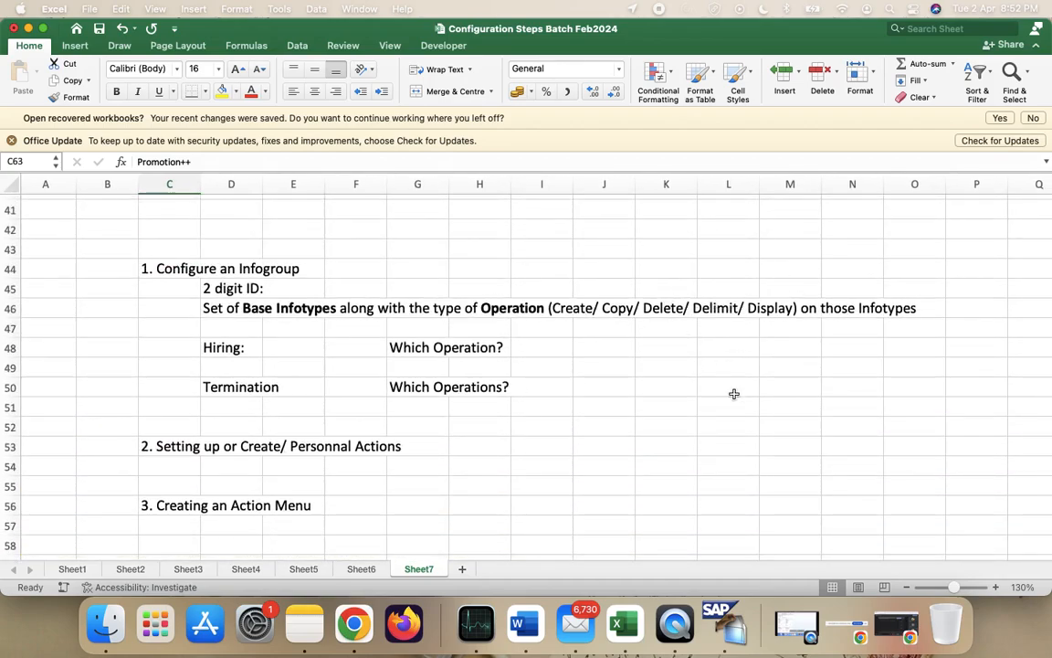
{"action": "scroll", "coordinate": [630, 331], "scroll_direction": "down", "scroll_amount": 3}
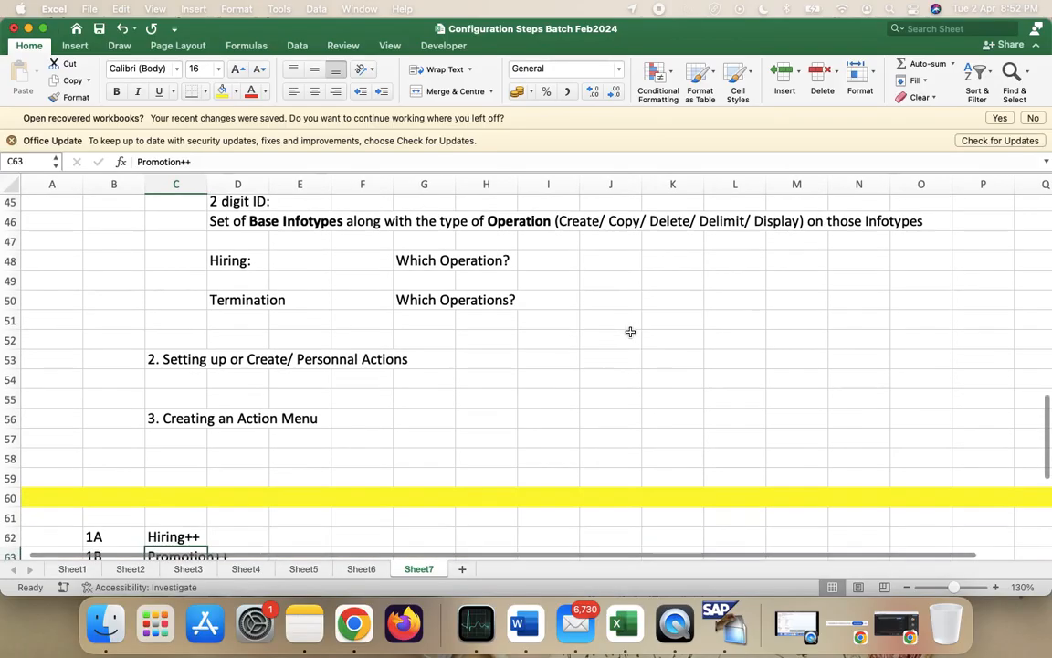
{"action": "scroll", "coordinate": [630, 332], "scroll_direction": "down", "scroll_amount": 10}
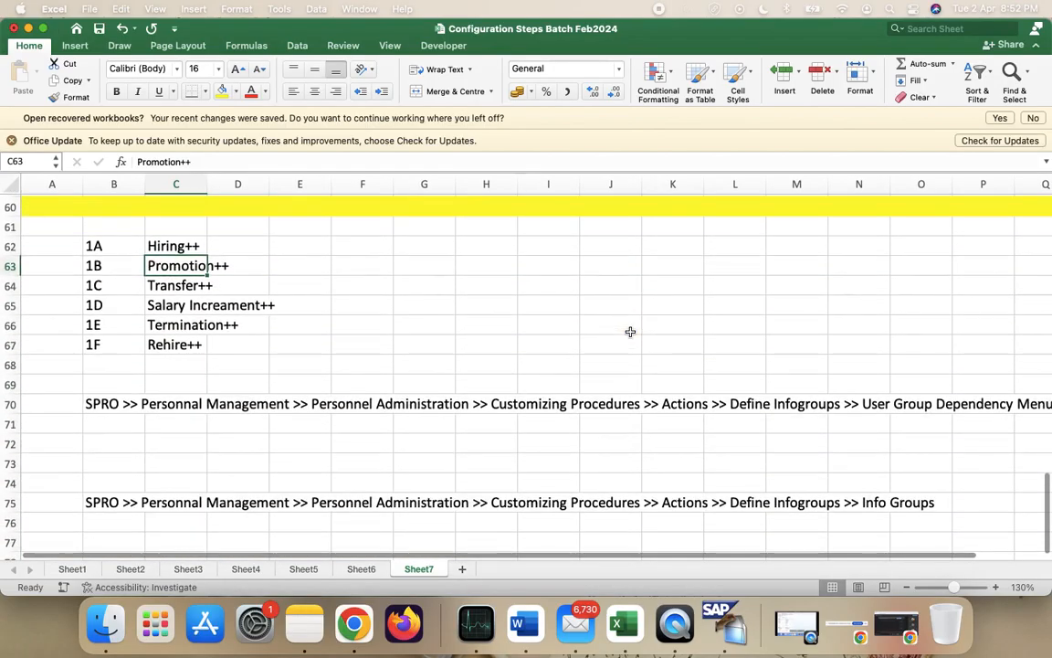
{"action": "left_click", "coordinate": [155, 341]}
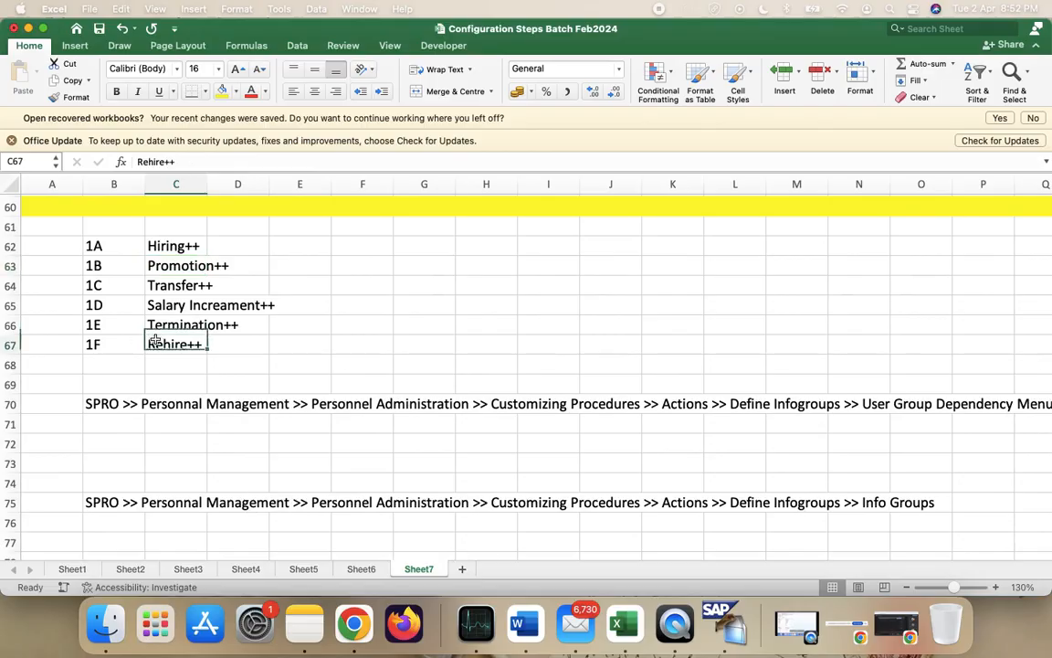
{"action": "scroll", "coordinate": [279, 379], "scroll_direction": "down", "scroll_amount": 1}
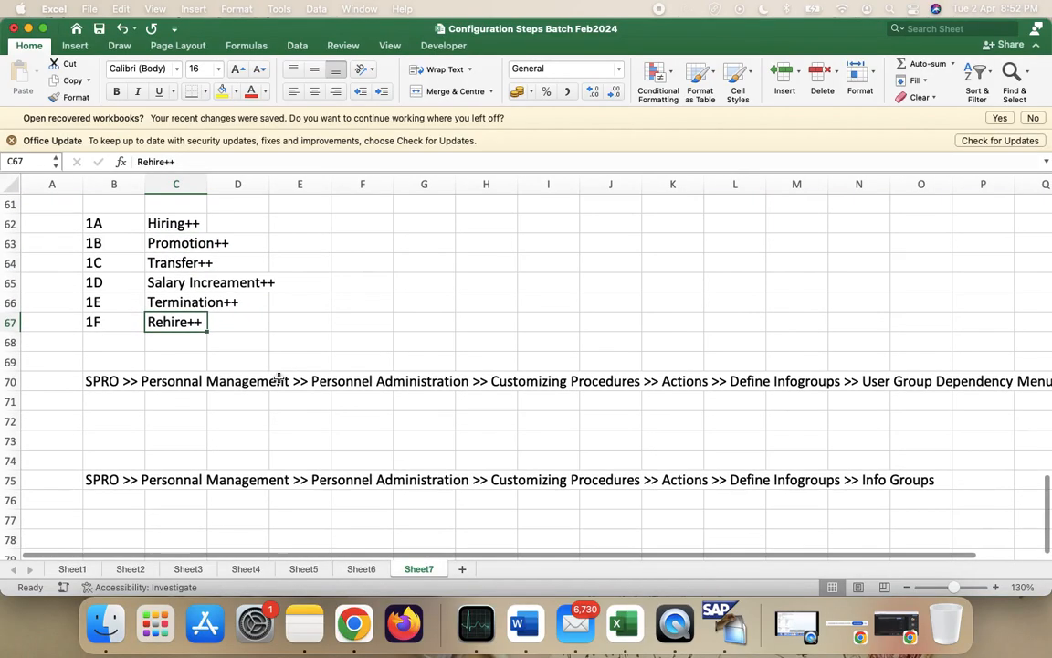
{"action": "scroll", "coordinate": [279, 379], "scroll_direction": "down", "scroll_amount": 1}
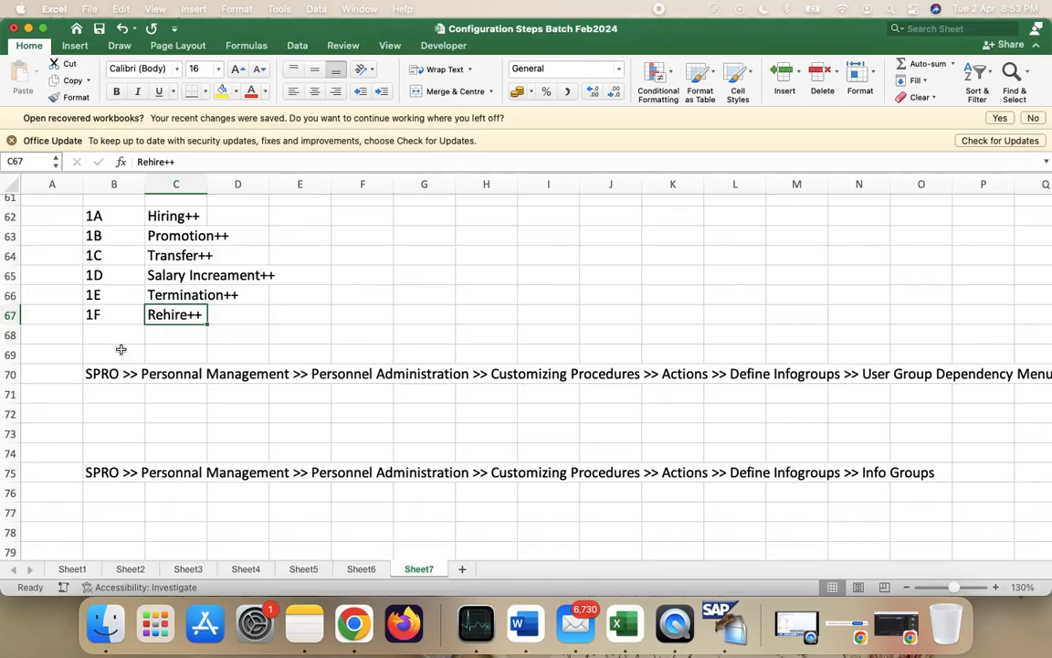
{"action": "scroll", "coordinate": [120, 349], "scroll_direction": "up", "scroll_amount": 3}
{"action": "scroll", "coordinate": [120, 348], "scroll_direction": "down", "scroll_amount": 8}
{"action": "scroll", "coordinate": [121, 349], "scroll_direction": "up", "scroll_amount": 5}
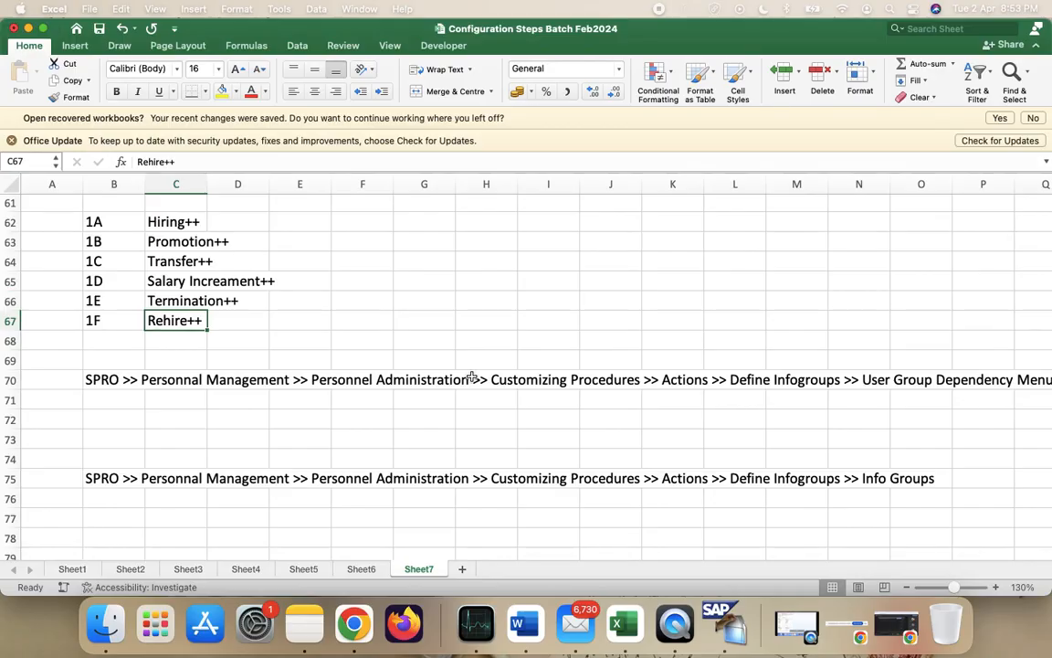
{"action": "scroll", "coordinate": [684, 495], "scroll_direction": "down", "scroll_amount": 6}
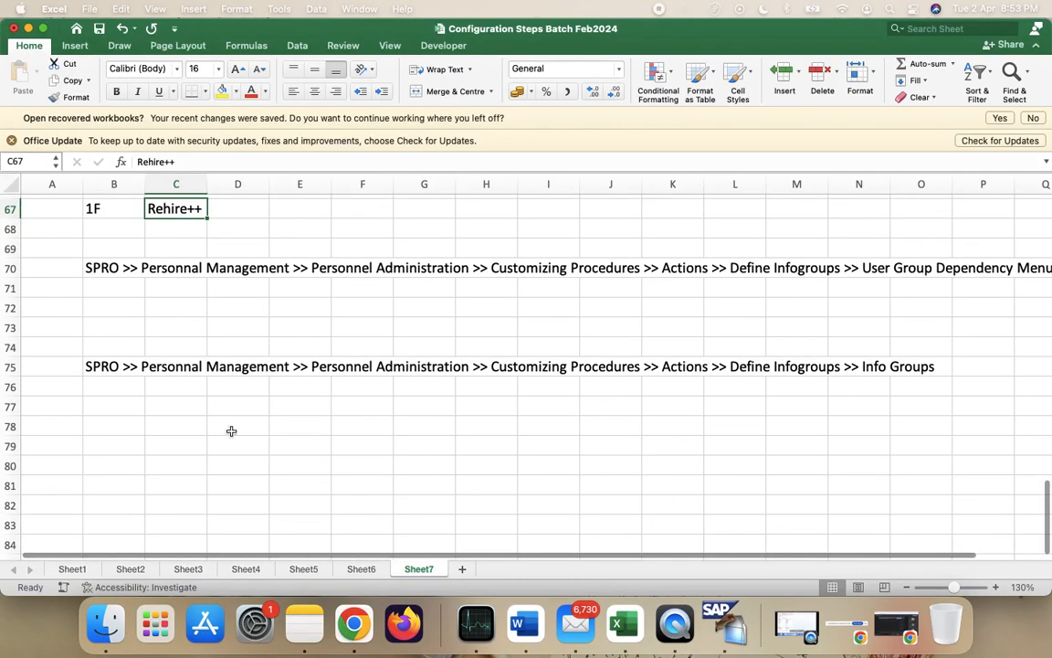
- Open the Info group activity in SAP and confirm 1A as the work area
{"action": "left_click", "coordinate": [121, 425]}
{"action": "key", "text": "ctrl+Right"}
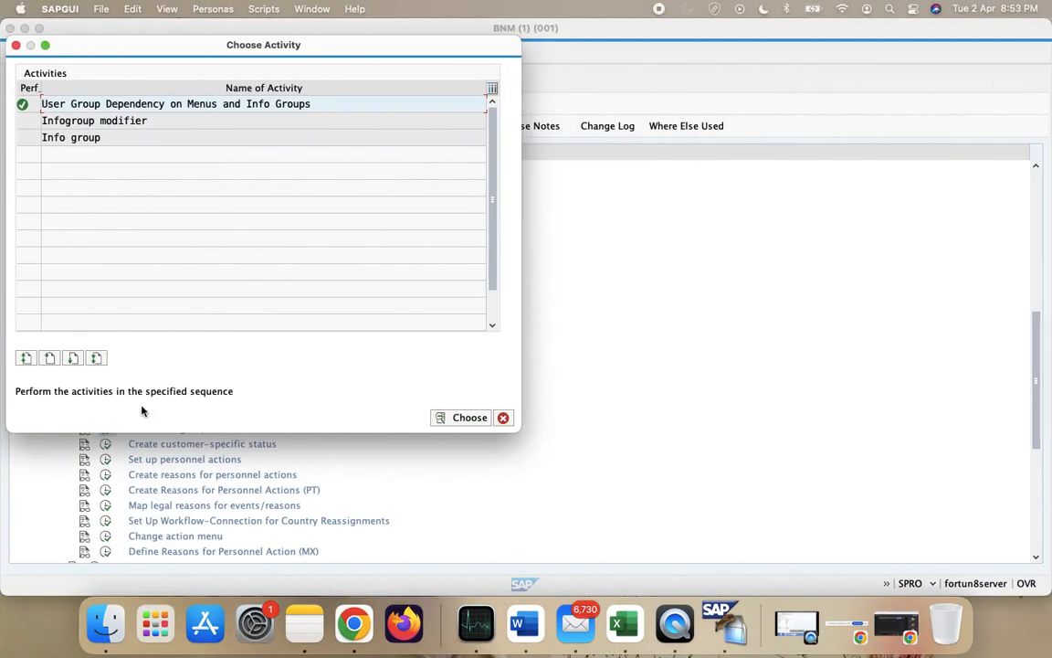
{"action": "double_click", "coordinate": [98, 138]}
{"action": "type", "text": "1A"}
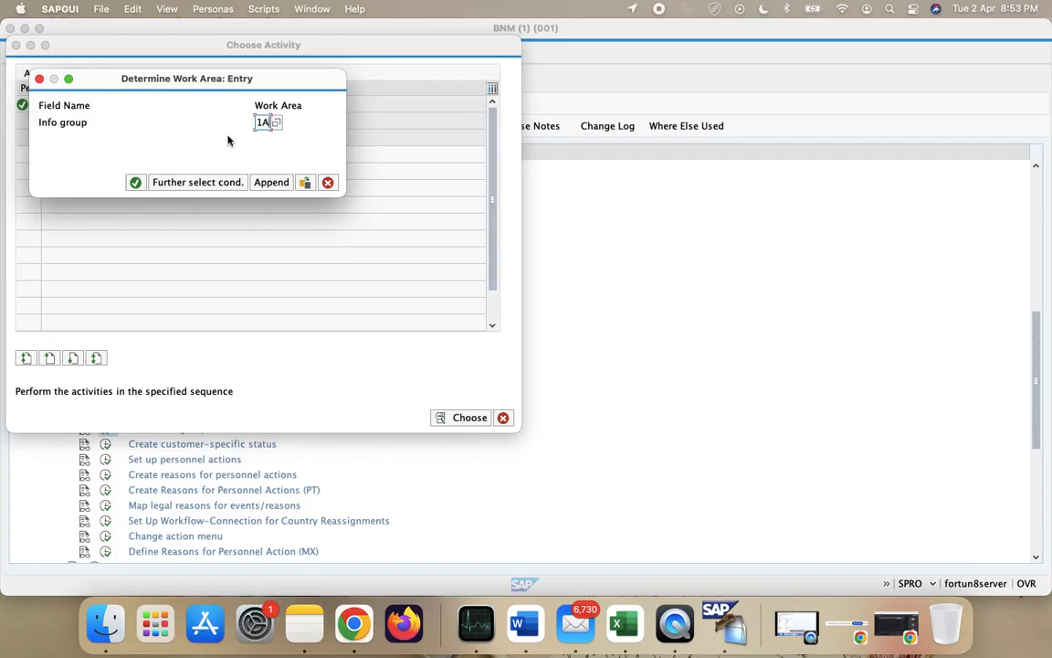
{"action": "key", "text": "ctrl+Left"}
{"action": "scroll", "coordinate": [266, 329], "scroll_direction": "up", "scroll_amount": 5}
{"action": "scroll", "coordinate": [267, 330], "scroll_direction": "down", "scroll_amount": 1}
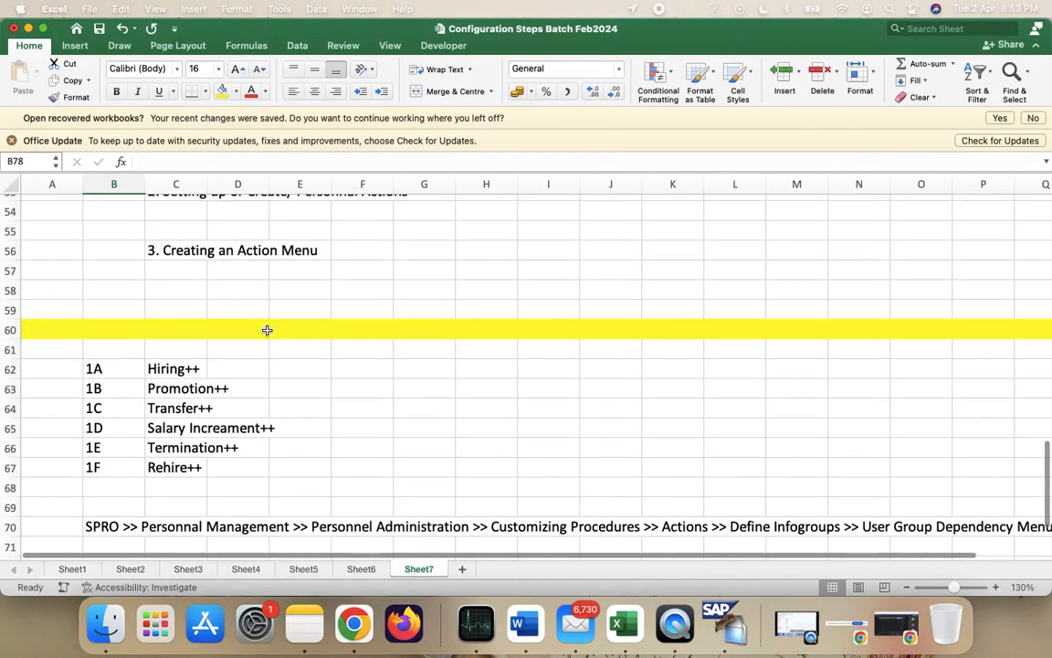
{"action": "key", "text": "ctrl+Right"}
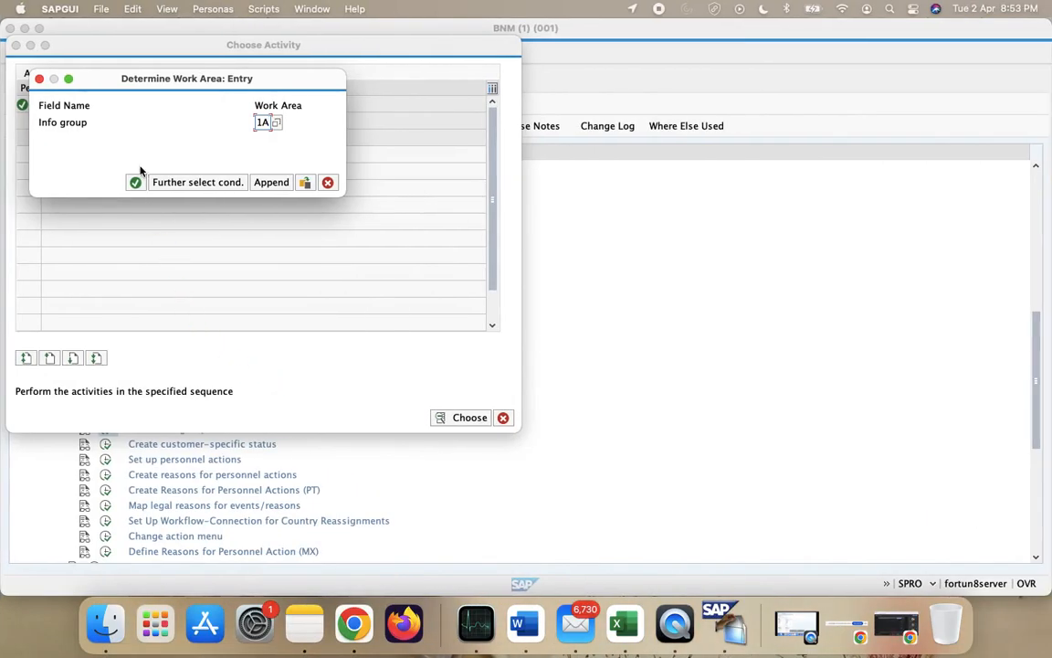
{"action": "left_click", "coordinate": [135, 181]}
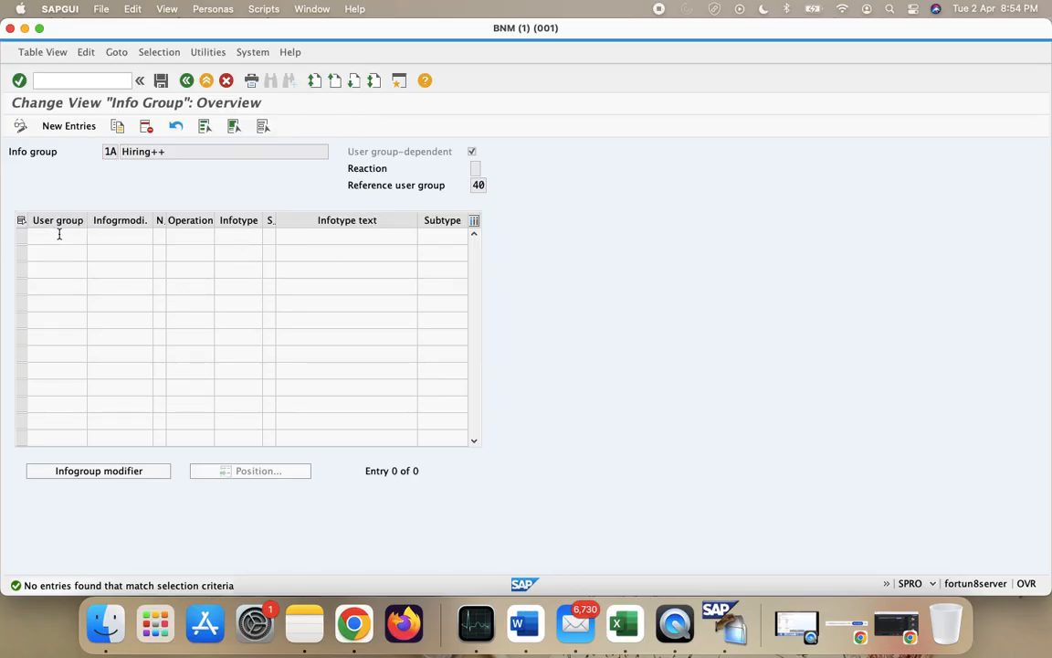
- Create a new entry row with user group 40, modifier VIBGYOR and number 01
{"action": "left_click", "coordinate": [67, 125]}
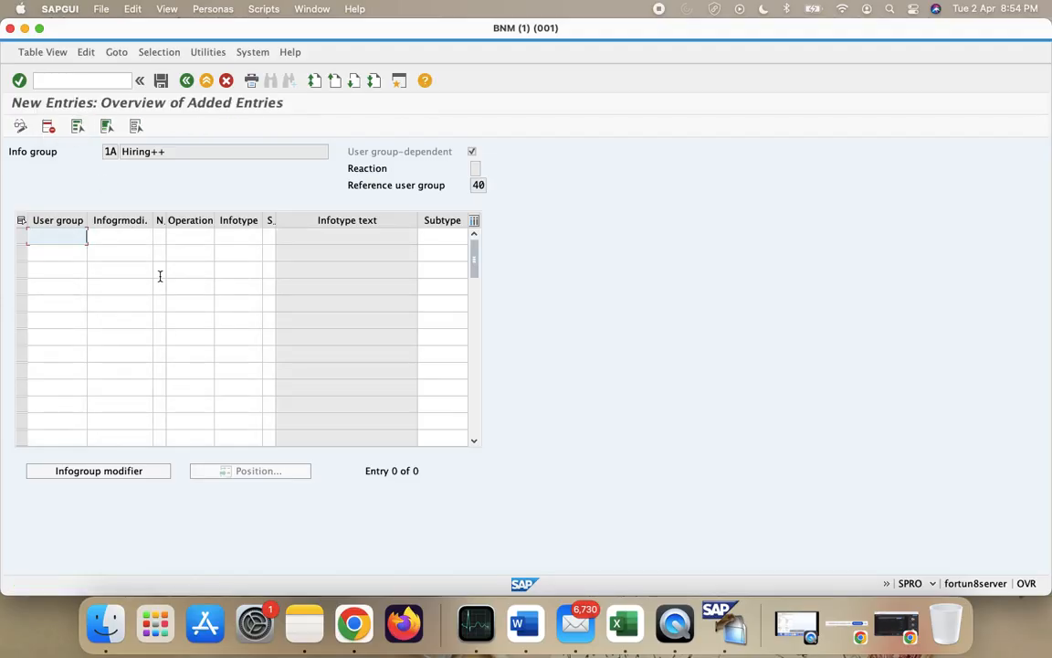
{"action": "type", "text": "40"}
{"action": "key", "text": "Tab"}
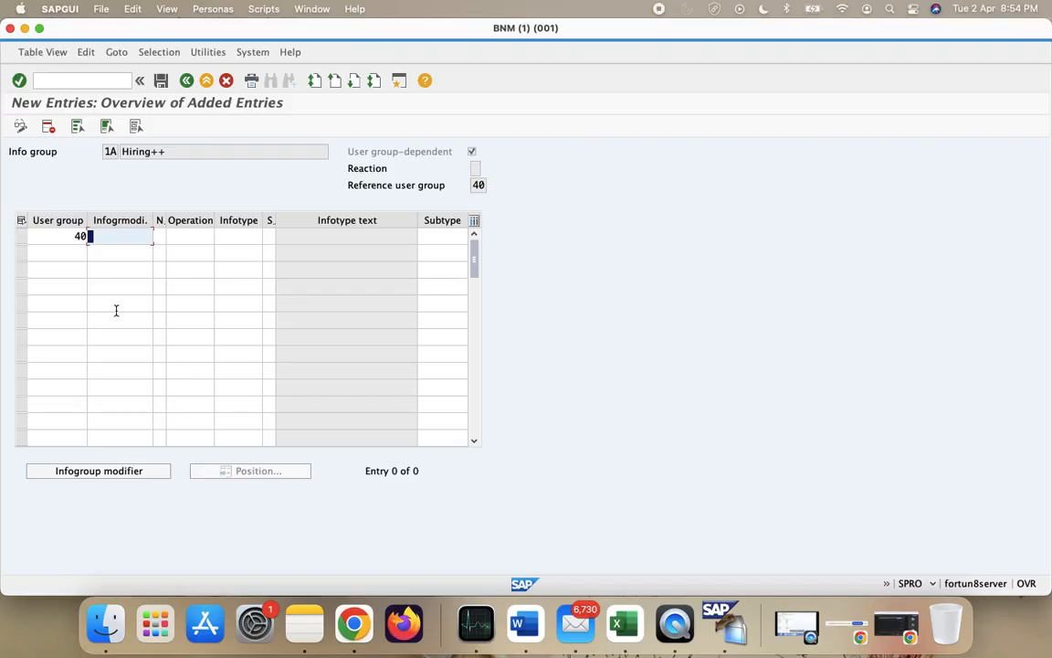
{"action": "type", "text": "VIBGYOR"}
{"action": "key", "text": "Tab"}
{"action": "type", "text": "01"}
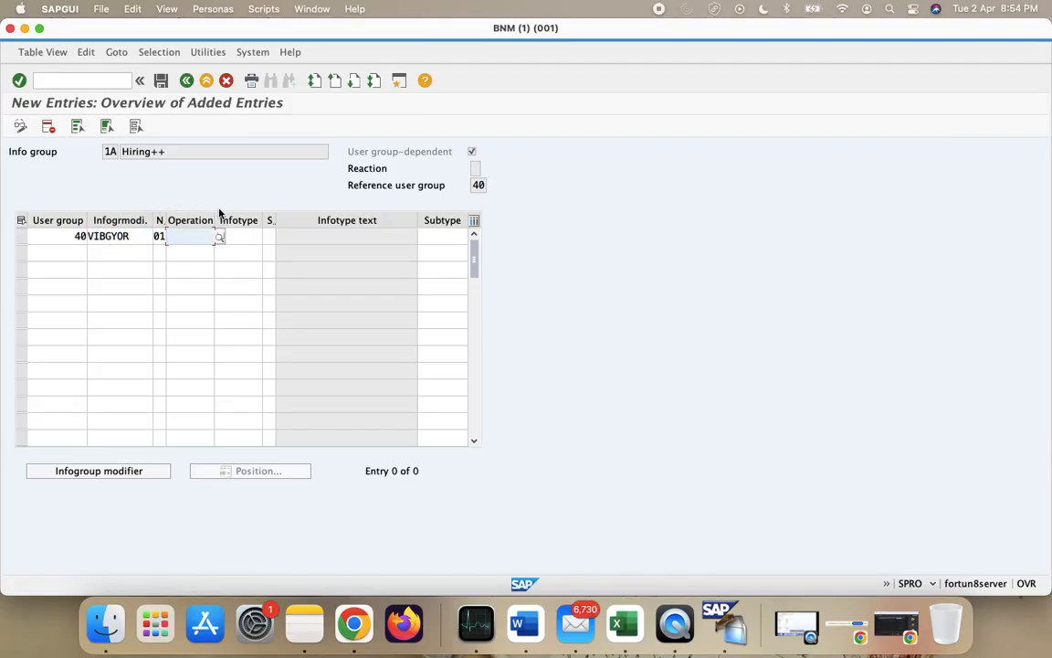
- Give row 01 operation INS and infotype 0000, then enter user group 40 in row 2
{"action": "left_click", "coordinate": [219, 236]}
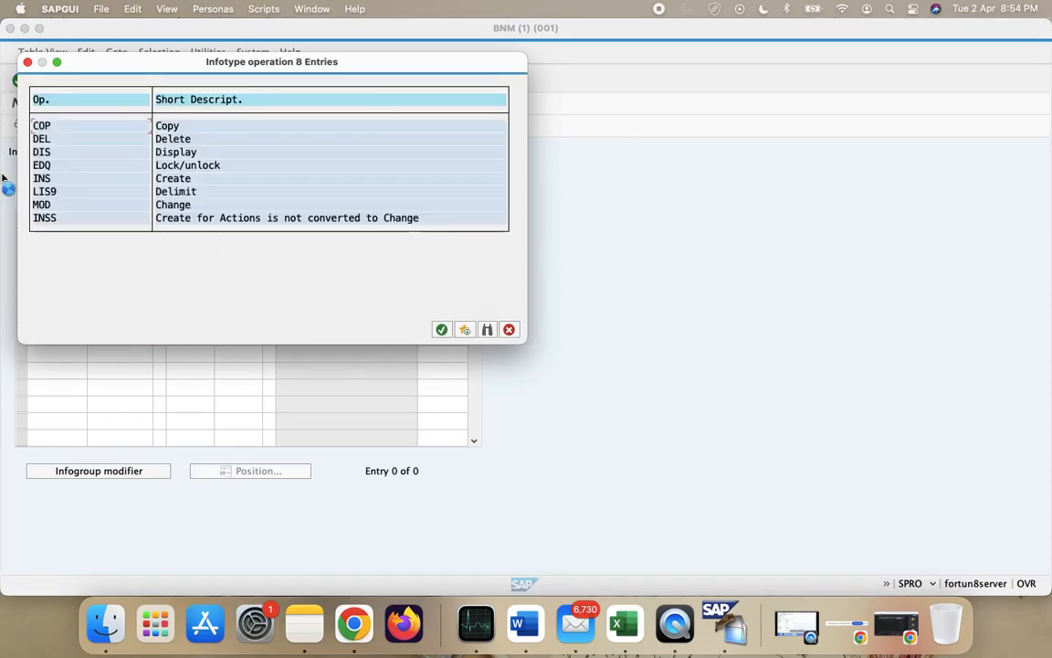
{"action": "left_click_drag", "start_coordinate": [186, 54], "coordinate": [415, 63]}
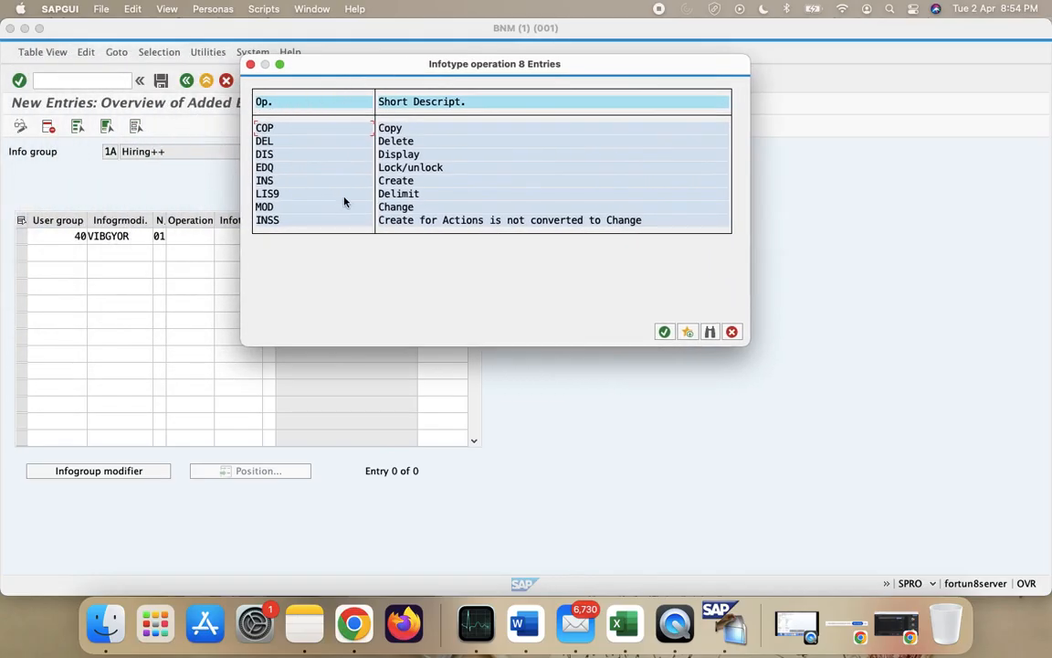
{"action": "double_click", "coordinate": [286, 182]}
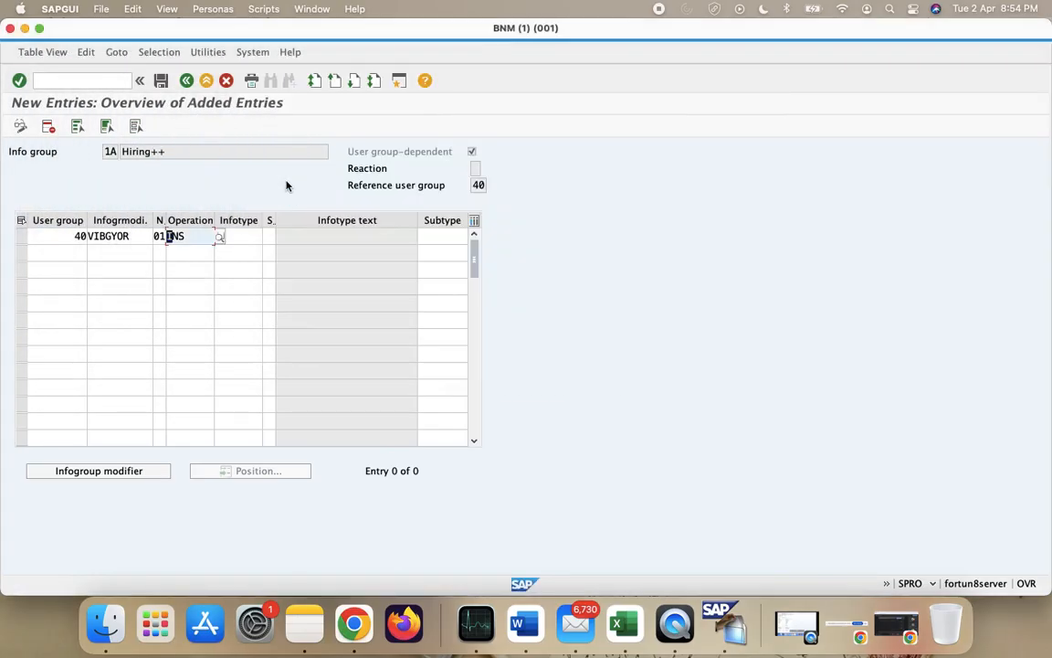
{"action": "left_click", "coordinate": [247, 237]}
{"action": "type", "text": "0000"}
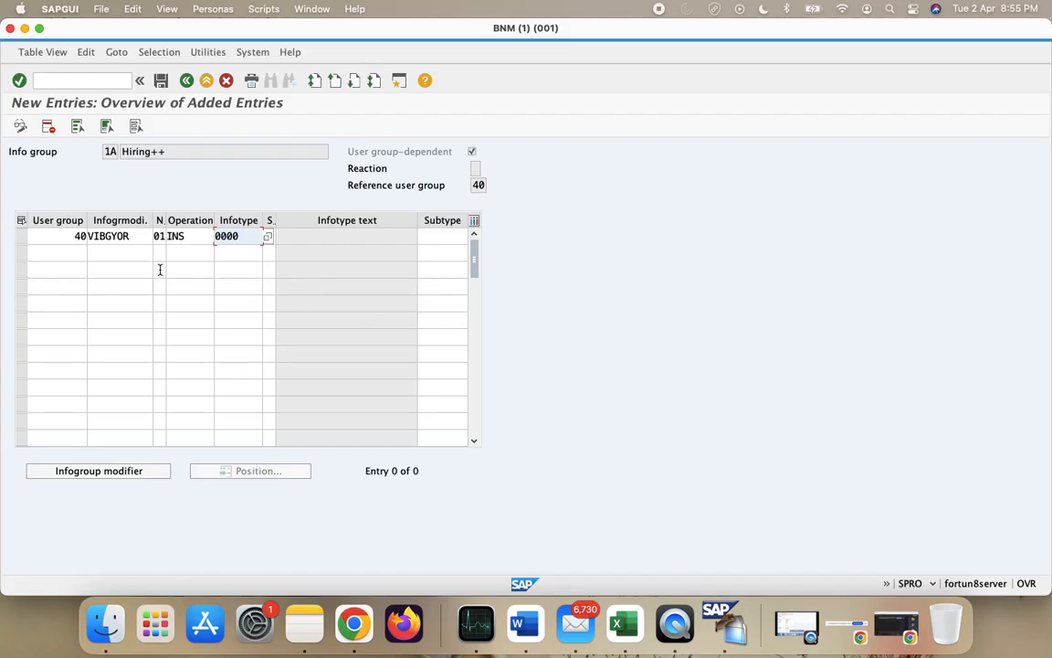
{"action": "left_click", "coordinate": [61, 255]}
{"action": "type", "text": "40"}
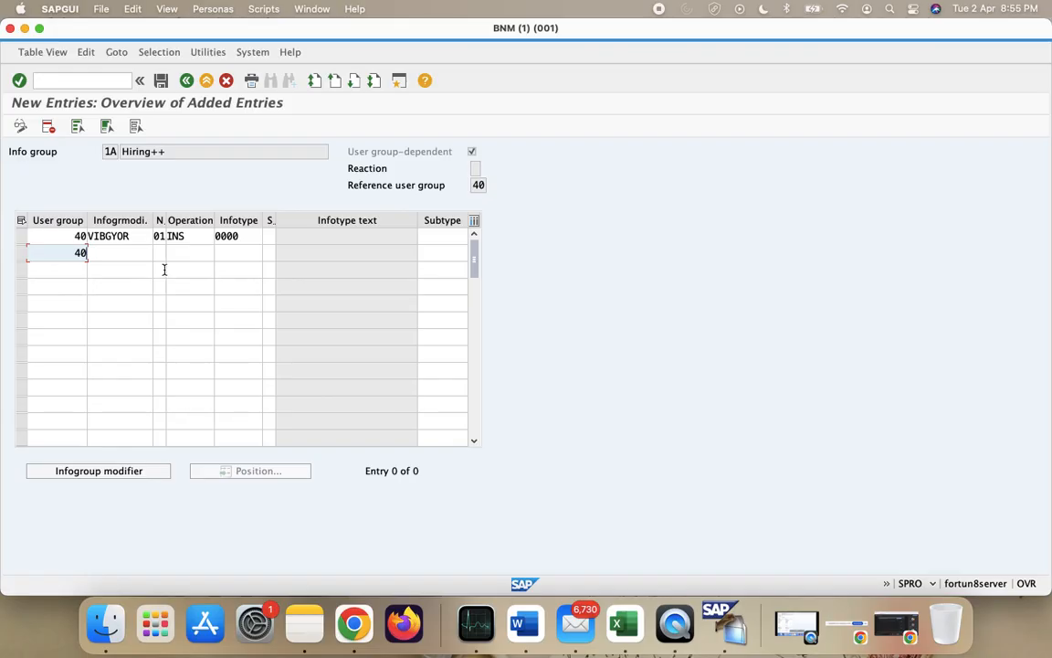
- Enter modifier VIBGYOR and number 02 in the second row
{"action": "left_click", "coordinate": [123, 257]}
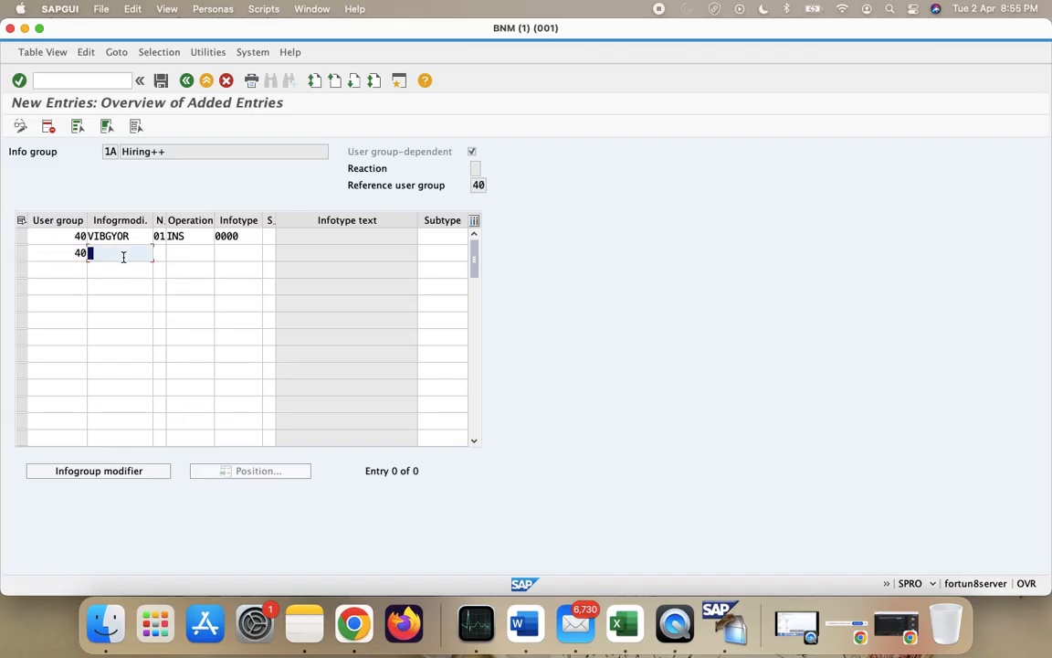
{"action": "left_click", "coordinate": [255, 238]}
{"action": "type", "text": "1"}
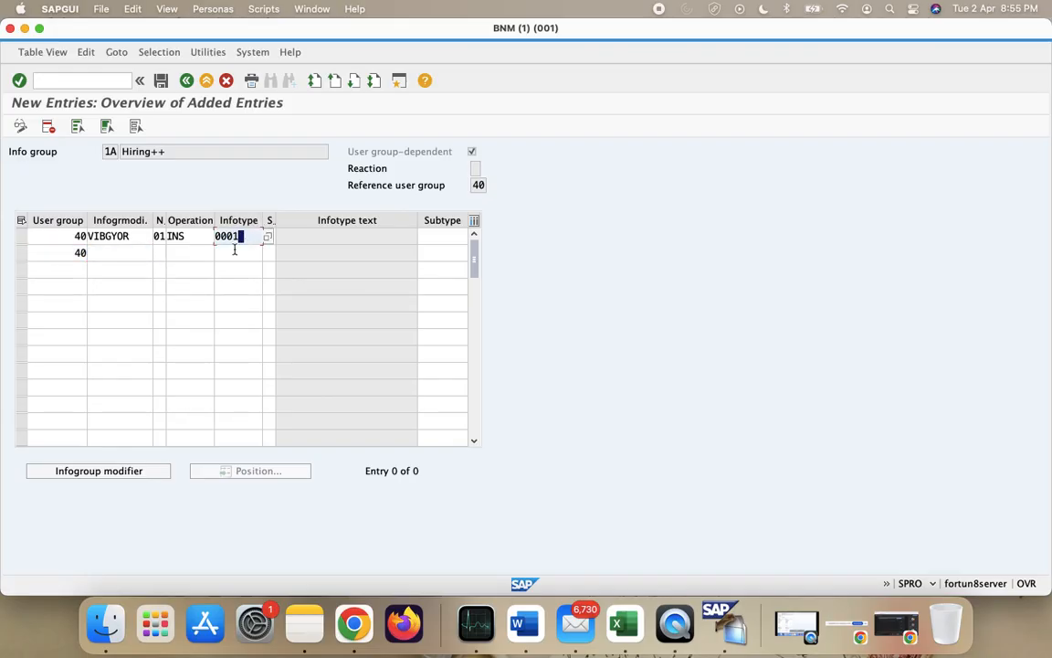
{"action": "left_click", "coordinate": [115, 253]}
{"action": "type", "text": "VIBG"}
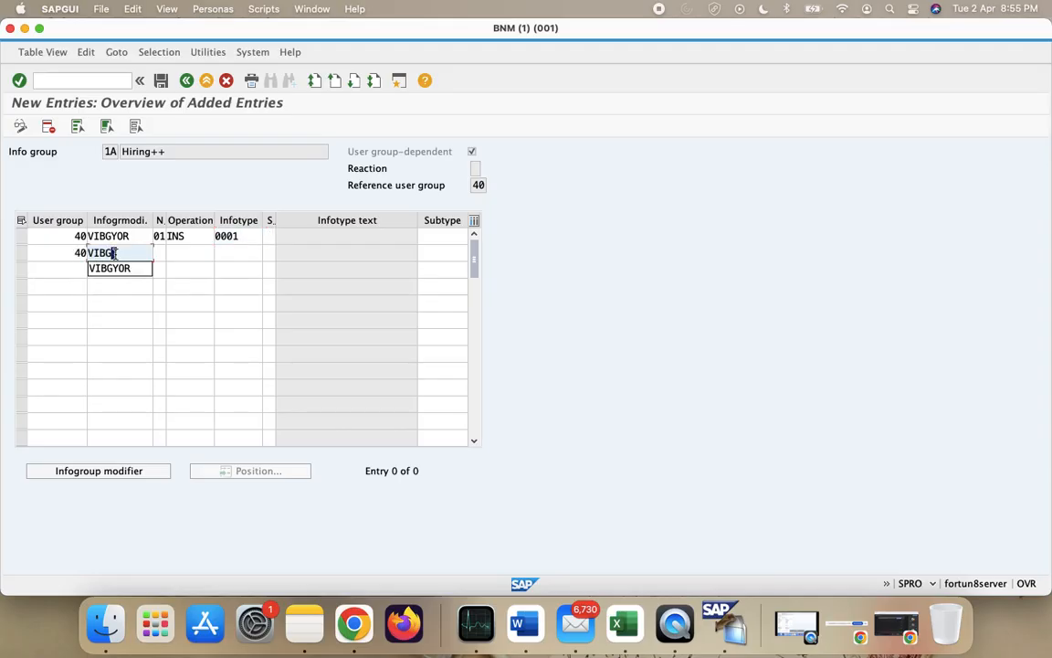
{"action": "left_click", "coordinate": [241, 235]}
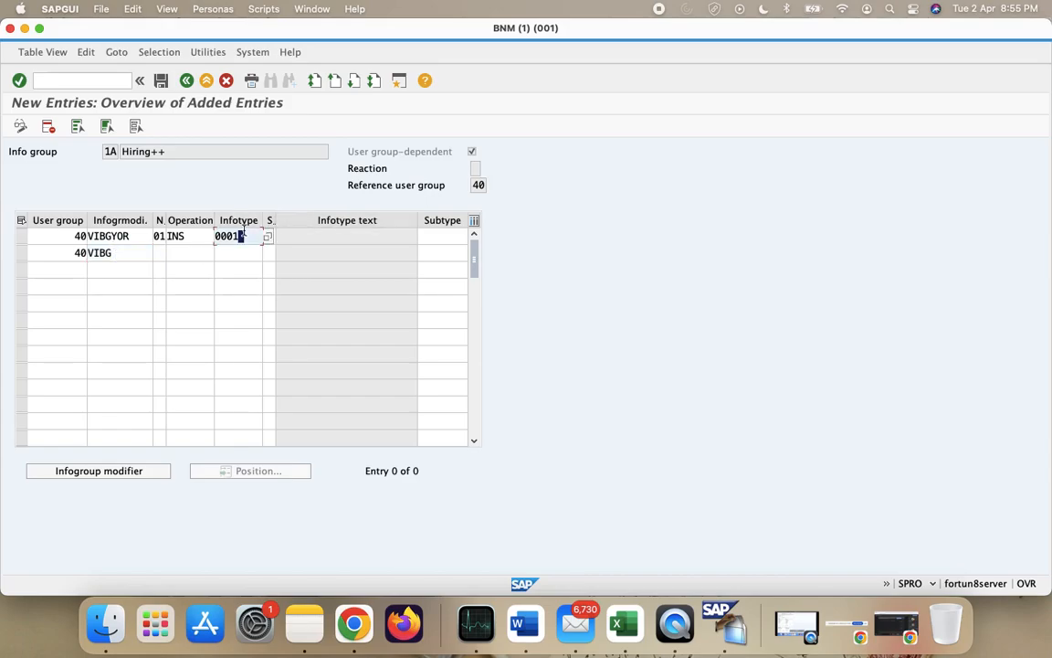
{"action": "left_click", "coordinate": [122, 253]}
{"action": "type", "text": "YOR"}
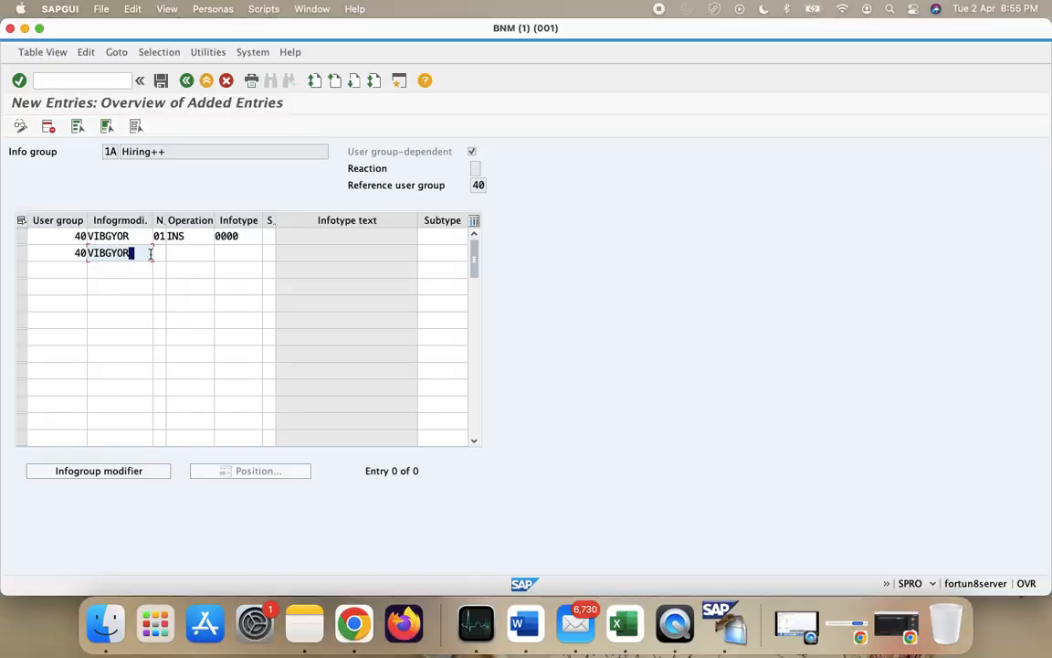
{"action": "left_click", "coordinate": [155, 257]}
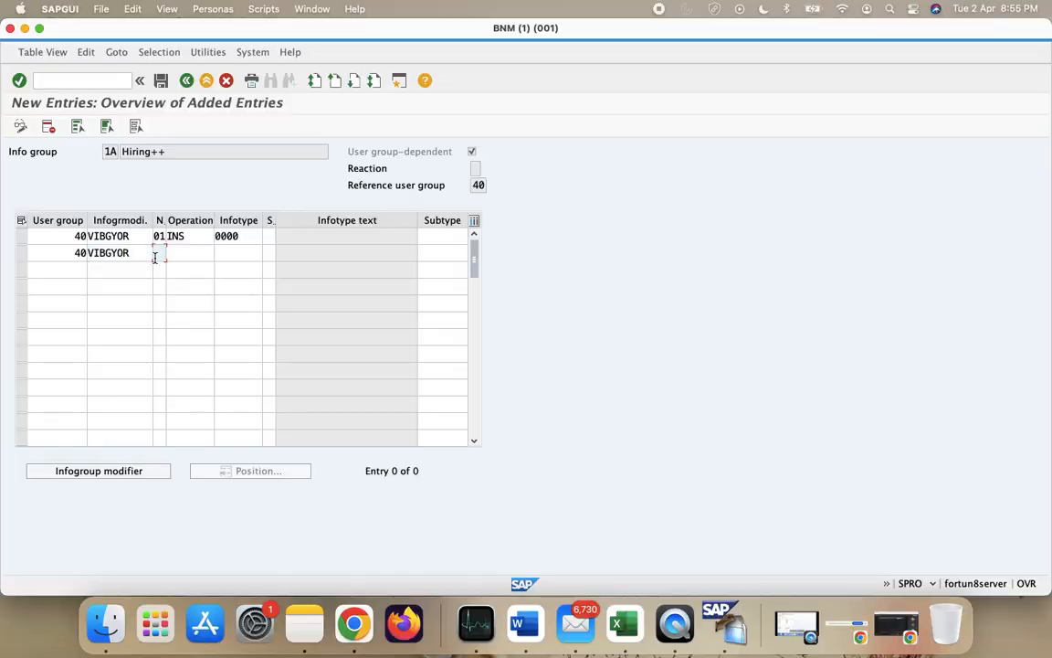
{"action": "type", "text": "02"}
- Set row 02's operation to INS and infotype to 0001, then start row 3 with user group 40
{"action": "left_click", "coordinate": [193, 256]}
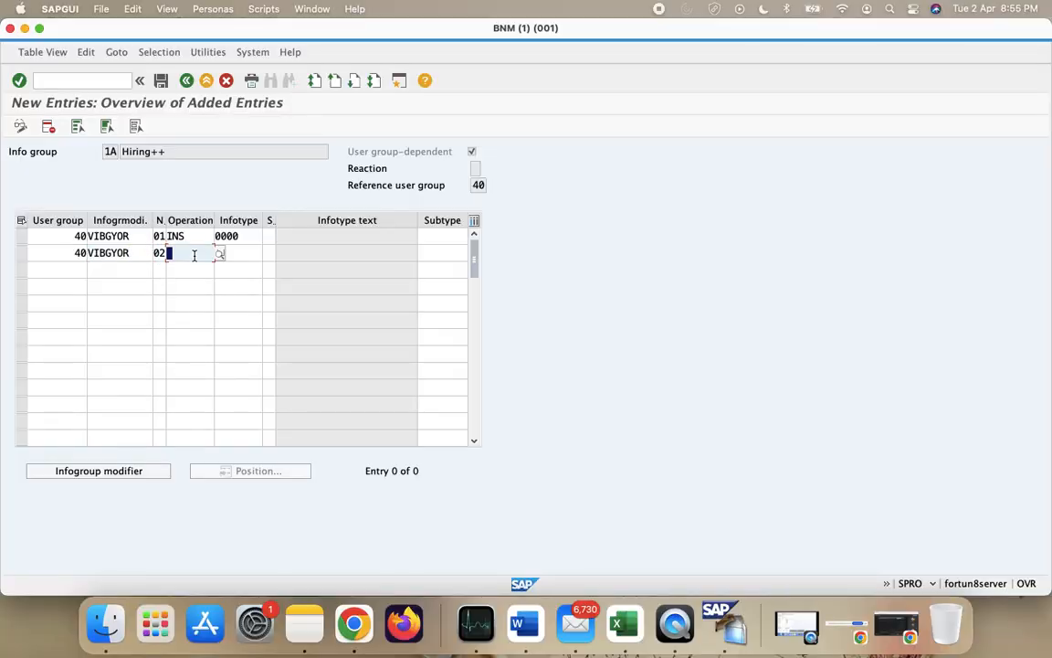
{"action": "type", "text": "INS"}
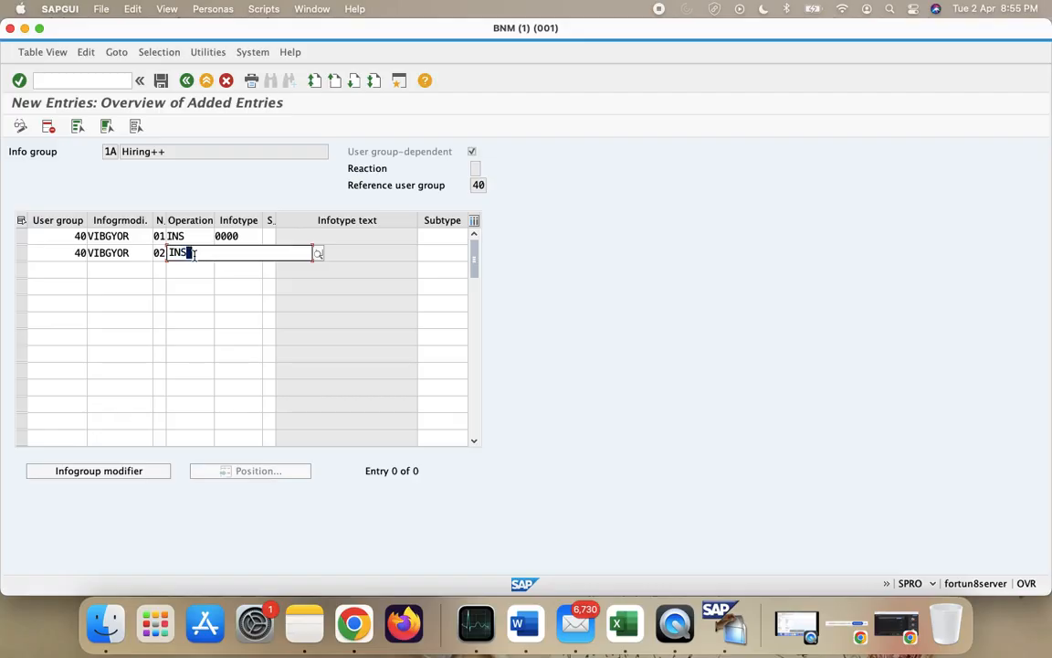
{"action": "left_click", "coordinate": [189, 270]}
{"action": "left_click", "coordinate": [246, 253]}
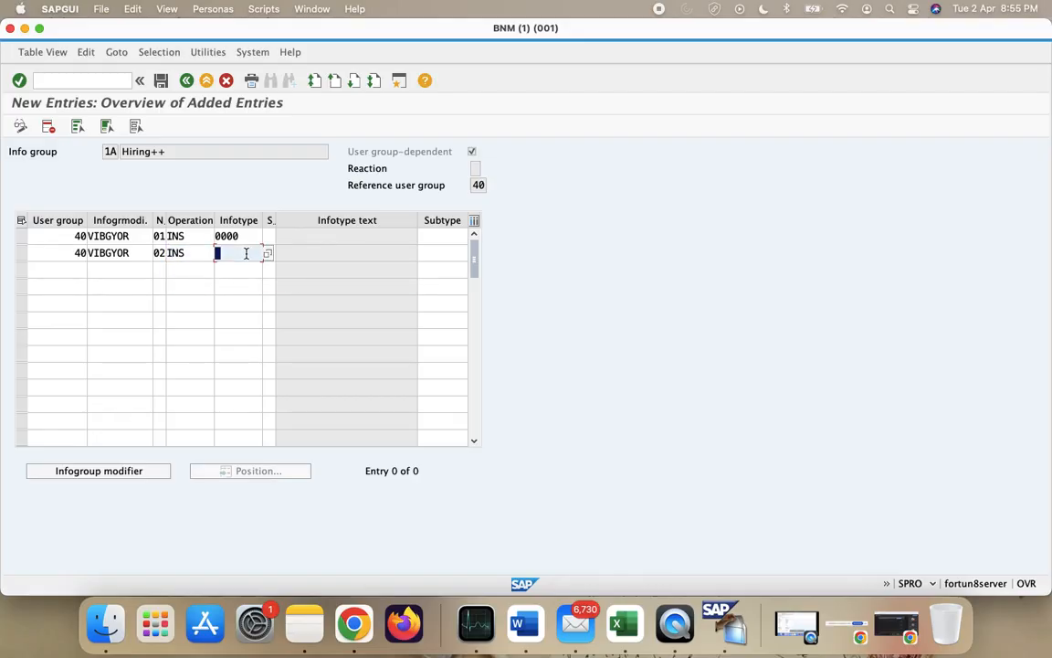
{"action": "type", "text": "0001"}
{"action": "left_click", "coordinate": [268, 253]}
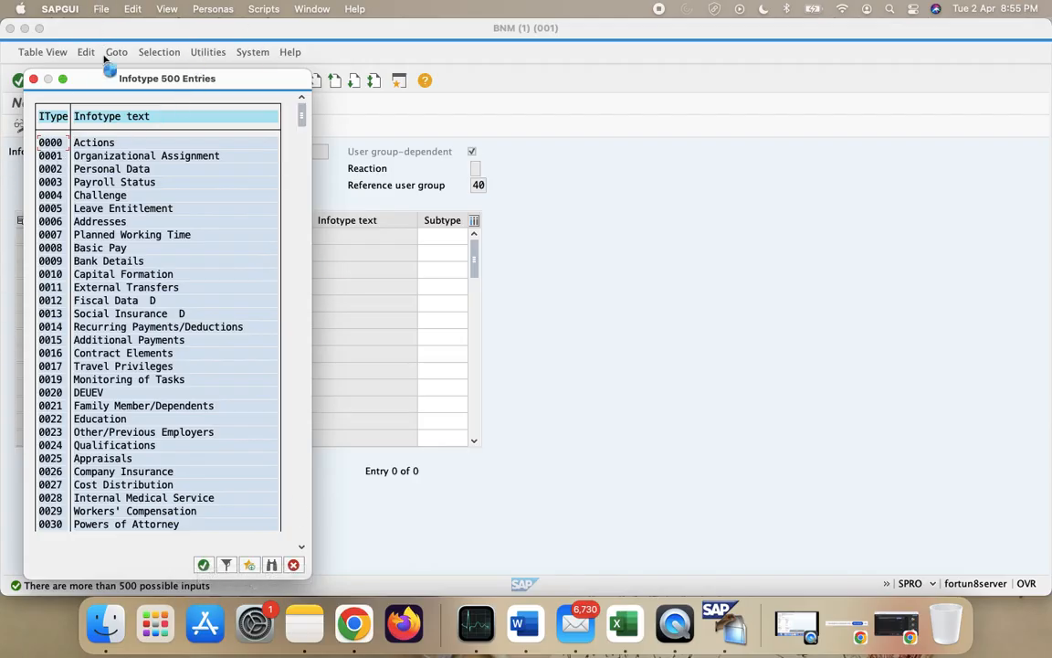
{"action": "double_click", "coordinate": [123, 157]}
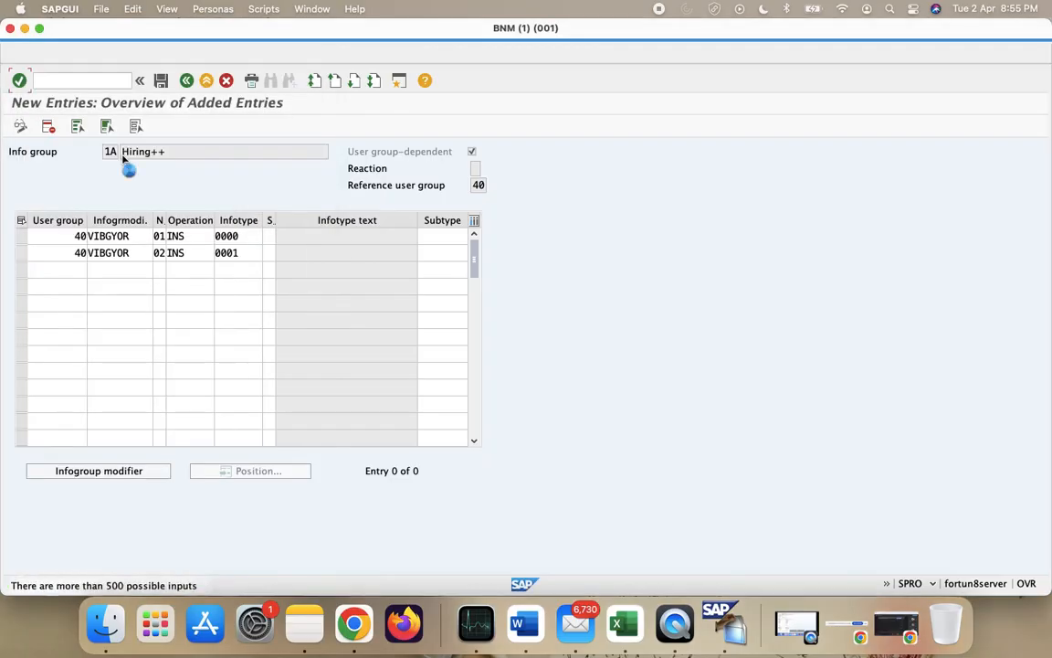
{"action": "left_click", "coordinate": [58, 272]}
{"action": "type", "text": "40"}
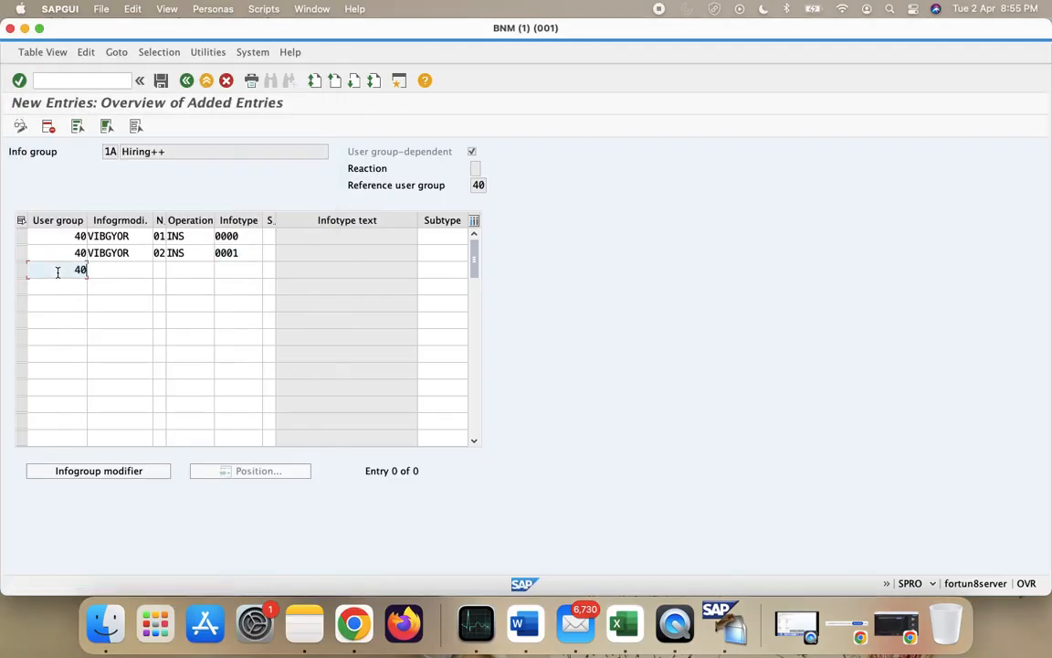
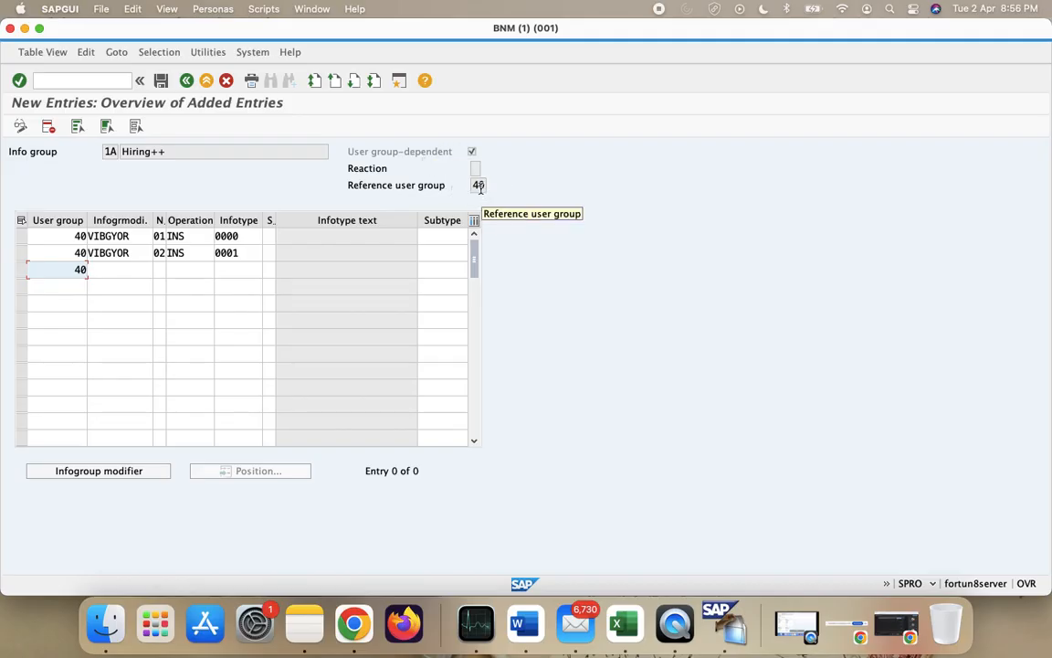
- Enter sequence number 02 and infotype 0002 in the third row
{"action": "left_click", "coordinate": [50, 236]}
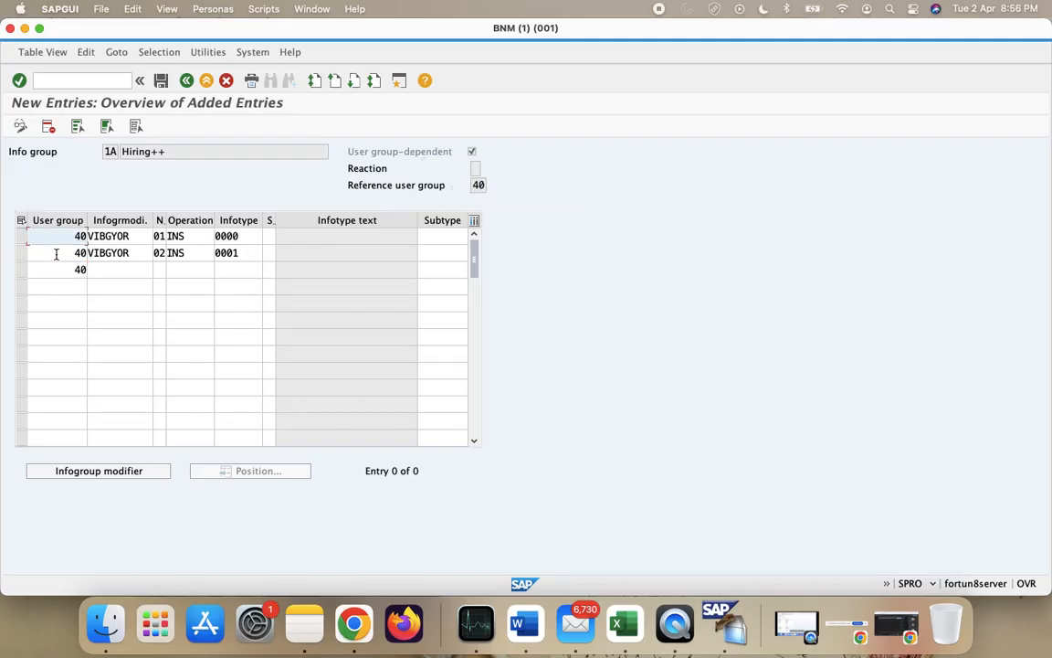
{"action": "left_click", "coordinate": [57, 254]}
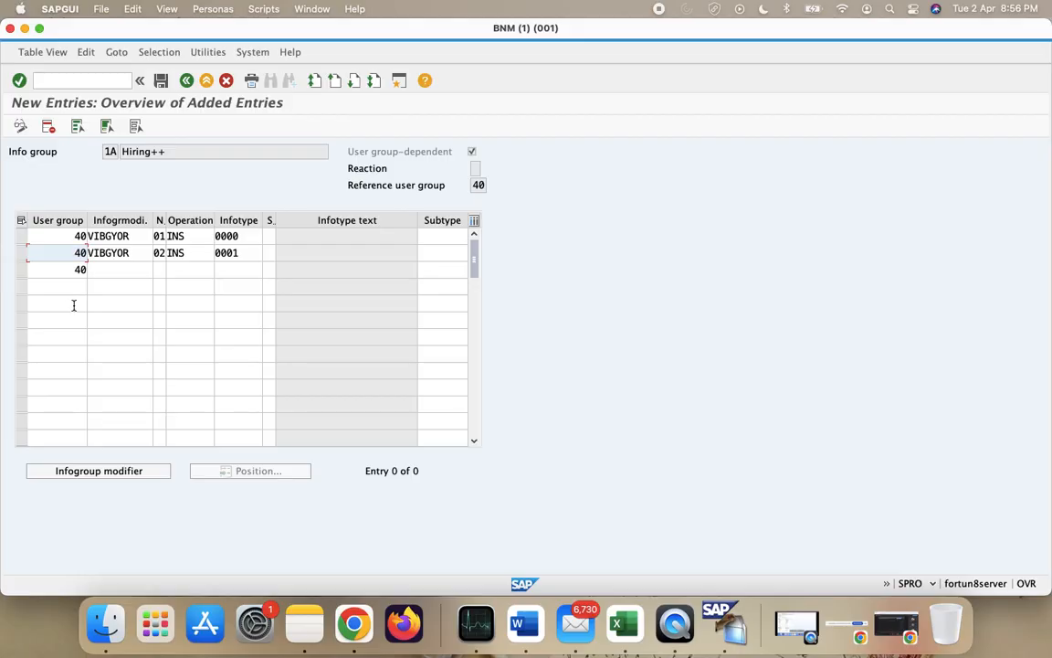
{"action": "left_click", "coordinate": [58, 269]}
{"action": "left_click", "coordinate": [113, 265]}
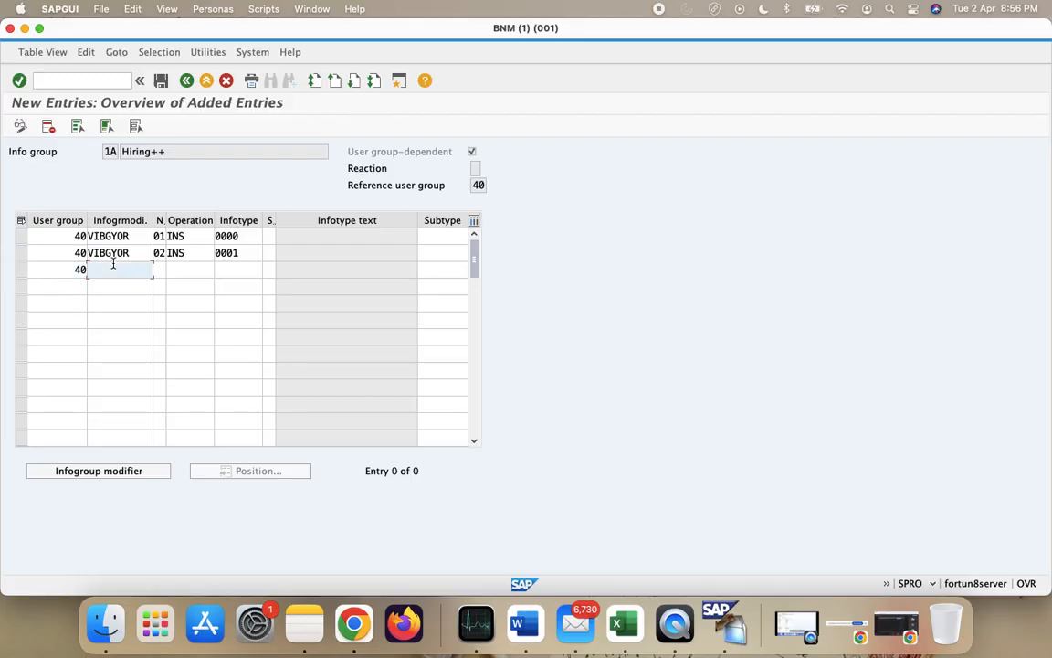
{"action": "left_click", "coordinate": [160, 239]}
{"action": "left_click", "coordinate": [163, 259]}
{"action": "left_click", "coordinate": [163, 269]}
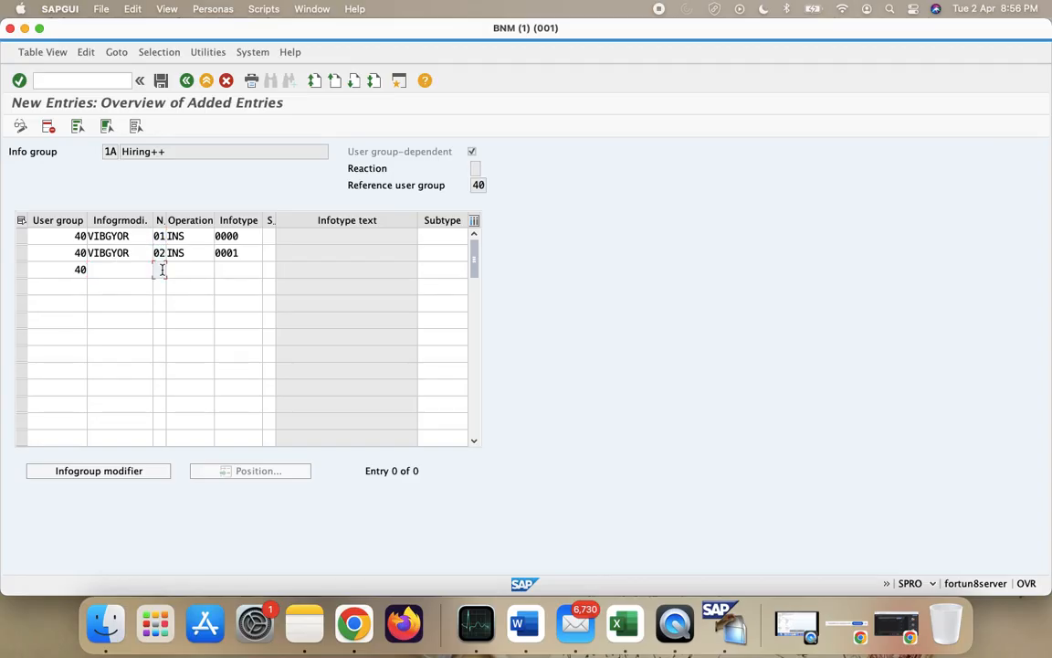
{"action": "type", "text": "02"}
{"action": "left_click", "coordinate": [237, 269]}
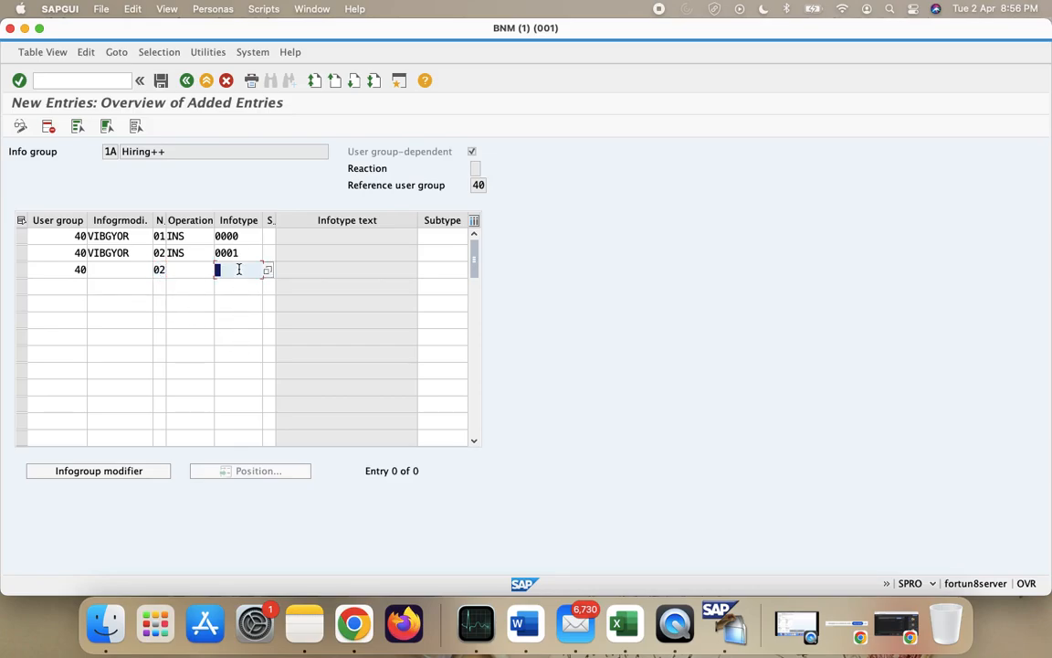
{"action": "type", "text": "000"}
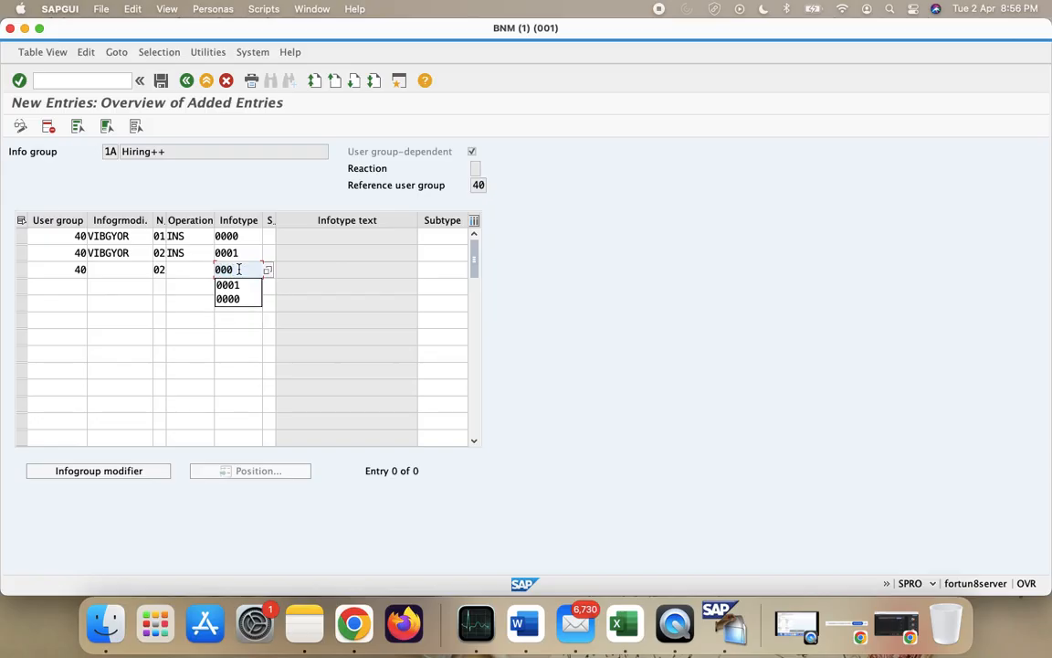
{"action": "type", "text": "2"}
- Give row 3 modifier VIBGYOR and operation INS, then save, which triggers a duplicate-key error
{"action": "left_click", "coordinate": [109, 270]}
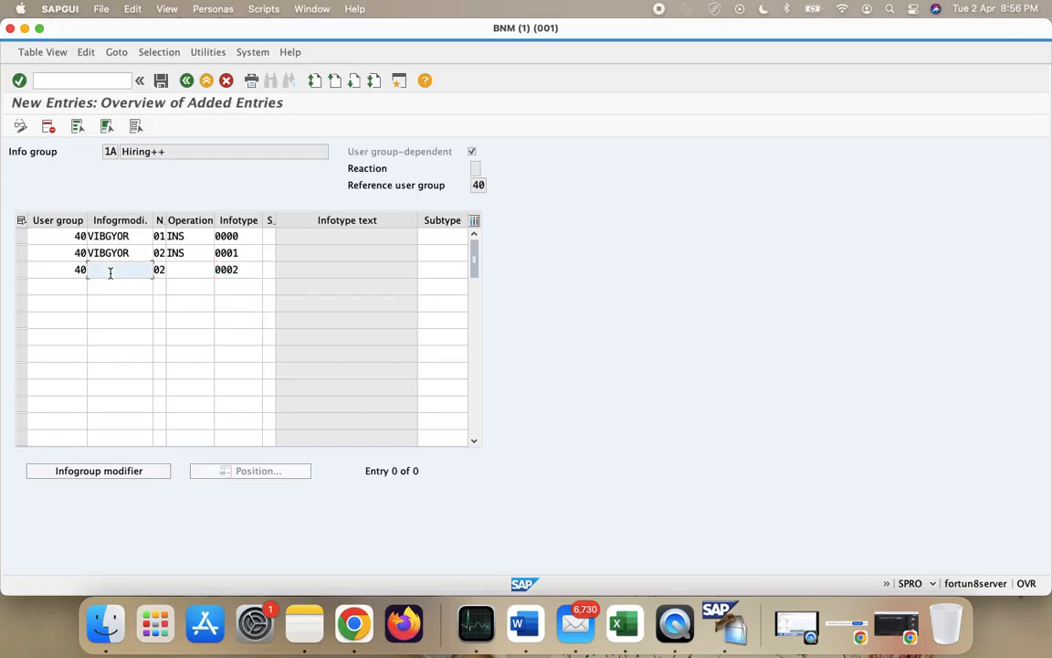
{"action": "type", "text": "VIBG"}
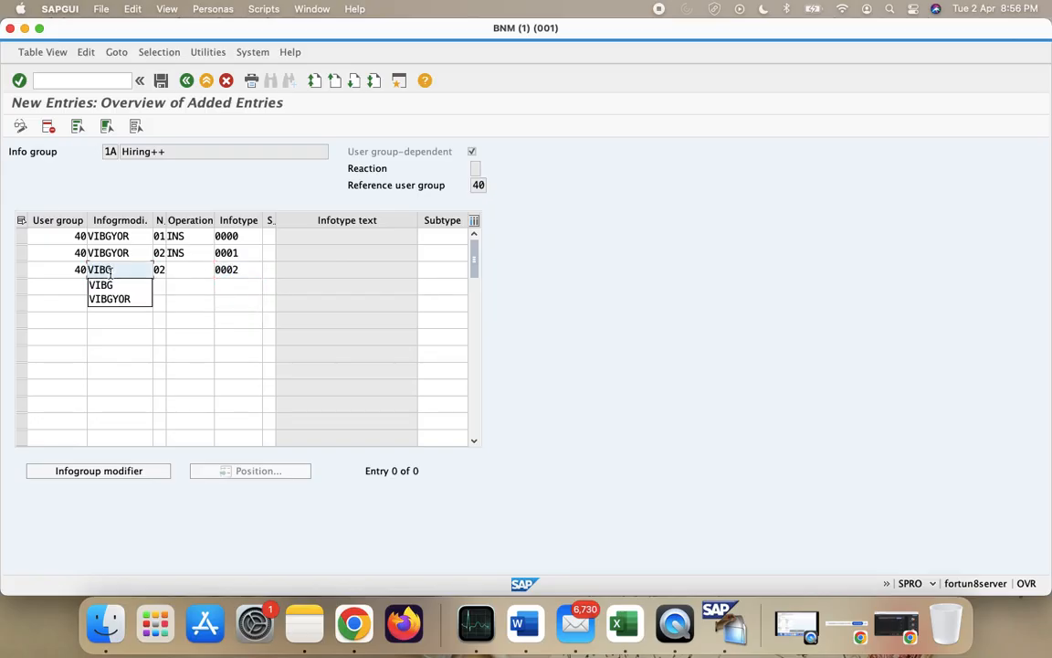
{"action": "type", "text": "YOR"}
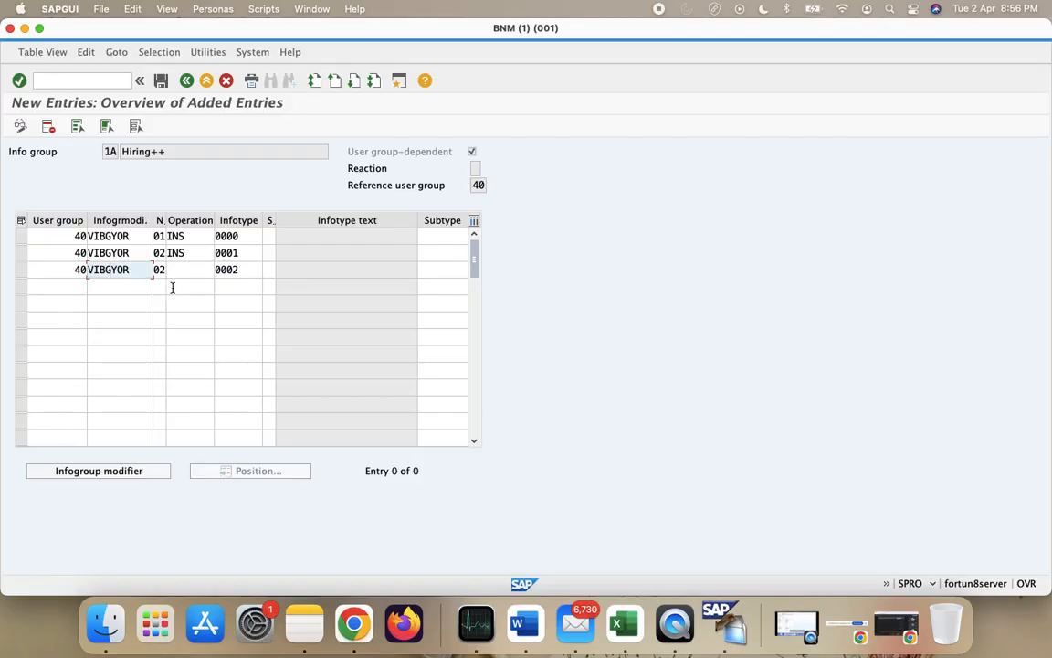
{"action": "left_click", "coordinate": [187, 267]}
{"action": "type", "text": "INS"}
{"action": "left_click", "coordinate": [206, 286]}
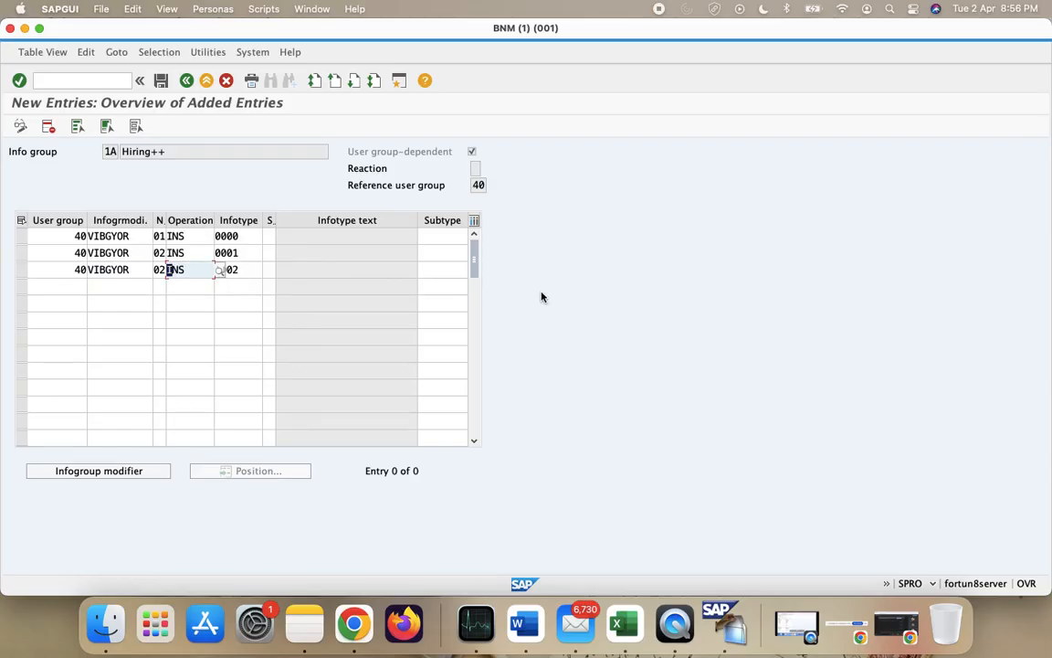
{"action": "left_click", "coordinate": [265, 269]}
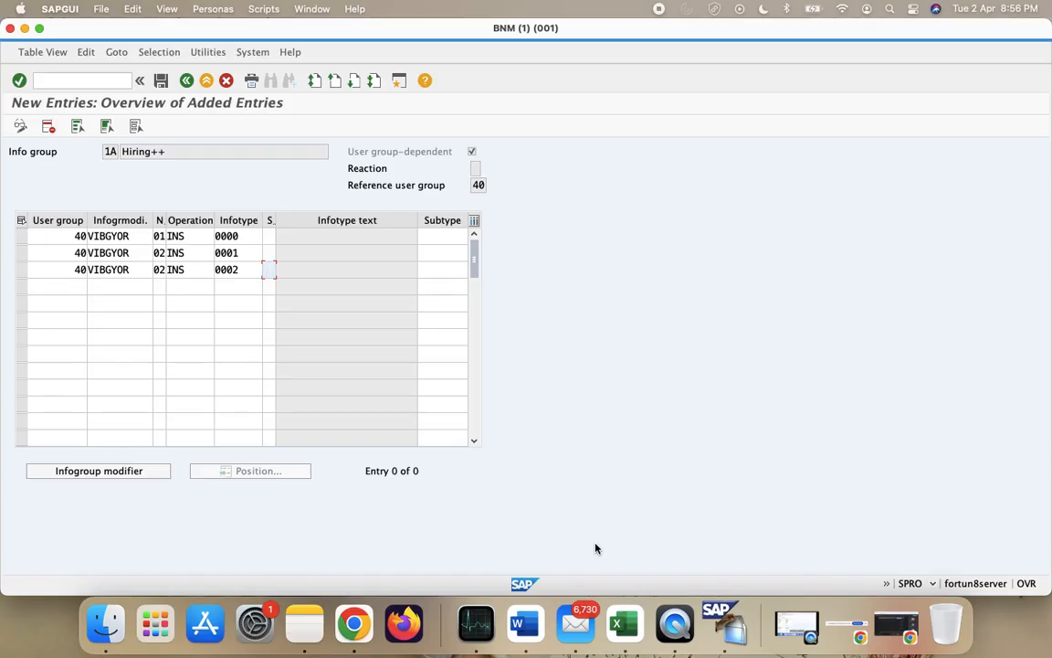
{"action": "left_click", "coordinate": [160, 81]}
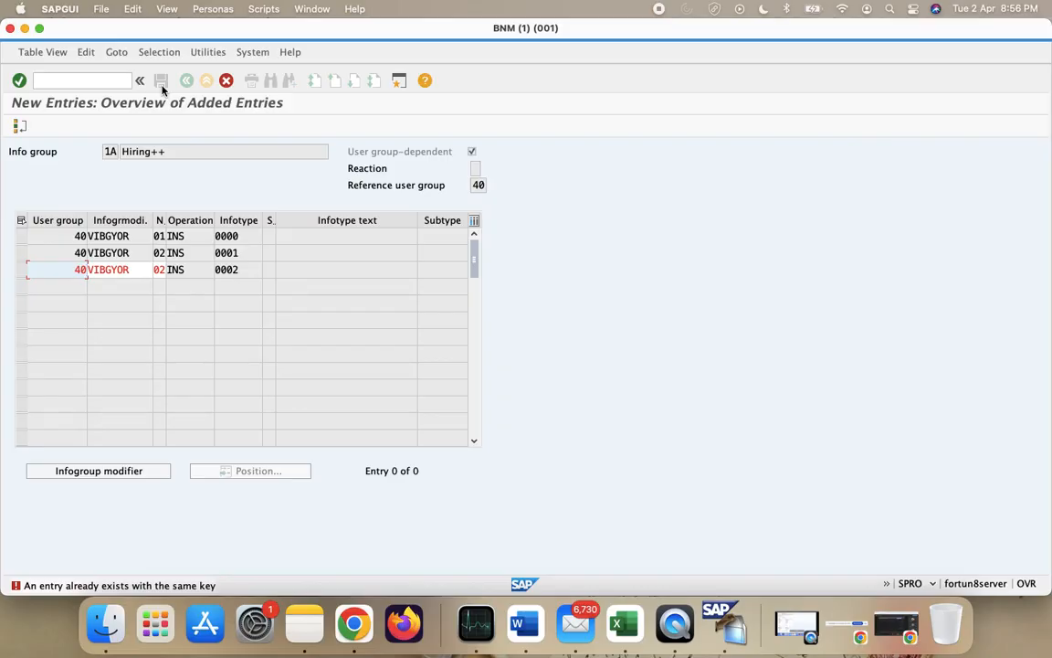
- Change the third entry's sequence number to 03 and save it under the customizing request
{"action": "left_click", "coordinate": [162, 270]}
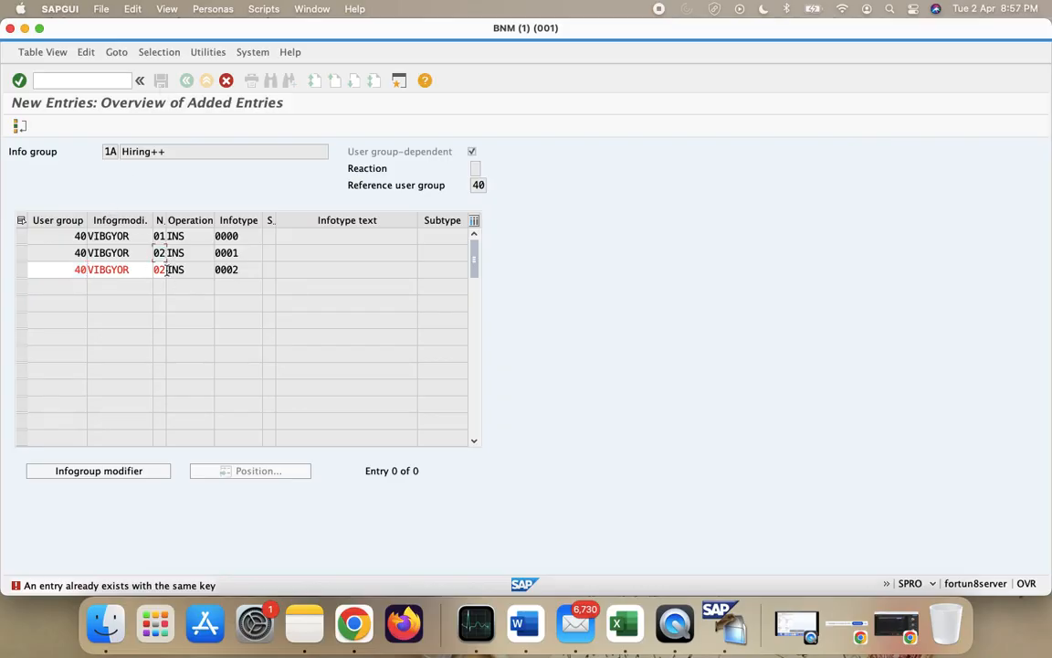
{"action": "type", "text": "03"}
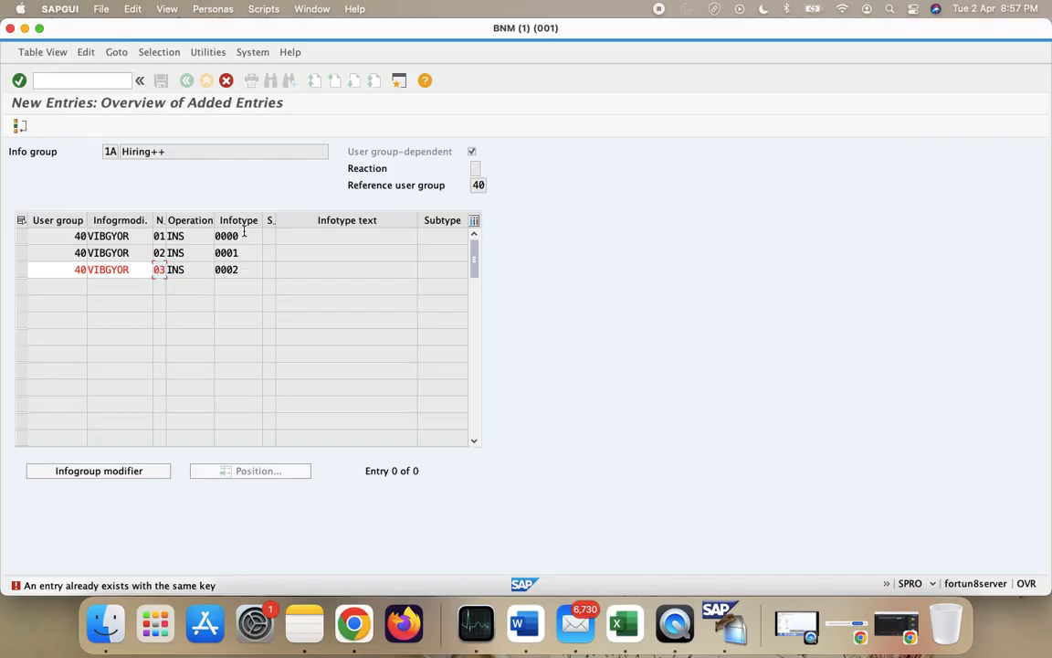
{"action": "key", "text": "Return"}
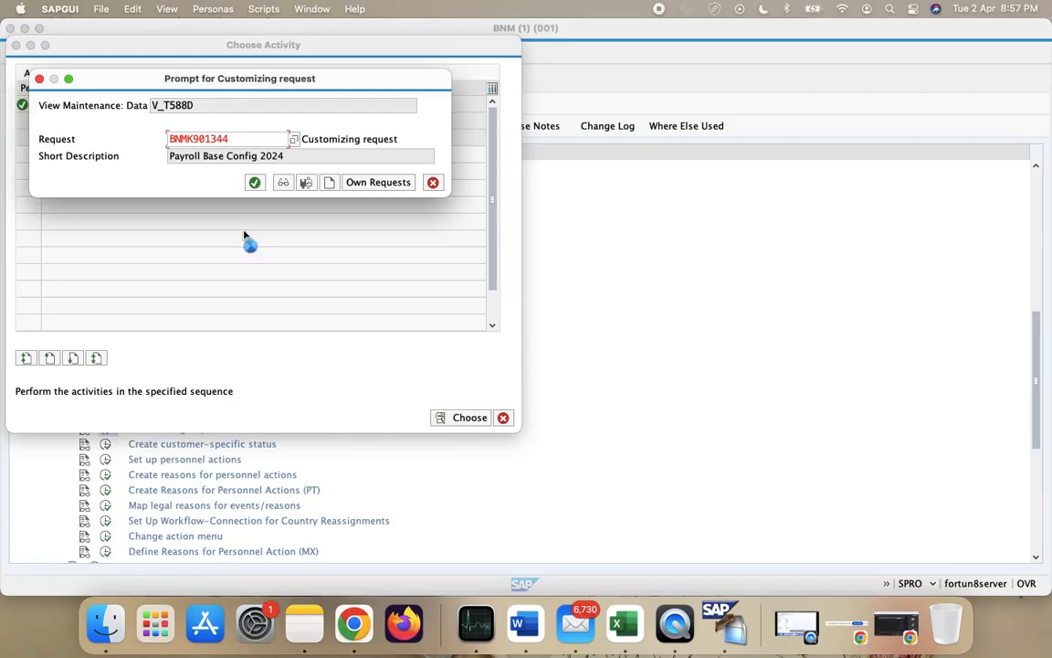
{"action": "left_click", "coordinate": [255, 182]}
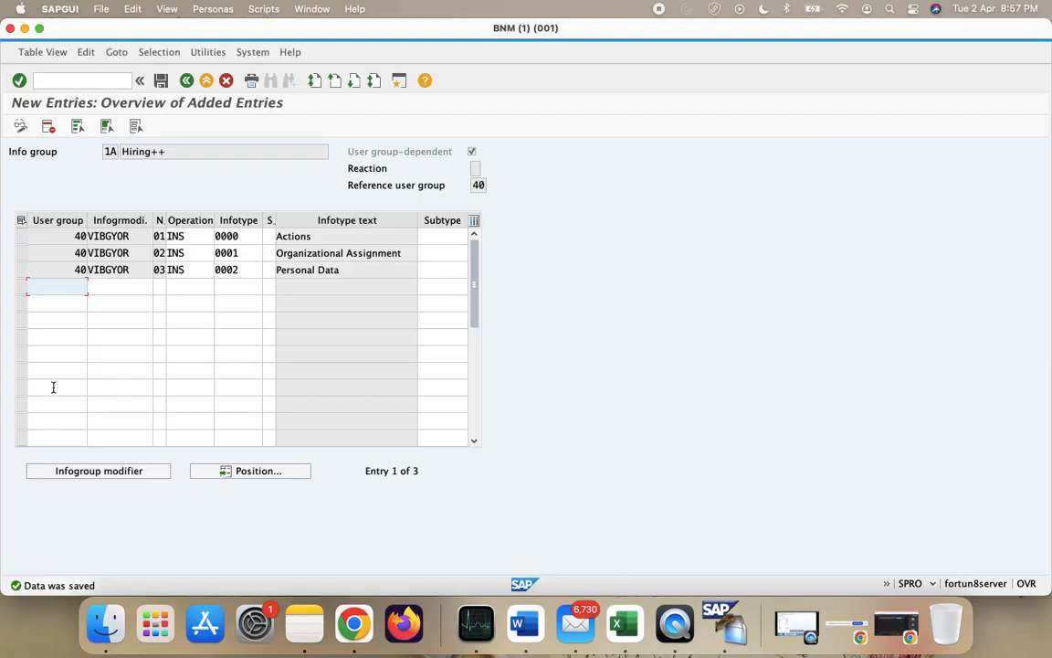
- Enter user group 40, modifier VIBGYOR, sequence 04 and operation INS in a new row
{"action": "type", "text": "40"}
{"action": "key", "text": "Tab"}
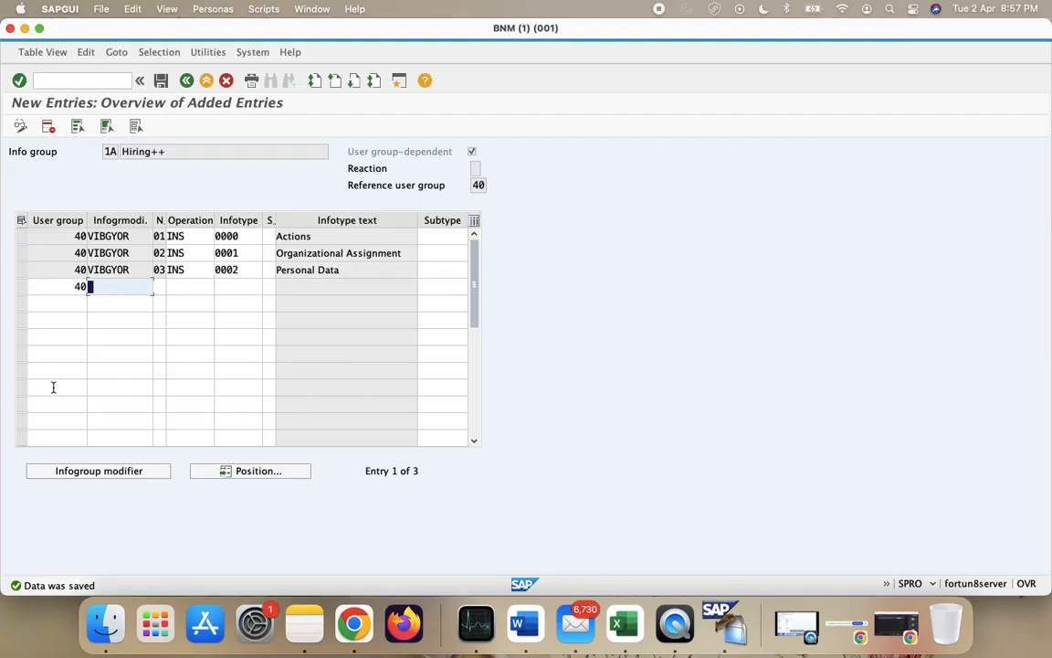
{"action": "type", "text": "VIBGYOR"}
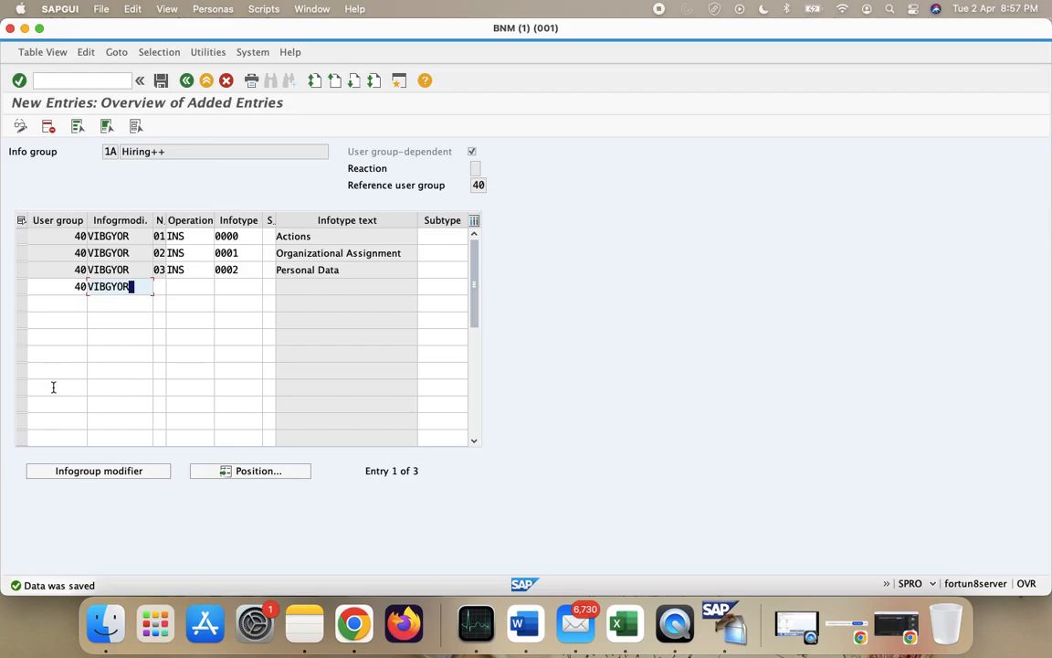
{"action": "key", "text": "Tab"}
{"action": "type", "text": "04"}
{"action": "key", "text": "Tab"}
{"action": "type", "text": "INS"}
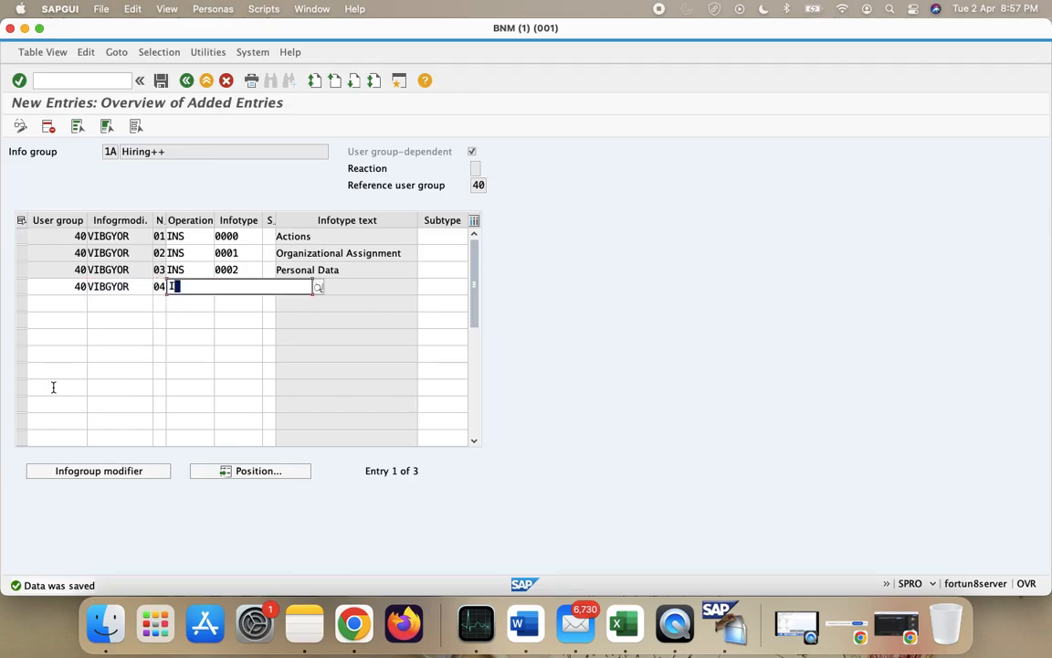
{"action": "key", "text": "Tab"}
- Pick INS Create as the operation and infotype 0006 Addresses for row 4
{"action": "left_click", "coordinate": [206, 286]}
{"action": "left_click", "coordinate": [217, 288]}
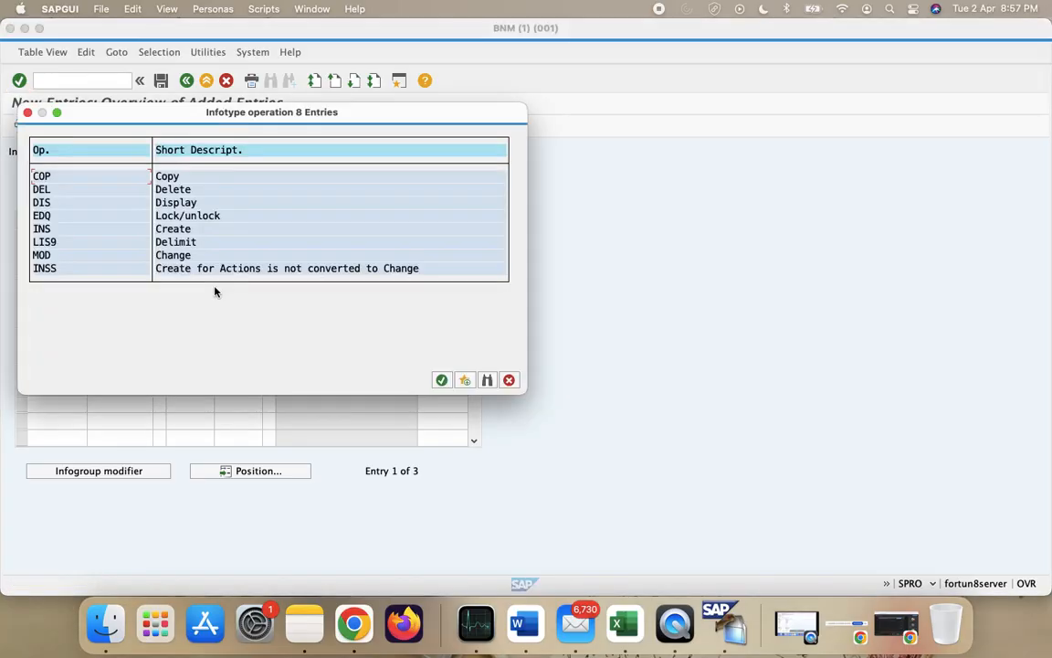
{"action": "double_click", "coordinate": [61, 227]}
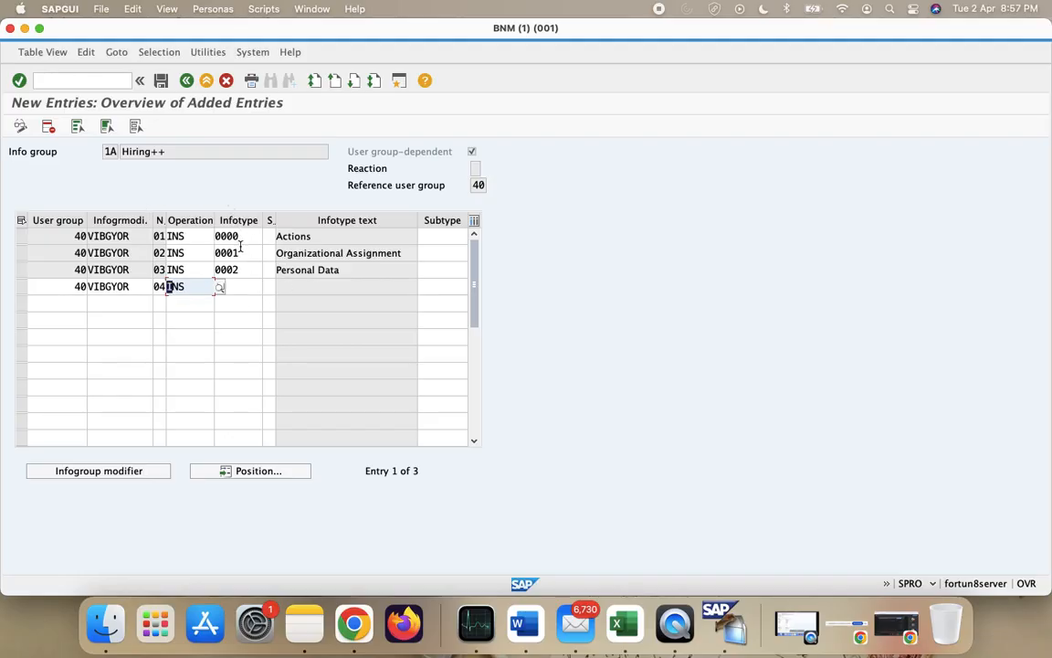
{"action": "left_click", "coordinate": [256, 282]}
{"action": "left_click", "coordinate": [268, 287]}
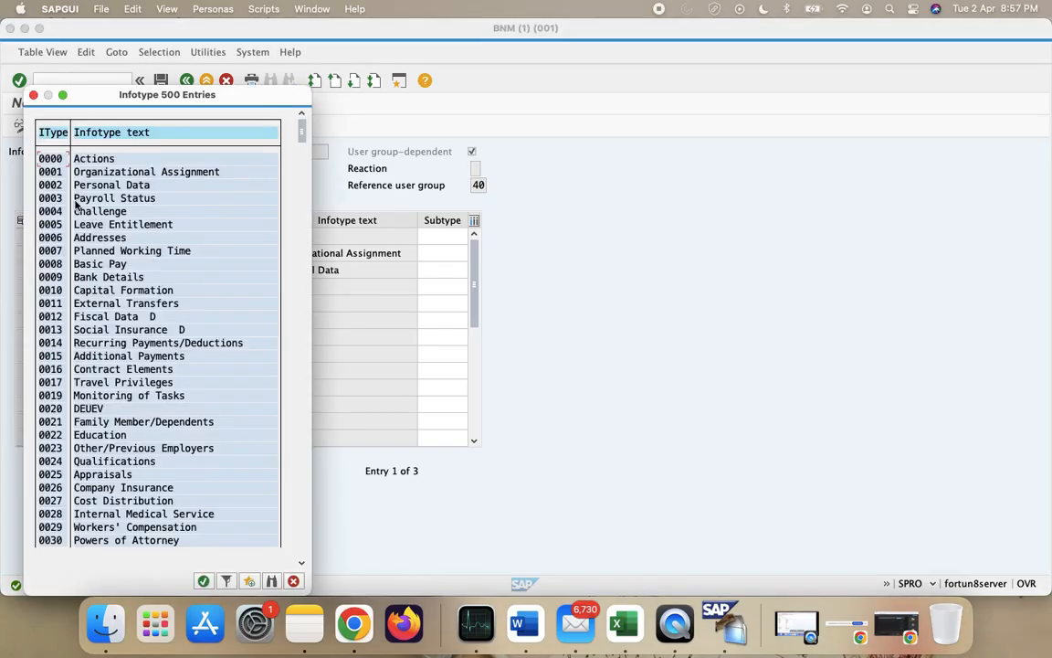
{"action": "double_click", "coordinate": [47, 237]}
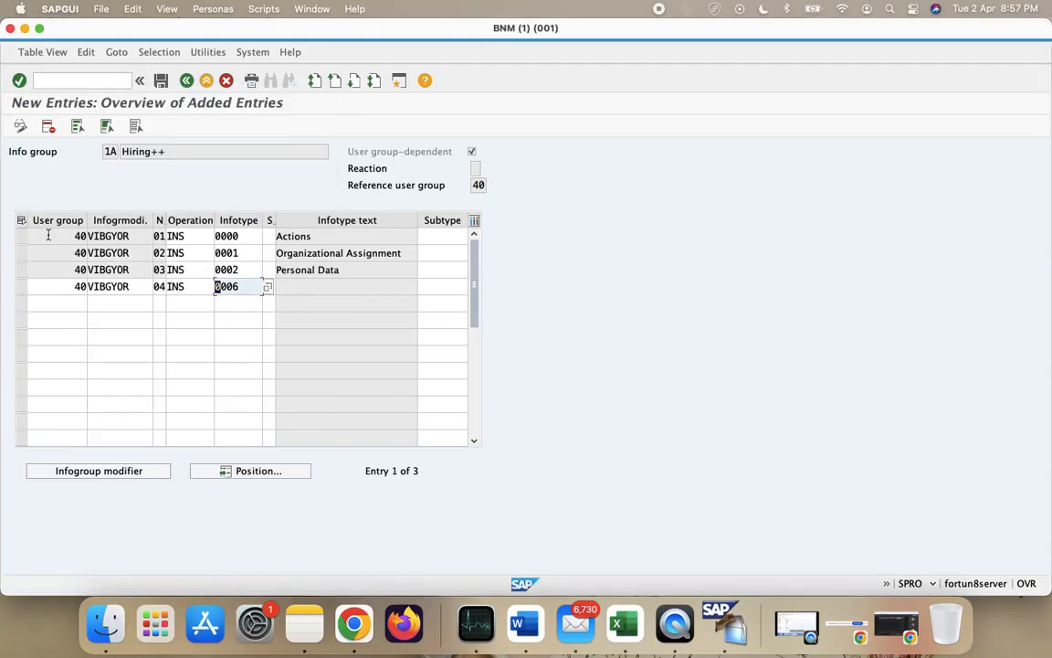
- Start the fifth row with user group 40 and modifier VIBGYOR
{"action": "left_click", "coordinate": [70, 317]}
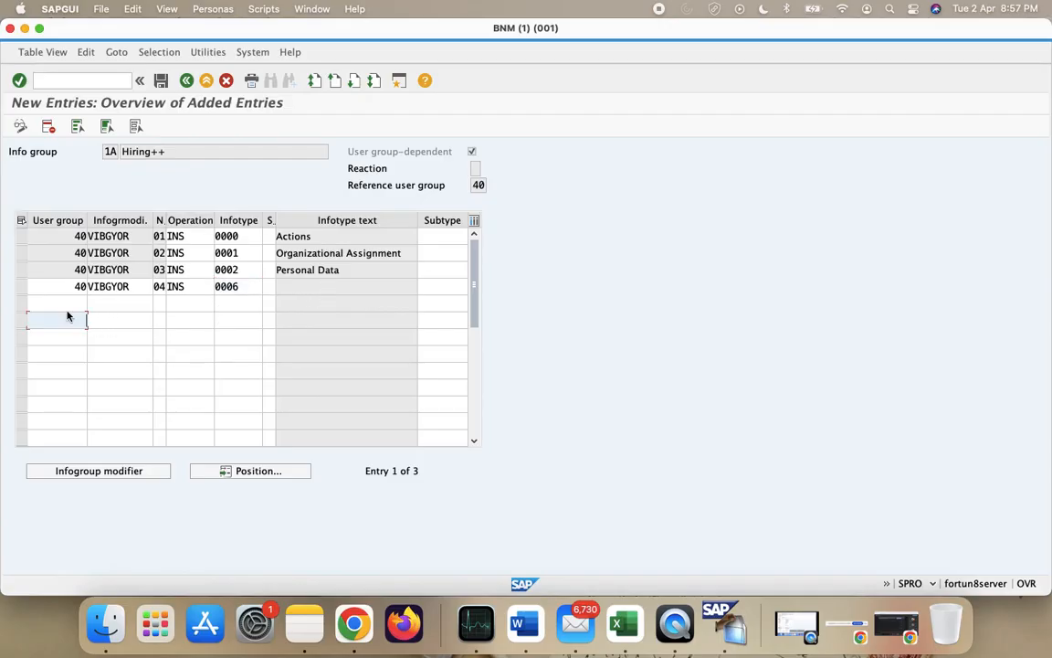
{"action": "left_click", "coordinate": [64, 291]}
{"action": "left_click", "coordinate": [70, 301]}
{"action": "type", "text": "49"}
{"action": "key", "text": "BackSpace"}
{"action": "type", "text": "0"}
{"action": "key", "text": "Tab"}
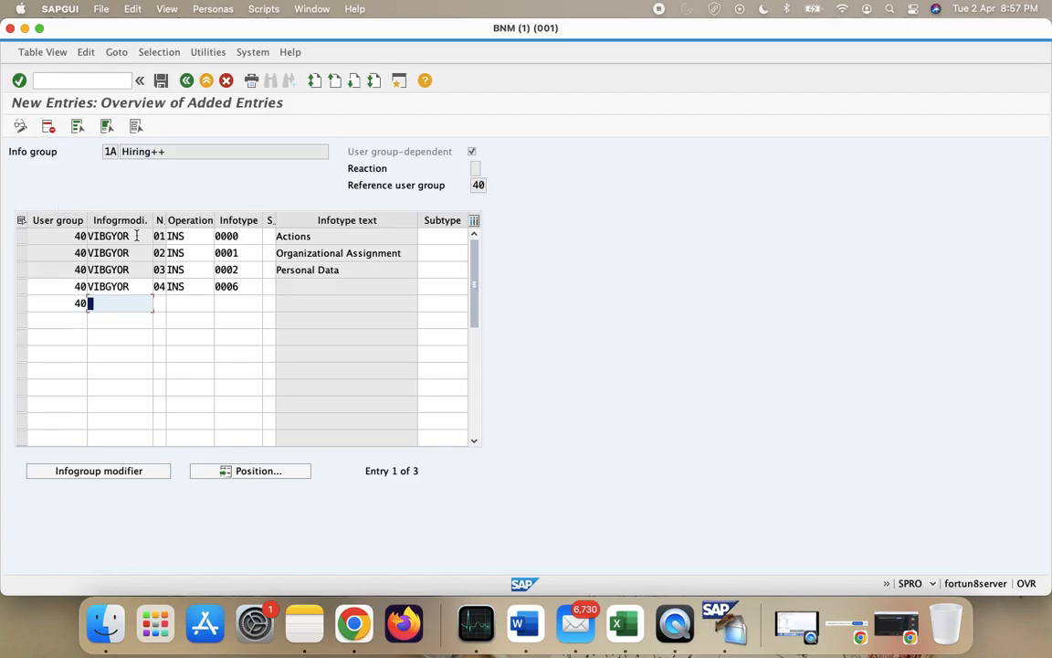
{"action": "type", "text": "VIBG"}
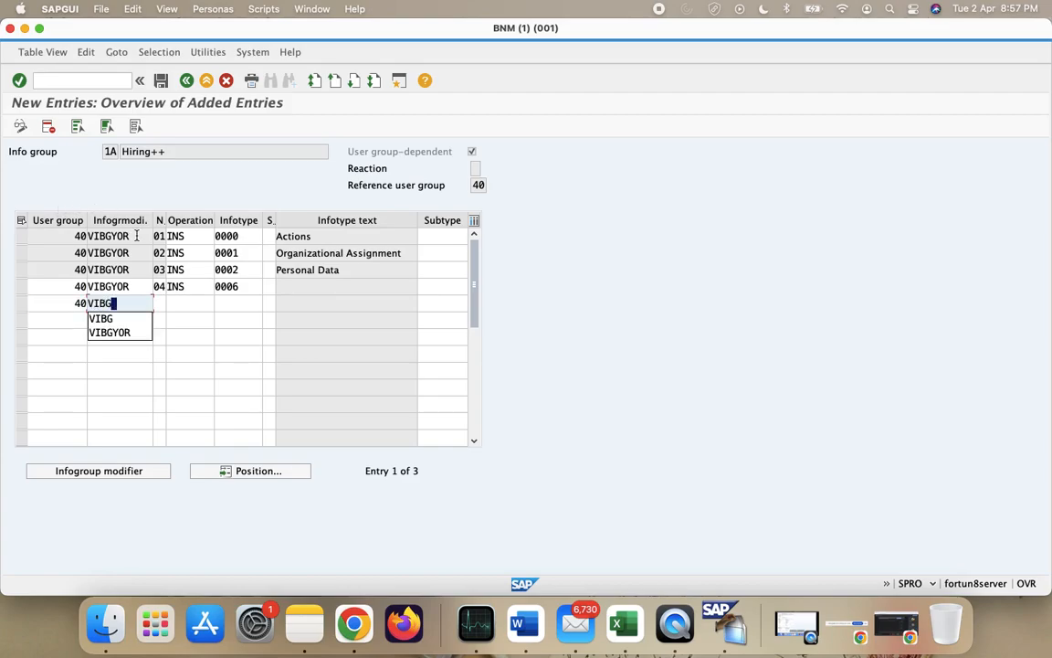
{"action": "type", "text": "YOR"}
{"action": "left_click", "coordinate": [161, 302]}
- Give row 5 sequence 05, operation INS and infotype 0007
{"action": "type", "text": "05"}
{"action": "key", "text": "Tab"}
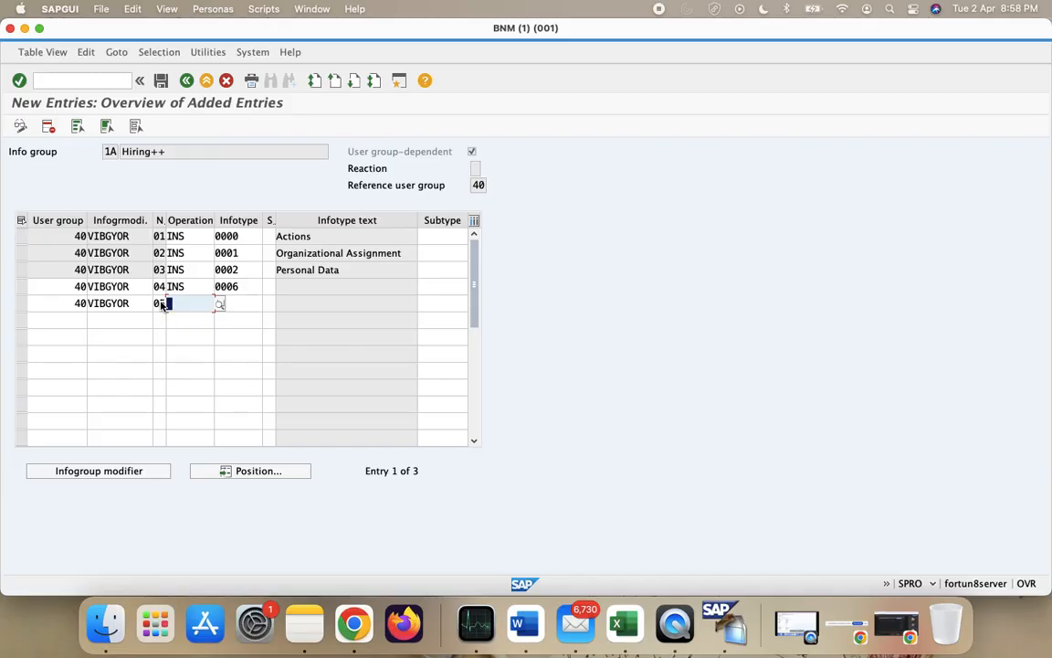
{"action": "type", "text": "INS"}
{"action": "key", "text": "Return"}
{"action": "left_click", "coordinate": [239, 302]}
{"action": "type", "text": "000"}
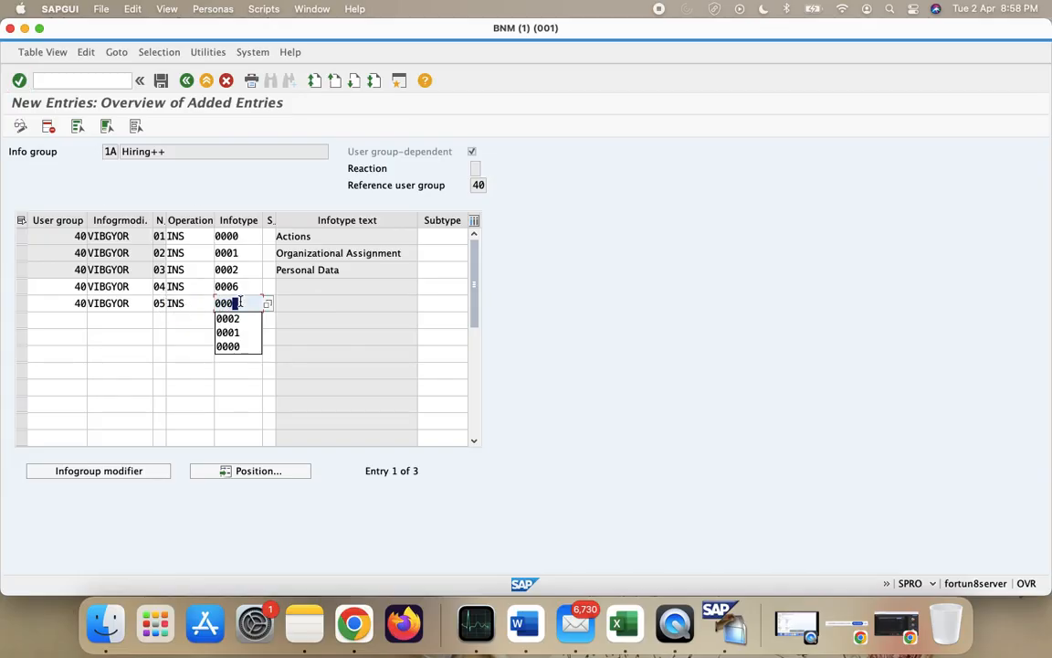
{"action": "type", "text": "7"}
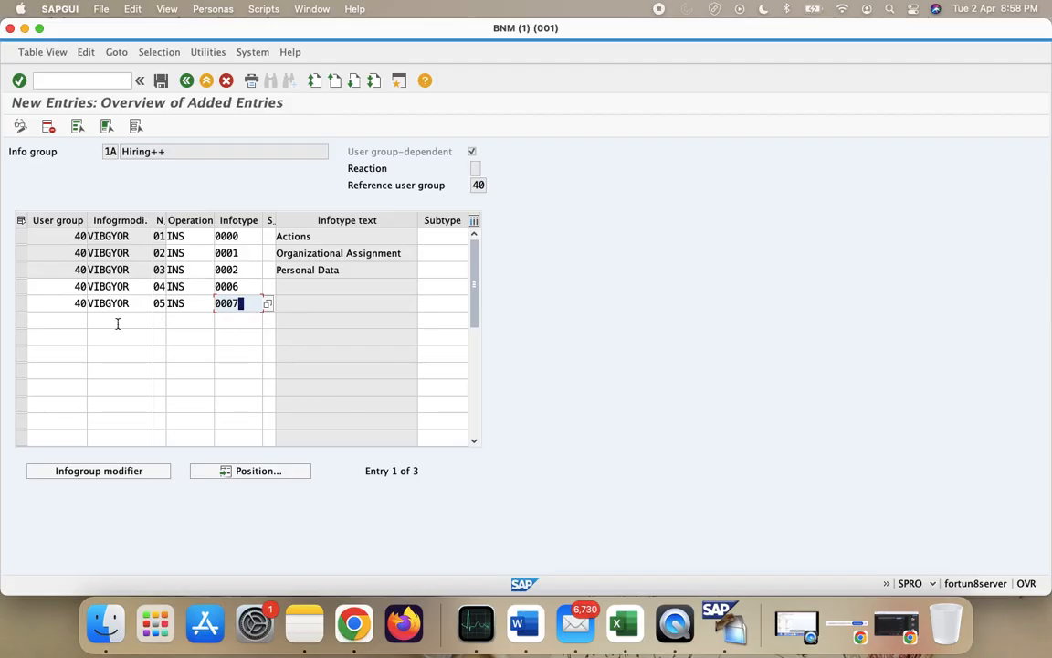
{"action": "left_click", "coordinate": [81, 319]}
- Start row 6 with user group 40, copying modifier VIBGYOR from the row above
{"action": "type", "text": "40"}
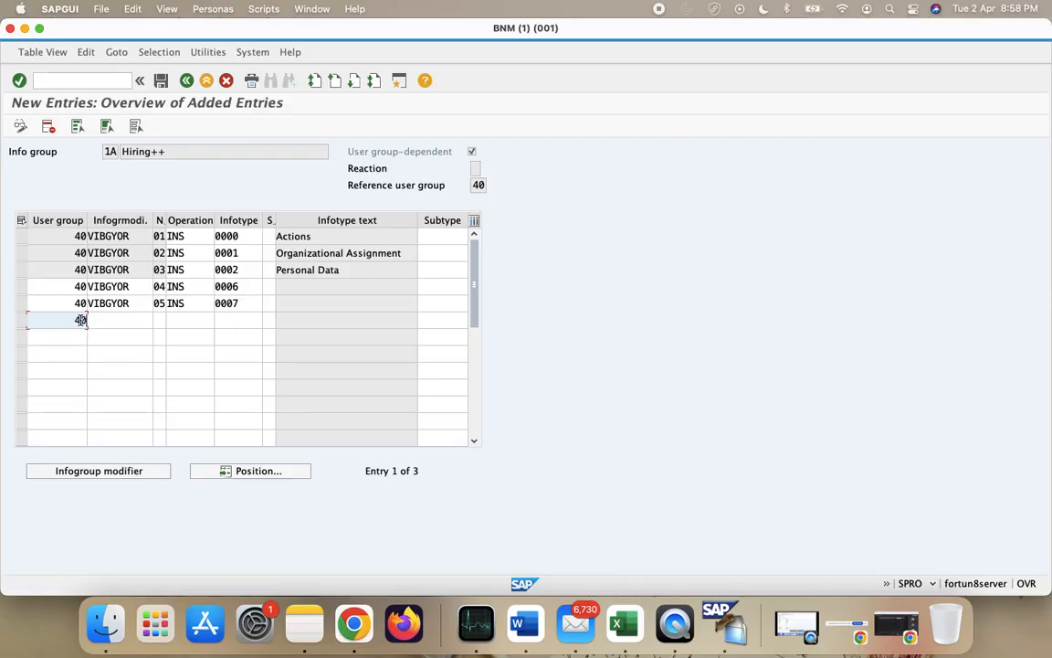
{"action": "key", "text": "Tab"}
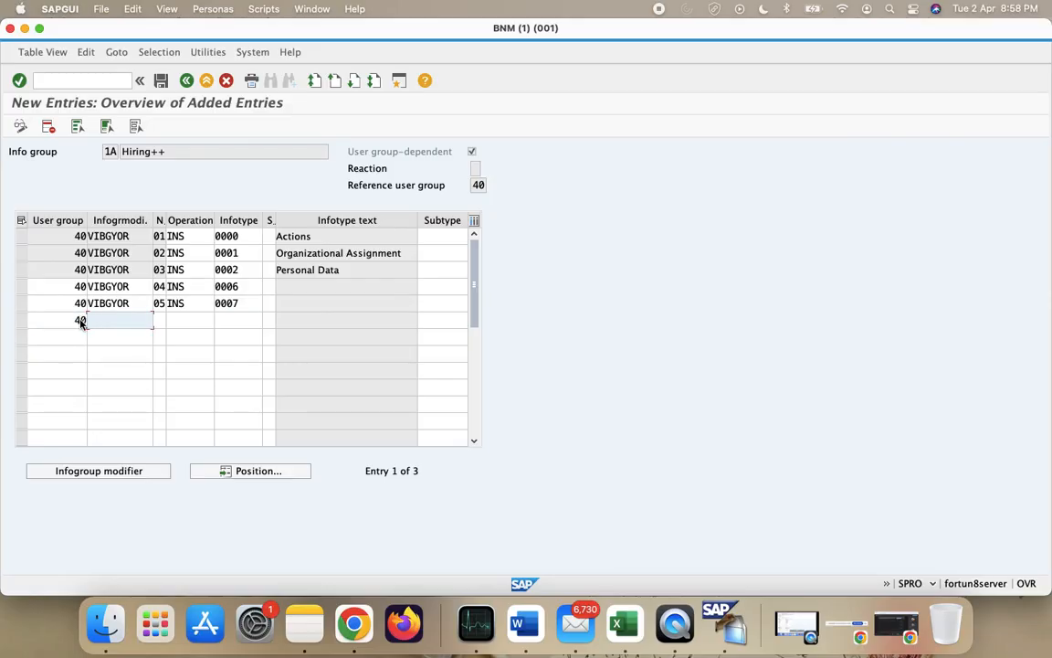
{"action": "key", "text": "Up"}
{"action": "key", "text": "super+c"}
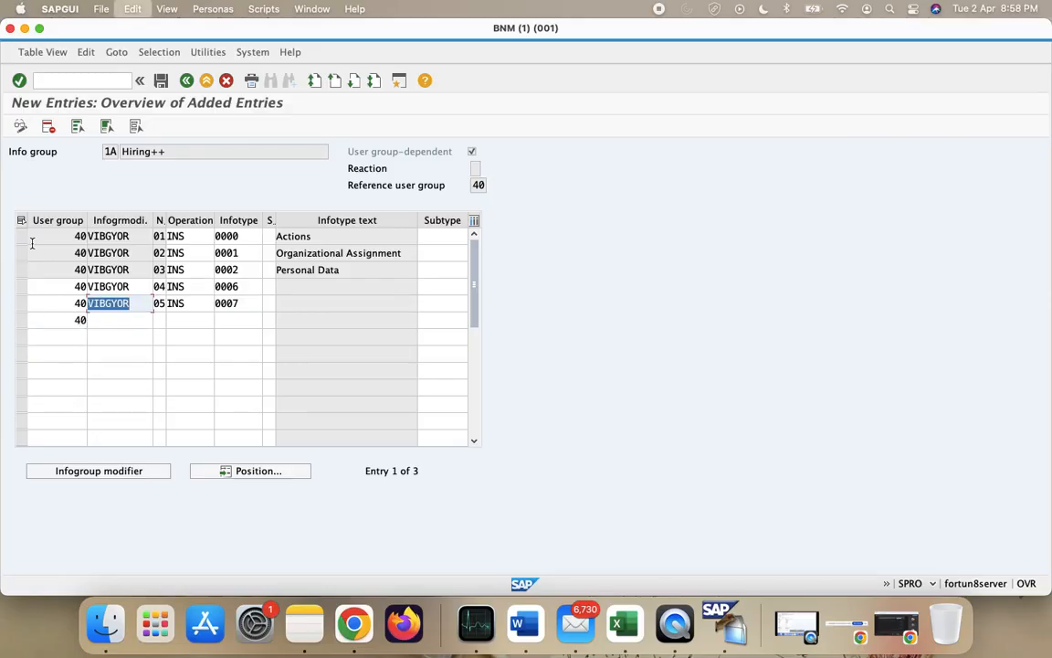
{"action": "left_click", "coordinate": [91, 319]}
{"action": "key", "text": "super+v"}
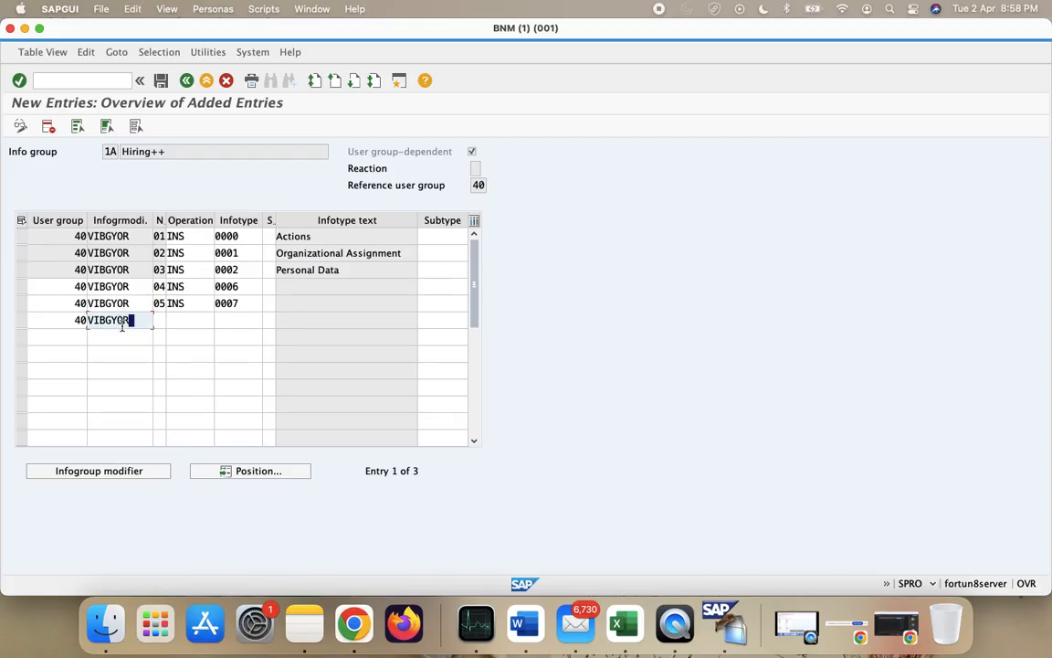
{"action": "left_click", "coordinate": [158, 318]}
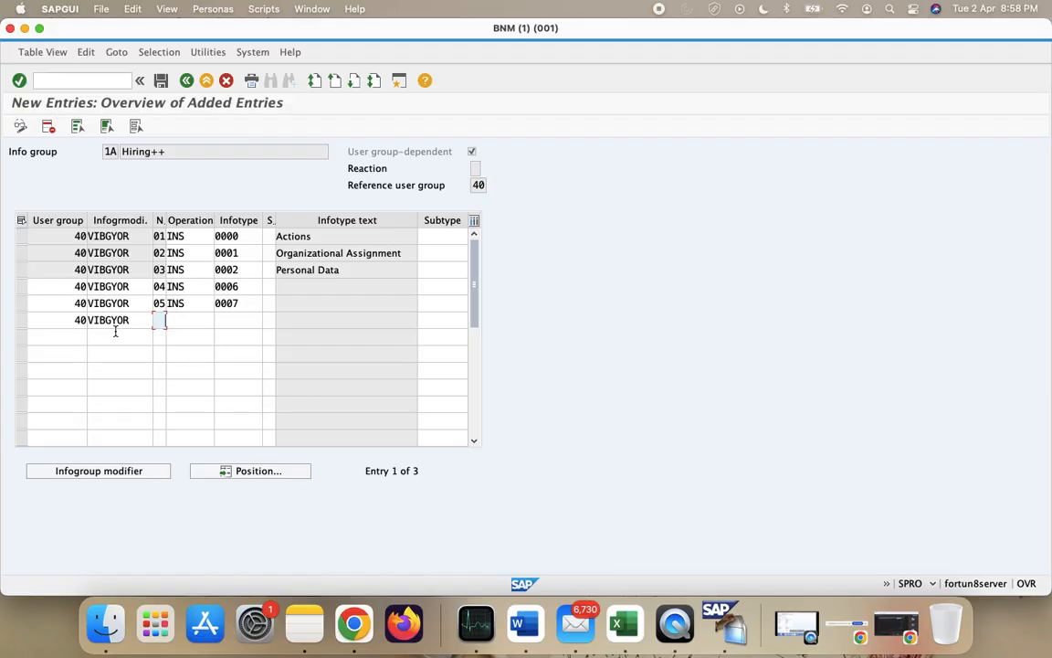
- Give row 6 sequence 06, operation INS and infotype 0008
{"action": "type", "text": "06"}
{"action": "left_click", "coordinate": [178, 325]}
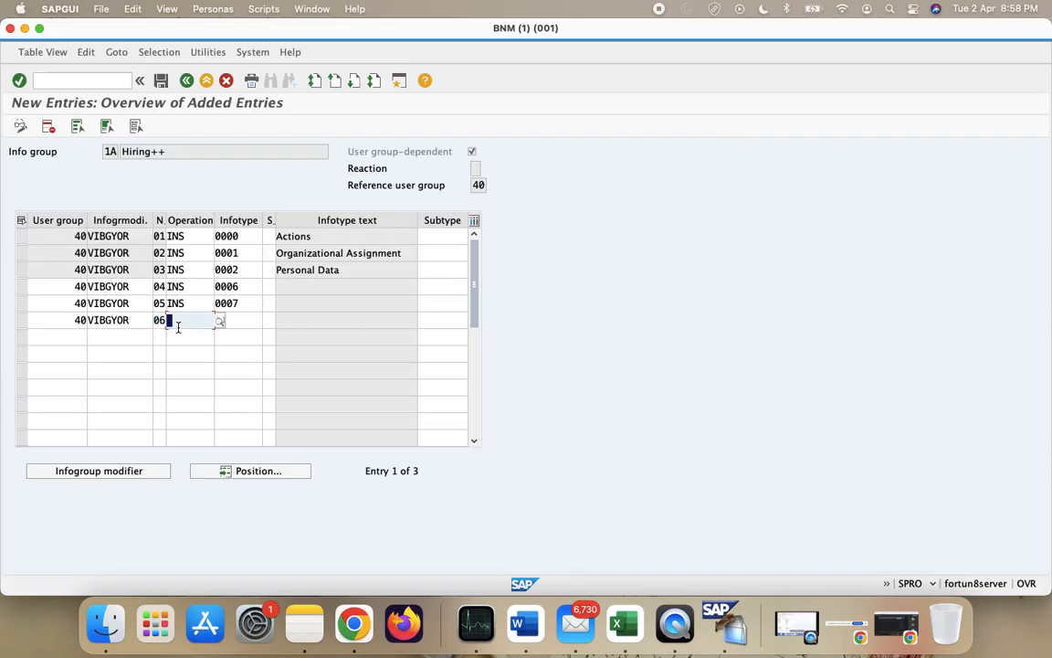
{"action": "type", "text": "INS"}
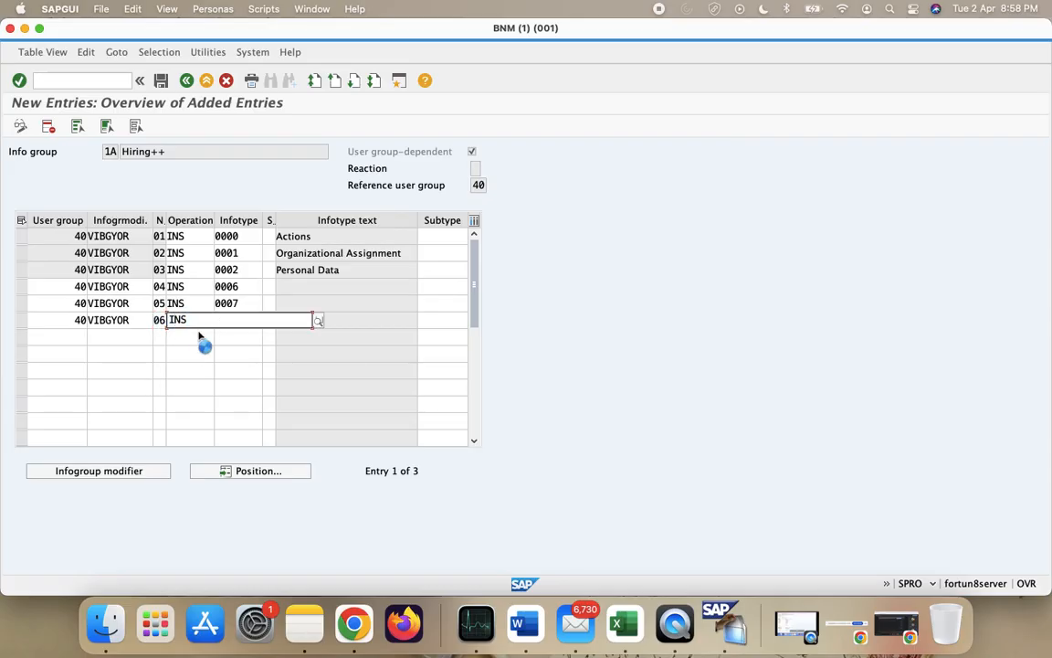
{"action": "left_click", "coordinate": [194, 336]}
{"action": "left_click", "coordinate": [235, 316]}
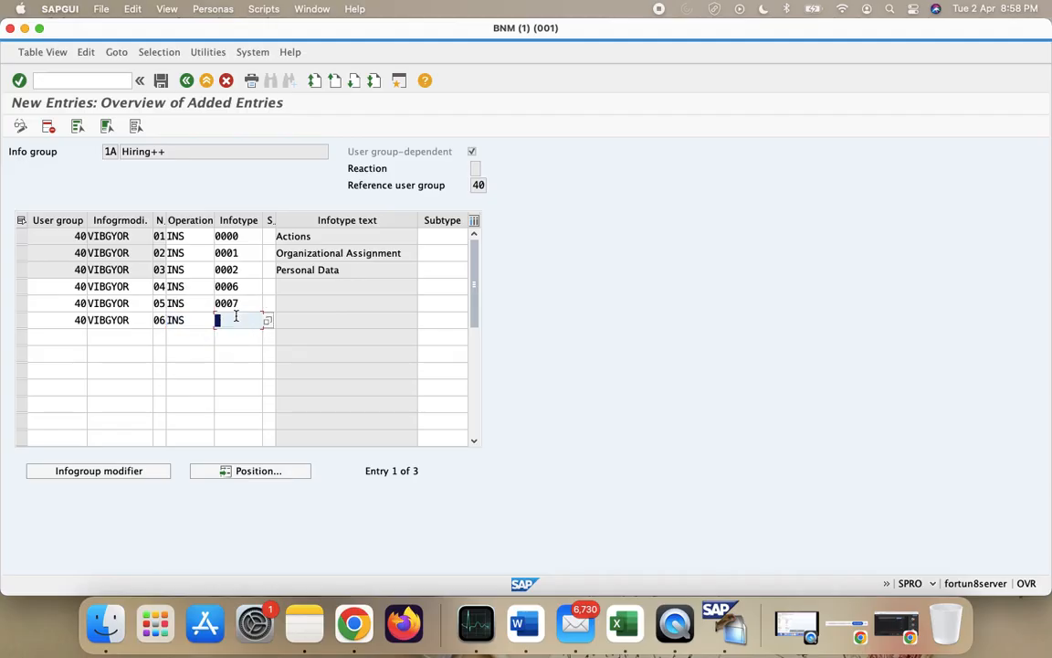
{"action": "type", "text": "000"}
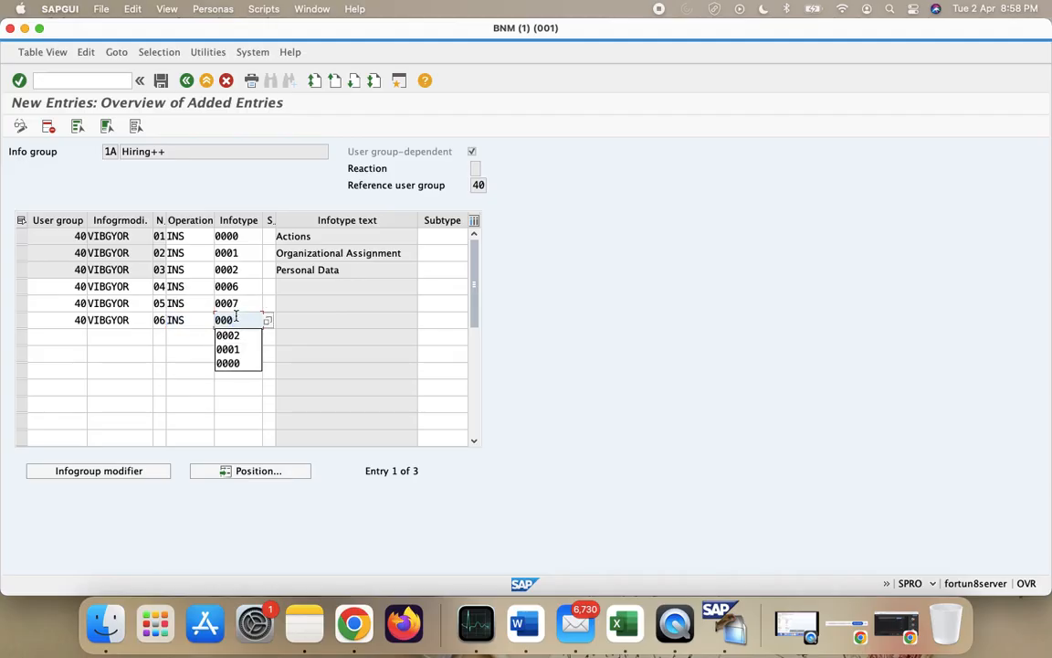
{"action": "type", "text": "8"}
{"action": "left_click", "coordinate": [82, 344]}
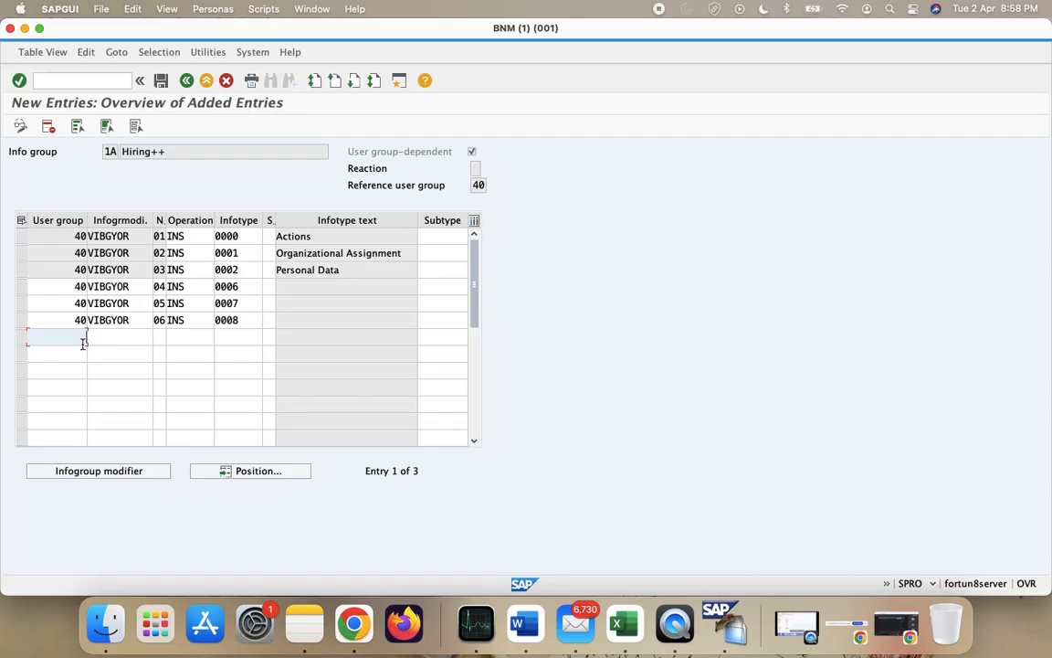
- Fill row 7 with user group 40, VIBGYOR, sequence 07 and operation INS
{"action": "type", "text": "40"}
{"action": "key", "text": "Tab"}
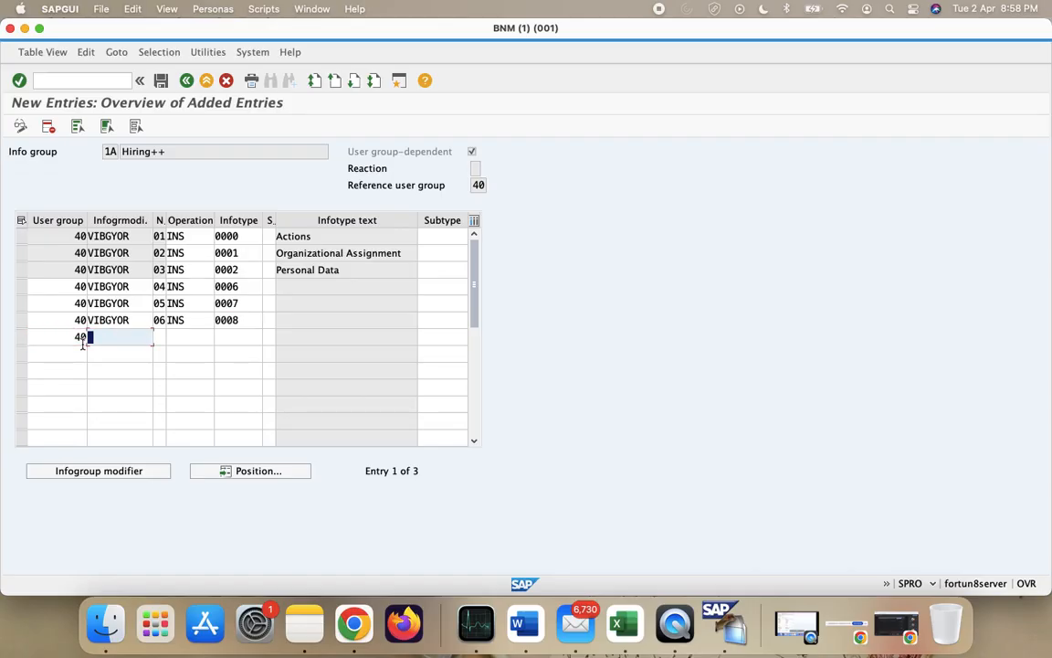
{"action": "type", "text": "VIBGYOR"}
{"action": "key", "text": "Tab"}
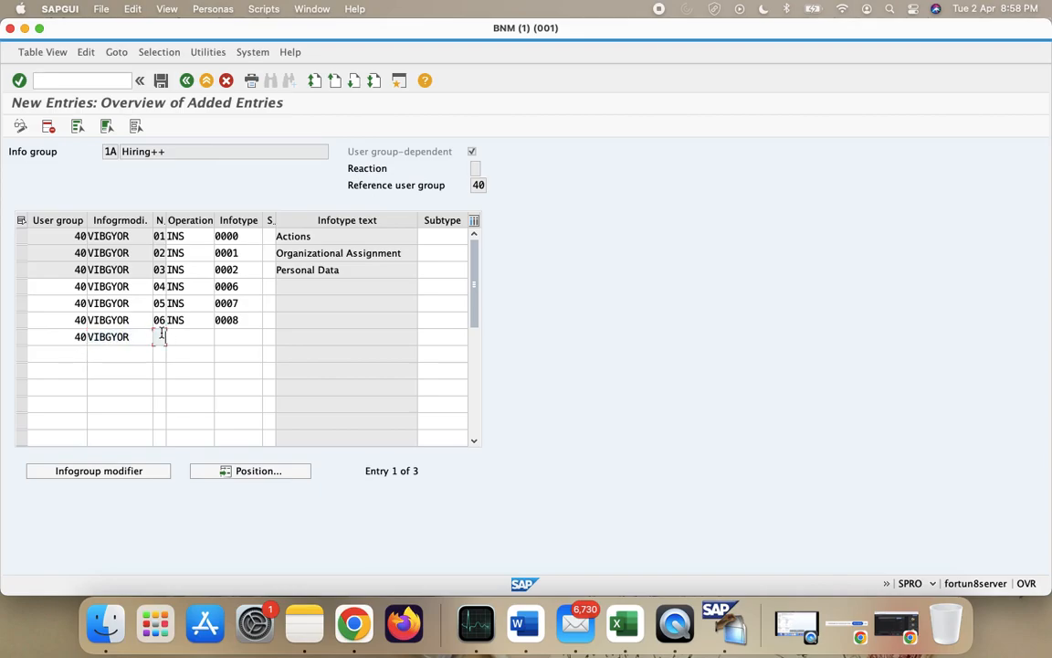
{"action": "left_click", "coordinate": [54, 55]}
{"action": "type", "text": "07"}
{"action": "key", "text": "Tab"}
{"action": "type", "text": "INS"}
{"action": "key", "text": "Return"}
- Set row 7's infotype to 0105, validate the rows, and save all seven entries
{"action": "type", "text": "INS"}
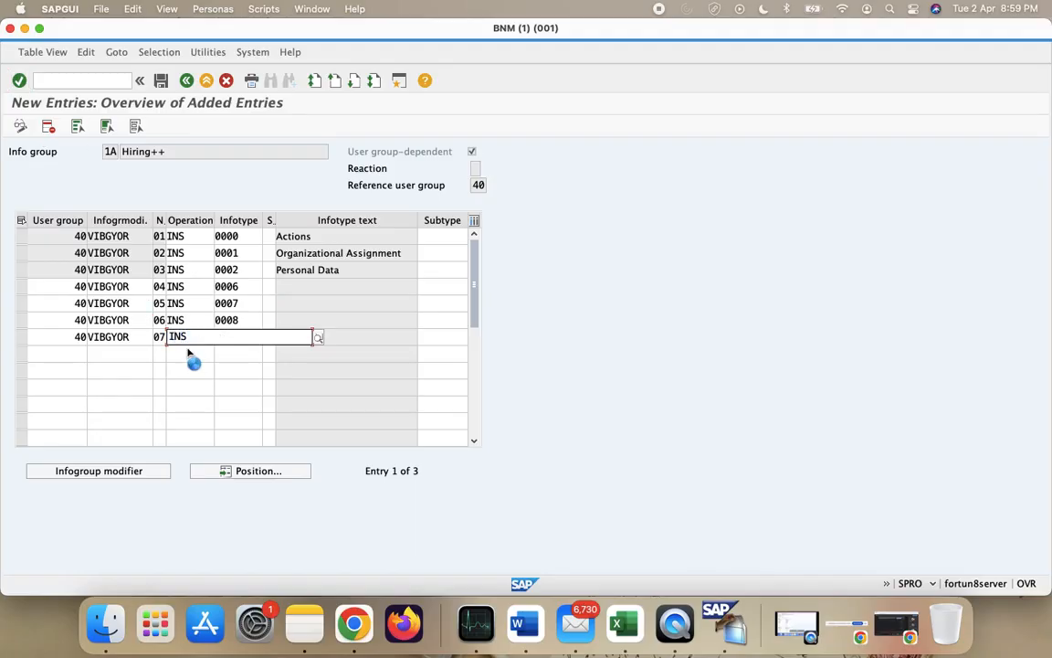
{"action": "left_click", "coordinate": [190, 352]}
{"action": "left_click", "coordinate": [248, 341]}
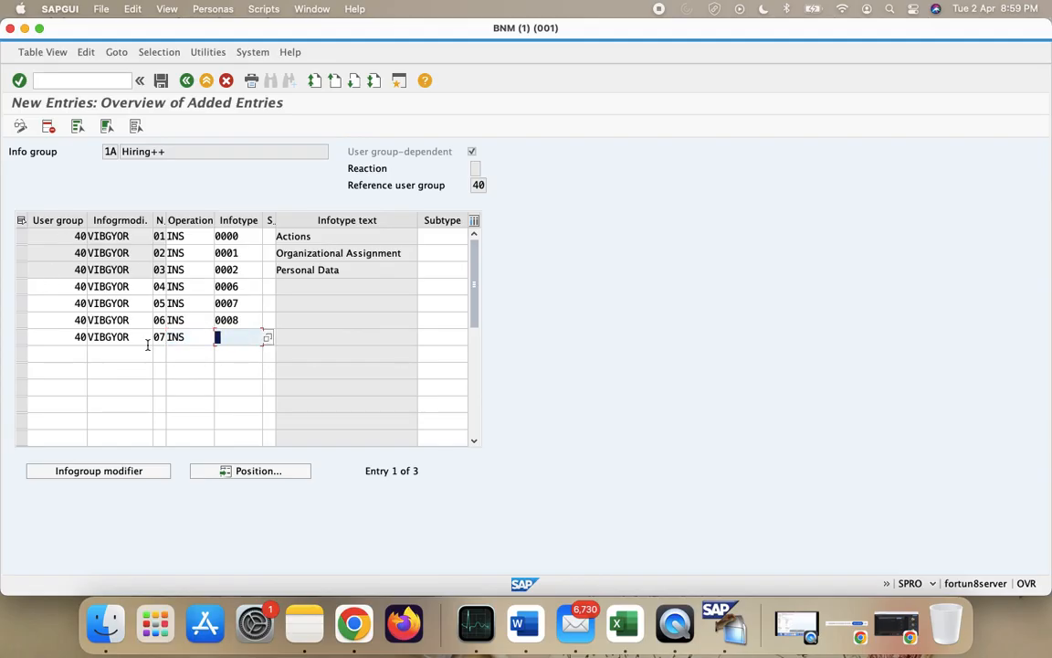
{"action": "type", "text": "0105"}
{"action": "left_click", "coordinate": [148, 351]}
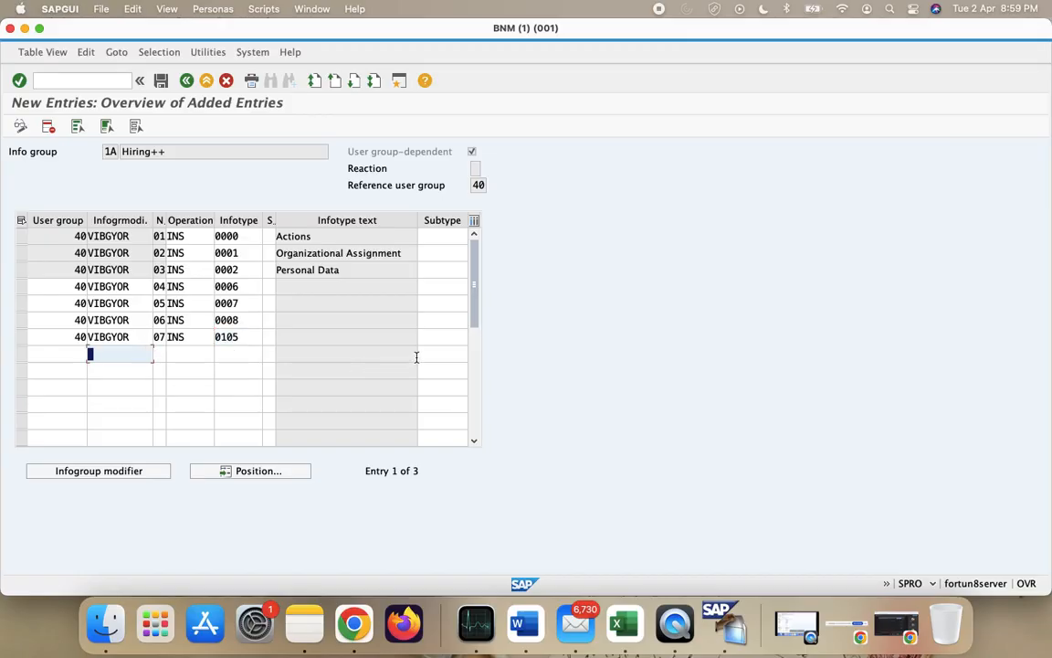
{"action": "key", "text": "Return"}
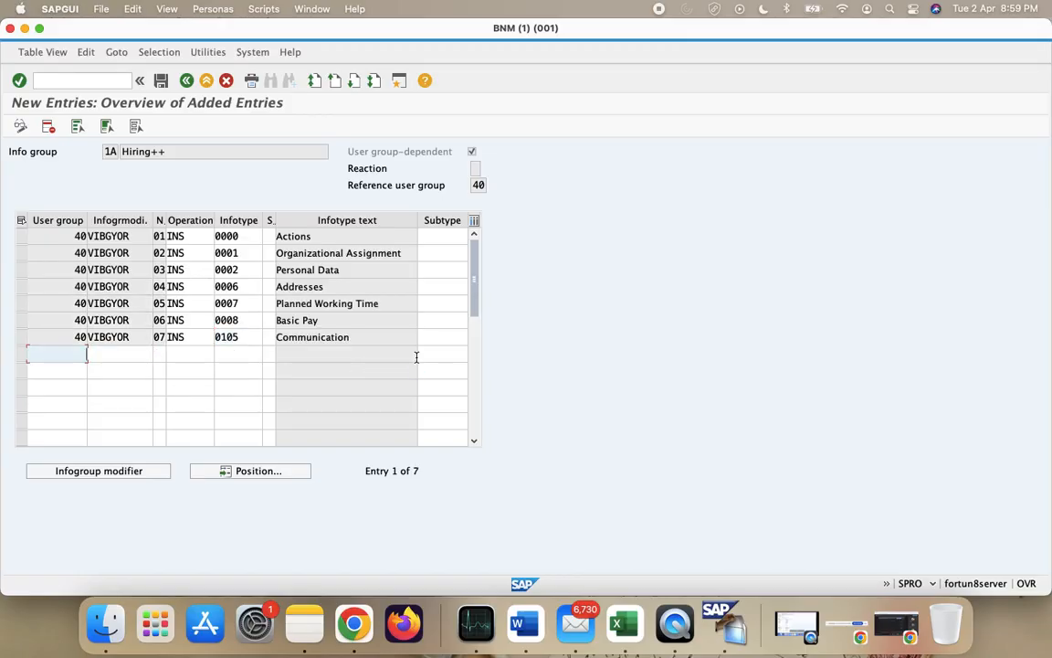
{"action": "left_click", "coordinate": [162, 83]}
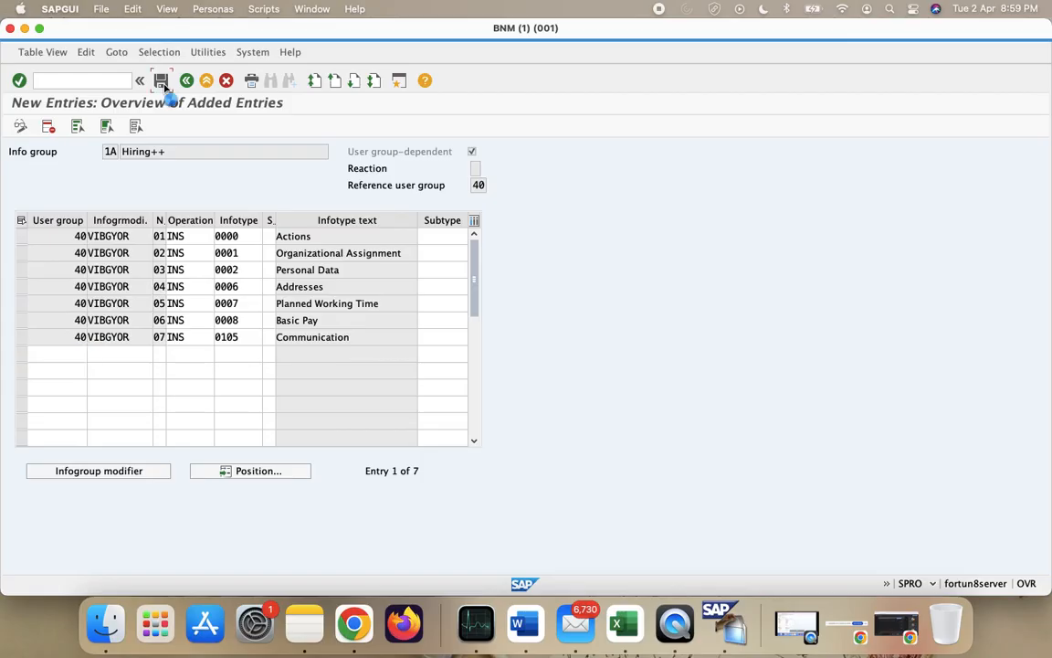
{"action": "left_click", "coordinate": [161, 81]}
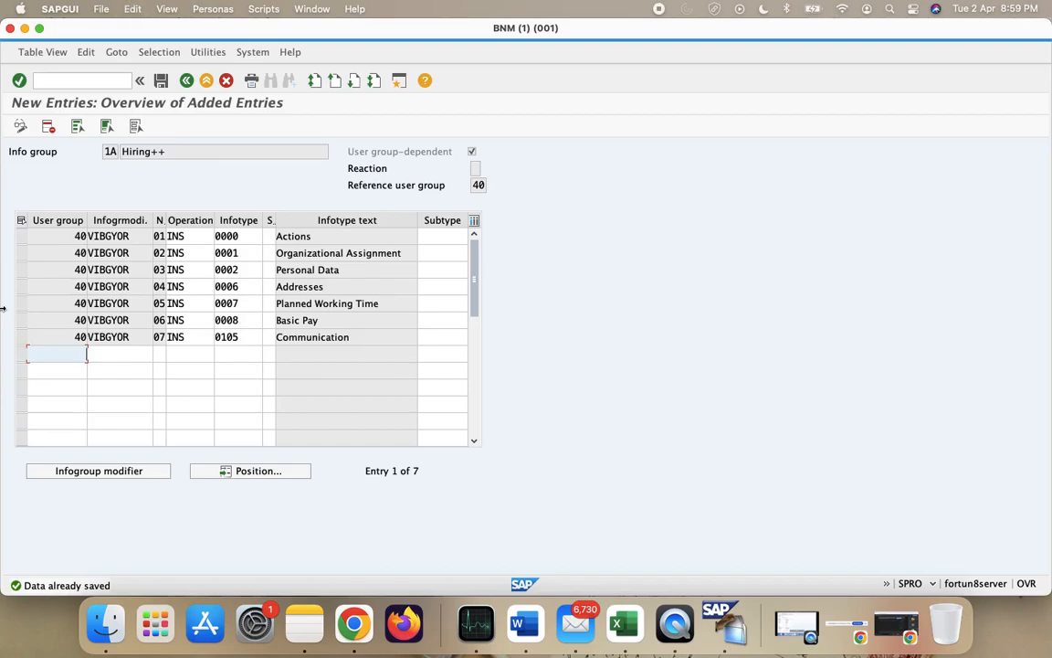
- Copy rows 01–07, back out to the activity list, and bring up the Excel notes sheet
{"action": "left_click_drag", "start_coordinate": [27, 229], "coordinate": [259, 346]}
{"action": "key", "text": "super+c"}
{"action": "left_click", "coordinate": [186, 82]}
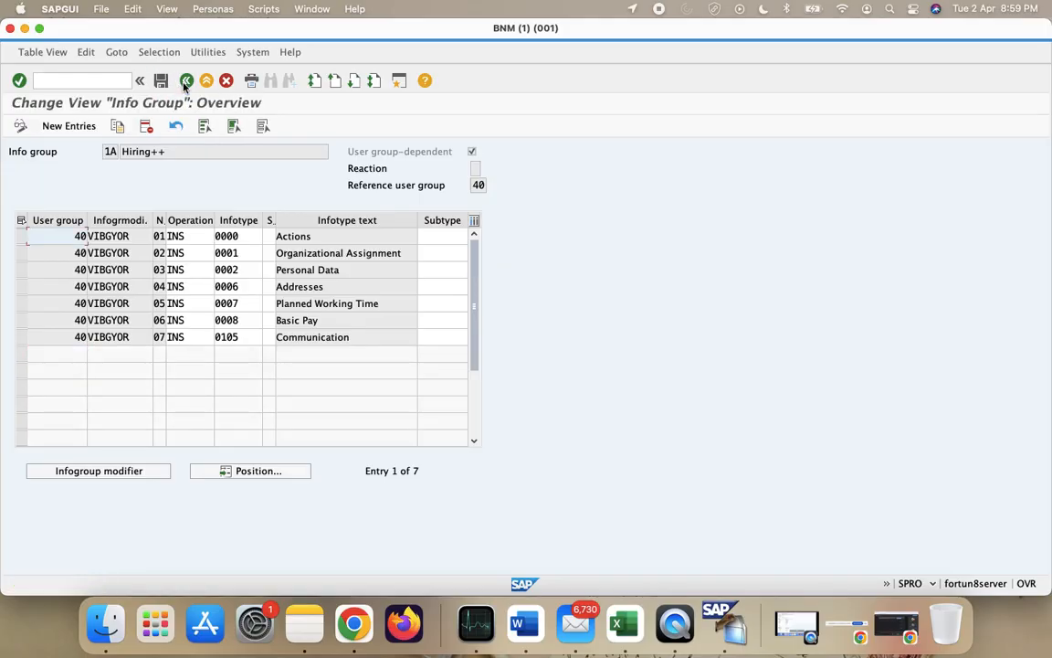
{"action": "left_click", "coordinate": [186, 81]}
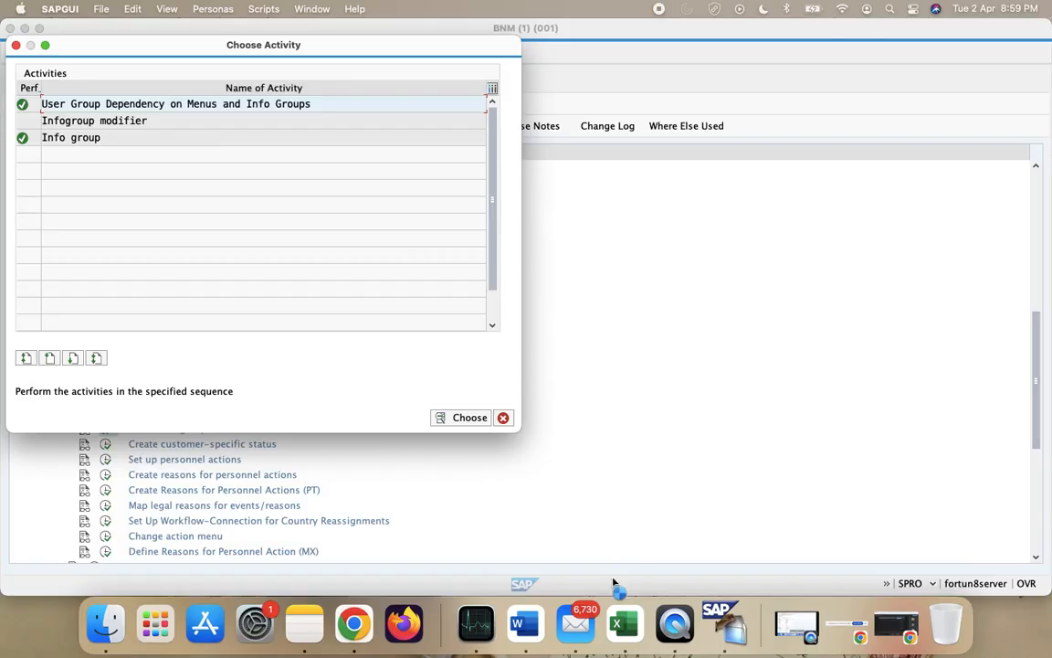
{"action": "left_click", "coordinate": [618, 623]}
- Fill the 1A Hiring++ cells B62:D62 green, select the 1B Promotion++ row, and return to SAP
{"action": "left_click", "coordinate": [110, 365]}
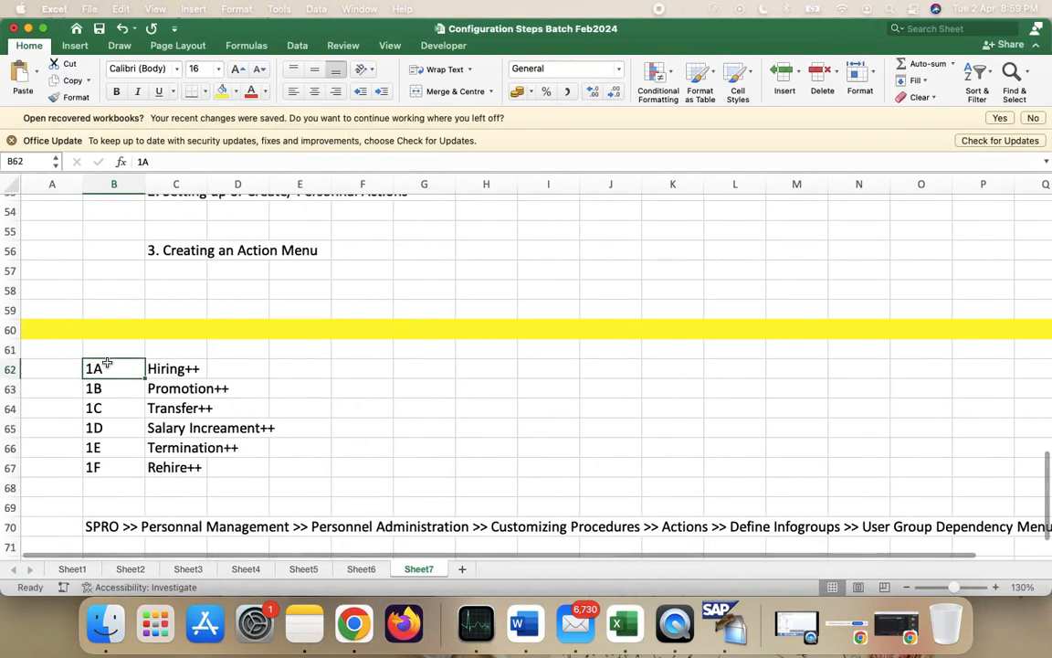
{"action": "key", "text": "shift+Right"}
{"action": "key", "text": "shift+Right"}
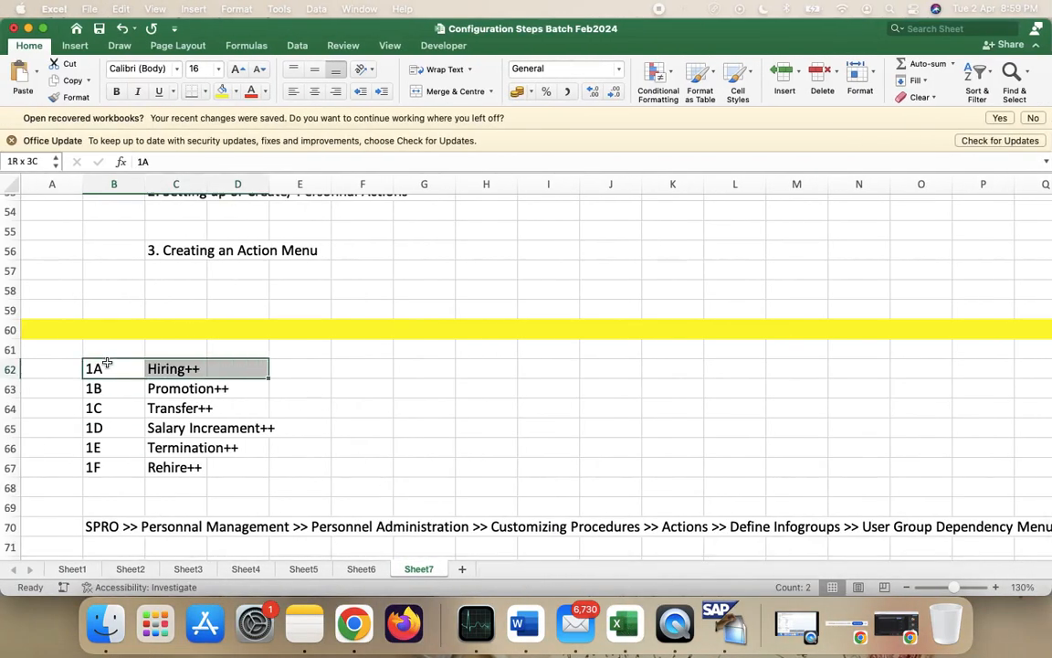
{"action": "left_click", "coordinate": [236, 91]}
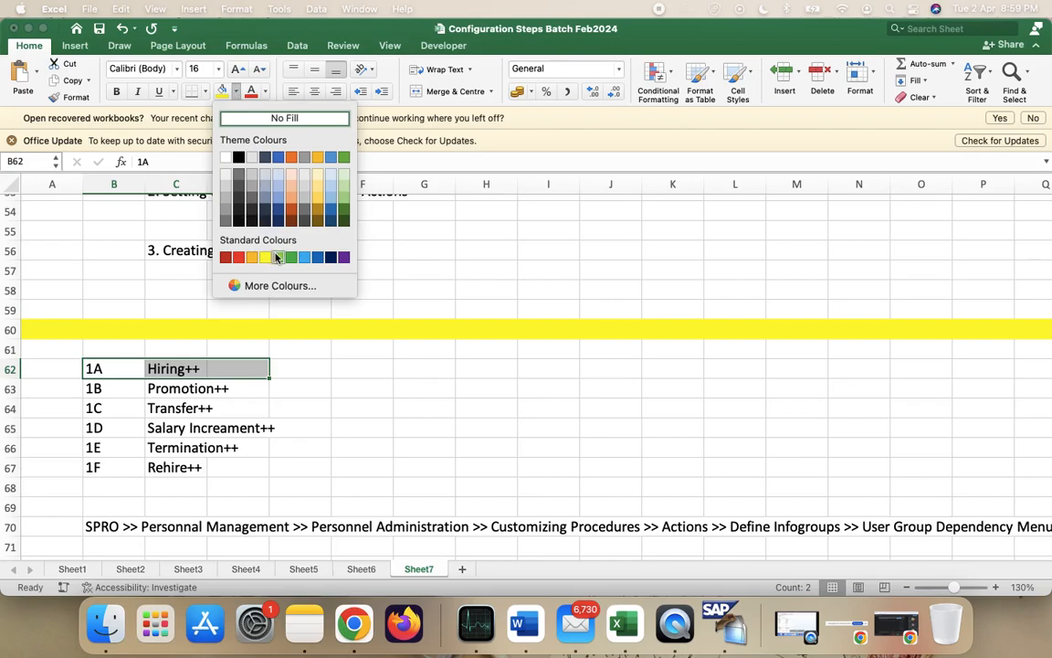
{"action": "left_click", "coordinate": [343, 157]}
{"action": "left_click", "coordinate": [379, 430]}
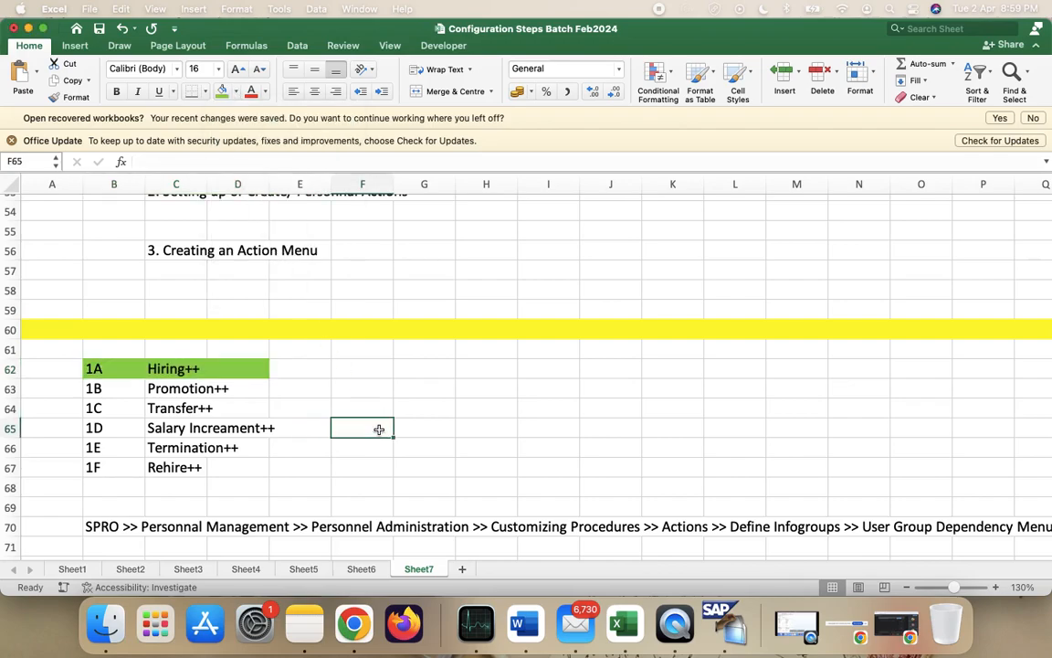
{"action": "left_click", "coordinate": [103, 387]}
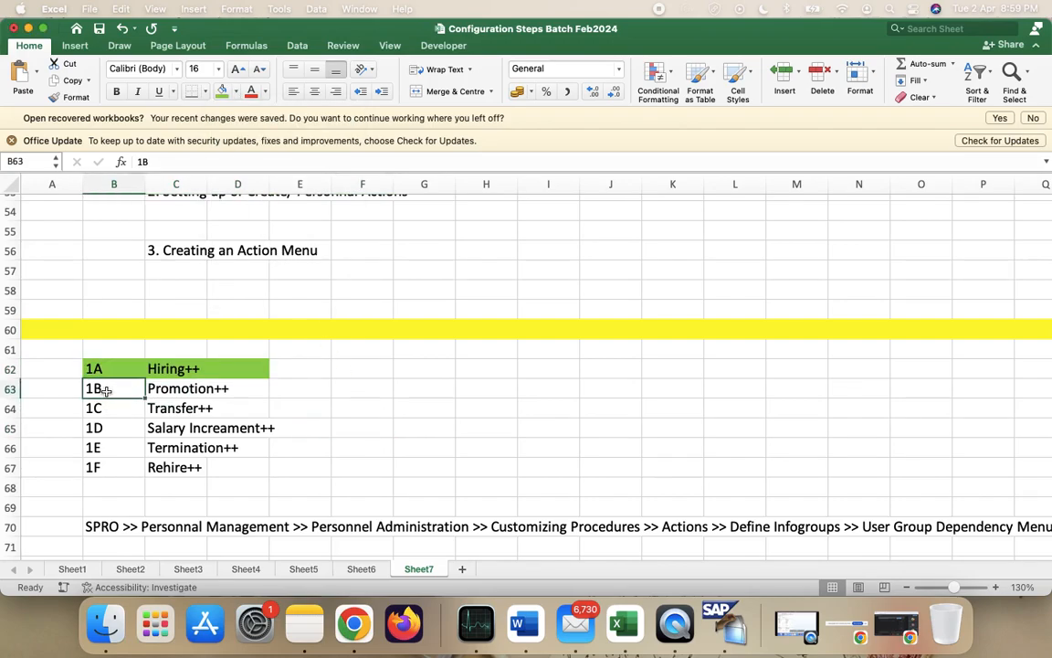
{"action": "left_click", "coordinate": [221, 389]}
{"action": "key", "text": "ctrl+Right"}
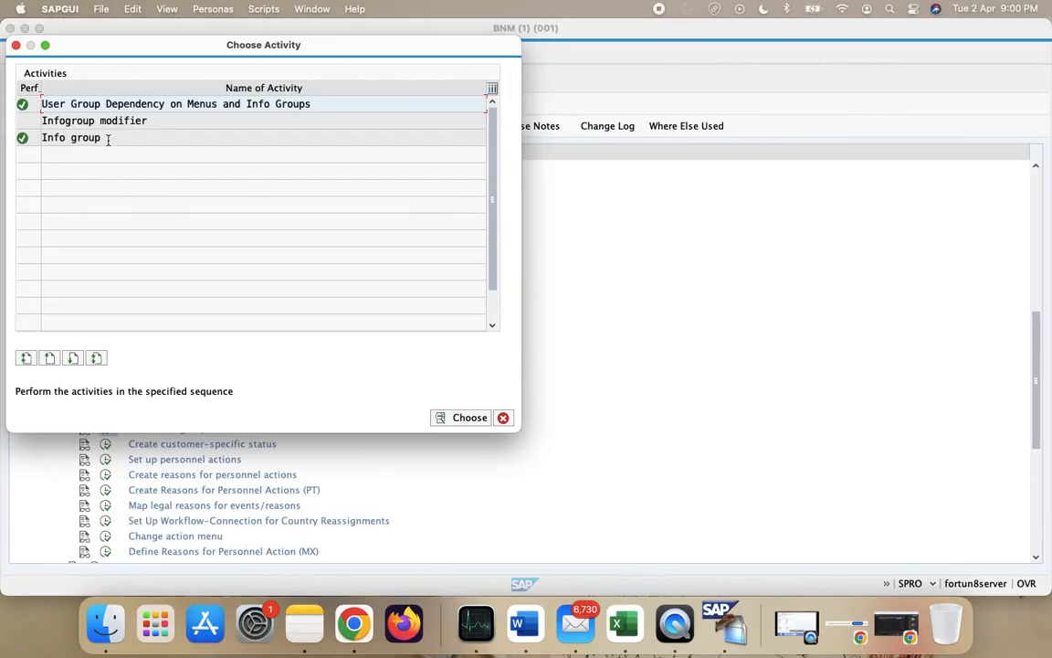
- Open info group work area 1B Promotion++, then leave its entries screen
{"action": "double_click", "coordinate": [110, 142]}
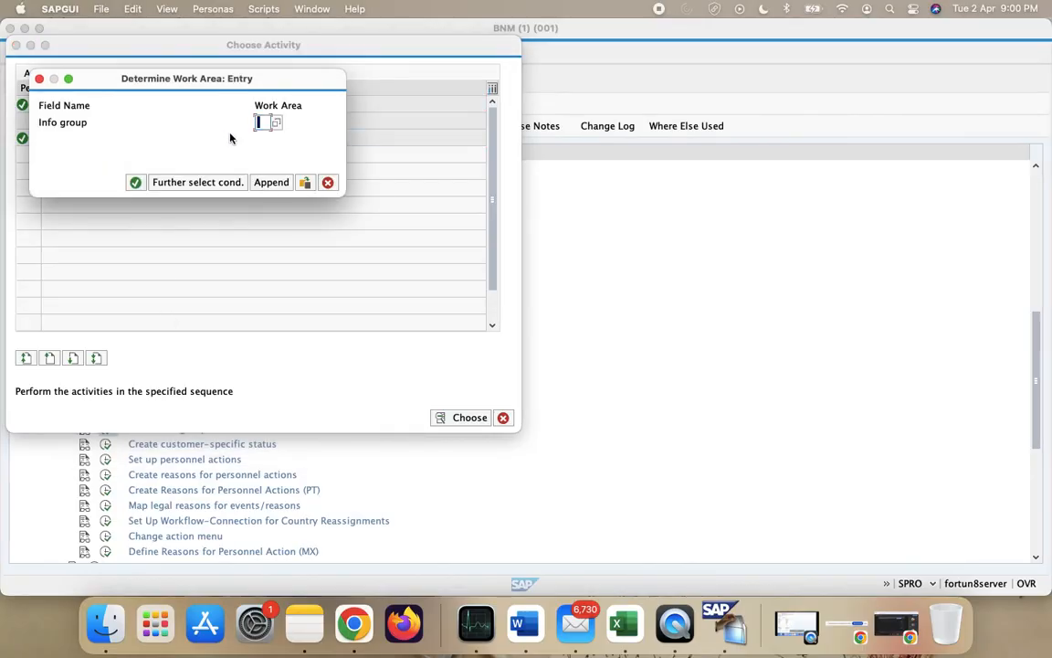
{"action": "type", "text": "1B"}
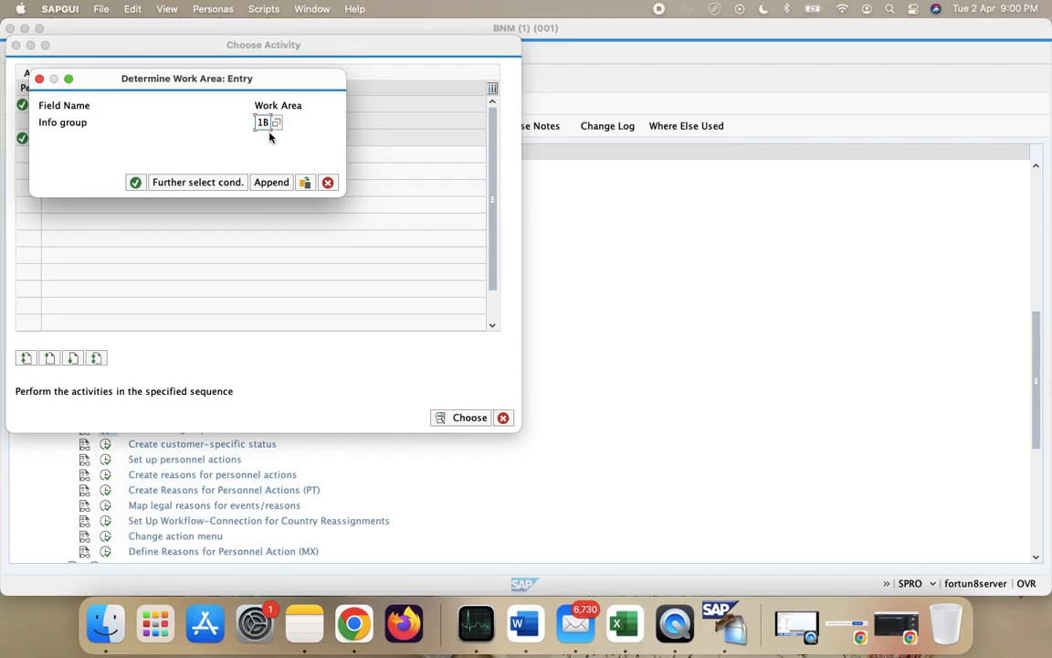
{"action": "left_click", "coordinate": [134, 182]}
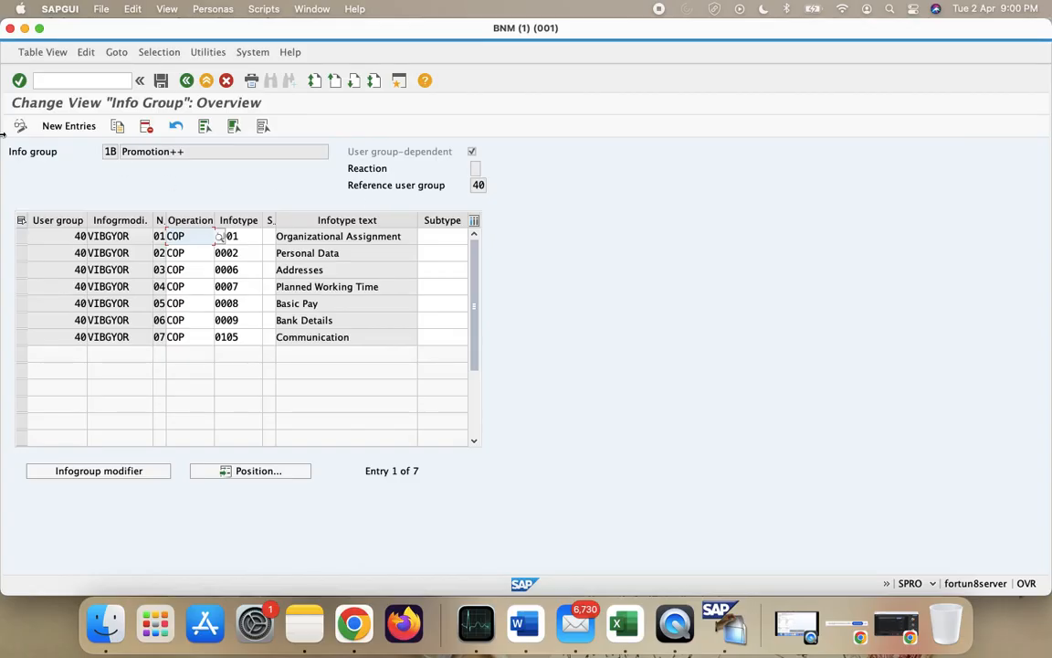
{"action": "left_click", "coordinate": [186, 81]}
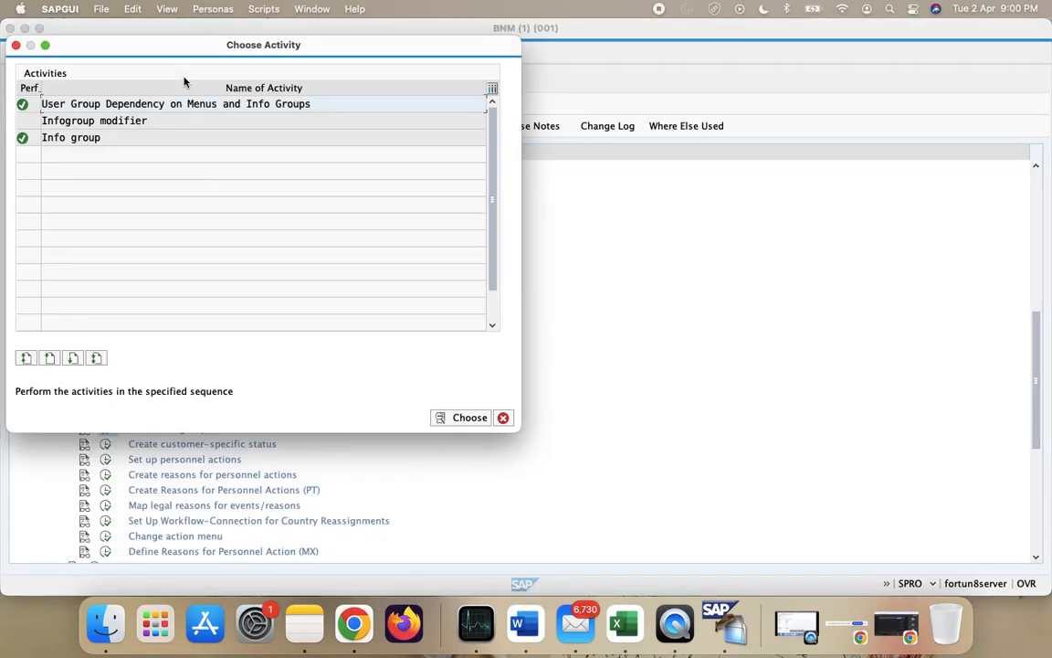
- Back out of the Info group activity, dismissing the warning and work-area prompts
{"action": "double_click", "coordinate": [88, 139]}
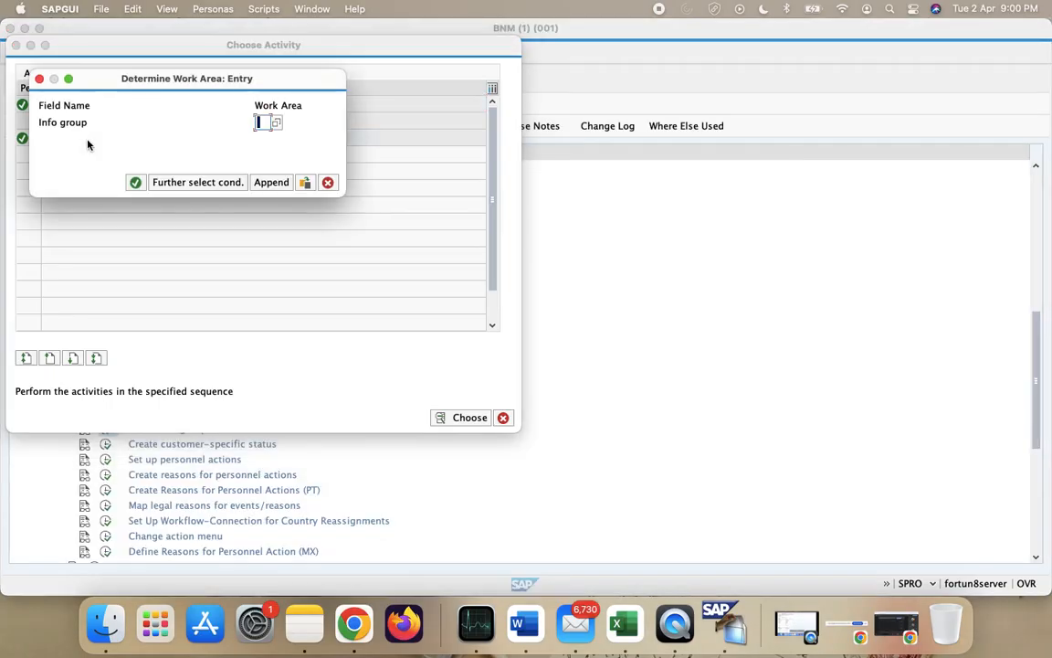
{"action": "left_click", "coordinate": [134, 182]}
{"action": "left_click", "coordinate": [435, 223]}
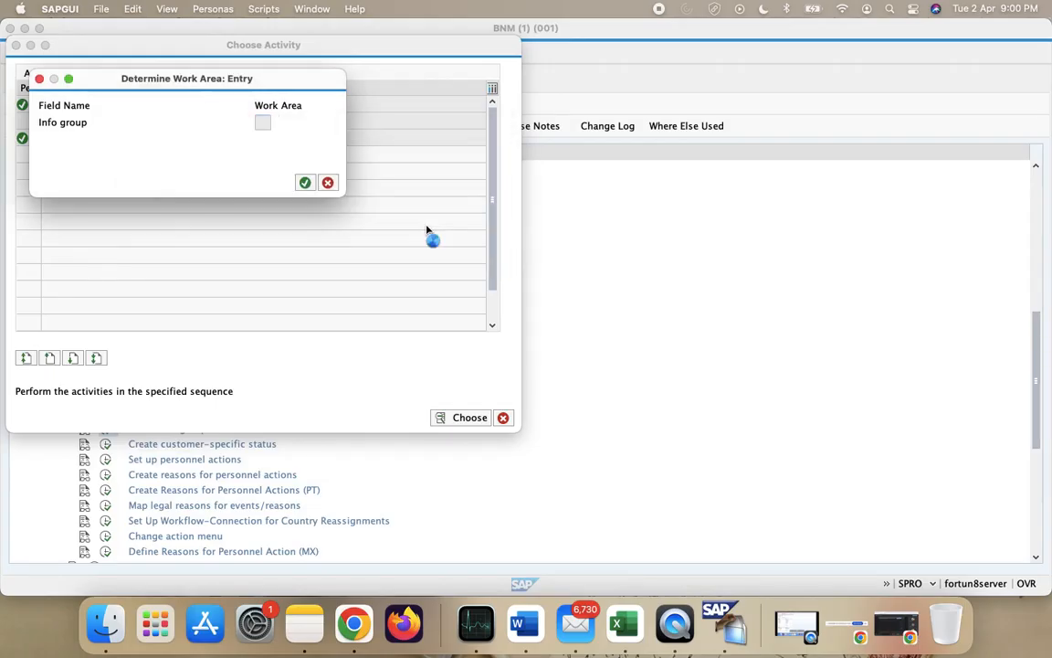
{"action": "left_click", "coordinate": [325, 181]}
{"action": "left_click", "coordinate": [243, 253]}
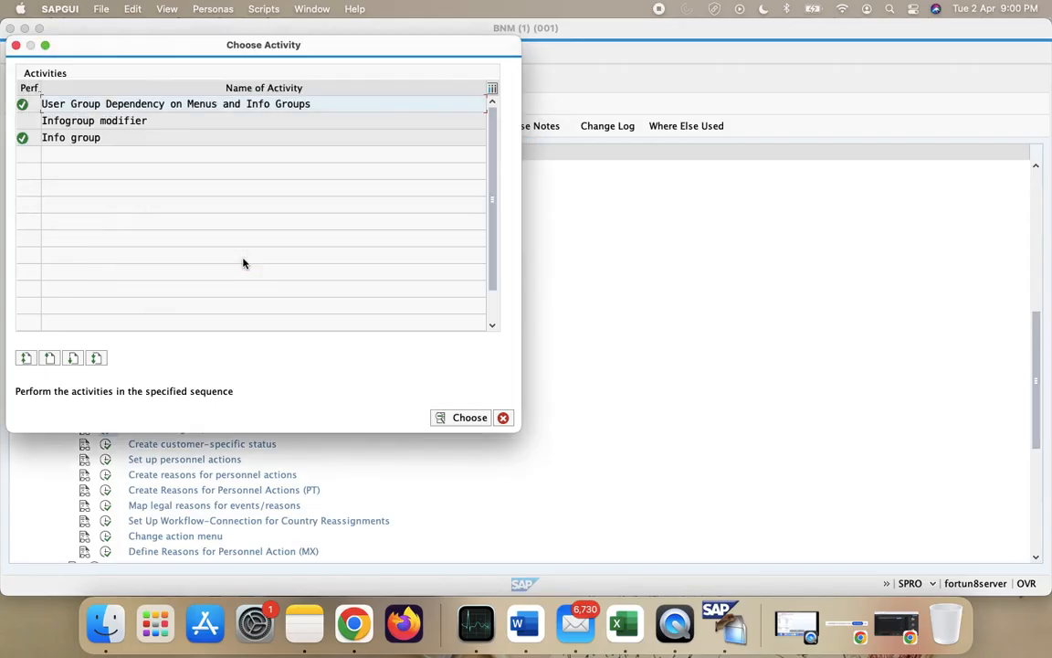
{"action": "left_click", "coordinate": [504, 418]}
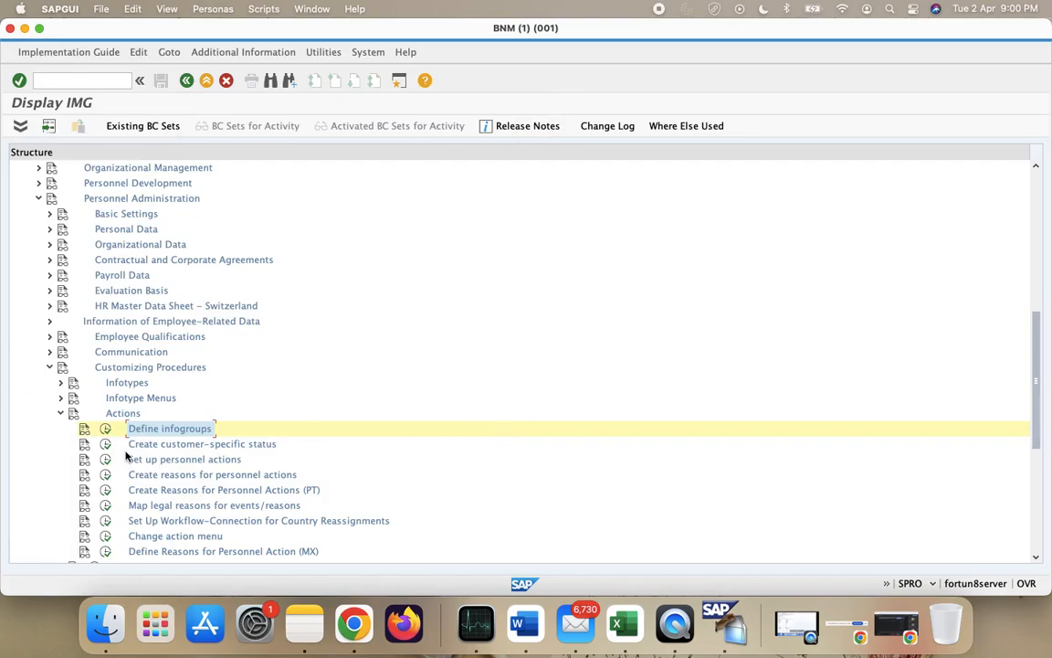
- Rerun Define infogroups and open info group 1B Promotion++ with its seven COP rows
{"action": "left_click", "coordinate": [107, 431]}
{"action": "double_click", "coordinate": [65, 137]}
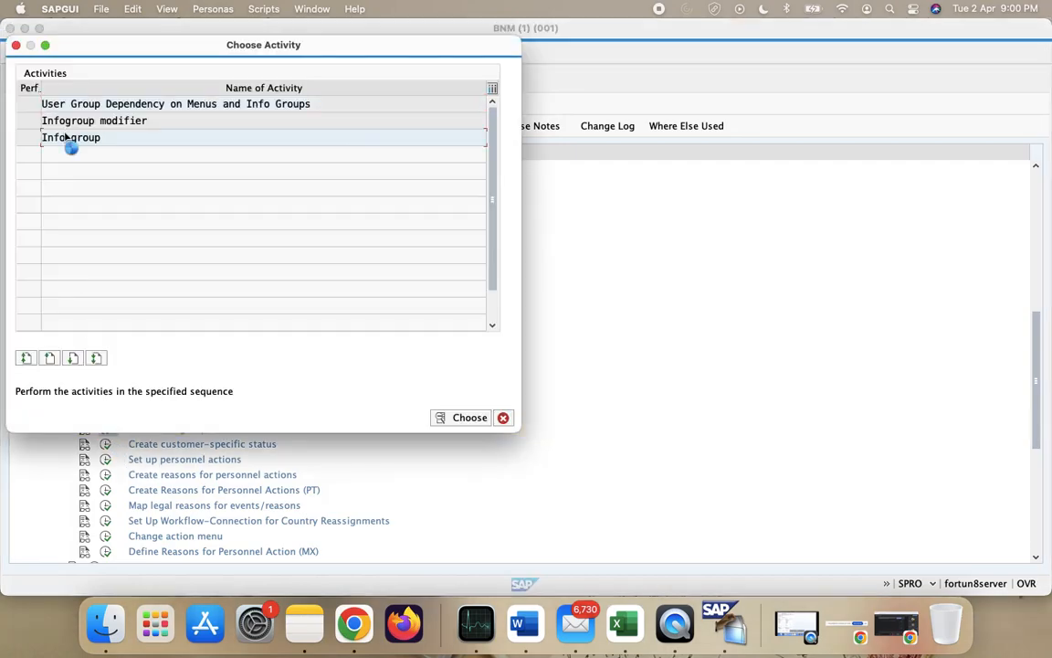
{"action": "type", "text": "1B"}
{"action": "key", "text": "Return"}
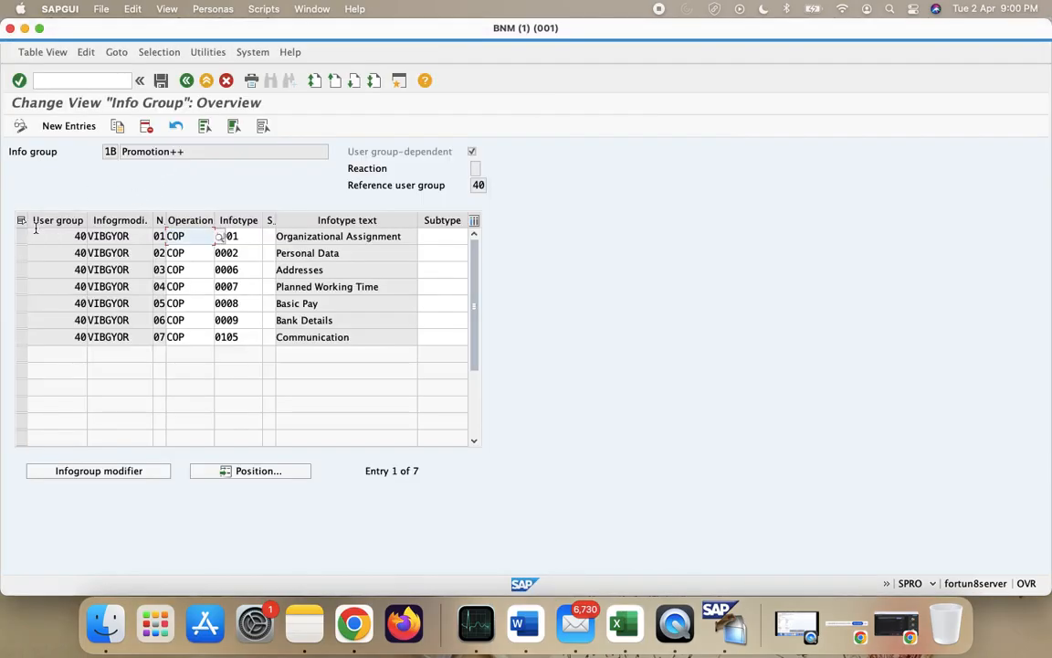
- Delete all seven 1B Promotion++ entries and save under the customizing request
{"action": "left_click", "coordinate": [21, 220]}
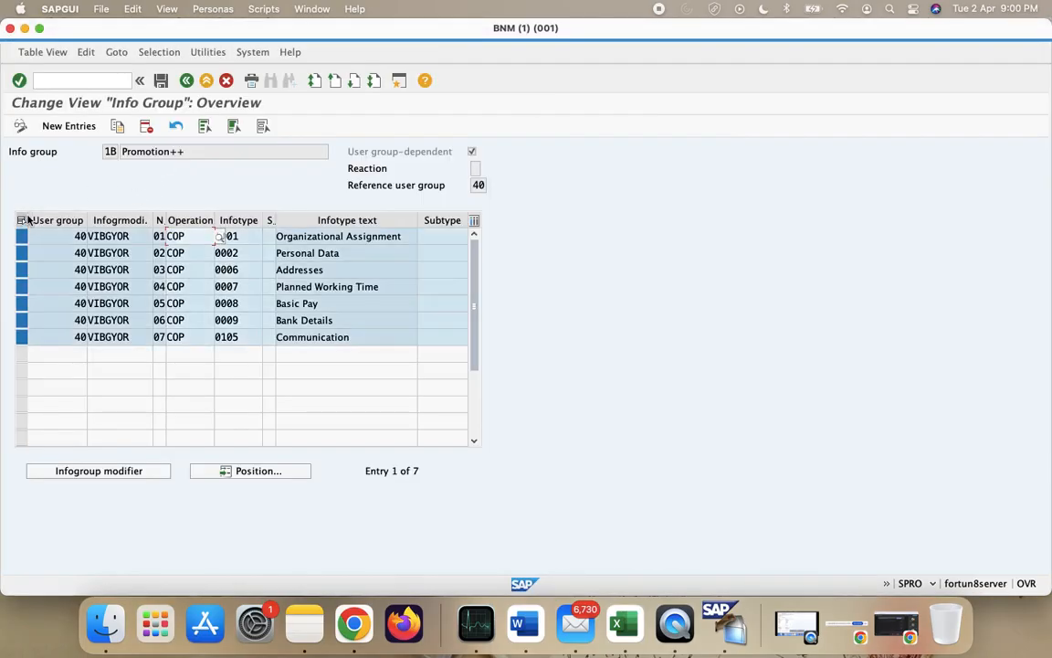
{"action": "left_click", "coordinate": [145, 125]}
{"action": "left_click", "coordinate": [393, 350]}
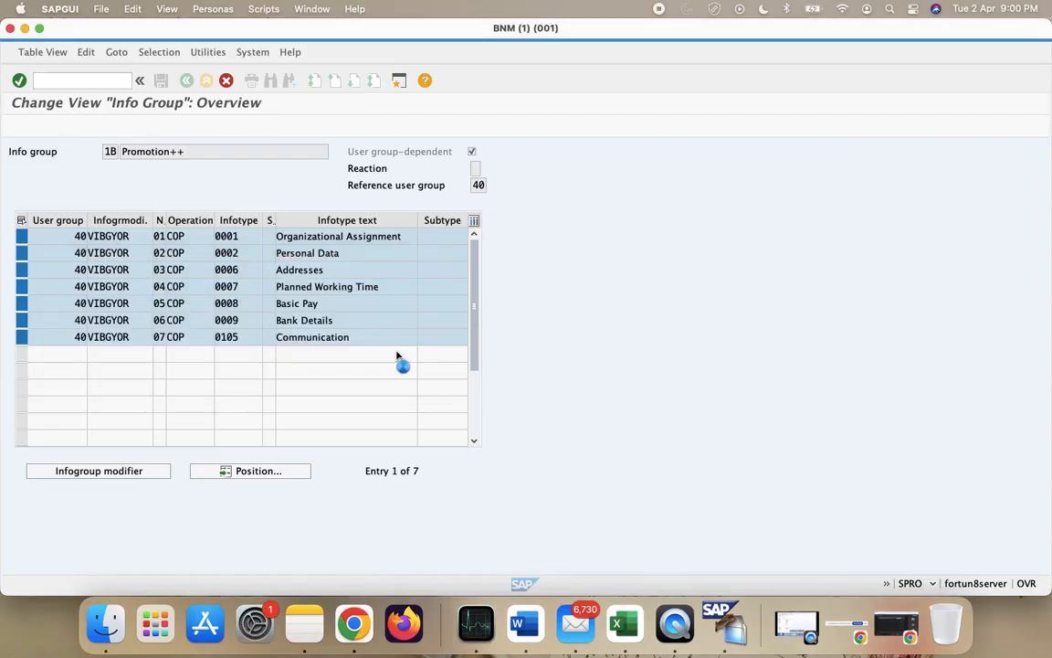
{"action": "left_click", "coordinate": [182, 84]}
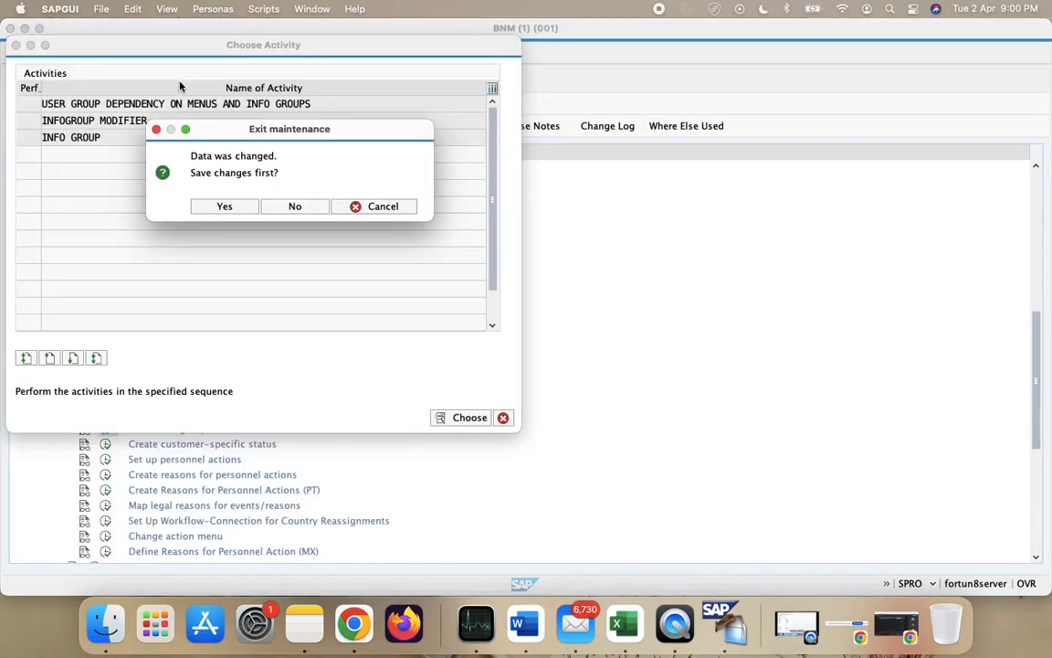
{"action": "left_click", "coordinate": [243, 205]}
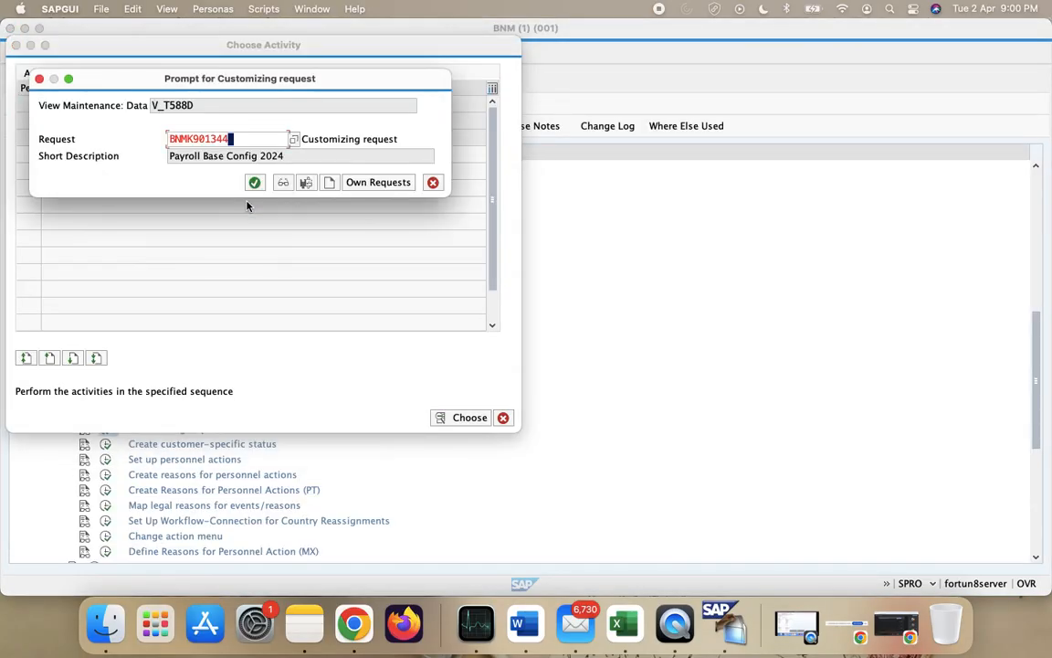
{"action": "left_click", "coordinate": [254, 182]}
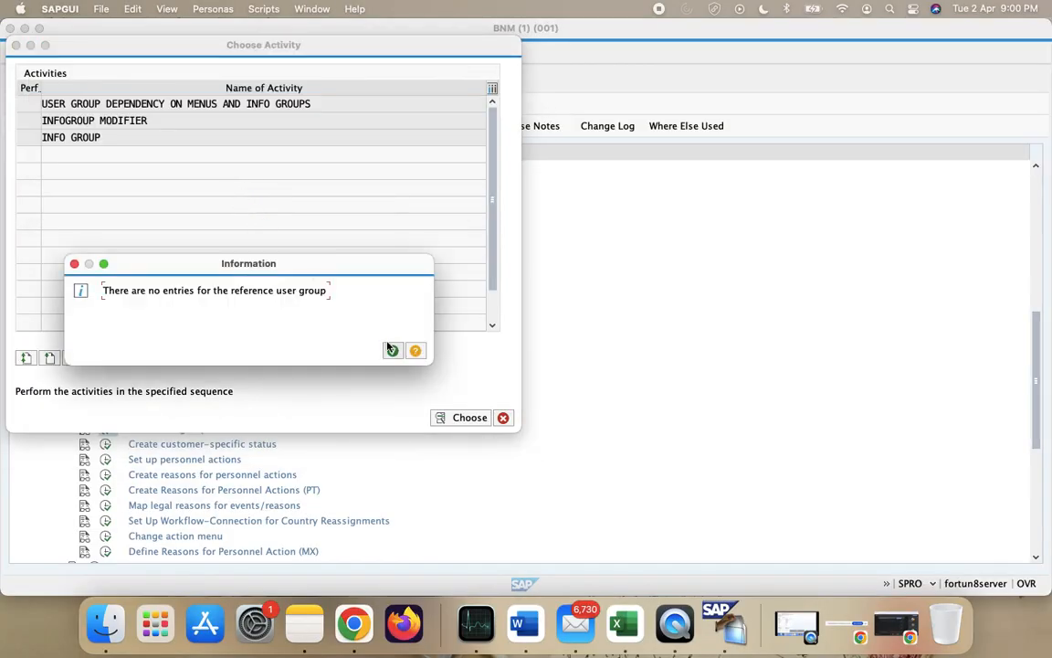
{"action": "left_click", "coordinate": [390, 349]}
- Open info group 1C Transfer++, delete its seven entries, and save the change
{"action": "double_click", "coordinate": [75, 142]}
{"action": "type", "text": "1C"}
{"action": "left_click", "coordinate": [134, 182]}
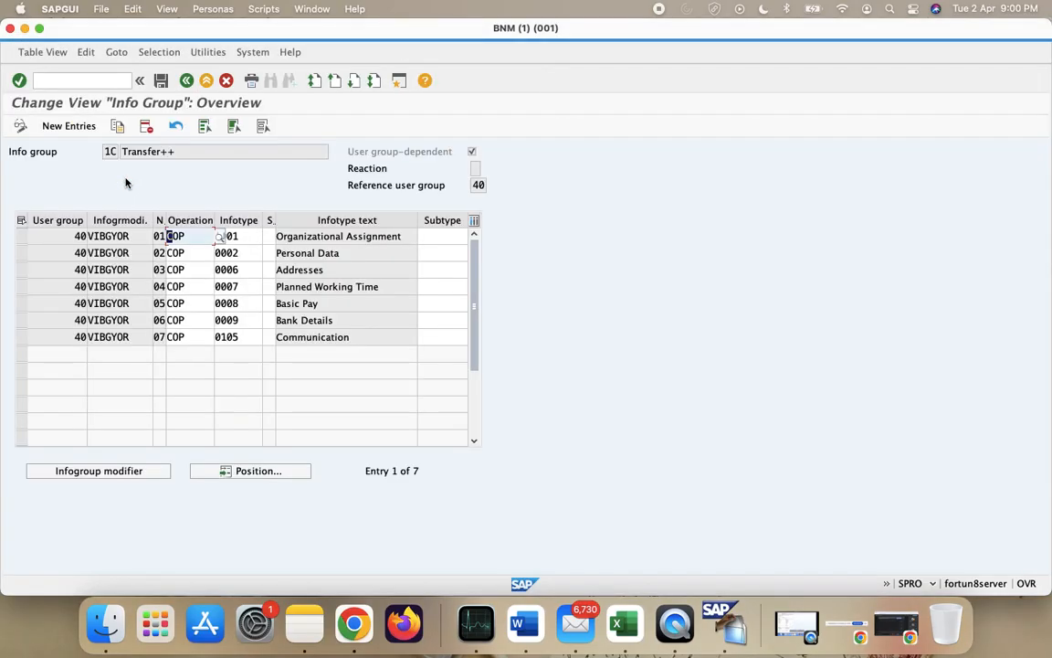
{"action": "left_click", "coordinate": [21, 221]}
{"action": "left_click", "coordinate": [146, 126]}
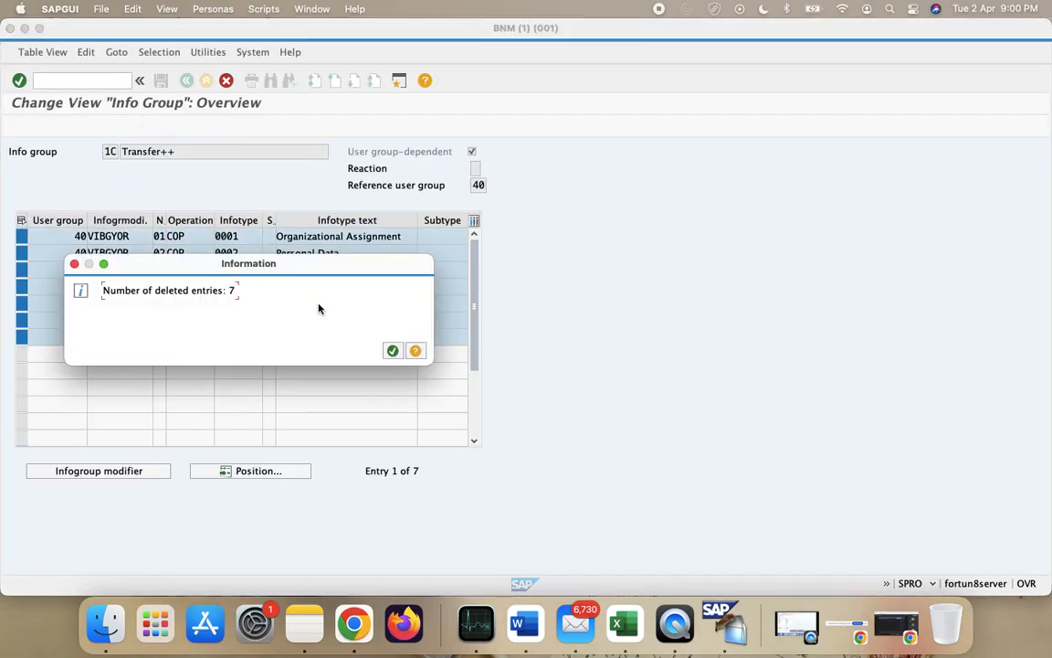
{"action": "left_click", "coordinate": [392, 351]}
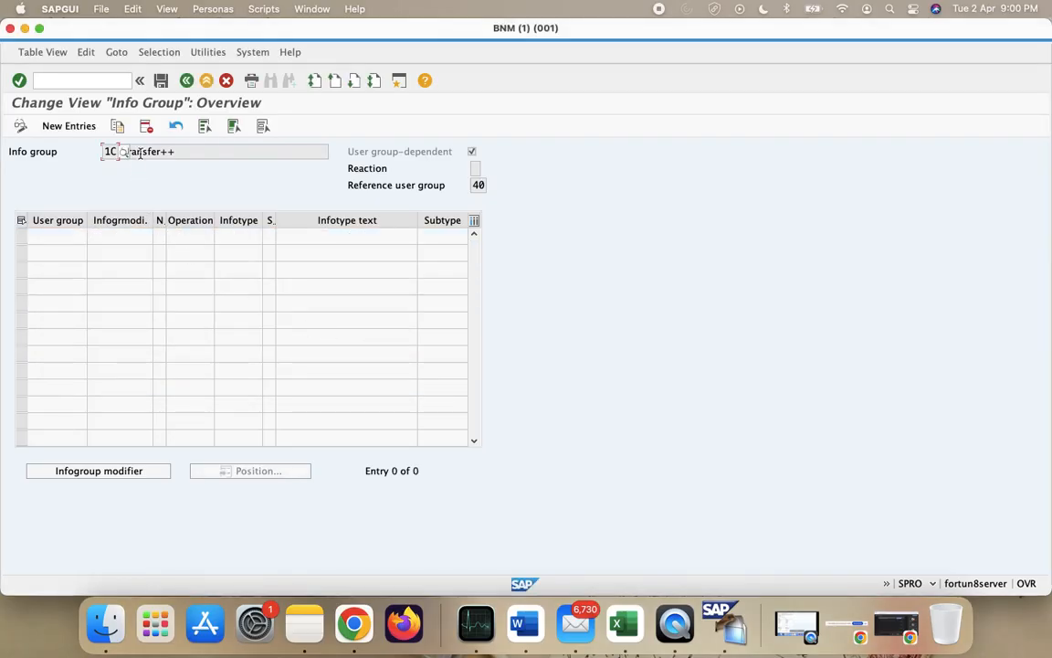
{"action": "left_click", "coordinate": [186, 81]}
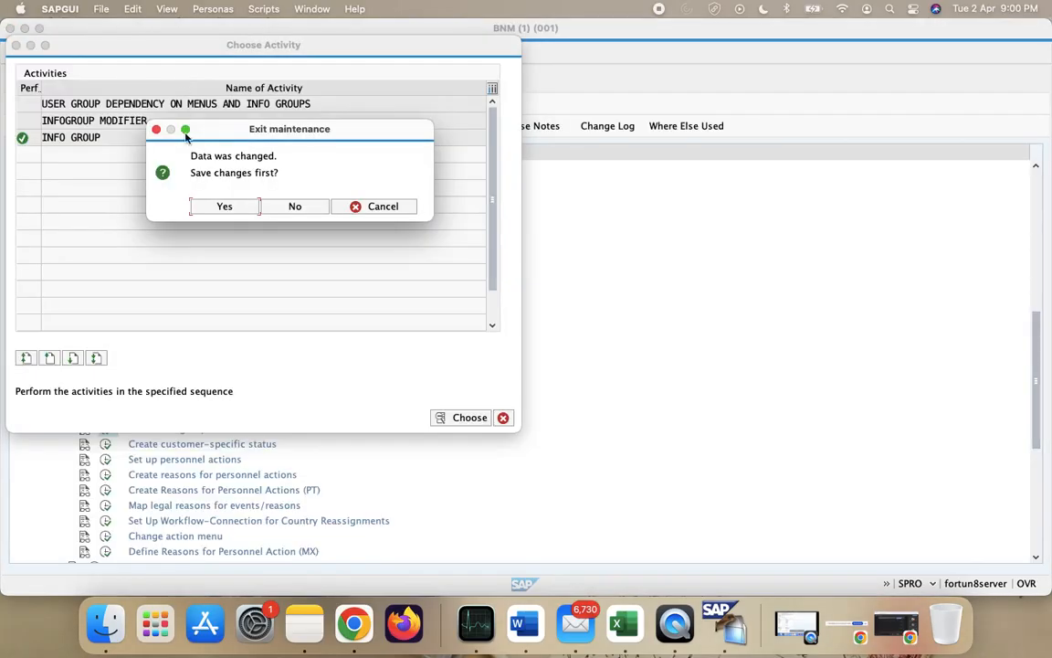
{"action": "left_click", "coordinate": [220, 207]}
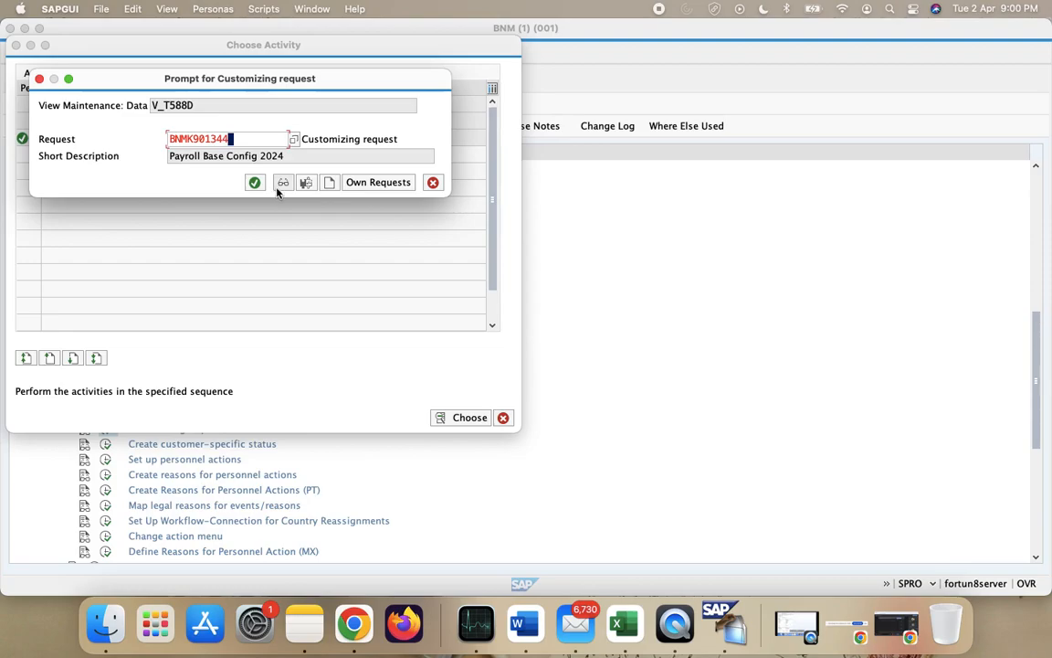
{"action": "left_click", "coordinate": [256, 184]}
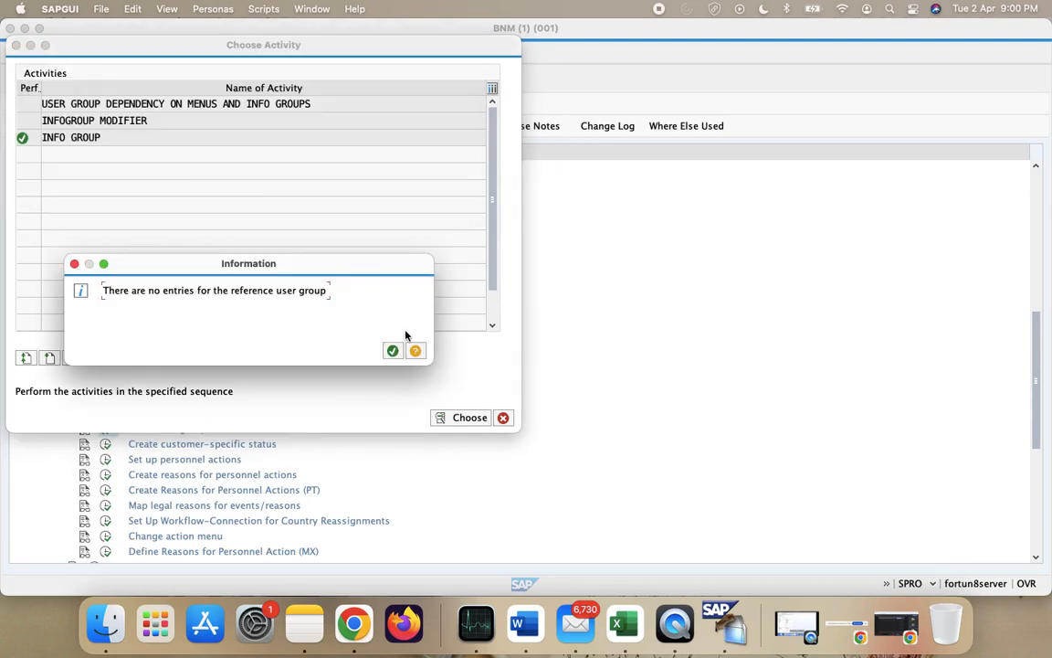
{"action": "left_click", "coordinate": [392, 350]}
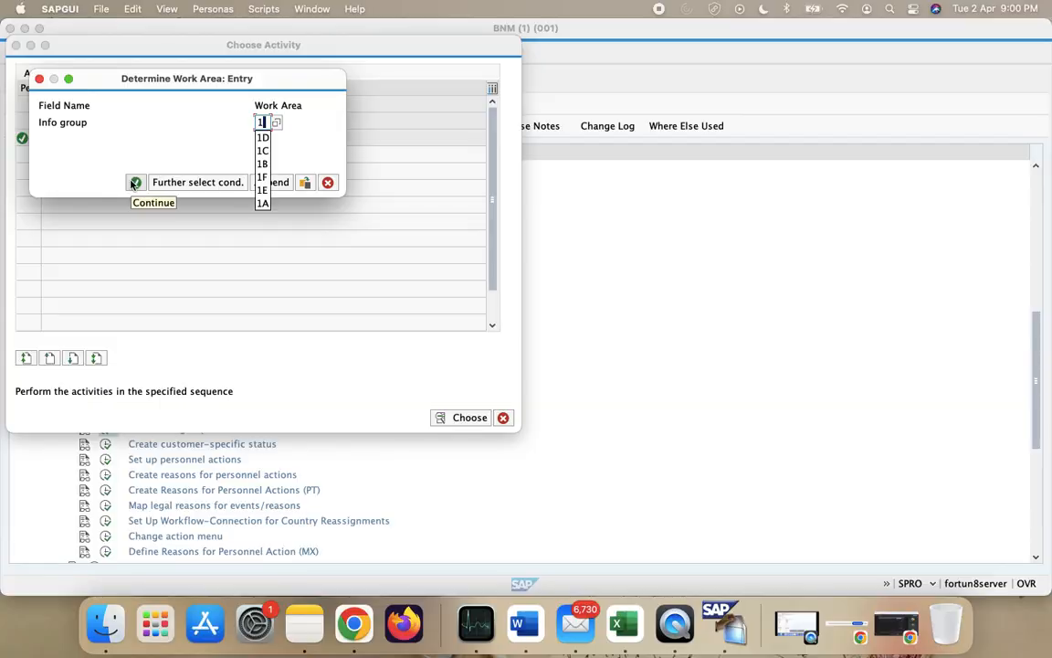
- Delete all seven COP entries from info group 1D Salary Increament++ and save under the customizing request
{"action": "left_click", "coordinate": [134, 184]}
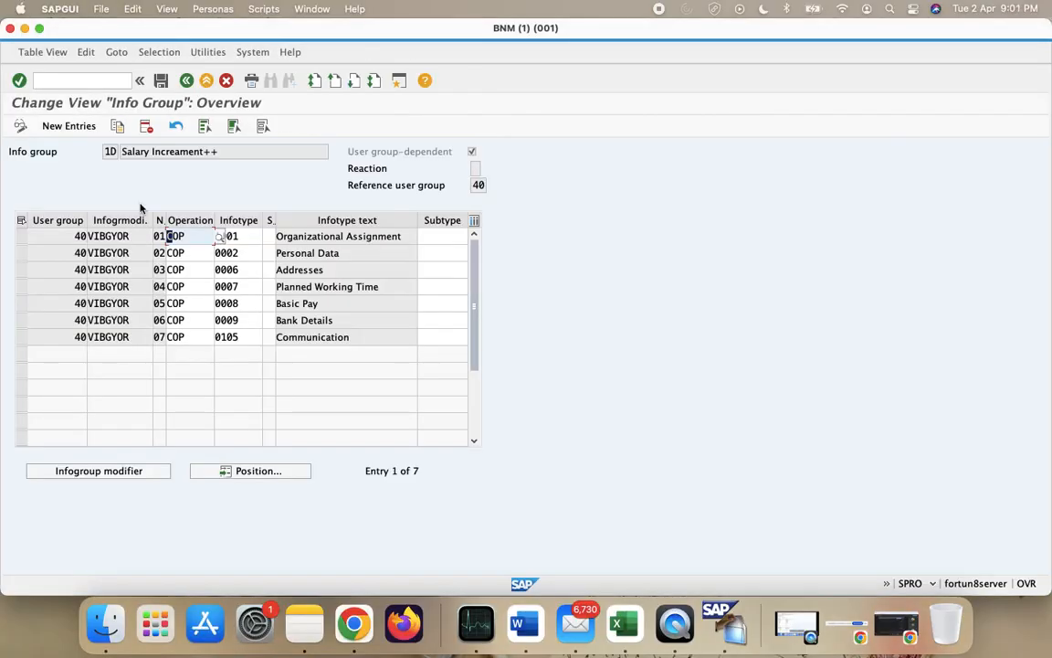
{"action": "left_click", "coordinate": [21, 220]}
{"action": "left_click", "coordinate": [146, 126]}
{"action": "left_click", "coordinate": [391, 351]}
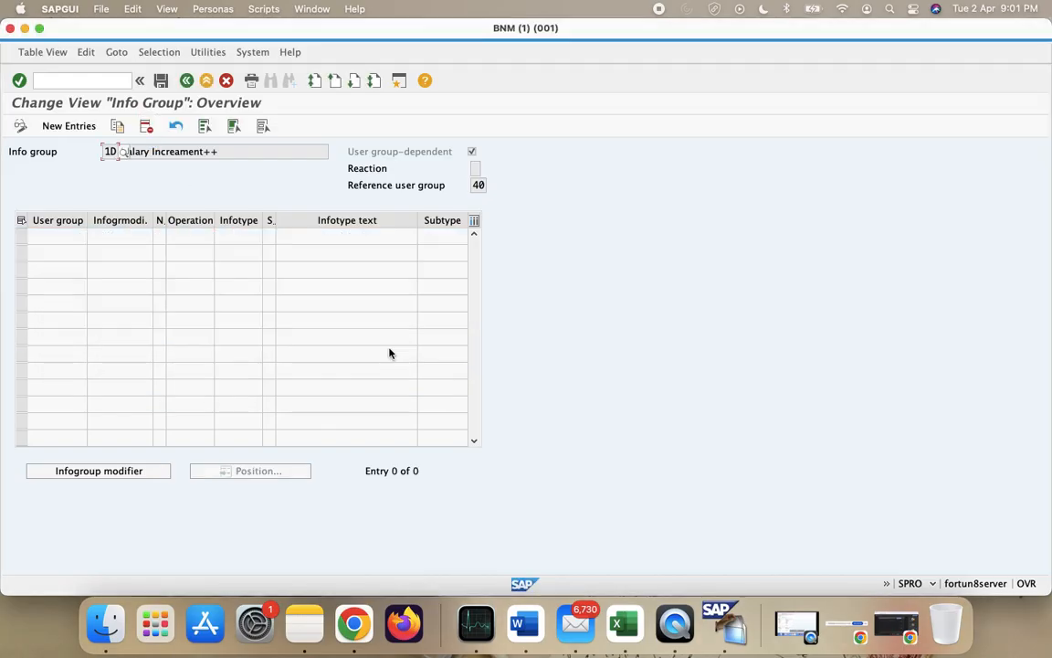
{"action": "left_click", "coordinate": [145, 126]}
{"action": "left_click", "coordinate": [160, 81]}
{"action": "left_click", "coordinate": [255, 182]}
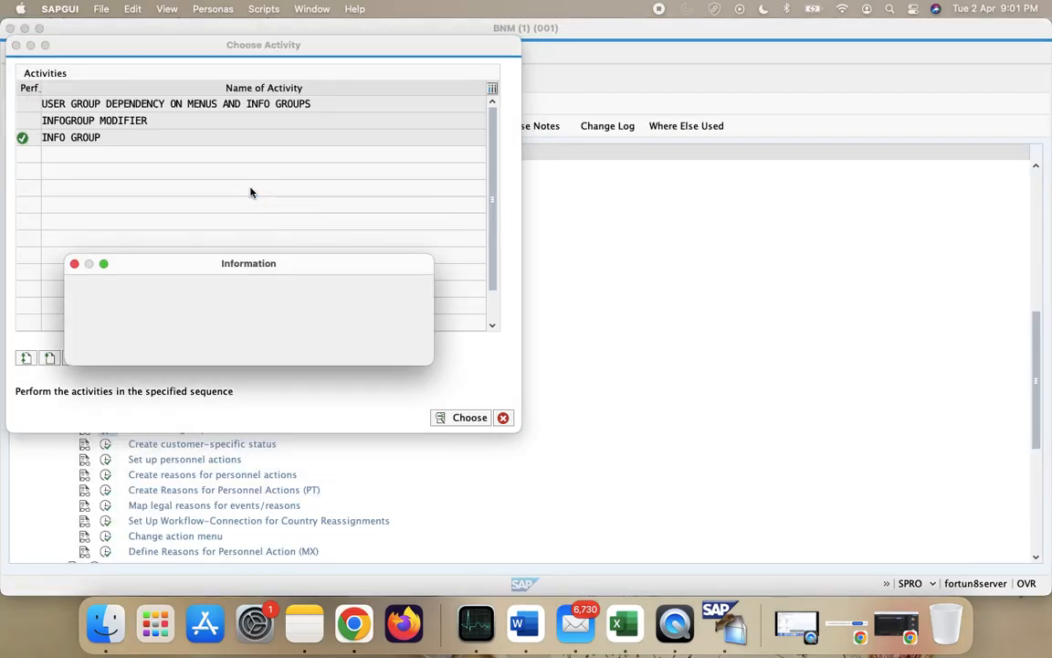
{"action": "left_click", "coordinate": [392, 350]}
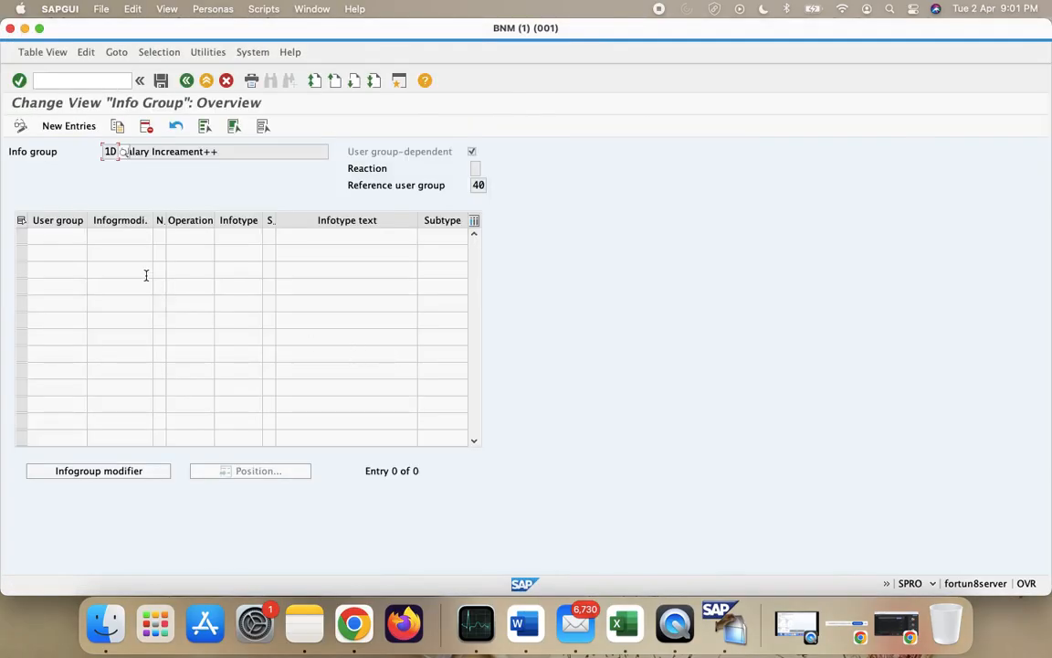
- Return to Choose Activity and open info group 1E Termination++
{"action": "left_click", "coordinate": [186, 80]}
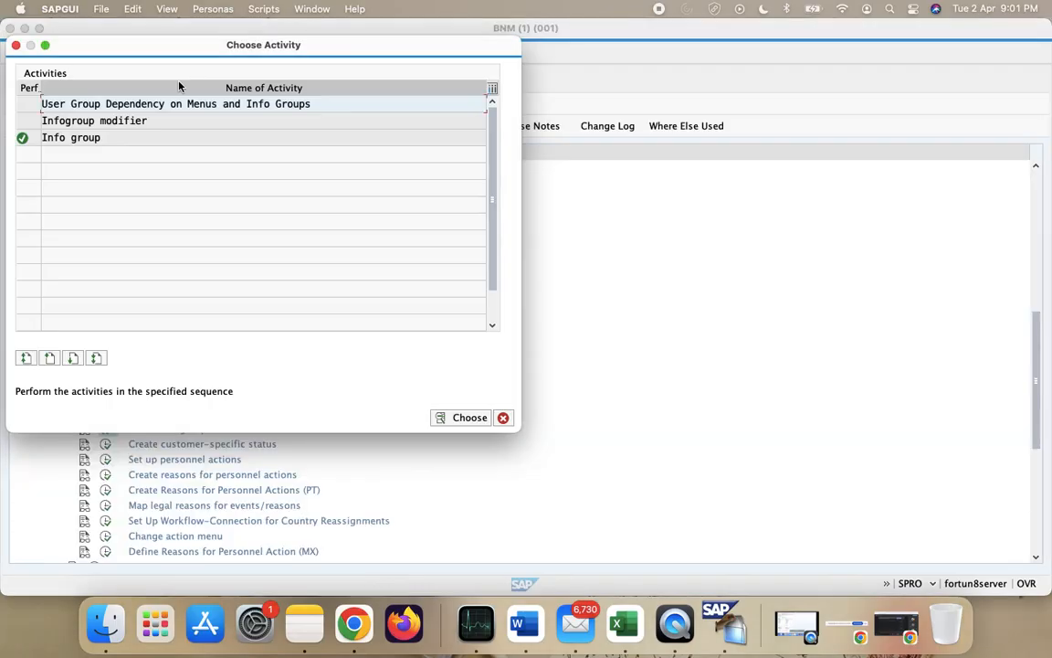
{"action": "double_click", "coordinate": [180, 137]}
{"action": "type", "text": "1"}
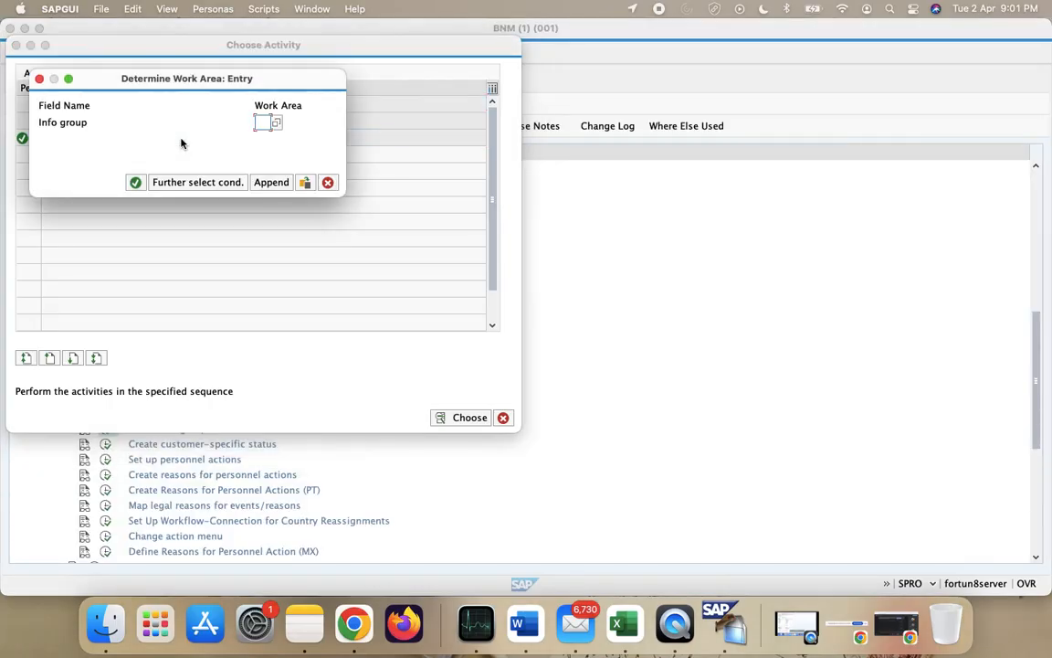
{"action": "type", "text": "E"}
{"action": "key", "text": "Return"}
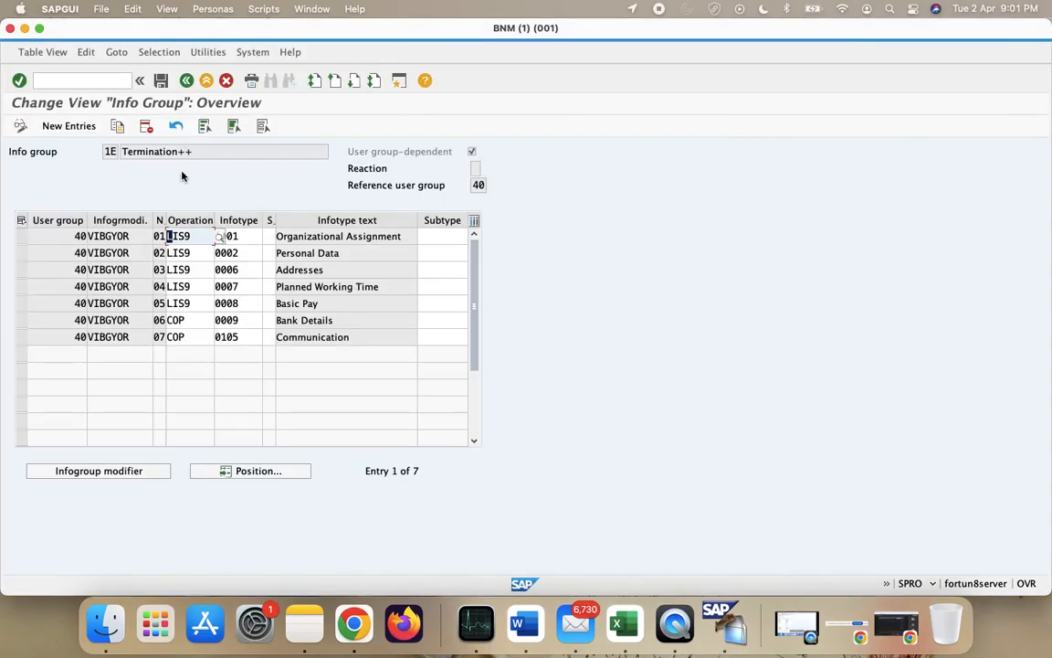
- Delete all seven 1E entries and save them under the customizing request
{"action": "left_click", "coordinate": [20, 222]}
{"action": "left_click", "coordinate": [147, 127]}
{"action": "left_click", "coordinate": [393, 350]}
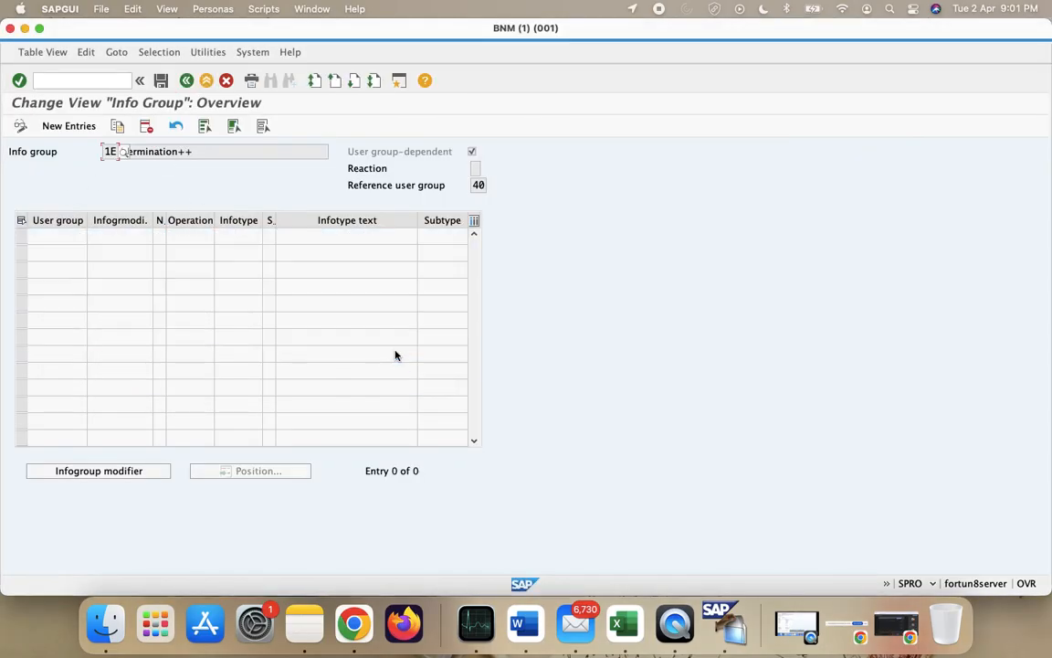
{"action": "left_click", "coordinate": [161, 81]}
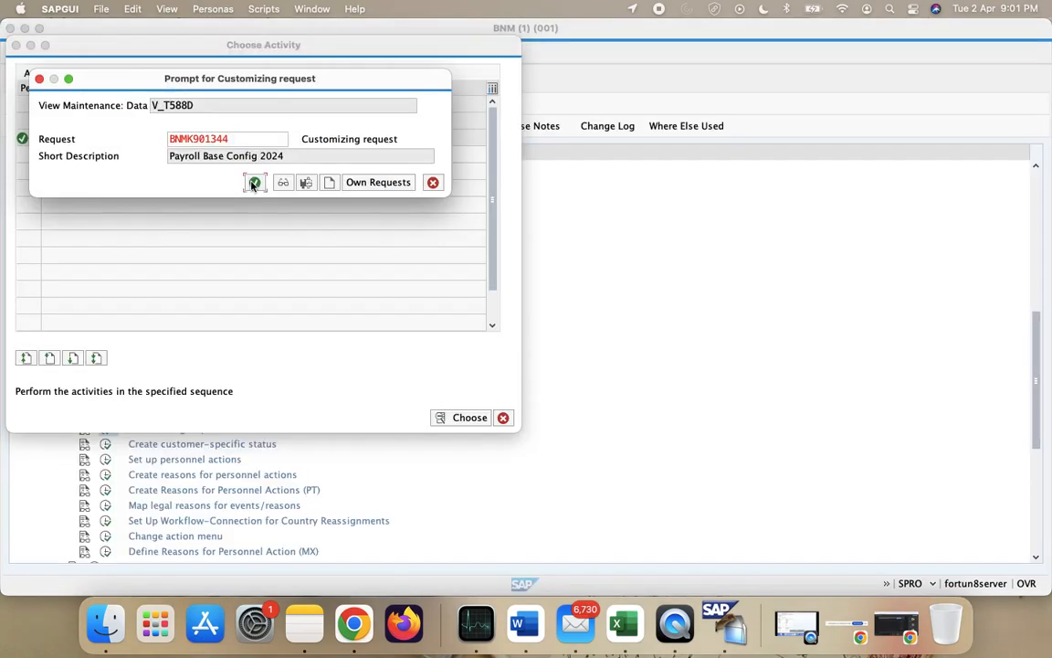
{"action": "left_click", "coordinate": [253, 183]}
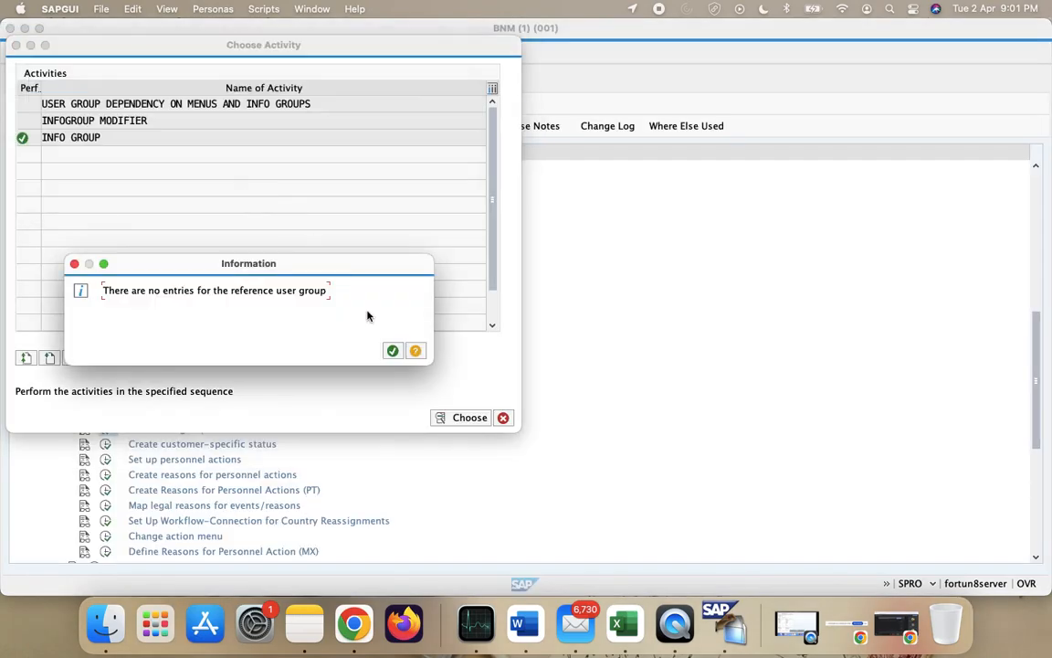
{"action": "left_click", "coordinate": [393, 349]}
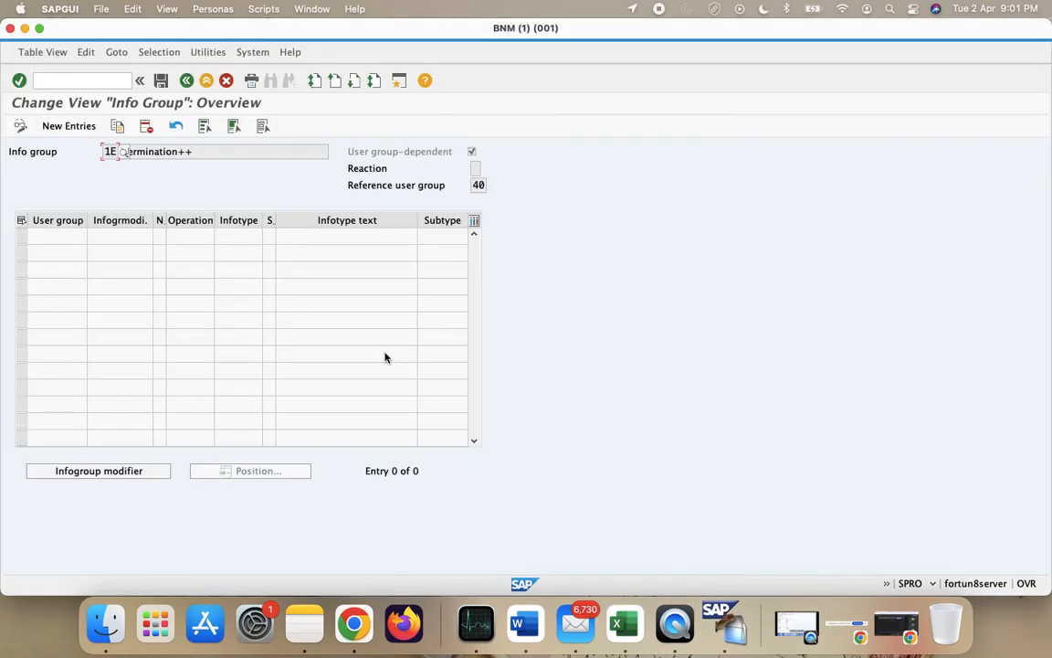
{"action": "left_click", "coordinate": [188, 81]}
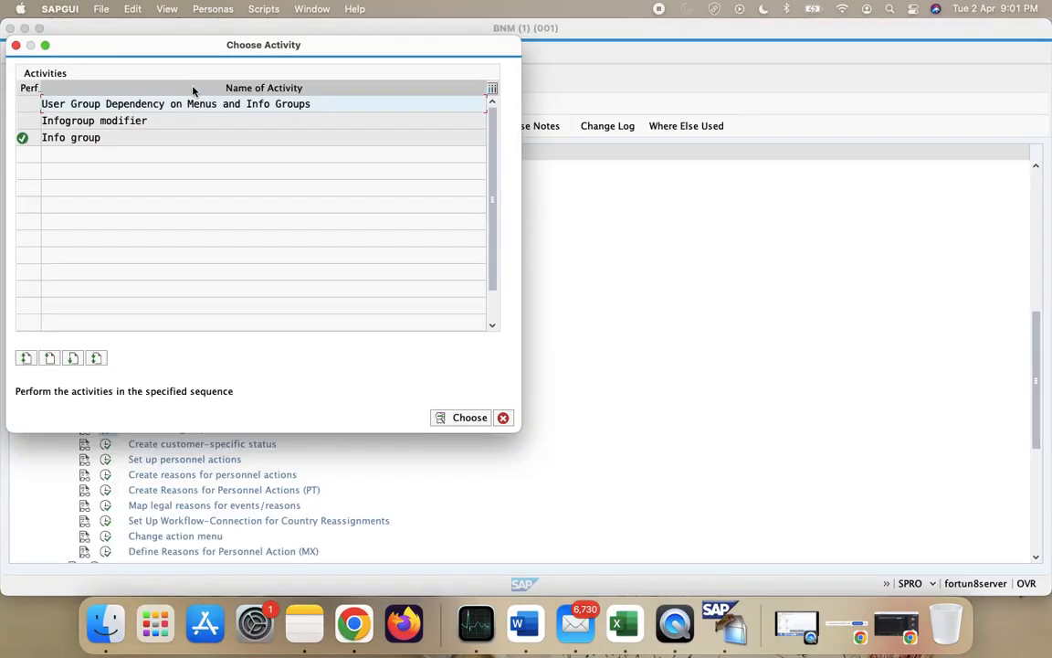
- Open info group 1F Rehire++ from the Info group activity
{"action": "double_click", "coordinate": [127, 144]}
{"action": "type", "text": "1F"}
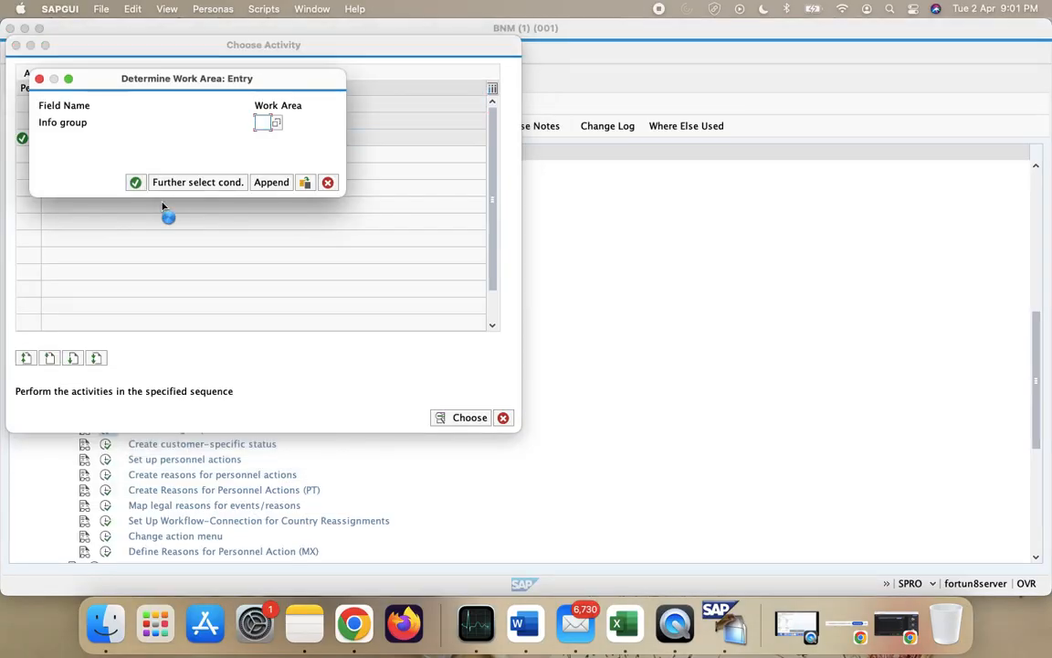
{"action": "key", "text": "Return"}
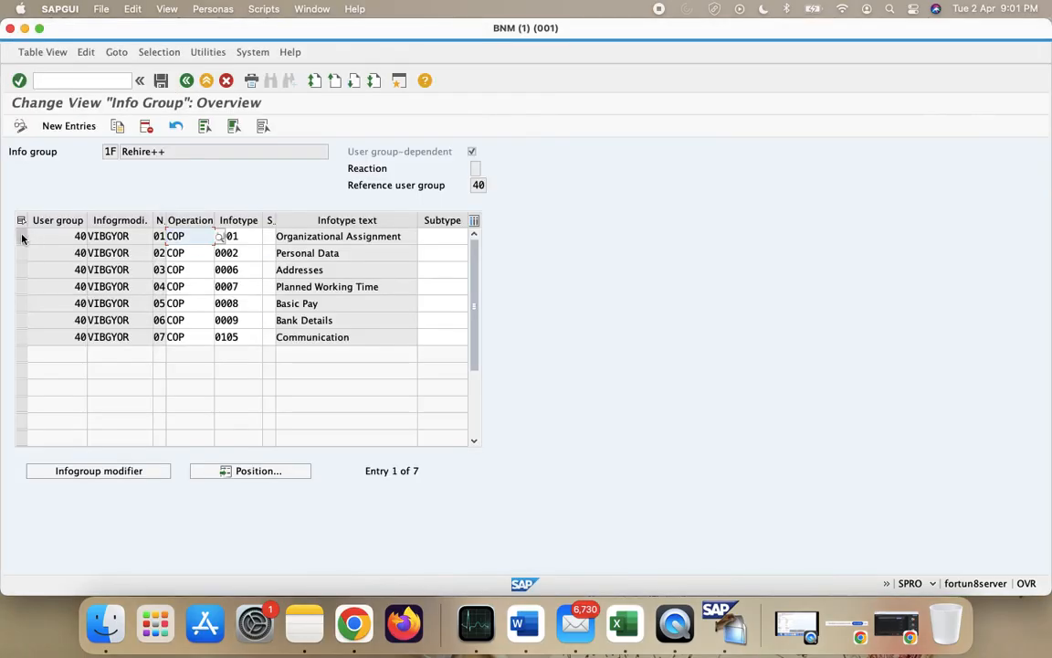
- Delete all seven 1F entries, save under the customizing request, and go back
{"action": "left_click", "coordinate": [21, 220]}
{"action": "left_click", "coordinate": [146, 126]}
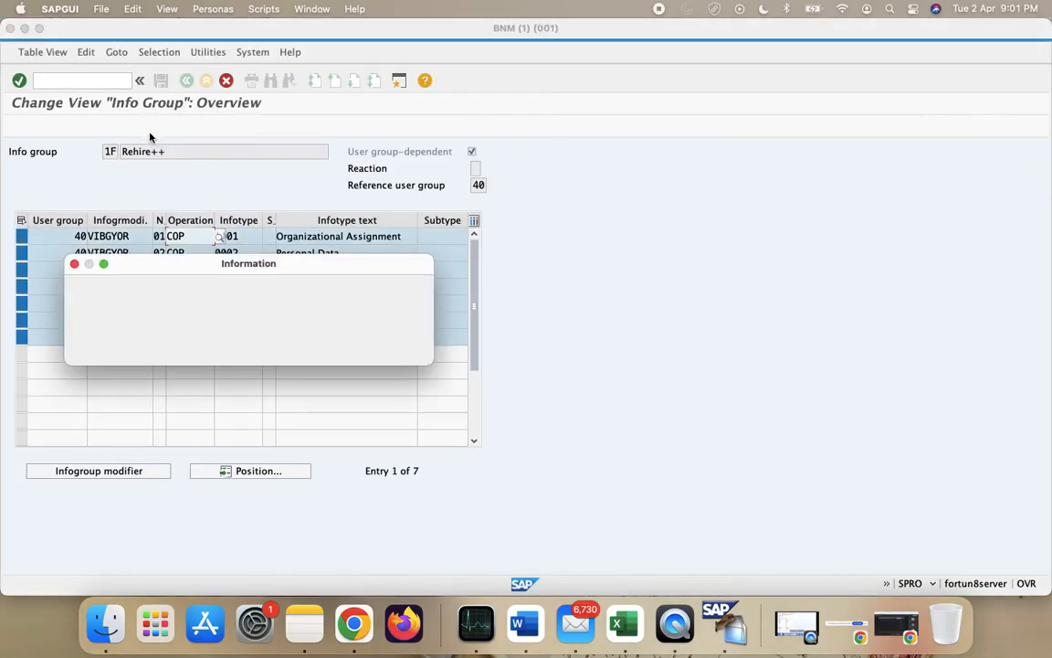
{"action": "left_click", "coordinate": [392, 351]}
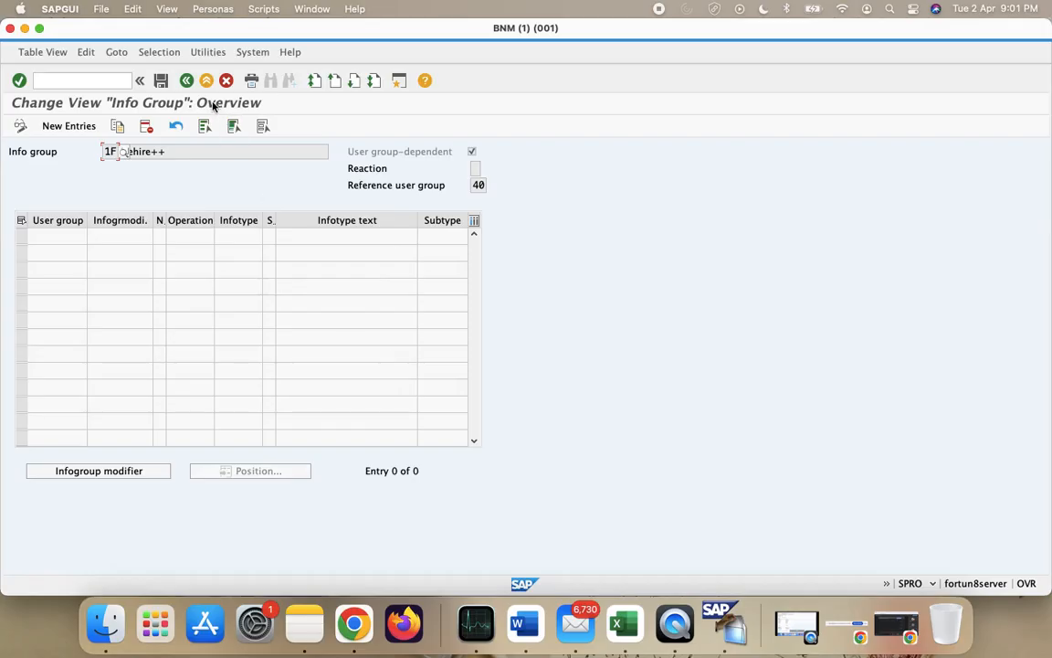
{"action": "left_click", "coordinate": [161, 80]}
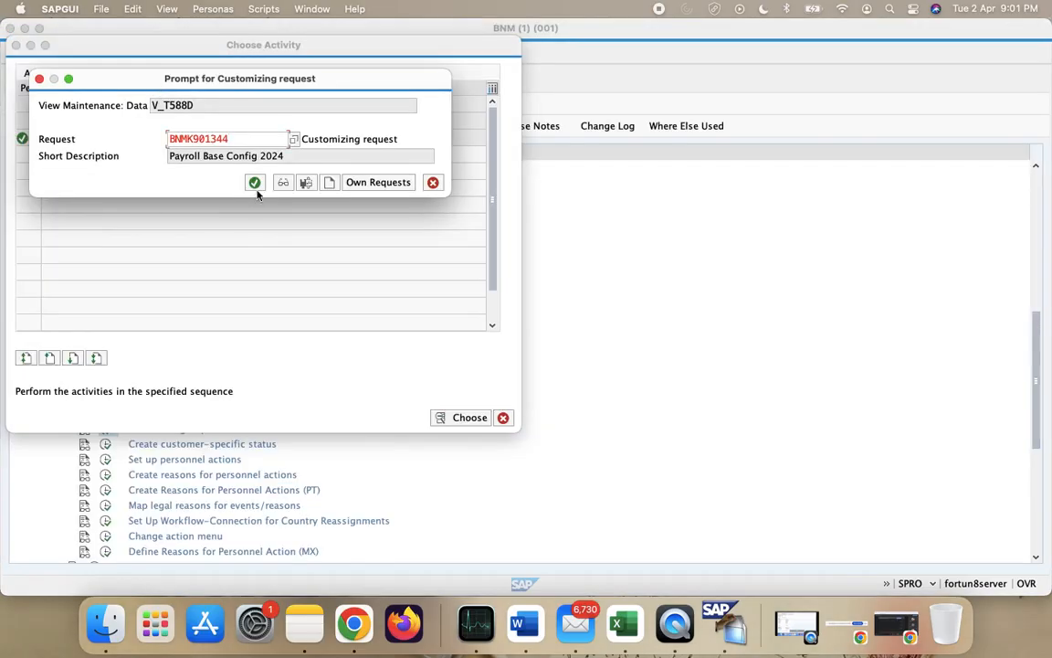
{"action": "left_click", "coordinate": [256, 186]}
{"action": "left_click", "coordinate": [390, 351]}
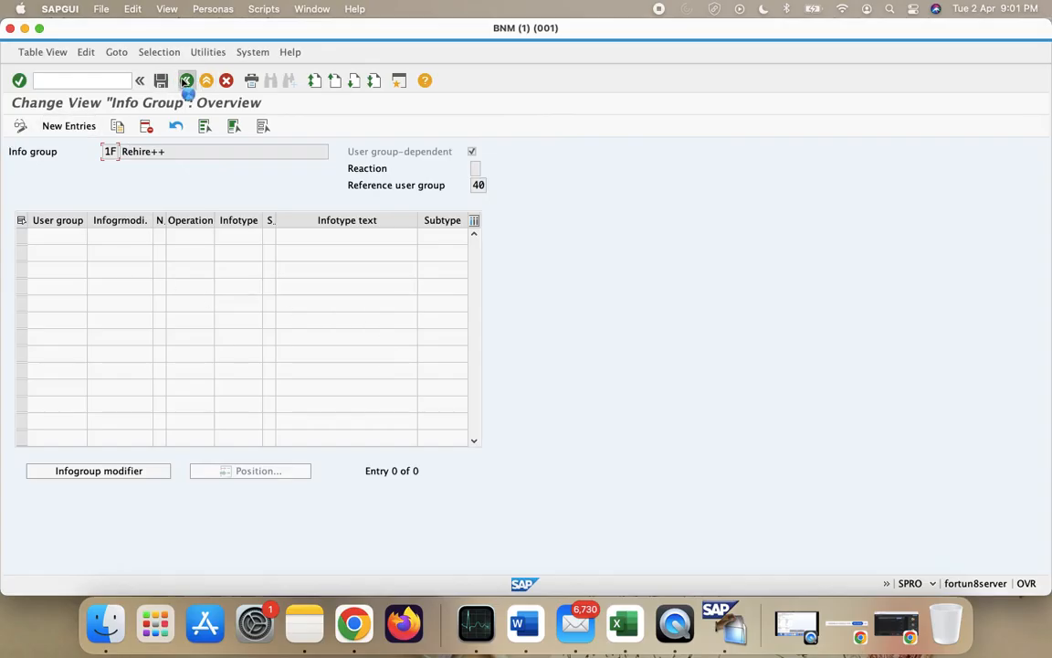
{"action": "left_click", "coordinate": [185, 80]}
- Open info group 1B Promotion++ and paste the seven copied VIBGYOR INS rows as new entries
{"action": "double_click", "coordinate": [96, 138]}
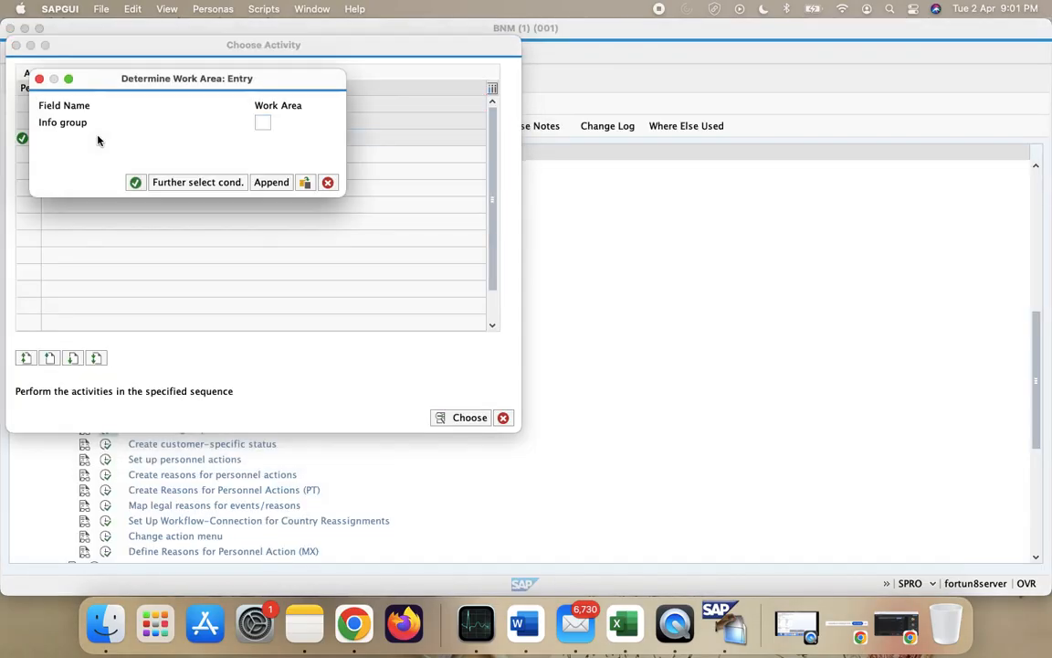
{"action": "type", "text": "1B"}
{"action": "key", "text": "Return"}
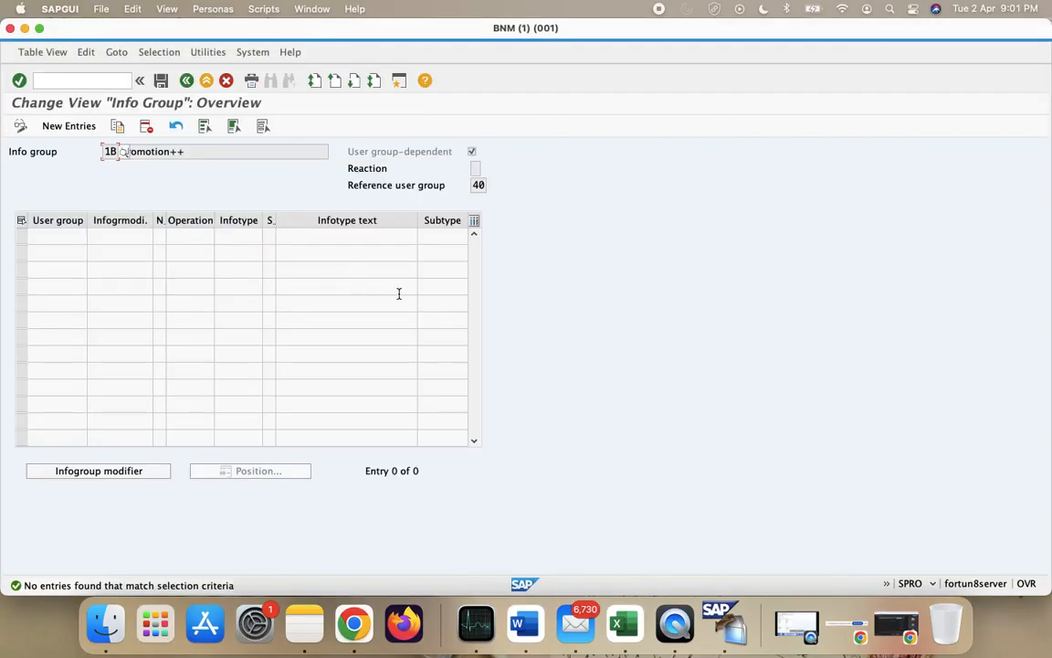
{"action": "left_click", "coordinate": [81, 133]}
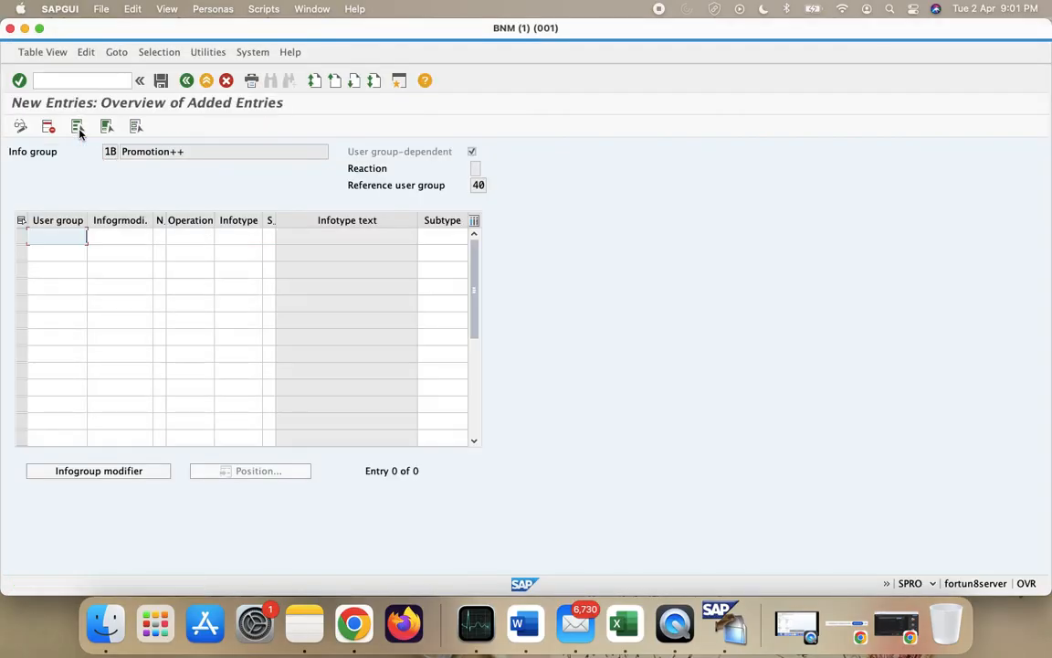
{"action": "type", "text": "40\tVIBGYOR\t01\tINS\t0000 40\tVIBGYOR\t02\tINS\t0001 40\tVIBGYOR\t03\tINS\t0002 40\tVIBGYOR\t04\tINS\t0006 40\tVIBGYOR\t05\tINS\t0007 40\tVIBGYOR\t06\tINS\t0008 40\tVIBGYOR\t07\tINS\t0105"}
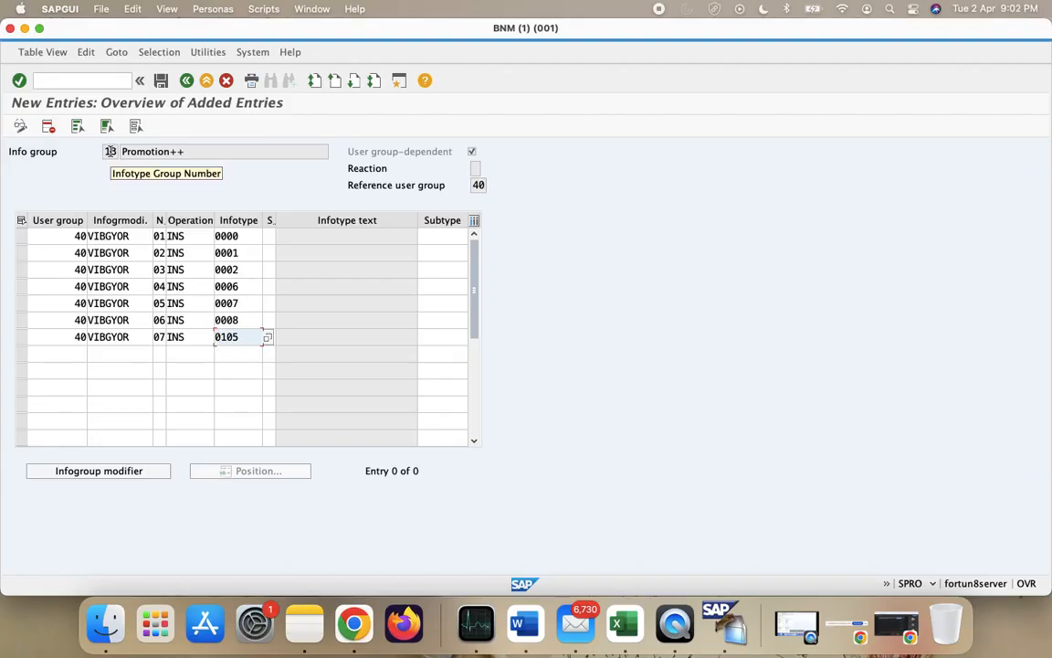
{"action": "left_click", "coordinate": [217, 235]}
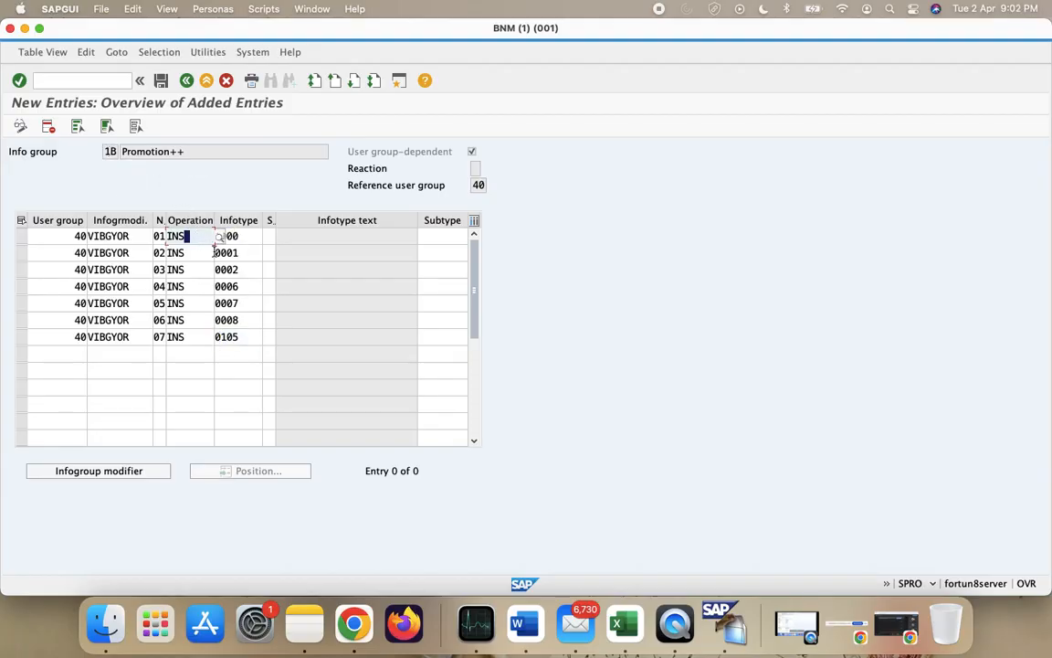
{"action": "left_click", "coordinate": [224, 288]}
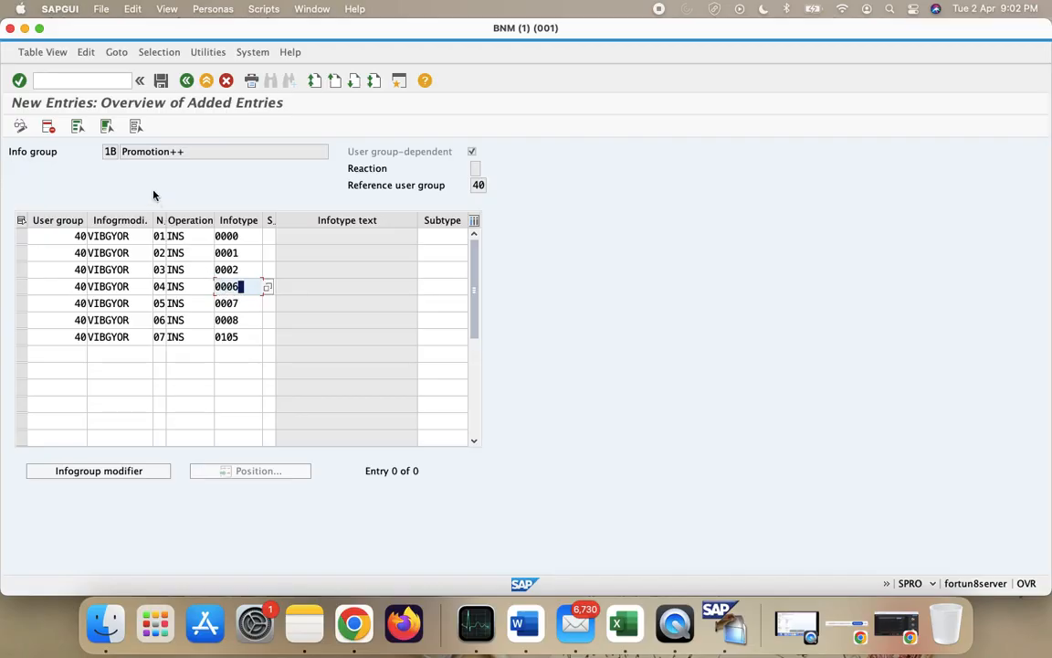
- Set row 1's operation to COP and correct its infotype to 0000
{"action": "right_click", "coordinate": [250, 289]}
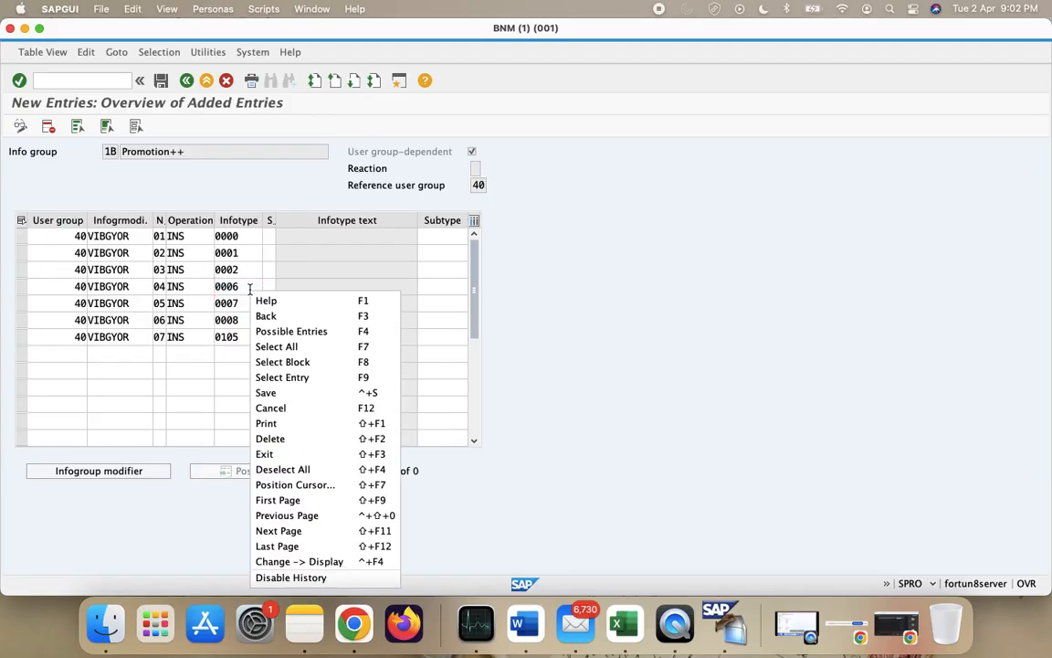
{"action": "left_click", "coordinate": [243, 288]}
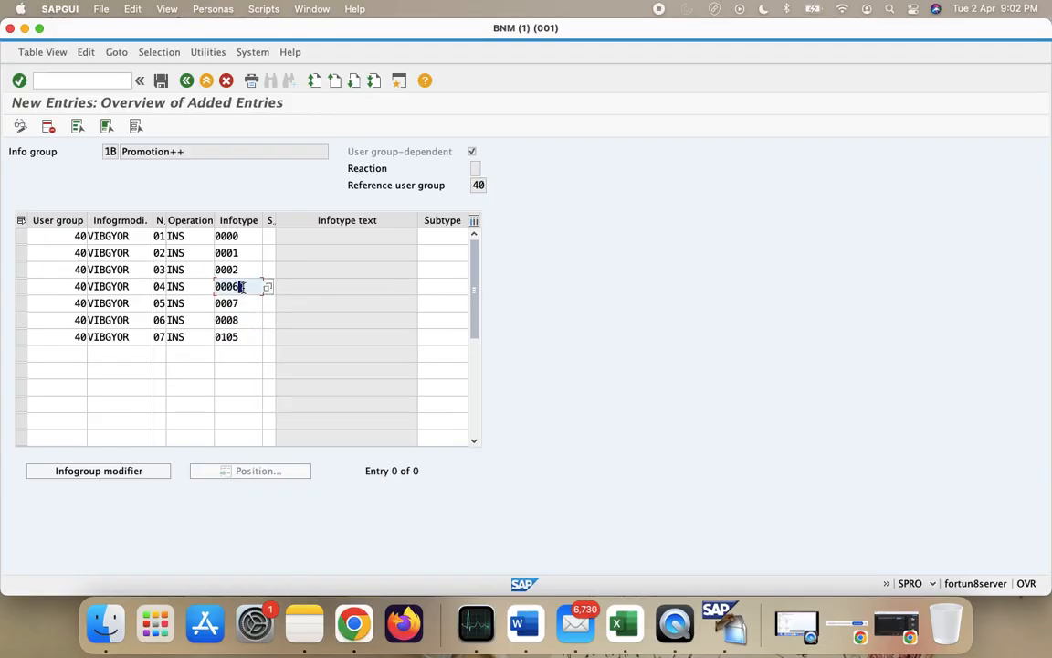
{"action": "left_click", "coordinate": [186, 236]}
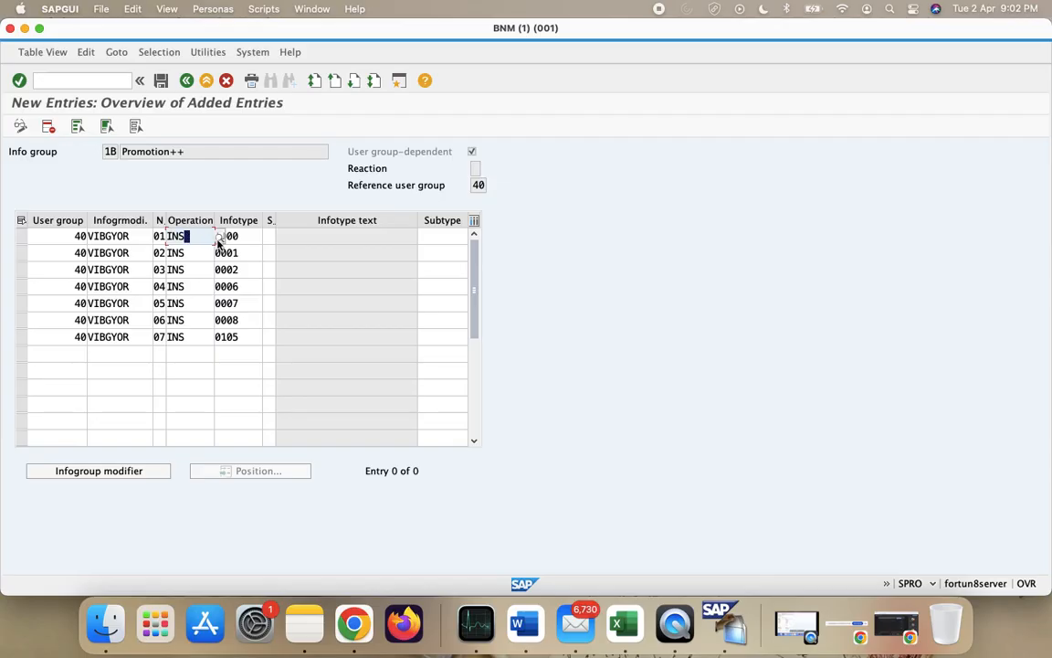
{"action": "left_click", "coordinate": [220, 237]}
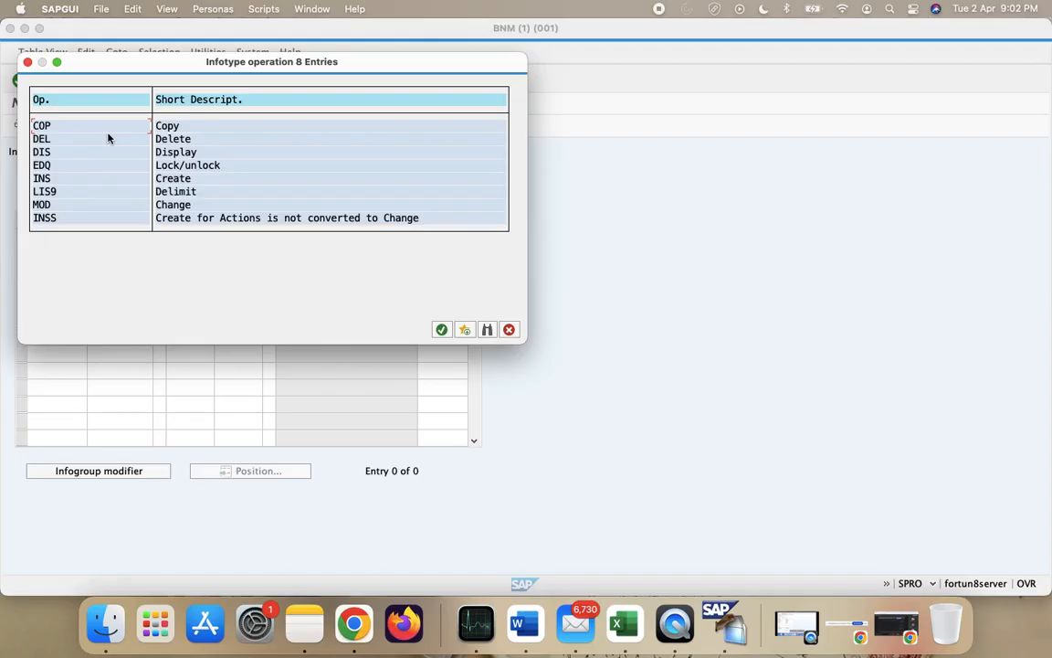
{"action": "double_click", "coordinate": [84, 127]}
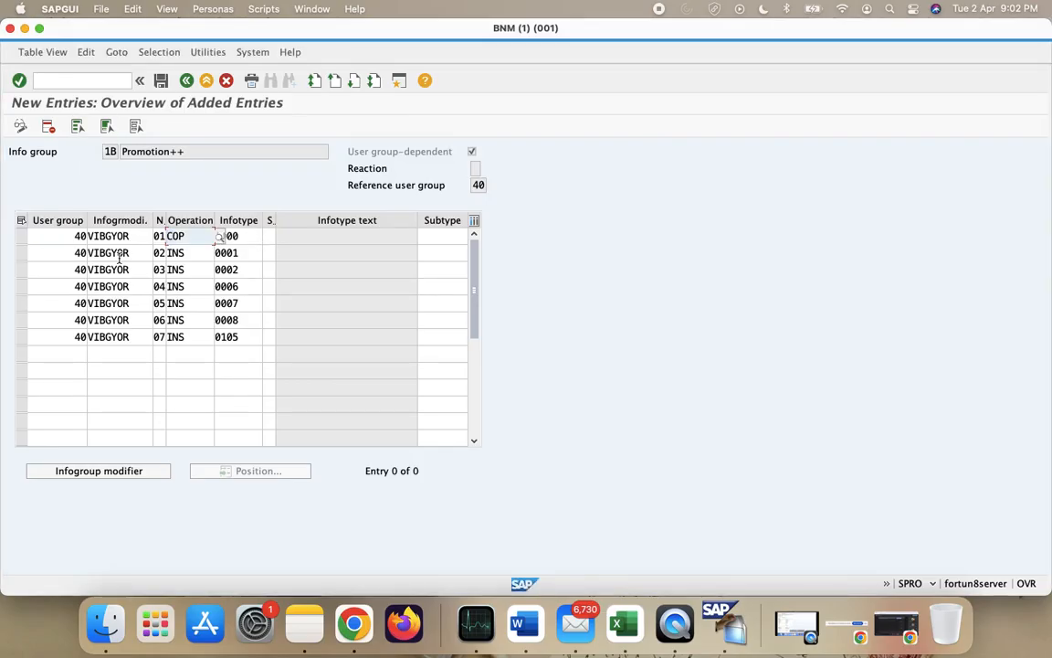
{"action": "left_click", "coordinate": [257, 235]}
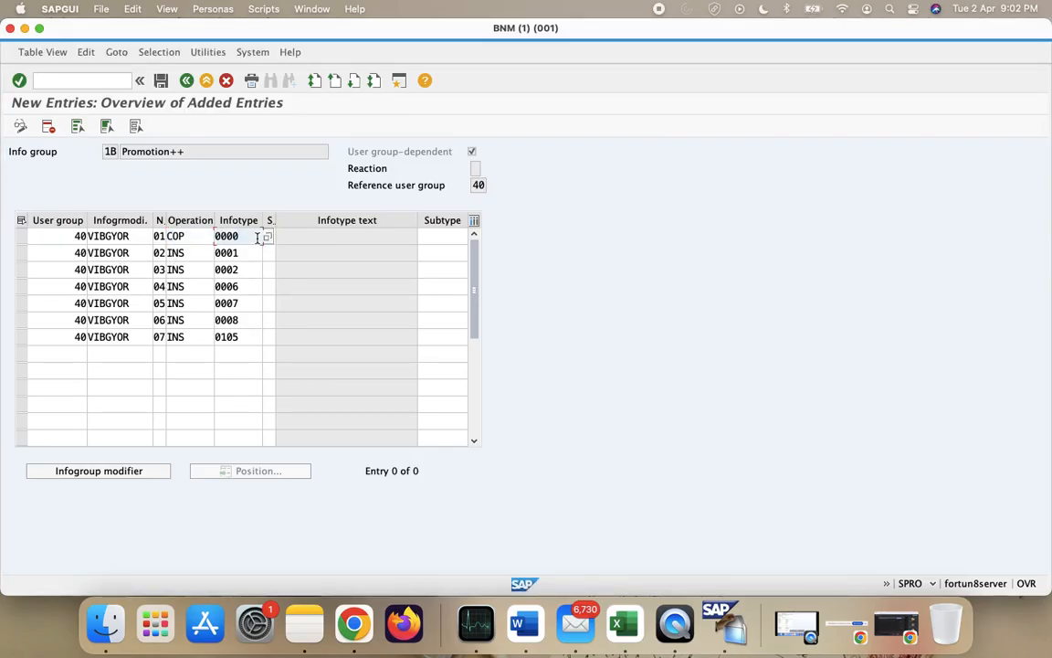
{"action": "key", "text": "BackSpace"}
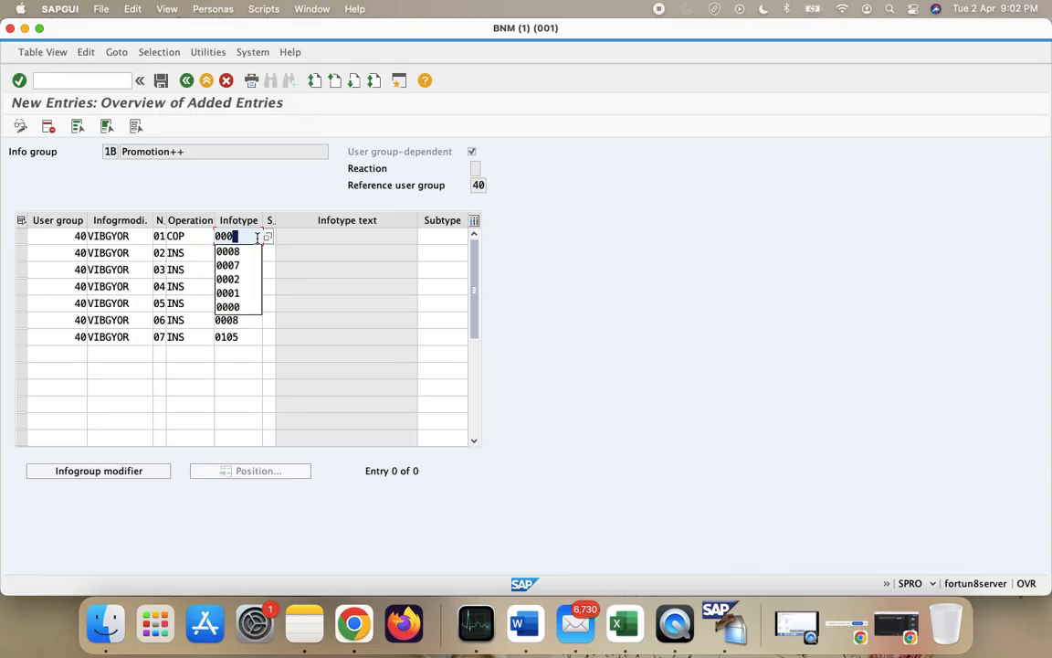
{"action": "type", "text": "0"}
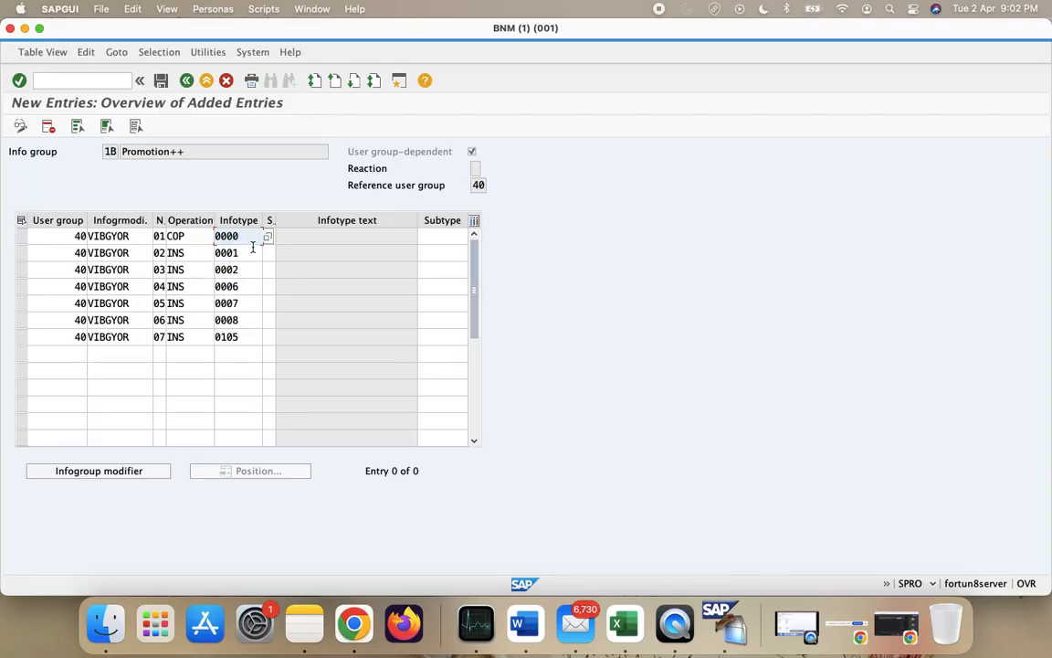
- Change rows 2 and 3 (infotypes 0001 and 0002) to operation COP
{"action": "left_click", "coordinate": [204, 253]}
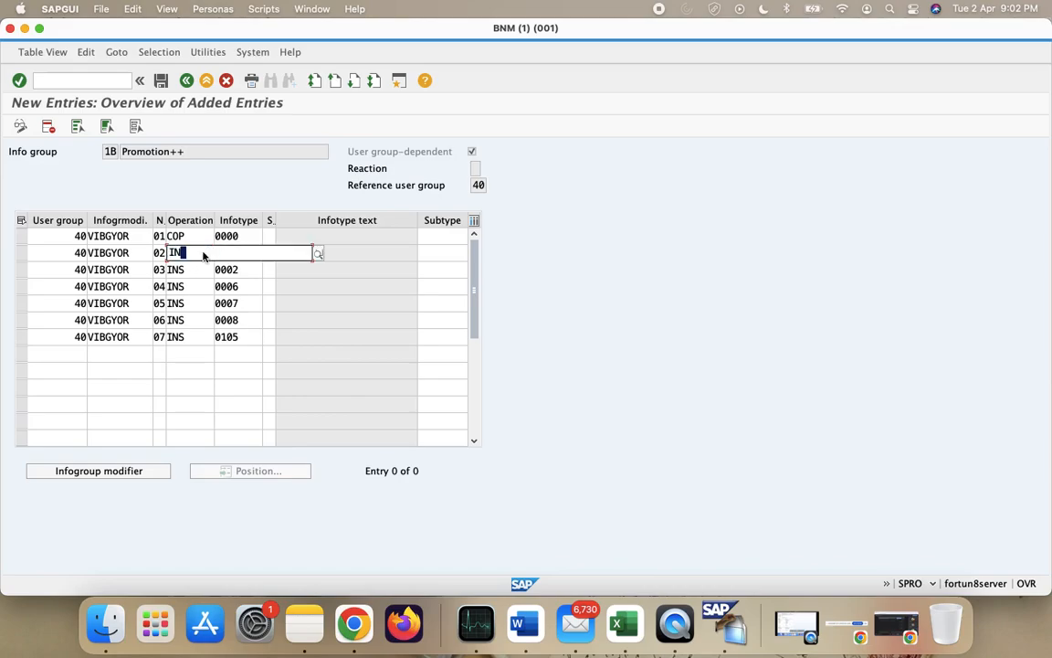
{"action": "key", "text": "BackSpace"}
{"action": "key", "text": "BackSpace"}
{"action": "key", "text": "BackSpace"}
{"action": "type", "text": "Cop"}
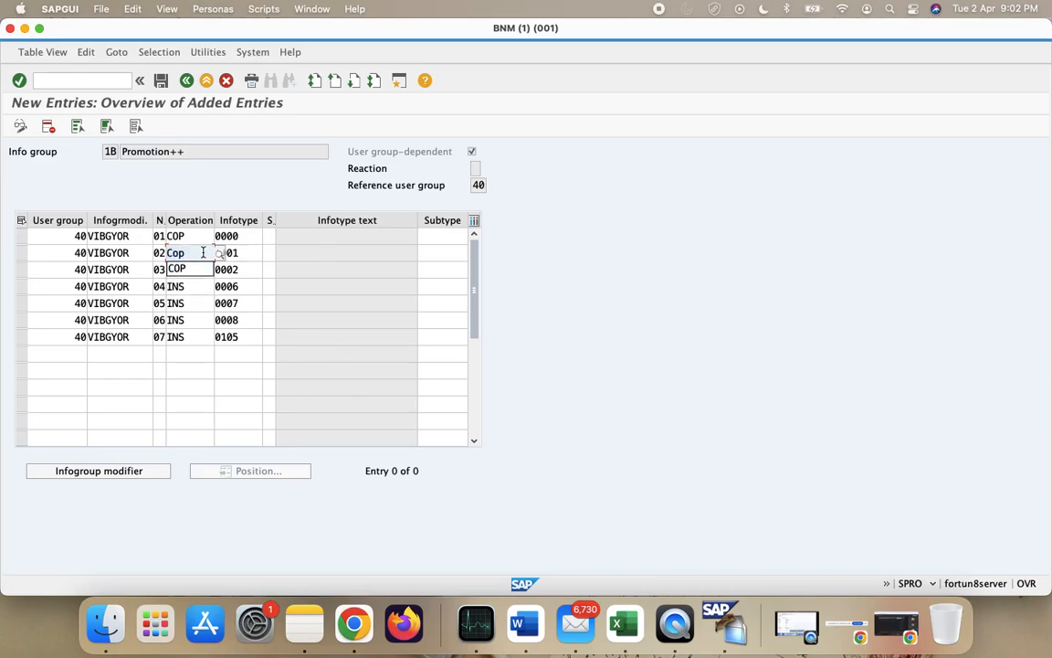
{"action": "left_click", "coordinate": [192, 269]}
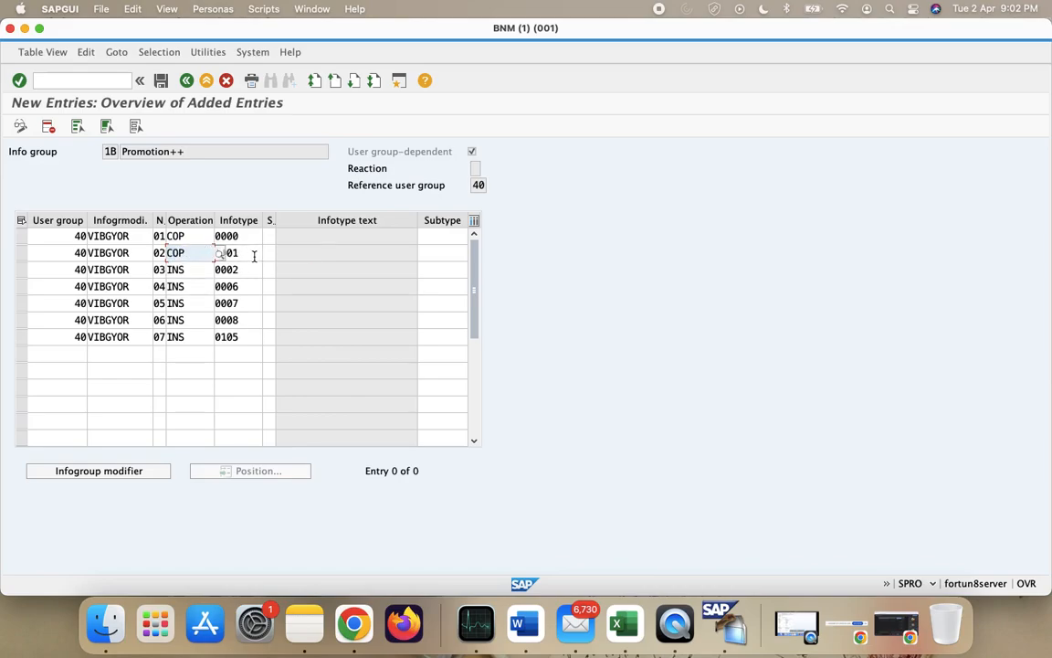
{"action": "left_click", "coordinate": [248, 256]}
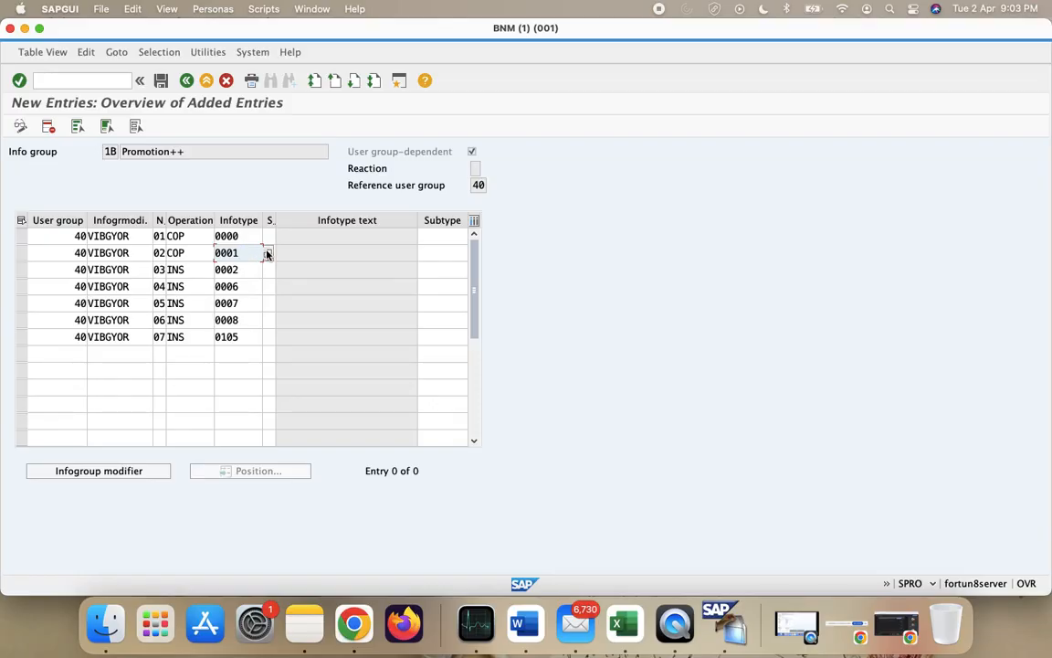
{"action": "left_click", "coordinate": [267, 254]}
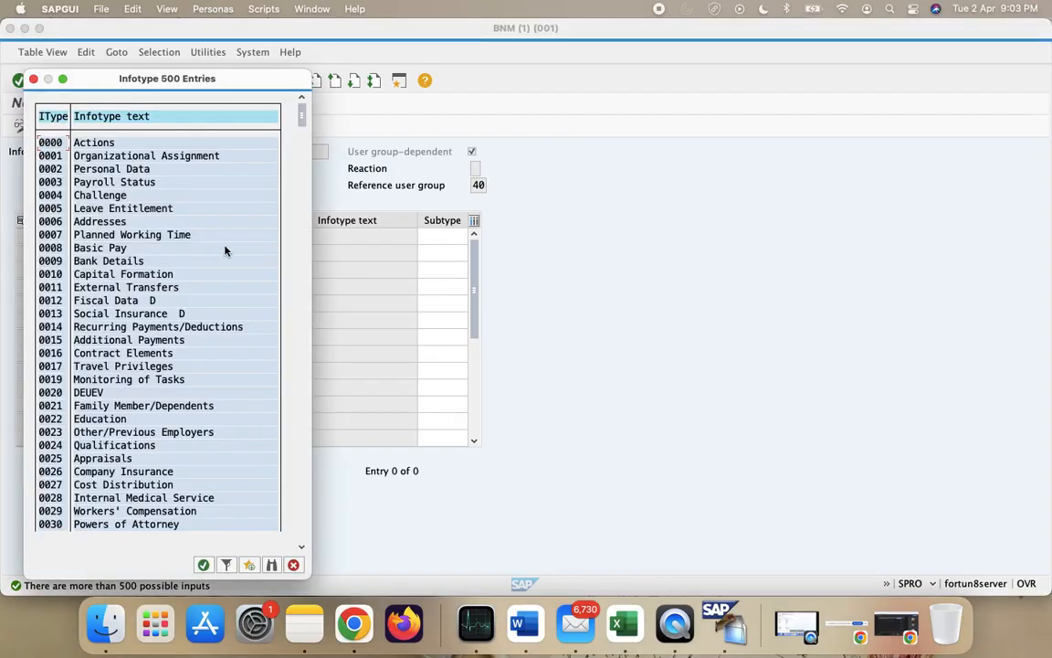
{"action": "left_click", "coordinate": [293, 565]}
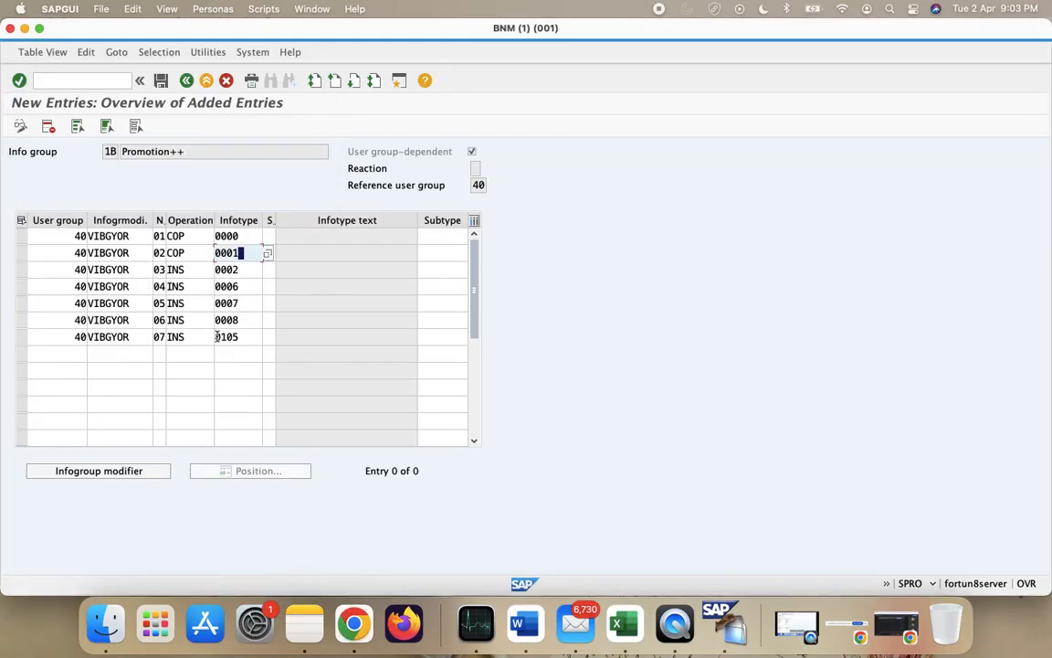
{"action": "left_click", "coordinate": [193, 269]}
{"action": "key", "text": "BackSpace"}
{"action": "type", "text": "CO"}
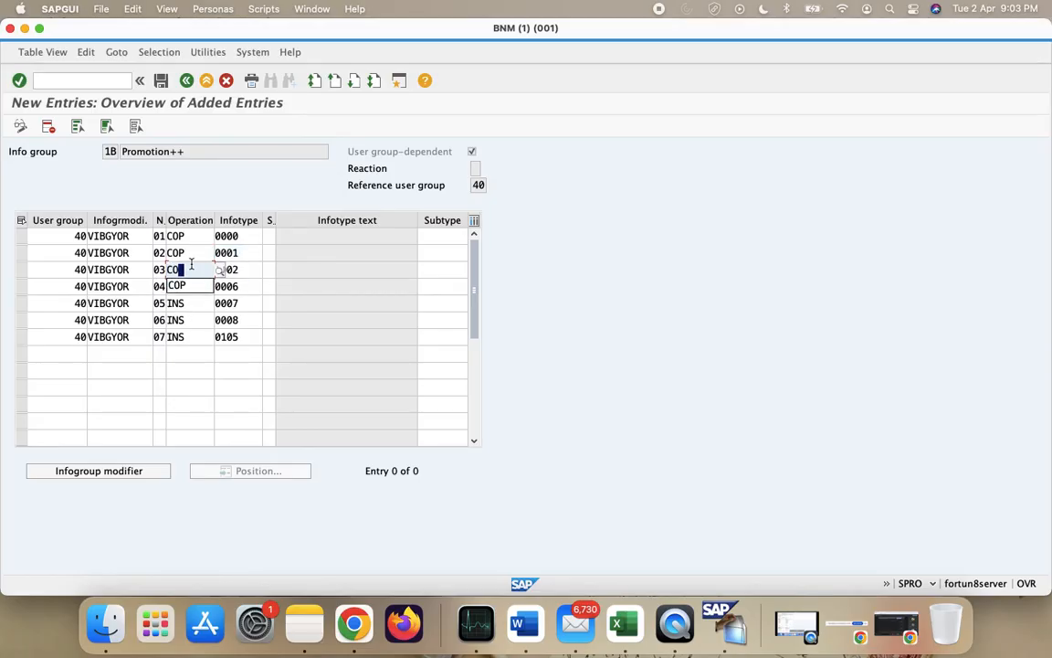
{"action": "type", "text": "P"}
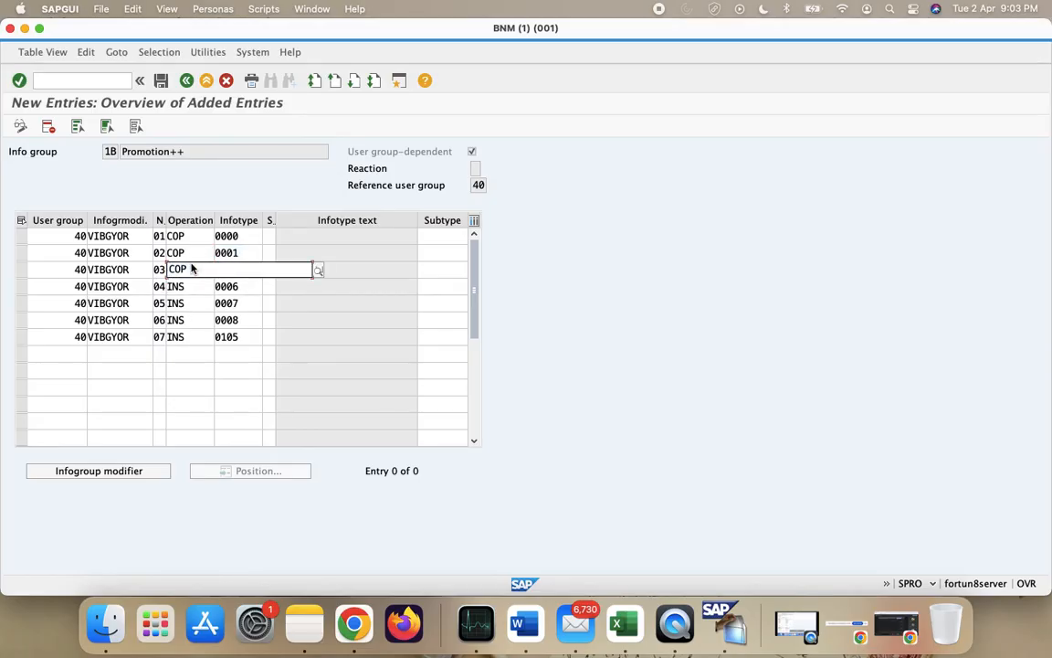
{"action": "key", "text": "Tab"}
{"action": "type", "text": "0002"}
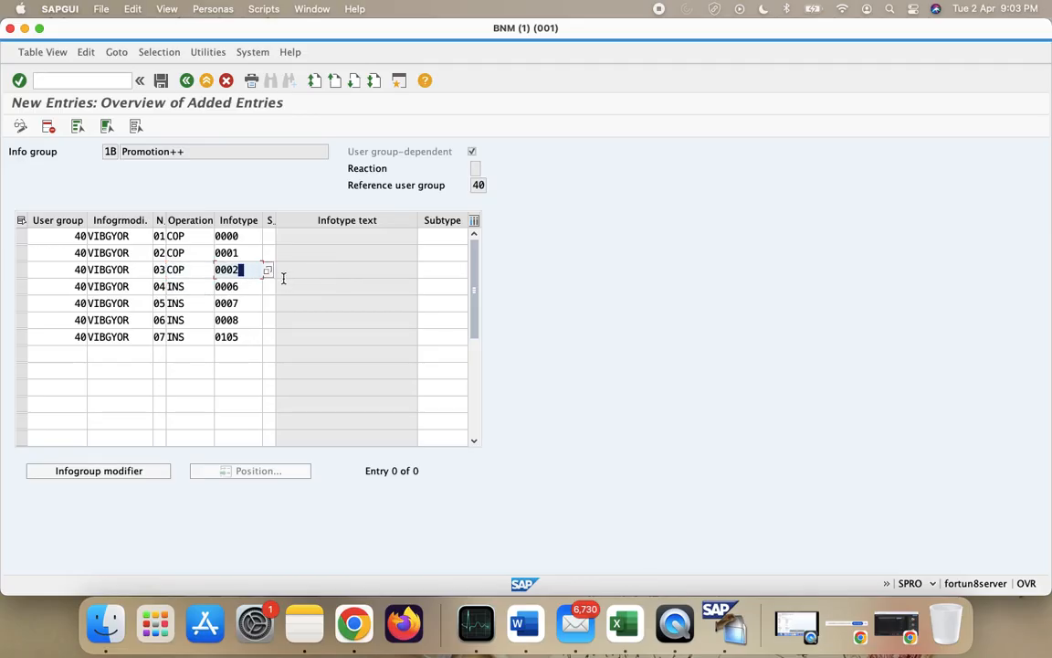
{"action": "left_click", "coordinate": [267, 271]}
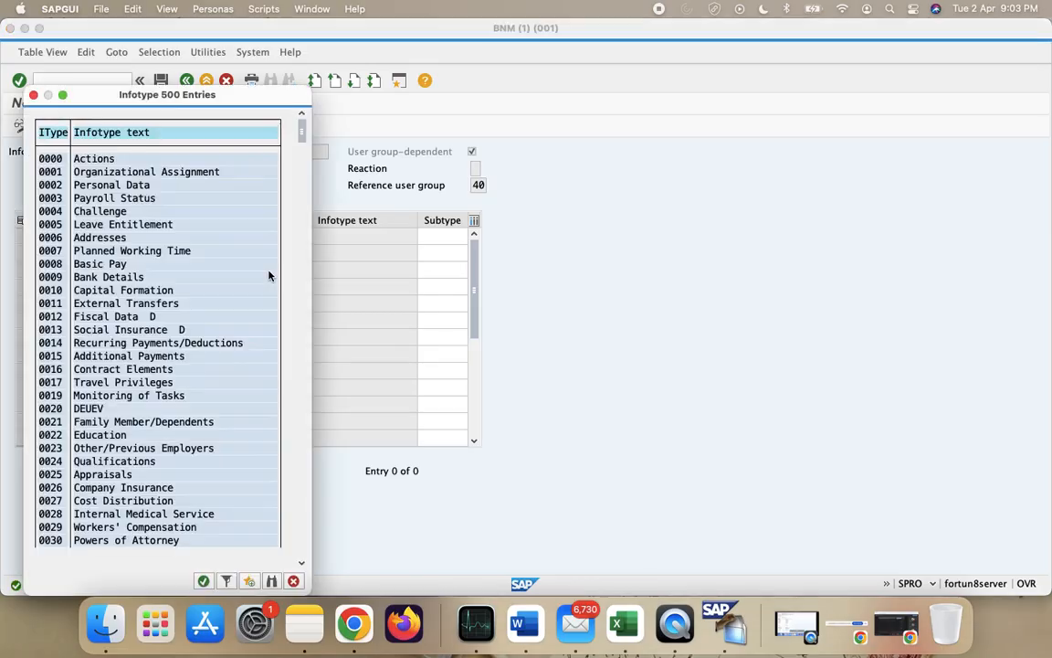
{"action": "double_click", "coordinate": [90, 188]}
{"action": "left_click", "coordinate": [186, 270]}
- Set infotypes 0006 and 0007 to operation DIS
{"action": "left_click", "coordinate": [196, 287]}
{"action": "key", "text": "BackSpace"}
{"action": "key", "text": "BackSpace"}
{"action": "key", "text": "BackSpace"}
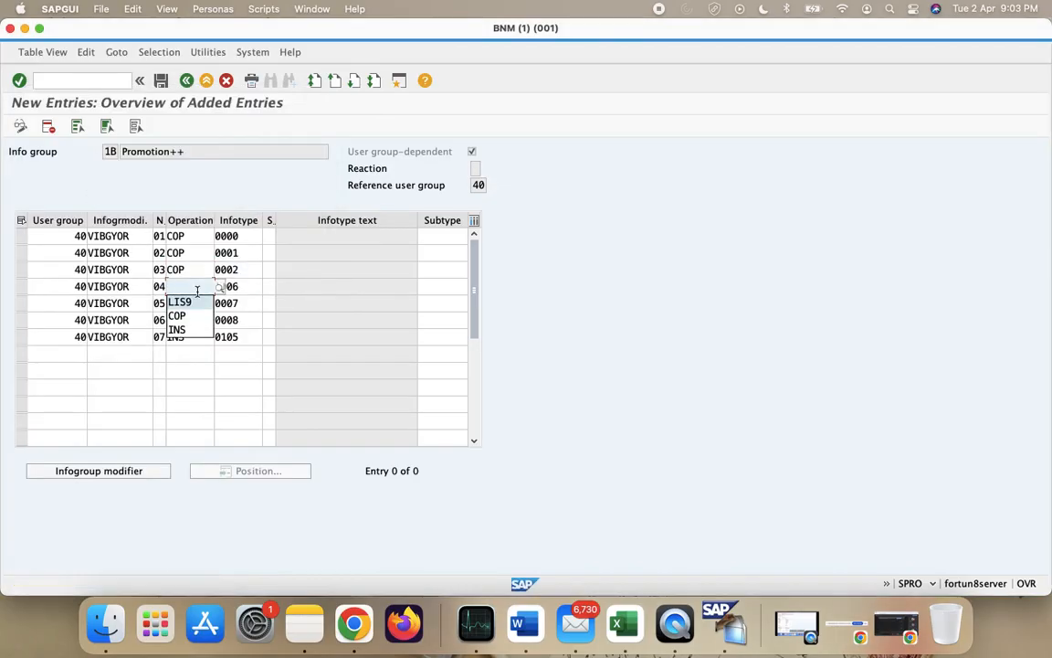
{"action": "type", "text": "C"}
{"action": "key", "text": "BackSpace"}
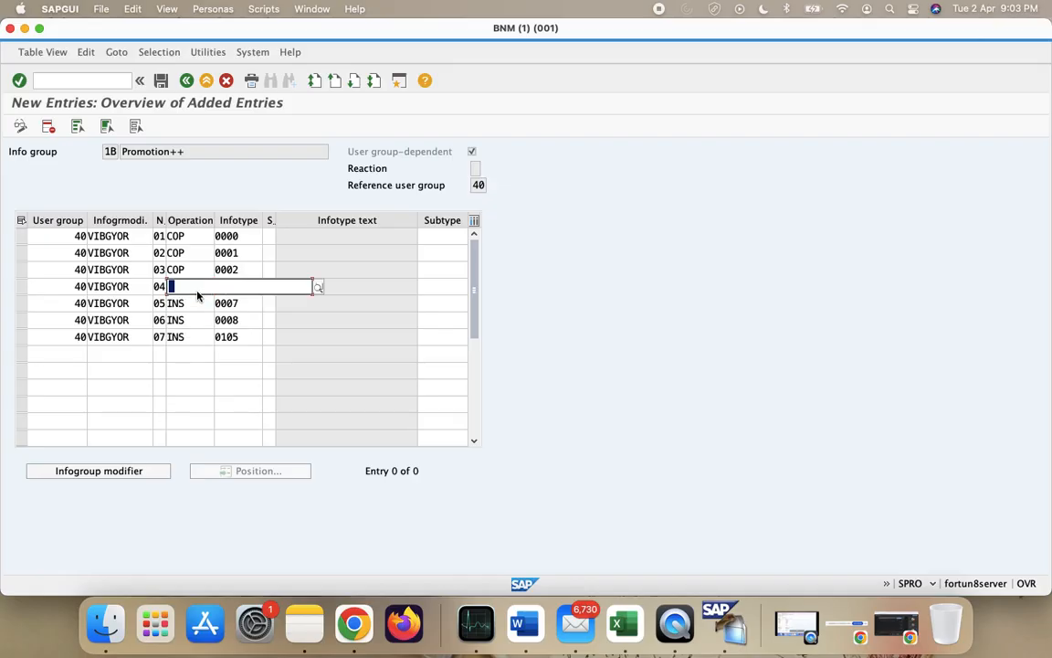
{"action": "type", "text": "DIP"}
{"action": "key", "text": "BackSpace"}
{"action": "type", "text": "S"}
{"action": "key", "text": "Return"}
{"action": "left_click", "coordinate": [195, 301]}
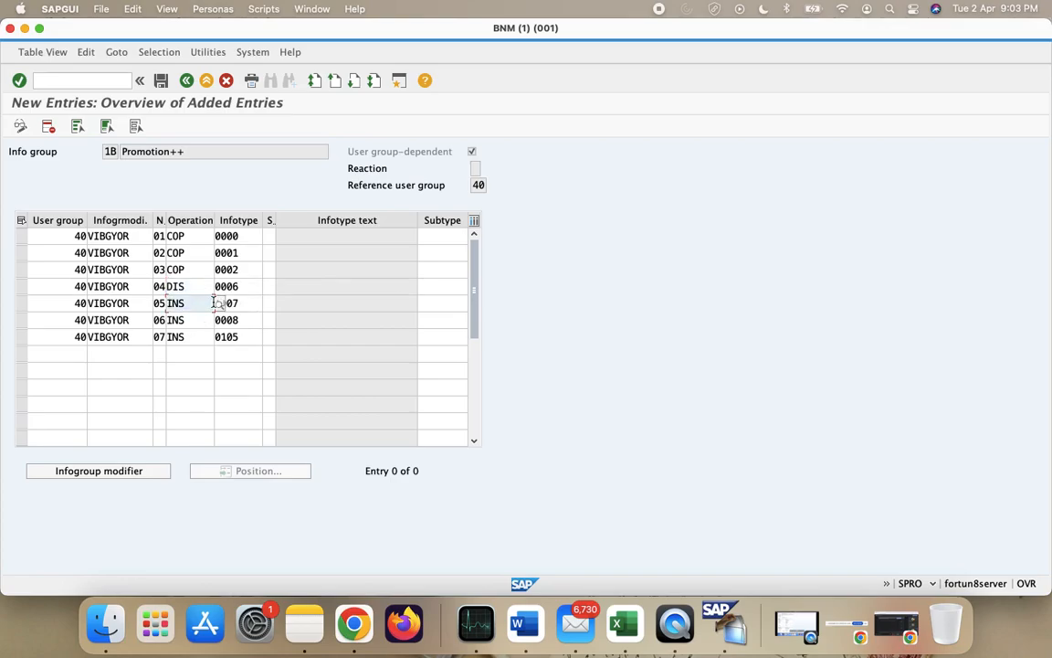
{"action": "left_click", "coordinate": [216, 302]}
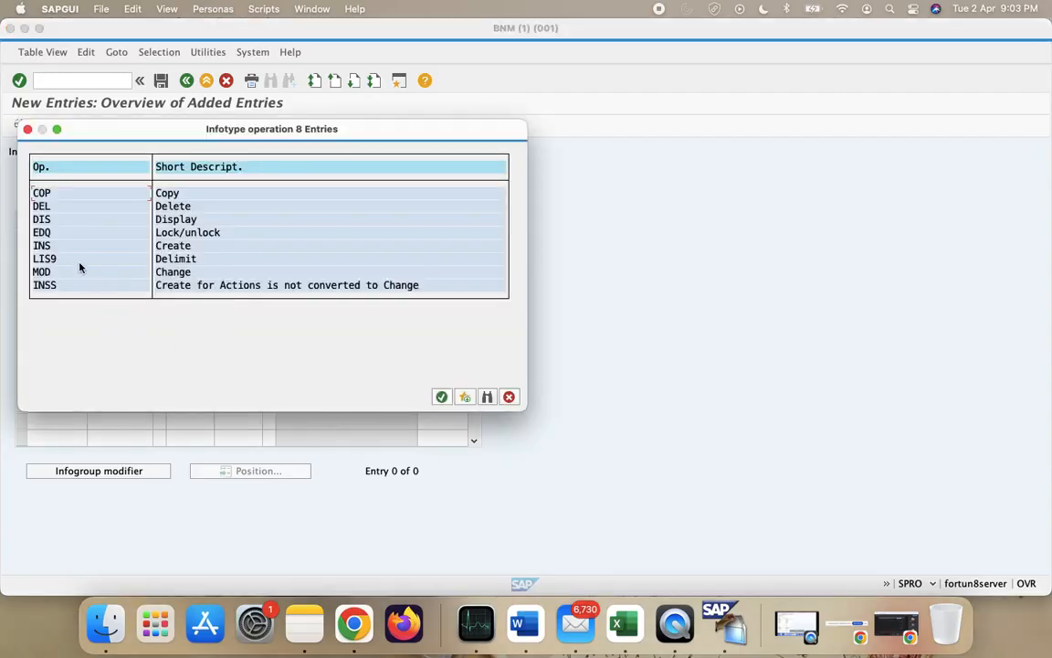
{"action": "double_click", "coordinate": [55, 225]}
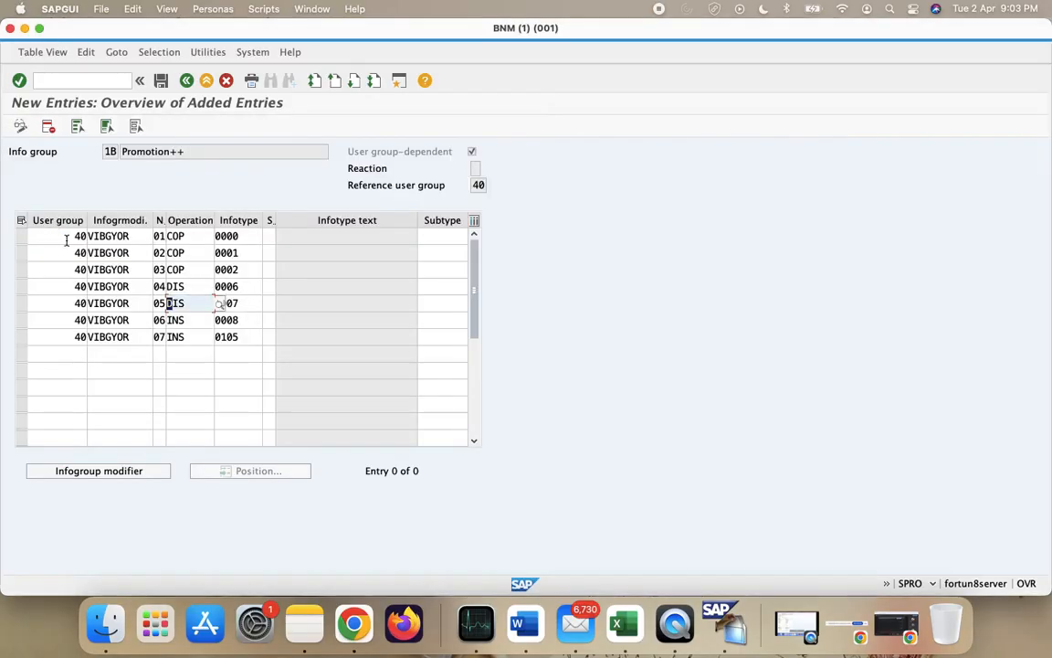
- Set infotype 0008 to COP and 0105 to DIS, then validate all rows
{"action": "left_click", "coordinate": [190, 318]}
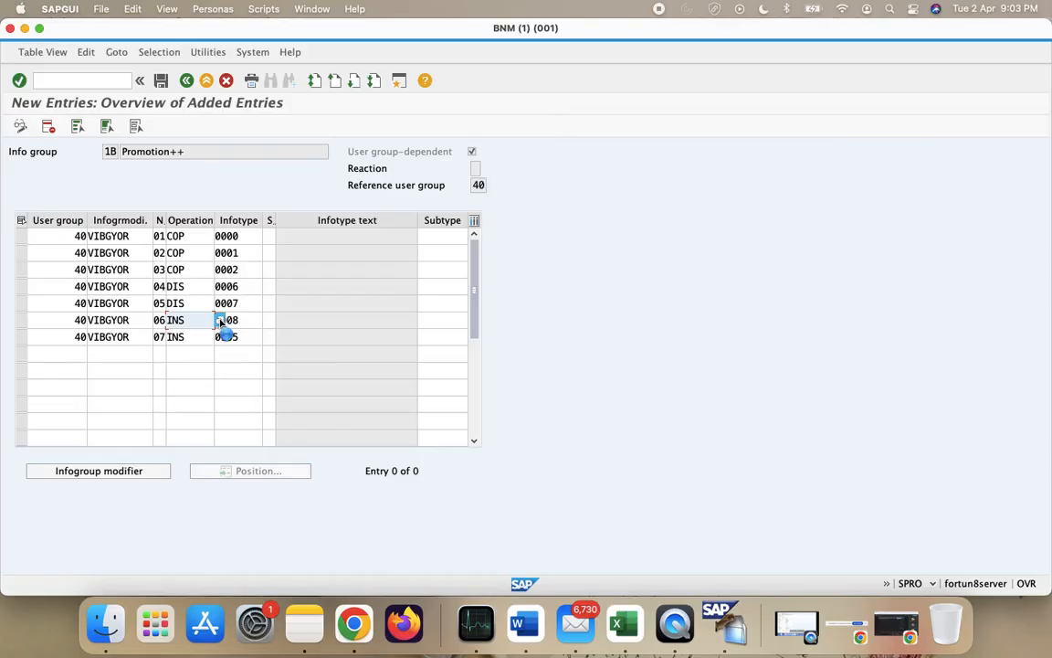
{"action": "left_click", "coordinate": [219, 321]}
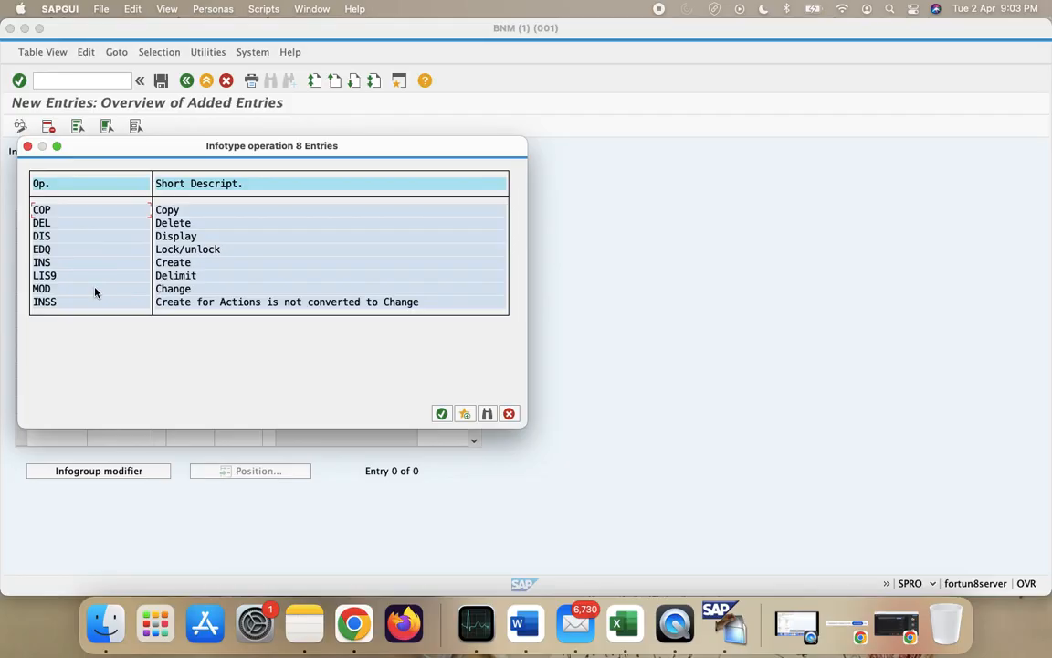
{"action": "double_click", "coordinate": [115, 210]}
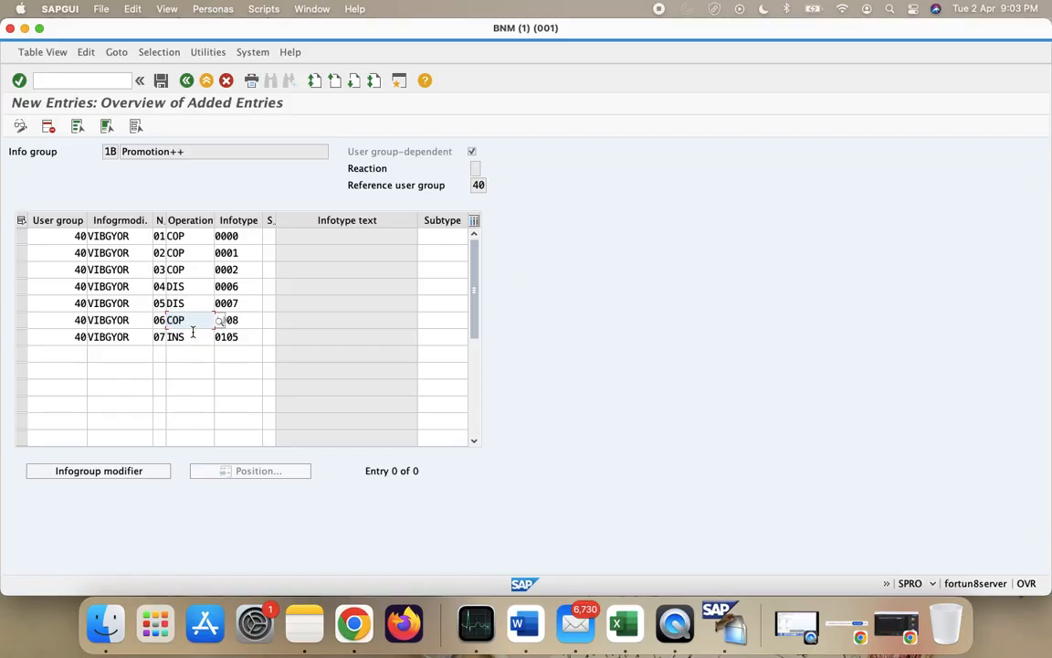
{"action": "left_click", "coordinate": [193, 336]}
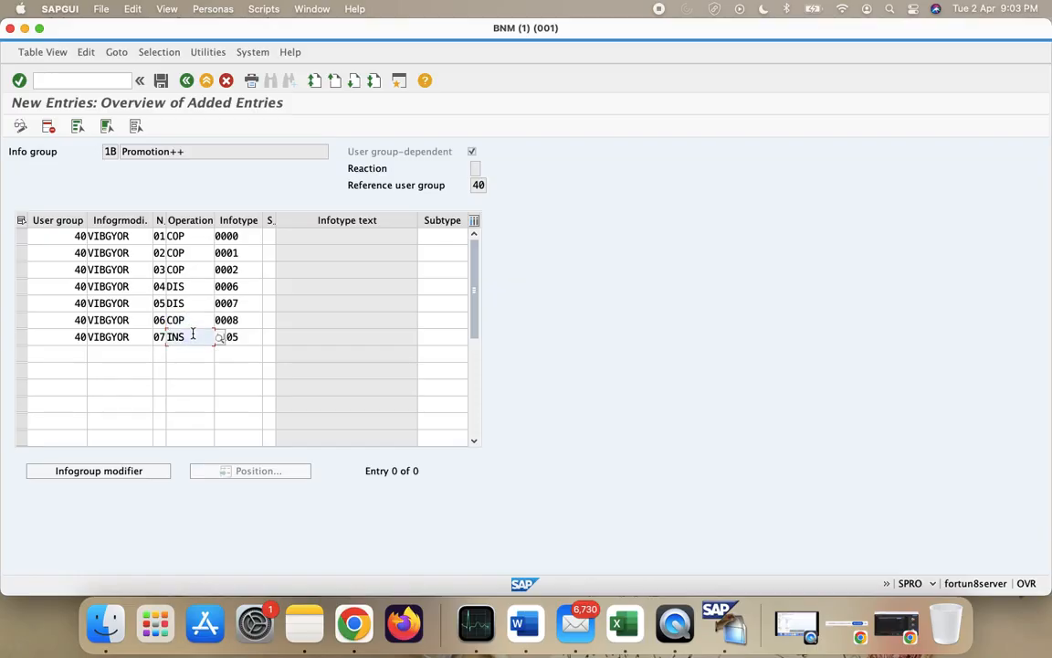
{"action": "key", "text": "BackSpace"}
{"action": "key", "text": "BackSpace"}
{"action": "key", "text": "BackSpace"}
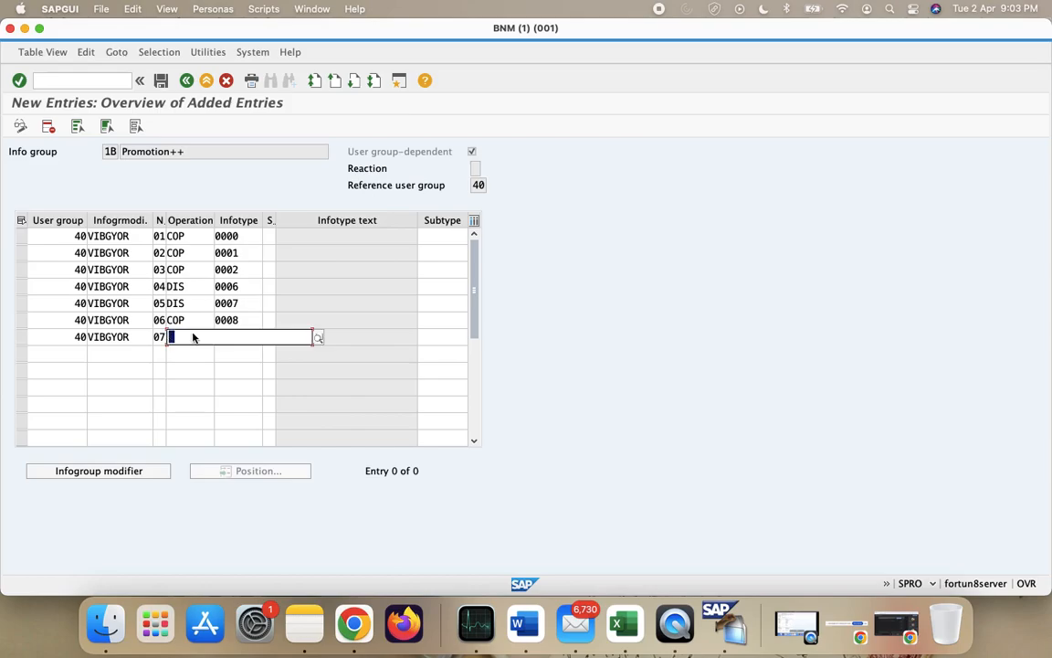
{"action": "type", "text": "DIsp"}
{"action": "key", "text": "BackSpace"}
{"action": "left_click", "coordinate": [193, 356]}
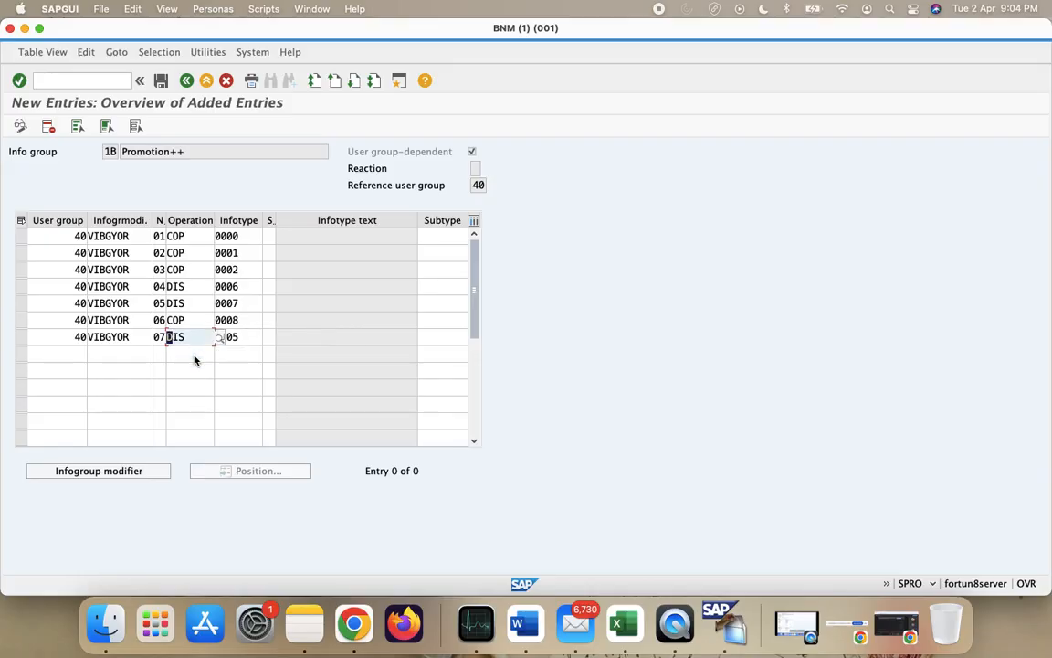
{"action": "left_click", "coordinate": [241, 348]}
{"action": "left_click", "coordinate": [245, 339]}
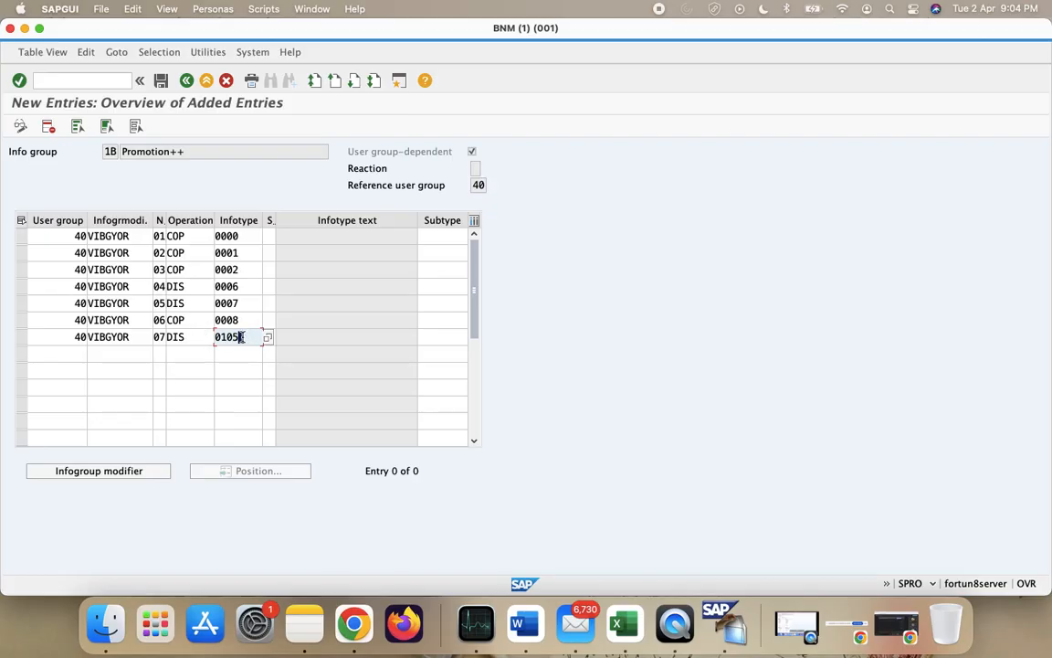
{"action": "key", "text": "Return"}
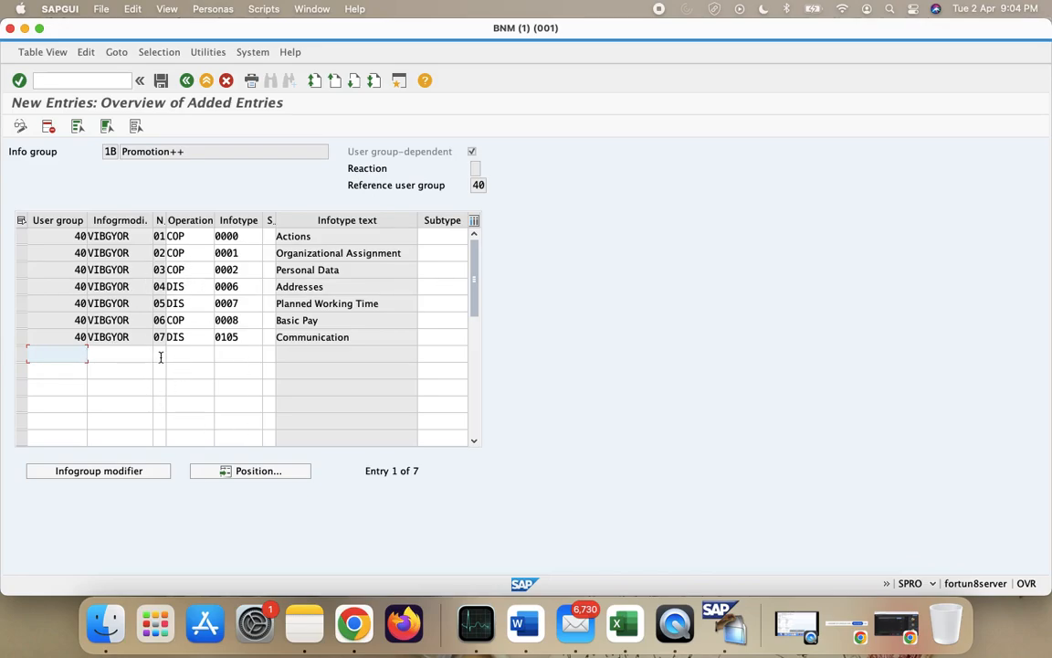
- Save the seven Promotion++ entries, then open info group 1C Transfer++
{"action": "left_click", "coordinate": [160, 81]}
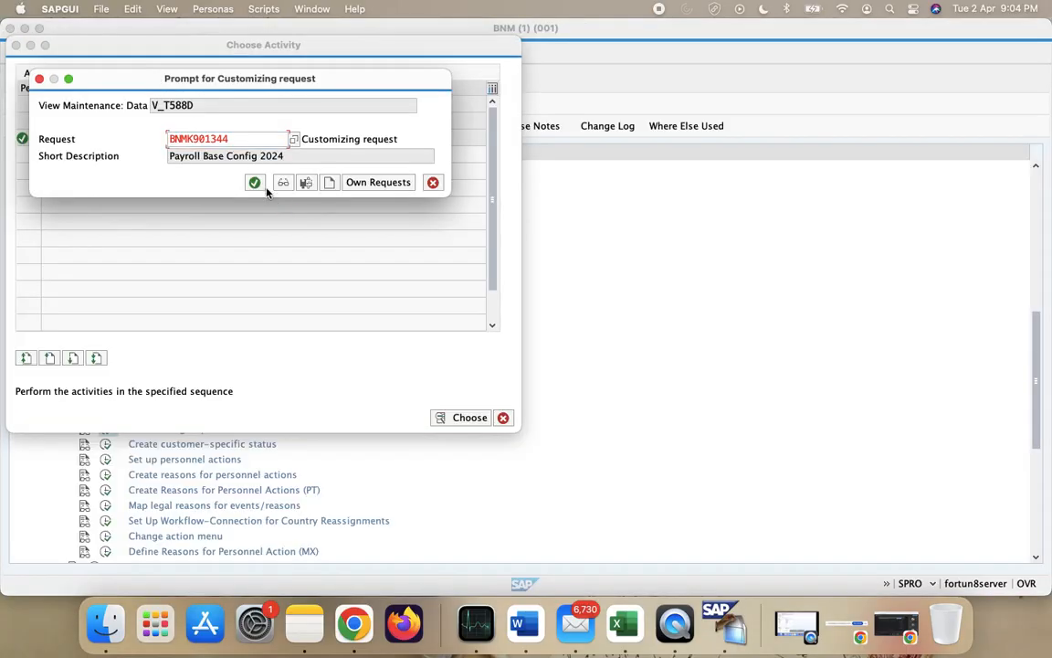
{"action": "left_click", "coordinate": [259, 184]}
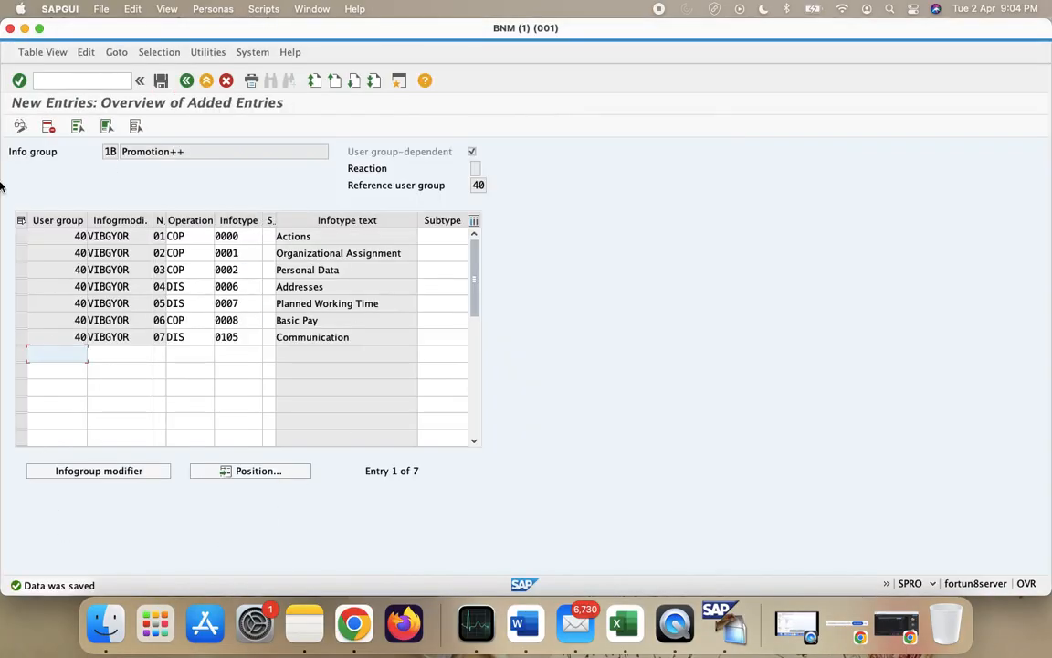
{"action": "left_click", "coordinate": [187, 81]}
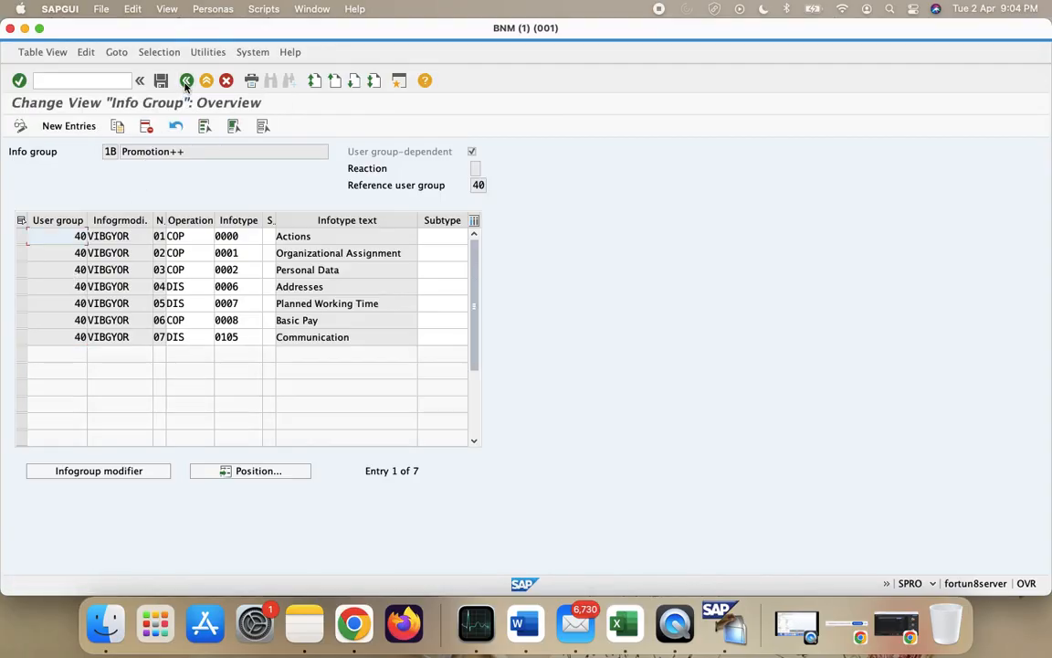
{"action": "left_click", "coordinate": [186, 81]}
{"action": "double_click", "coordinate": [164, 137]}
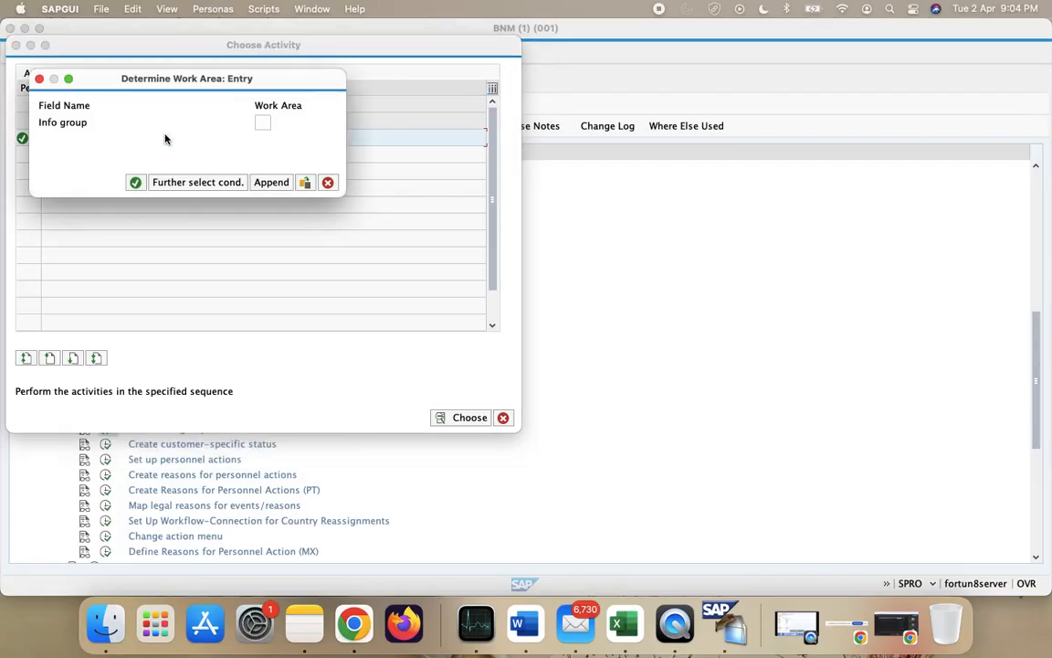
{"action": "type", "text": "10"}
{"action": "key", "text": "Return"}
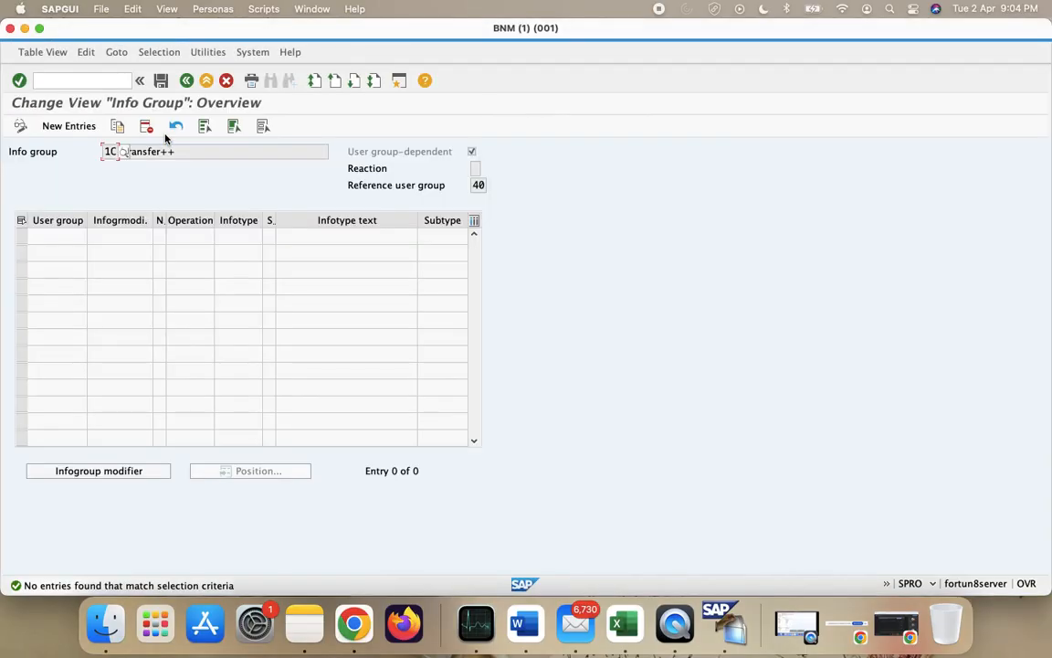
- Paste the seven copied VIBGYOR INS rows as new entries in 1C Transfer++
{"action": "left_click", "coordinate": [70, 126]}
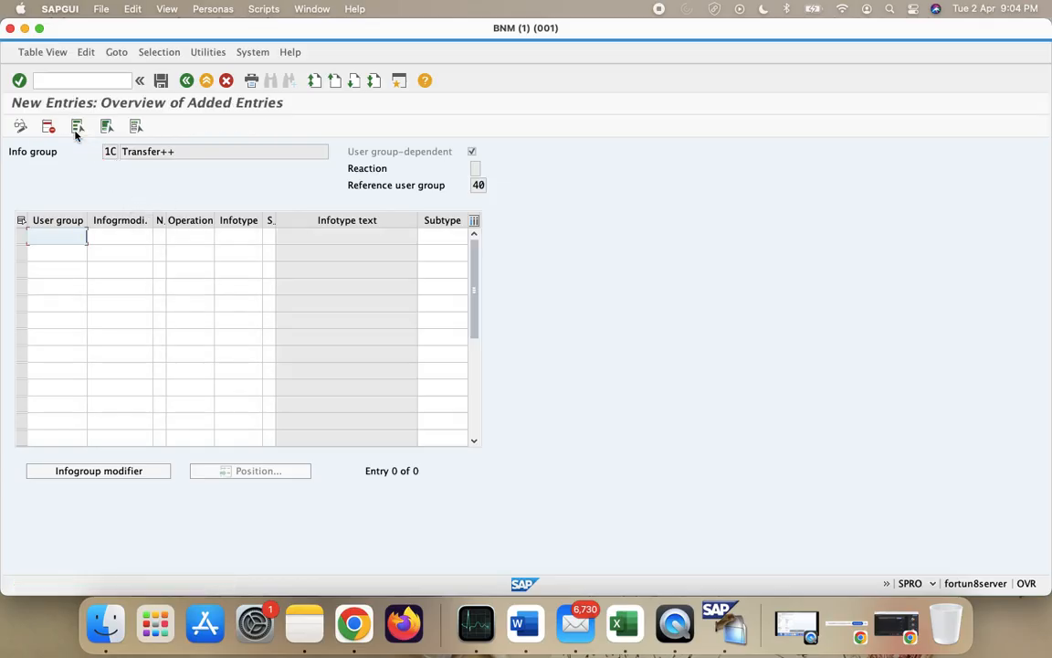
{"action": "type", "text": "40\tVIBGYOR\t01\tINS\t0000 40\tVIBGYOR\t02\tINS\t0001 40\tVIBGYOR\t03\tINS\t0002 40\tVIBGYOR\t04\tINS\t0006 40\tVIBGYOR\t05\tINS\t0007 40\tVIBGYOR\t06\tINS\t0008 40\tVIBGYOR\t07\tINS\t0105"}
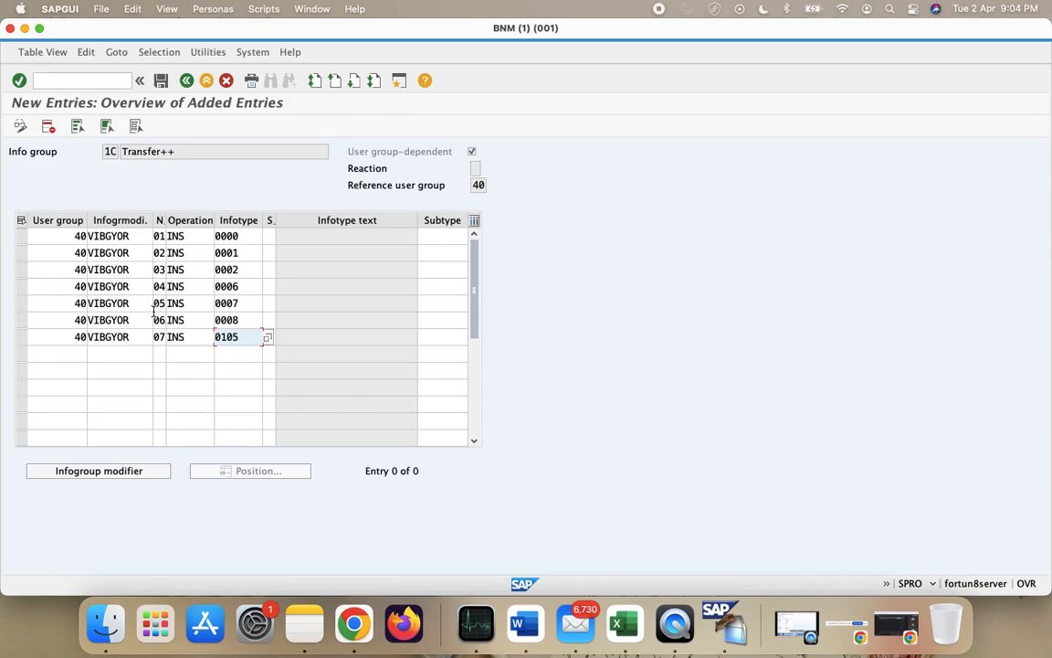
{"action": "left_click", "coordinate": [198, 238]}
- Set operation COP for infotype 0000 and MOD for 0001
{"action": "double_click", "coordinate": [198, 239]}
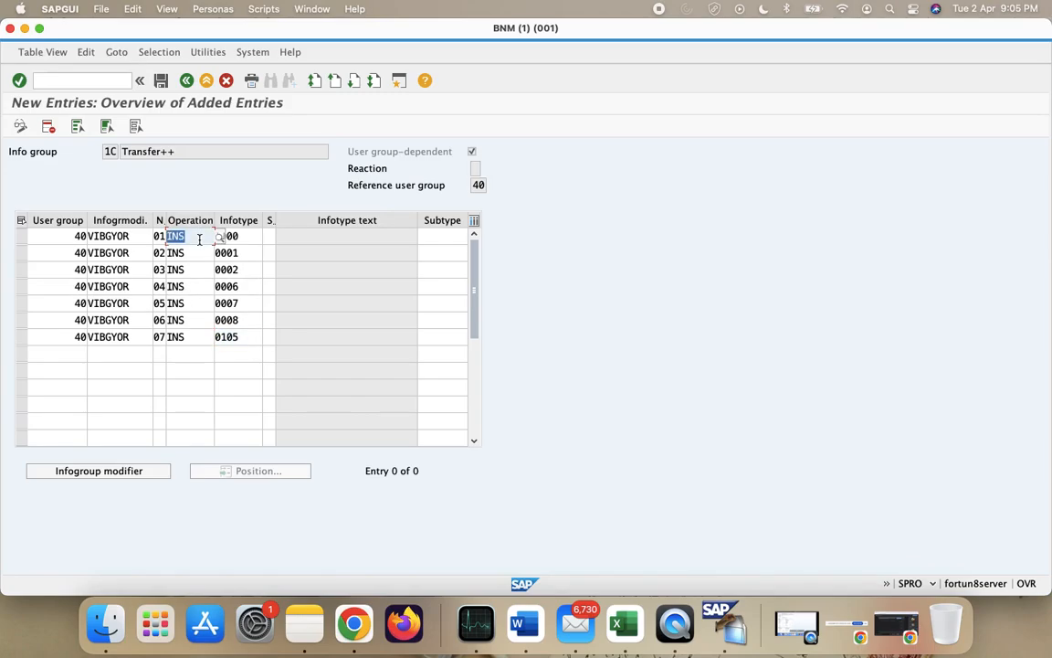
{"action": "type", "text": "COp"}
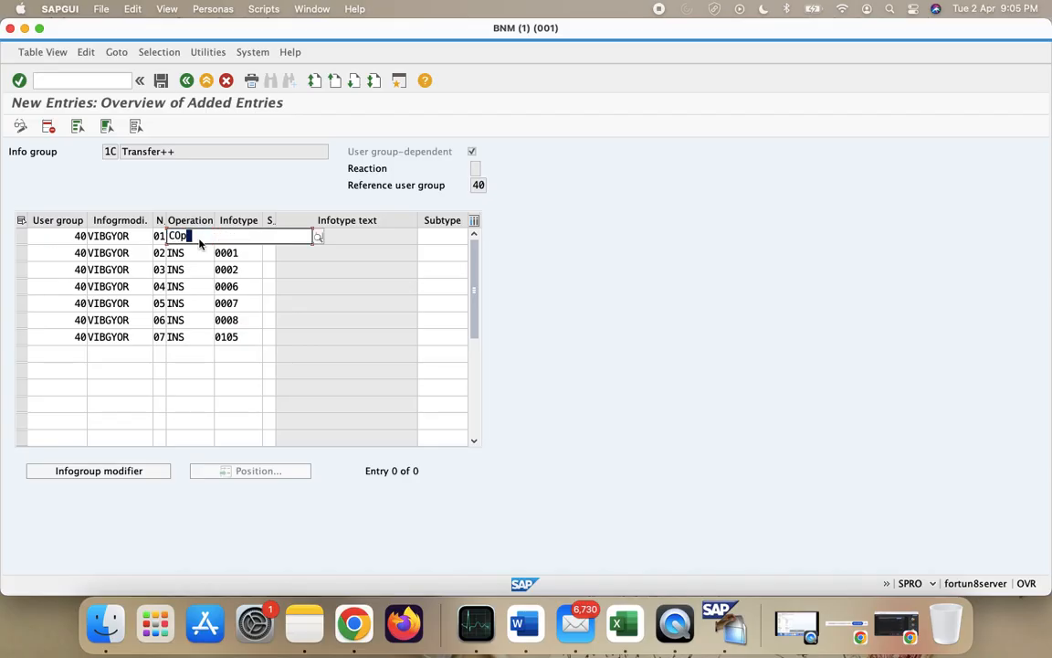
{"action": "left_click", "coordinate": [183, 252]}
{"action": "left_click", "coordinate": [189, 253]}
{"action": "key", "text": "BackSpace"}
{"action": "key", "text": "BackSpace"}
{"action": "key", "text": "BackSpace"}
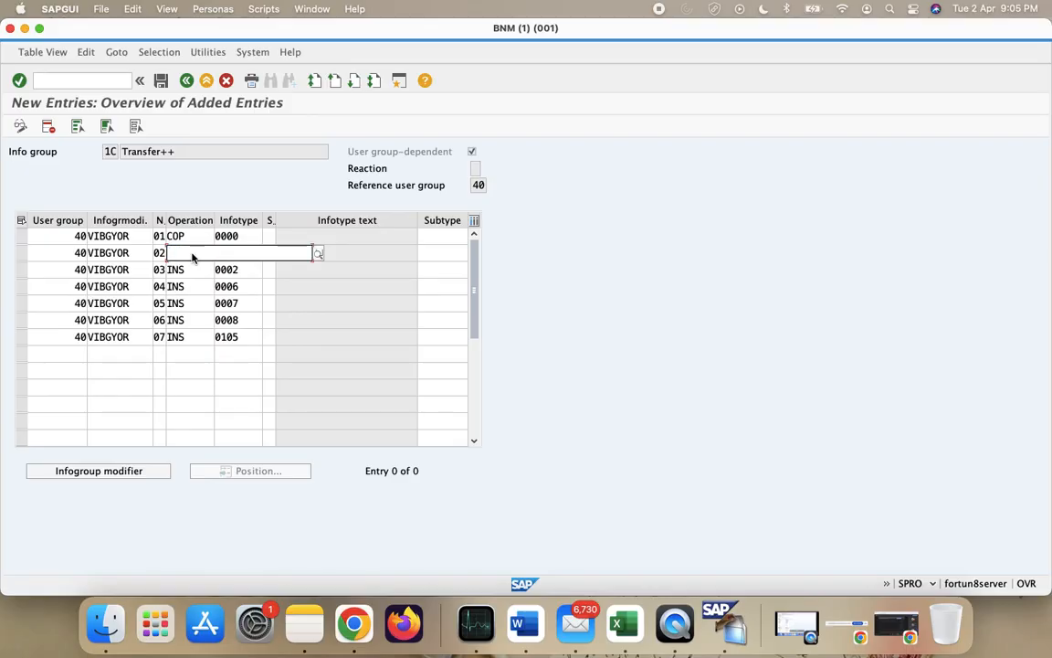
{"action": "type", "text": "MOD"}
{"action": "left_click", "coordinate": [191, 269]}
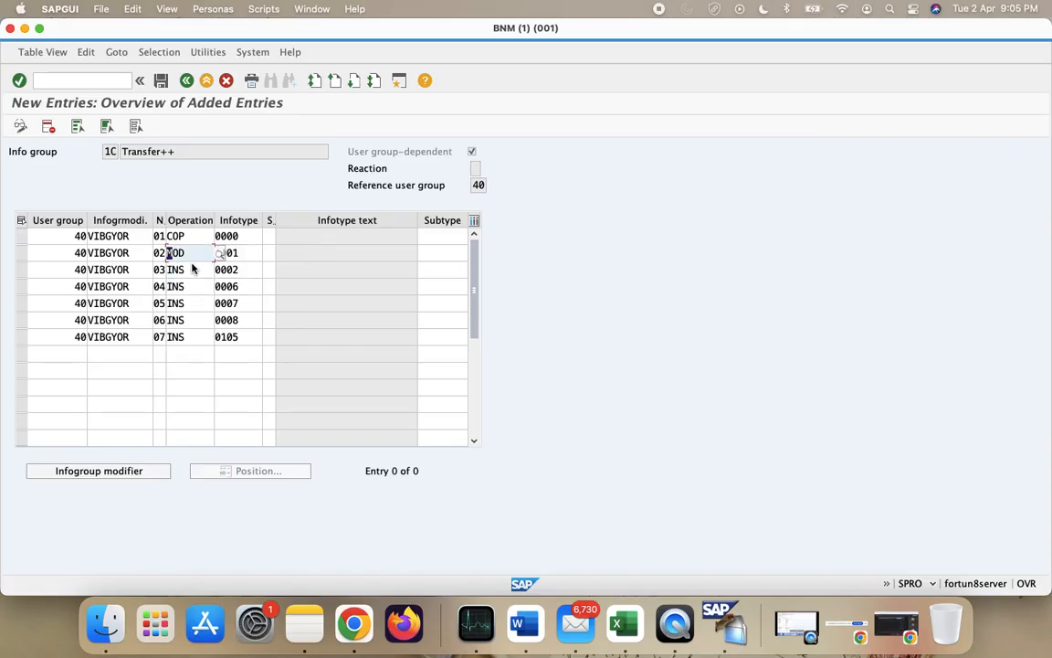
- Set infotypes 0002 and 0006 to operation DIS
{"action": "left_click", "coordinate": [191, 270]}
{"action": "key", "text": "BackSpace"}
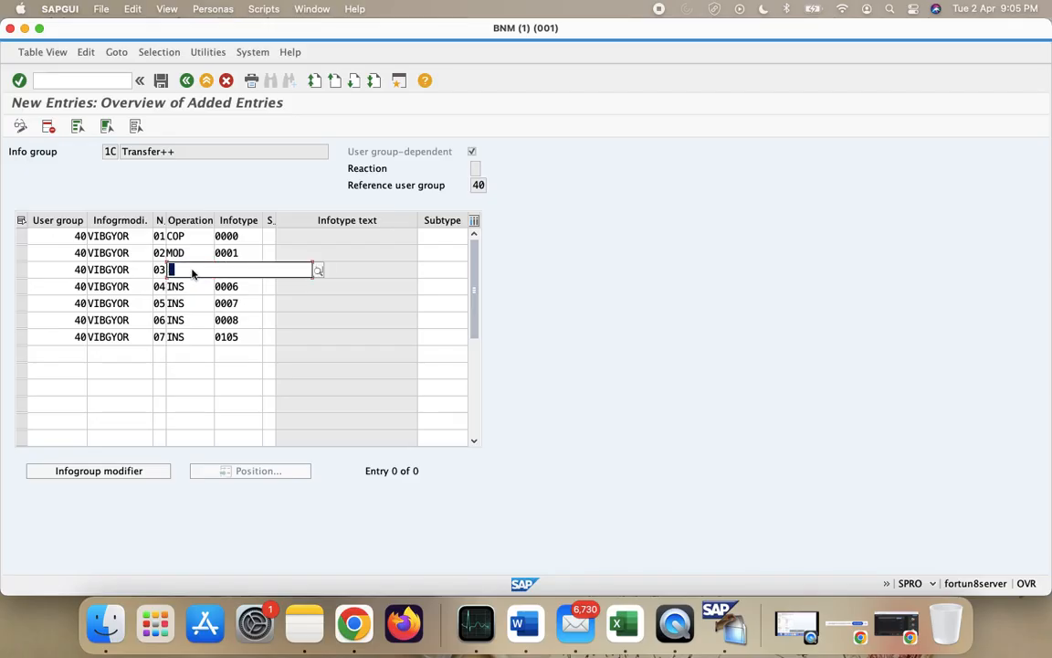
{"action": "type", "text": "DIS"}
{"action": "left_click", "coordinate": [181, 286]}
{"action": "left_click", "coordinate": [196, 293]}
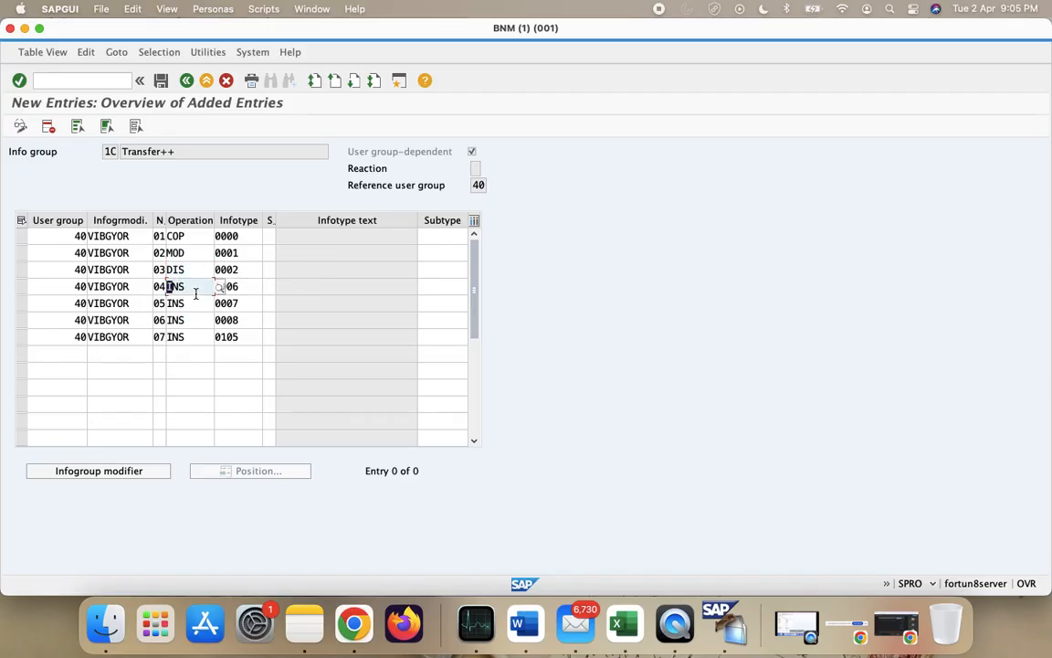
{"action": "key", "text": "BackSpace"}
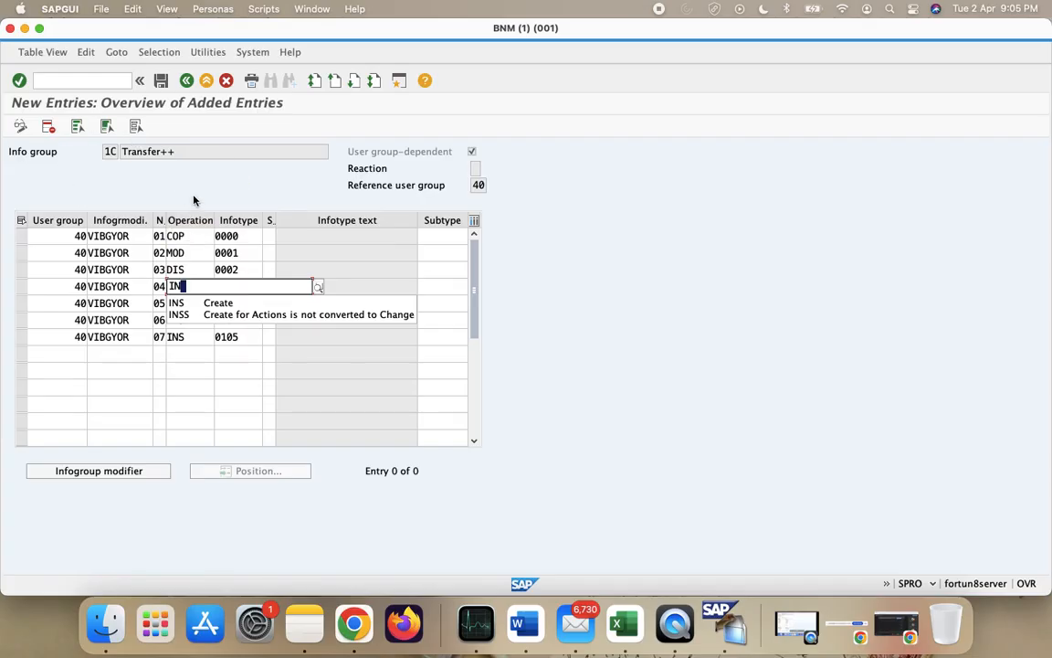
{"action": "key", "text": "BackSpace"}
{"action": "key", "text": "BackSpace"}
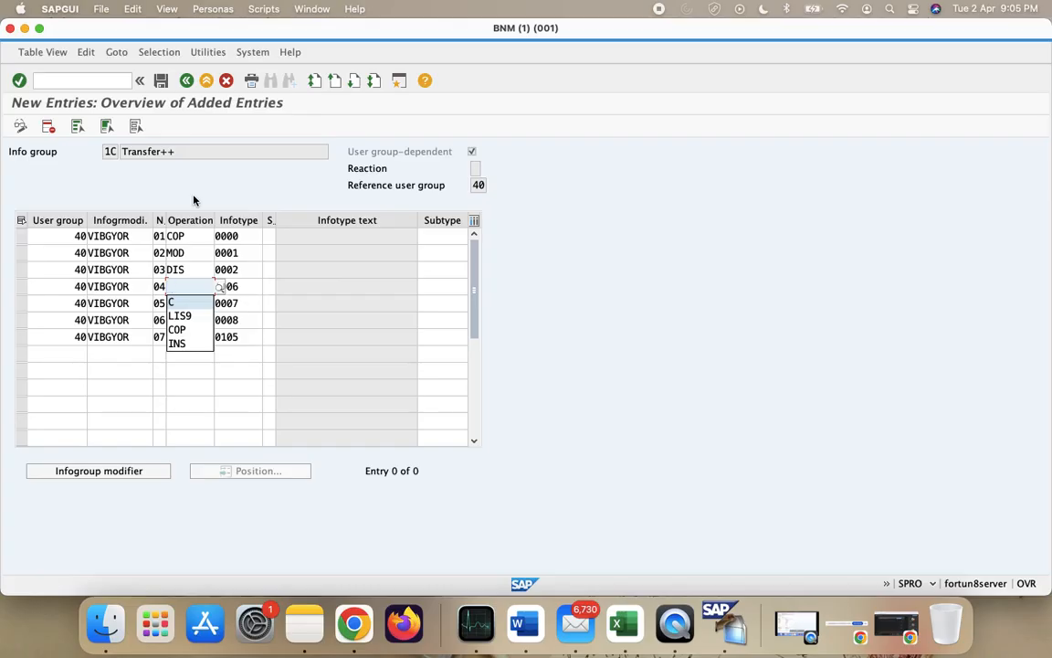
{"action": "type", "text": "DIS"}
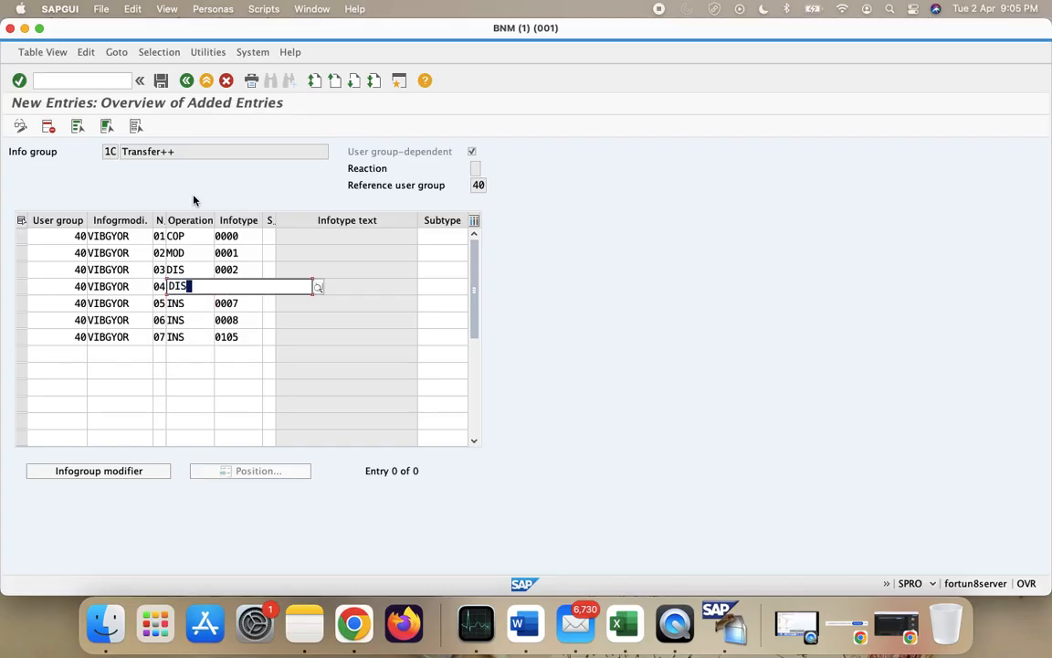
{"action": "key", "text": "Return"}
- Set row 05 (infotype 0007) to MOD and row 06 (0008) to COP
{"action": "left_click", "coordinate": [198, 305]}
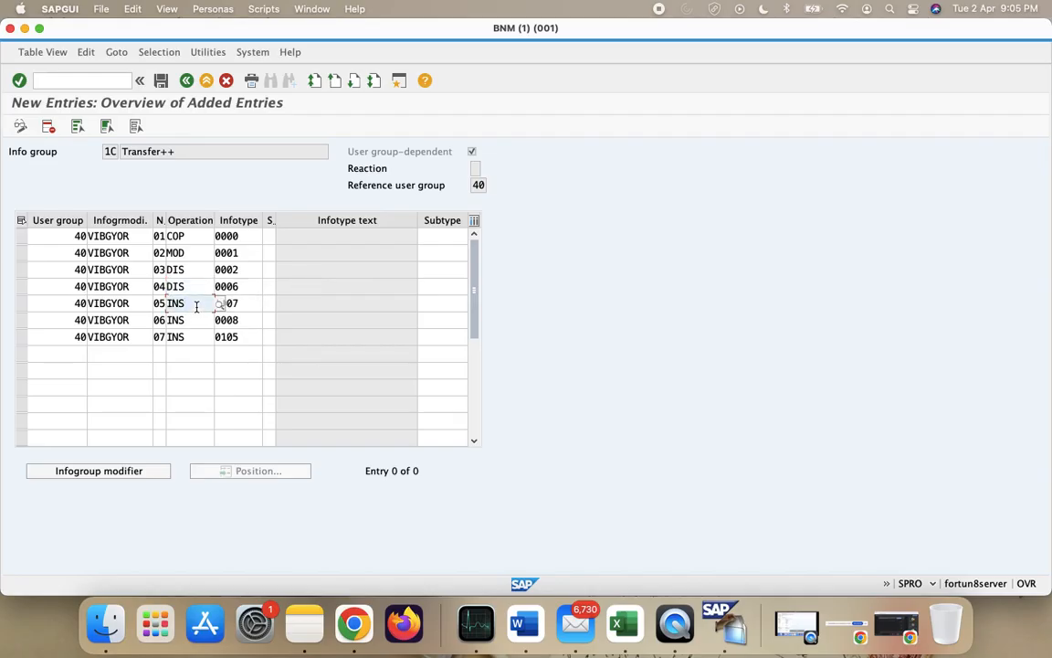
{"action": "key", "text": "BackSpace"}
{"action": "key", "text": "BackSpace"}
{"action": "key", "text": "BackSpace"}
{"action": "type", "text": "DIS"}
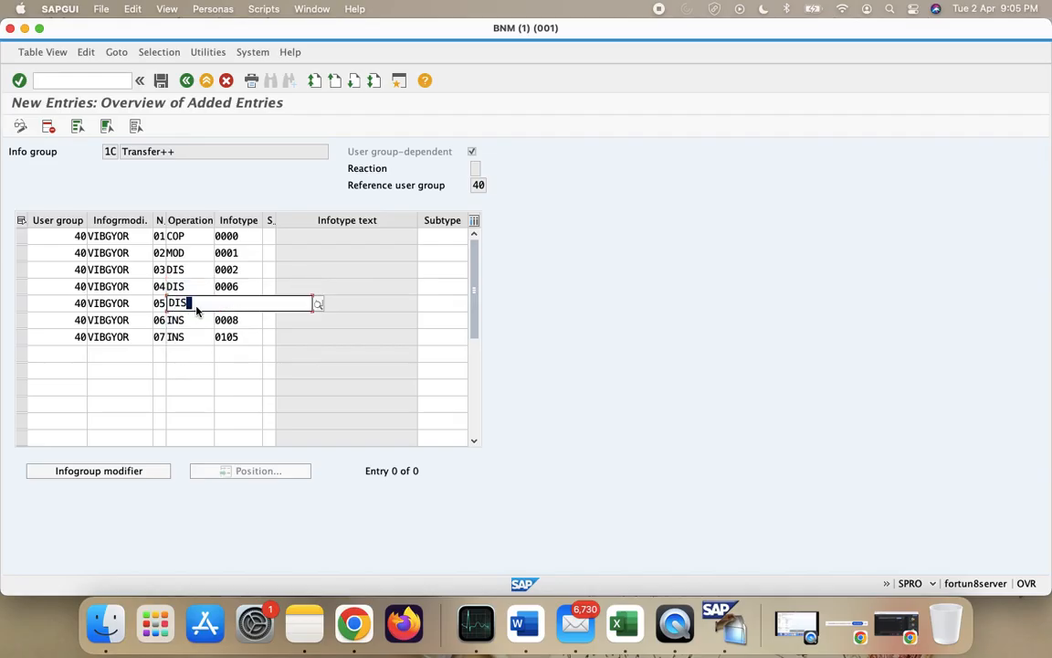
{"action": "key", "text": "BackSpace"}
{"action": "key", "text": "BackSpace"}
{"action": "key", "text": "BackSpace"}
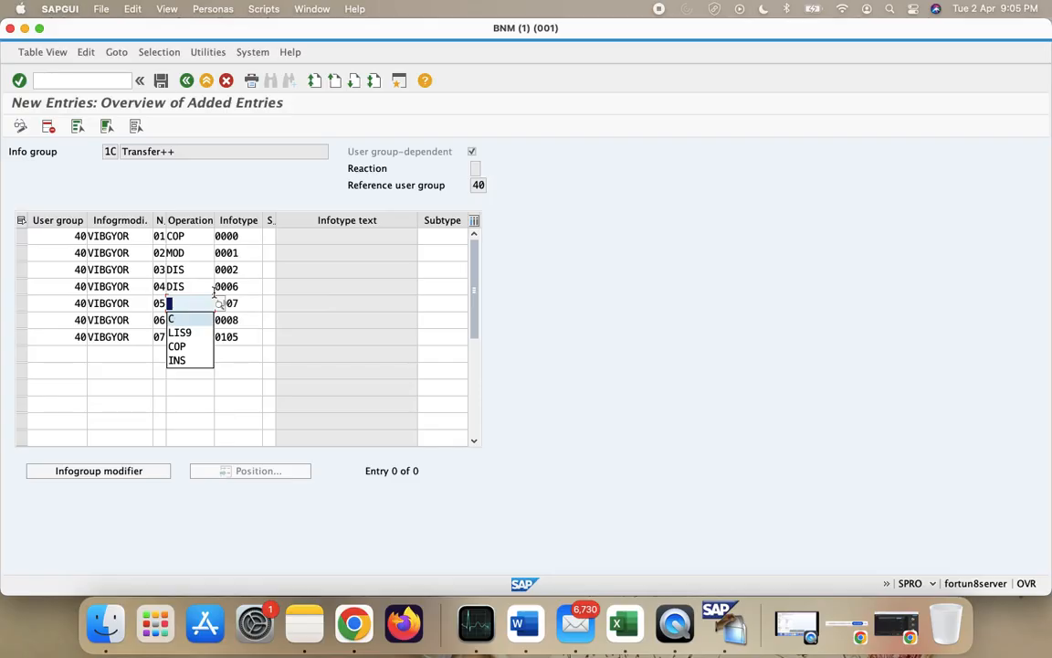
{"action": "left_click", "coordinate": [219, 303]}
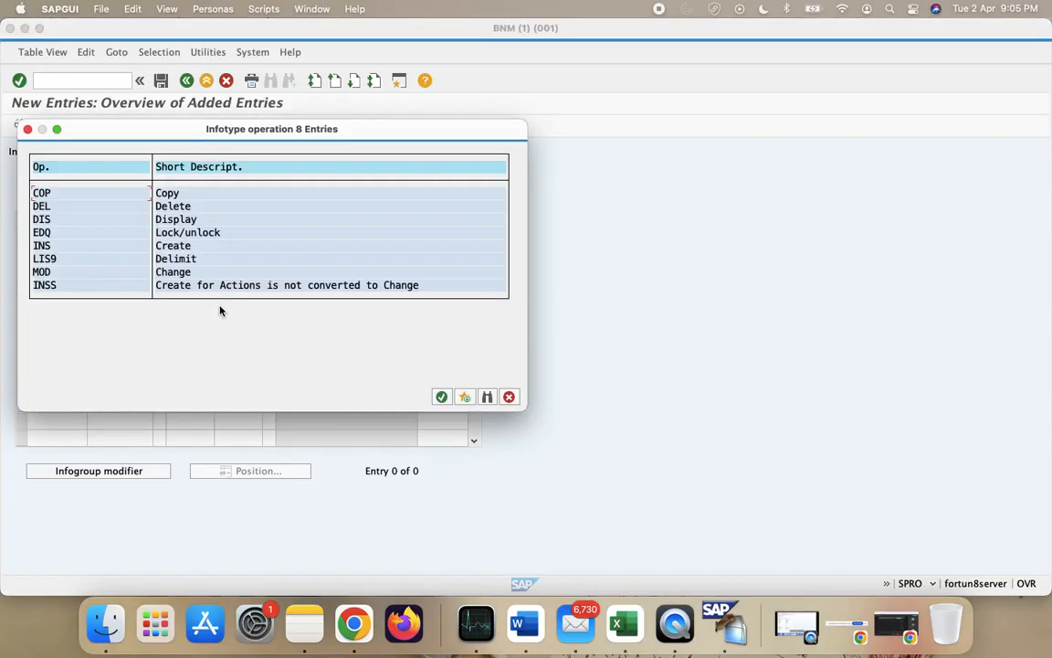
{"action": "double_click", "coordinate": [68, 271]}
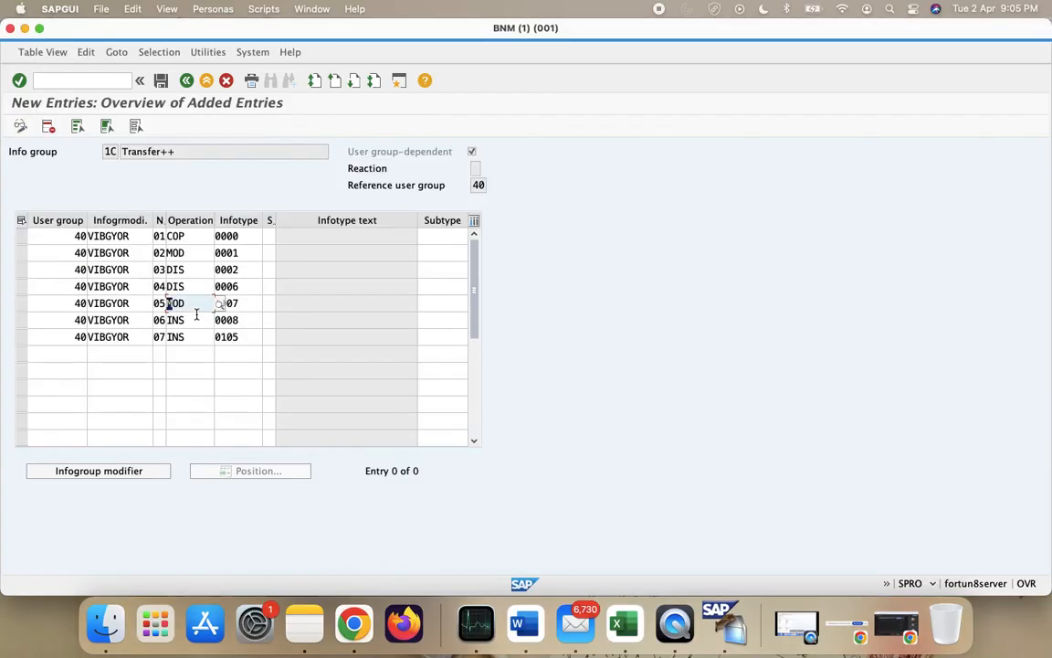
{"action": "left_click", "coordinate": [196, 315]}
{"action": "key", "text": "Delete"}
{"action": "key", "text": "Delete"}
{"action": "key", "text": "Delete"}
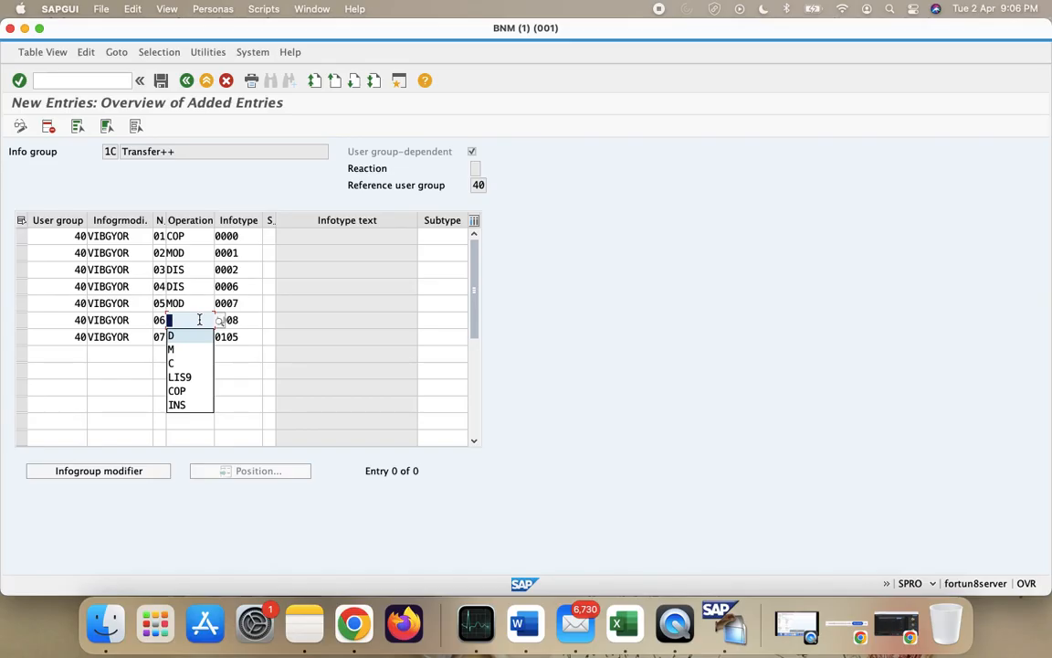
{"action": "type", "text": "COP"}
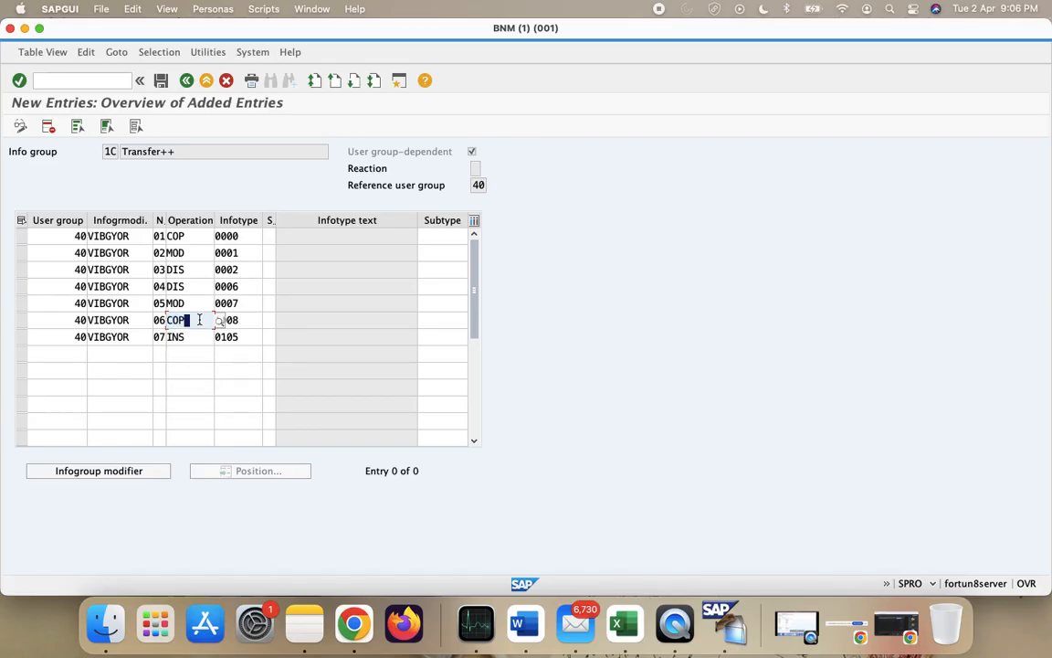
- Set row 07 (infotype 0105) to DIS and save the Transfer++ entries
{"action": "left_click", "coordinate": [201, 339]}
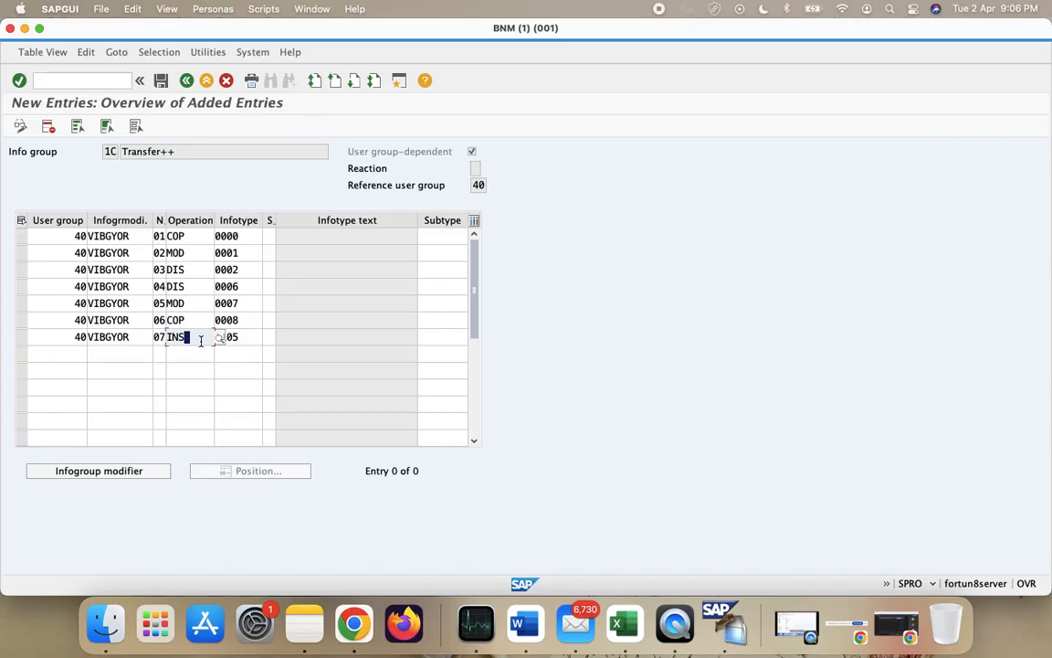
{"action": "key", "text": "BackSpace"}
{"action": "key", "text": "BackSpace"}
{"action": "key", "text": "BackSpace"}
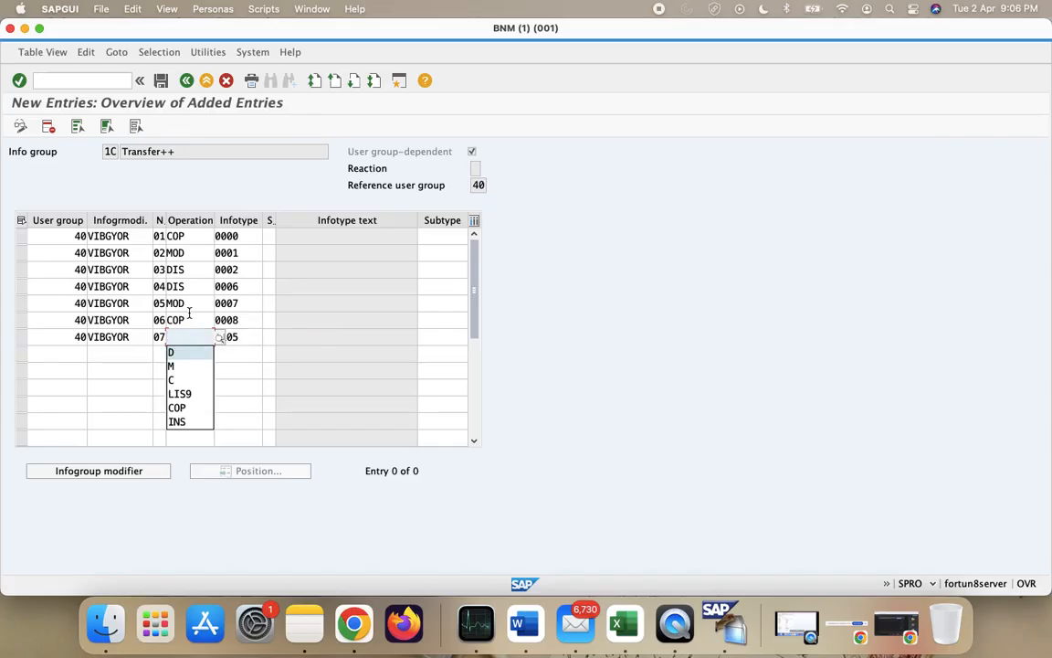
{"action": "left_click", "coordinate": [192, 320]}
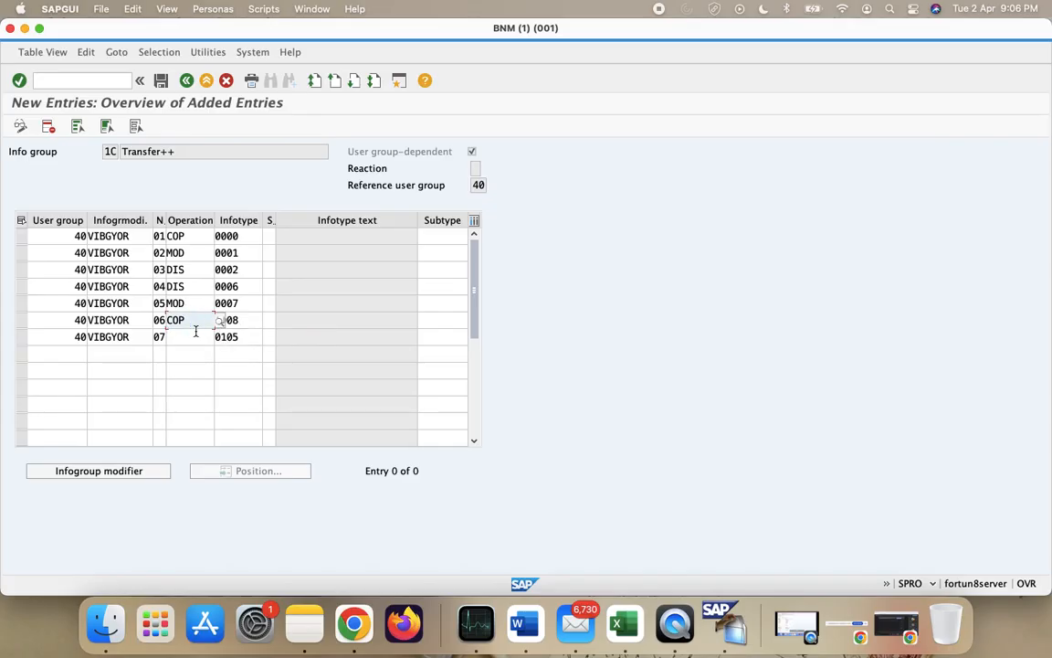
{"action": "left_click", "coordinate": [195, 337]}
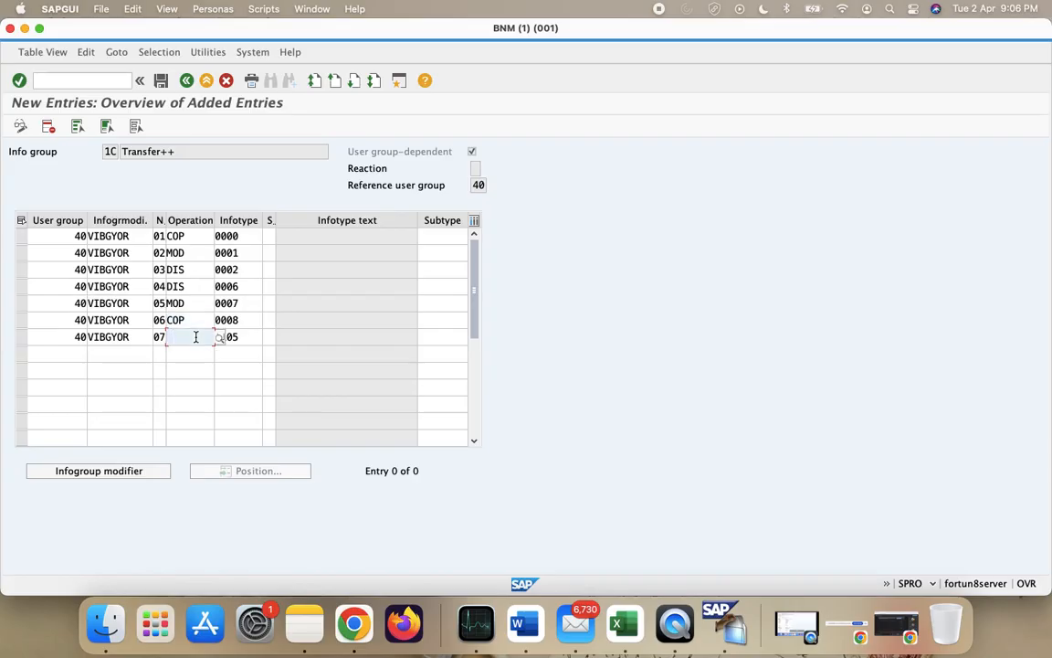
{"action": "type", "text": "DIs"}
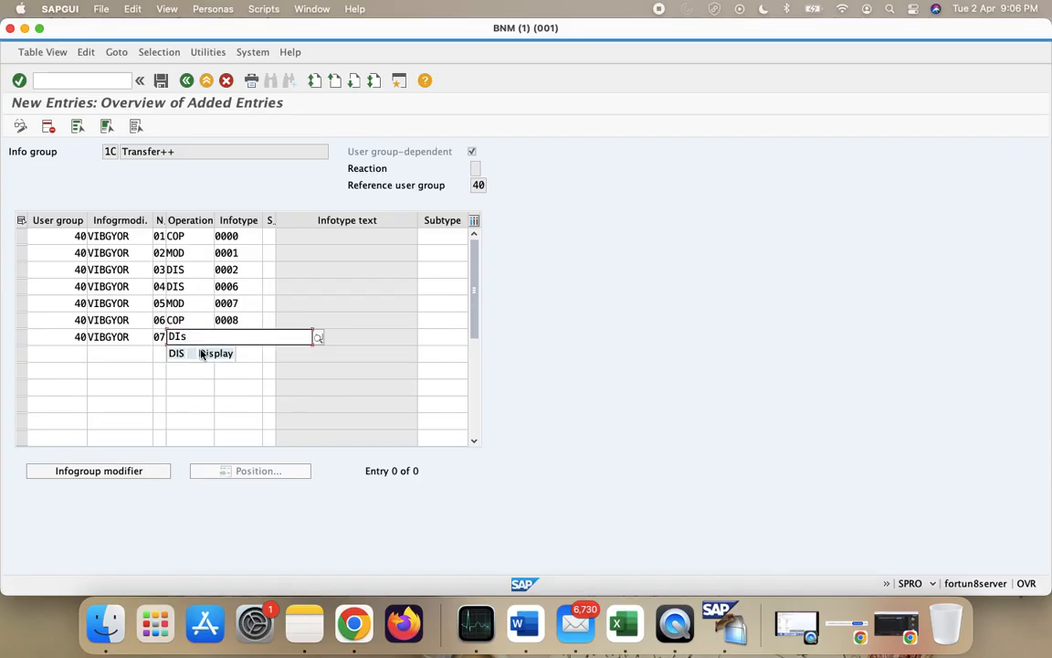
{"action": "left_click", "coordinate": [203, 355]}
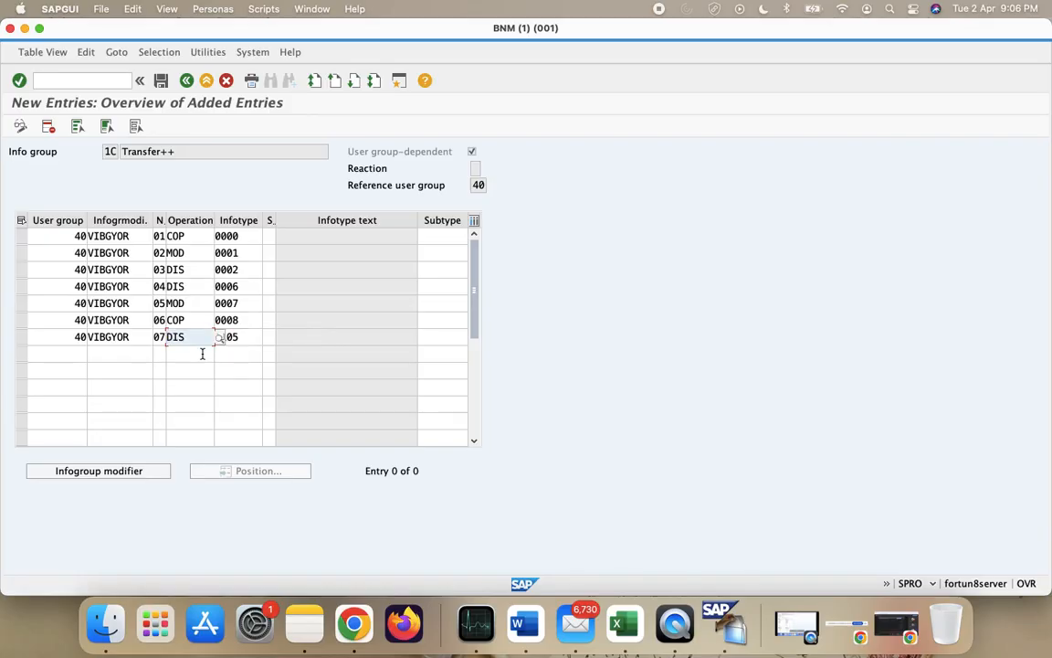
{"action": "left_click", "coordinate": [201, 355]}
{"action": "left_click", "coordinate": [160, 80]}
- Confirm the customizing request for the Transfer++ save and reopen the Info group activity
{"action": "left_click", "coordinate": [254, 183]}
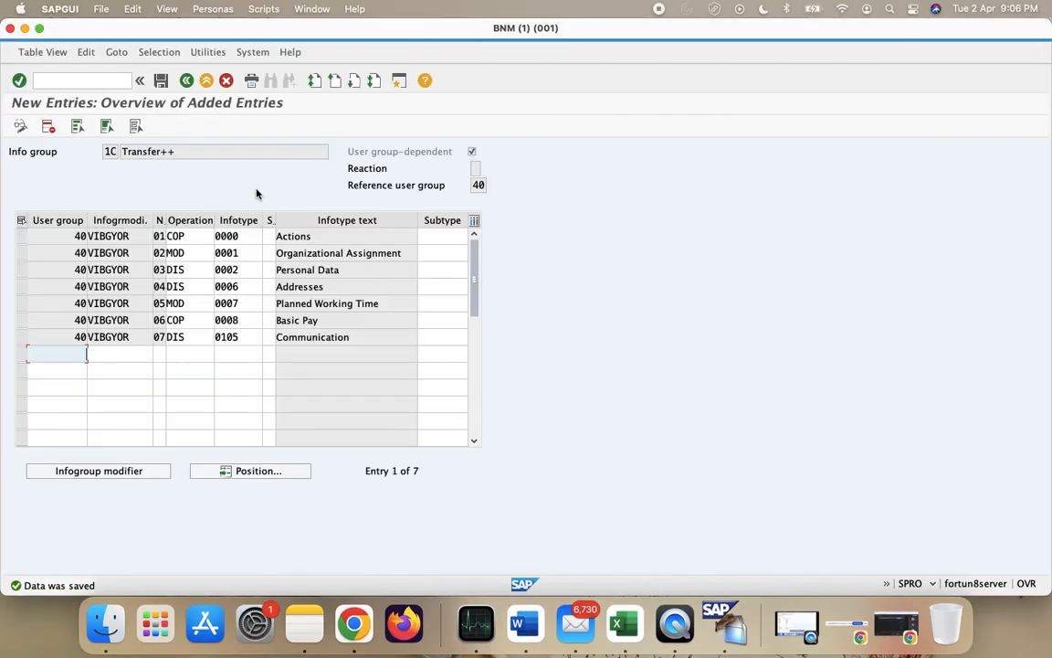
{"action": "left_click", "coordinate": [187, 81]}
{"action": "left_click", "coordinate": [186, 80]}
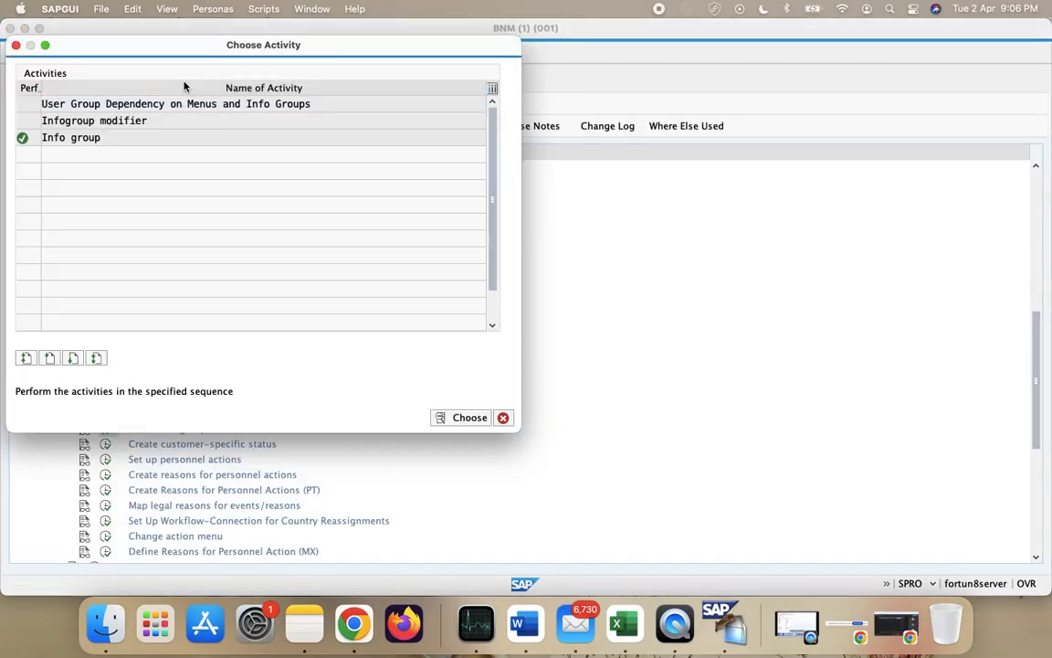
{"action": "double_click", "coordinate": [179, 139]}
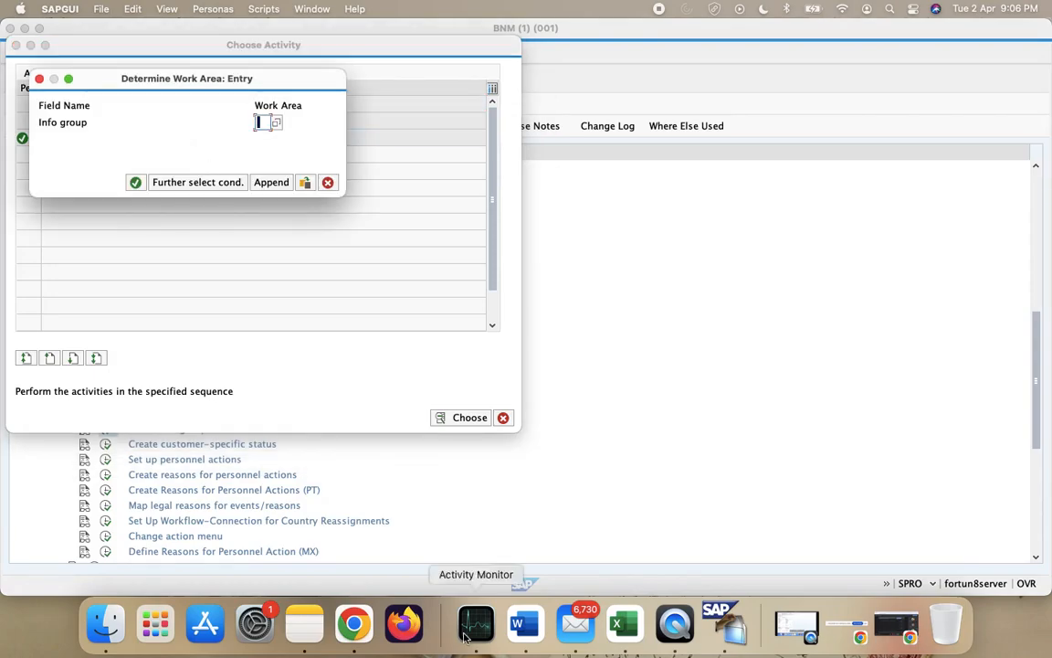
- In Excel, fill cells B63:D64 for 1B Promotion++ and 1C Transfer++ green
{"action": "left_click", "coordinate": [624, 624]}
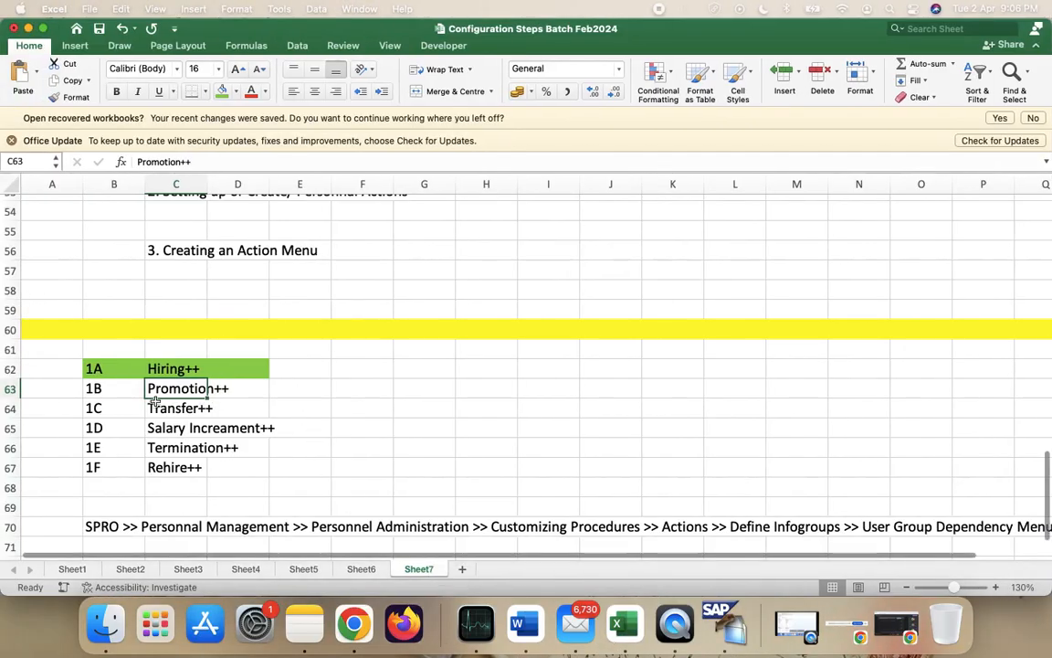
{"action": "left_click", "coordinate": [126, 388]}
{"action": "key", "text": "shift+Right"}
{"action": "key", "text": "shift+Down"}
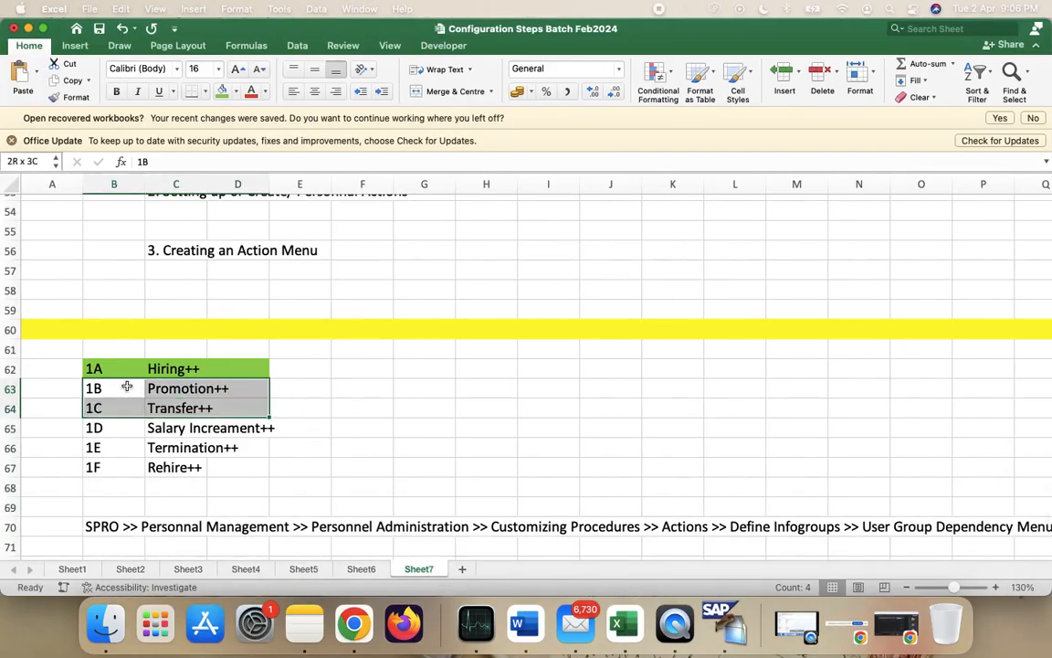
{"action": "left_click", "coordinate": [222, 91]}
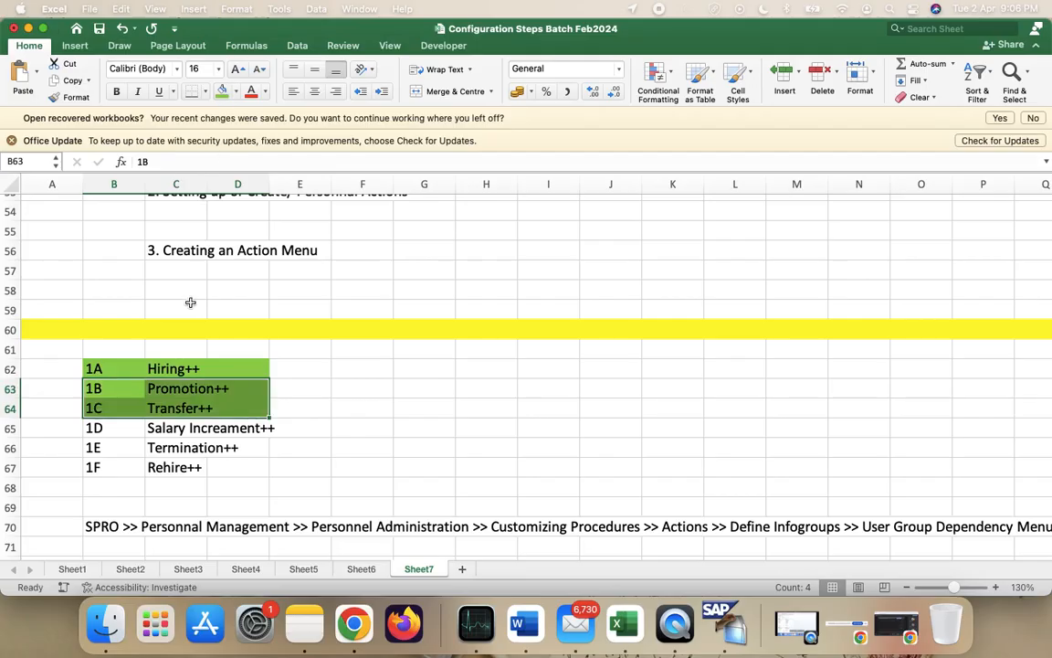
- Return to SAP and open info group 1D Salary Increament++
{"action": "left_click", "coordinate": [178, 424]}
{"action": "key", "text": "ctrl+Right"}
{"action": "key", "text": "F4"}
{"action": "key", "text": "Return"}
{"action": "key", "text": "Return"}
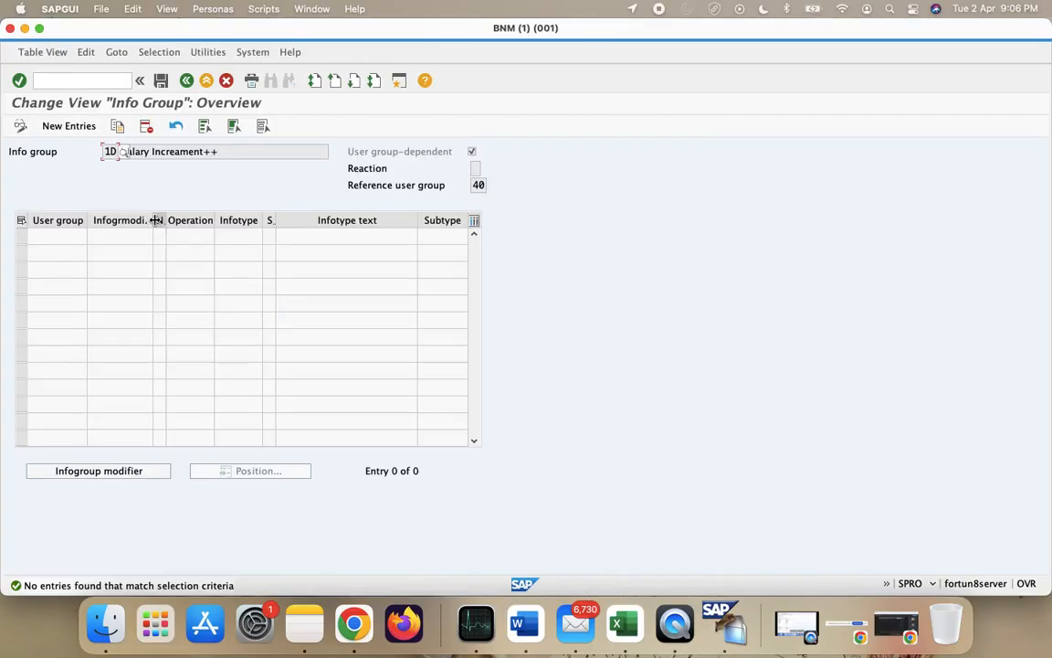
- Paste the seven VIBGYOR rows as new 1D entries and change row 01 from INS to DIS
{"action": "left_click", "coordinate": [60, 127]}
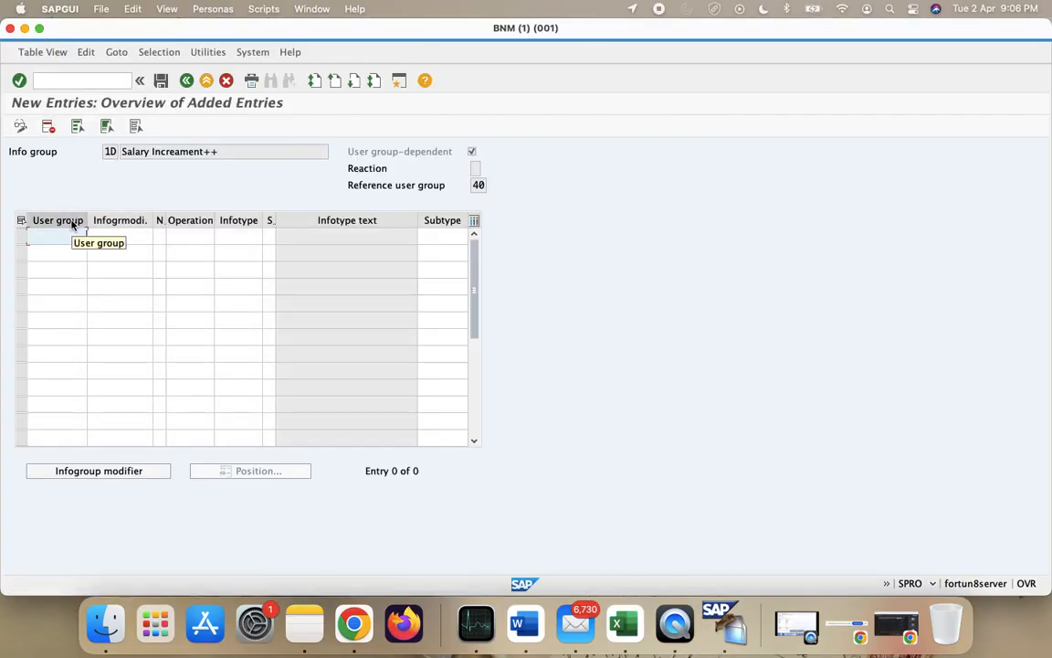
{"action": "type", "text": "40\tVIBGYOR\t01\tINS\t0000 40\tVIBGYOR\t02\tINS\t0001 40\tVIBGYOR\t03\tINS\t0002 40\tVIBGYOR\t04\tINS\t0006 40\tVIBGYOR\t05\tINS\t0007 40\tVIBGYOR\t06\tINS\t0008 40\tVIBGYOR\t07\tINS\t0105"}
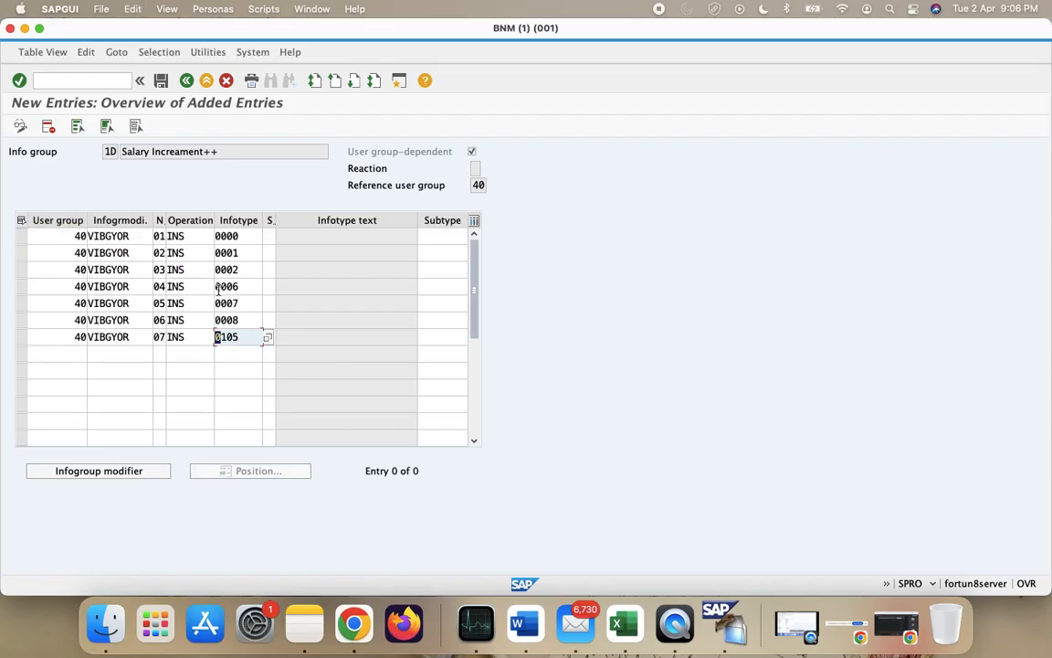
{"action": "left_click", "coordinate": [191, 236]}
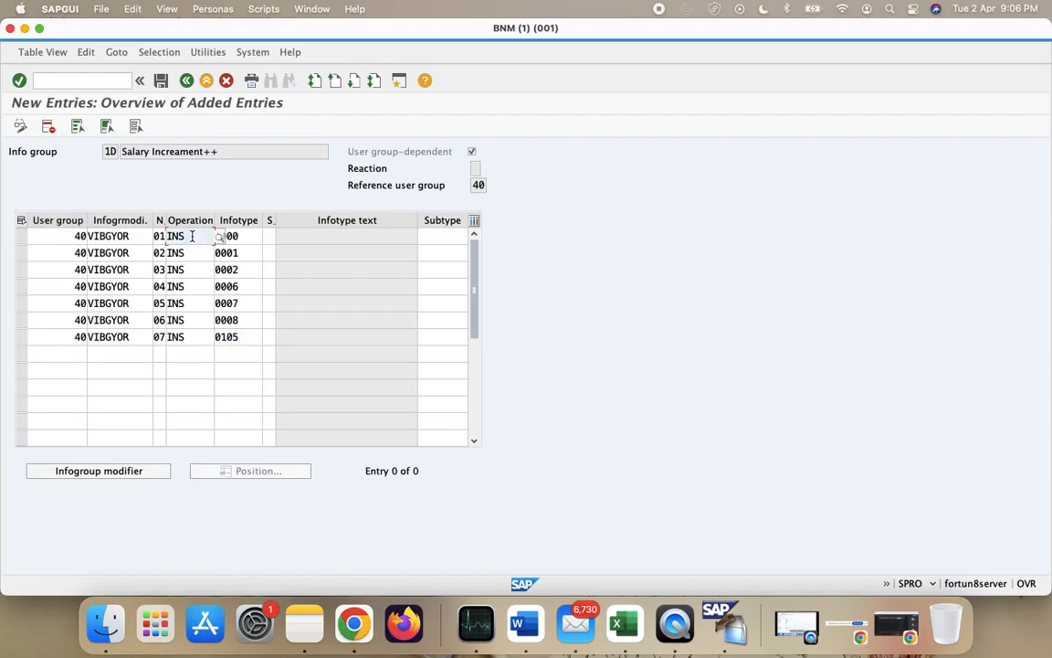
{"action": "key", "text": "BackSpace"}
{"action": "key", "text": "BackSpace"}
{"action": "key", "text": "BackSpace"}
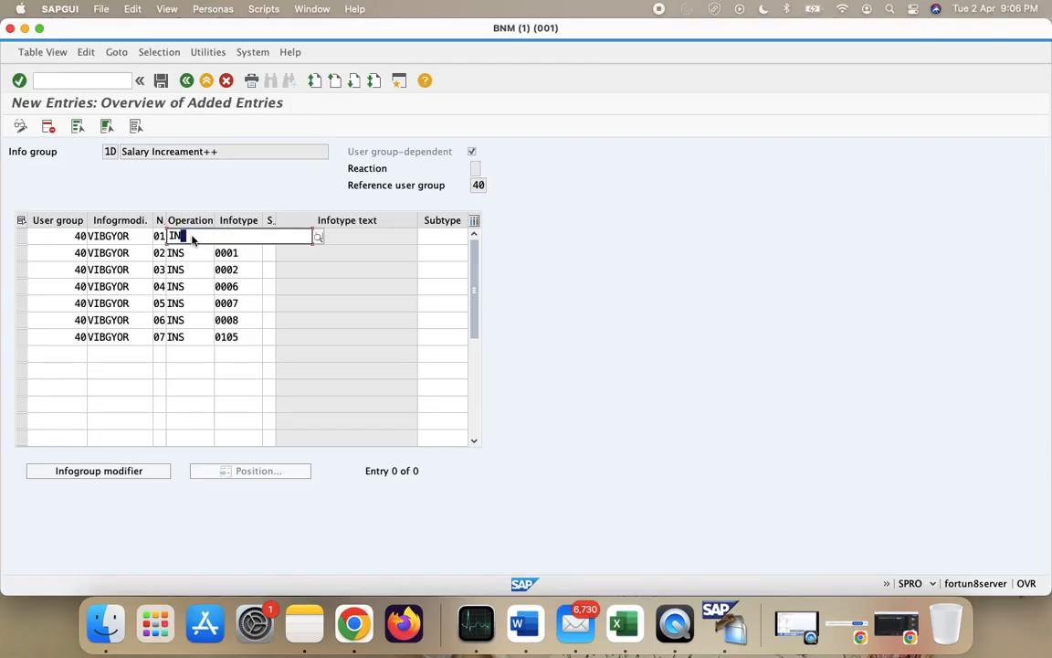
{"action": "type", "text": "DIS"}
{"action": "left_click", "coordinate": [185, 253]}
- Change the operation of rows 02, 03 and 04 from INS to DIS
{"action": "left_click", "coordinate": [185, 253]}
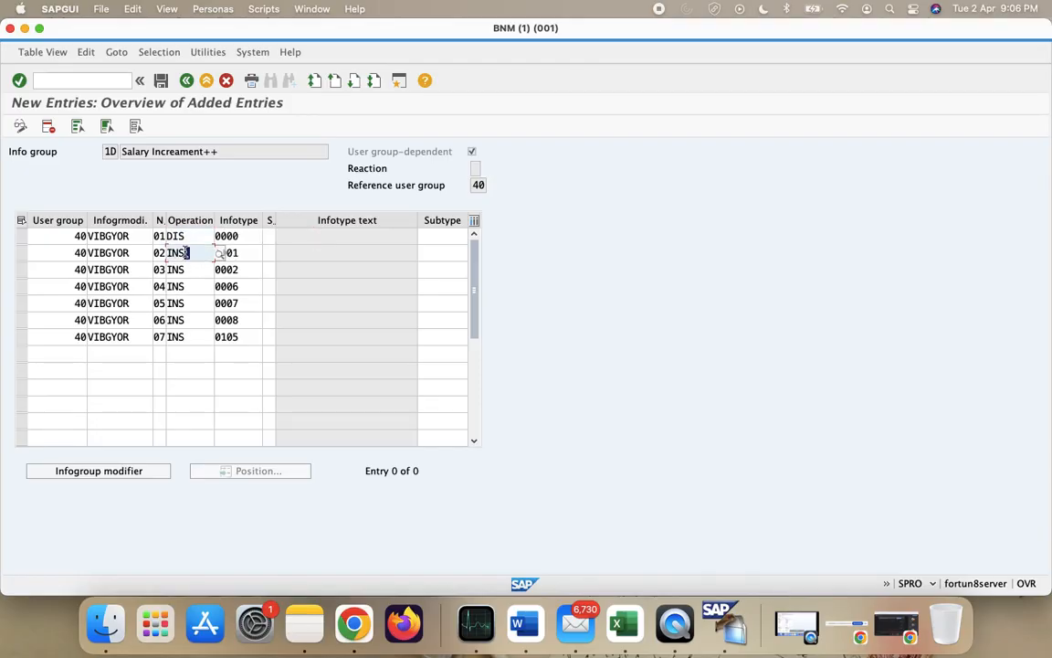
{"action": "key", "text": "BackSpace"}
{"action": "key", "text": "BackSpace"}
{"action": "key", "text": "BackSpace"}
{"action": "type", "text": "DIS"}
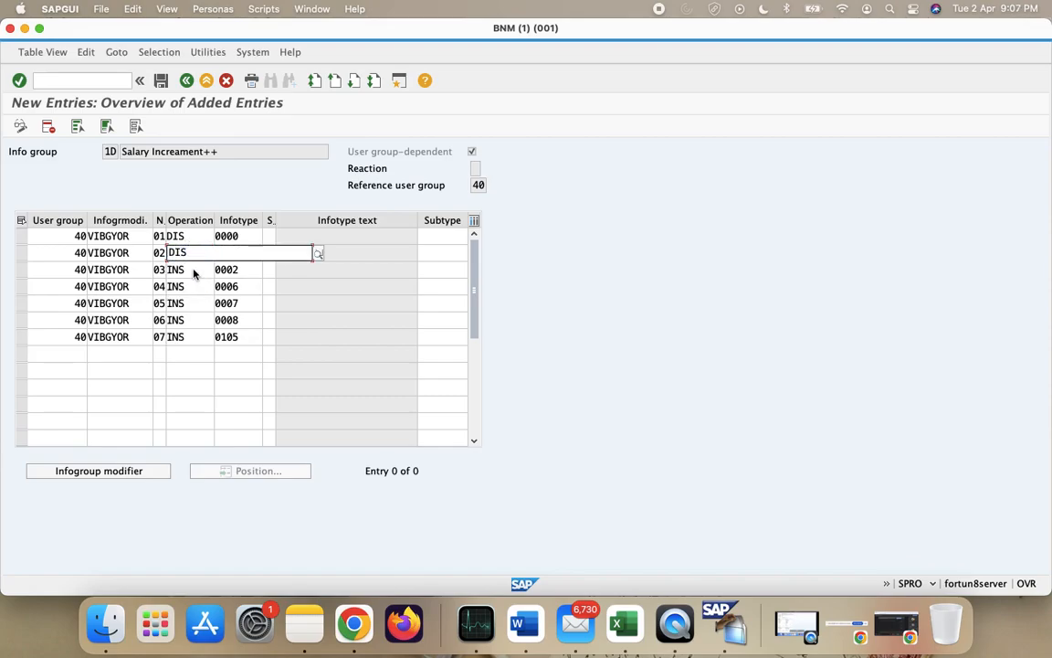
{"action": "left_click", "coordinate": [191, 268]}
{"action": "left_click", "coordinate": [187, 270]}
{"action": "key", "text": "BackSpace"}
{"action": "key", "text": "BackSpace"}
{"action": "key", "text": "BackSpace"}
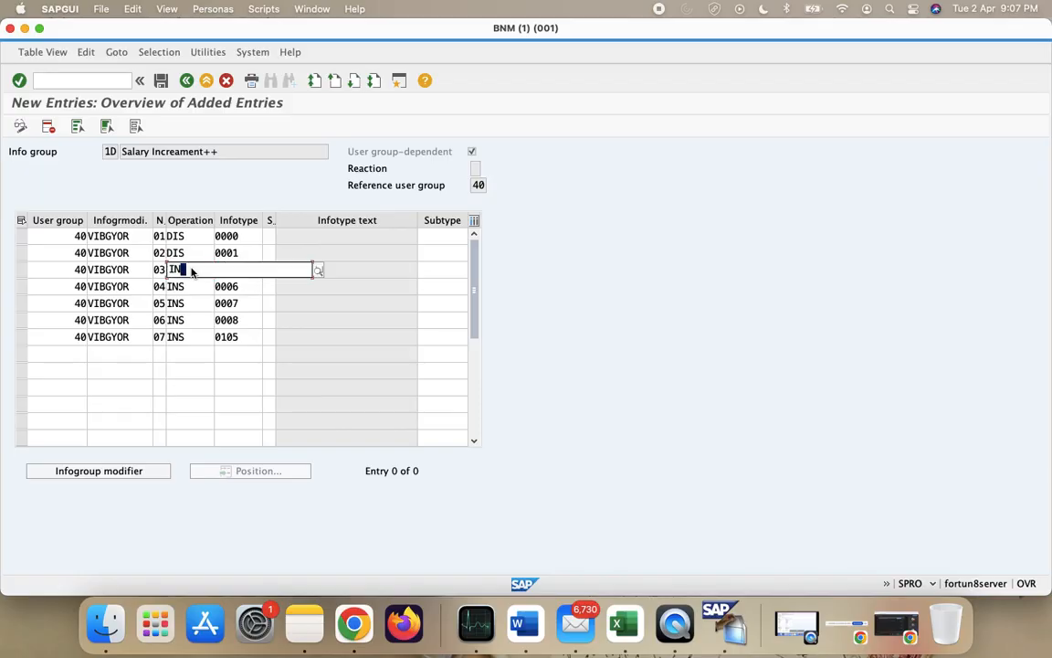
{"action": "type", "text": "DIS"}
{"action": "left_click", "coordinate": [197, 286]}
{"action": "left_click", "coordinate": [239, 321]}
{"action": "left_click", "coordinate": [184, 286]}
{"action": "key", "text": "BackSpace"}
{"action": "key", "text": "BackSpace"}
{"action": "key", "text": "BackSpace"}
{"action": "type", "text": "DIS"}
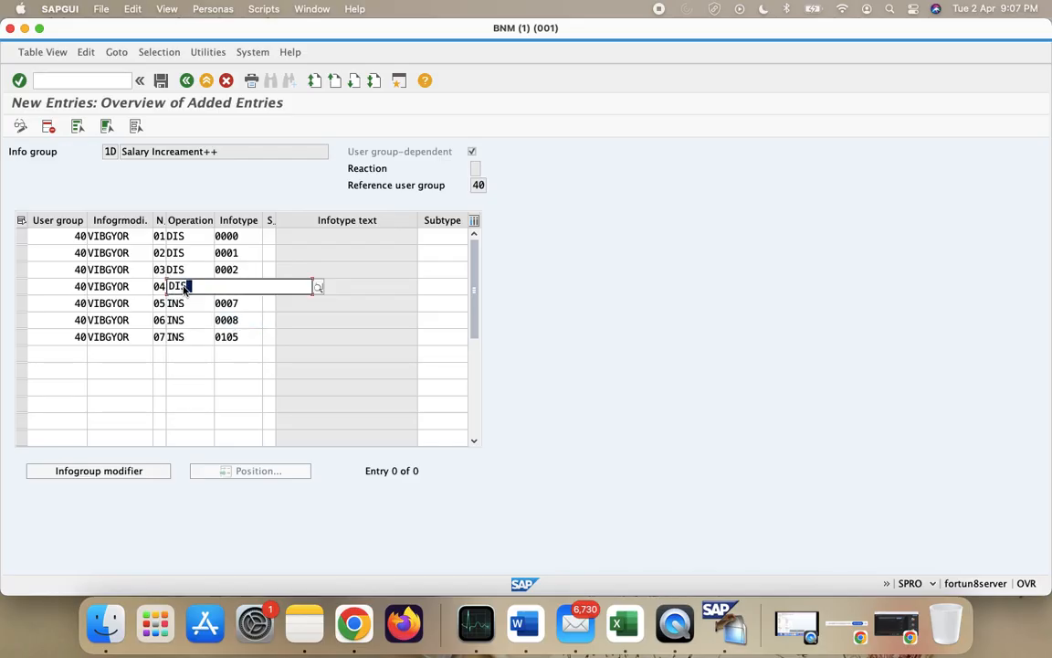
{"action": "left_click", "coordinate": [208, 303]}
- Set row 05's operation to DIS and row 06 (infotype 0008) to MOD
{"action": "left_click", "coordinate": [199, 302]}
{"action": "key", "text": "BackSpace"}
{"action": "key", "text": "BackSpace"}
{"action": "key", "text": "BackSpace"}
{"action": "type", "text": "DIS"}
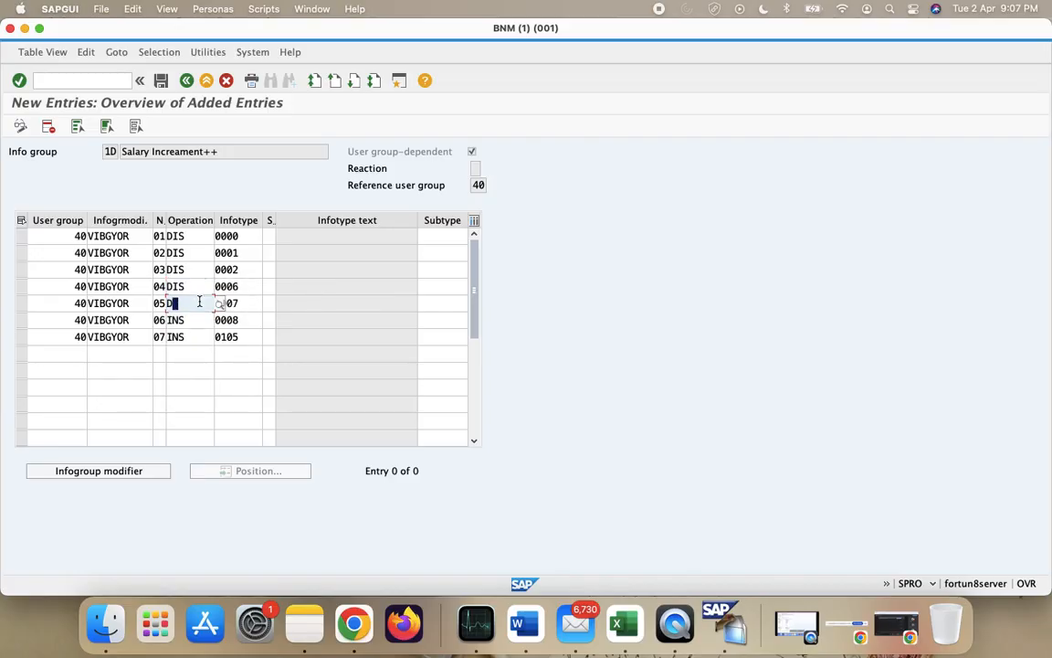
{"action": "left_click", "coordinate": [197, 323]}
{"action": "left_click", "coordinate": [197, 323]}
{"action": "key", "text": "BackSpace"}
{"action": "key", "text": "BackSpace"}
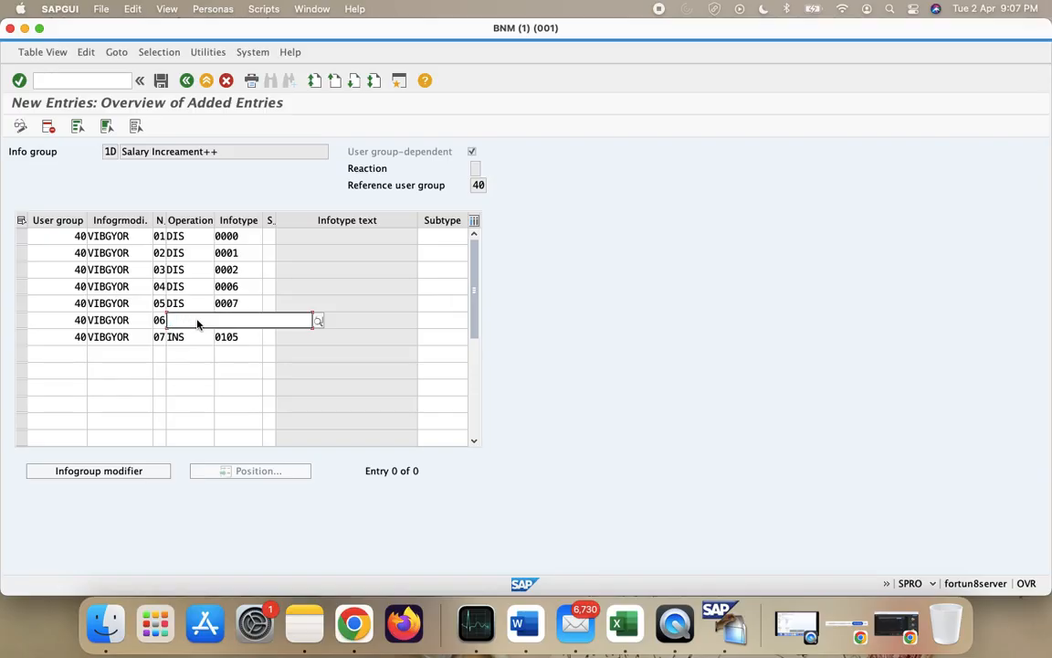
{"action": "left_click", "coordinate": [198, 334]}
- Replace INS with DIS on row 07 for infotype 0105
{"action": "left_click", "coordinate": [197, 334]}
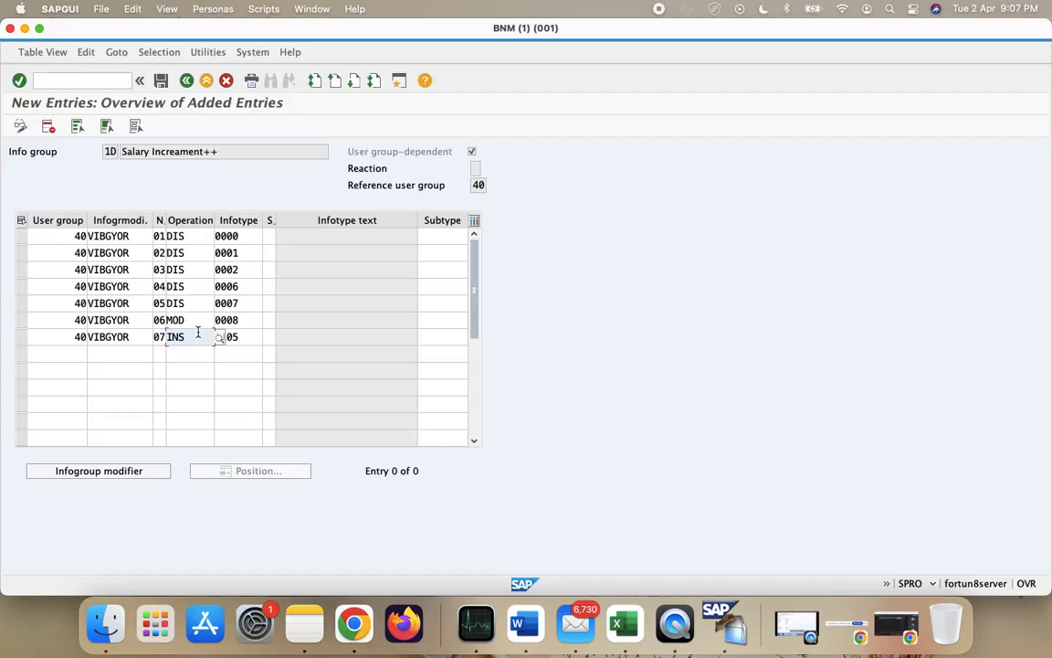
{"action": "key", "text": "BackSpace"}
{"action": "key", "text": "BackSpace"}
{"action": "key", "text": "BackSpace"}
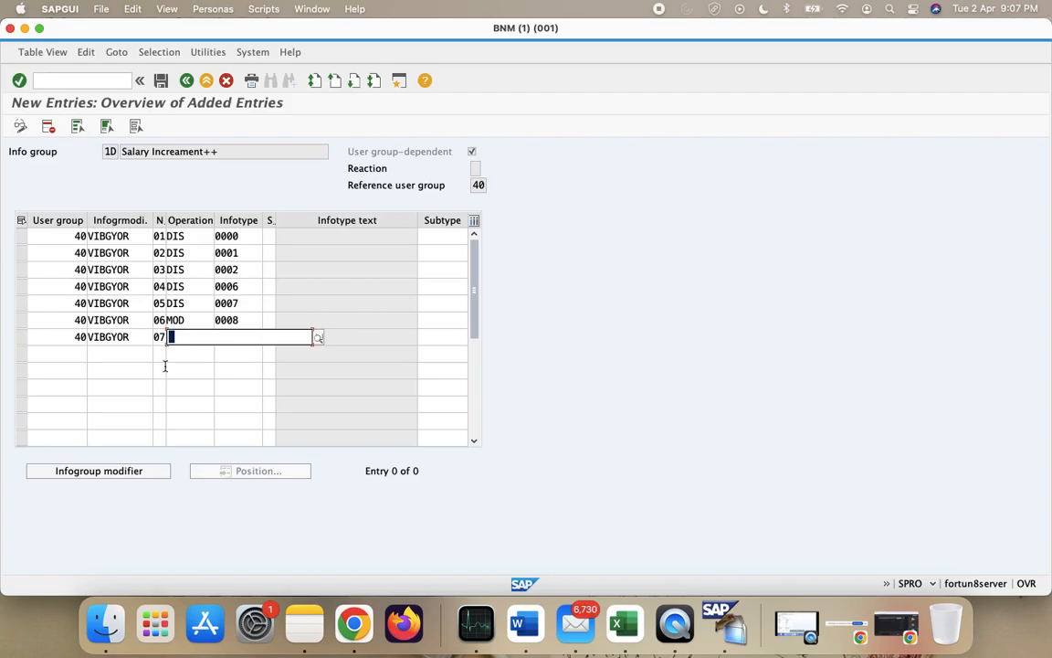
{"action": "left_click", "coordinate": [172, 321]}
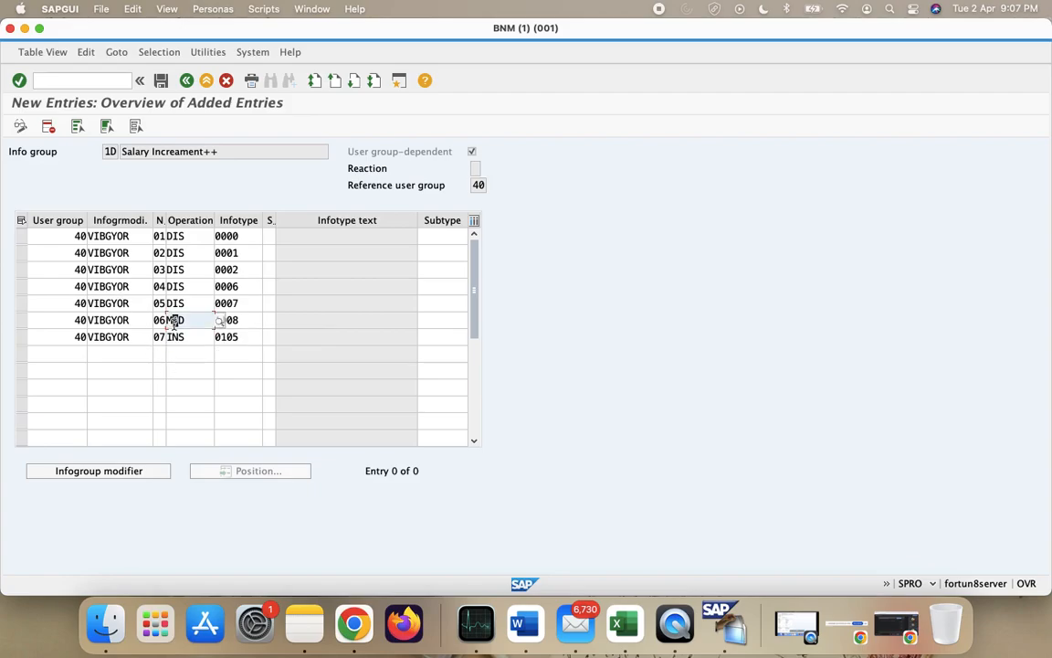
{"action": "left_click", "coordinate": [203, 337]}
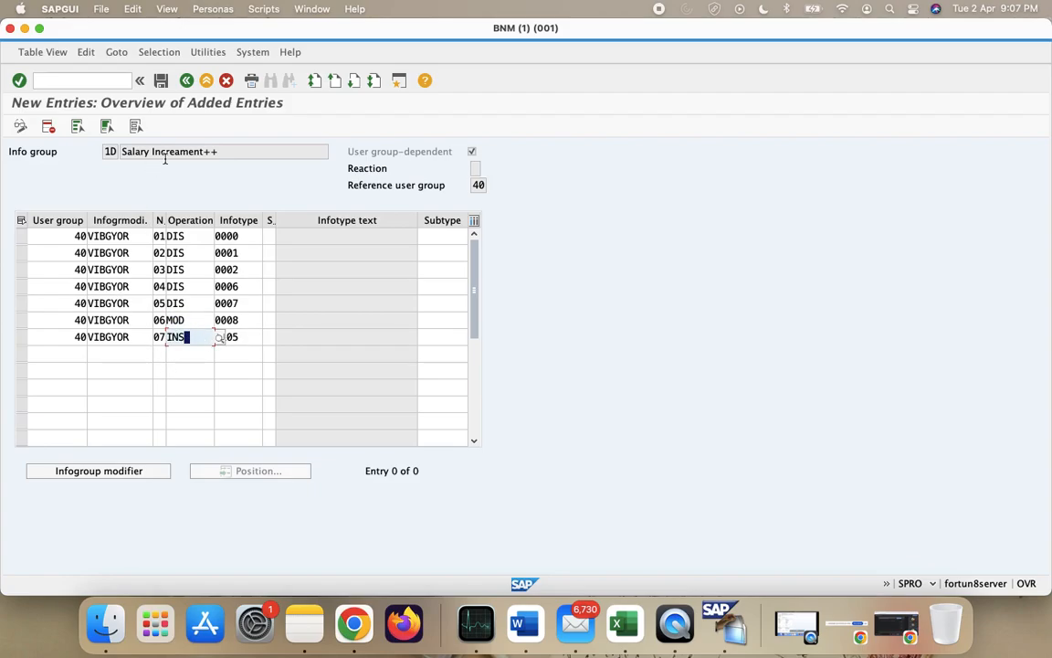
{"action": "left_click", "coordinate": [197, 320]}
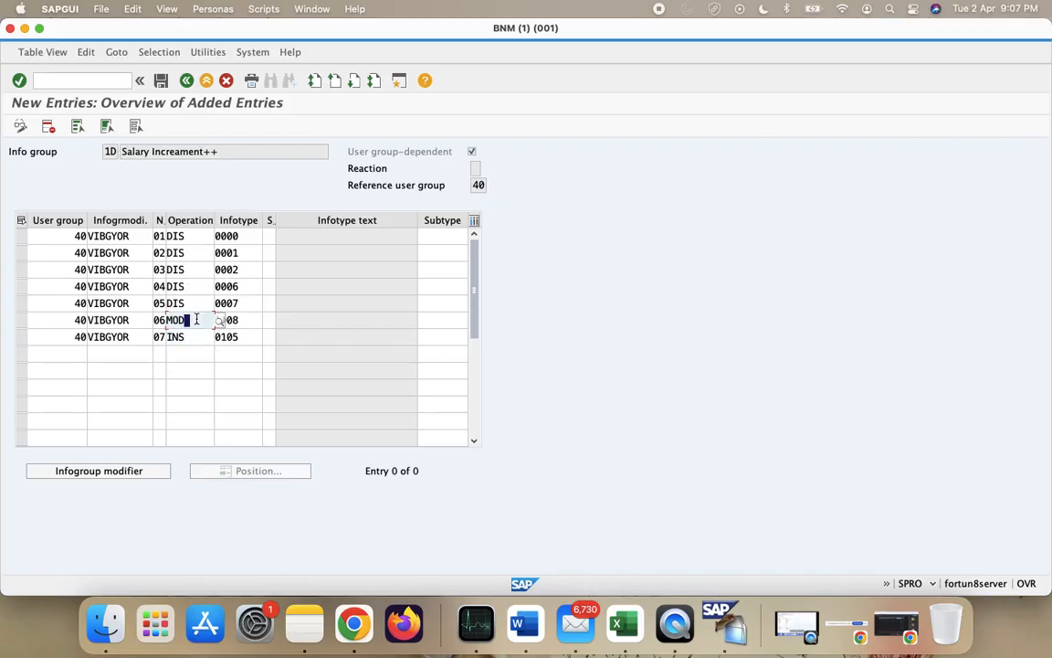
{"action": "left_click", "coordinate": [185, 338]}
{"action": "key", "text": "BackSpace"}
{"action": "key", "text": "BackSpace"}
{"action": "key", "text": "BackSpace"}
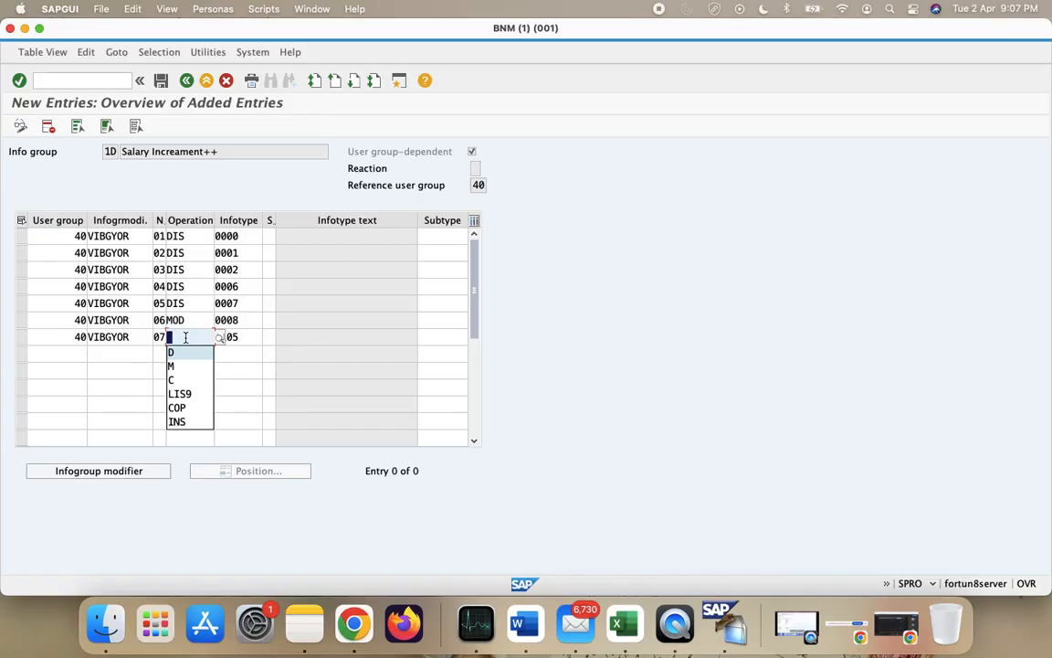
{"action": "type", "text": "DIS"}
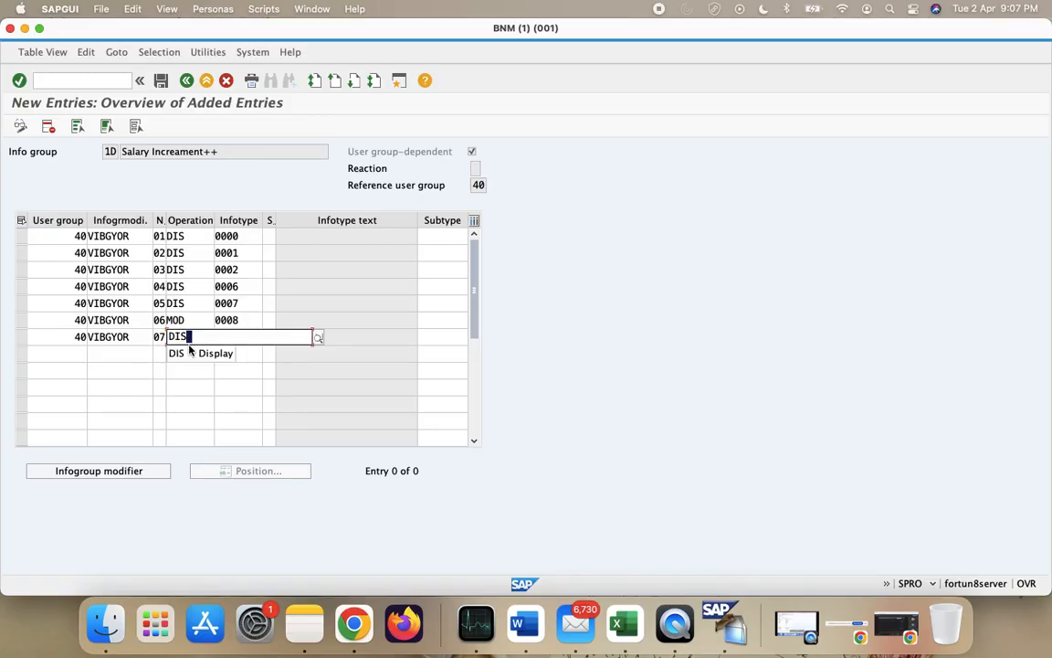
{"action": "left_click", "coordinate": [191, 354]}
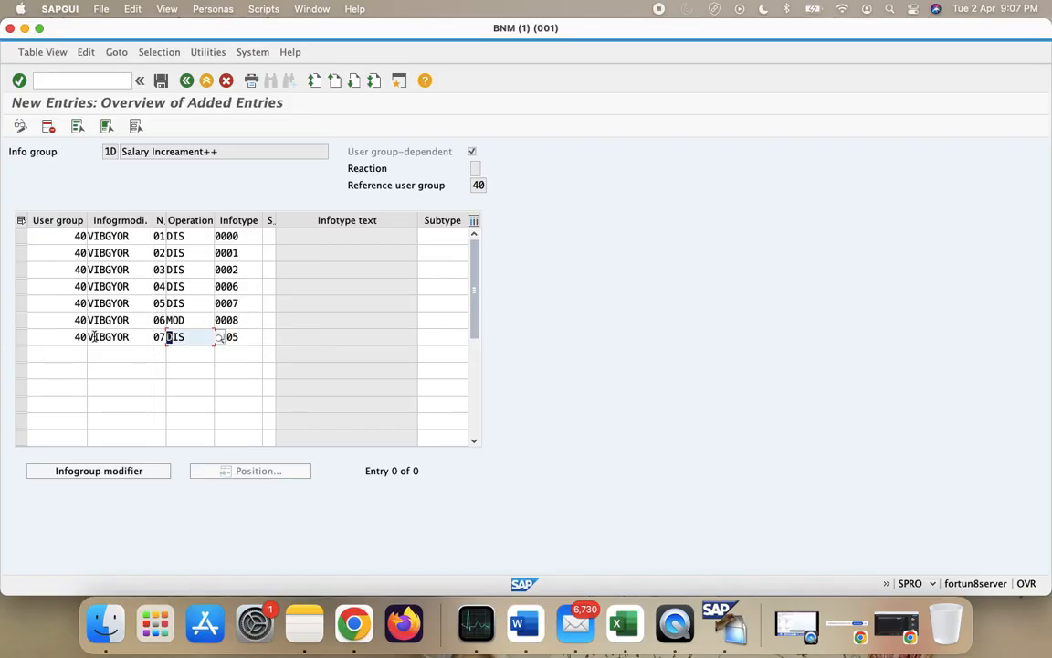
- Save the 1D entries under the customizing request, then open info group work area 1E
{"action": "left_click", "coordinate": [159, 80]}
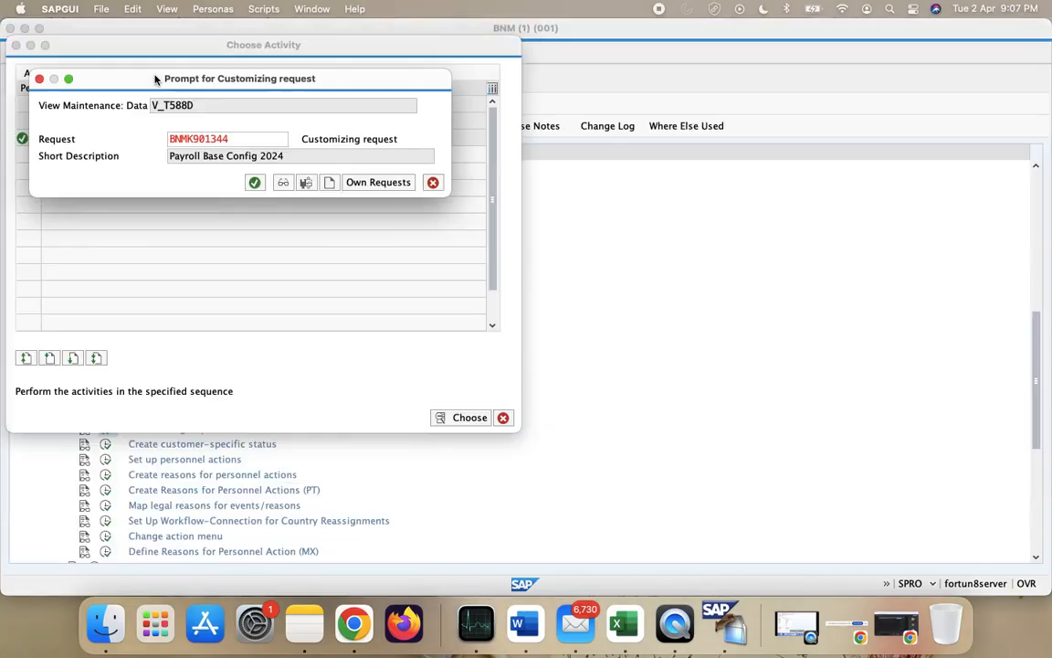
{"action": "left_click", "coordinate": [252, 181]}
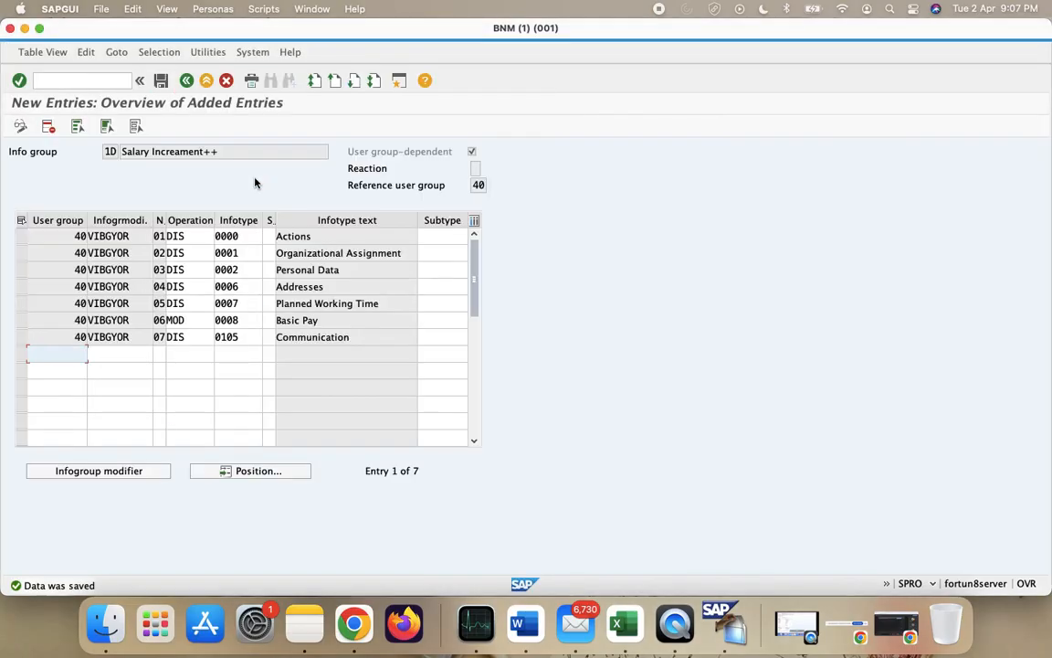
{"action": "left_click", "coordinate": [187, 80]}
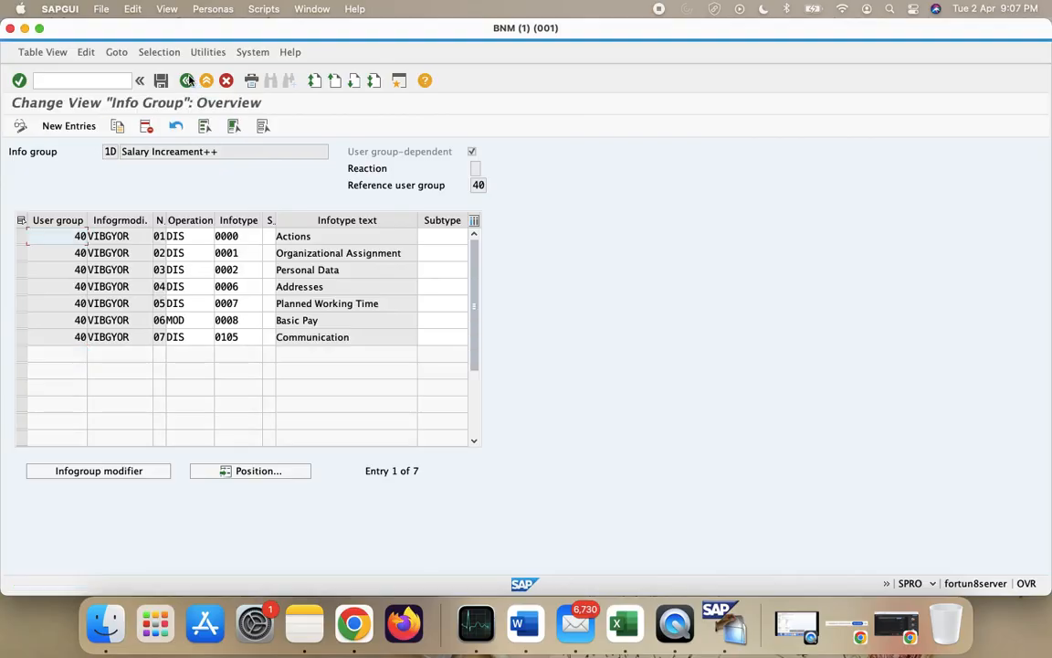
{"action": "left_click", "coordinate": [187, 81]}
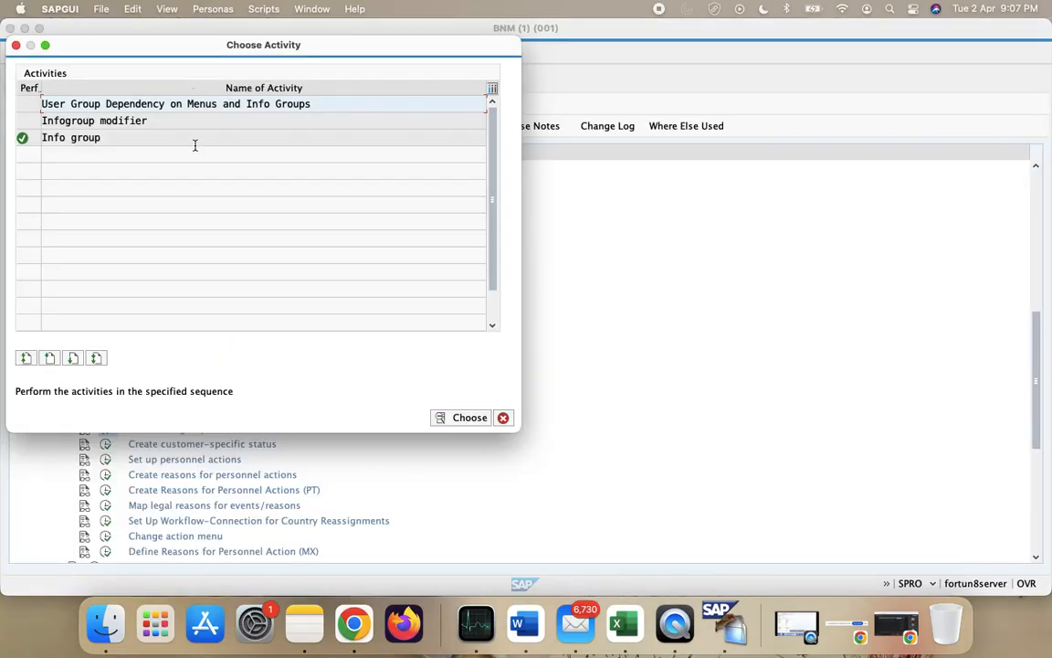
{"action": "double_click", "coordinate": [194, 138]}
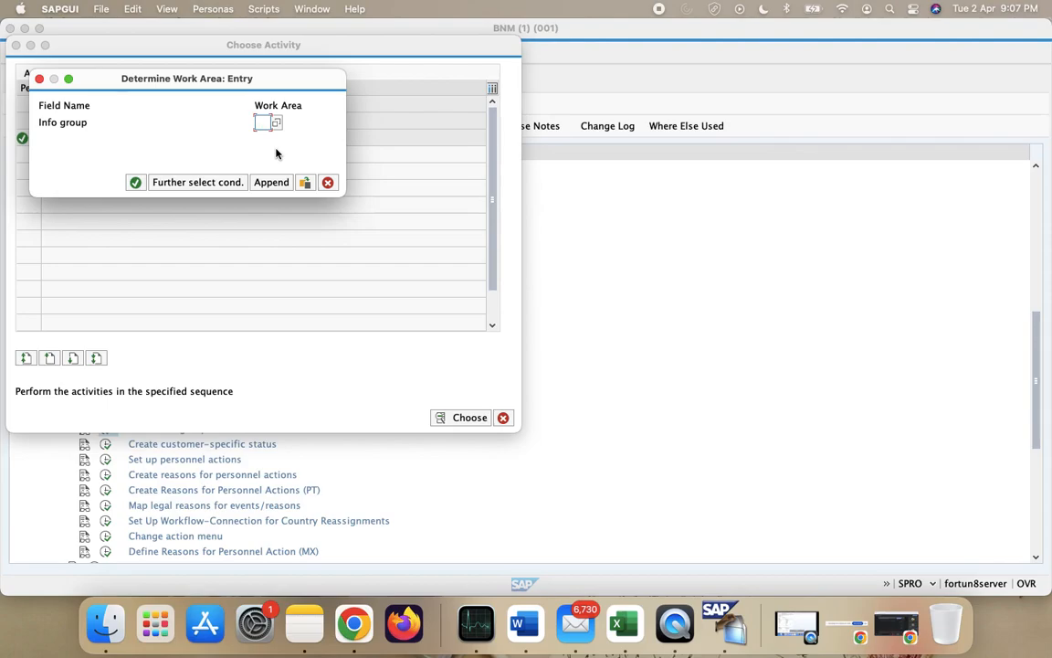
{"action": "type", "text": "1E"}
{"action": "left_click", "coordinate": [134, 182]}
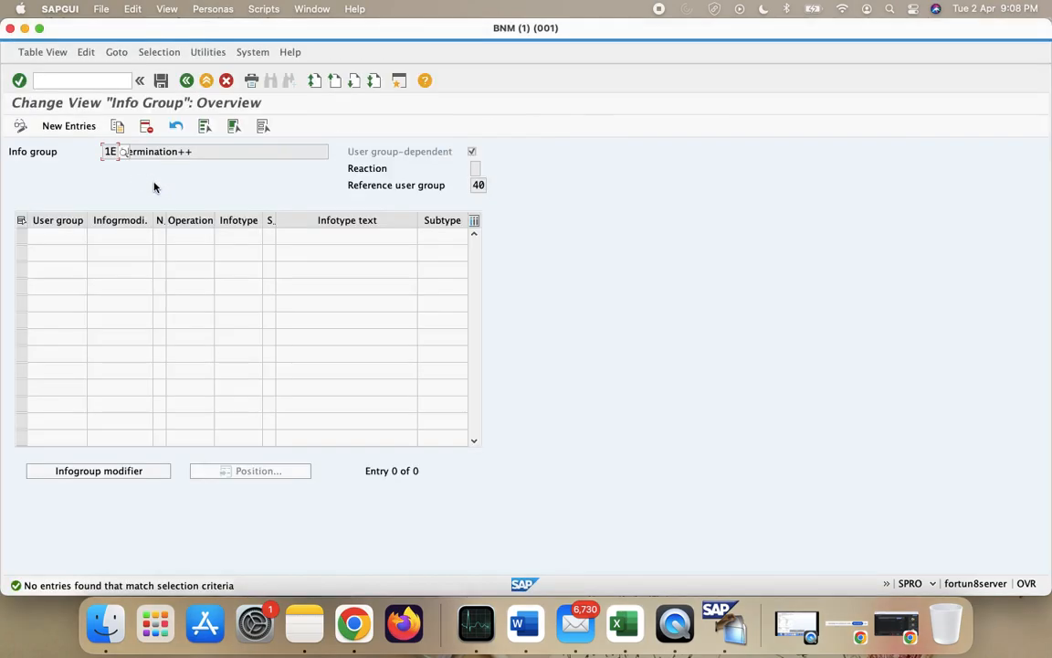
- Copy the 1D Salary Increament++ row (B65:D65) from the Excel configuration sheet
{"action": "left_click", "coordinate": [624, 624]}
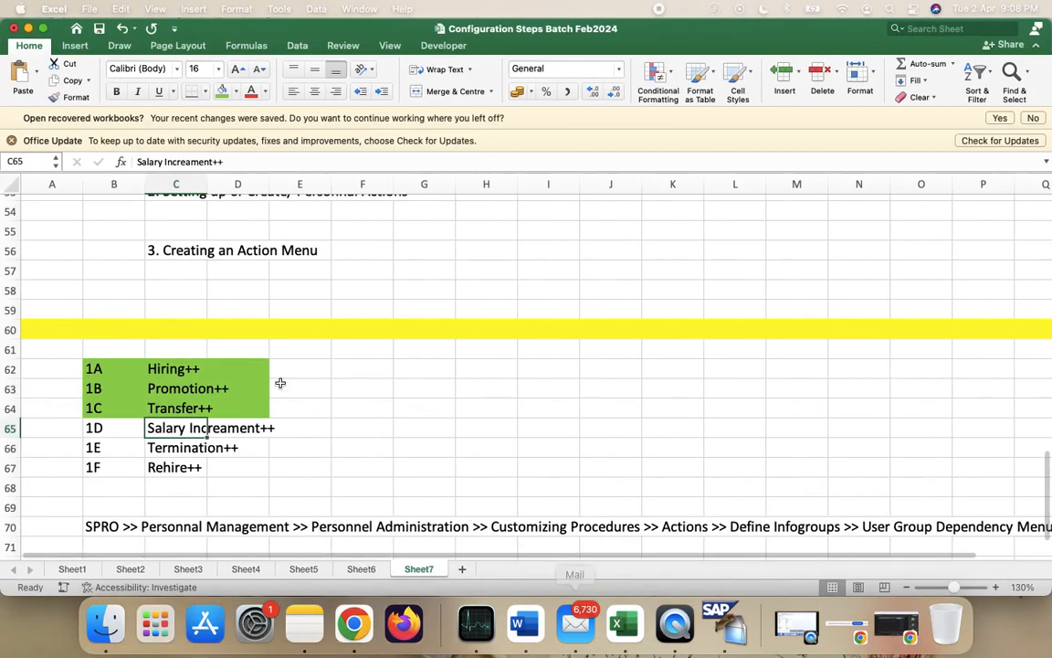
{"action": "left_click_drag", "start_coordinate": [132, 429], "coordinate": [130, 429]}
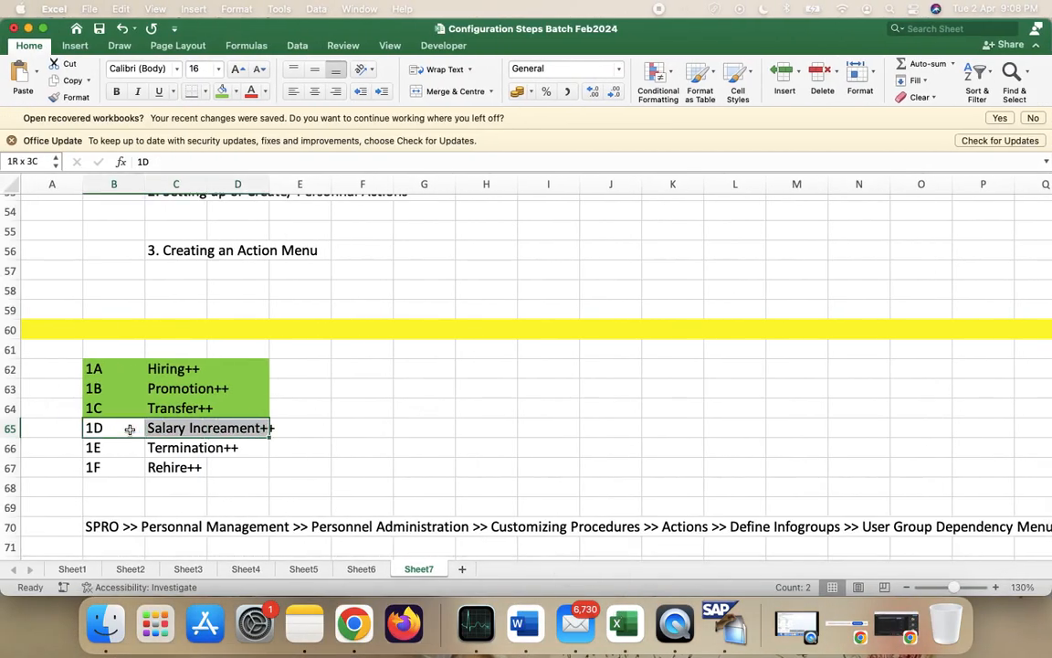
{"action": "key", "text": "super+c"}
{"action": "key", "text": "ctrl+Right"}
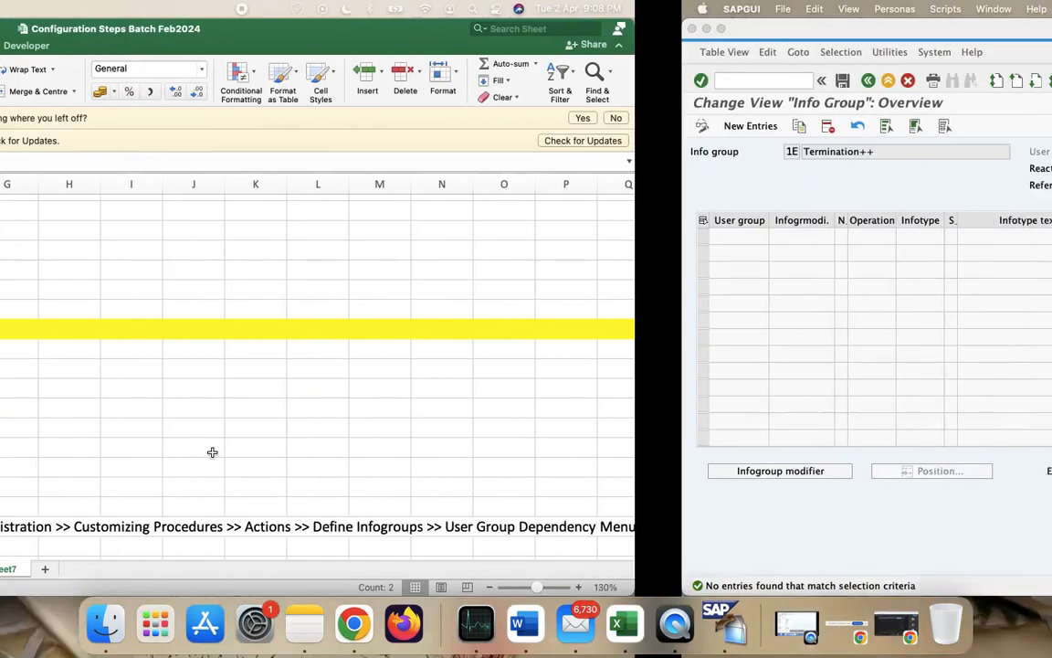
- Paste the seven VIBGYOR INS rows into 1E and check the operation value list for row 01
{"action": "left_click", "coordinate": [53, 130]}
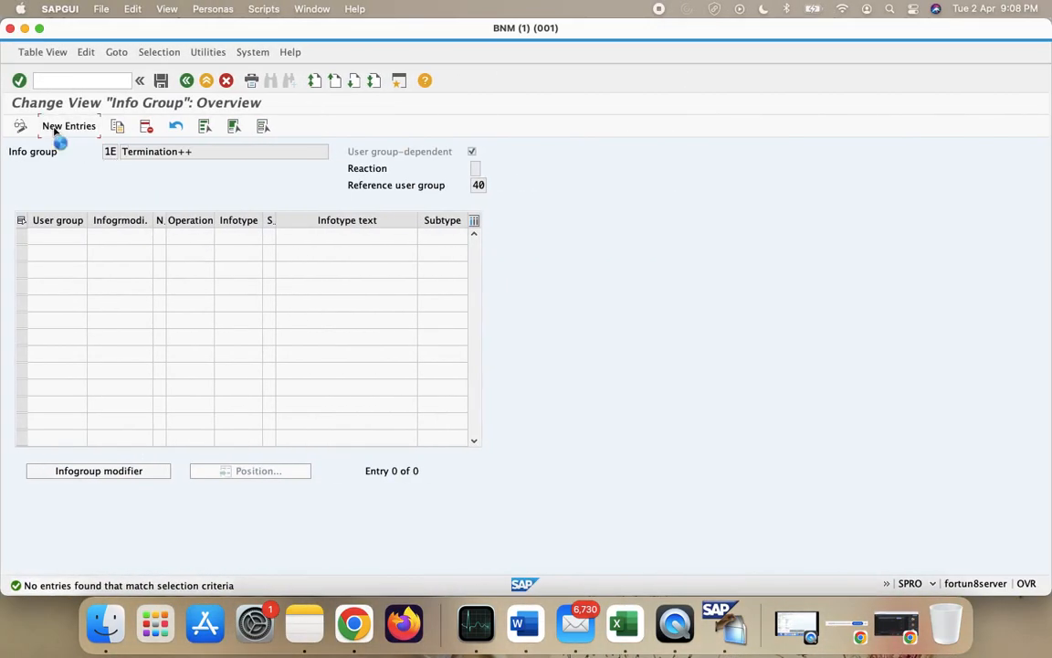
{"action": "key", "text": "super+v"}
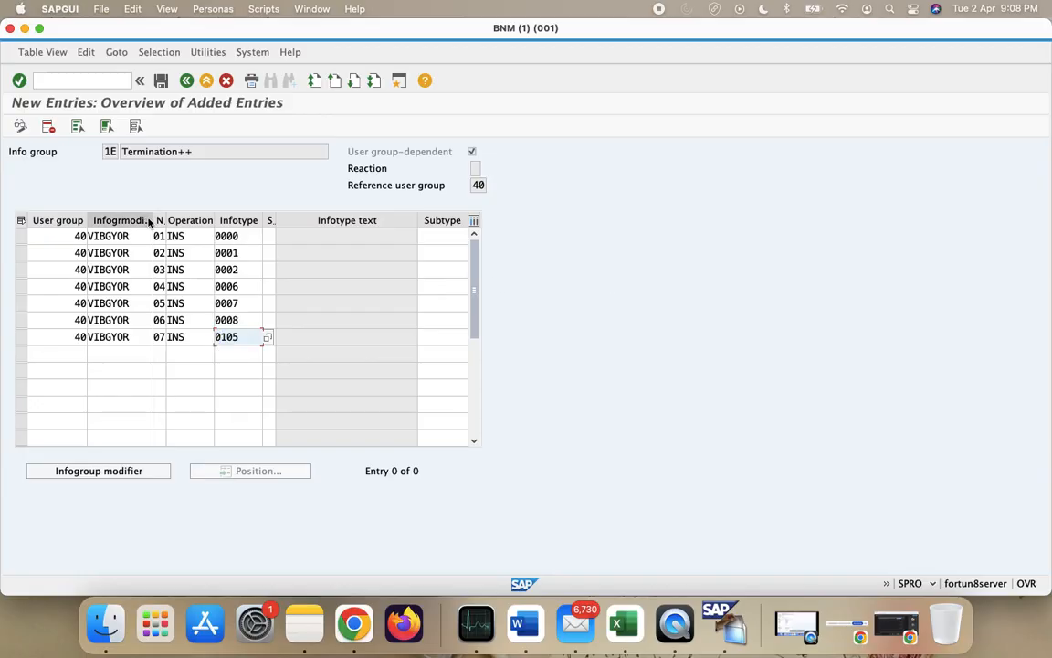
{"action": "left_click", "coordinate": [218, 237]}
{"action": "key", "text": "F4"}
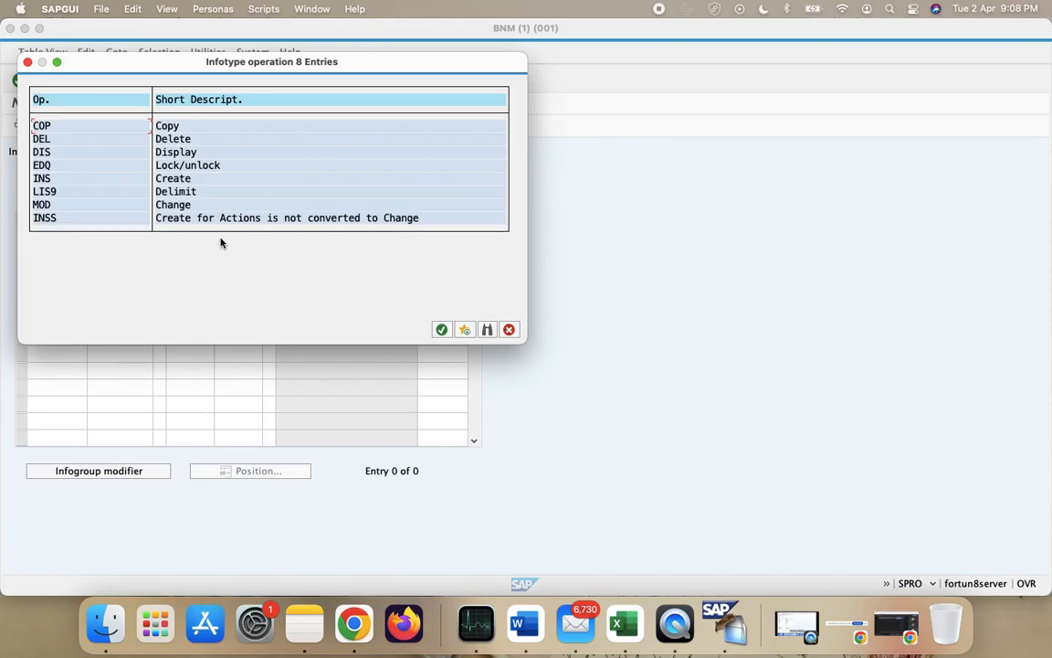
{"action": "left_click_drag", "start_coordinate": [381, 61], "coordinate": [762, 68]}
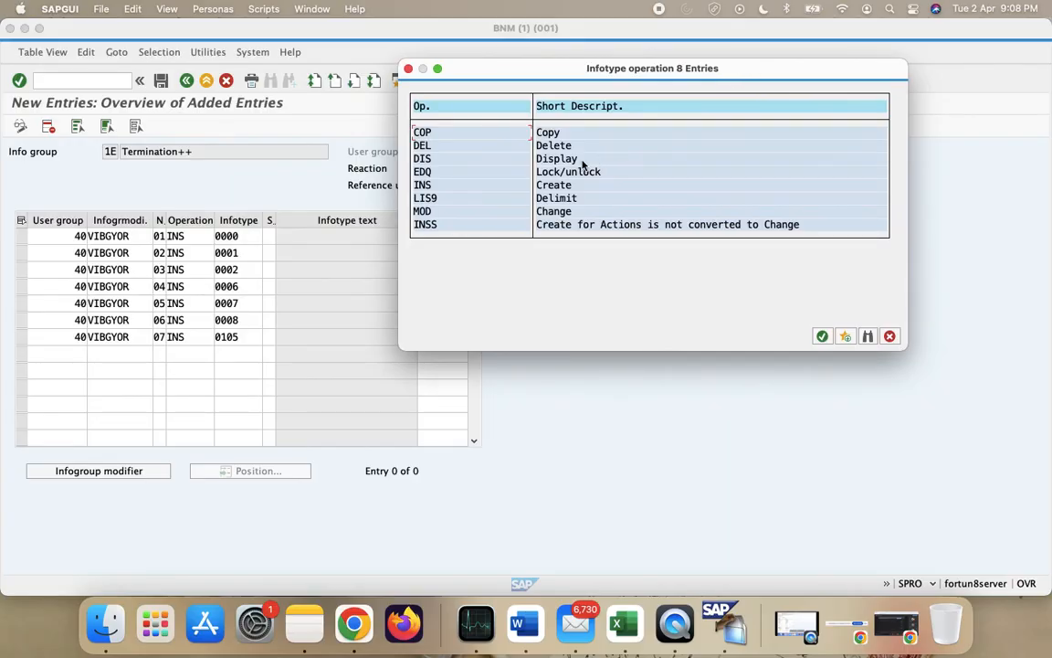
{"action": "left_click", "coordinate": [893, 336]}
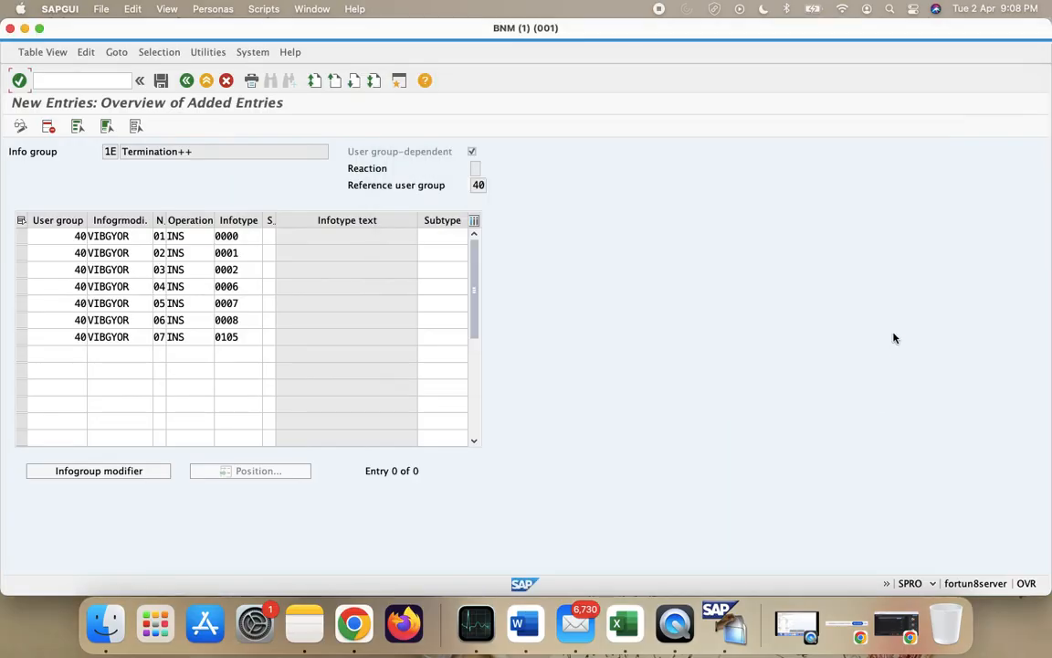
- Reopen the operation value help for row 01 and move it off the table rows
{"action": "left_click", "coordinate": [229, 236]}
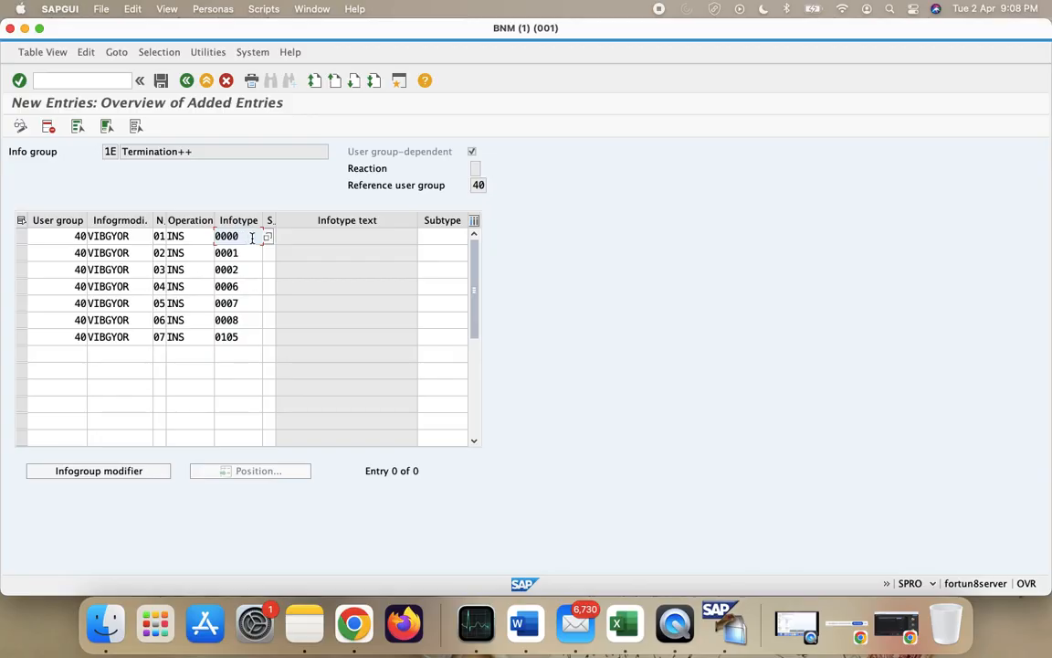
{"action": "left_click", "coordinate": [209, 236]}
{"action": "left_click", "coordinate": [218, 236]}
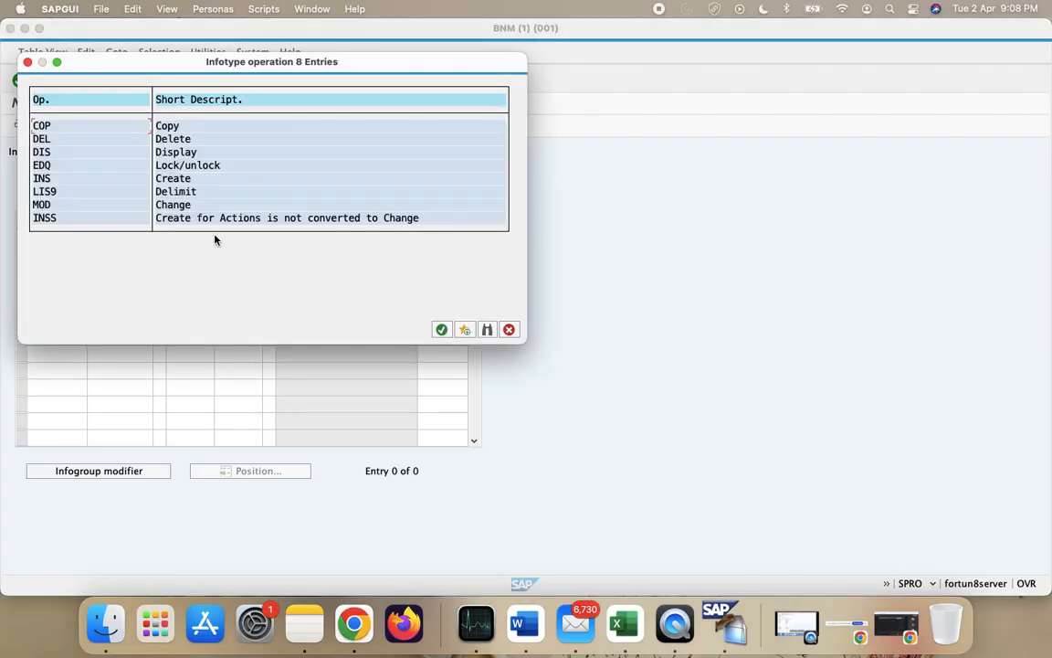
{"action": "left_click_drag", "start_coordinate": [336, 61], "coordinate": [610, 94]}
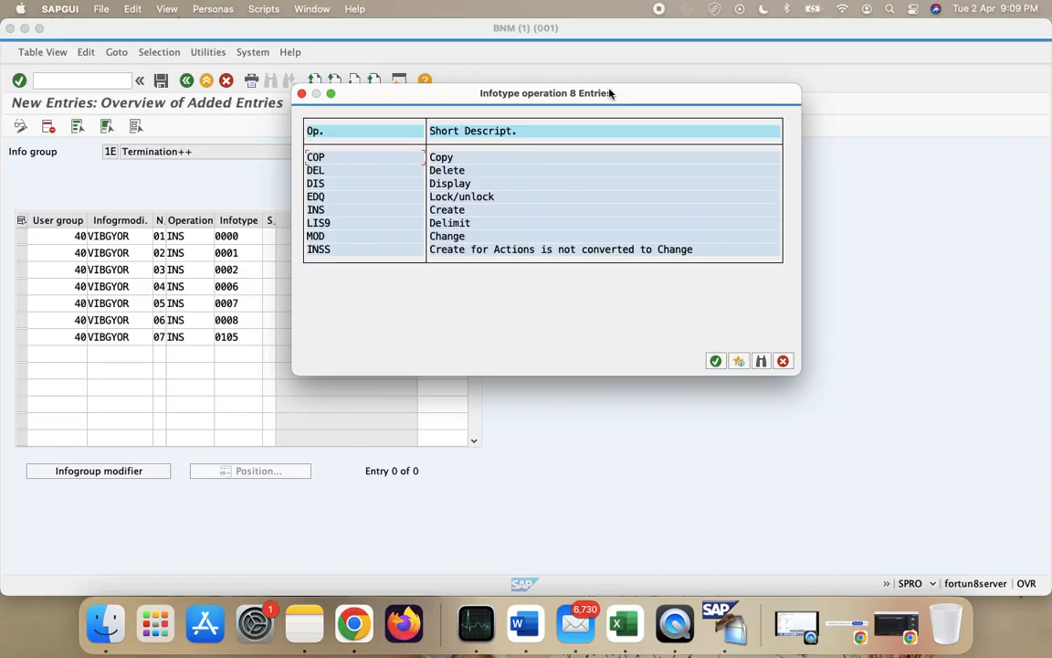
- Clear infotype 0000 from the first row of the Termination++ table
{"action": "left_click", "coordinate": [783, 361]}
{"action": "left_click", "coordinate": [248, 237]}
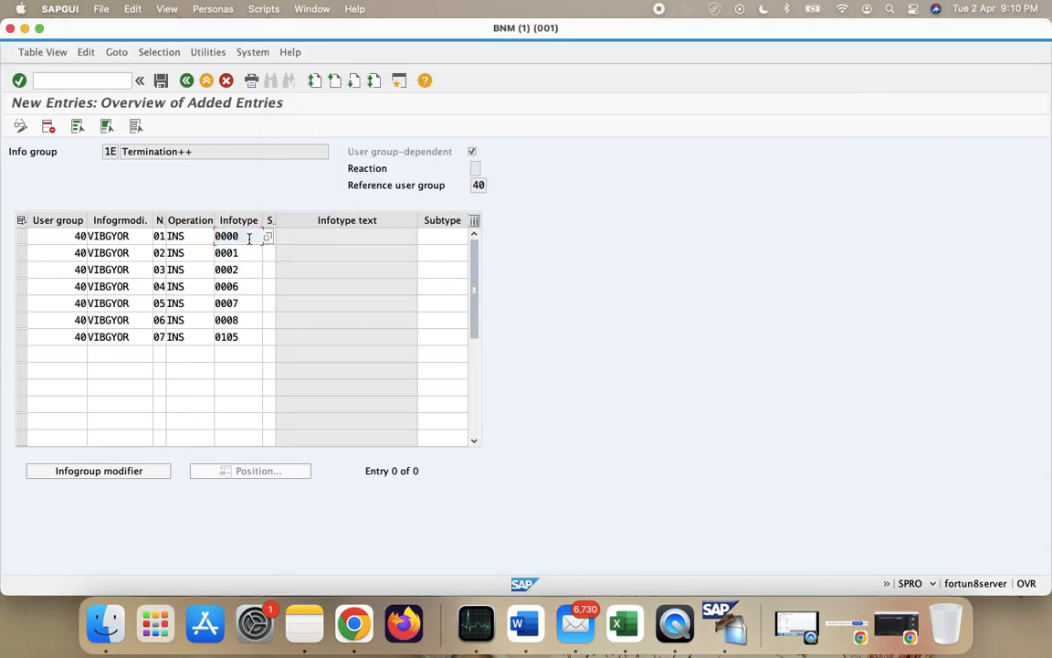
{"action": "key", "text": "BackSpace"}
{"action": "key", "text": "BackSpace"}
{"action": "key", "text": "BackSpace"}
{"action": "key", "text": "BackSpace"}
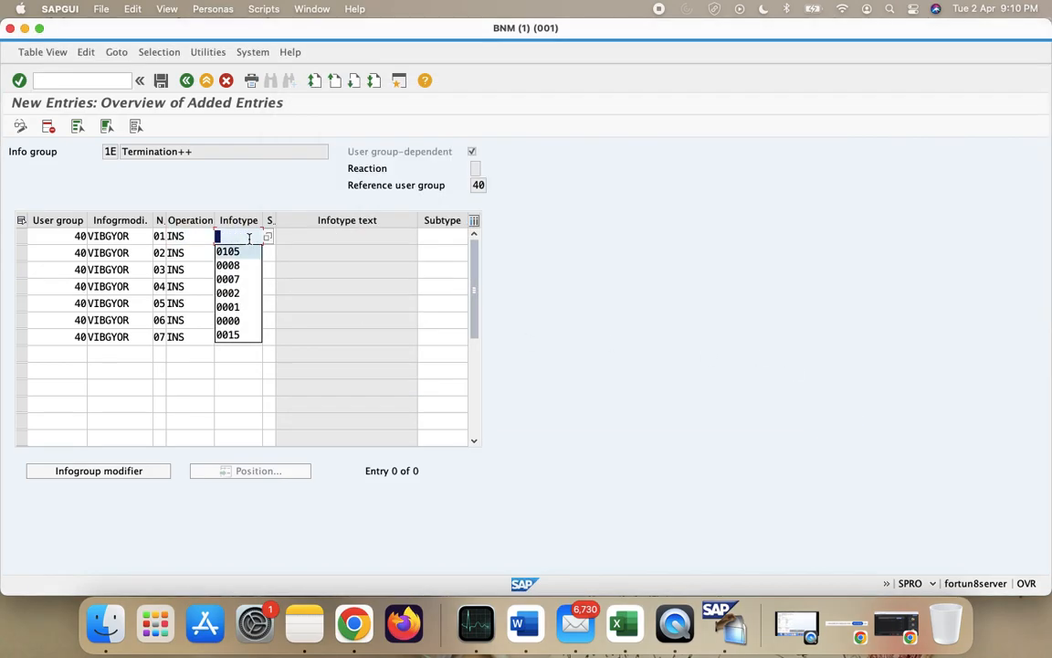
{"action": "left_click", "coordinate": [644, 281]}
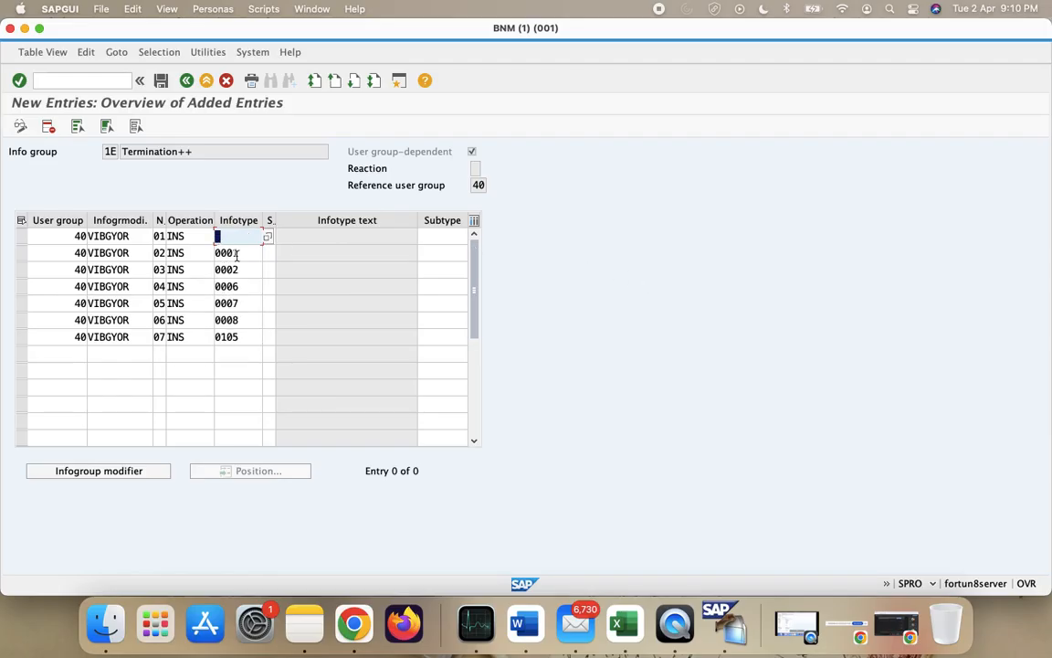
{"action": "type", "text": "000"}
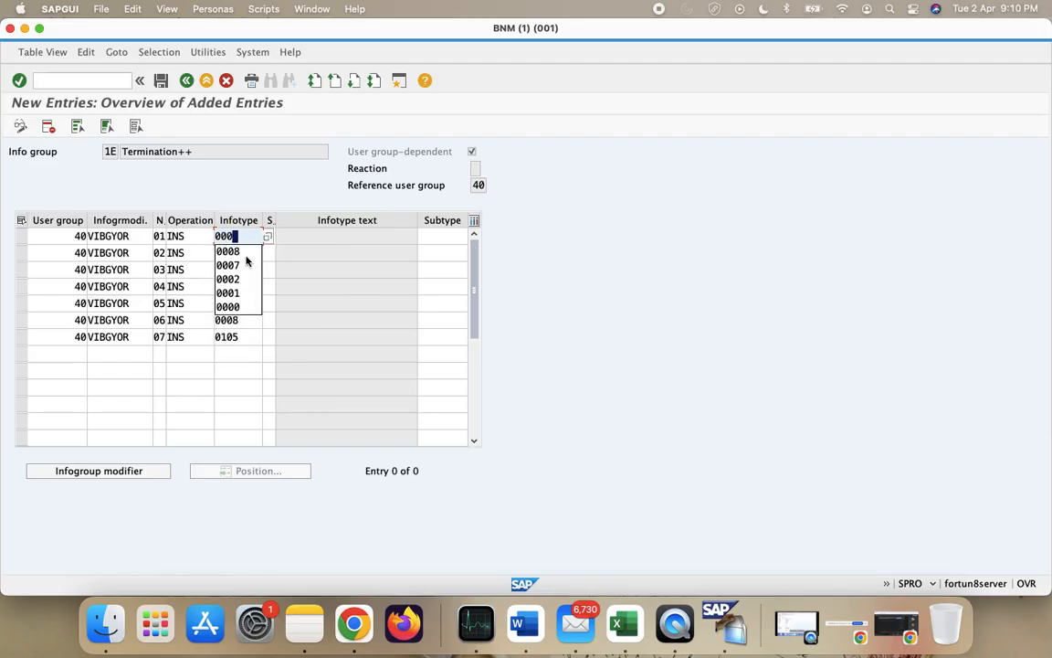
{"action": "key", "text": "BackSpace"}
{"action": "key", "text": "BackSpace"}
{"action": "key", "text": "BackSpace"}
{"action": "left_click", "coordinate": [653, 296]}
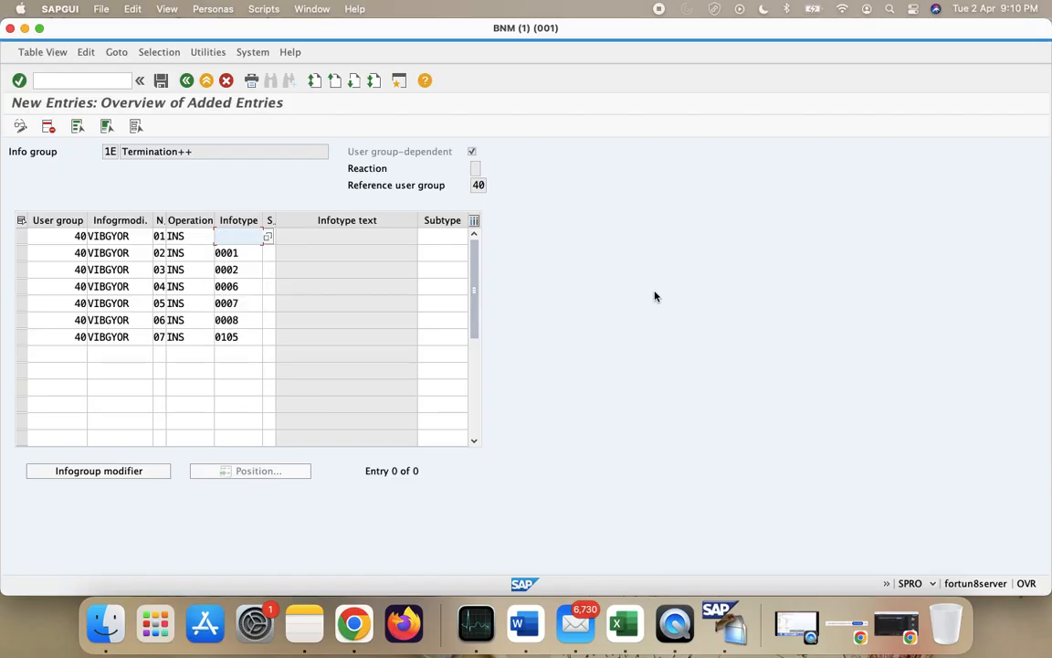
- Shift infotypes 0001–0105 up one row and clear the duplicate 0105 in row 7
{"action": "left_click", "coordinate": [235, 253]}
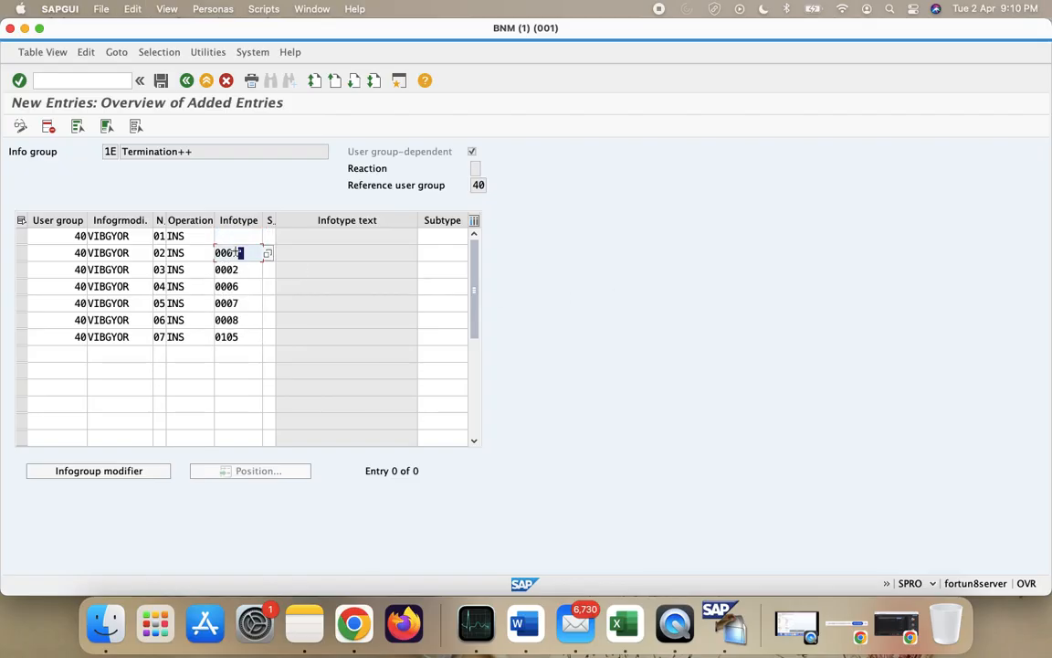
{"action": "left_click_drag", "start_coordinate": [214, 246], "coordinate": [260, 344]}
{"action": "key", "text": "super+c"}
{"action": "left_click", "coordinate": [224, 236]}
{"action": "key", "text": "super+v"}
{"action": "left_click", "coordinate": [217, 319]}
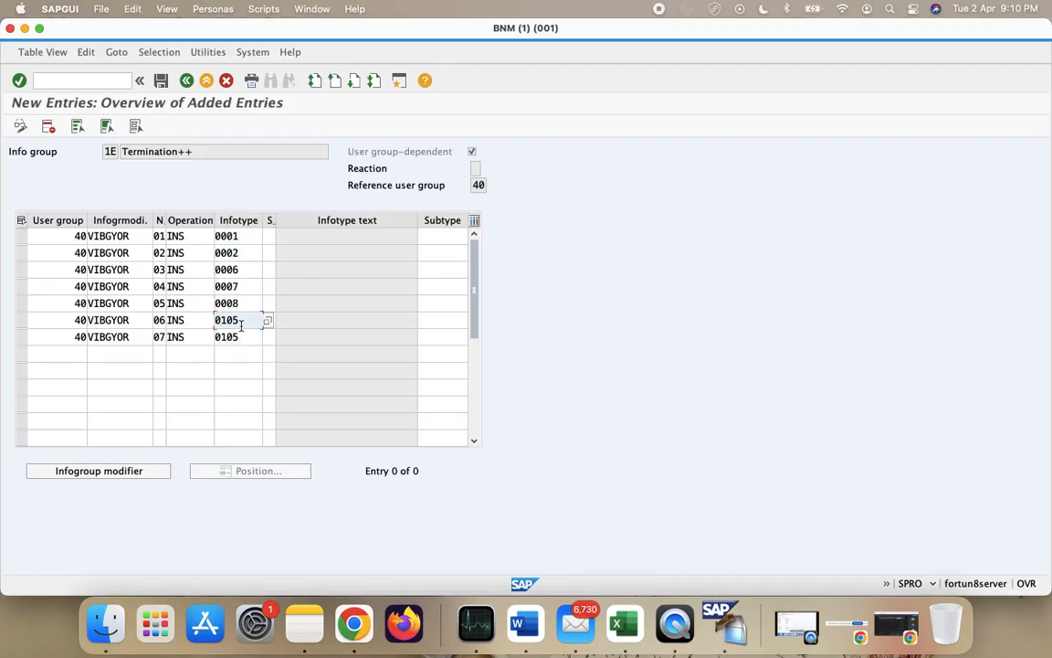
{"action": "left_click", "coordinate": [243, 337]}
{"action": "key", "text": "BackSpace"}
{"action": "key", "text": "BackSpace"}
{"action": "key", "text": "BackSpace"}
{"action": "key", "text": "BackSpace"}
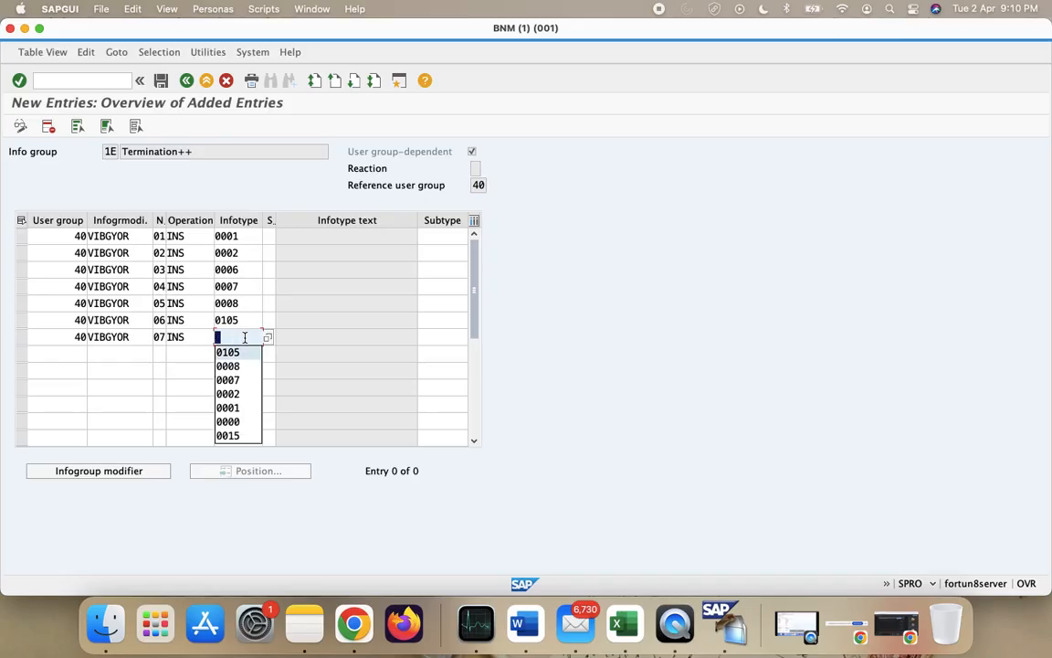
- Empty row 7's VIBGYOR modifier, INS operation, 07 sequence and user group 40
{"action": "left_click", "coordinate": [121, 337]}
{"action": "key", "text": "super+a"}
{"action": "key", "text": "BackSpace"}
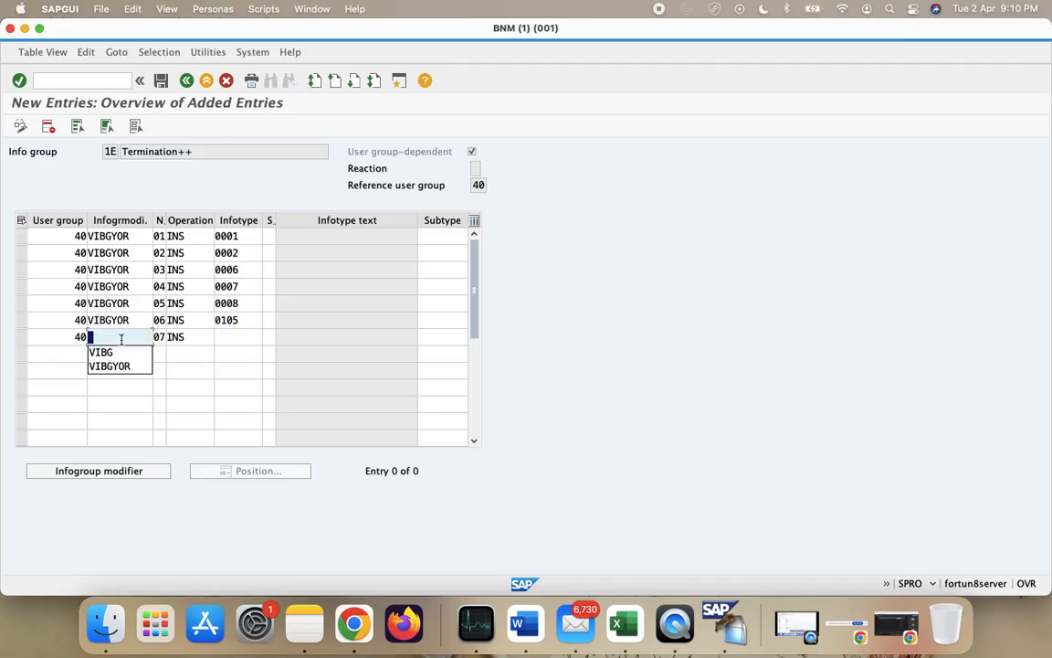
{"action": "left_click", "coordinate": [180, 337]}
{"action": "key", "text": "super+a"}
{"action": "key", "text": "BackSpace"}
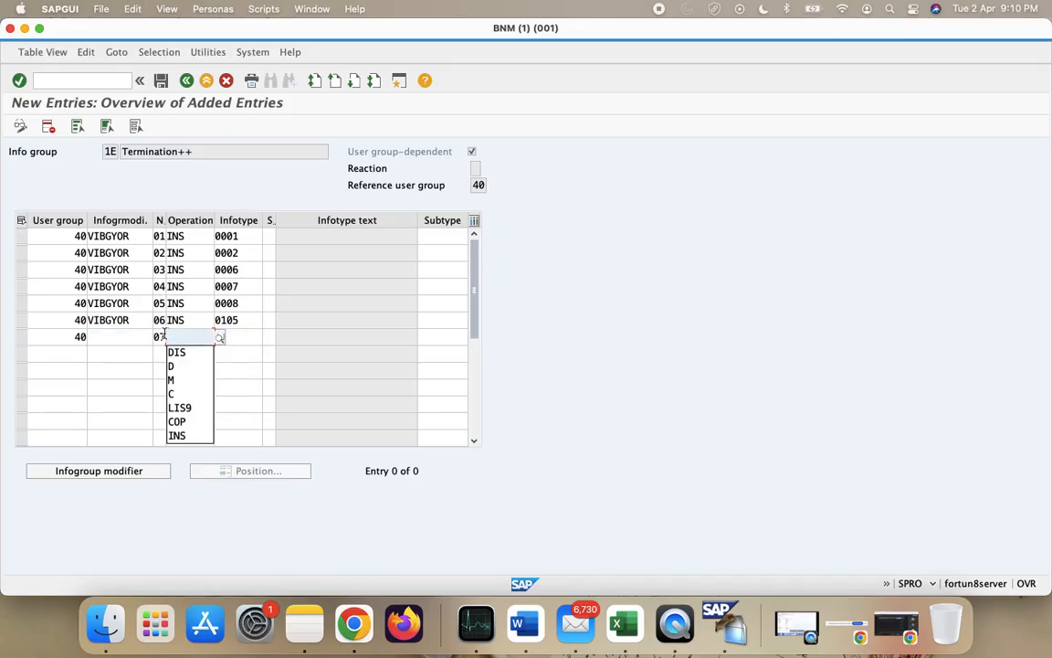
{"action": "left_click", "coordinate": [159, 337]}
{"action": "key", "text": "super+a"}
{"action": "key", "text": "BackSpace"}
{"action": "left_click", "coordinate": [76, 337]}
{"action": "key", "text": "super+a"}
{"action": "key", "text": "BackSpace"}
{"action": "left_click", "coordinate": [189, 354]}
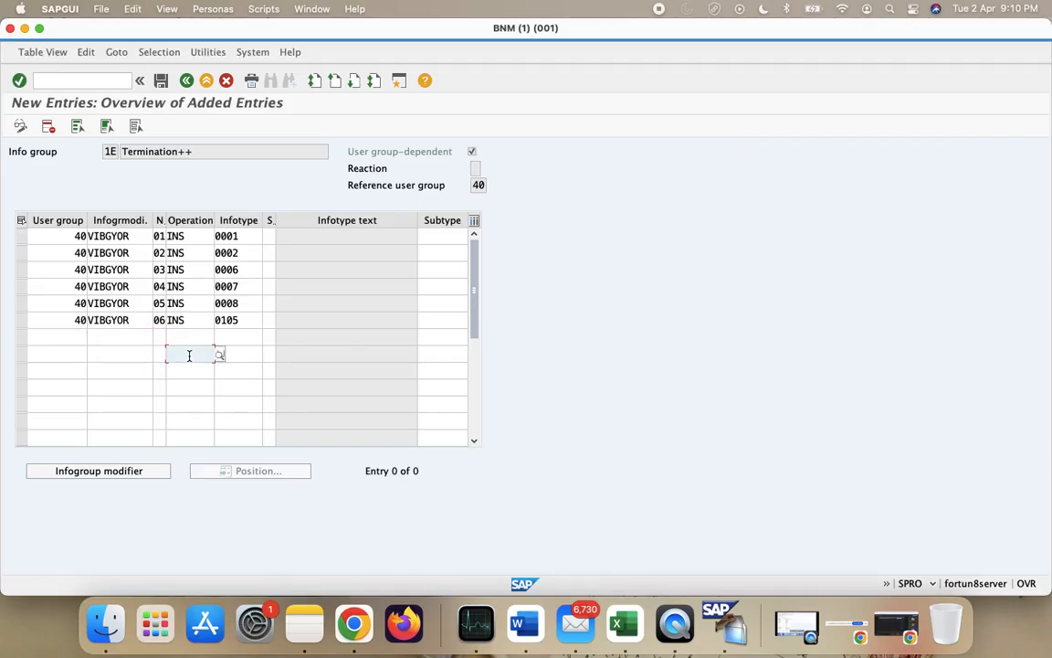
- Change row 1's operation from INS to LIS9 Delimit
{"action": "left_click", "coordinate": [192, 236]}
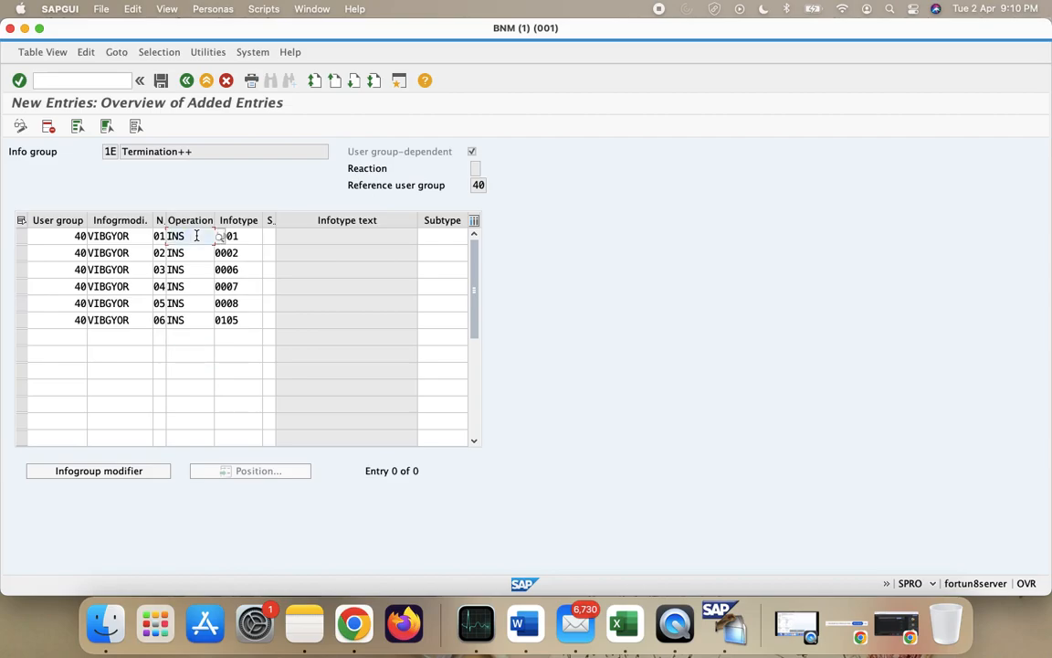
{"action": "left_click", "coordinate": [217, 236]}
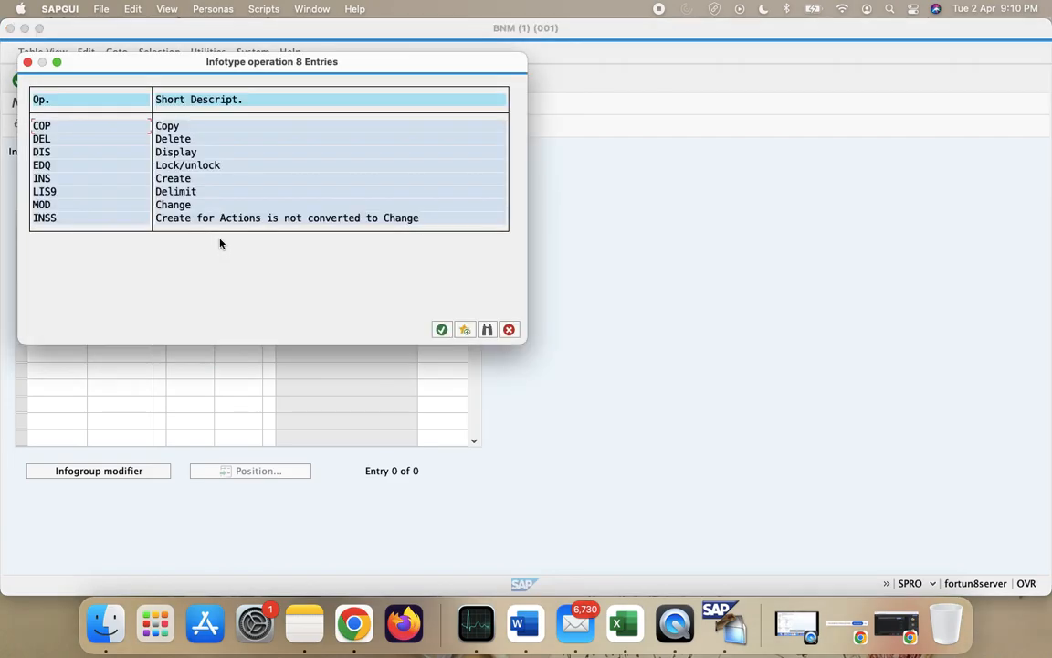
{"action": "double_click", "coordinate": [175, 192]}
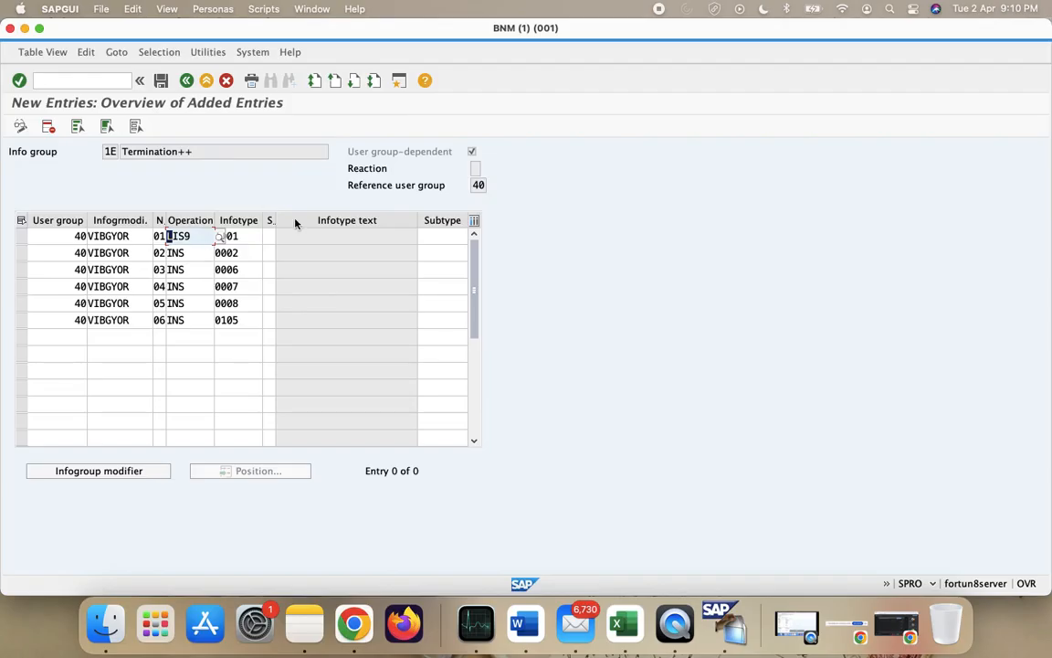
{"action": "left_click", "coordinate": [75, 84]}
- Display a recent employee's Organizational Assignment in a new /opa20 session
{"action": "type", "text": "/o"}
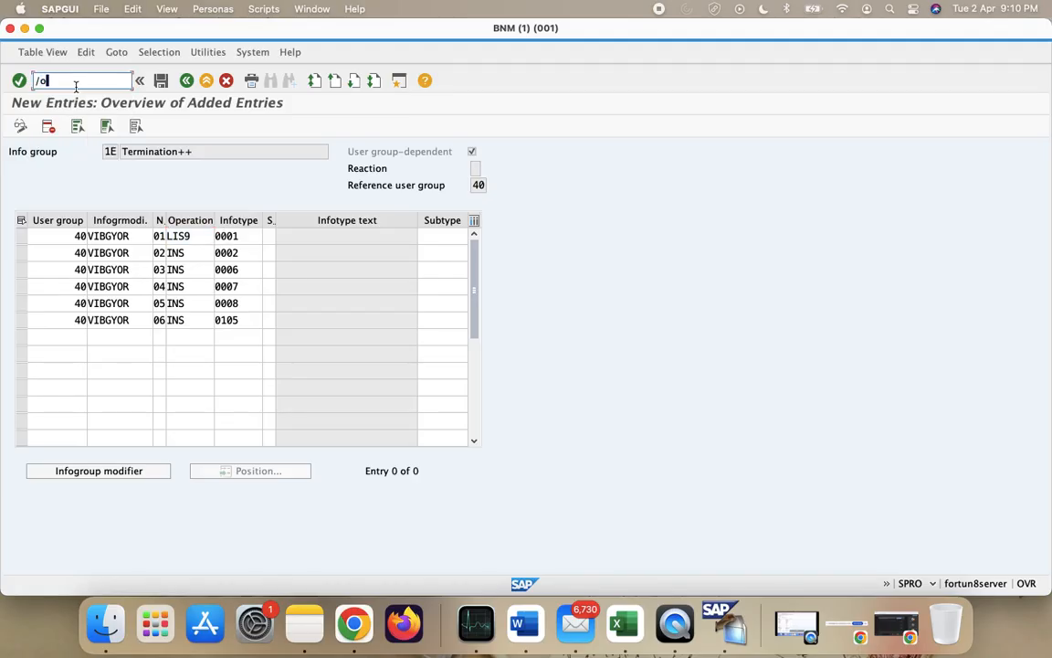
{"action": "type", "text": "pa20"}
{"action": "key", "text": "Return"}
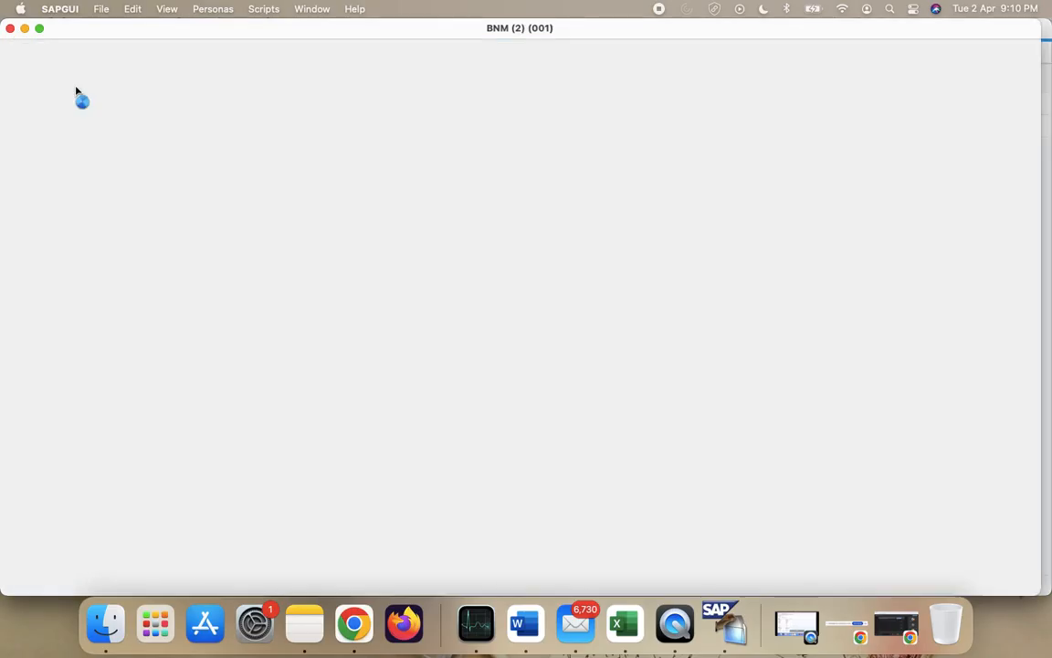
{"action": "key", "text": "Down"}
{"action": "key", "text": "Down"}
{"action": "key", "text": "Down"}
{"action": "key", "text": "Down"}
{"action": "key", "text": "Down"}
{"action": "key", "text": "Return"}
{"action": "key", "text": "Return"}
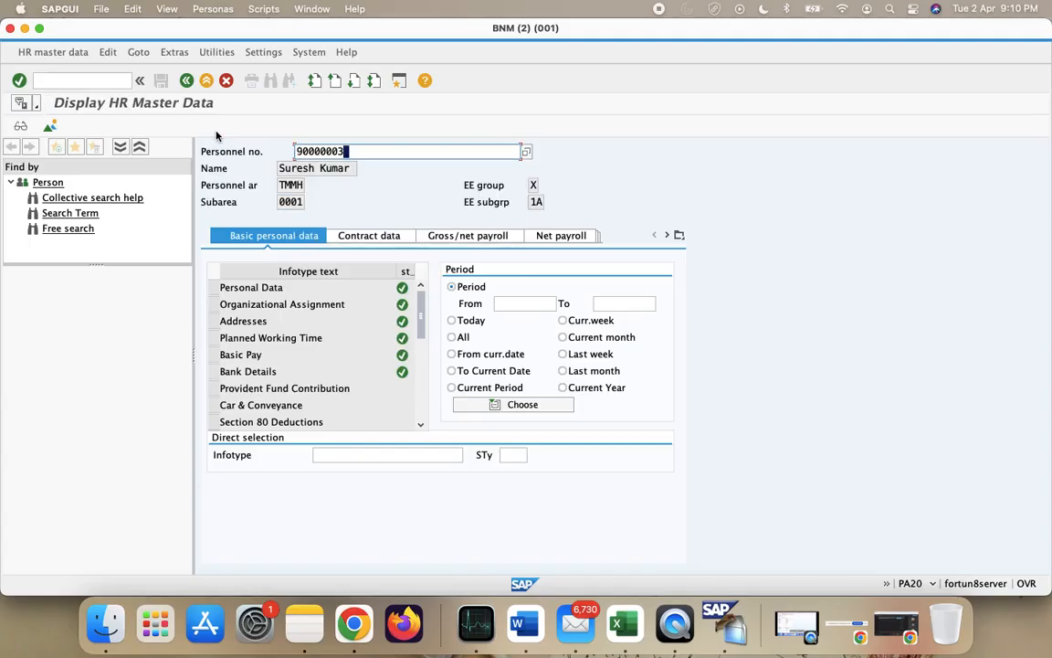
{"action": "left_click", "coordinate": [213, 305]}
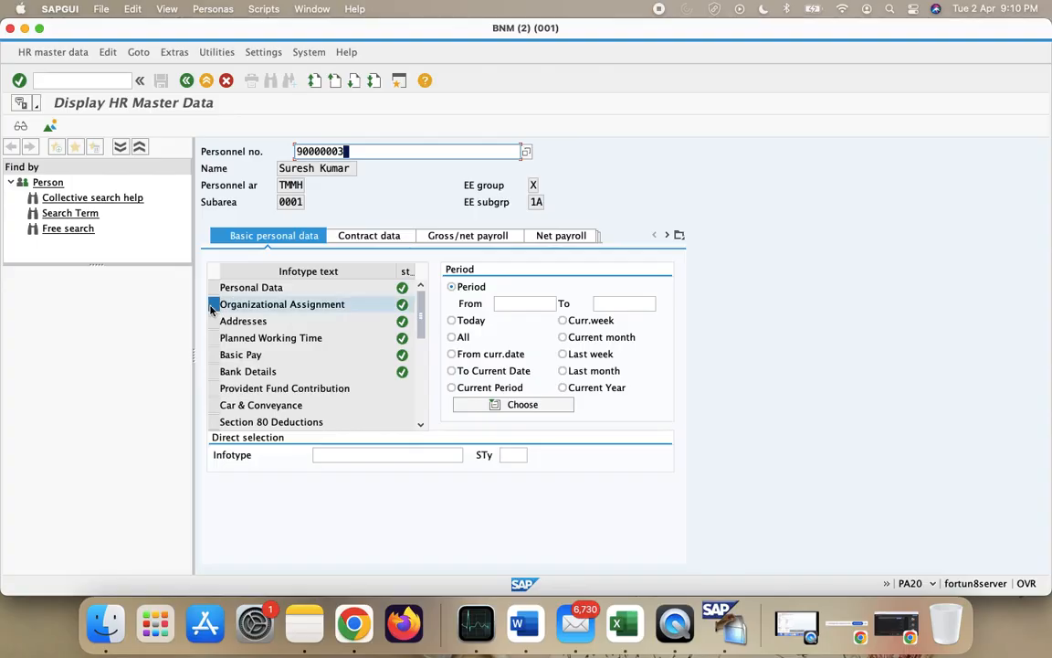
{"action": "left_click", "coordinate": [24, 130]}
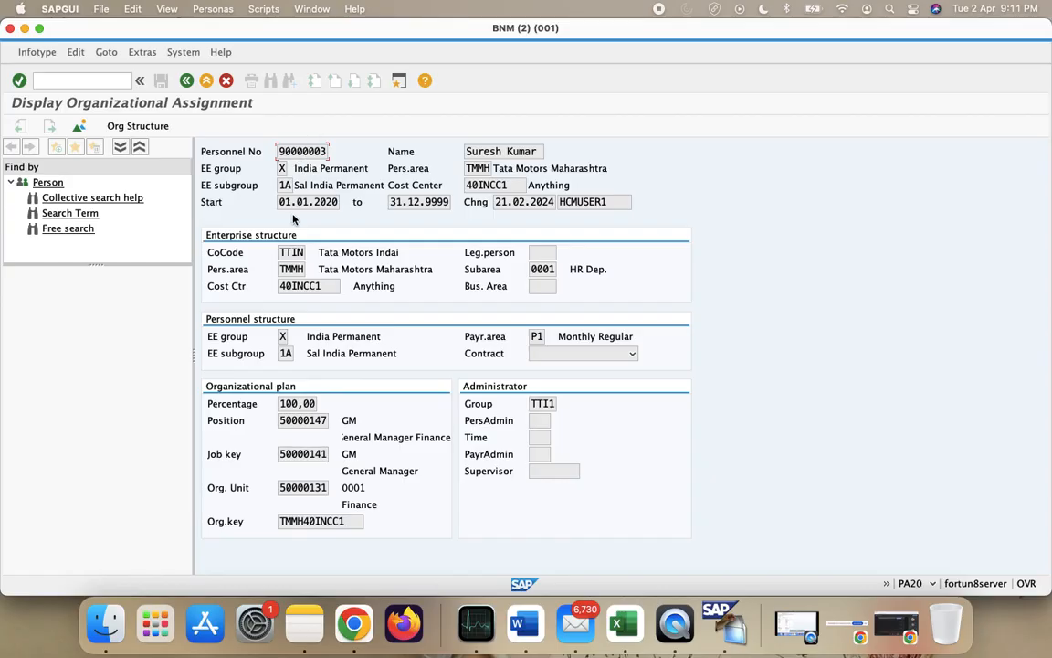
{"action": "left_click", "coordinate": [410, 202]}
- Switch desktops back to the Termination++ new entries window
{"action": "key", "text": "ctrl+Left"}
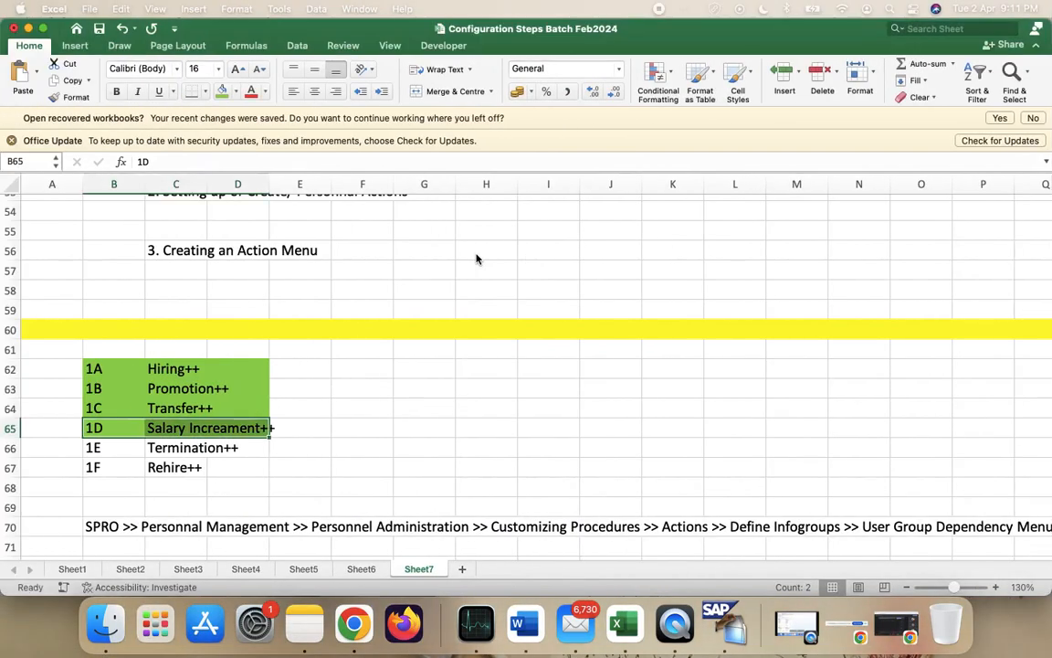
{"action": "key", "text": "ctrl+Left"}
{"action": "key", "text": "ctrl+Right"}
{"action": "key", "text": "ctrl+Right"}
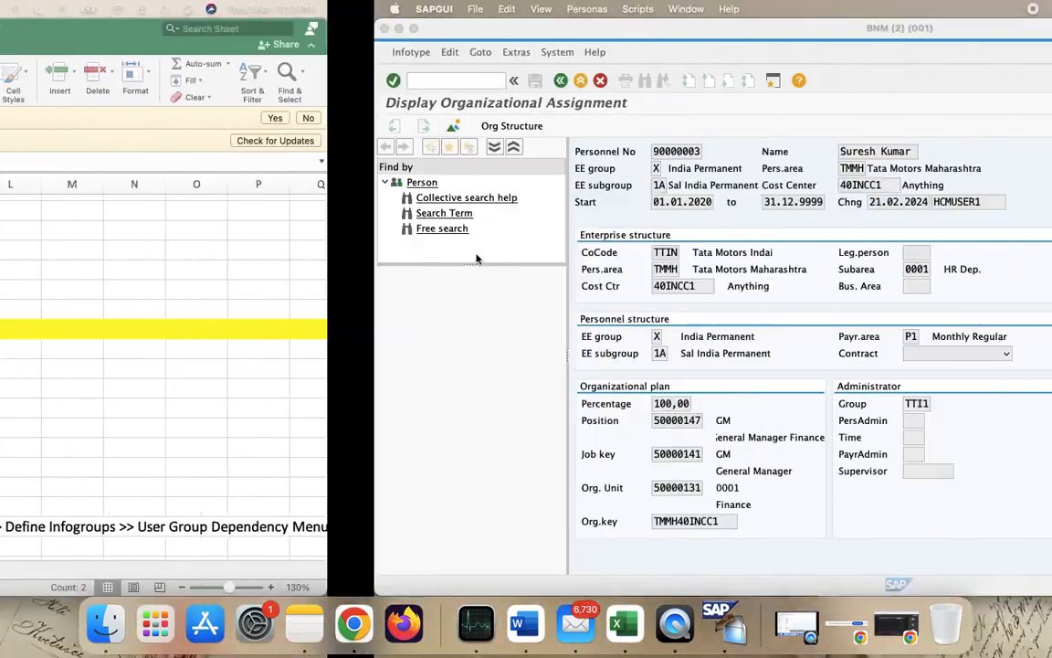
{"action": "key", "text": "ctrl+Up"}
{"action": "left_click", "coordinate": [556, 218]}
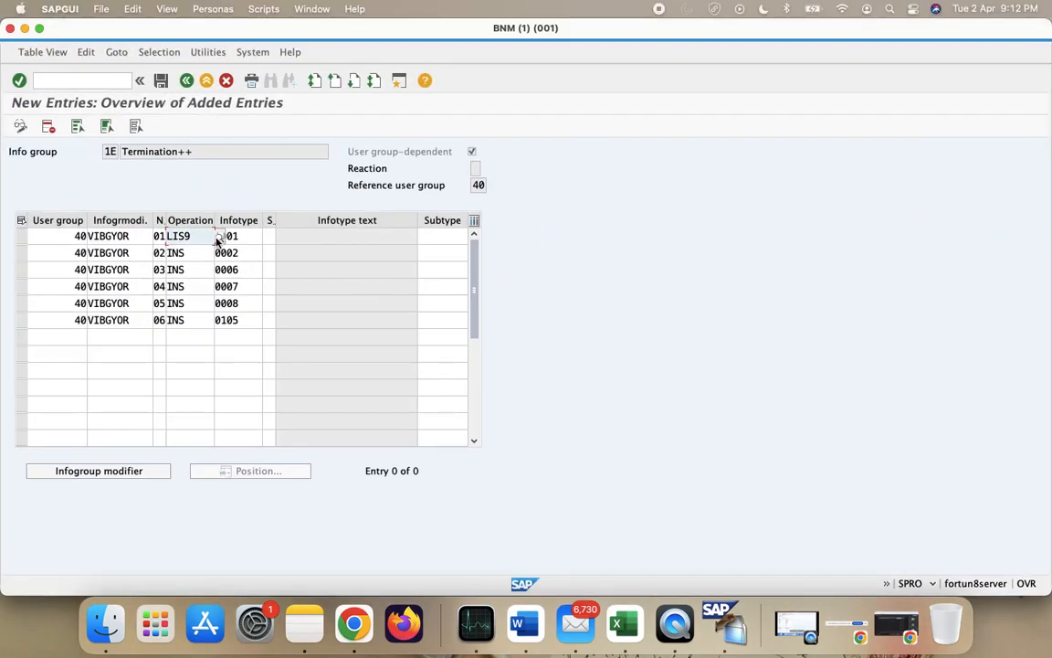
- Restore LIS9 as row 1's operation after briefly picking COP
{"action": "left_click", "coordinate": [218, 236]}
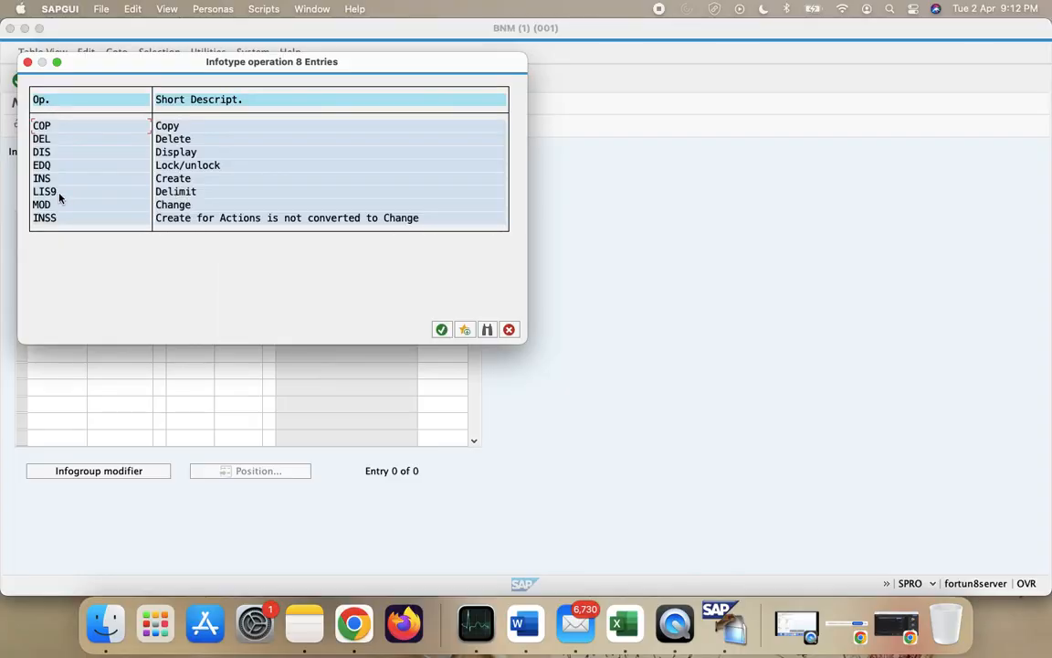
{"action": "left_click", "coordinate": [441, 329]}
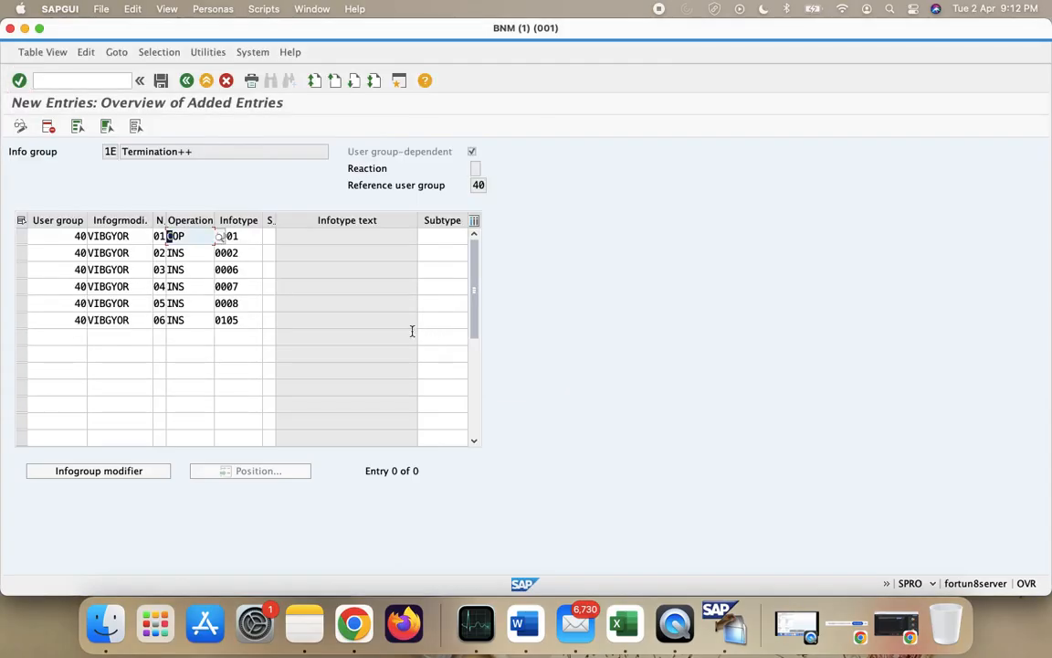
{"action": "left_click", "coordinate": [193, 237]}
{"action": "key", "text": "BackSpace"}
{"action": "key", "text": "BackSpace"}
{"action": "type", "text": "LIS9"}
- Set row 2's operation to DIS
{"action": "left_click", "coordinate": [194, 252]}
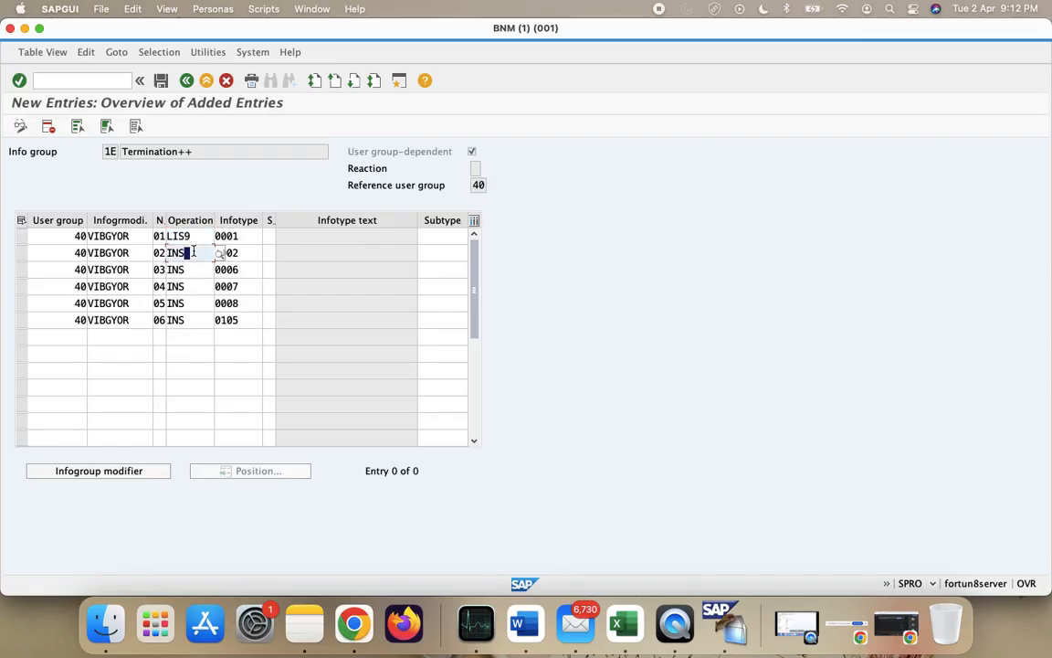
{"action": "key", "text": "BackSpace"}
{"action": "key", "text": "BackSpace"}
{"action": "key", "text": "BackSpace"}
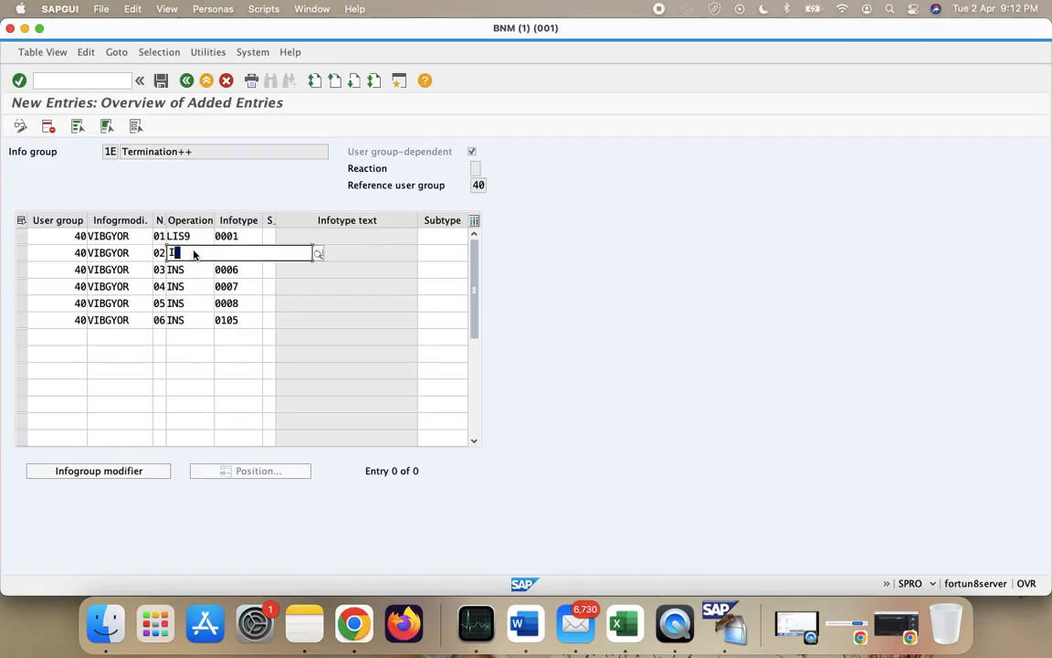
{"action": "type", "text": "LIS9"}
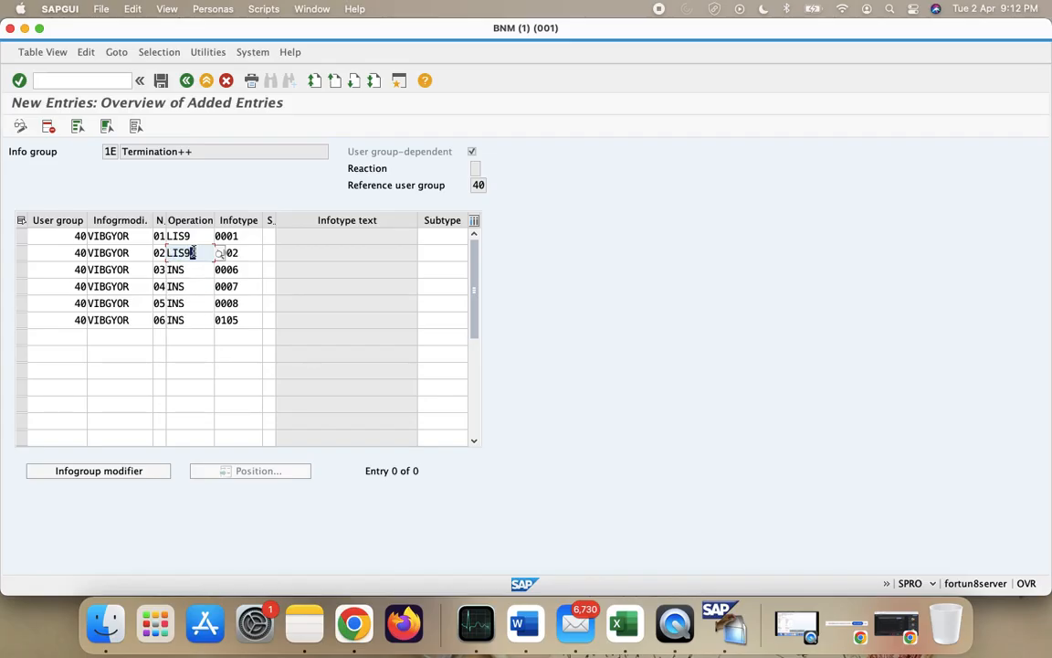
{"action": "left_click", "coordinate": [243, 263]}
{"action": "left_click", "coordinate": [244, 252]}
{"action": "left_click", "coordinate": [196, 250]}
{"action": "key", "text": "BackSpace"}
{"action": "key", "text": "BackSpace"}
{"action": "key", "text": "BackSpace"}
{"action": "key", "text": "BackSpace"}
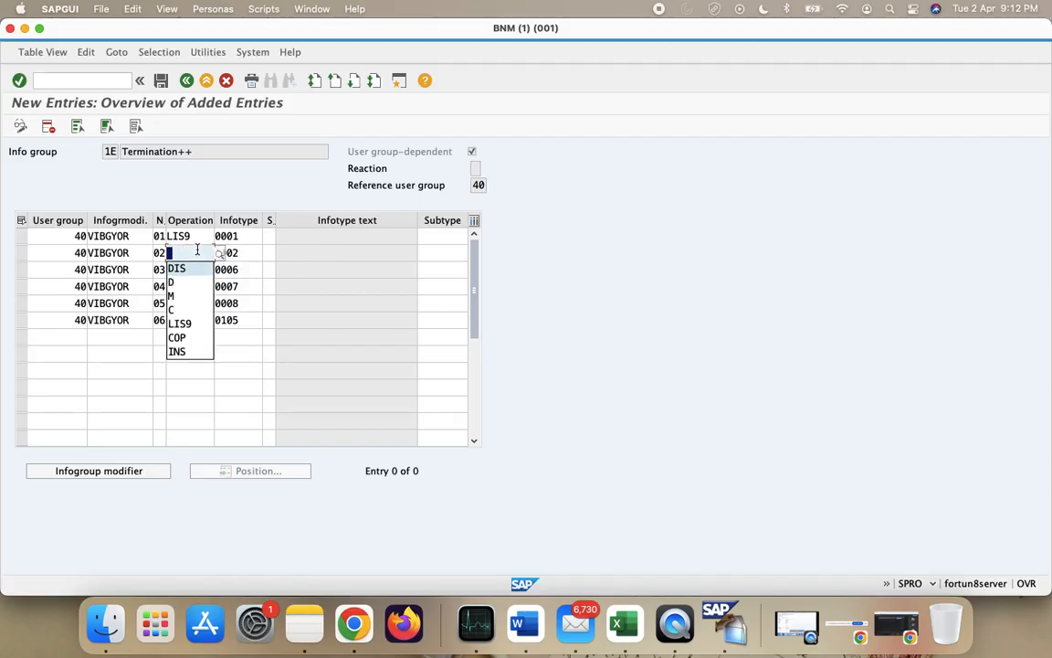
{"action": "key", "text": "Return"}
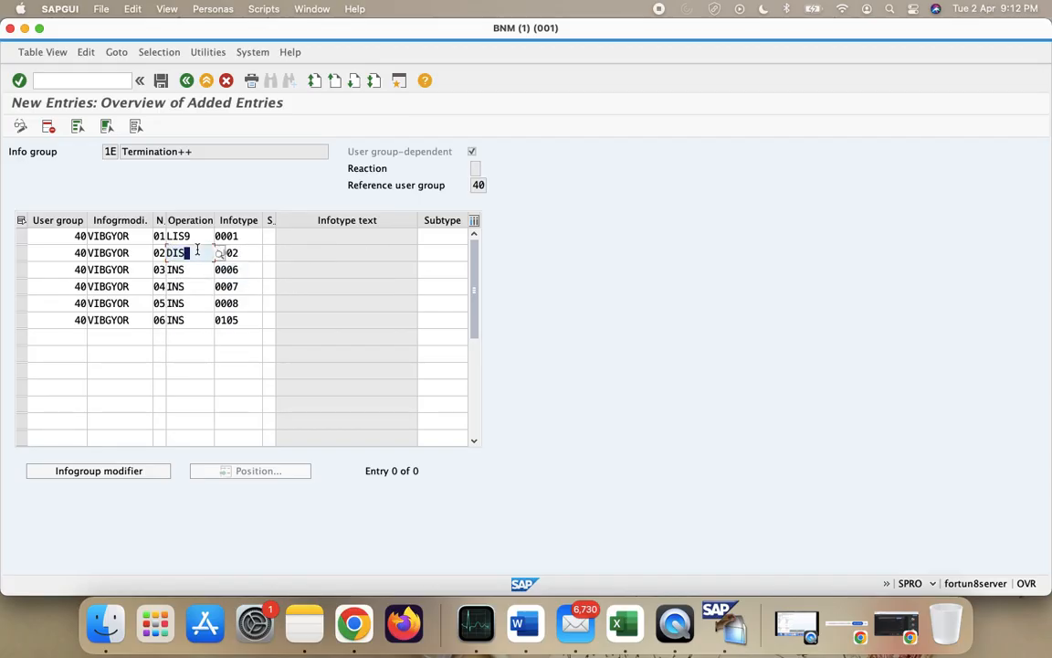
- Pick infotype 0000 for row 02 from the infotype list
{"action": "left_click", "coordinate": [246, 263]}
{"action": "left_click", "coordinate": [252, 258]}
{"action": "left_click", "coordinate": [268, 253]}
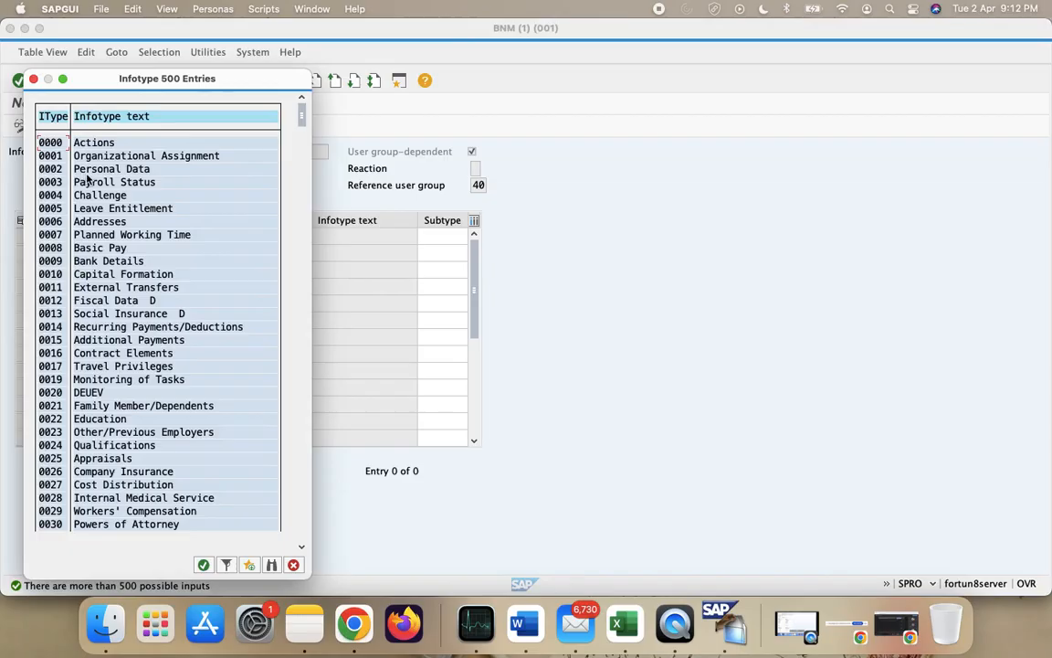
{"action": "left_click", "coordinate": [202, 564]}
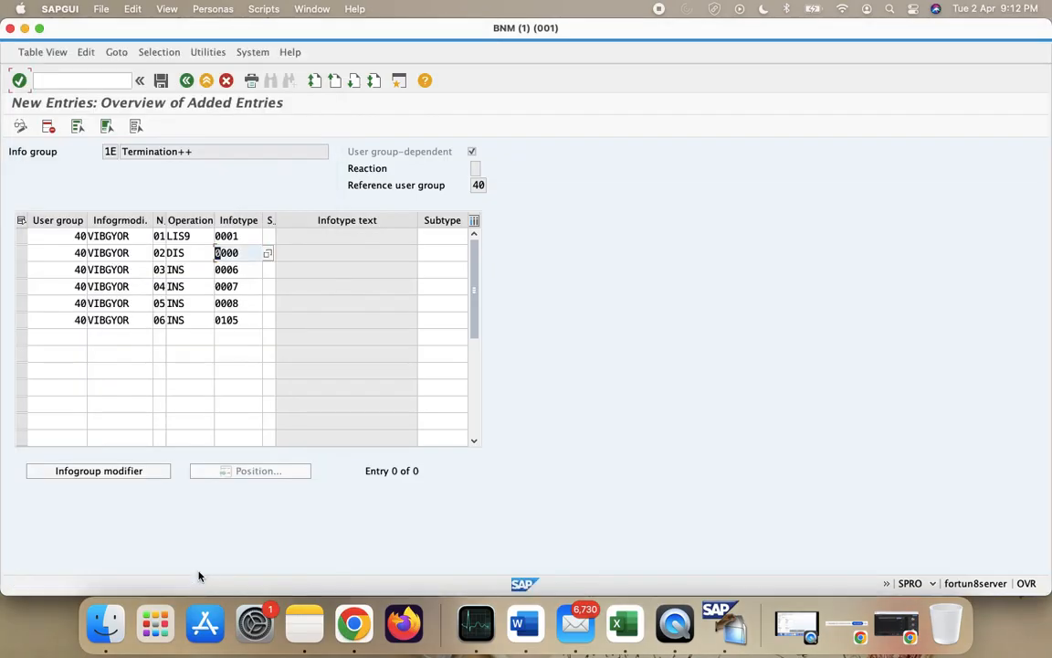
- Change row 02's infotype back to 0002
{"action": "left_click", "coordinate": [189, 253]}
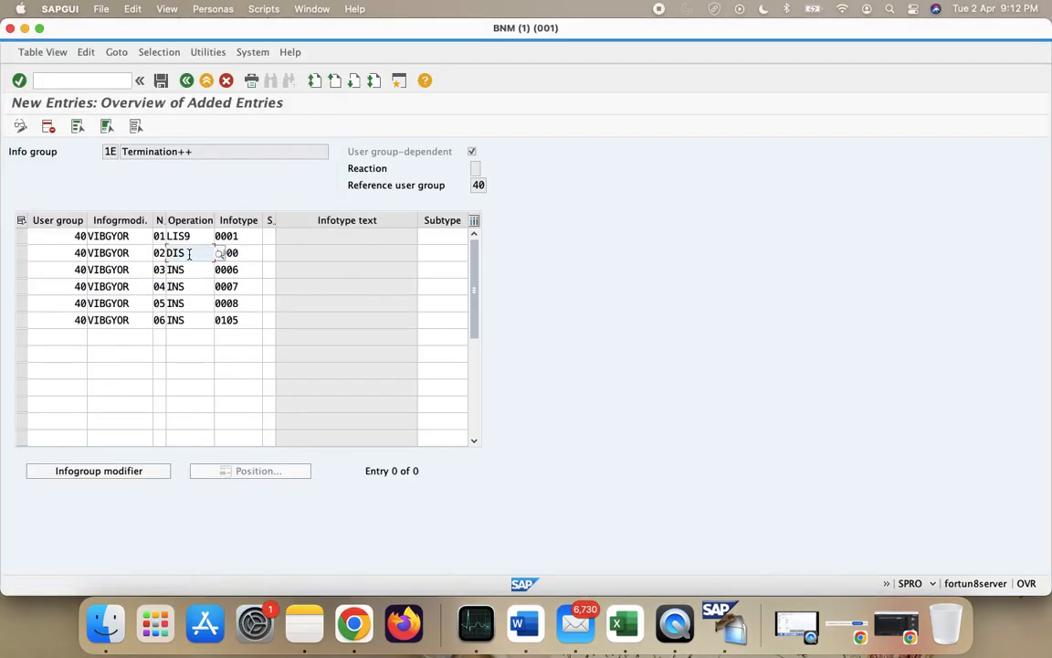
{"action": "left_click", "coordinate": [247, 253]}
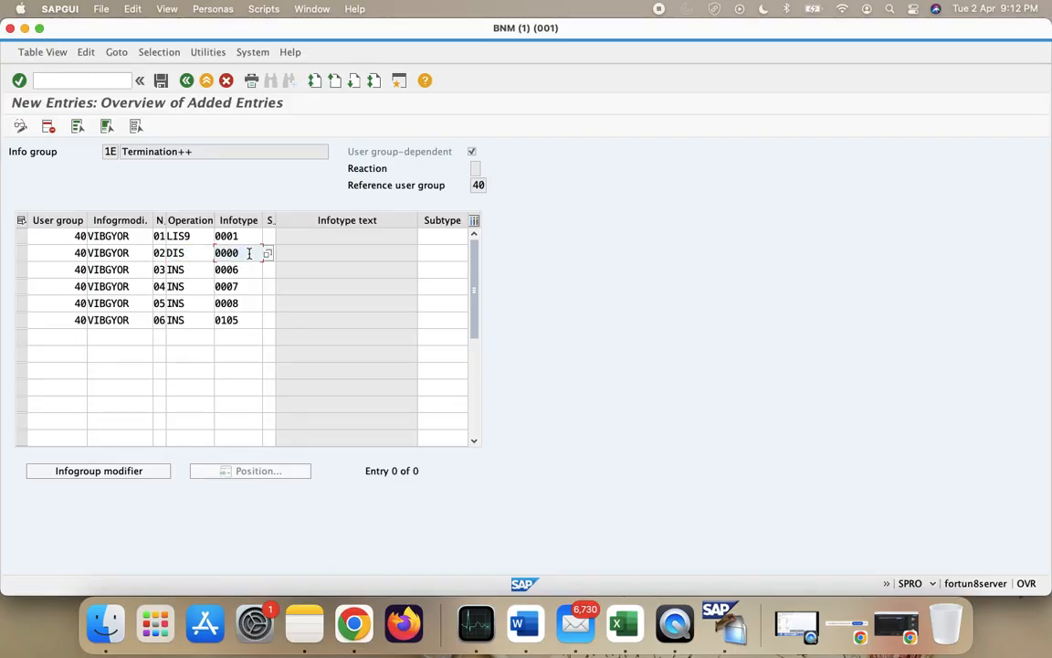
{"action": "key", "text": "BackSpace"}
{"action": "type", "text": "2"}
{"action": "left_click", "coordinate": [187, 253]}
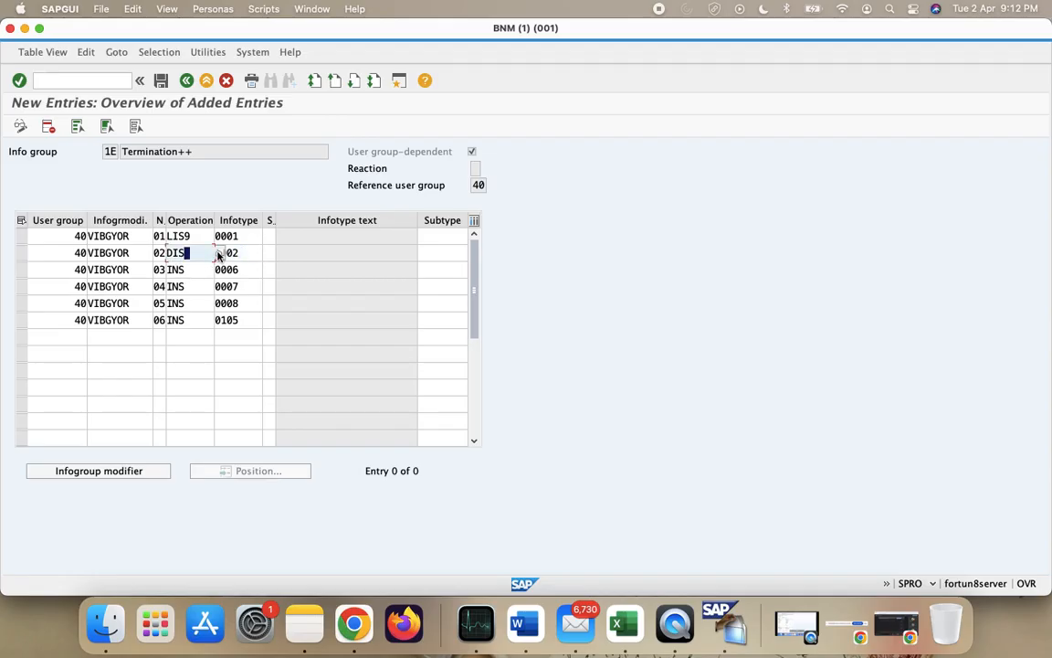
{"action": "left_click", "coordinate": [218, 254]}
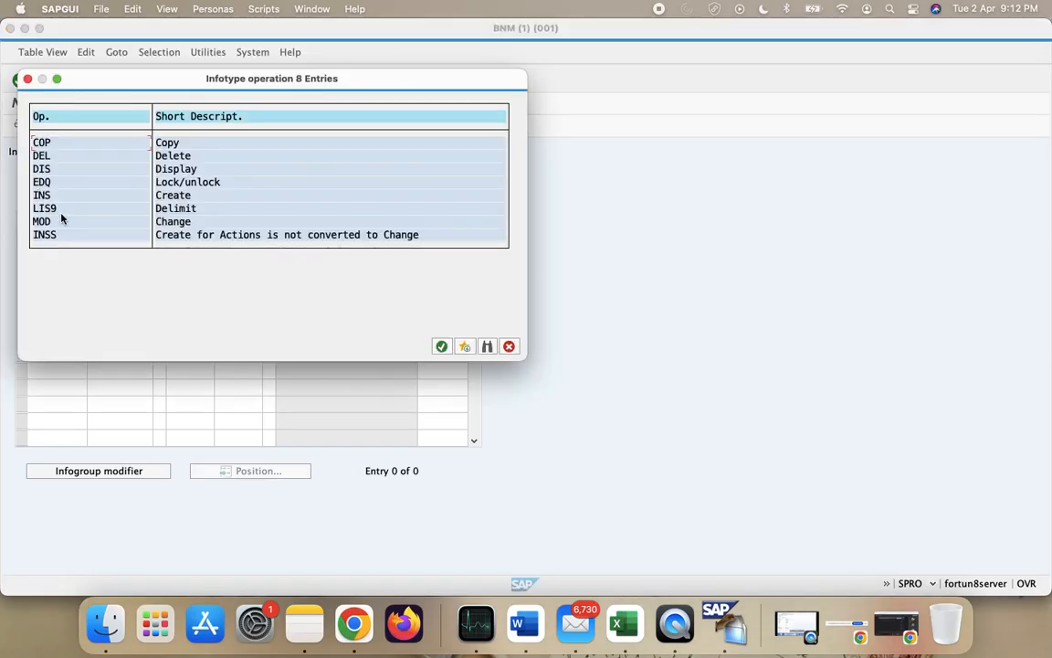
{"action": "left_click", "coordinate": [509, 346]}
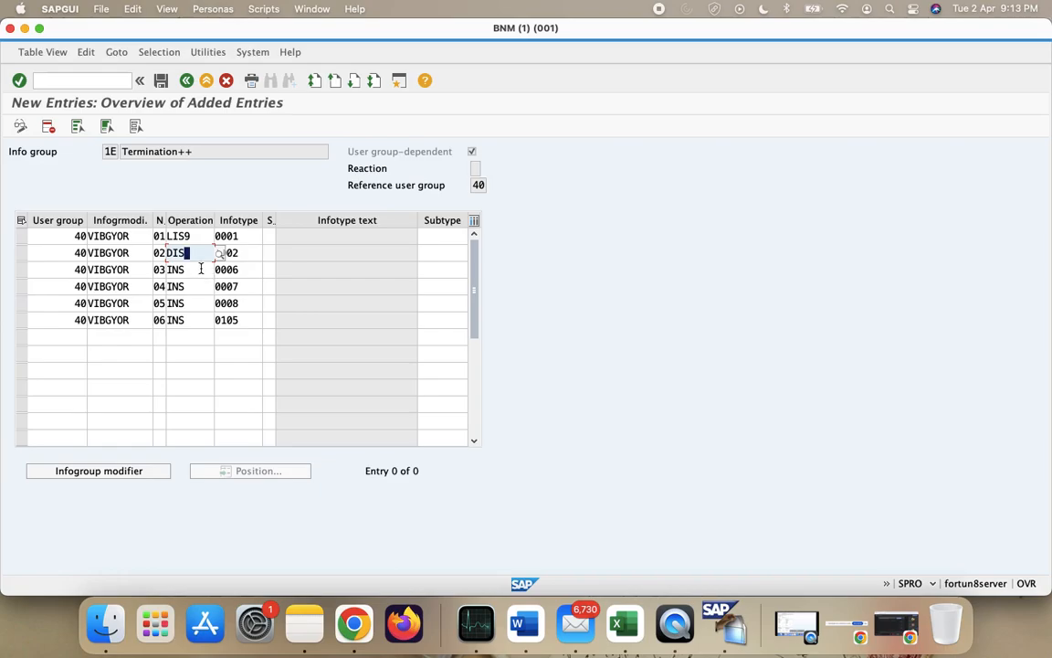
- Set row 03's operation to DIS
{"action": "left_click", "coordinate": [201, 269]}
{"action": "left_click", "coordinate": [258, 270]}
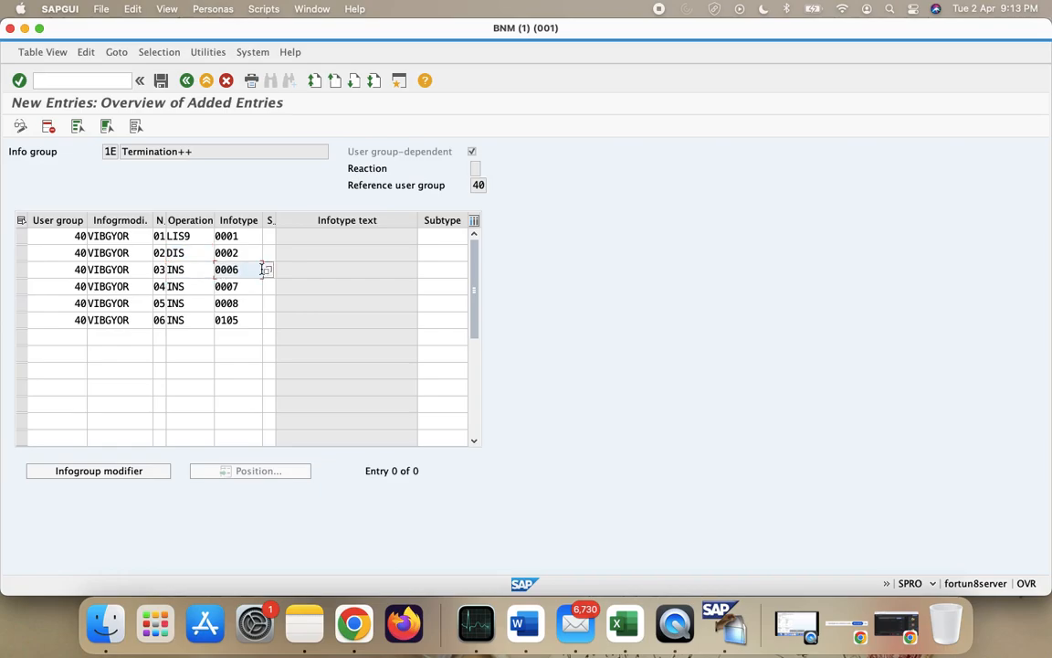
{"action": "left_click", "coordinate": [193, 273]}
{"action": "key", "text": "BackSpace"}
{"action": "key", "text": "BackSpace"}
{"action": "key", "text": "BackSpace"}
{"action": "left_click", "coordinate": [196, 282]}
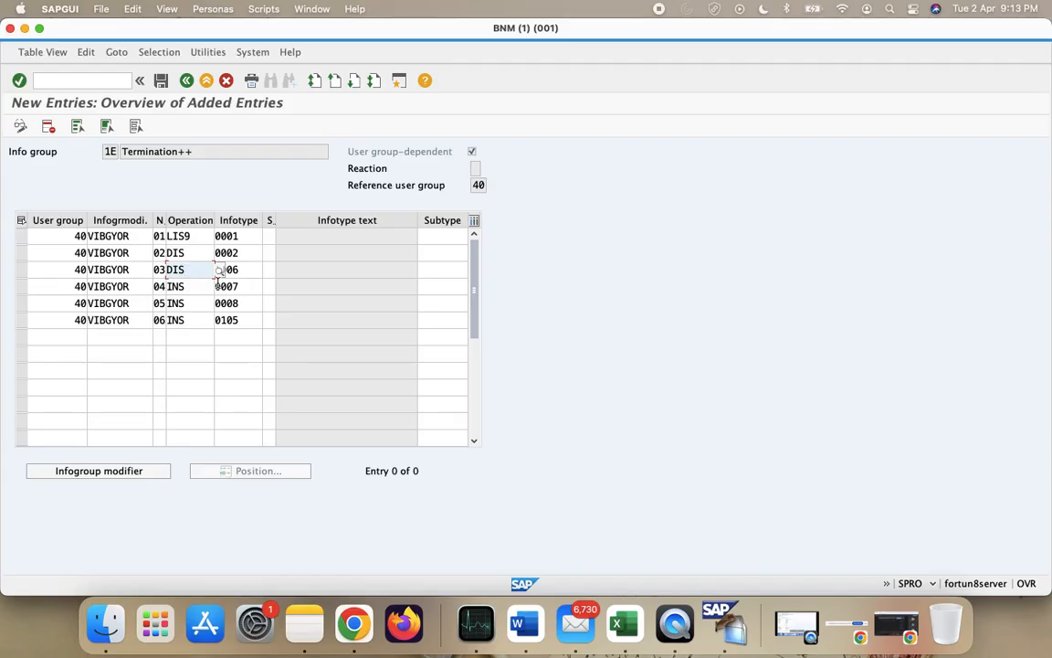
- Enter LIS9 as the operation for rows 04, 05 and 06 and validate the entries
{"action": "left_click", "coordinate": [196, 283]}
{"action": "key", "text": "BackSpace"}
{"action": "key", "text": "BackSpace"}
{"action": "key", "text": "BackSpace"}
{"action": "type", "text": "LIS9"}
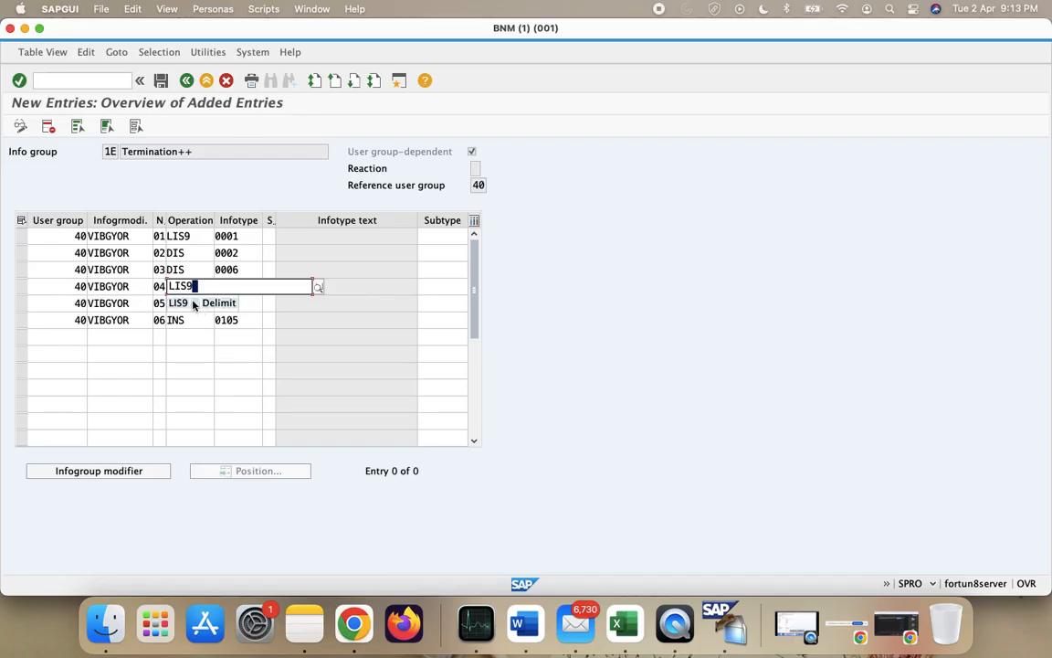
{"action": "left_click", "coordinate": [193, 305]}
{"action": "left_click", "coordinate": [188, 302]}
{"action": "key", "text": "BackSpace"}
{"action": "key", "text": "BackSpace"}
{"action": "key", "text": "BackSpace"}
{"action": "type", "text": "LIS9"}
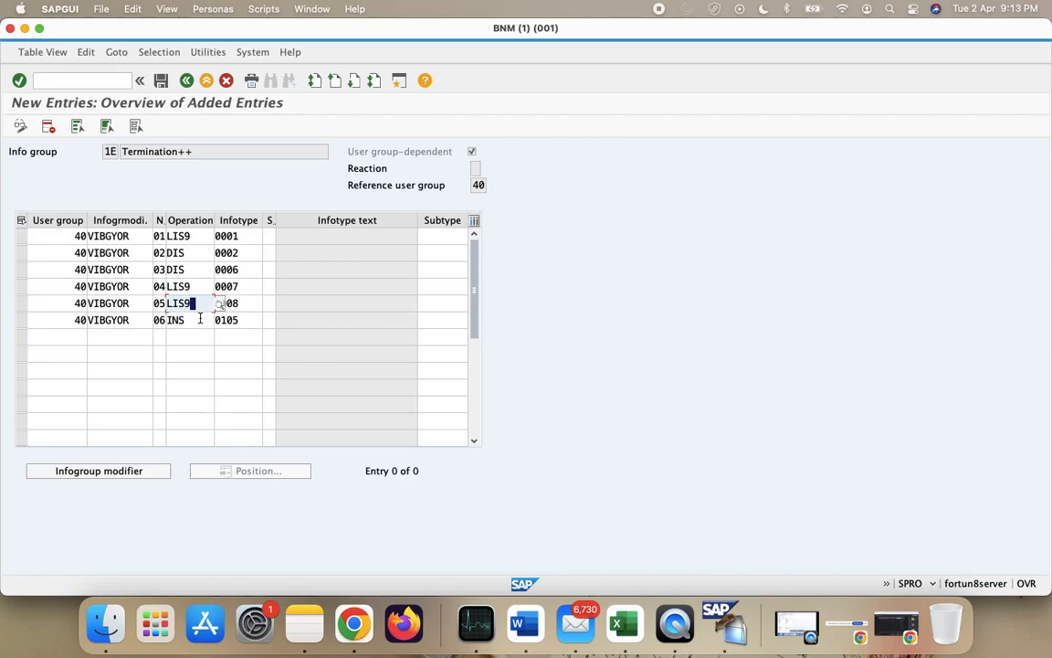
{"action": "left_click", "coordinate": [198, 318]}
{"action": "key", "text": "BackSpace"}
{"action": "key", "text": "BackSpace"}
{"action": "key", "text": "BackSpace"}
{"action": "type", "text": "LIS9"}
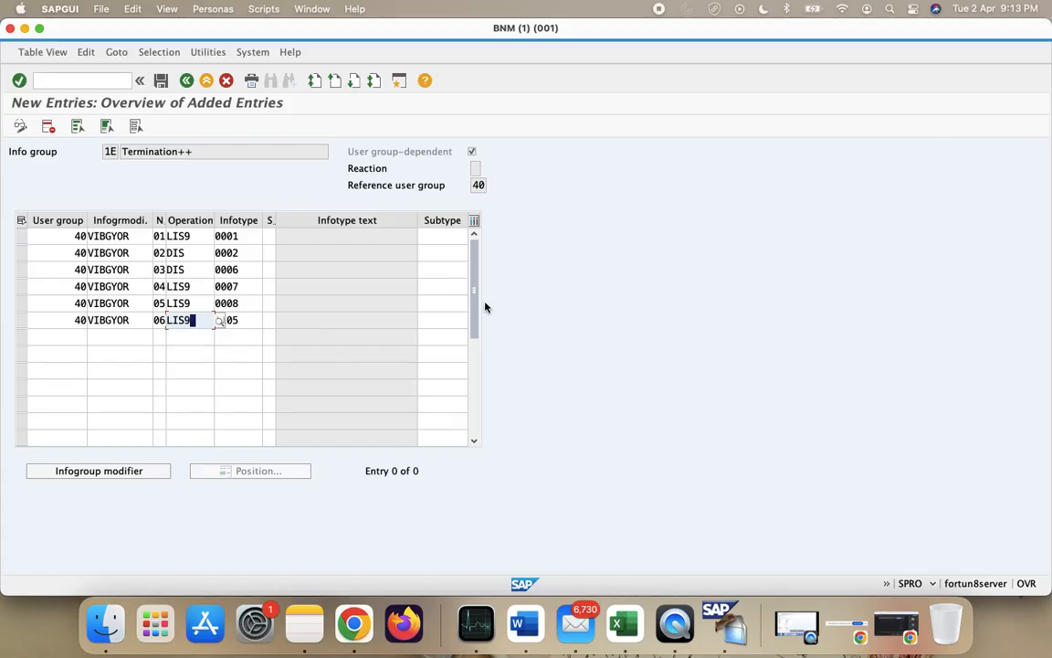
{"action": "key", "text": "Return"}
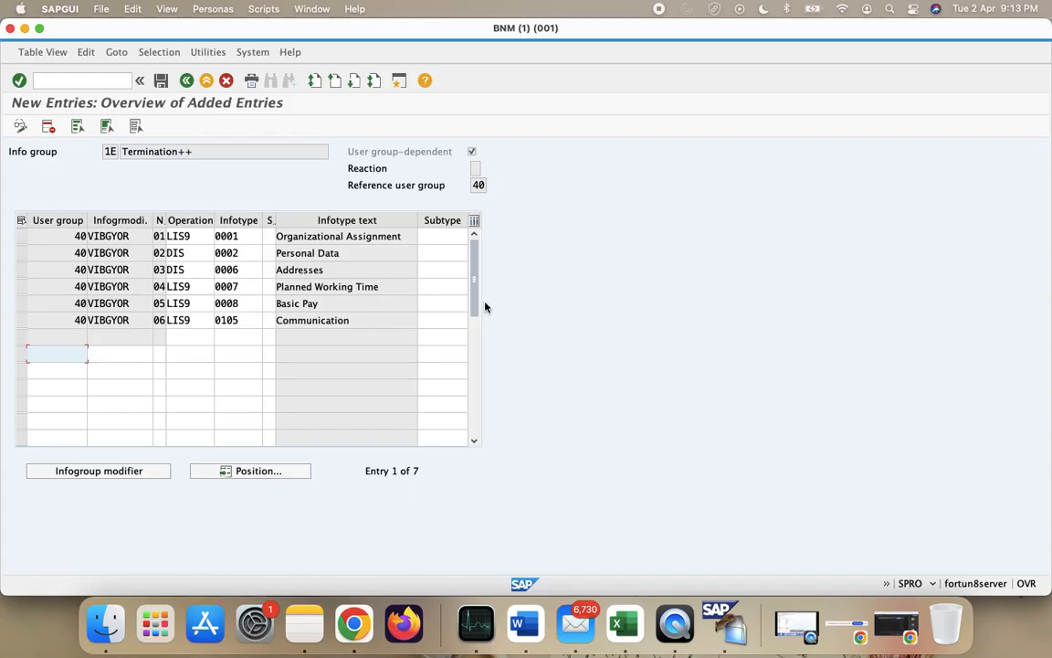
- Save Termination++ under the customizing request, copy its six rows, and reopen the Info group activity
{"action": "left_click", "coordinate": [161, 80]}
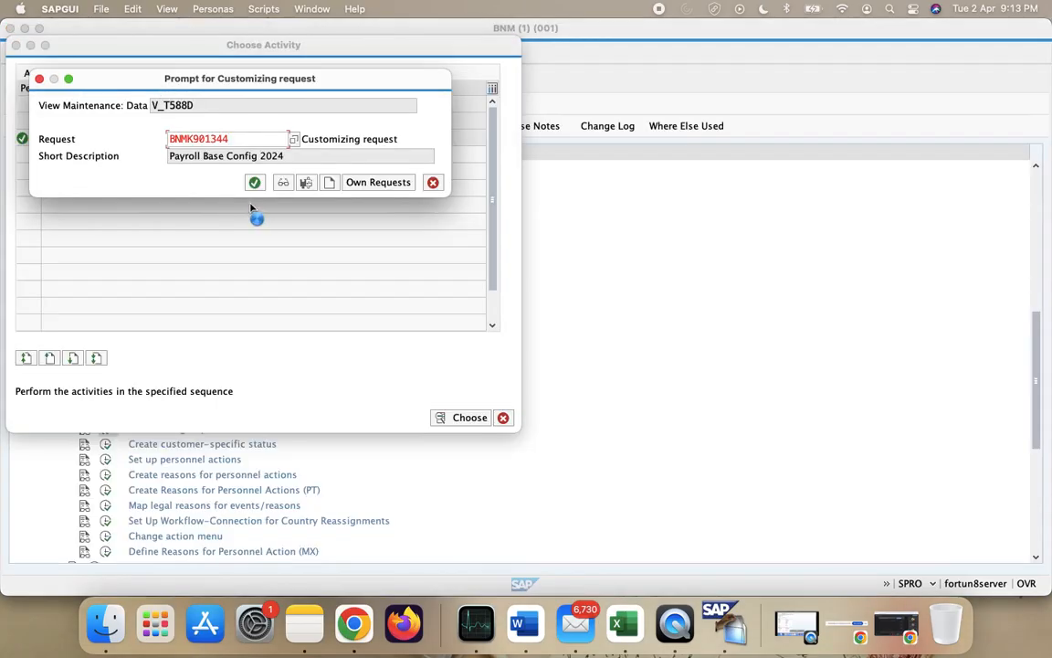
{"action": "left_click", "coordinate": [255, 182]}
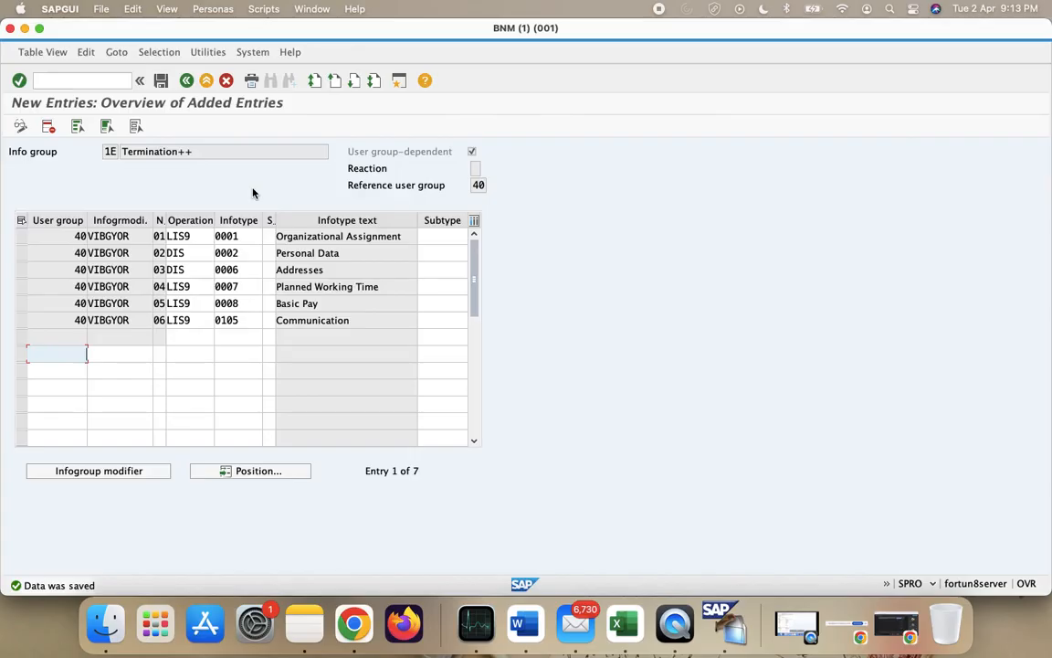
{"action": "left_click_drag", "start_coordinate": [50, 235], "coordinate": [253, 331]}
{"action": "key", "text": "super+c"}
{"action": "left_click", "coordinate": [185, 81]}
{"action": "left_click", "coordinate": [186, 81]}
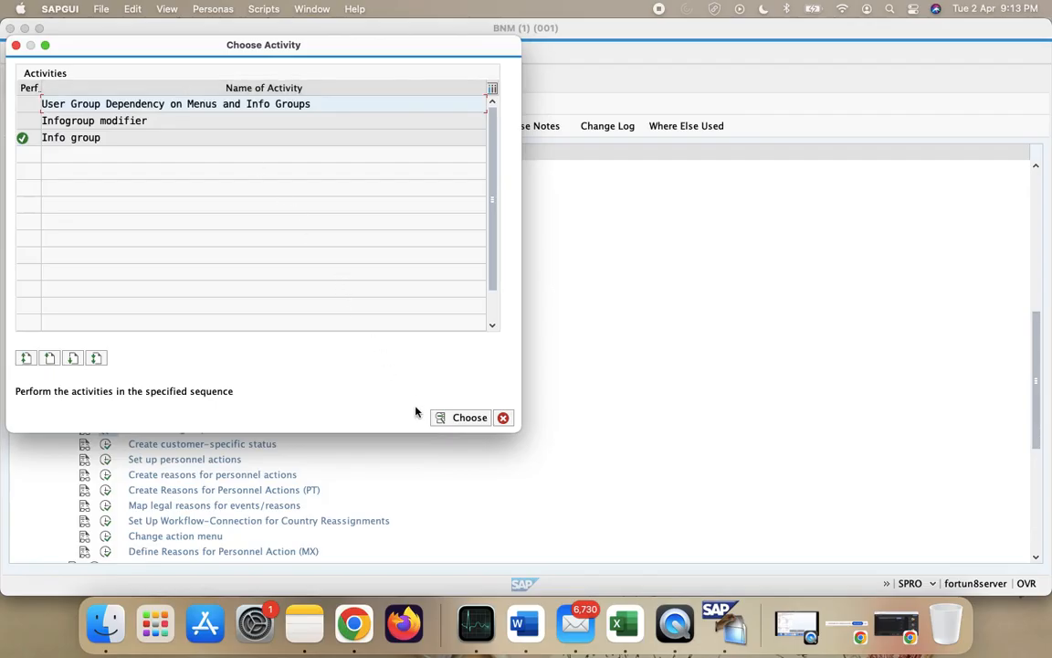
{"action": "double_click", "coordinate": [129, 136]}
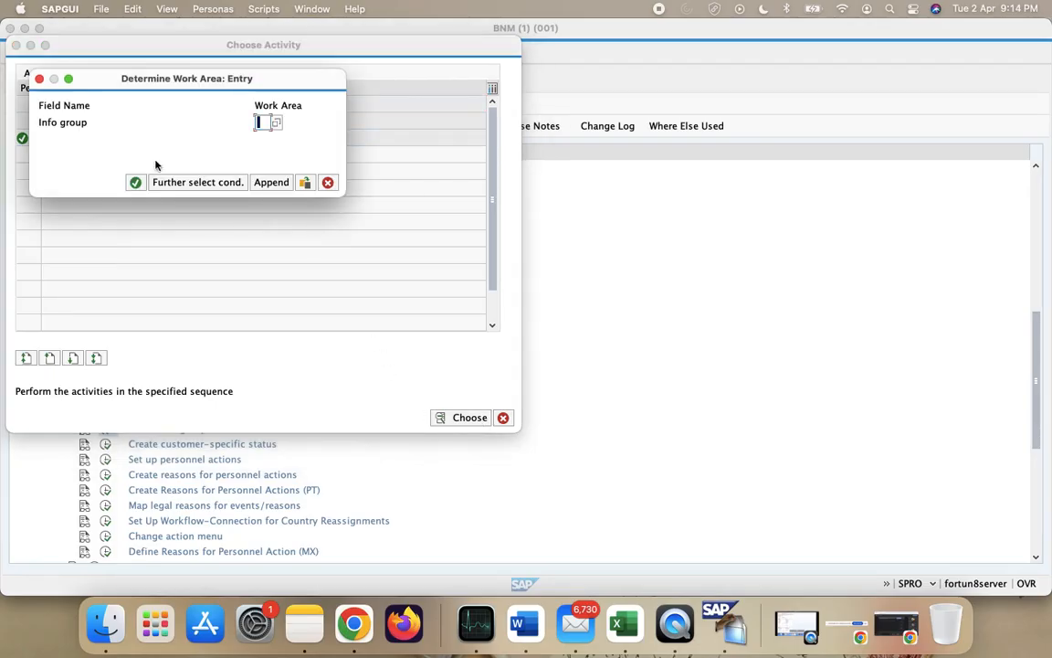
- Fill the 1E Termination++ row green in the Excel workbook and select 1F Rehire++ next
{"action": "left_click", "coordinate": [617, 623]}
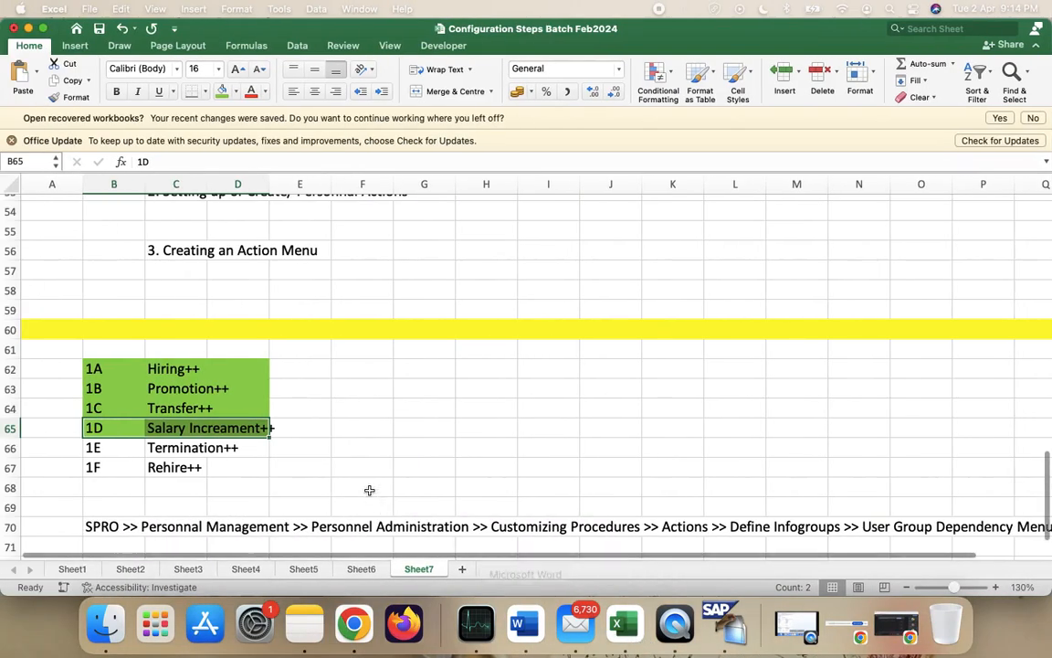
{"action": "left_click_drag", "start_coordinate": [93, 448], "coordinate": [240, 448]}
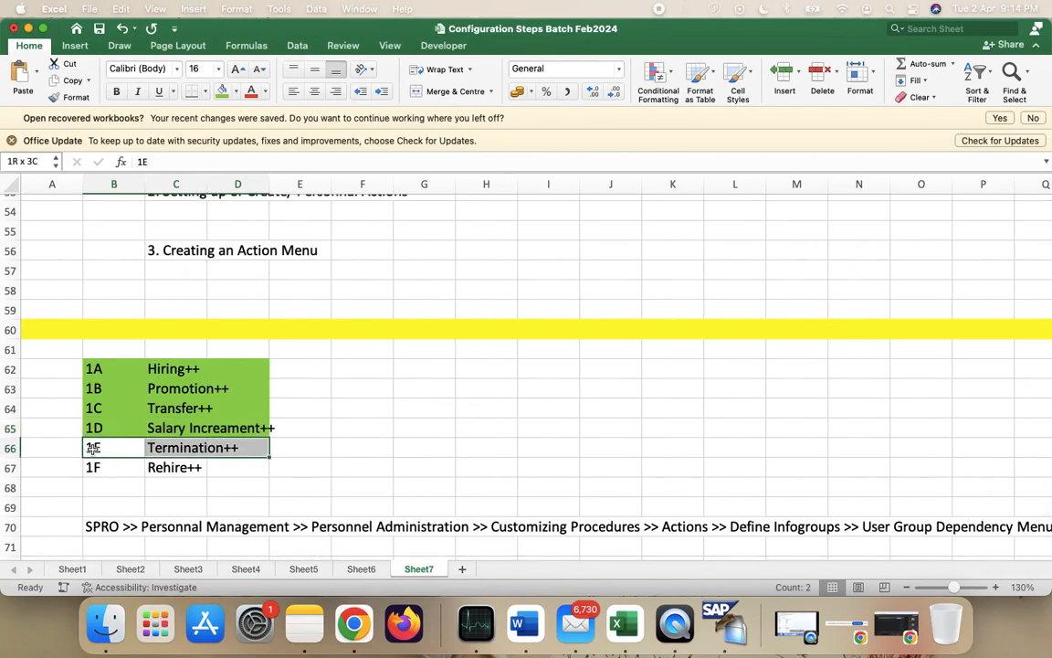
{"action": "left_click", "coordinate": [218, 90]}
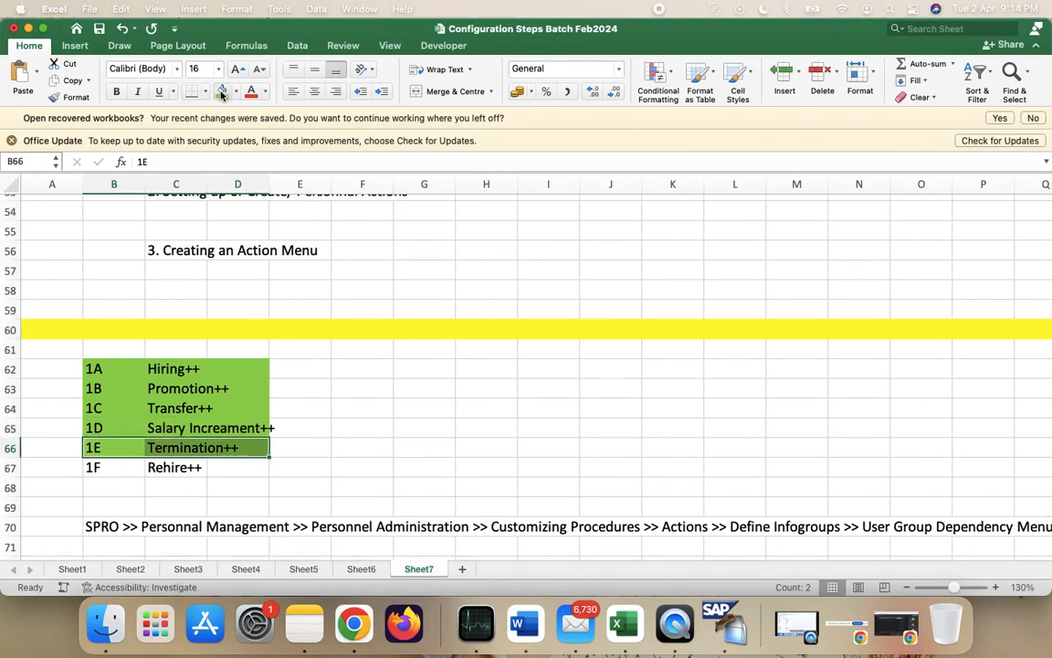
{"action": "left_click", "coordinate": [98, 465]}
{"action": "key", "text": "super+Tab"}
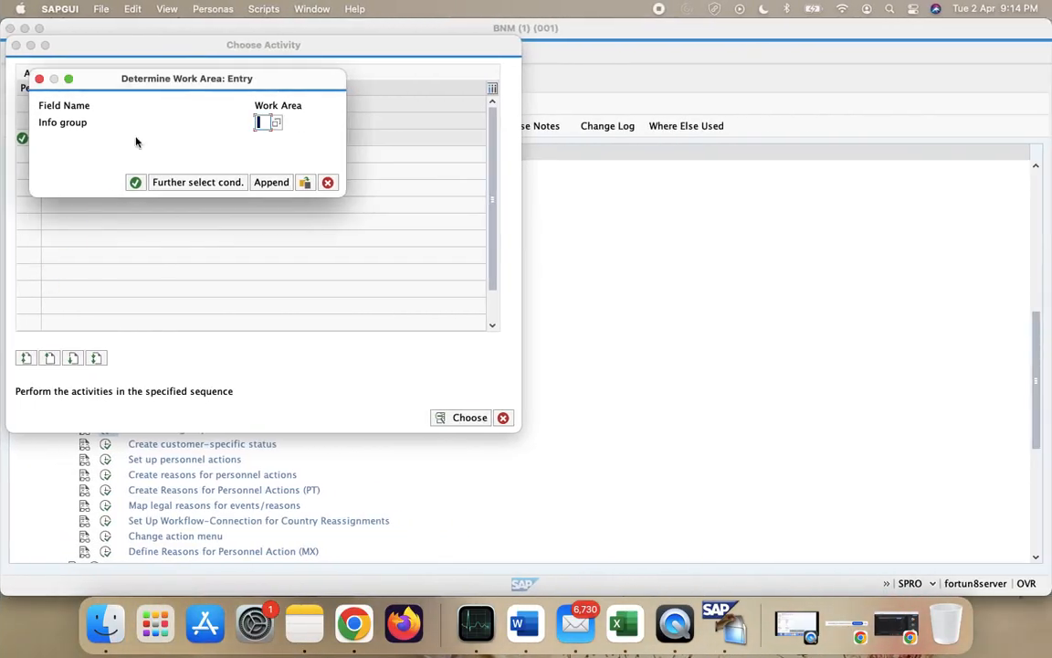
- Open info group 1F Rehire++ for new entries and paste the six copied VIBGYOR rows
{"action": "type", "text": "1F"}
{"action": "key", "text": "Return"}
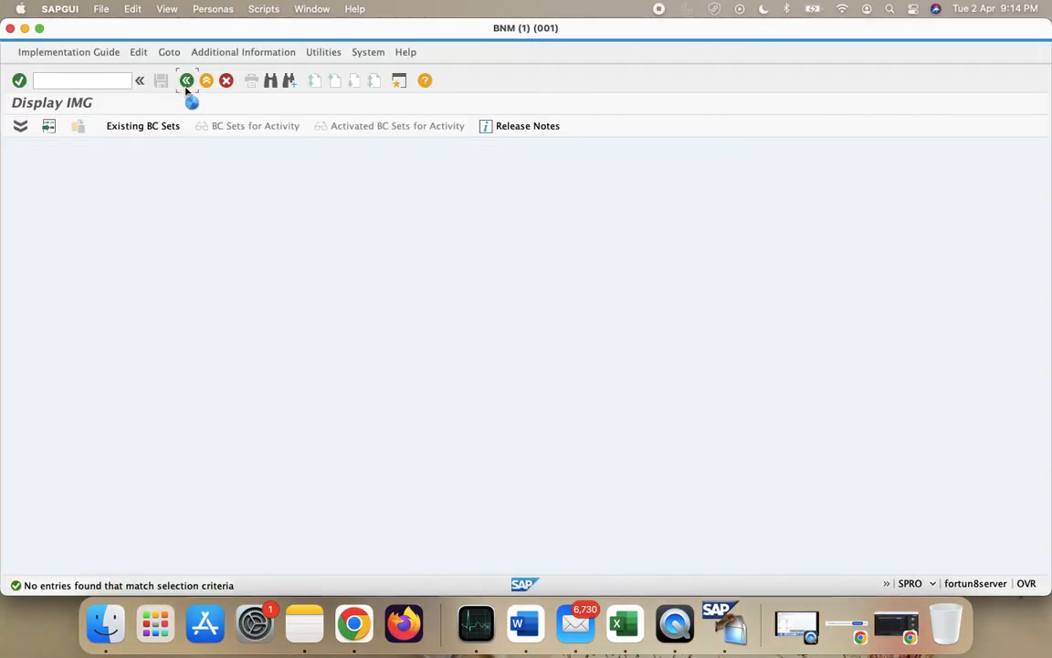
{"action": "left_click", "coordinate": [64, 125]}
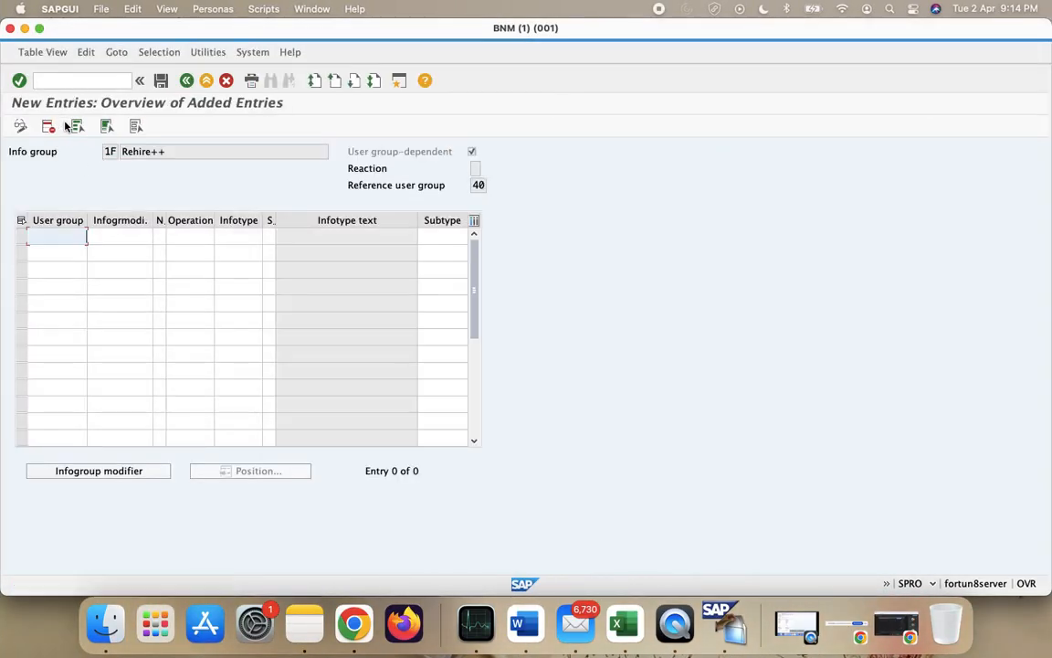
{"action": "key", "text": "super+v"}
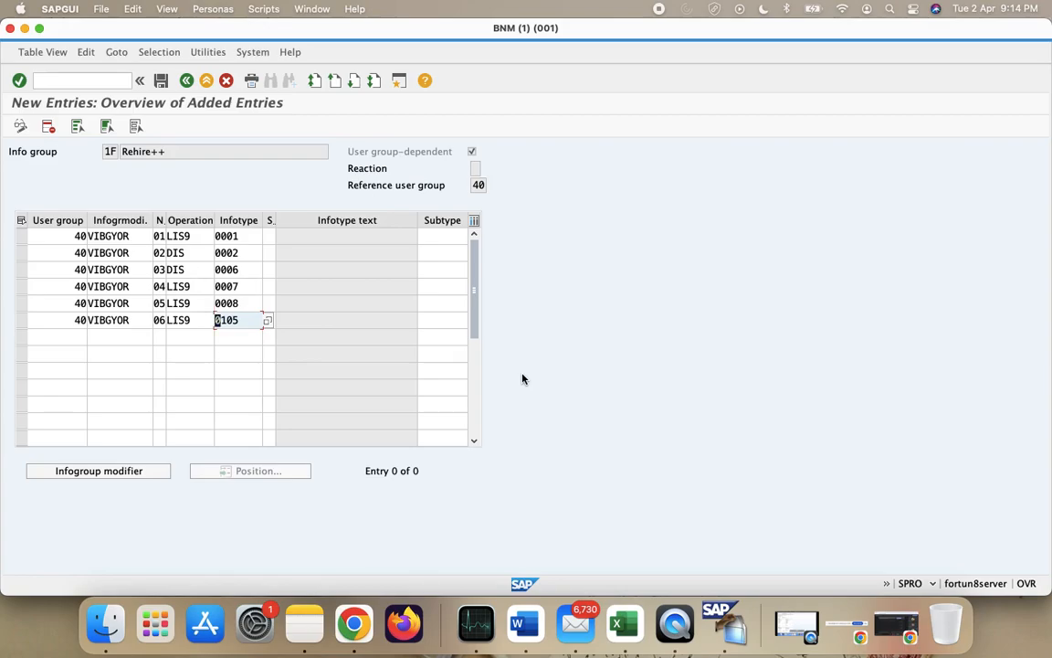
- Change rows 01 and 02's operations from LIS9 and DIS to COP
{"action": "left_click", "coordinate": [203, 253]}
{"action": "left_click", "coordinate": [196, 236]}
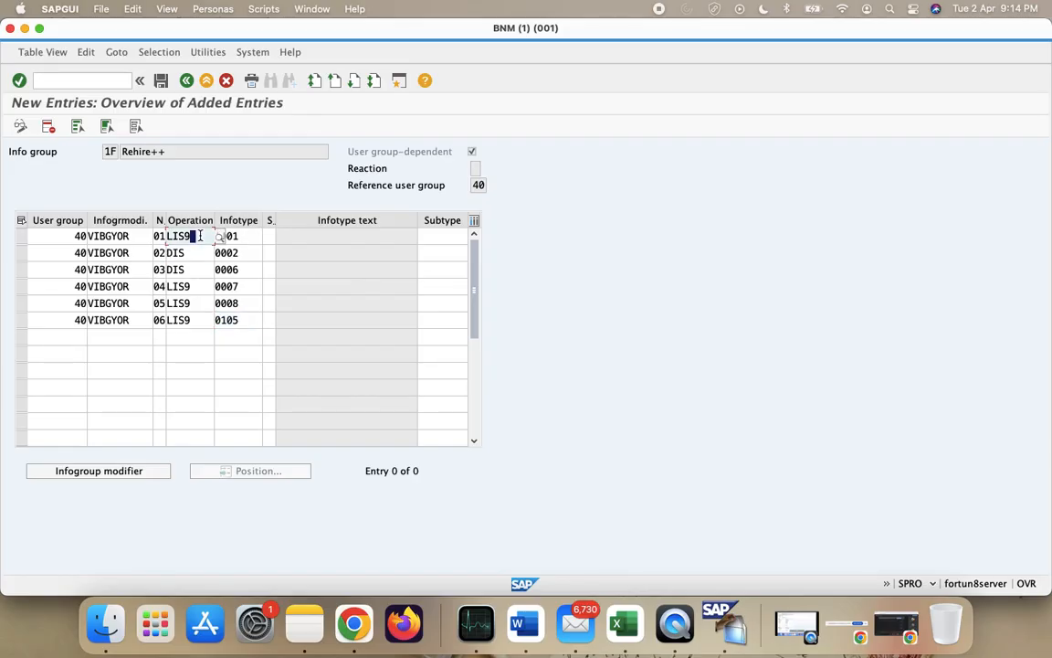
{"action": "left_click", "coordinate": [221, 236]}
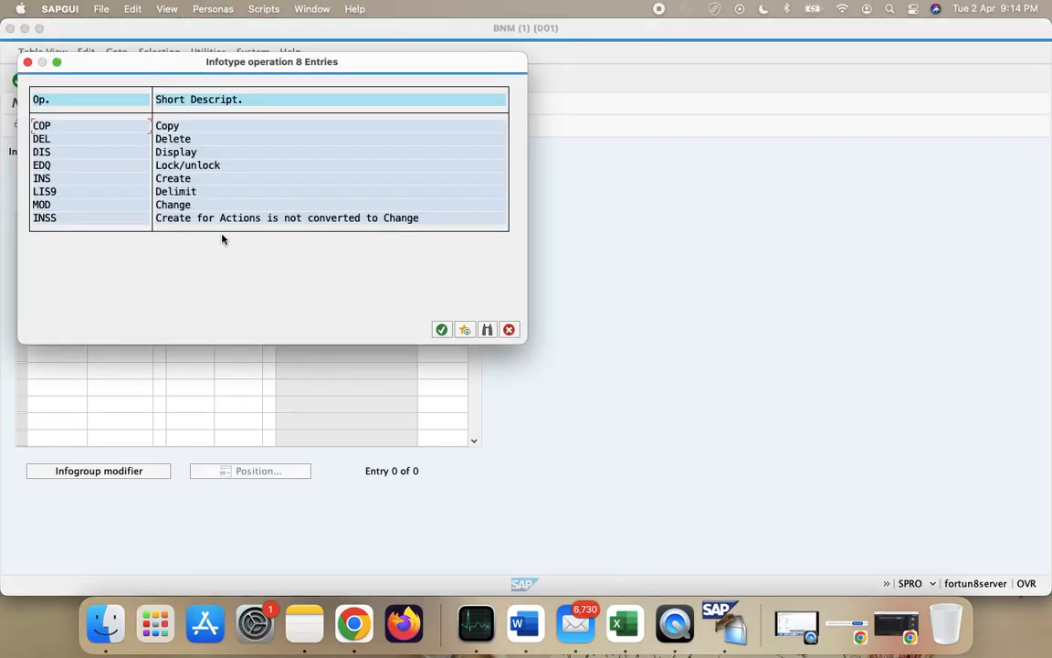
{"action": "left_click", "coordinate": [508, 330]}
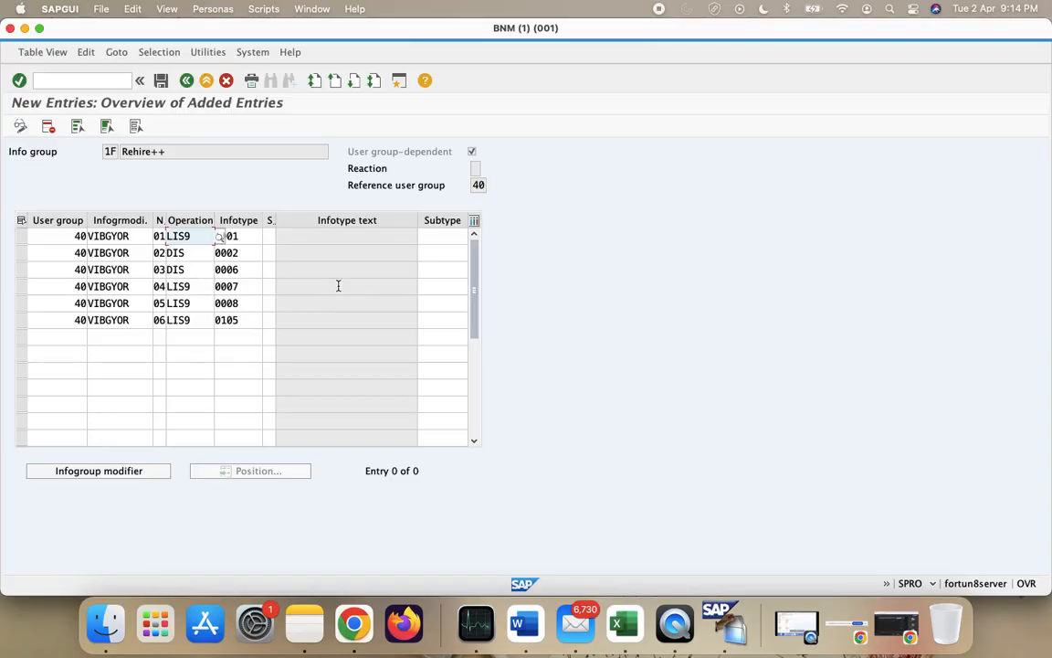
{"action": "key", "text": "BackSpace"}
{"action": "type", "text": "COP"}
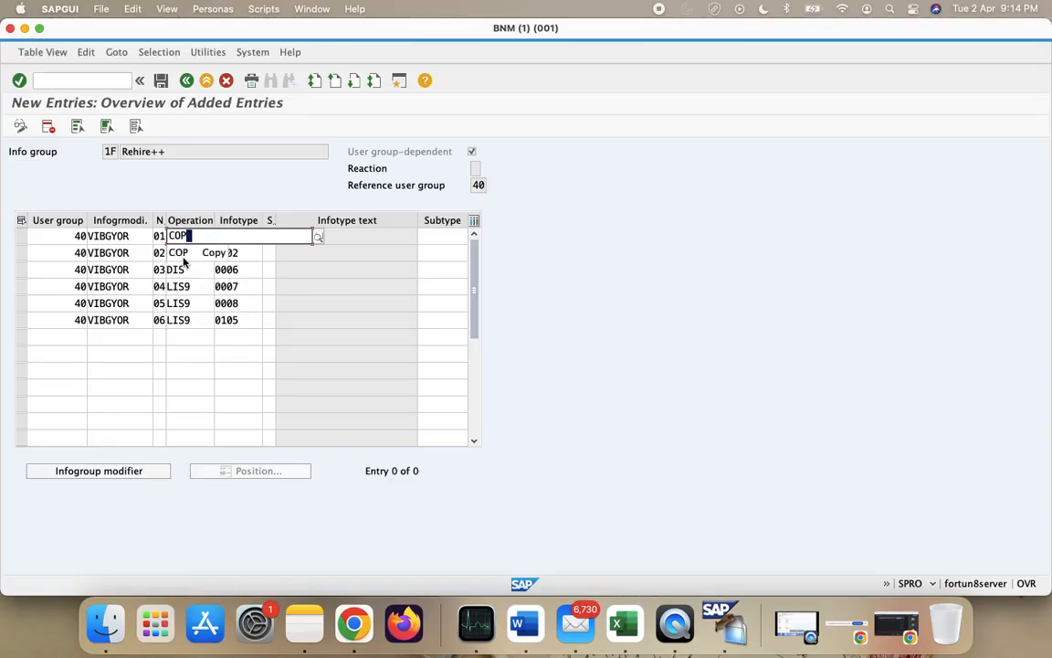
{"action": "left_click", "coordinate": [187, 254]}
{"action": "left_click", "coordinate": [187, 255]}
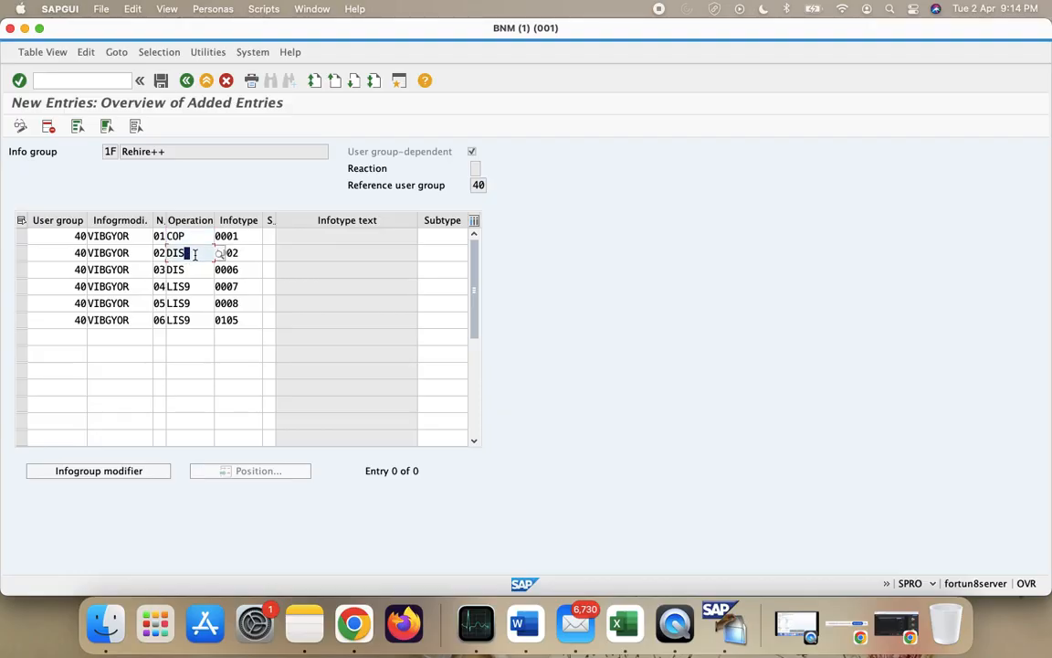
{"action": "key", "text": "BackSpace"}
{"action": "key", "text": "BackSpace"}
{"action": "key", "text": "BackSpace"}
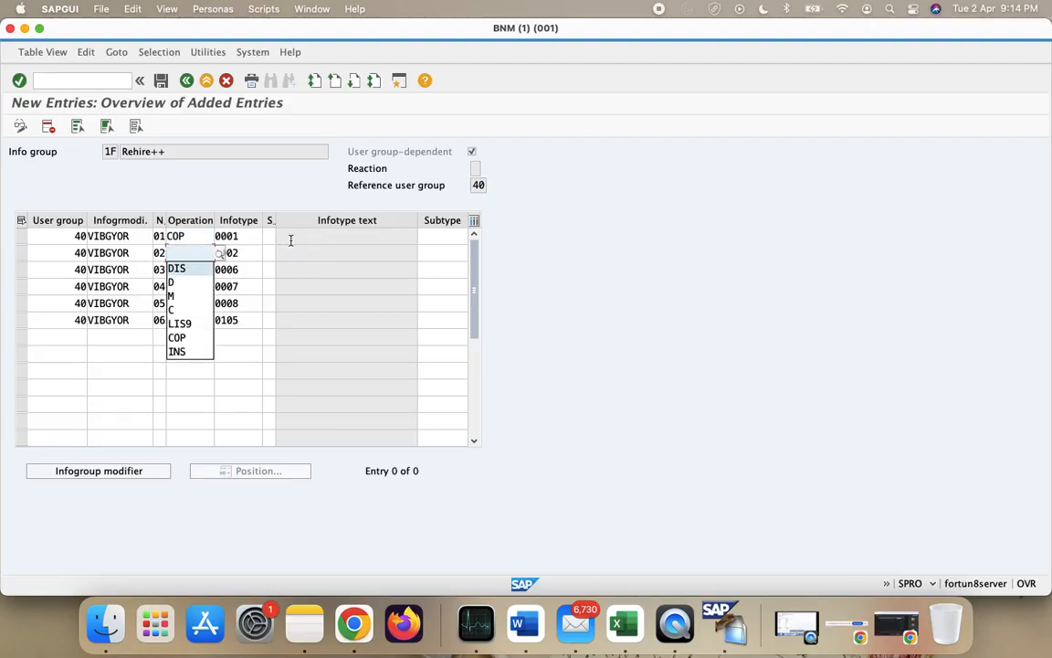
{"action": "type", "text": "COP"}
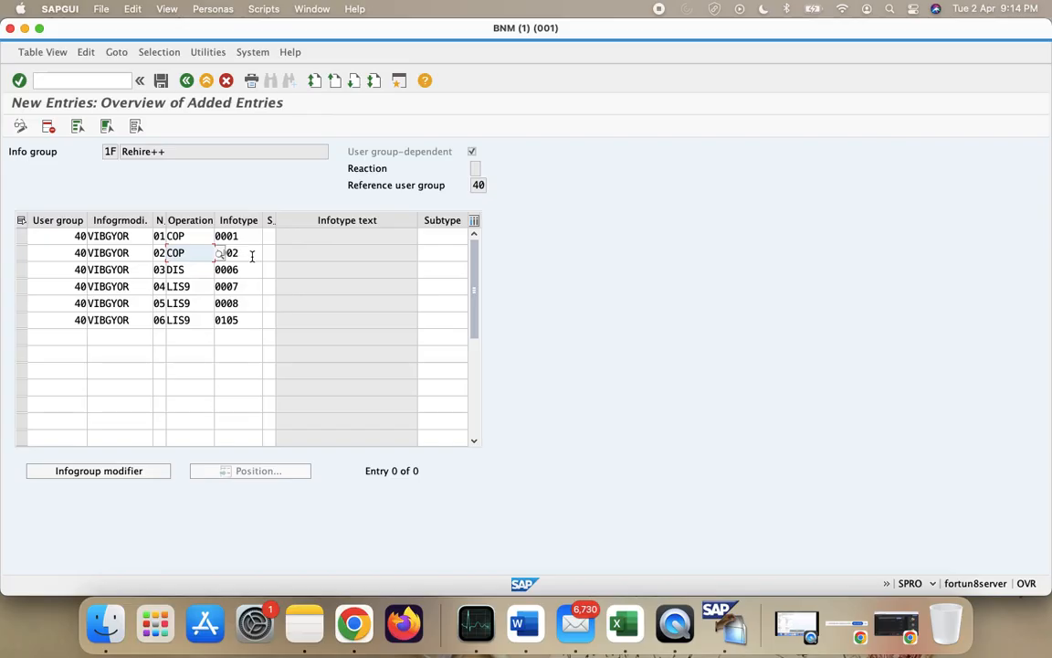
{"action": "key", "text": "BackSpace"}
{"action": "key", "text": "BackSpace"}
{"action": "key", "text": "BackSpace"}
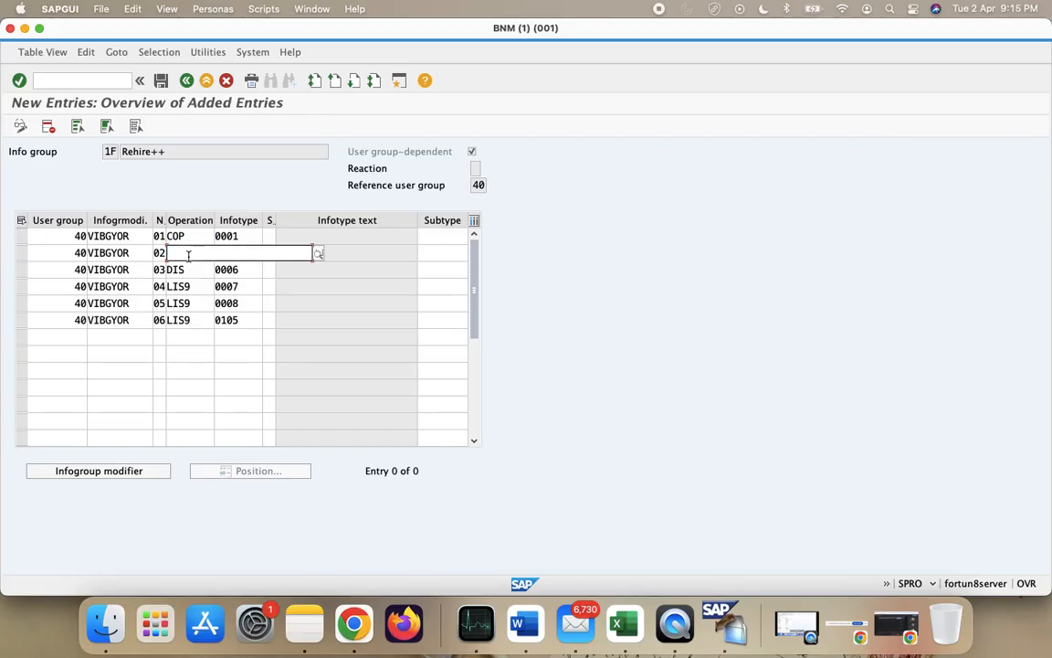
{"action": "type", "text": "D"}
{"action": "key", "text": "BackSpace"}
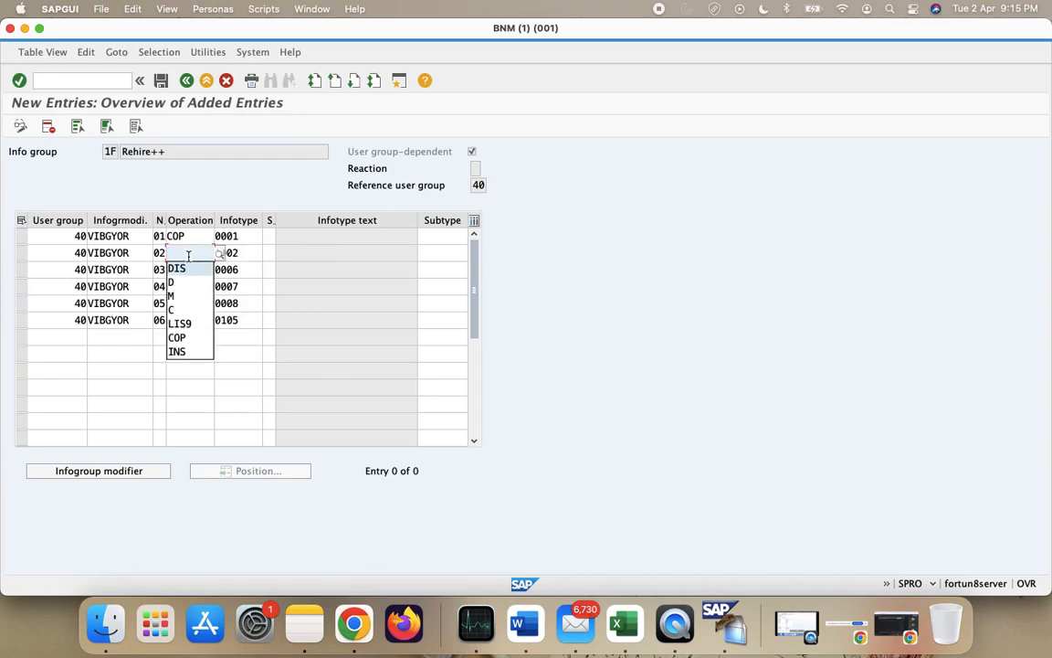
{"action": "type", "text": "COP"}
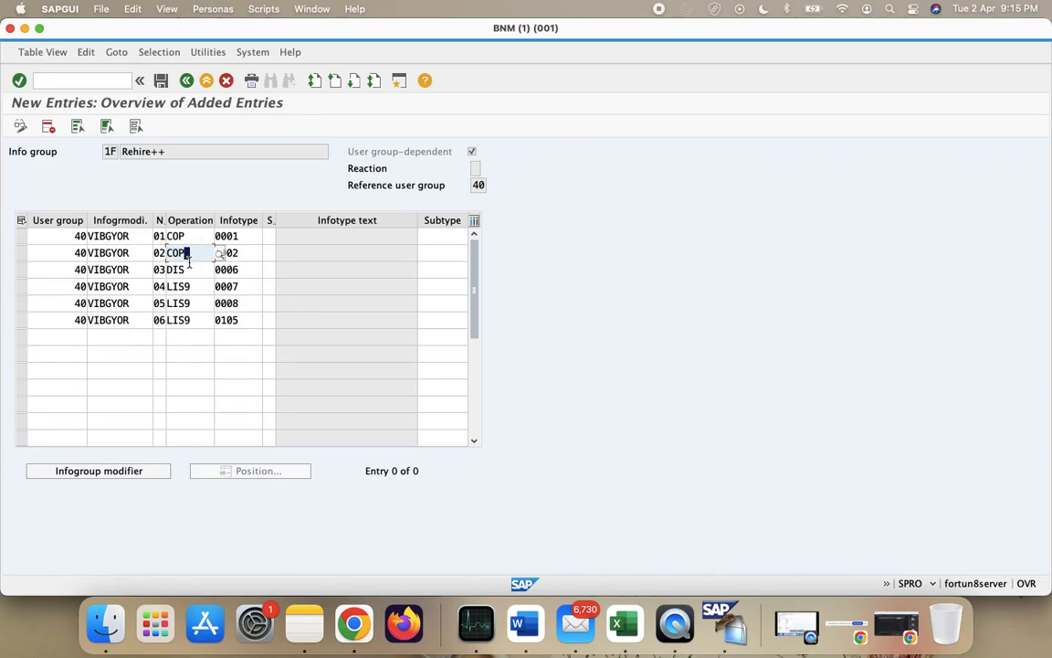
- Set rows 03–06 to COP and save under the customizing request
{"action": "left_click", "coordinate": [192, 268]}
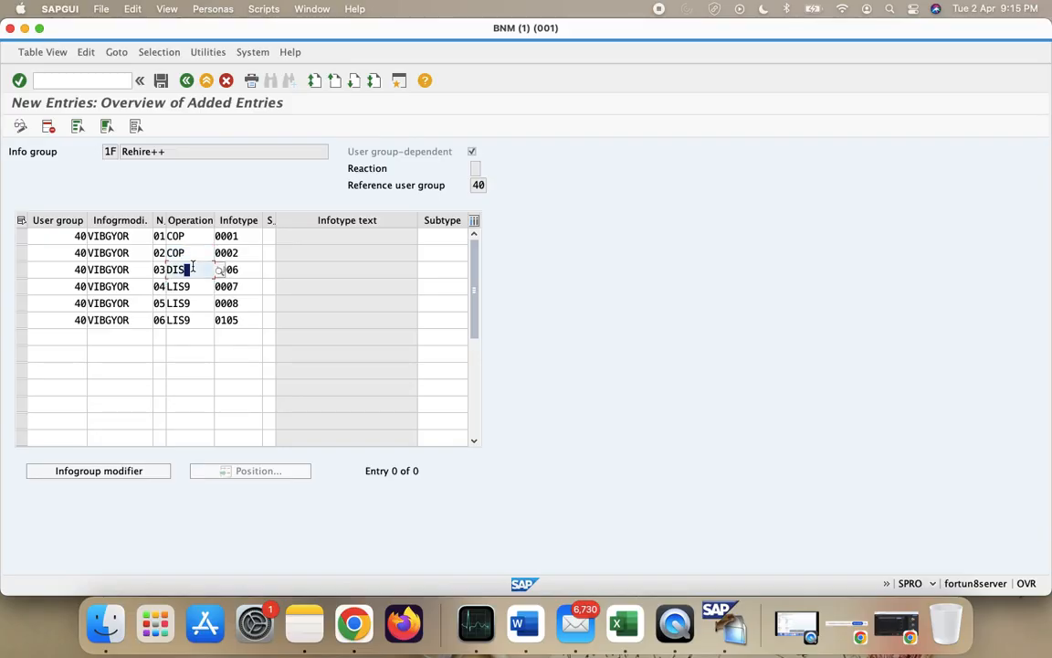
{"action": "key", "text": "BackSpace"}
{"action": "type", "text": "COP"}
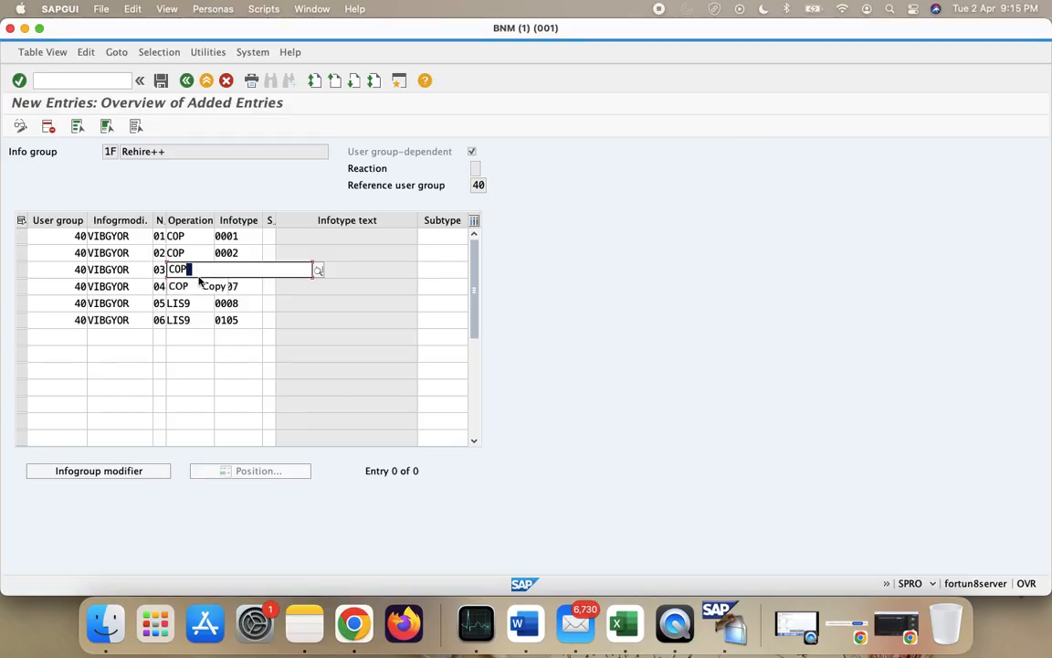
{"action": "left_click", "coordinate": [216, 288]}
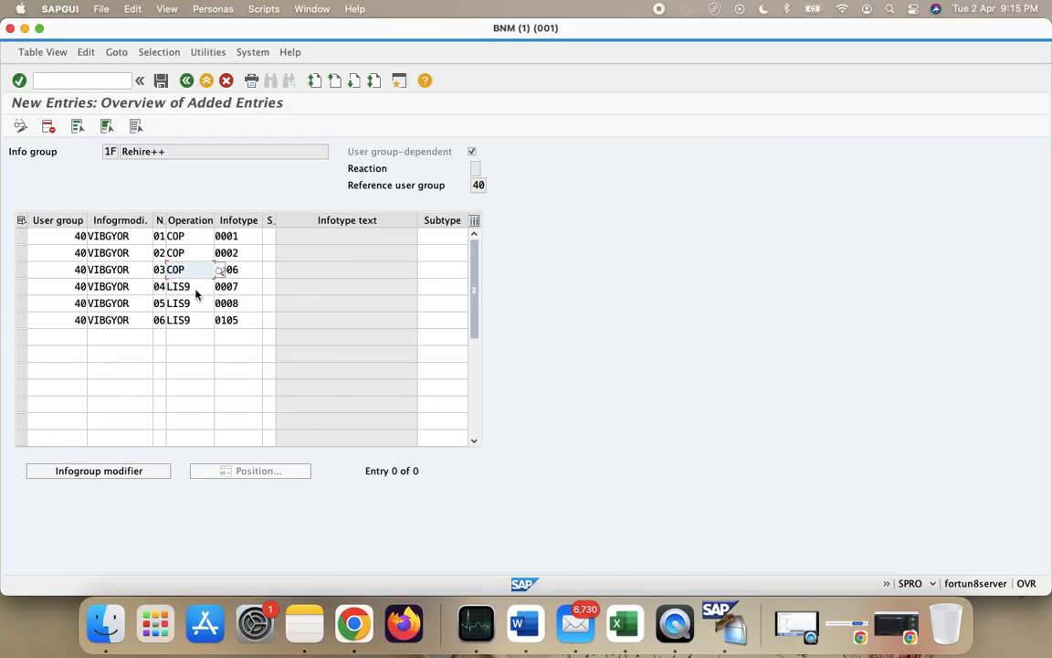
{"action": "left_click", "coordinate": [195, 288]}
{"action": "key", "text": "BackSpace"}
{"action": "key", "text": "BackSpace"}
{"action": "key", "text": "BackSpace"}
{"action": "key", "text": "BackSpace"}
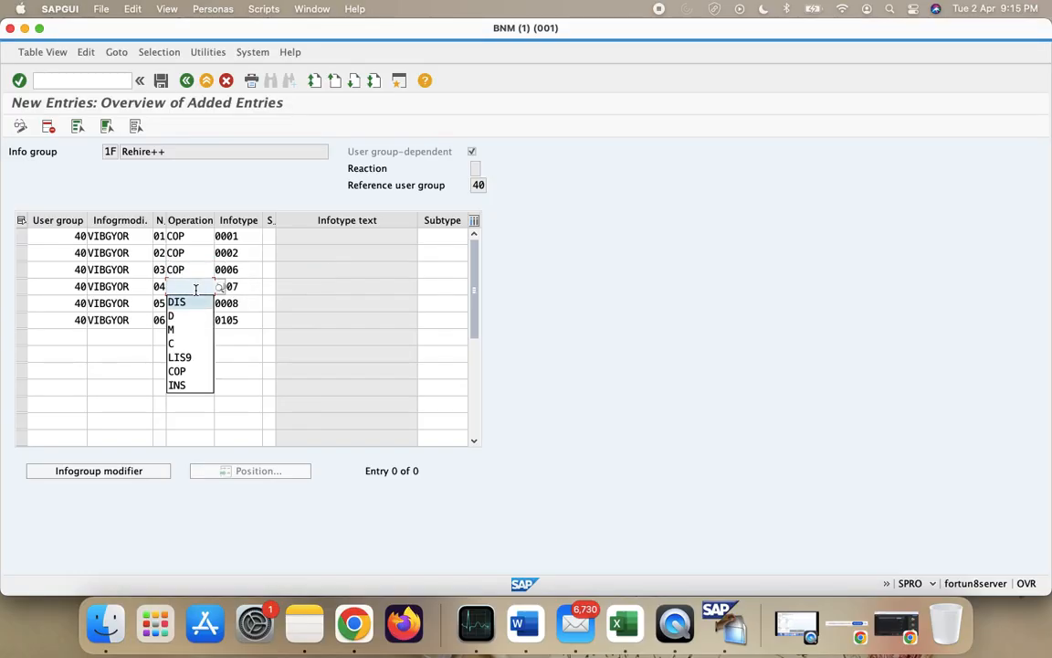
{"action": "type", "text": "COP"}
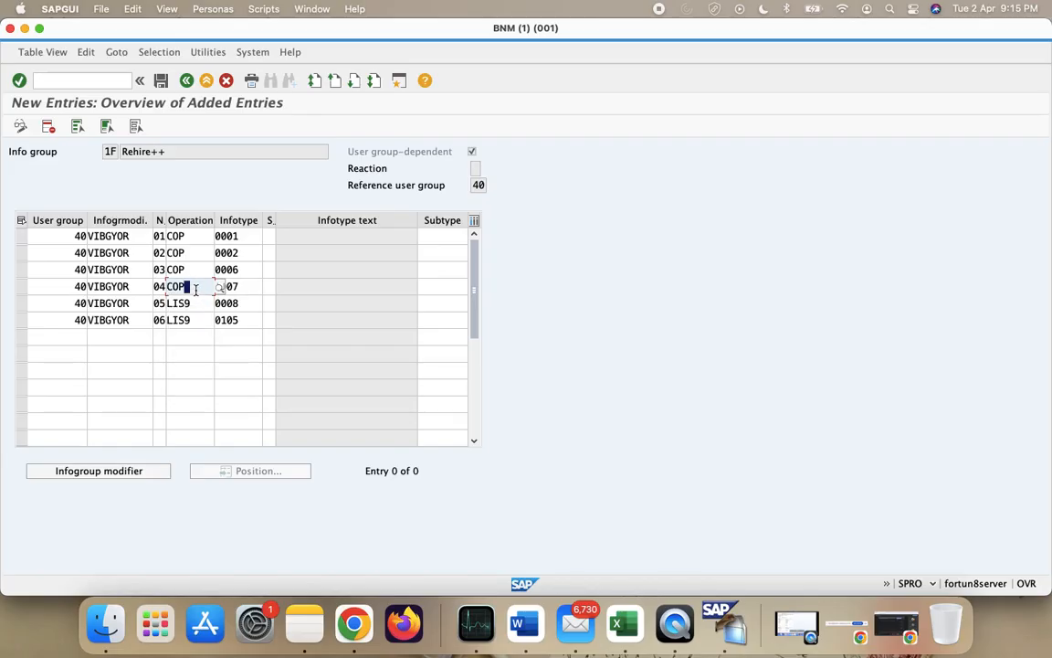
{"action": "left_click", "coordinate": [194, 303]}
{"action": "key", "text": "BackSpace"}
{"action": "key", "text": "BackSpace"}
{"action": "key", "text": "BackSpace"}
{"action": "key", "text": "BackSpace"}
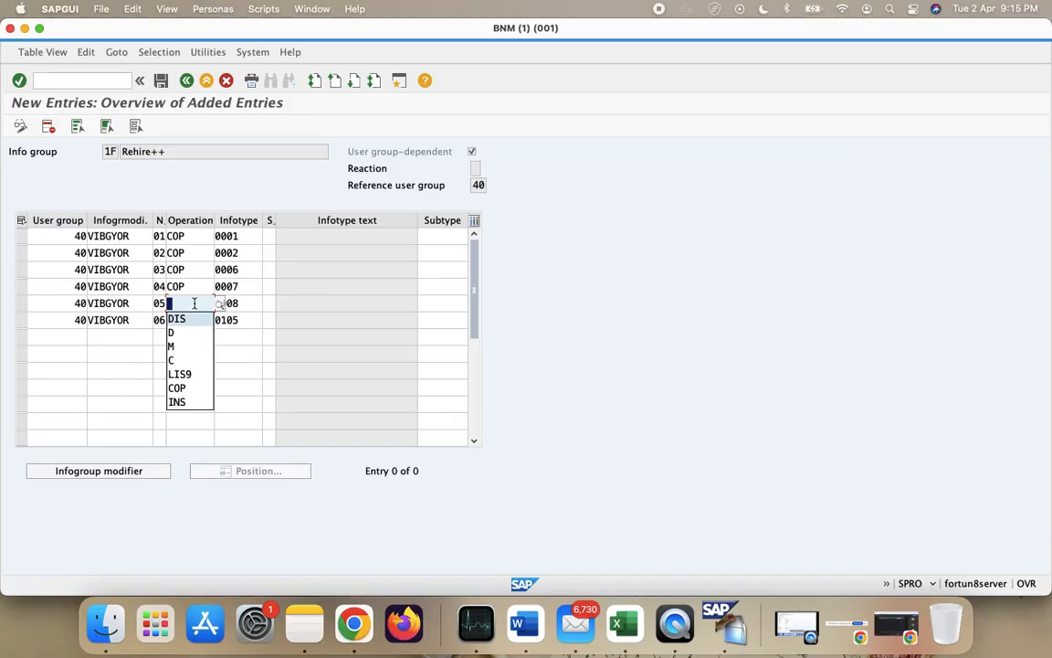
{"action": "type", "text": "MOD"}
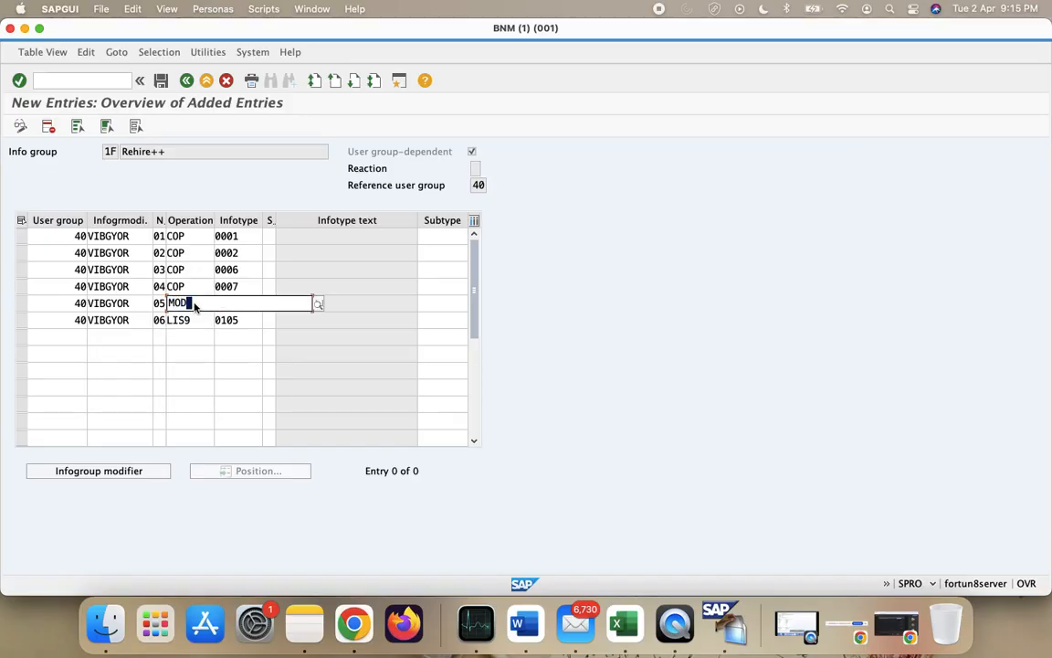
{"action": "key", "text": "BackSpace"}
{"action": "key", "text": "BackSpace"}
{"action": "key", "text": "BackSpace"}
{"action": "type", "text": "COP"}
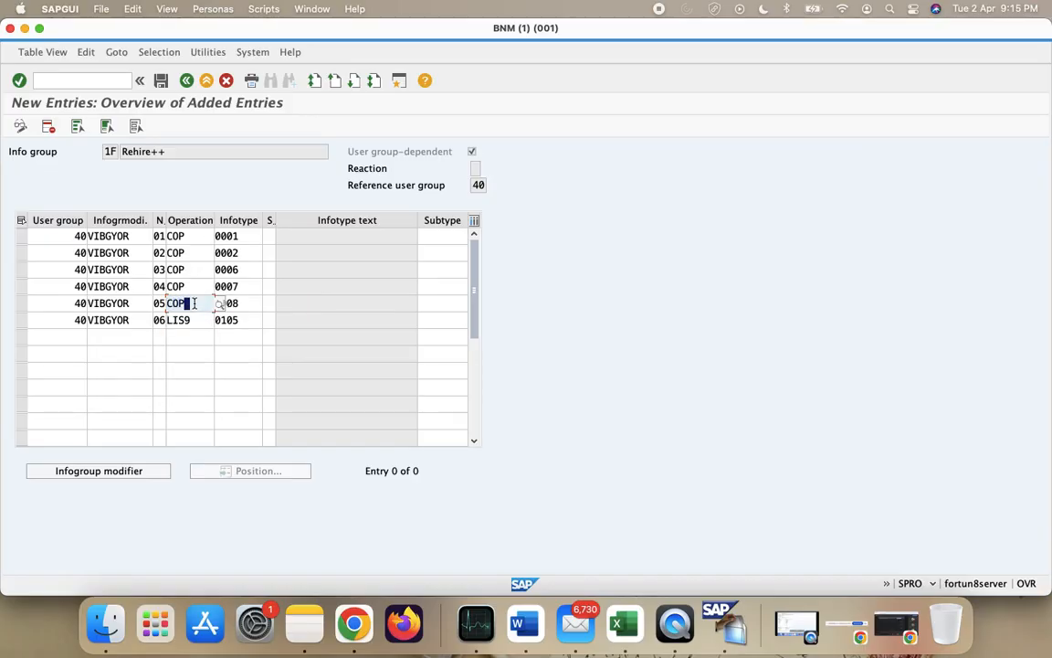
{"action": "left_click", "coordinate": [200, 320]}
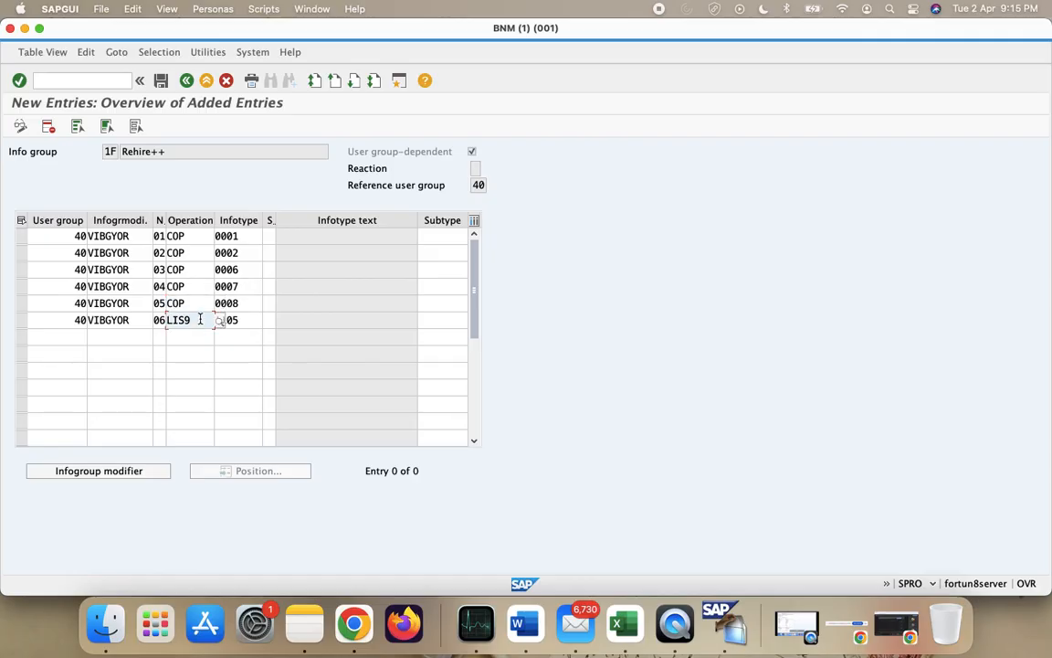
{"action": "key", "text": "BackSpace"}
{"action": "key", "text": "BackSpace"}
{"action": "key", "text": "BackSpace"}
{"action": "key", "text": "BackSpace"}
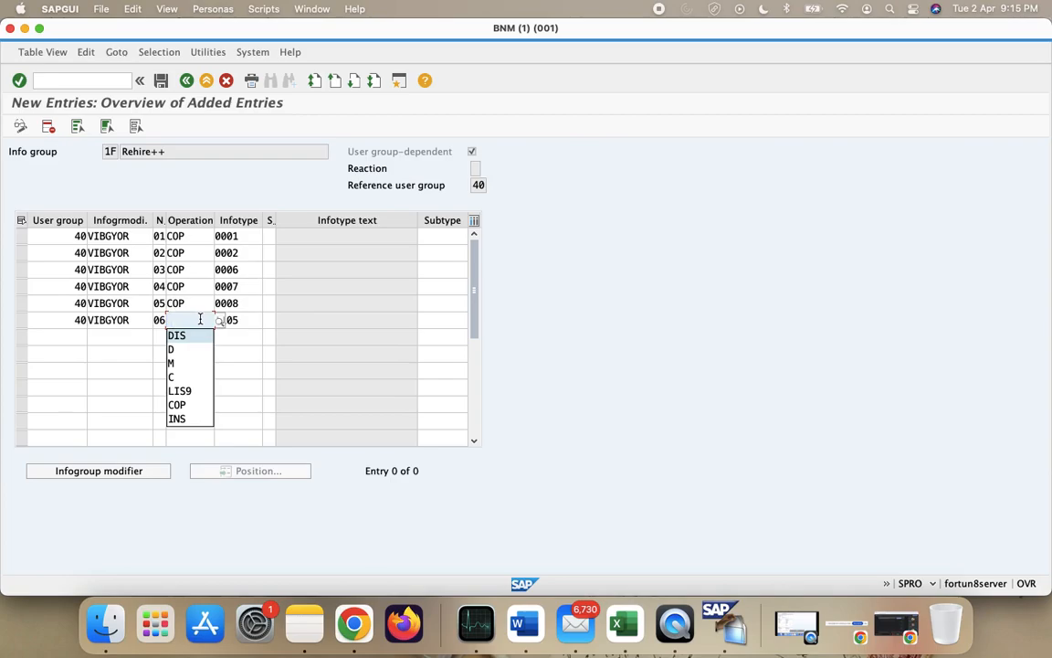
{"action": "type", "text": "COP"}
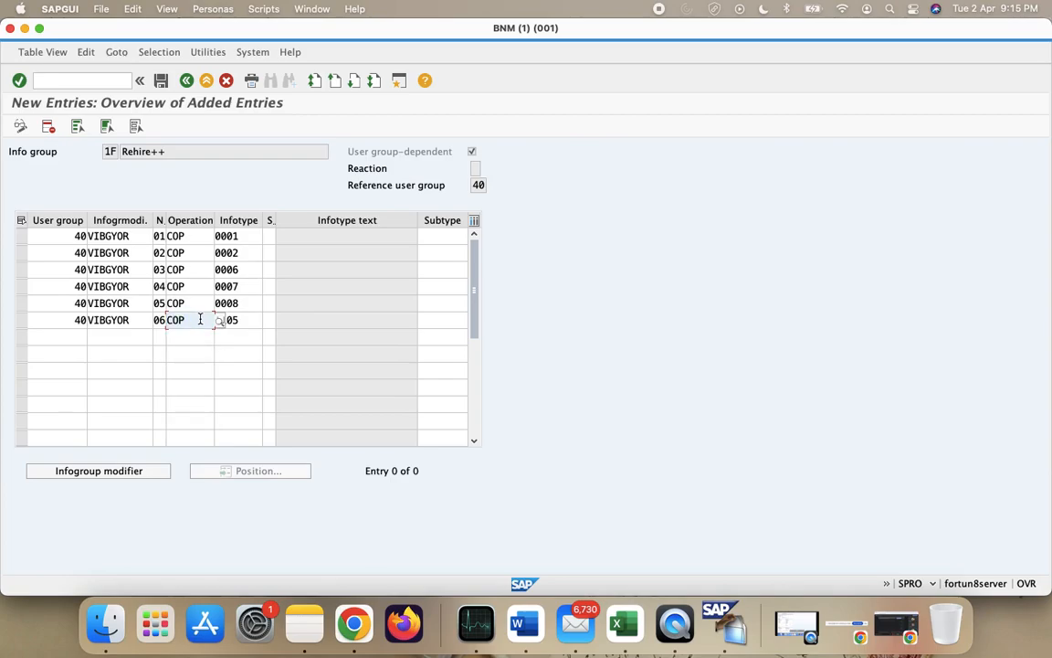
{"action": "left_click", "coordinate": [160, 80]}
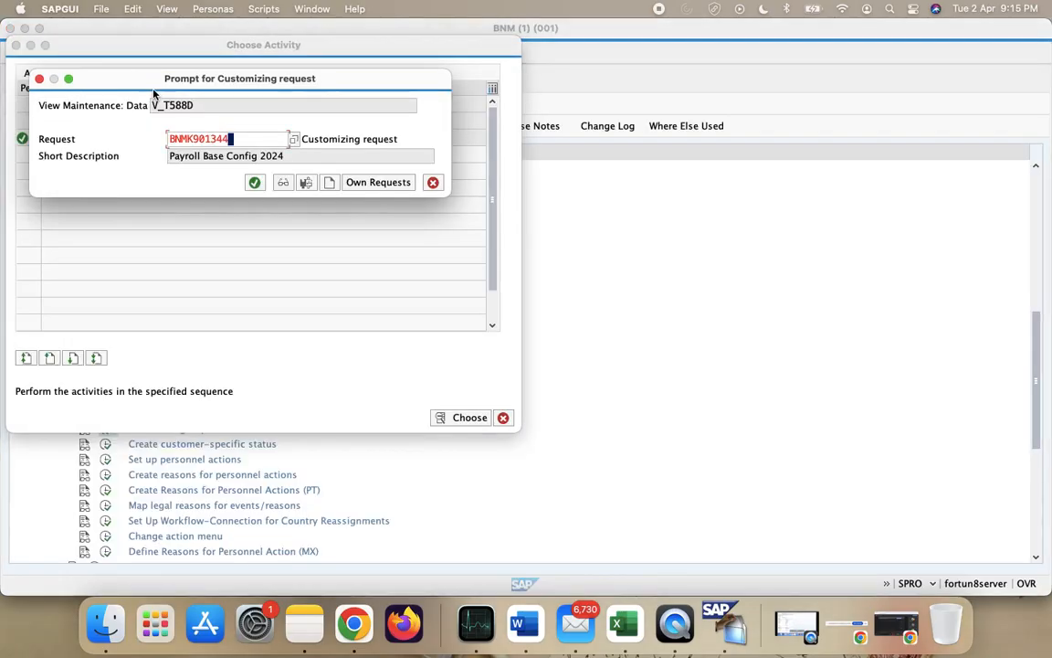
{"action": "left_click", "coordinate": [257, 186]}
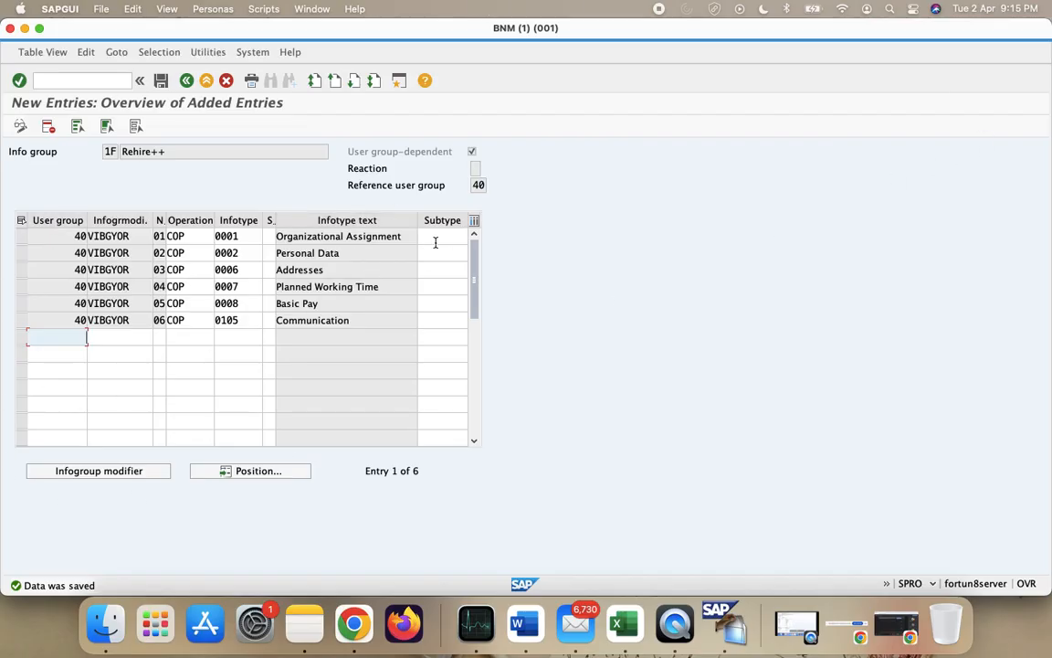
- In Excel, fill the 1F Rehire++ cells B67:D67 with the same green as rows 62–66
{"action": "left_click", "coordinate": [617, 624]}
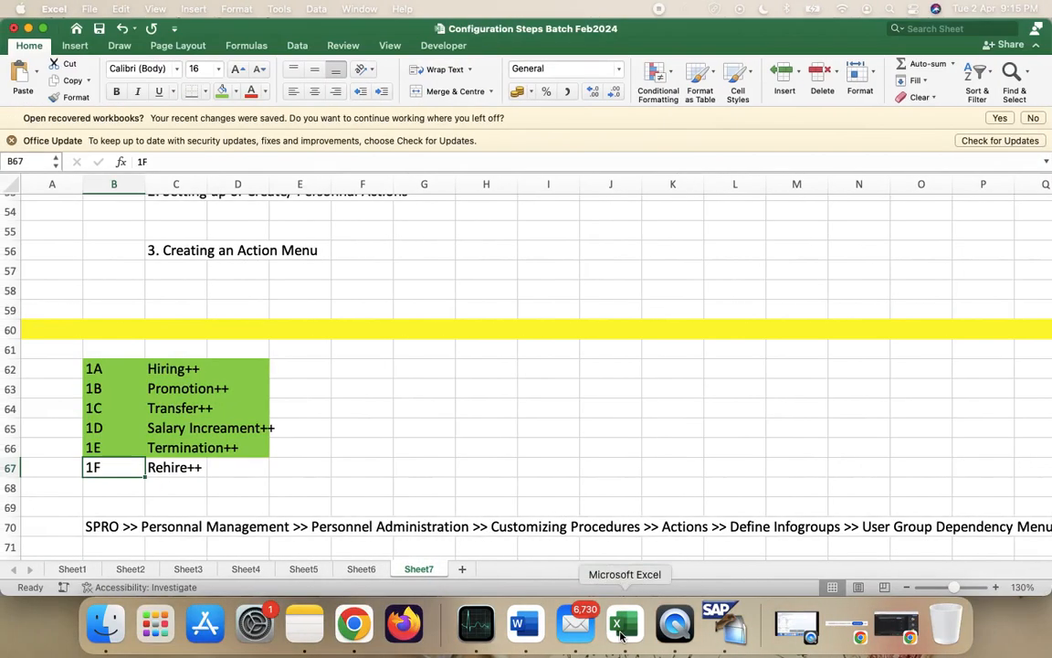
{"action": "scroll", "coordinate": [397, 478], "scroll_direction": "up", "scroll_amount": 3}
{"action": "scroll", "coordinate": [399, 479], "scroll_direction": "down", "scroll_amount": 5}
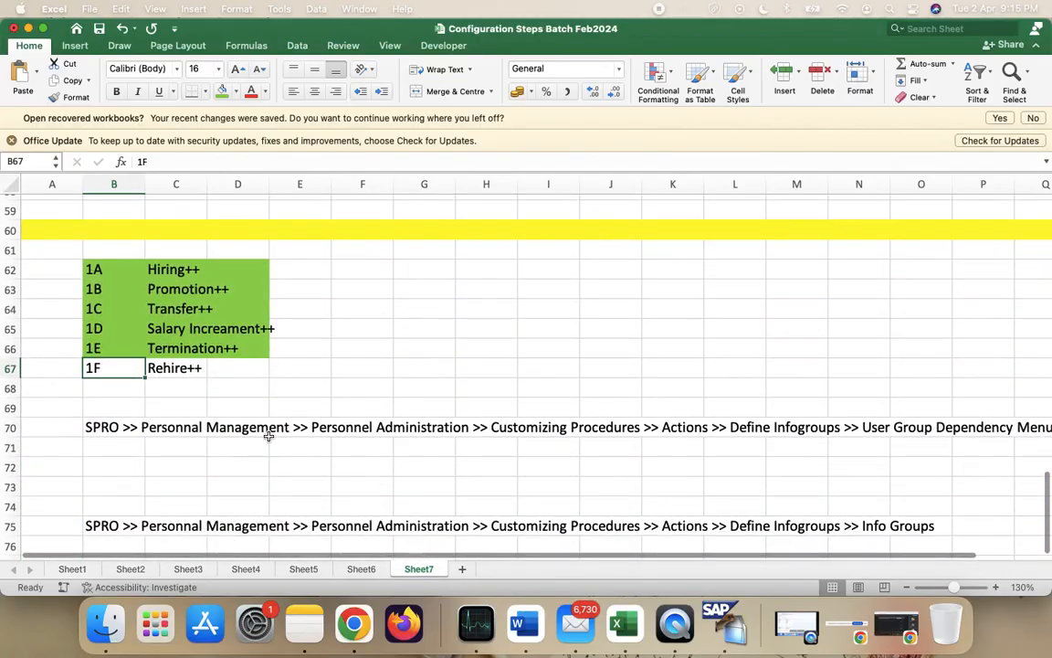
{"action": "scroll", "coordinate": [260, 425], "scroll_direction": "down", "scroll_amount": 2}
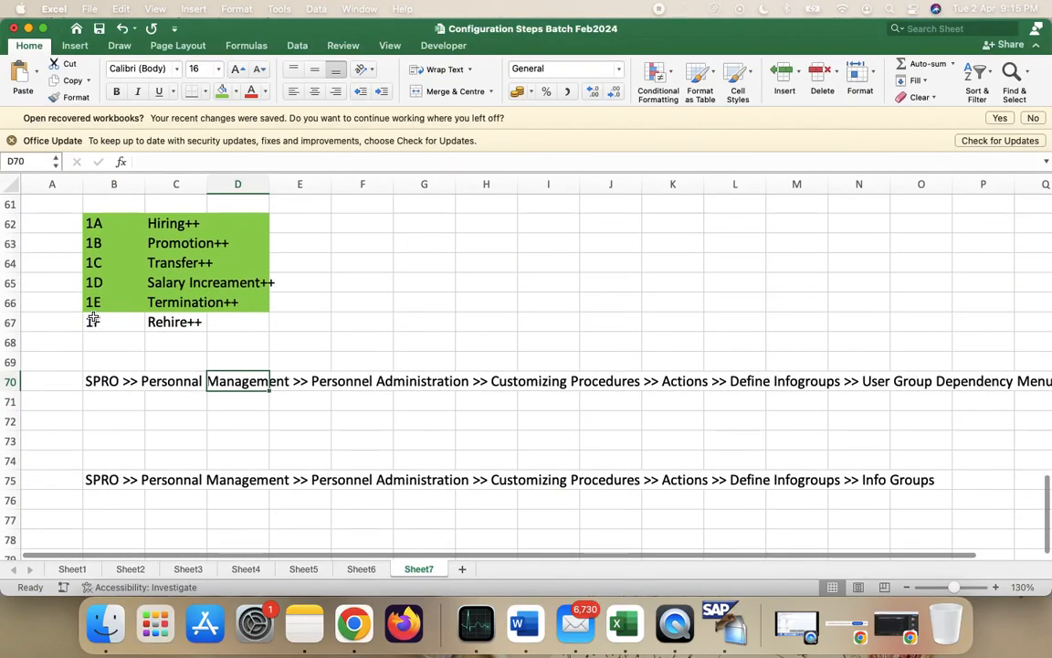
{"action": "left_click_drag", "start_coordinate": [93, 320], "coordinate": [239, 321]}
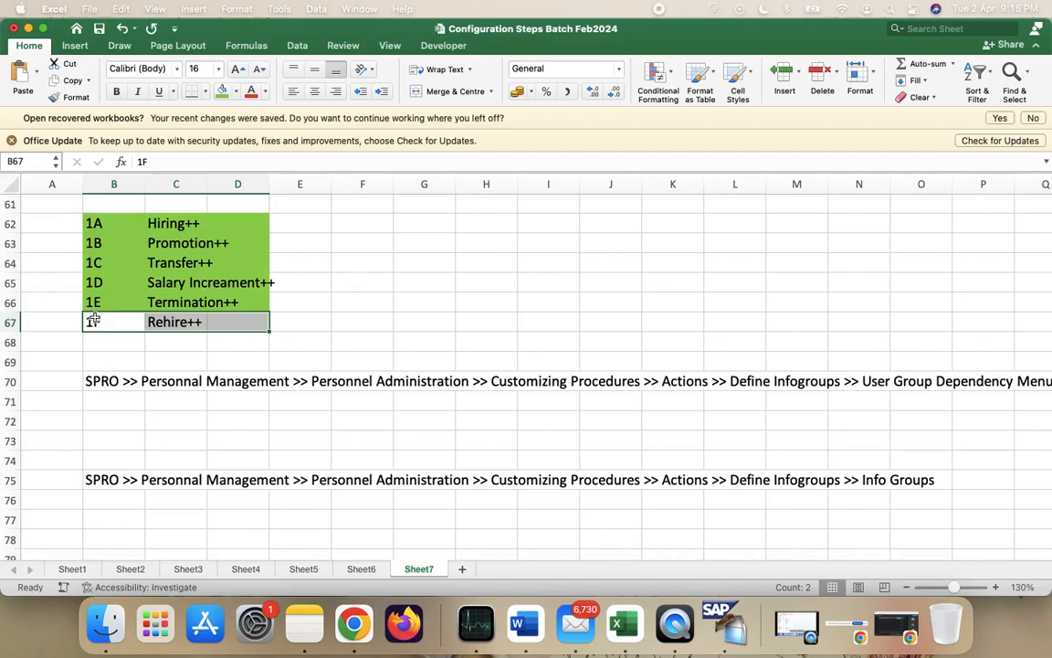
{"action": "left_click", "coordinate": [219, 91]}
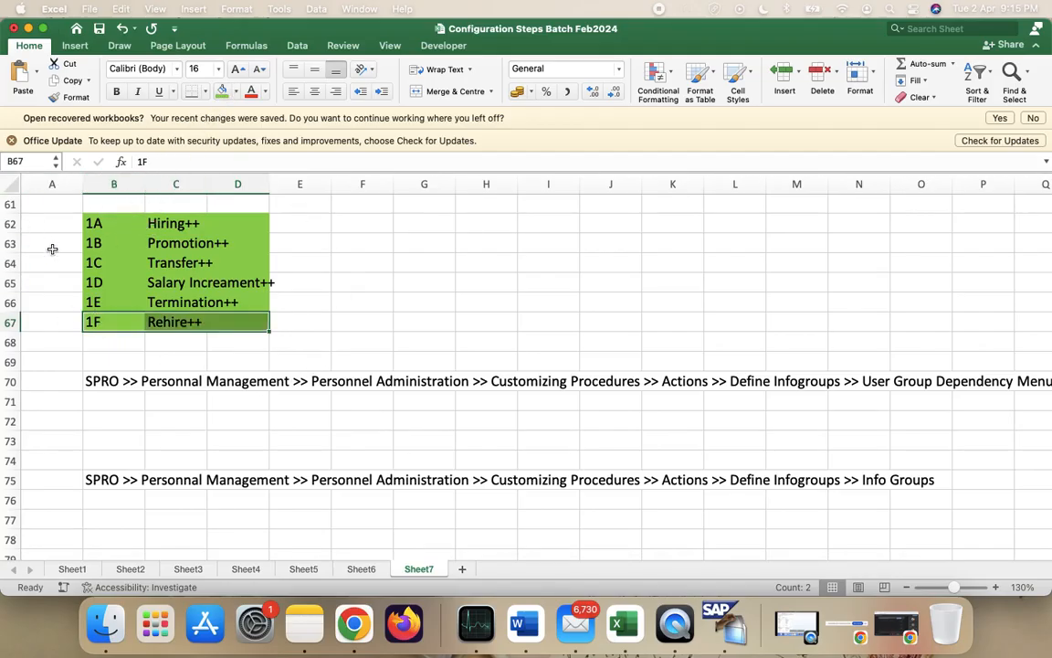
- Review the finished info group rows 1A–1C and the Info Groups path notes below them
{"action": "left_click", "coordinate": [103, 231]}
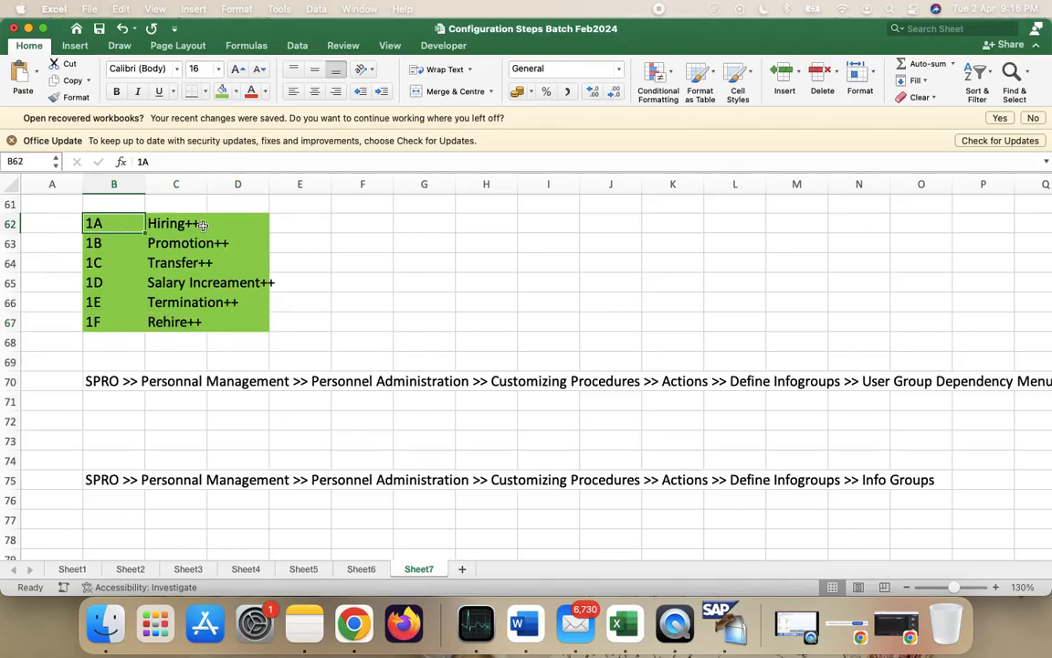
{"action": "left_click", "coordinate": [115, 479]}
{"action": "scroll", "coordinate": [128, 475], "scroll_direction": "down", "scroll_amount": 1}
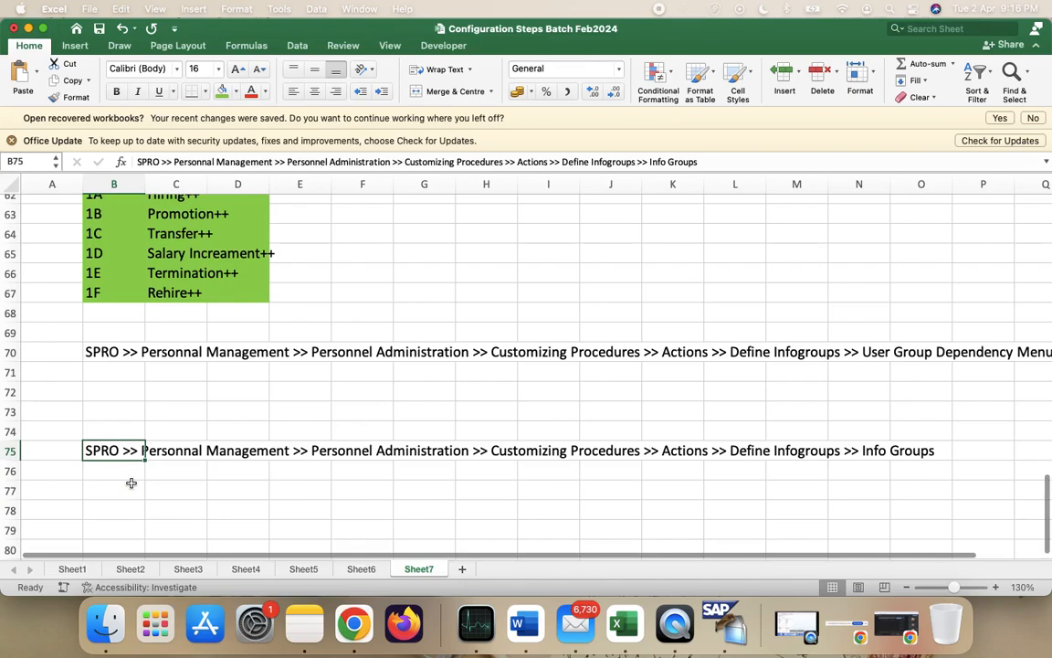
{"action": "scroll", "coordinate": [145, 258], "scroll_direction": "up", "scroll_amount": 2}
{"action": "left_click", "coordinate": [129, 241]}
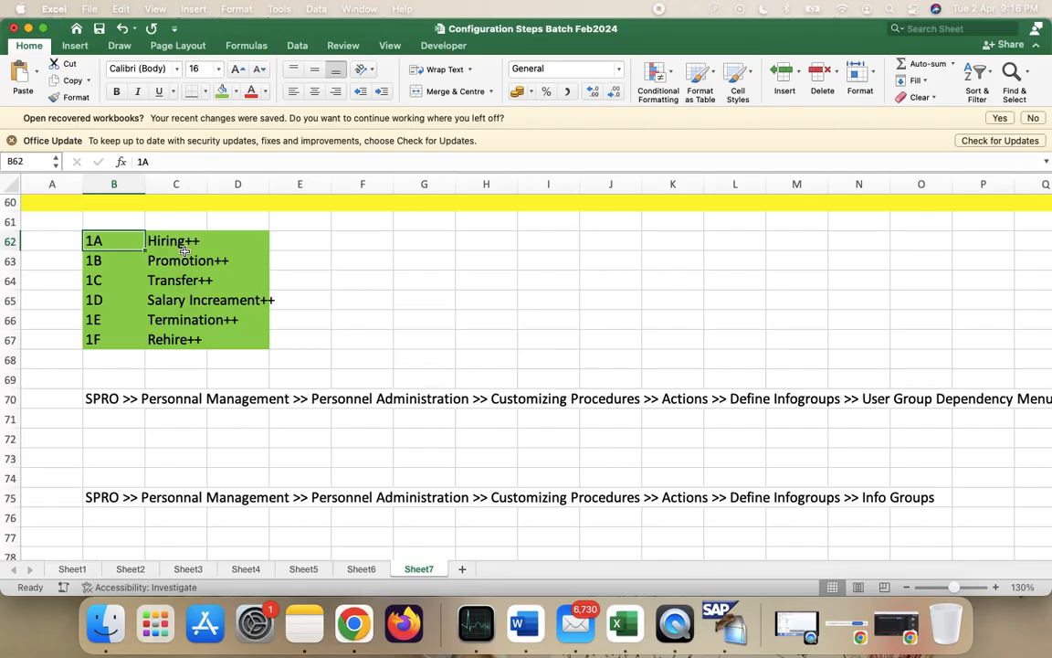
{"action": "left_click", "coordinate": [109, 274]}
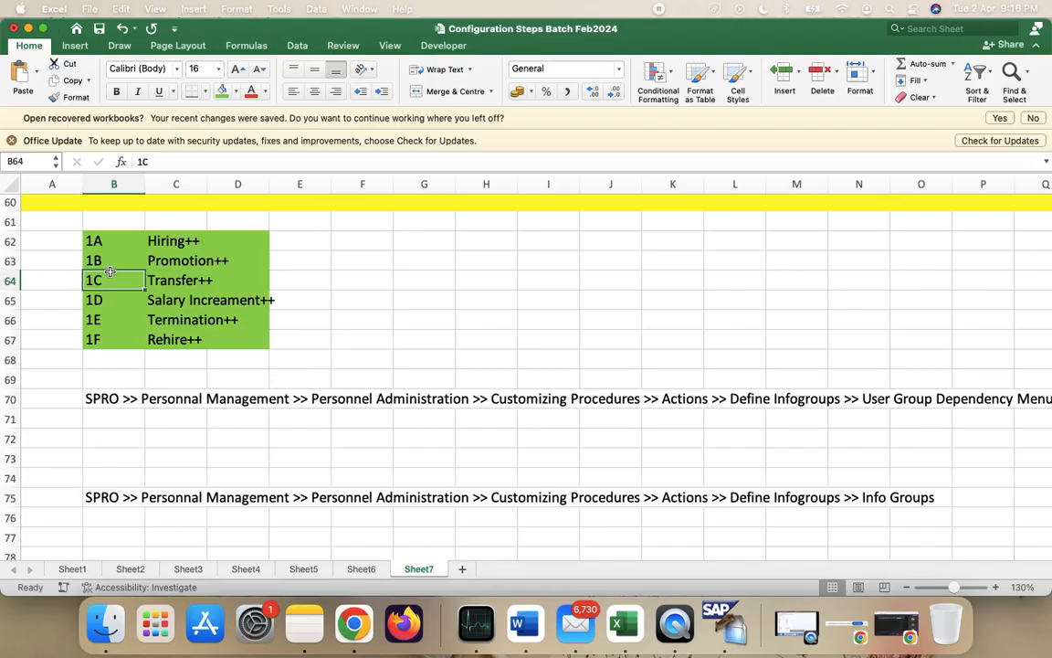
{"action": "left_click", "coordinate": [106, 260]}
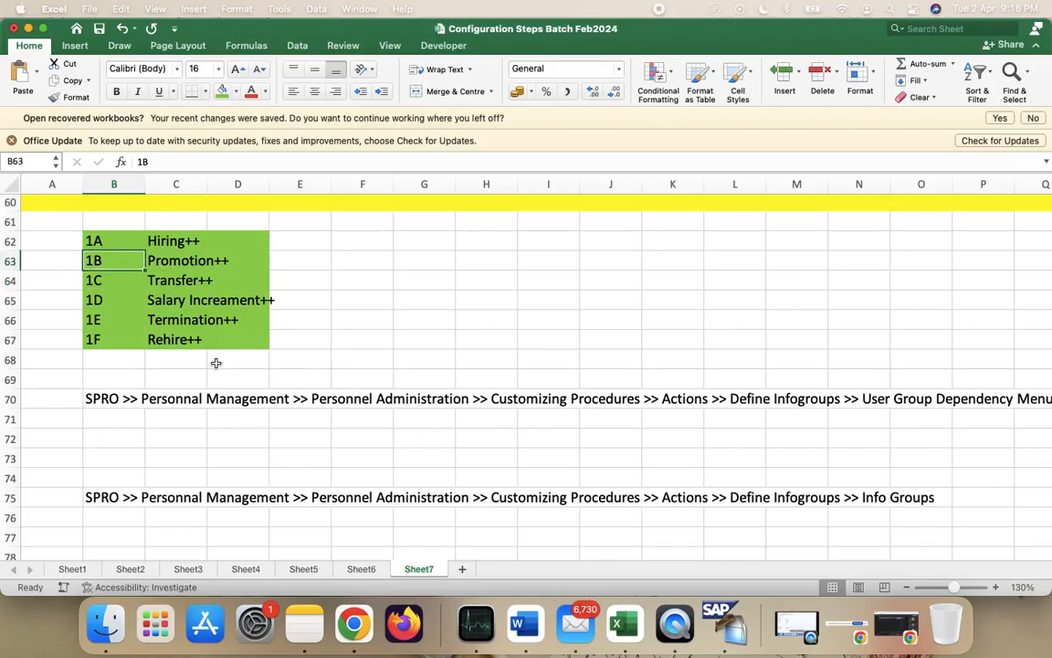
{"action": "scroll", "coordinate": [216, 363], "scroll_direction": "down", "scroll_amount": 2}
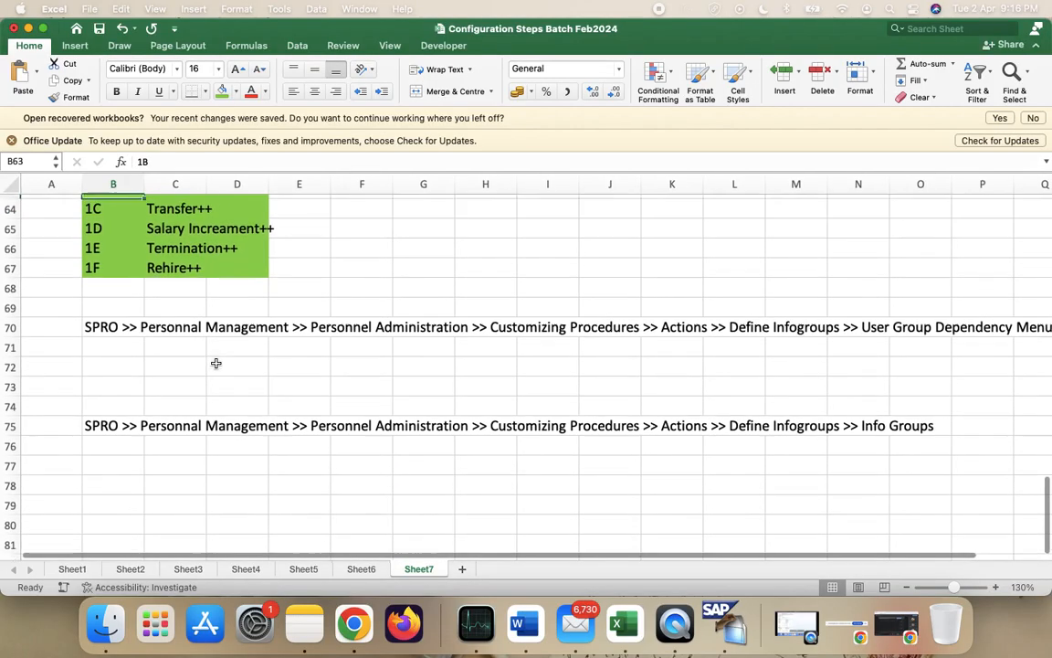
{"action": "scroll", "coordinate": [215, 363], "scroll_direction": "up", "scroll_amount": 1}
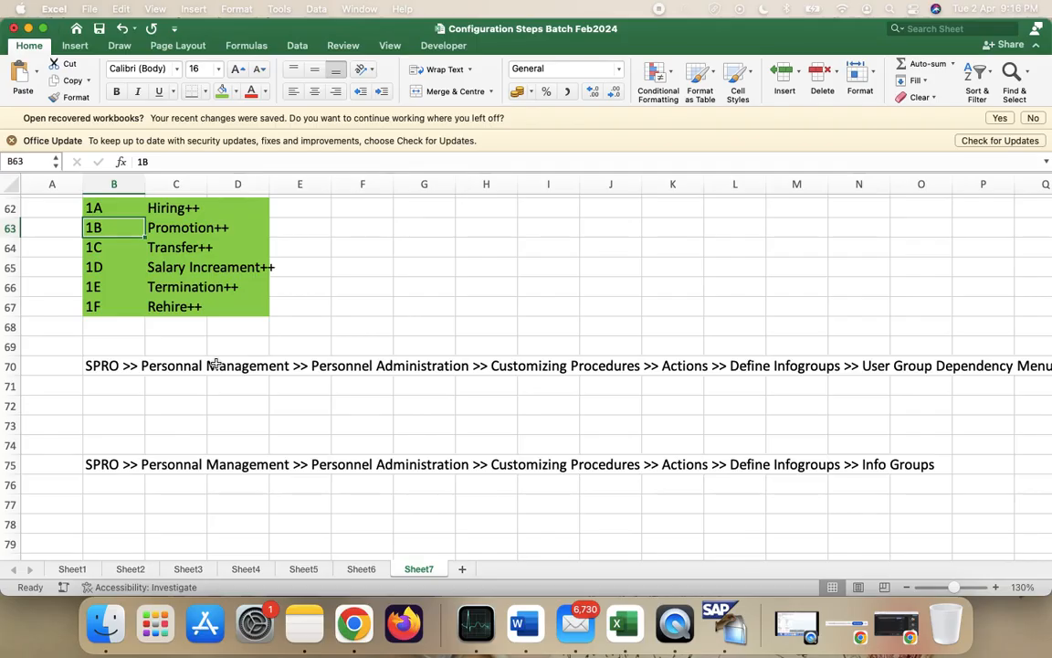
{"action": "scroll", "coordinate": [216, 362], "scroll_direction": "down", "scroll_amount": 3}
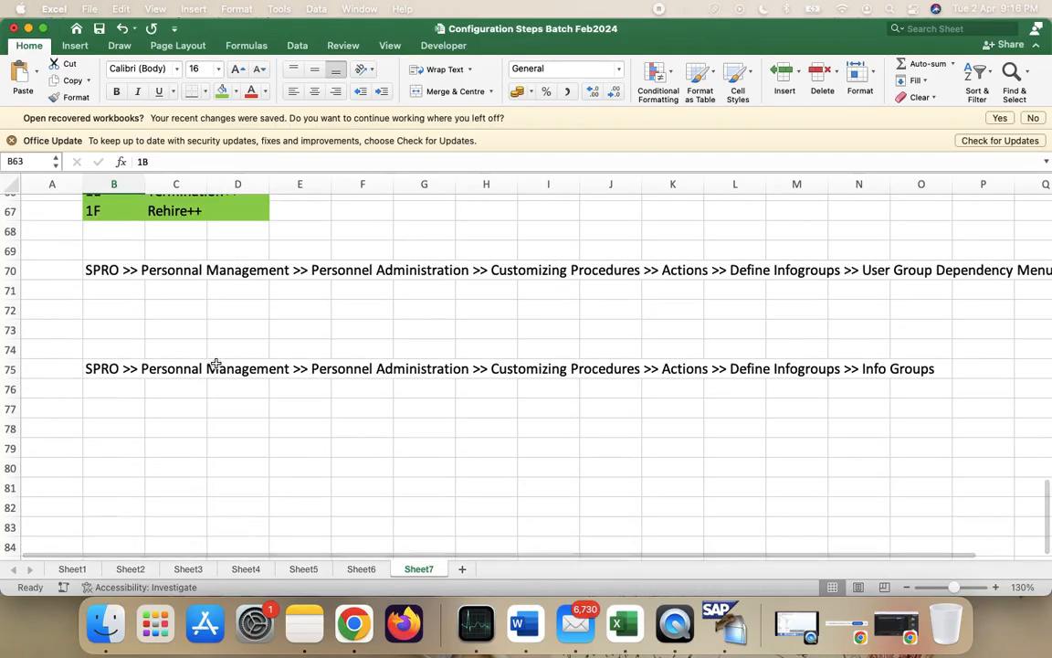
{"action": "scroll", "coordinate": [215, 367], "scroll_direction": "down", "scroll_amount": 2}
{"action": "left_click", "coordinate": [100, 428]}
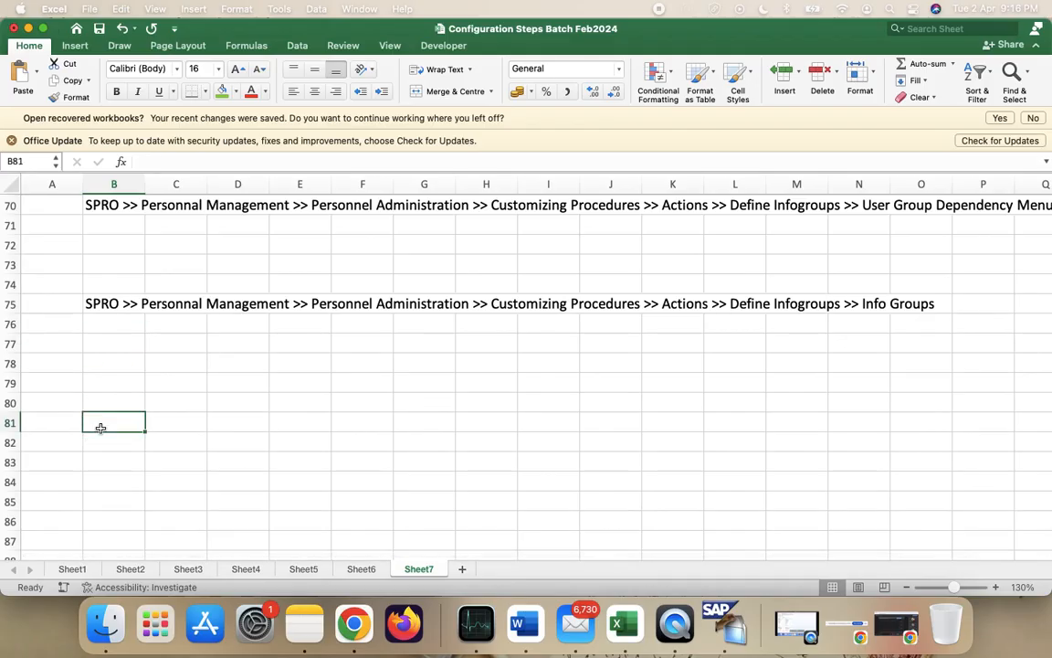
- Re-save the Rehire++ info group entries, then back out twice to the Choose Activity list
{"action": "key", "text": "ctrl+Right"}
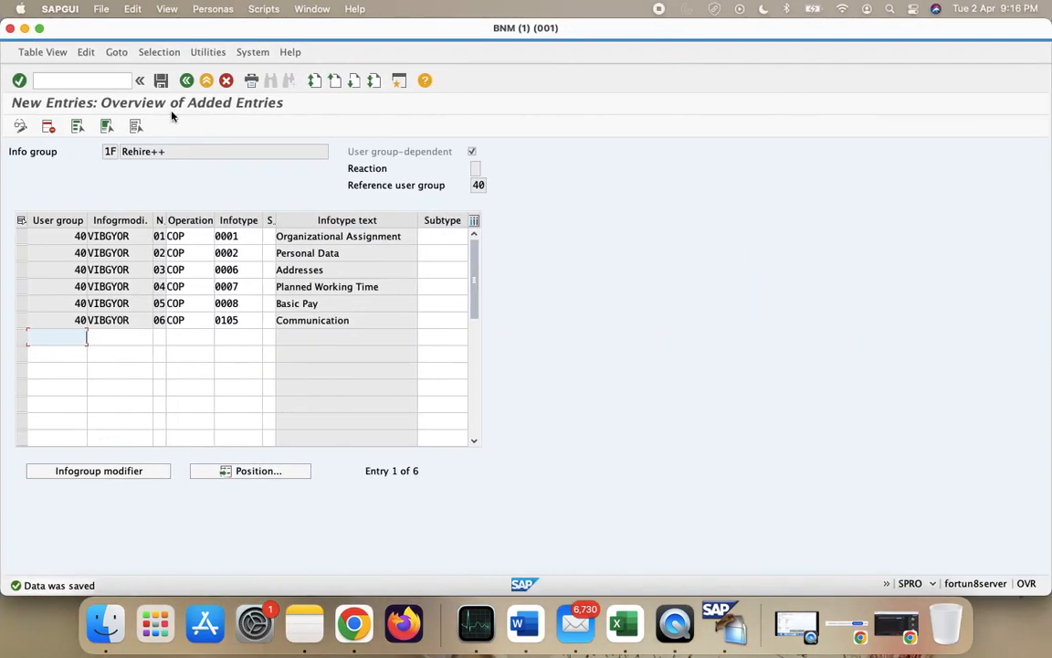
{"action": "left_click", "coordinate": [161, 80]}
{"action": "left_click", "coordinate": [137, 238]}
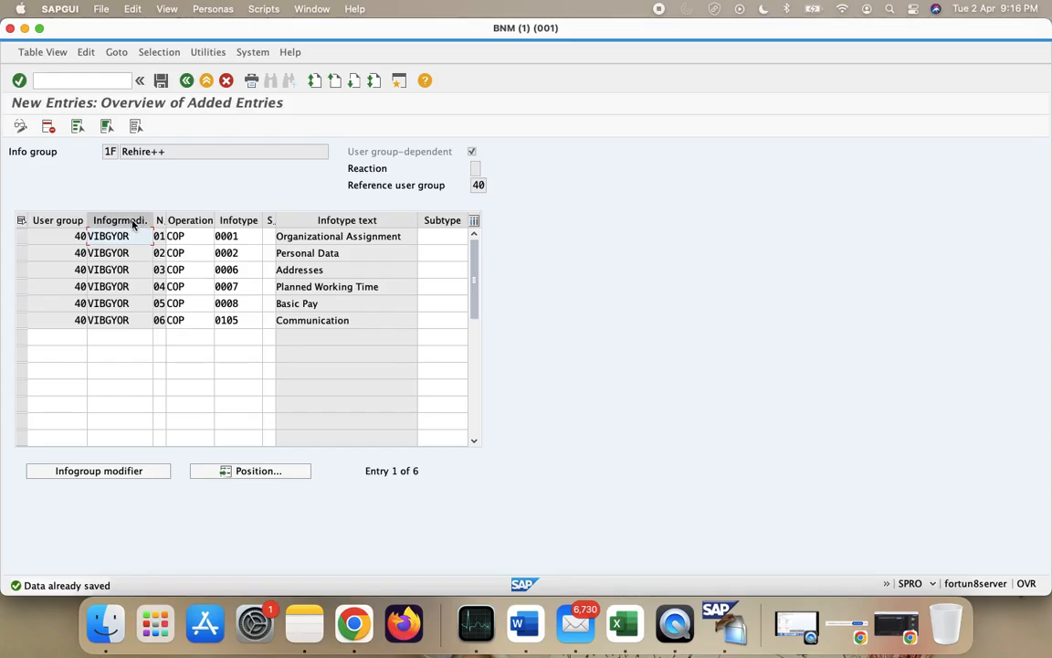
{"action": "key", "text": "Down"}
{"action": "key", "text": "Down"}
{"action": "key", "text": "Down"}
{"action": "key", "text": "Down"}
{"action": "key", "text": "Down"}
{"action": "key", "text": "Down"}
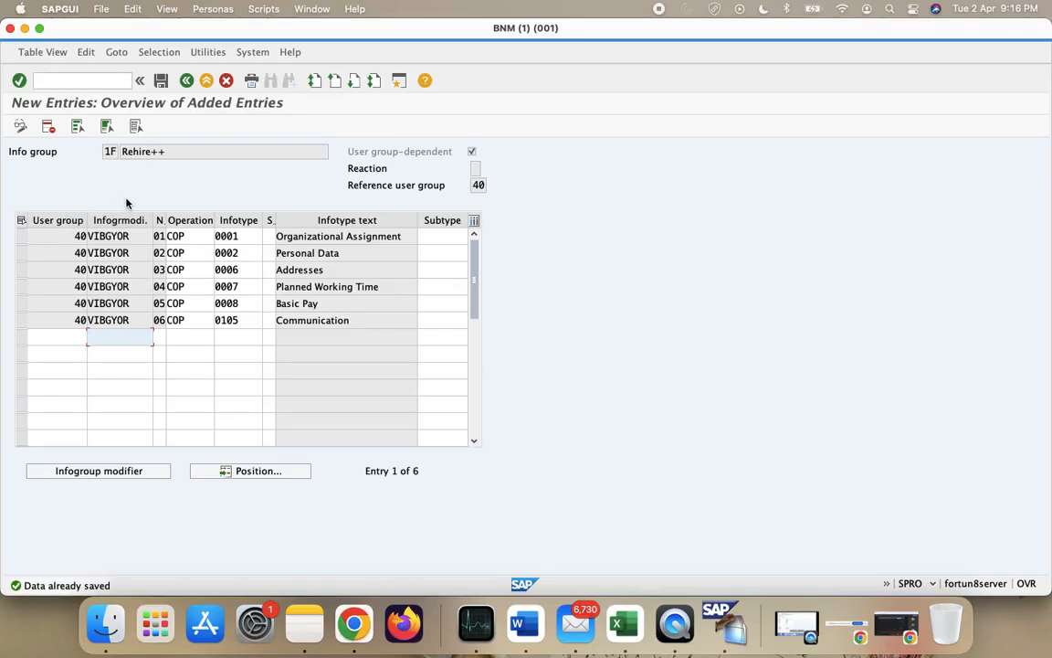
{"action": "key", "text": "shift+Tab"}
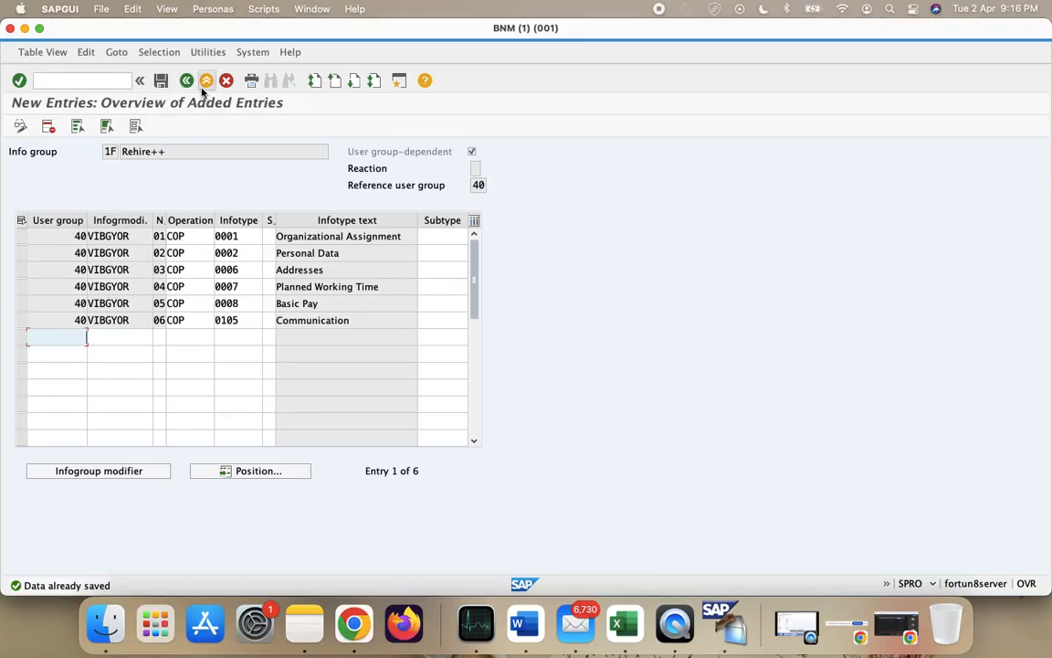
{"action": "left_click", "coordinate": [187, 81]}
{"action": "left_click", "coordinate": [187, 82]}
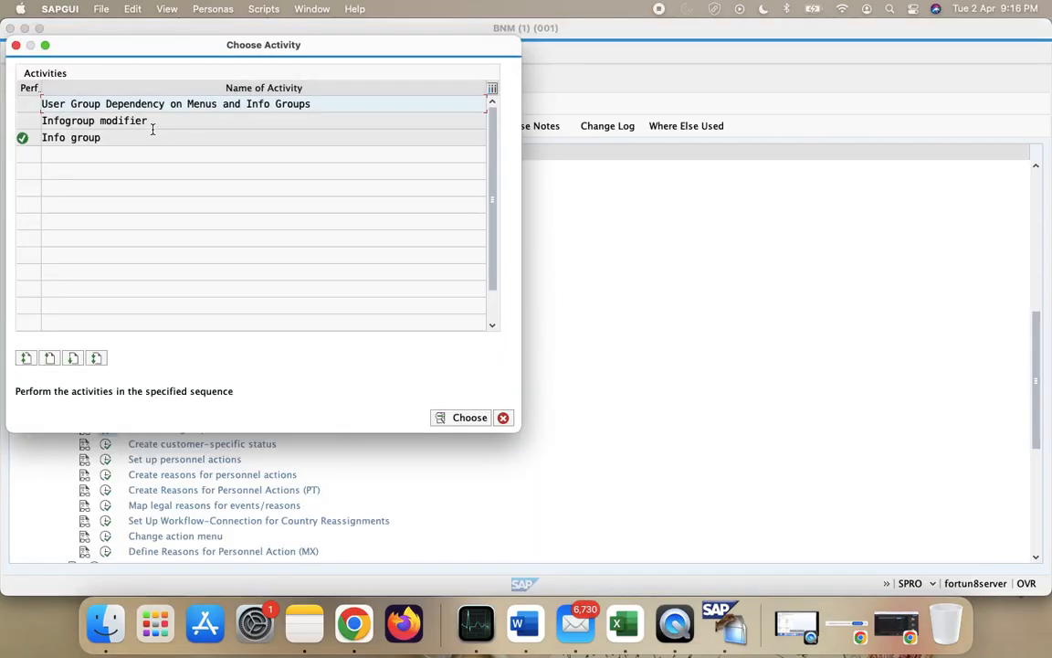
- Open the Infogroup modifier tree, expand 1A > PERSG > X to see VIBGYOR, then collapse 1A
{"action": "double_click", "coordinate": [154, 122]}
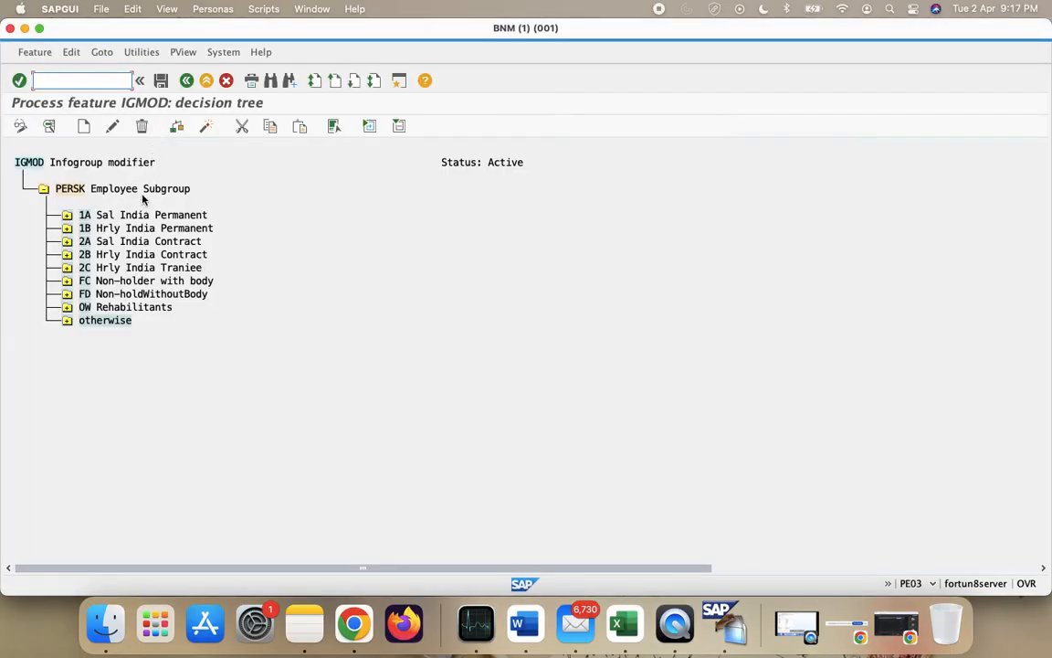
{"action": "left_click", "coordinate": [66, 214]}
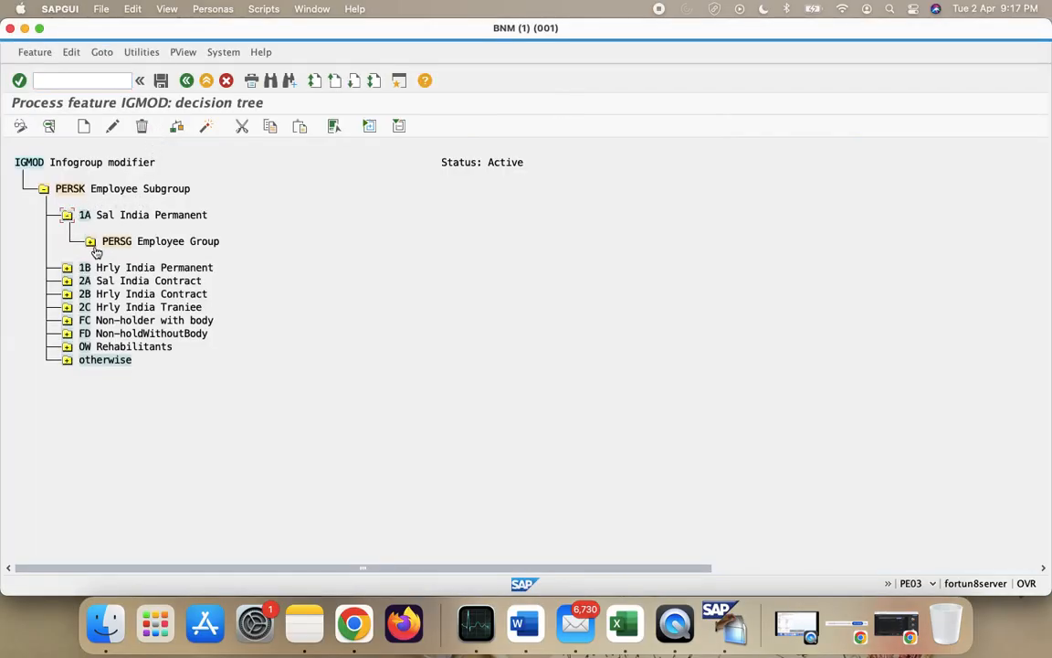
{"action": "left_click", "coordinate": [90, 241]}
{"action": "left_click", "coordinate": [113, 270]}
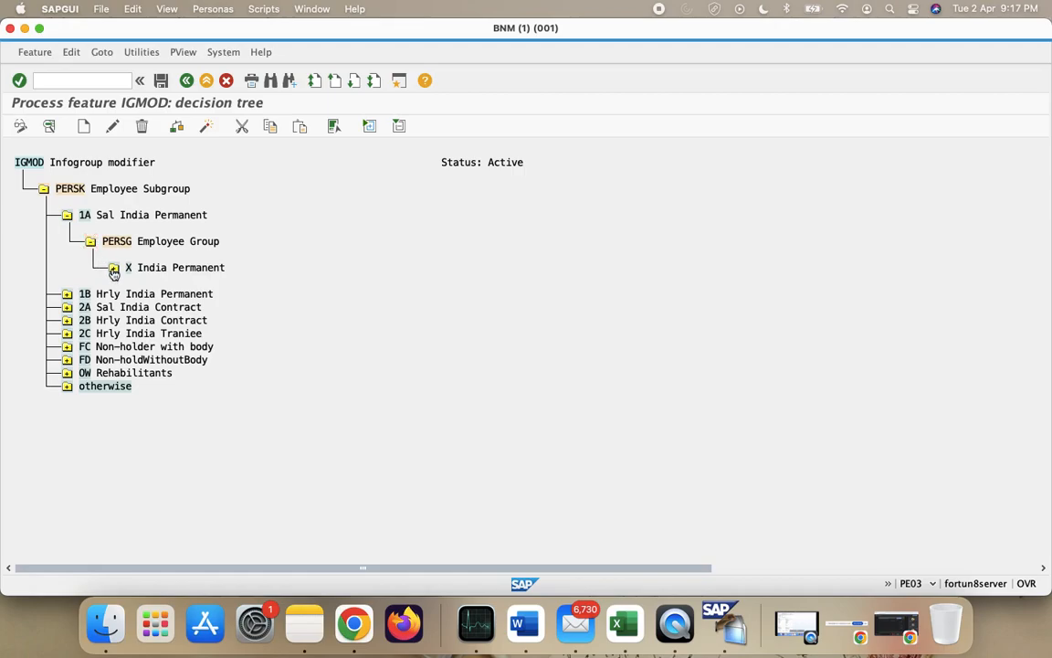
{"action": "left_click", "coordinate": [68, 216]}
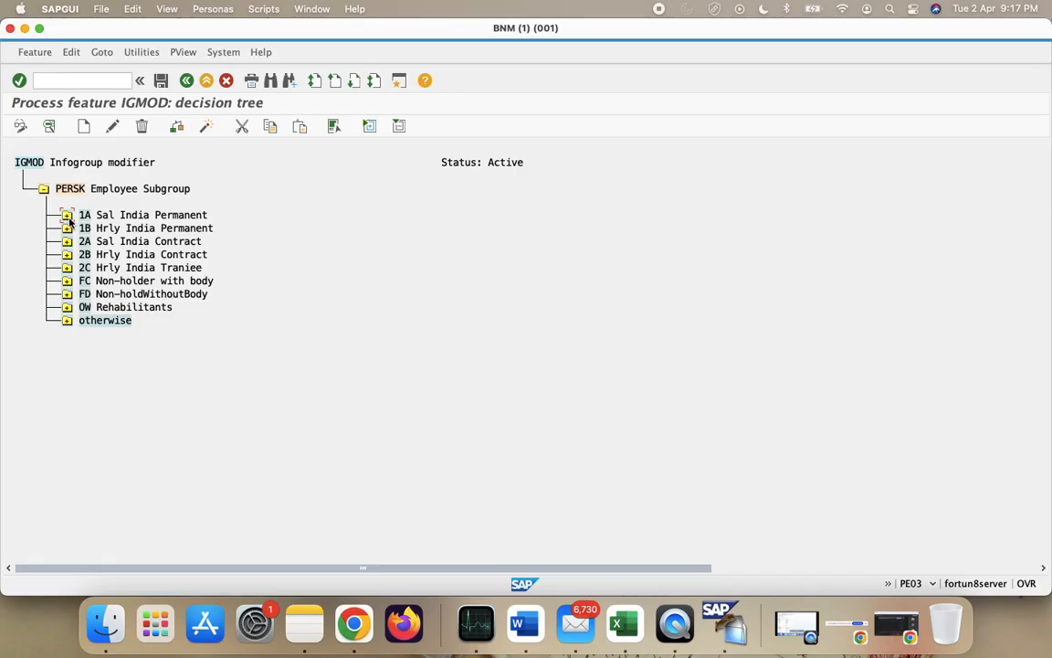
- Switch to the Excel workbook and browse Sheet4 and Sheet3
{"action": "left_click", "coordinate": [617, 645]}
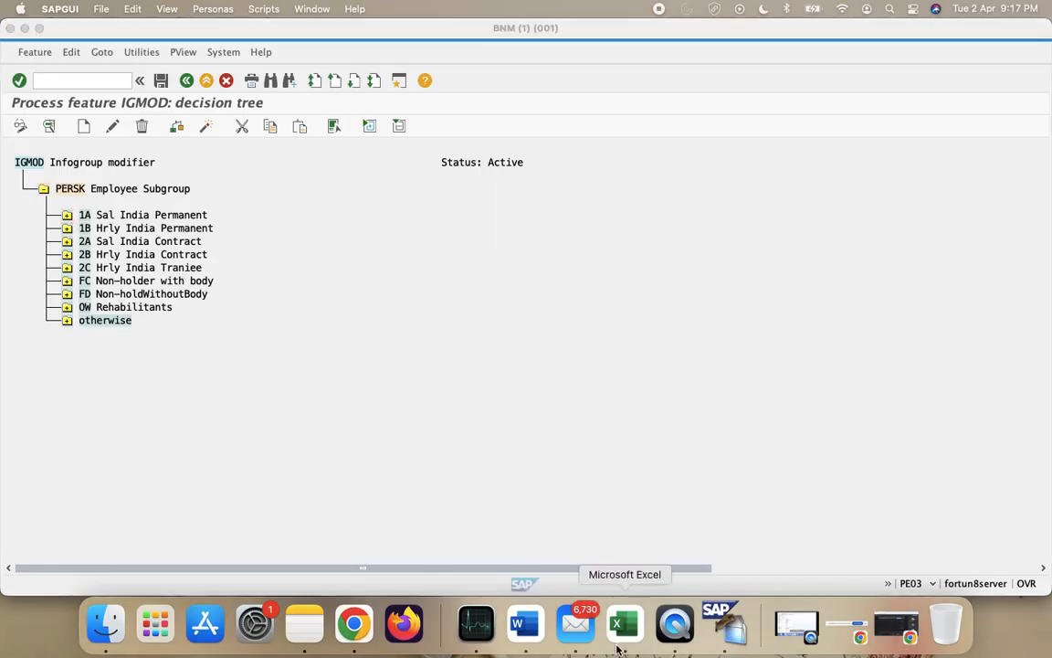
{"action": "scroll", "coordinate": [246, 315], "scroll_direction": "up", "scroll_amount": 10}
{"action": "scroll", "coordinate": [247, 318], "scroll_direction": "up", "scroll_amount": 5}
{"action": "left_click", "coordinate": [247, 569]}
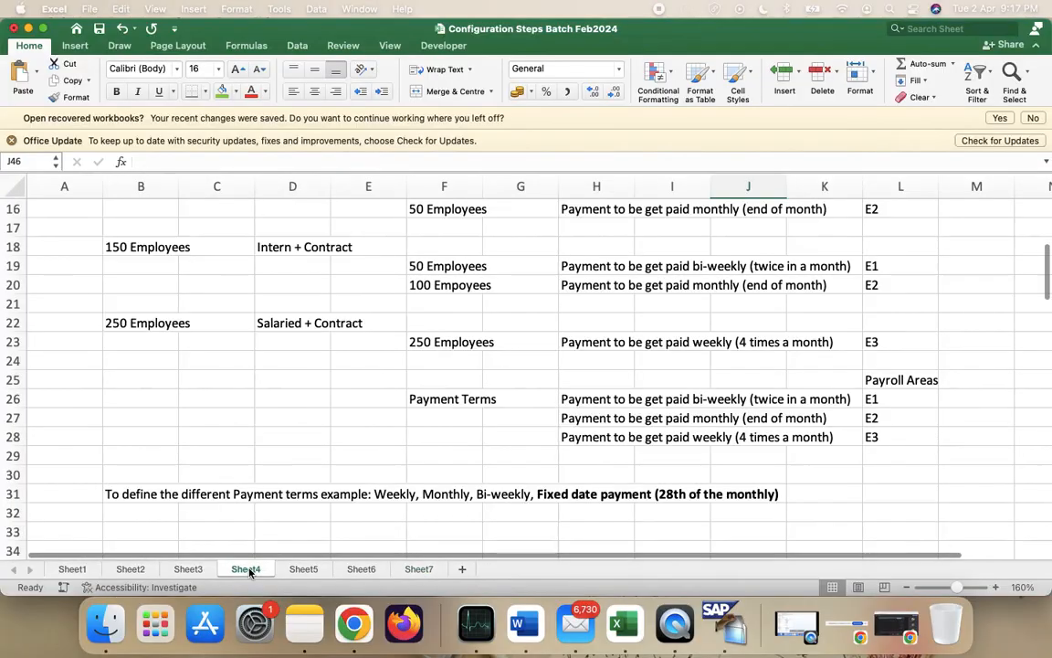
{"action": "scroll", "coordinate": [256, 505], "scroll_direction": "up", "scroll_amount": 5}
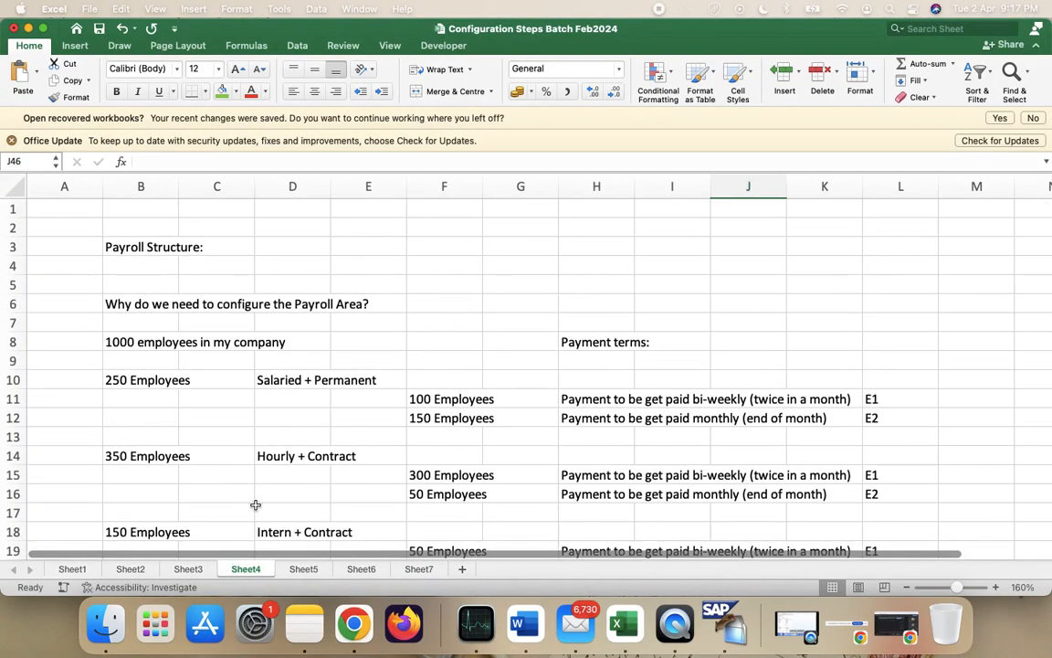
{"action": "scroll", "coordinate": [365, 497], "scroll_direction": "down", "scroll_amount": 7}
{"action": "scroll", "coordinate": [365, 497], "scroll_direction": "down", "scroll_amount": 5}
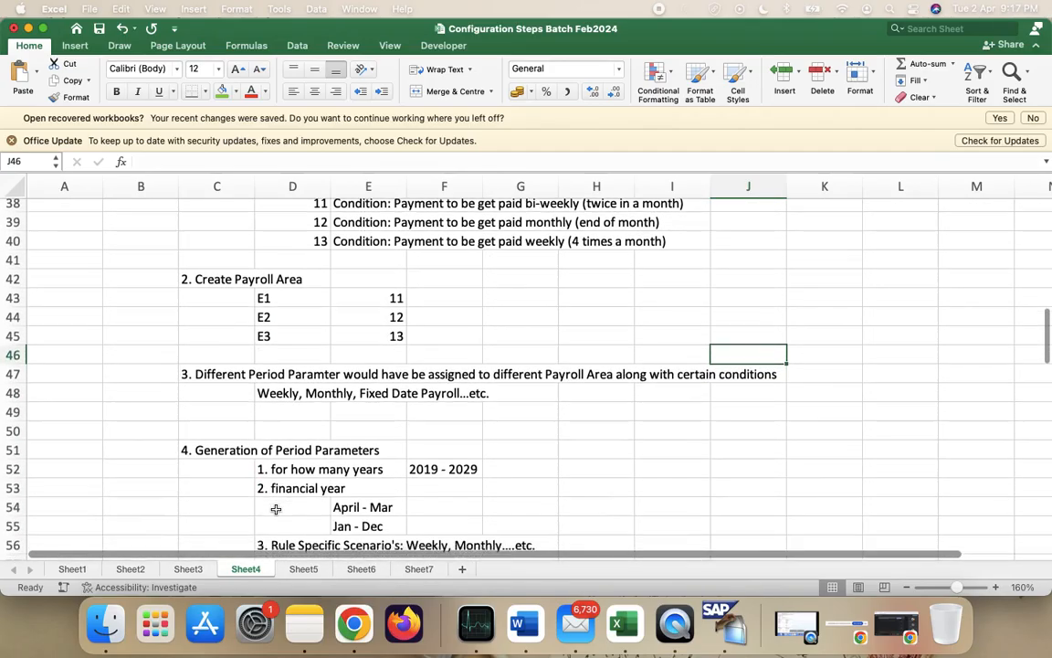
{"action": "scroll", "coordinate": [275, 509], "scroll_direction": "down", "scroll_amount": 2}
{"action": "left_click", "coordinate": [188, 568]}
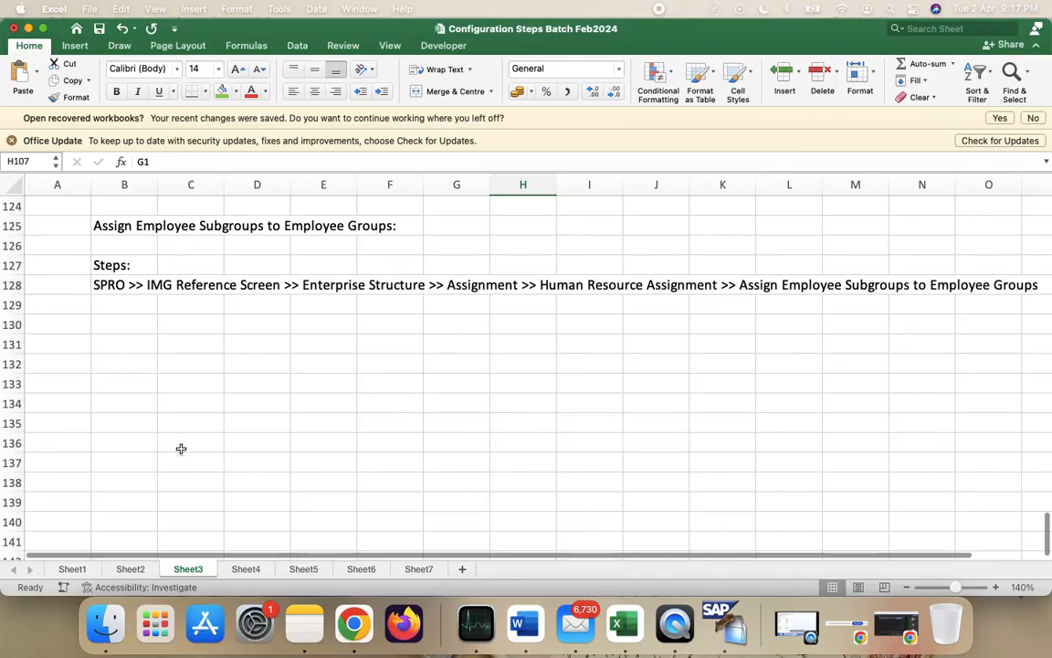
- Look through the notes on Sheet2 and Sheet1
{"action": "left_click", "coordinate": [125, 567]}
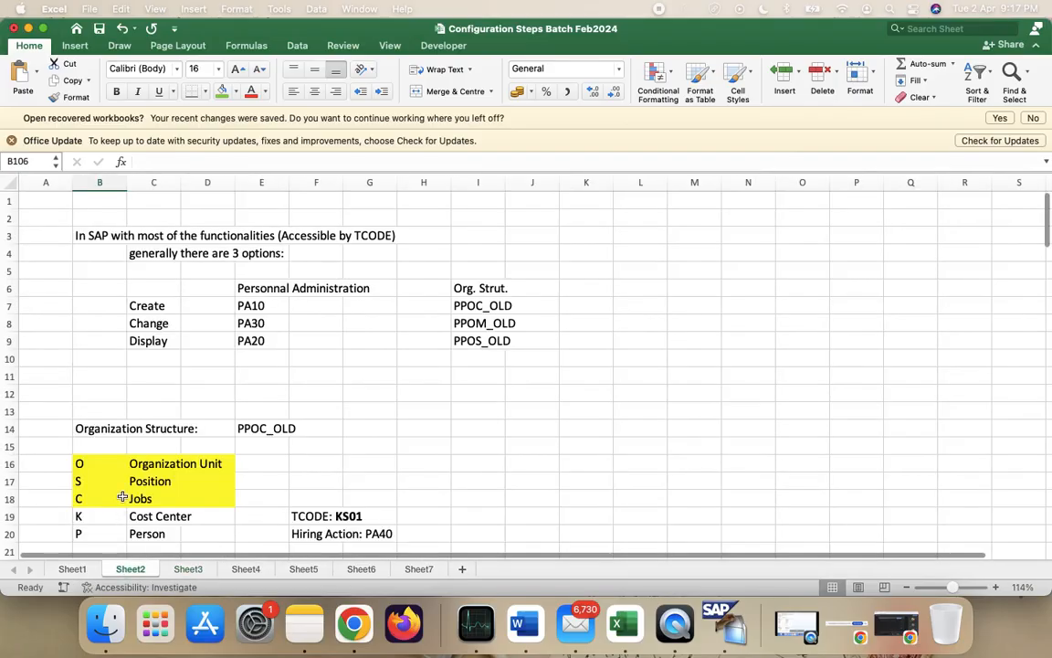
{"action": "scroll", "coordinate": [123, 496], "scroll_direction": "down", "scroll_amount": 8}
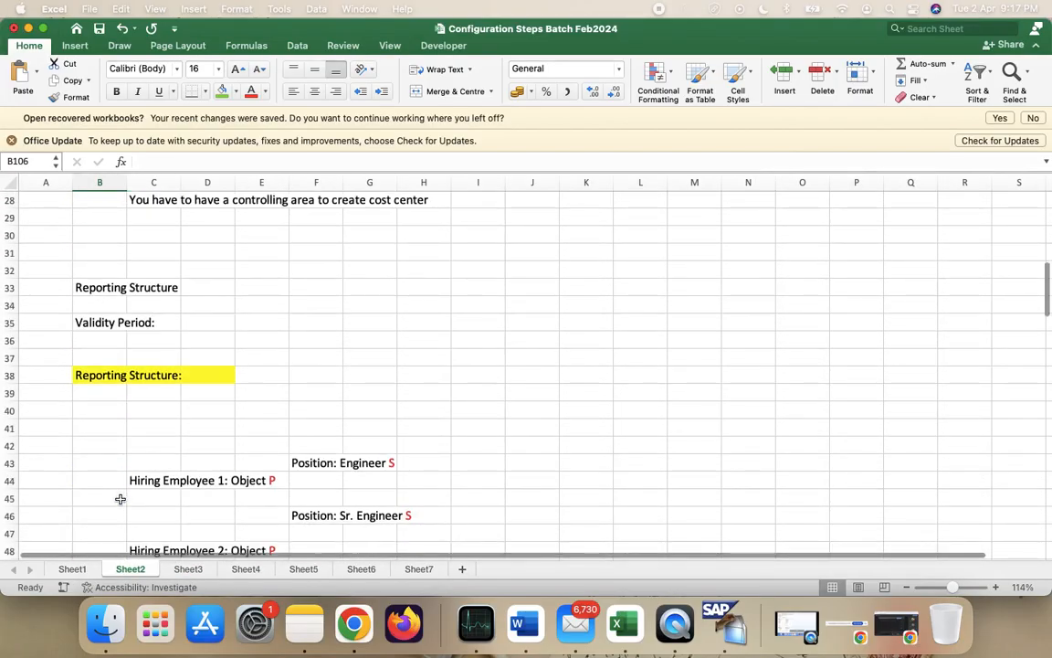
{"action": "left_click", "coordinate": [72, 568]}
{"action": "scroll", "coordinate": [122, 473], "scroll_direction": "down", "scroll_amount": 6}
{"action": "scroll", "coordinate": [122, 473], "scroll_direction": "down", "scroll_amount": 12}
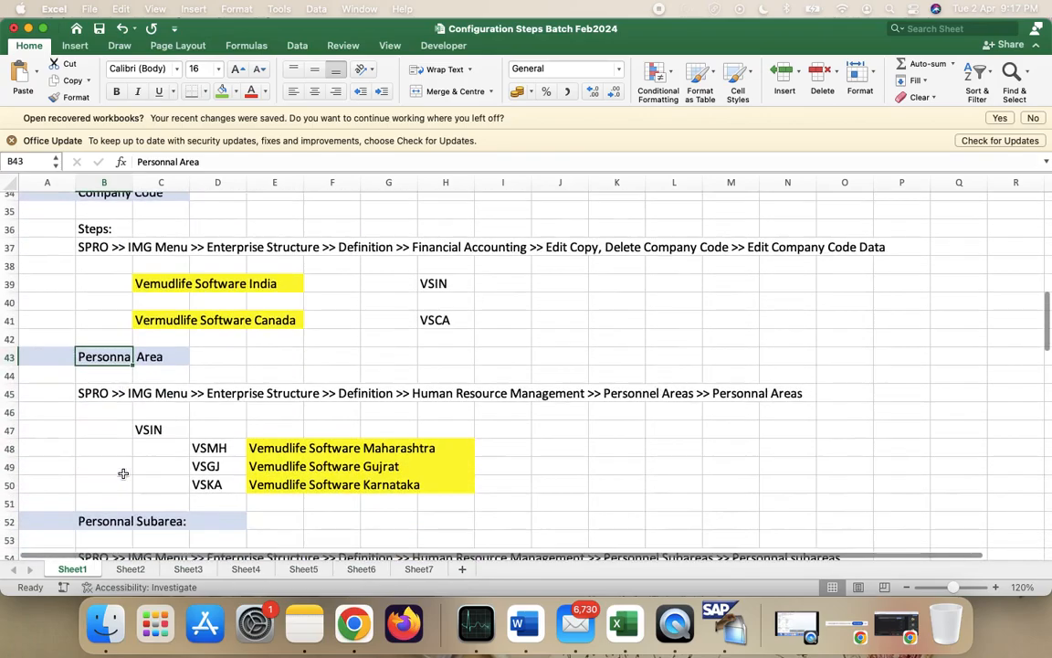
{"action": "scroll", "coordinate": [122, 473], "scroll_direction": "down", "scroll_amount": 10}
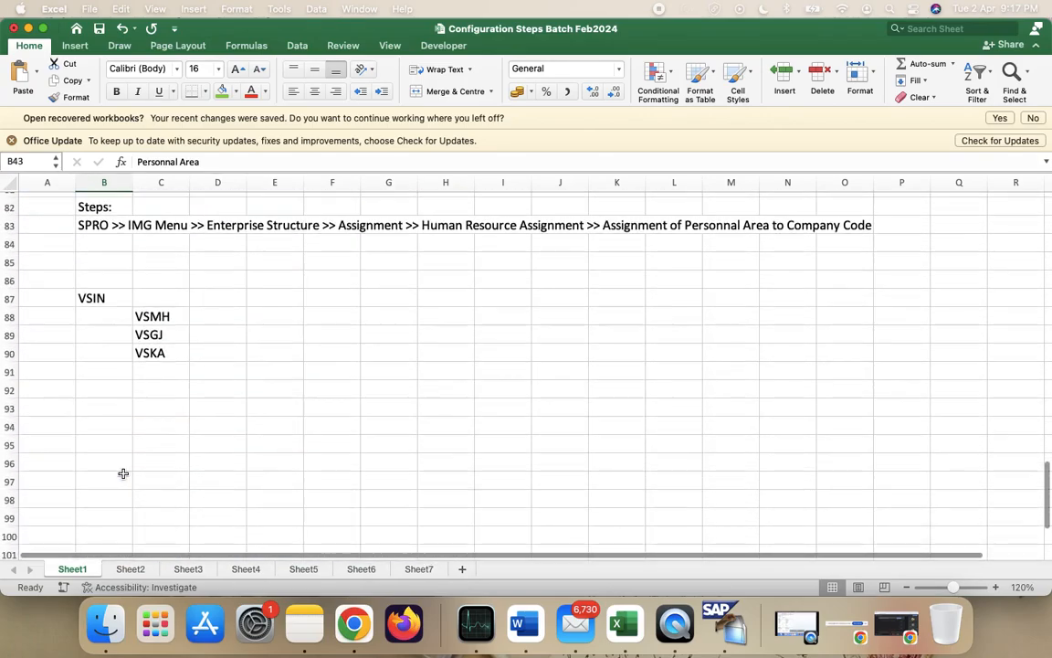
{"action": "scroll", "coordinate": [123, 473], "scroll_direction": "up", "scroll_amount": 20}
{"action": "scroll", "coordinate": [122, 473], "scroll_direction": "up", "scroll_amount": 5}
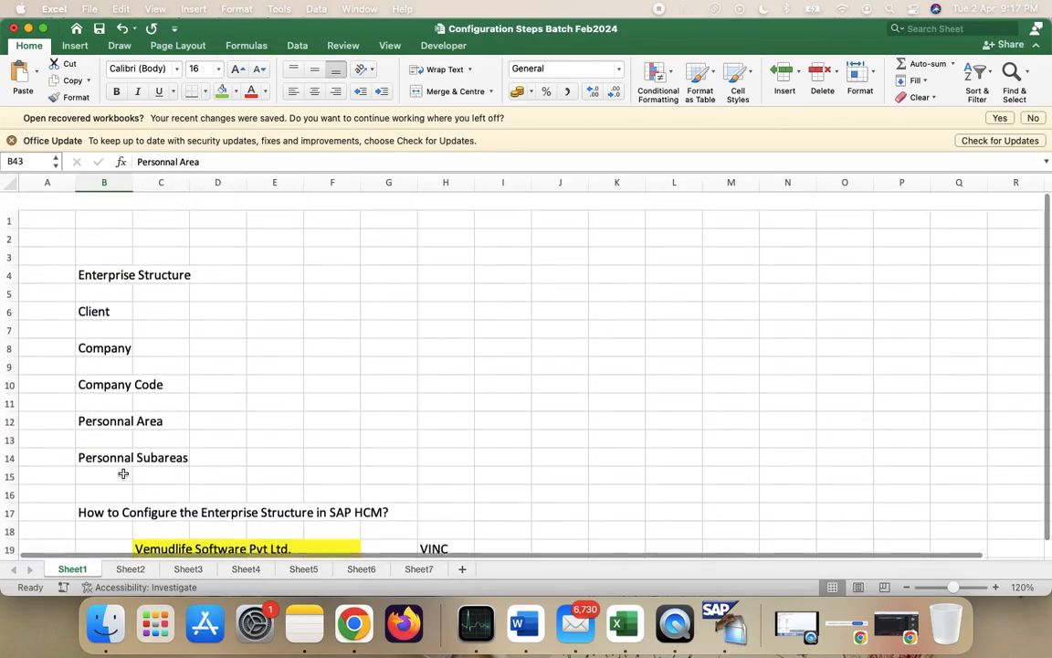
- Return to Sheet2 and scroll through its configuration notes
{"action": "left_click", "coordinate": [130, 568]}
{"action": "scroll", "coordinate": [229, 420], "scroll_direction": "up", "scroll_amount": 2}
{"action": "scroll", "coordinate": [229, 420], "scroll_direction": "up", "scroll_amount": 8}
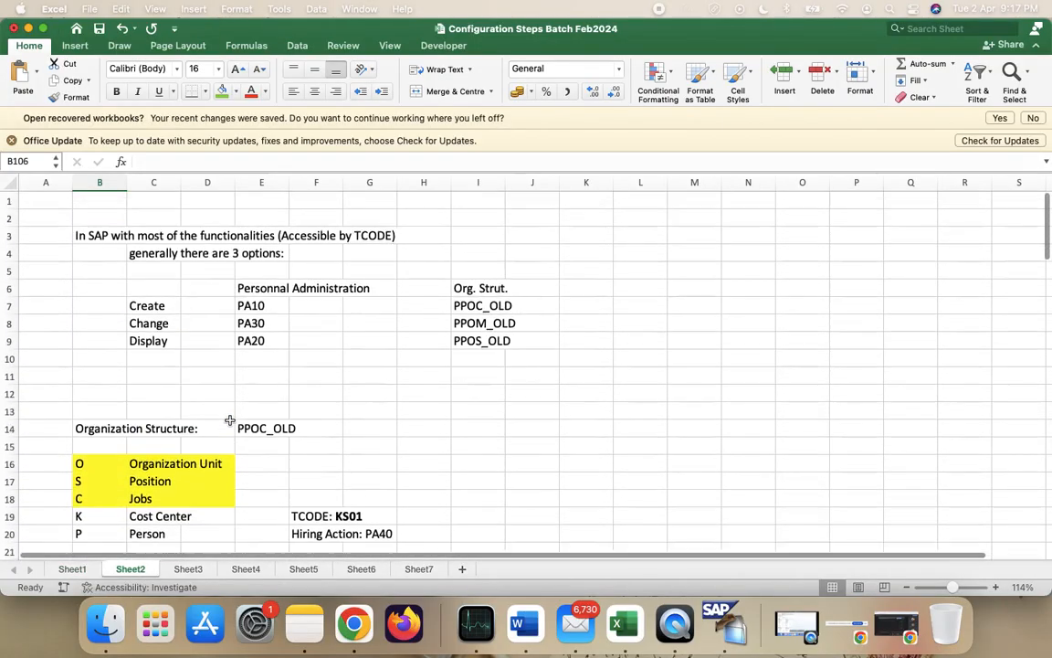
{"action": "scroll", "coordinate": [230, 420], "scroll_direction": "down", "scroll_amount": 20}
{"action": "scroll", "coordinate": [229, 420], "scroll_direction": "down", "scroll_amount": 7}
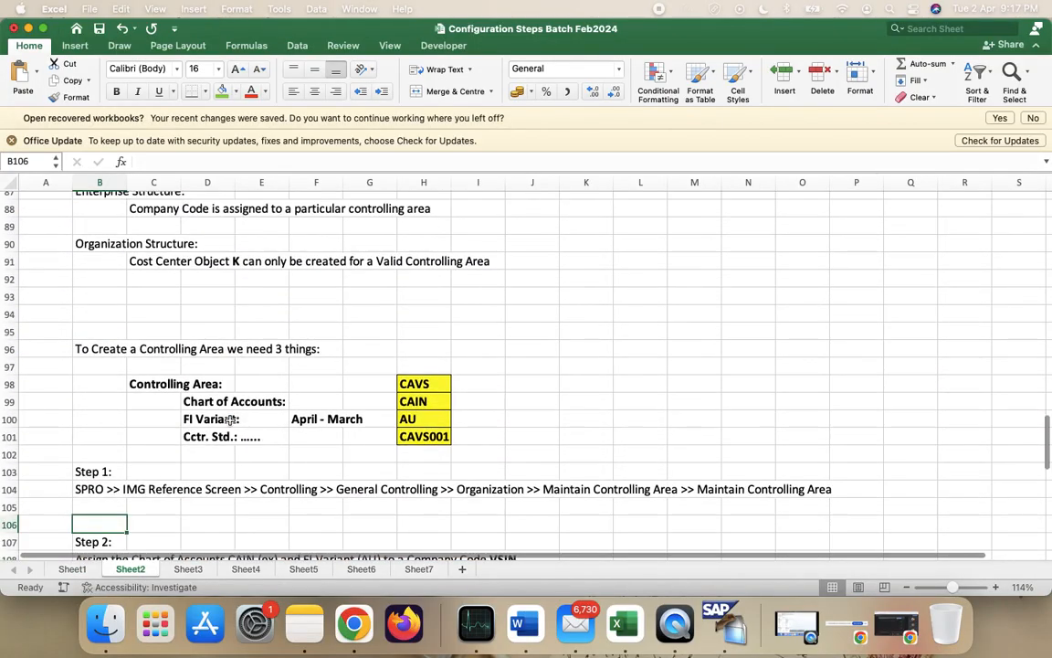
{"action": "scroll", "coordinate": [229, 420], "scroll_direction": "down", "scroll_amount": 5}
{"action": "scroll", "coordinate": [230, 420], "scroll_direction": "down", "scroll_amount": 8}
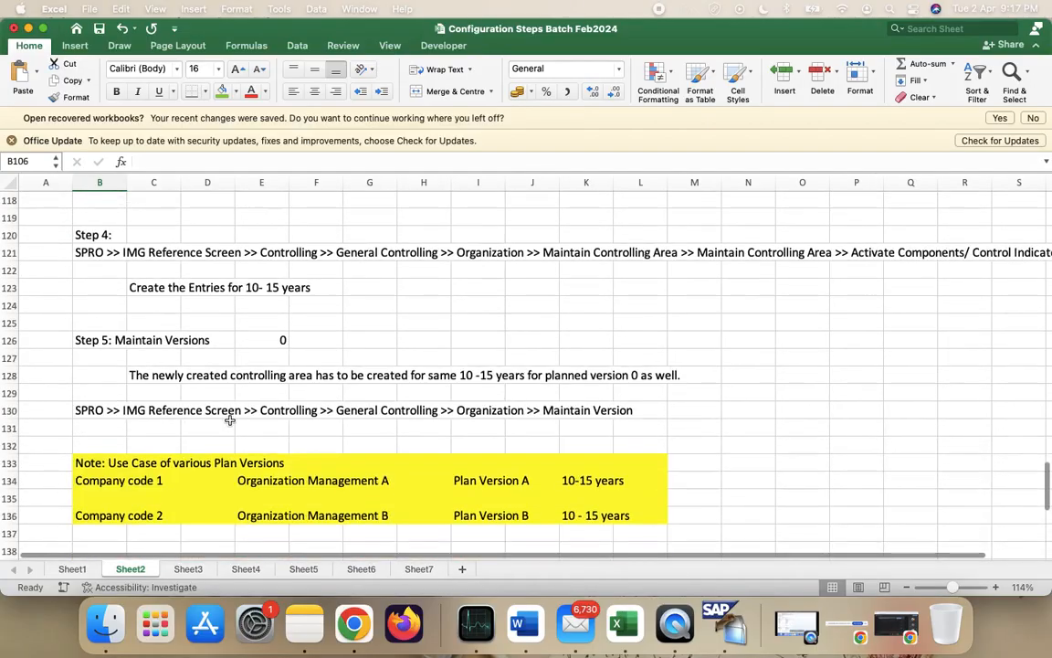
{"action": "scroll", "coordinate": [229, 420], "scroll_direction": "down", "scroll_amount": 7}
{"action": "scroll", "coordinate": [229, 421], "scroll_direction": "up", "scroll_amount": 16}
{"action": "scroll", "coordinate": [229, 420], "scroll_direction": "down", "scroll_amount": 1}
{"action": "scroll", "coordinate": [230, 420], "scroll_direction": "up", "scroll_amount": 16}
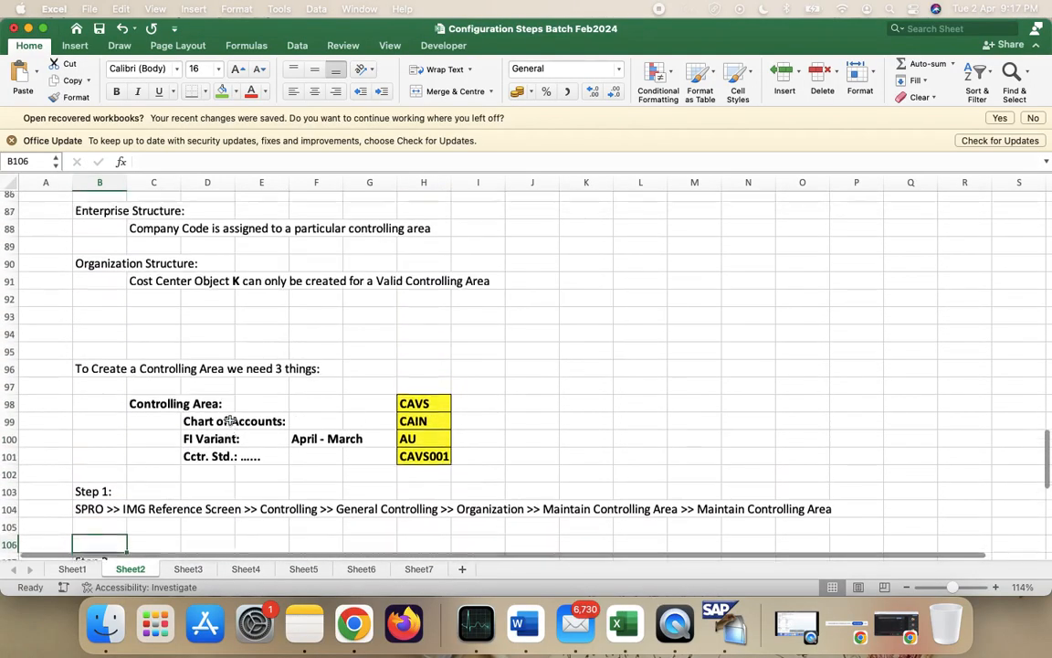
{"action": "scroll", "coordinate": [229, 420], "scroll_direction": "down", "scroll_amount": 5}
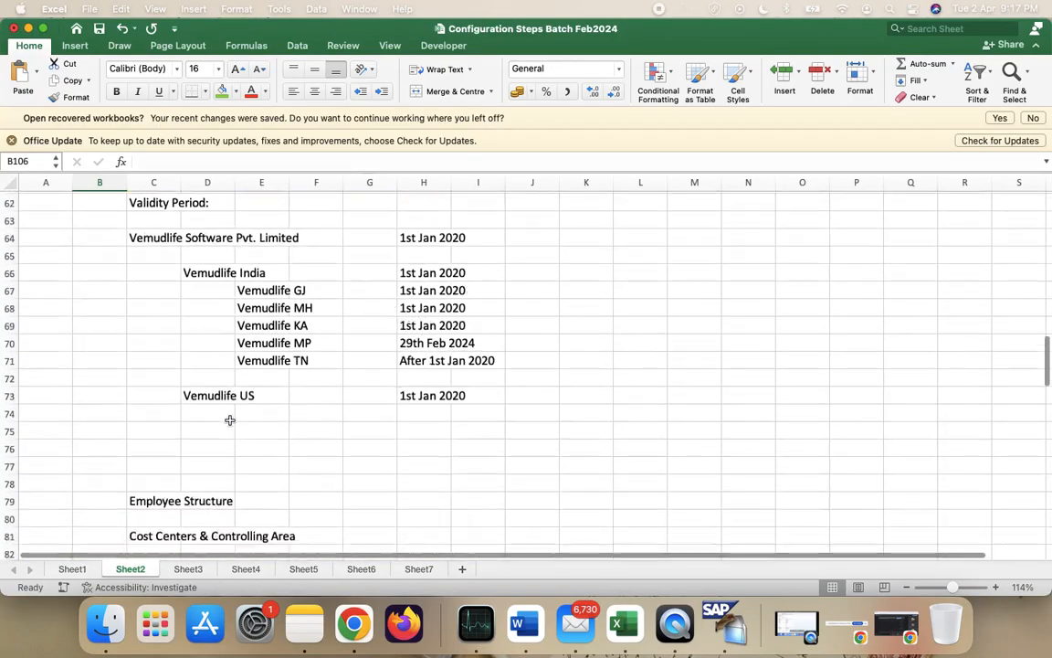
{"action": "scroll", "coordinate": [229, 422], "scroll_direction": "up", "scroll_amount": 2}
- On Sheet3, review employee group codes E (permanent), F (contract) and G (trainee)
{"action": "left_click", "coordinate": [188, 569]}
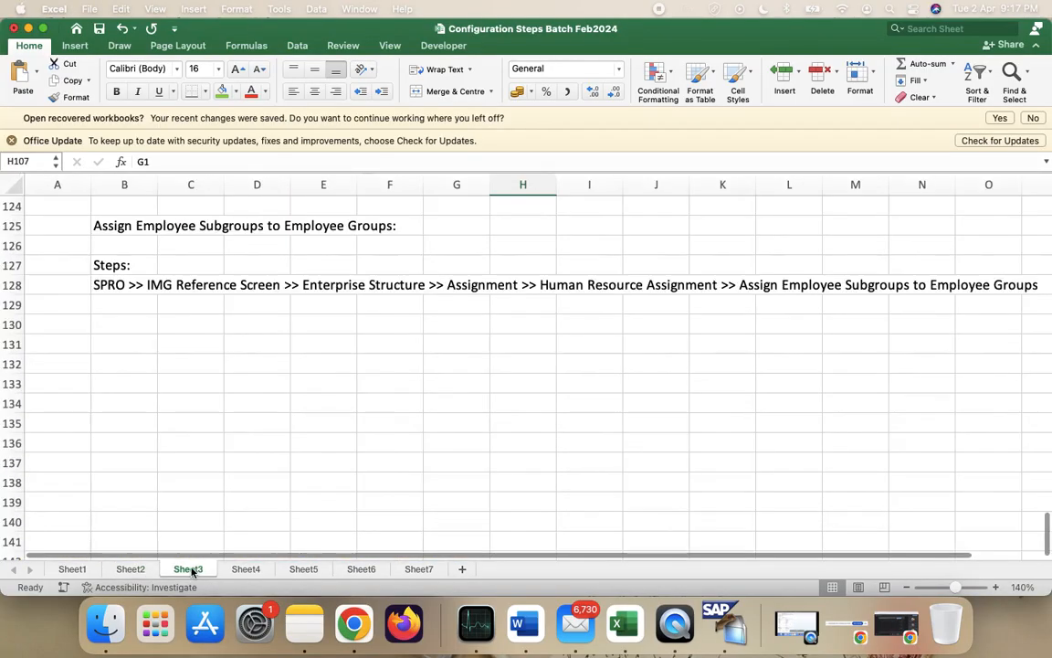
{"action": "scroll", "coordinate": [220, 435], "scroll_direction": "up", "scroll_amount": 10}
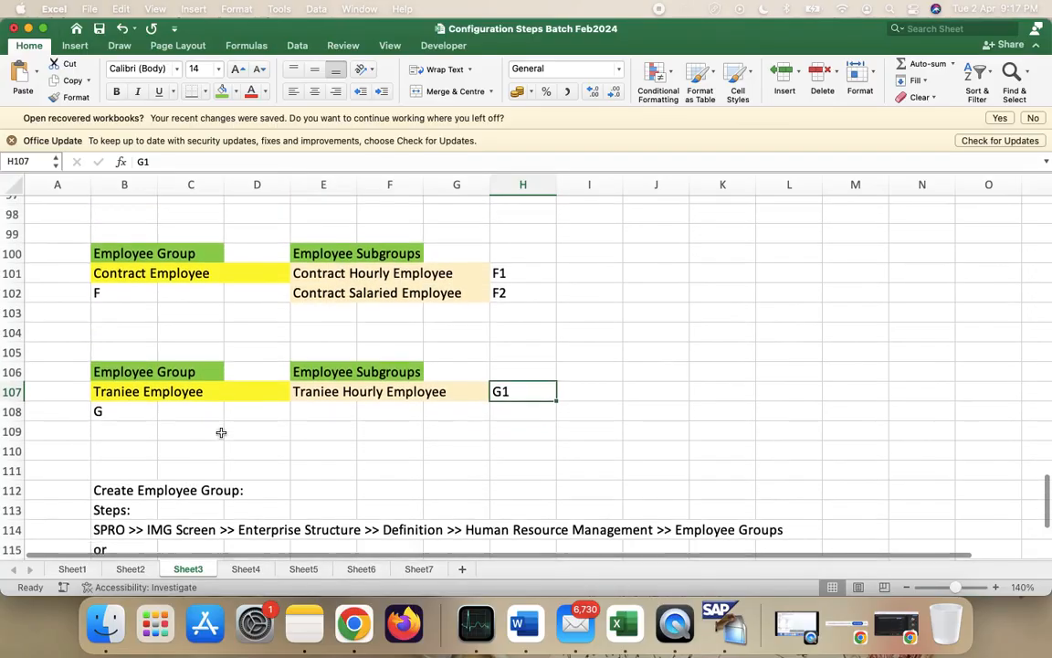
{"action": "scroll", "coordinate": [145, 477], "scroll_direction": "up", "scroll_amount": 3}
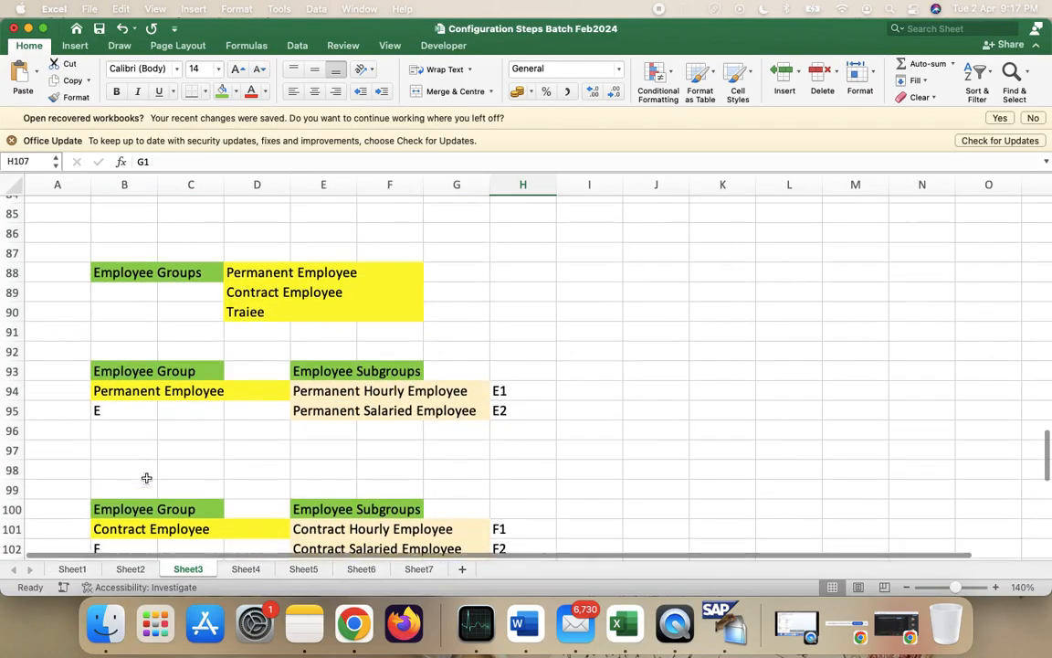
{"action": "scroll", "coordinate": [146, 477], "scroll_direction": "down", "scroll_amount": 1}
{"action": "scroll", "coordinate": [147, 477], "scroll_direction": "up", "scroll_amount": 1}
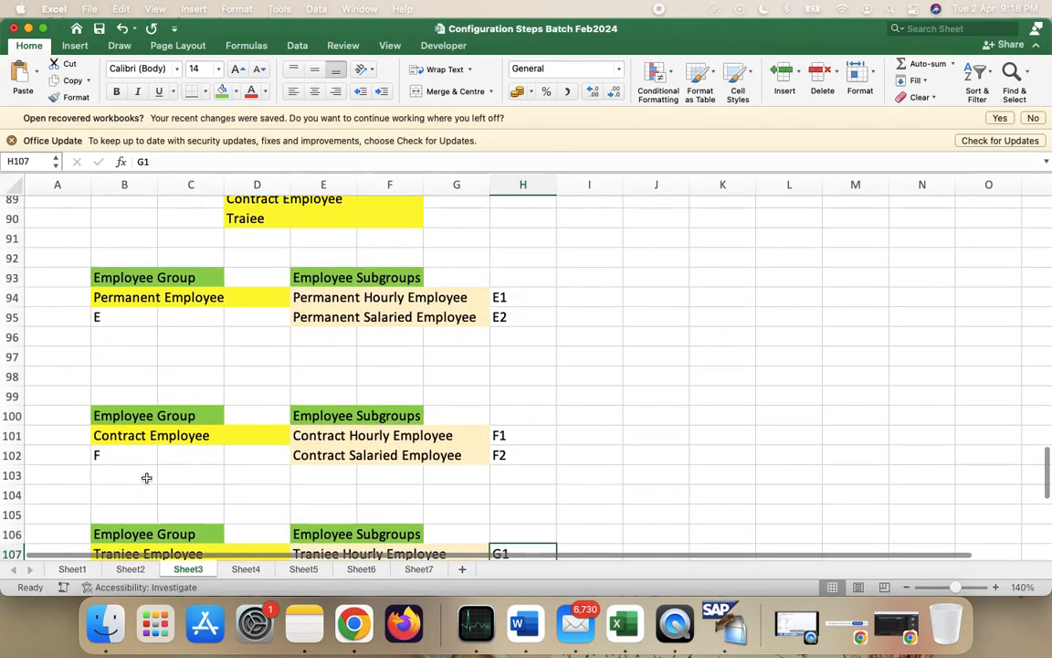
{"action": "left_click", "coordinate": [135, 310]}
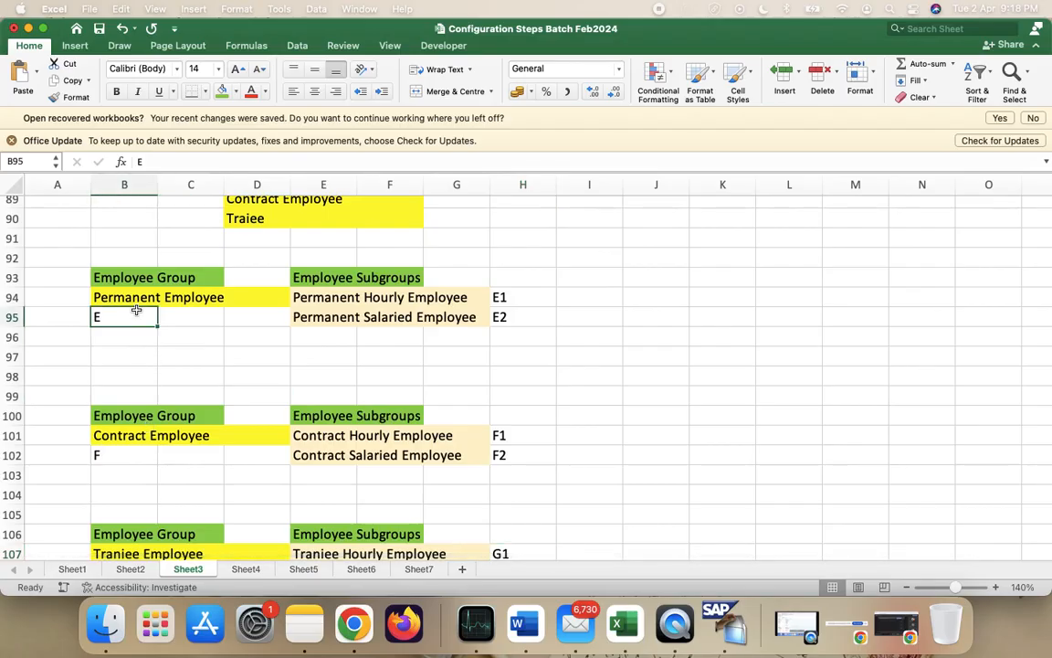
{"action": "scroll", "coordinate": [135, 311], "scroll_direction": "down", "scroll_amount": 3}
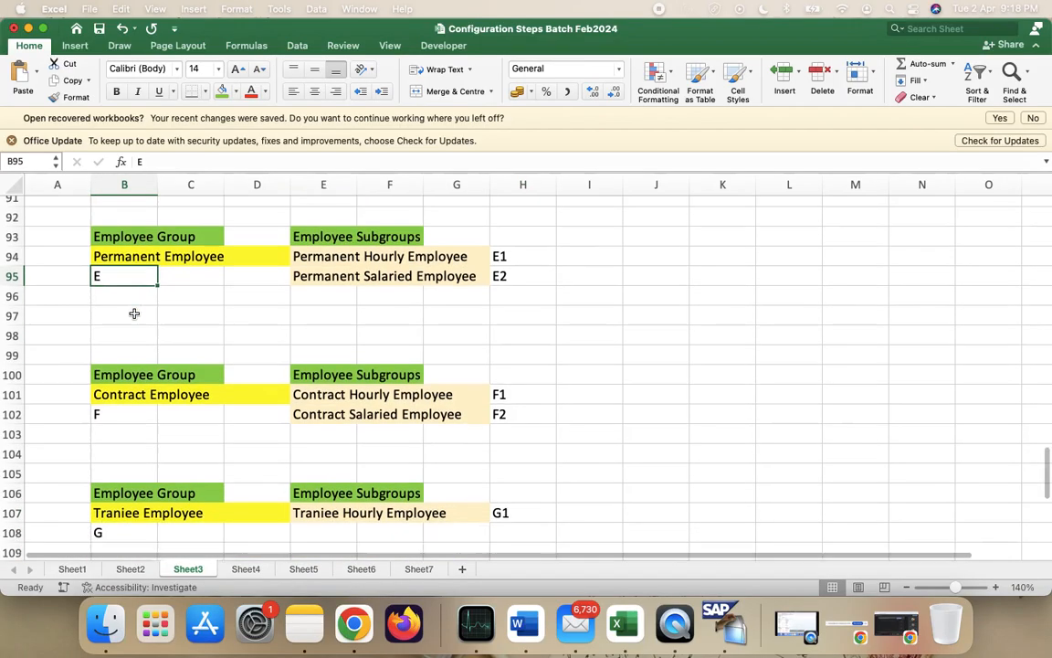
{"action": "left_click", "coordinate": [135, 363]}
{"action": "left_click", "coordinate": [126, 385]}
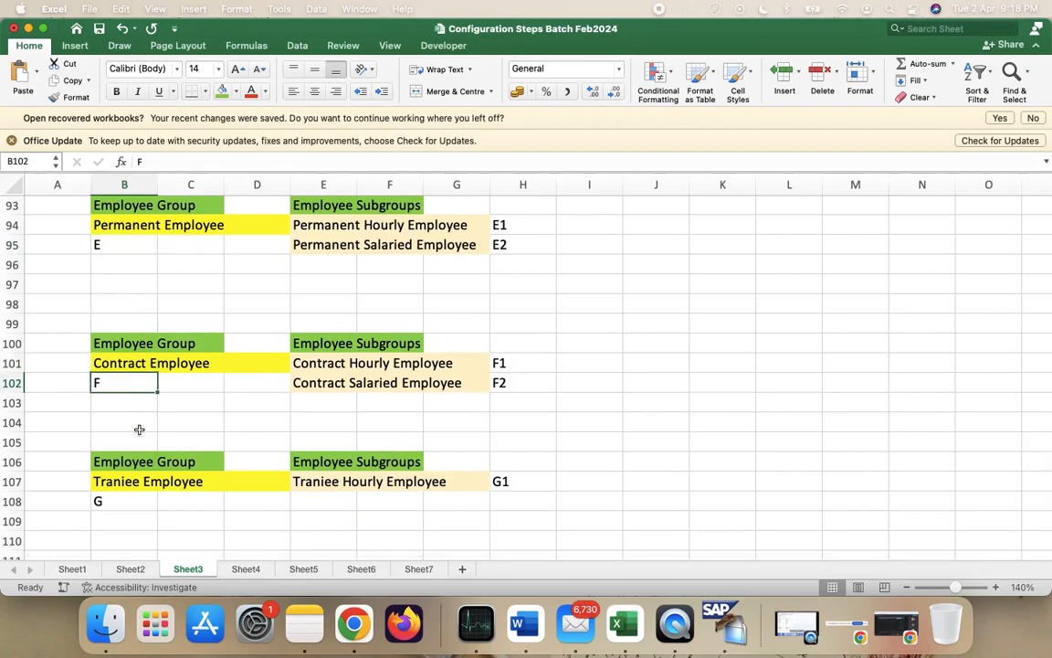
{"action": "left_click", "coordinate": [145, 482]}
{"action": "left_click", "coordinate": [146, 500]}
{"action": "scroll", "coordinate": [145, 493], "scroll_direction": "up", "scroll_amount": 2}
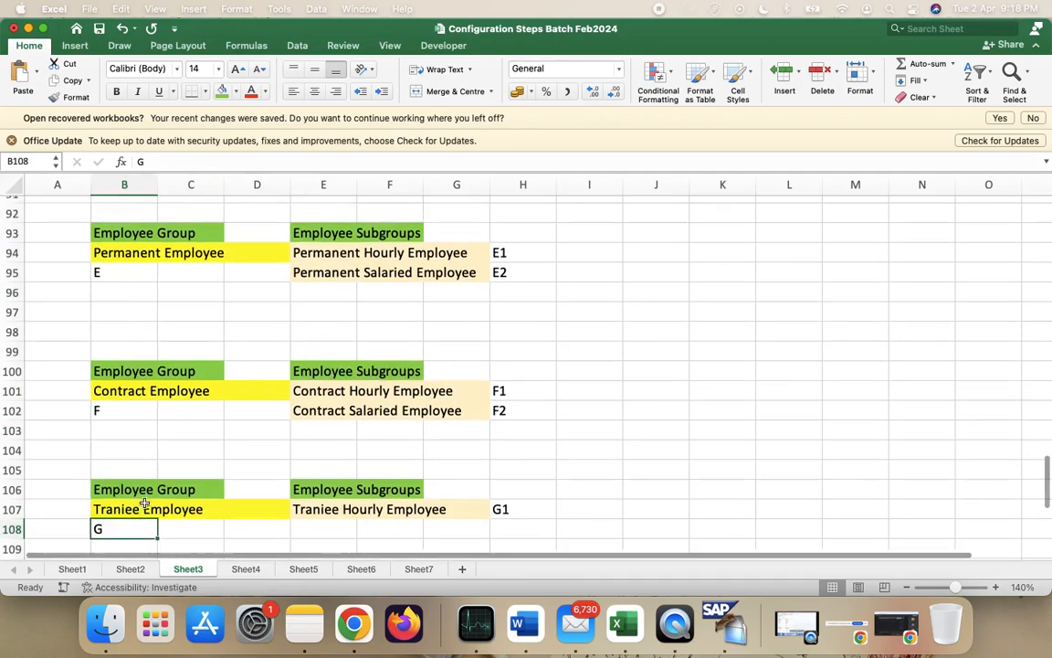
- Check the permanent, contract and trainee subgroup names in column E, then return to SAP
{"action": "left_click", "coordinate": [338, 260]}
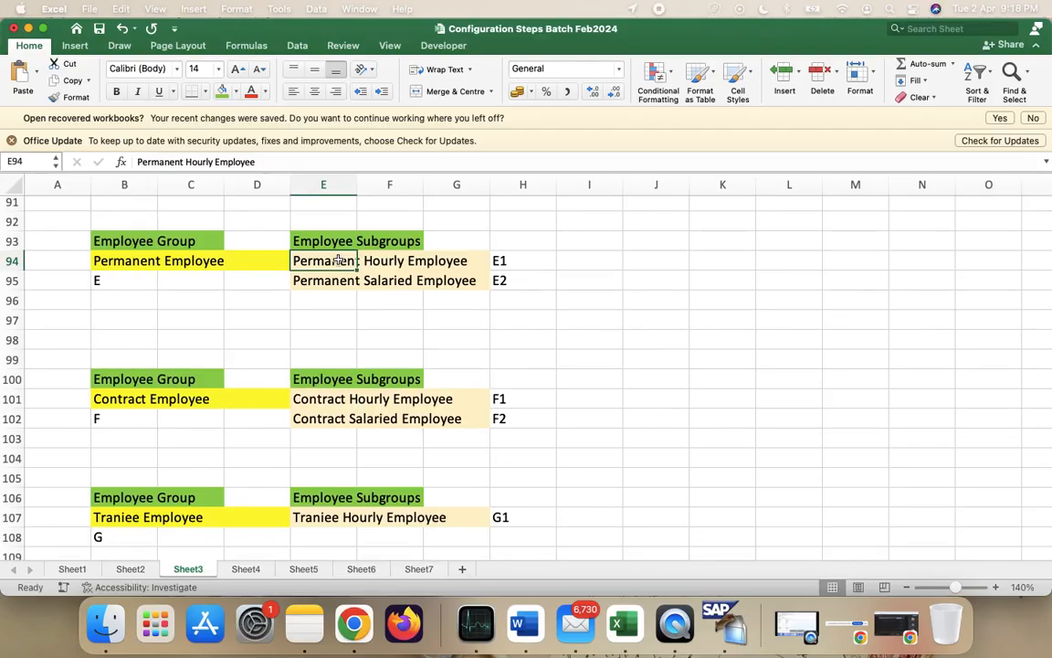
{"action": "key", "text": "Down"}
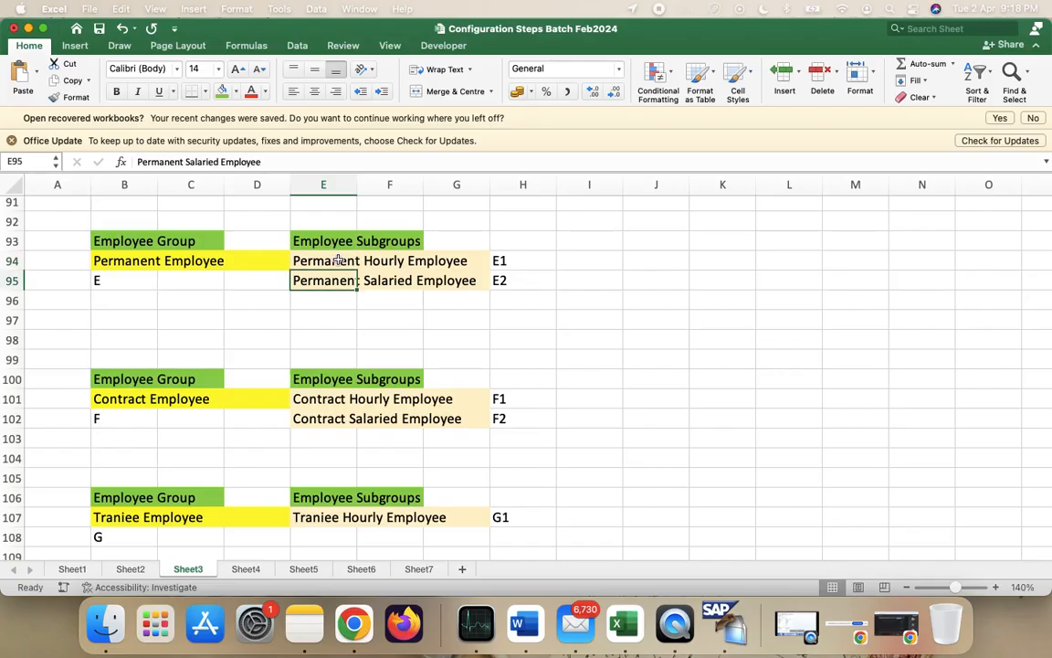
{"action": "left_click", "coordinate": [326, 399]}
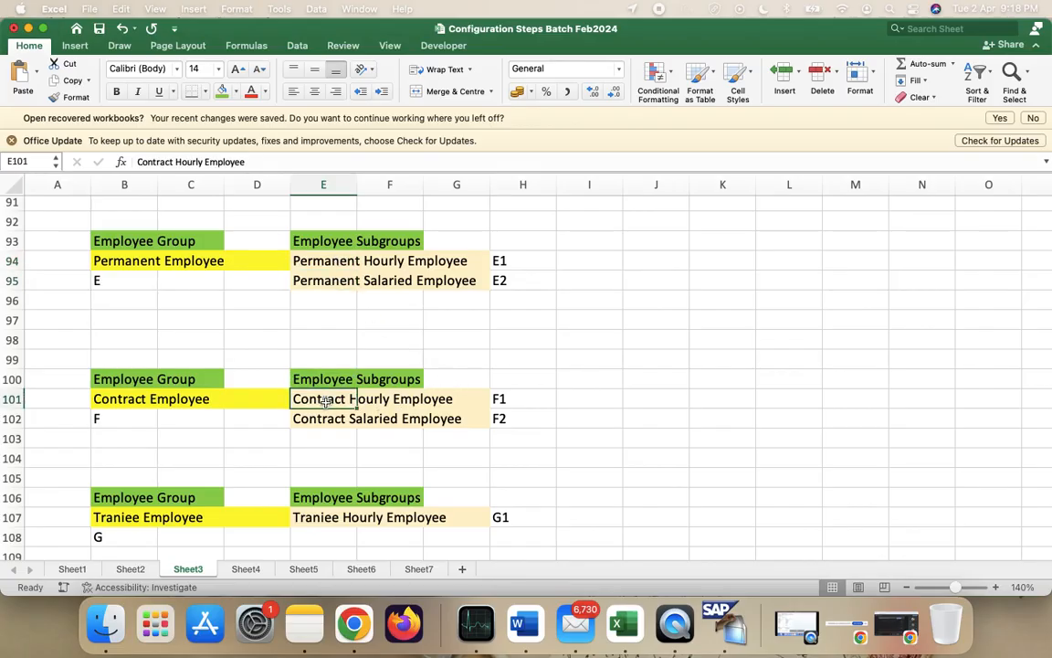
{"action": "key", "text": "Down"}
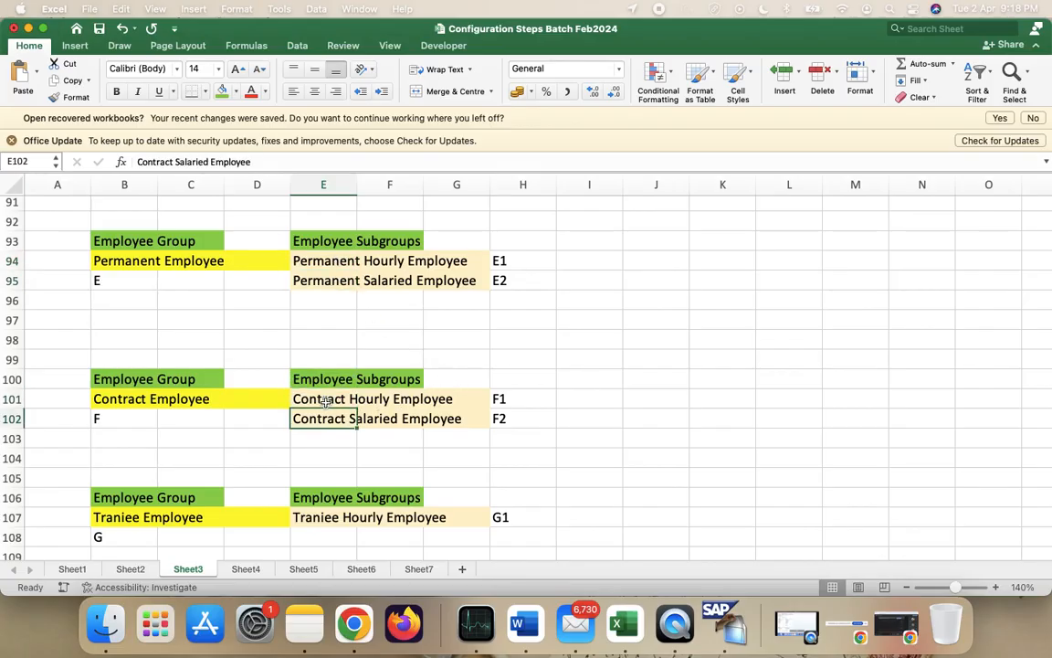
{"action": "scroll", "coordinate": [326, 402], "scroll_direction": "down", "scroll_amount": 4}
{"action": "left_click", "coordinate": [328, 422]}
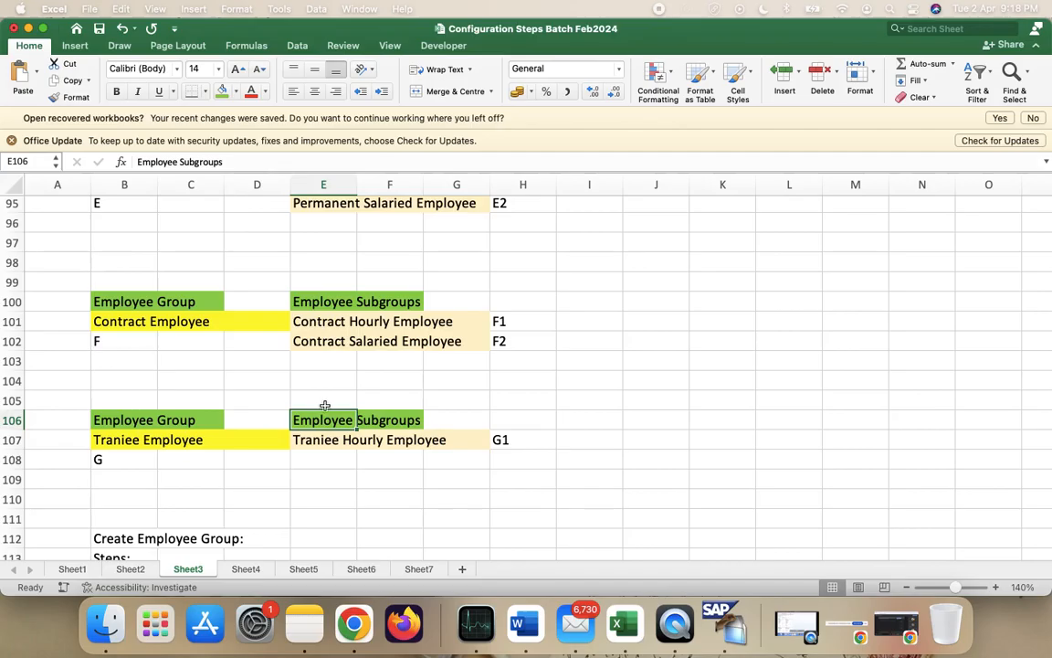
{"action": "left_click", "coordinate": [317, 441]}
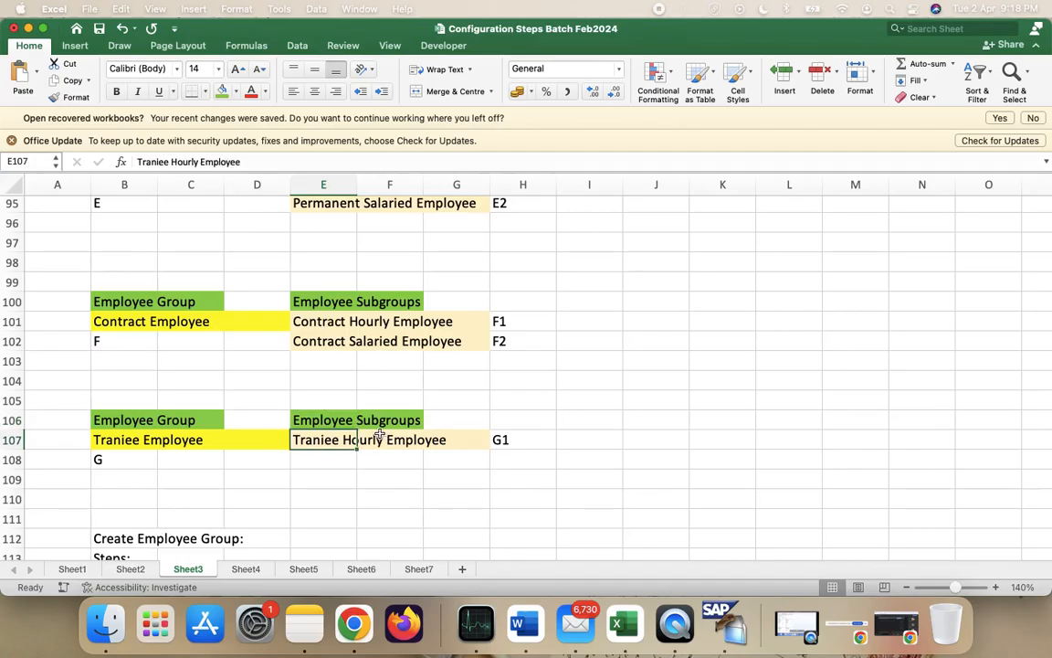
{"action": "scroll", "coordinate": [427, 354], "scroll_direction": "up", "scroll_amount": 3}
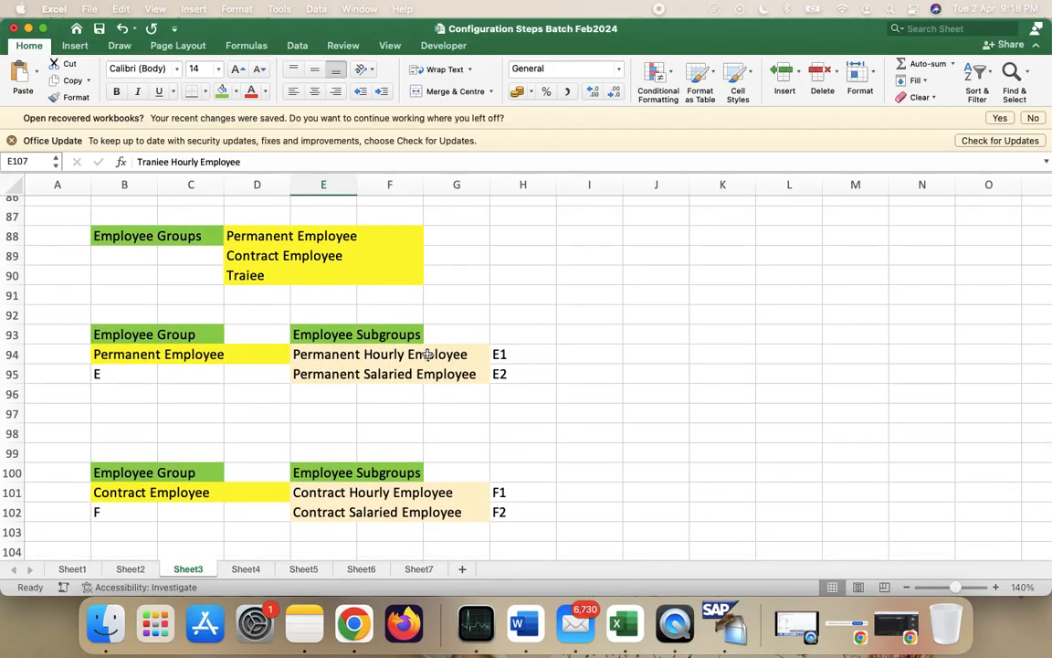
{"action": "key", "text": "ctrl+Right"}
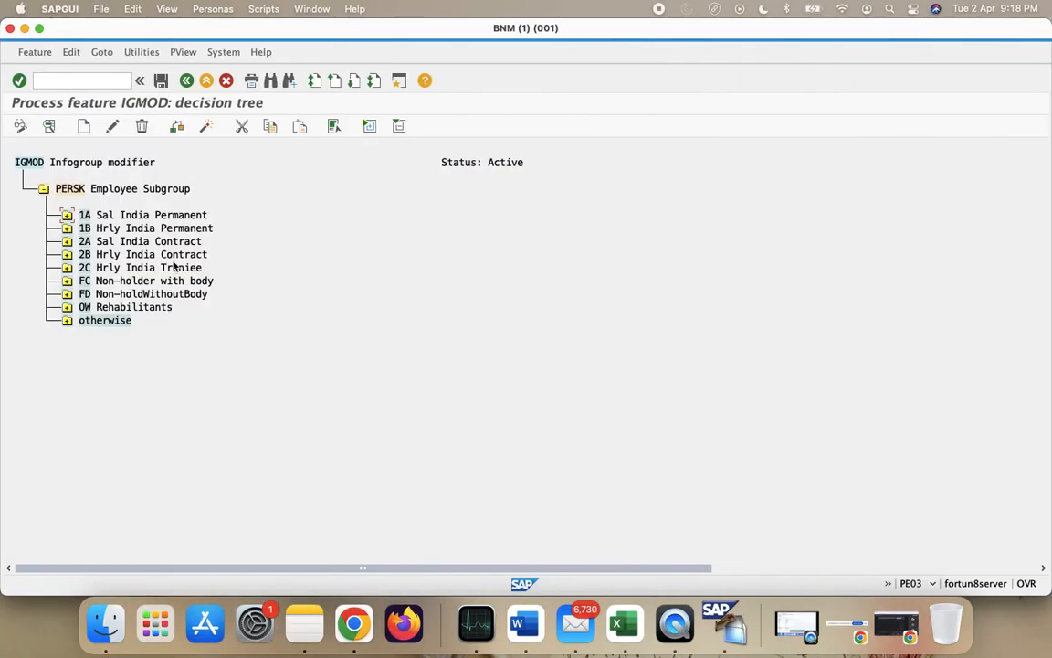
- Delete the PERSK node and its subtree from the IGMOD tree, confirming Yes
{"action": "left_click", "coordinate": [79, 188]}
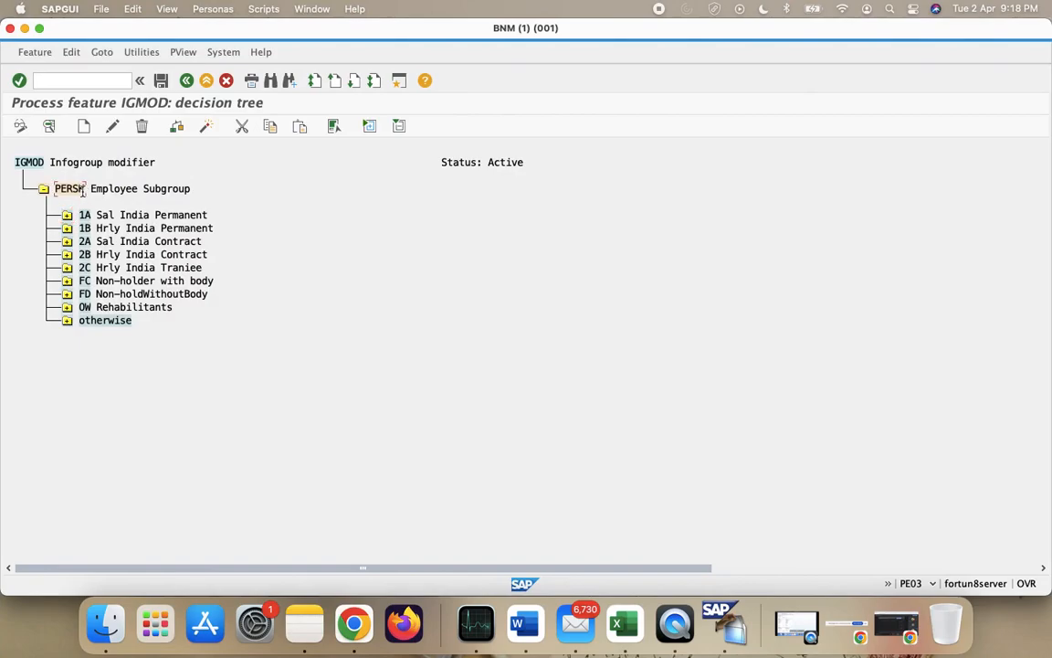
{"action": "left_click", "coordinate": [141, 128]}
{"action": "left_click", "coordinate": [237, 239]}
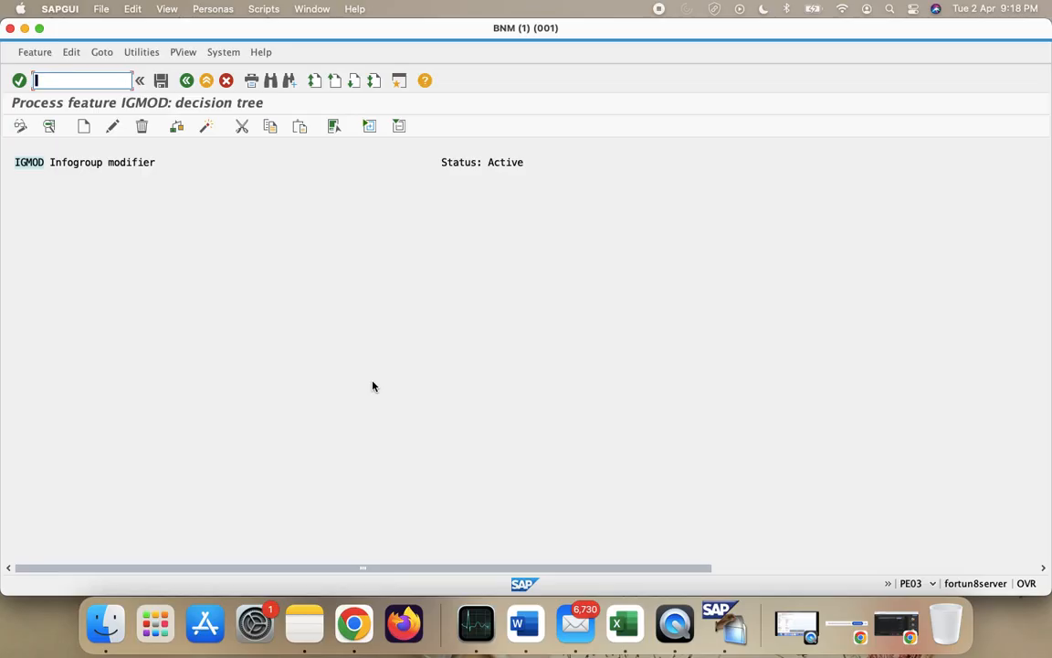
- Exit feature maintenance from the IGMOD root, answering Yes to leave
{"action": "left_click", "coordinate": [38, 164]}
{"action": "left_click", "coordinate": [192, 82]}
{"action": "left_click", "coordinate": [264, 240]}
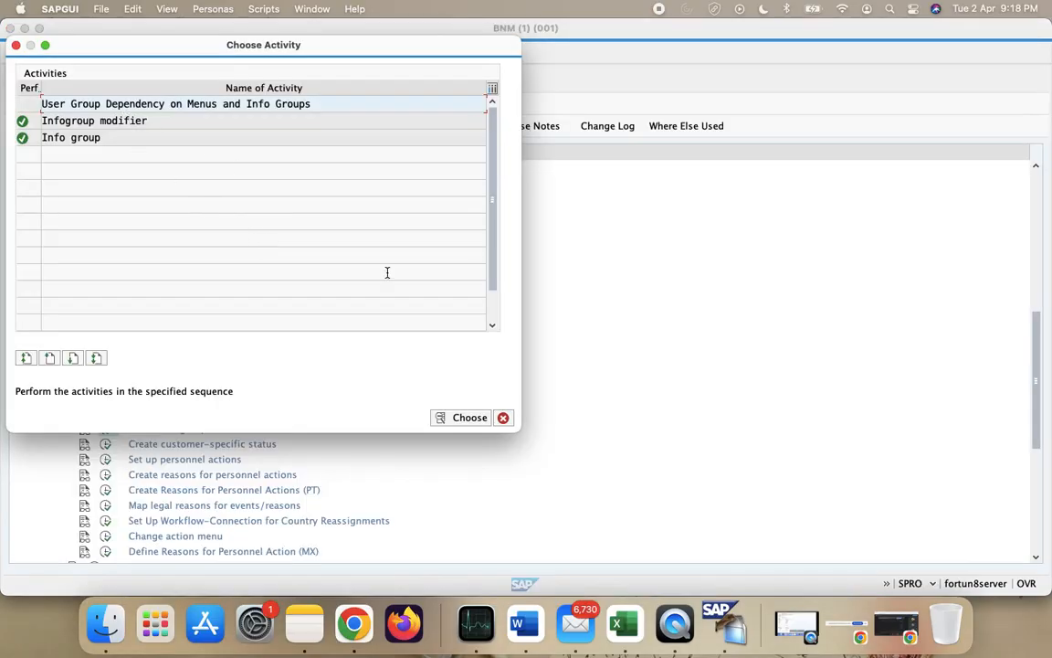
- Close Choose Activity, go to /npe03 and open feature IGMOD's decision tree for change
{"action": "left_click", "coordinate": [503, 417]}
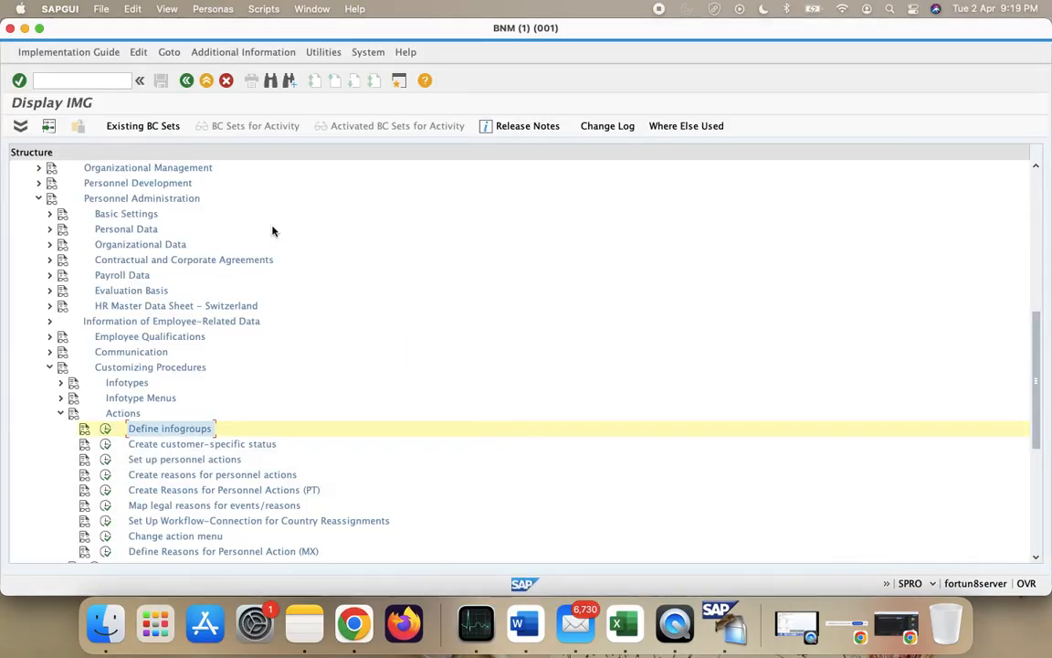
{"action": "left_click", "coordinate": [93, 77]}
{"action": "type", "text": "/"}
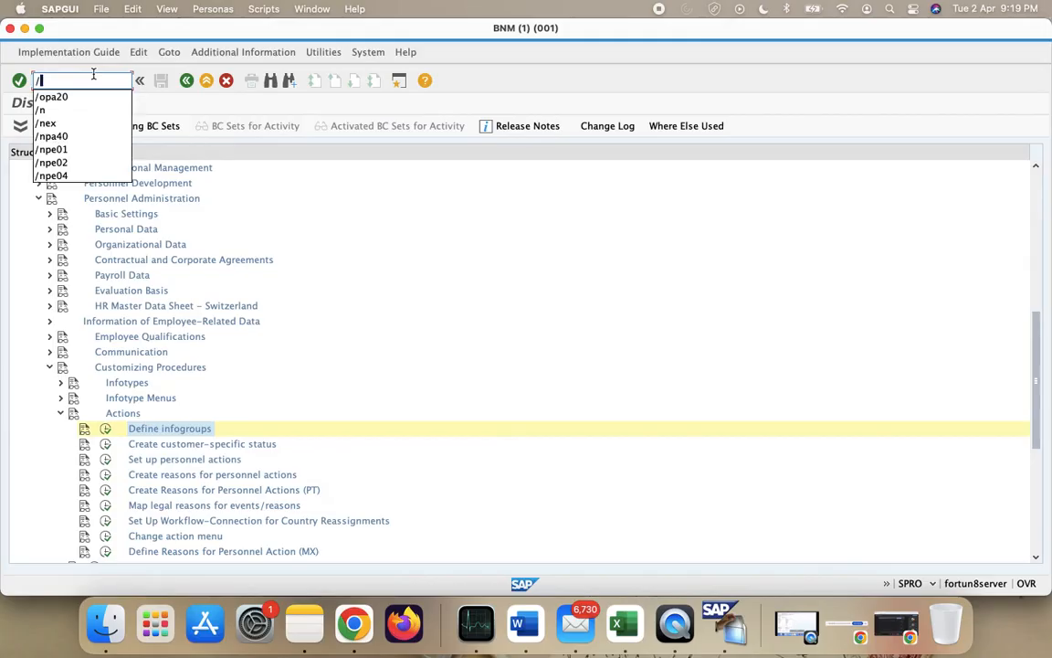
{"action": "type", "text": "op"}
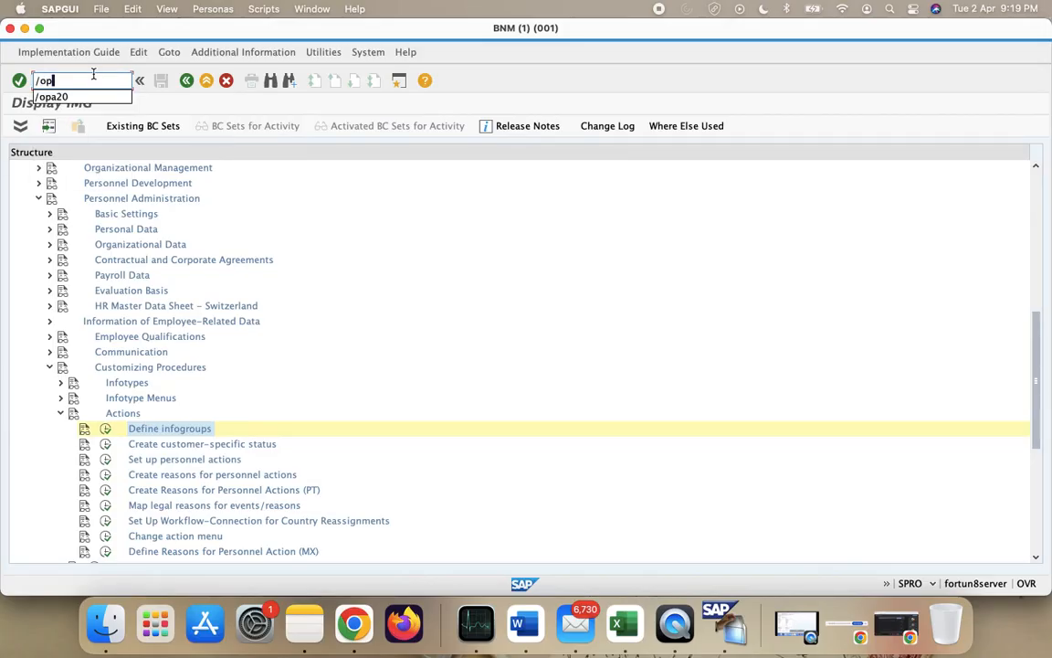
{"action": "type", "text": "a03"}
{"action": "key", "text": "Return"}
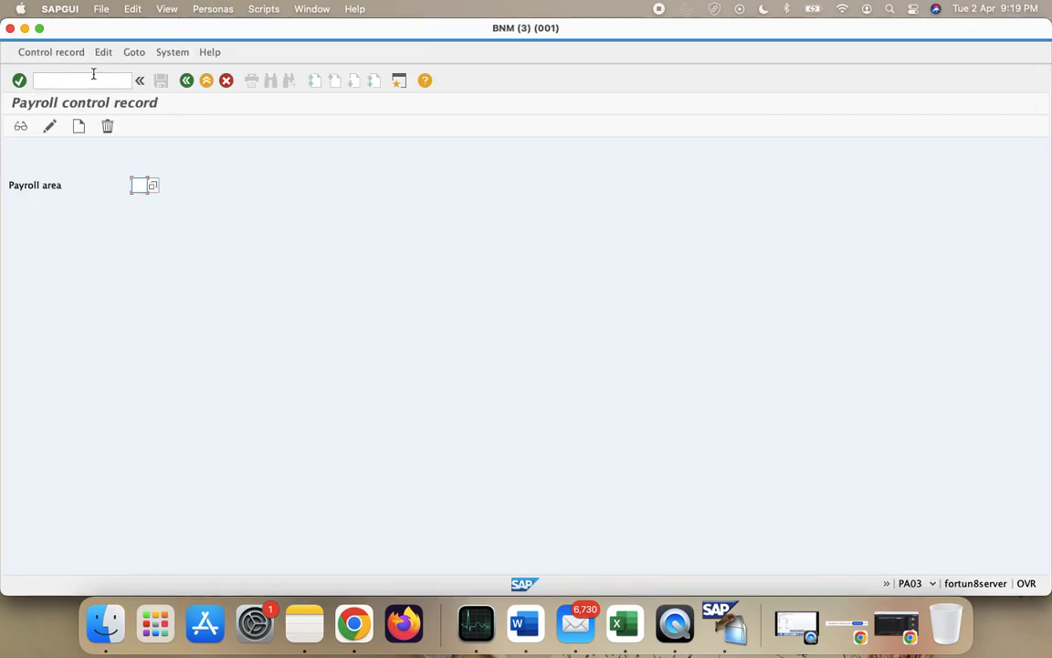
{"action": "left_click", "coordinate": [93, 74]}
{"action": "type", "text": "/n"}
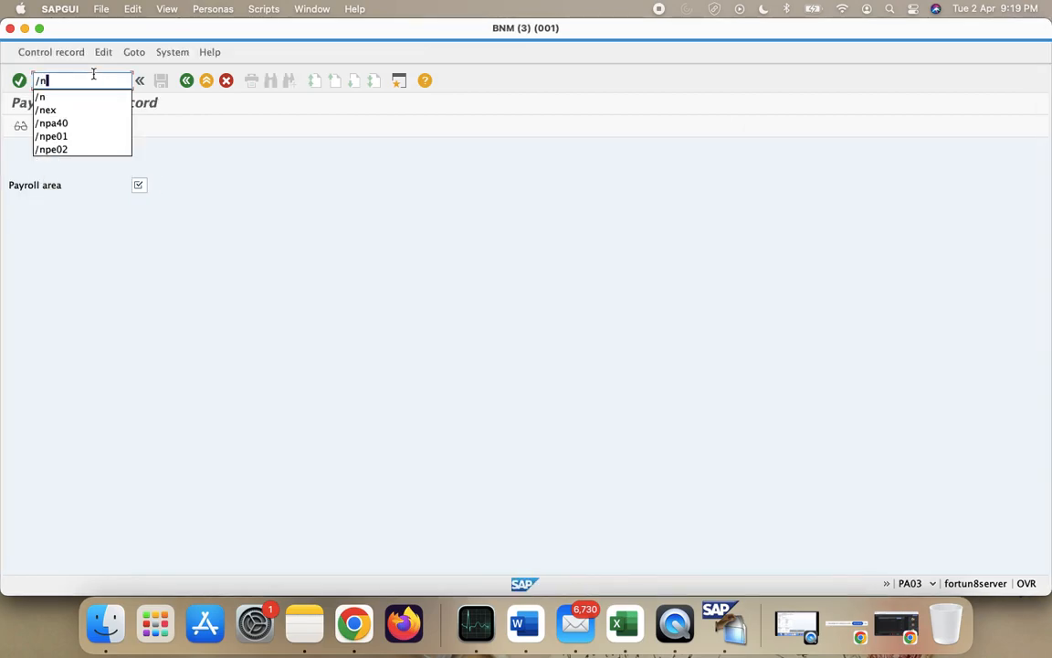
{"action": "type", "text": "pe03"}
{"action": "key", "text": "Return"}
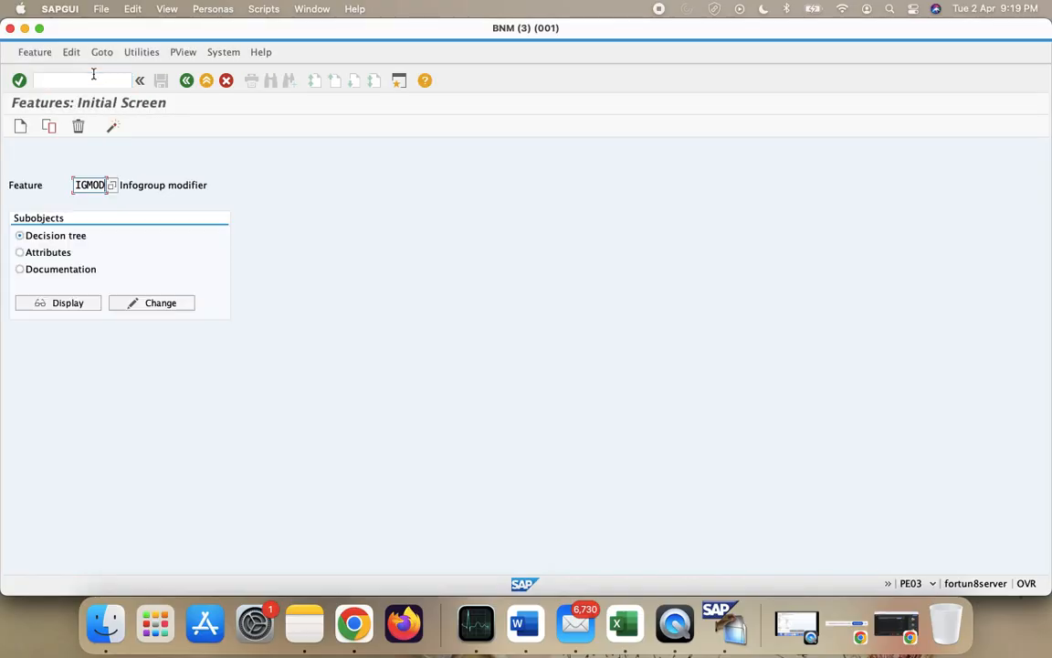
{"action": "key", "text": "BackSpace"}
{"action": "key", "text": "BackSpace"}
{"action": "key", "text": "BackSpace"}
{"action": "key", "text": "BackSpace"}
{"action": "key", "text": "BackSpace"}
{"action": "type", "text": "IGMOD"}
{"action": "left_click", "coordinate": [168, 311]}
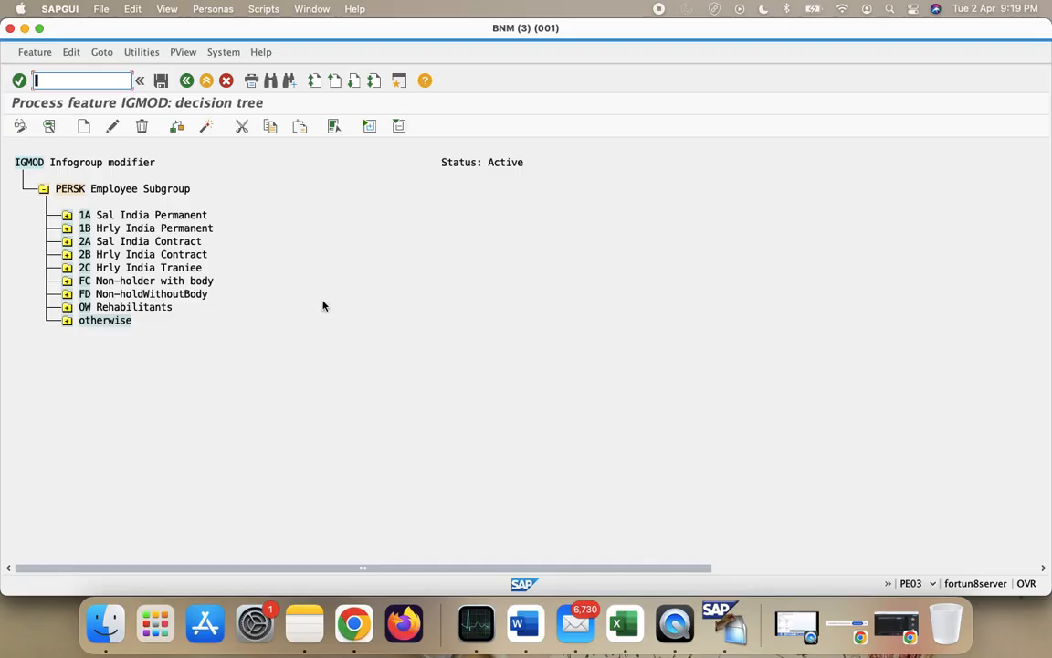
- Delete the PERSK node with its whole subtree, confirming Yes, and select the IGMOD root
{"action": "left_click", "coordinate": [68, 188]}
{"action": "left_click", "coordinate": [142, 128]}
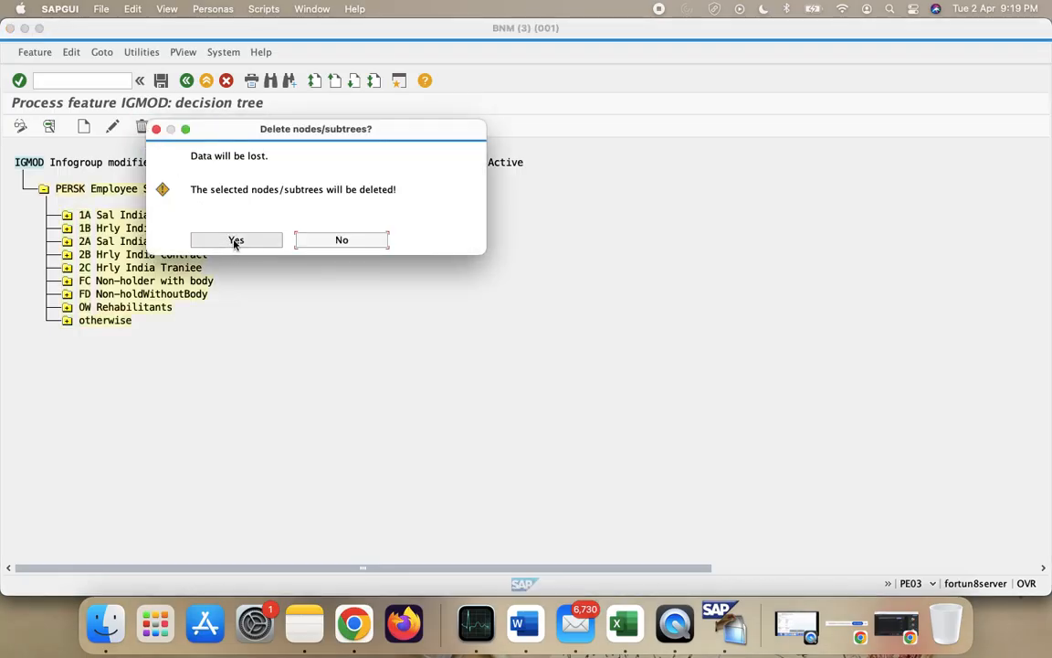
{"action": "left_click", "coordinate": [236, 241]}
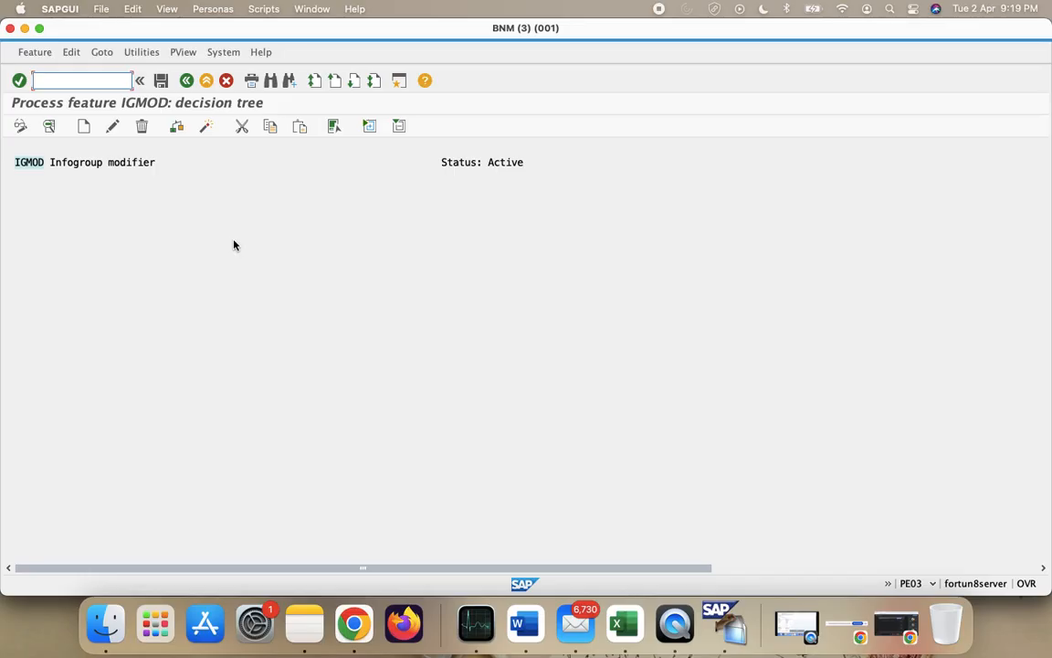
{"action": "left_click", "coordinate": [41, 164]}
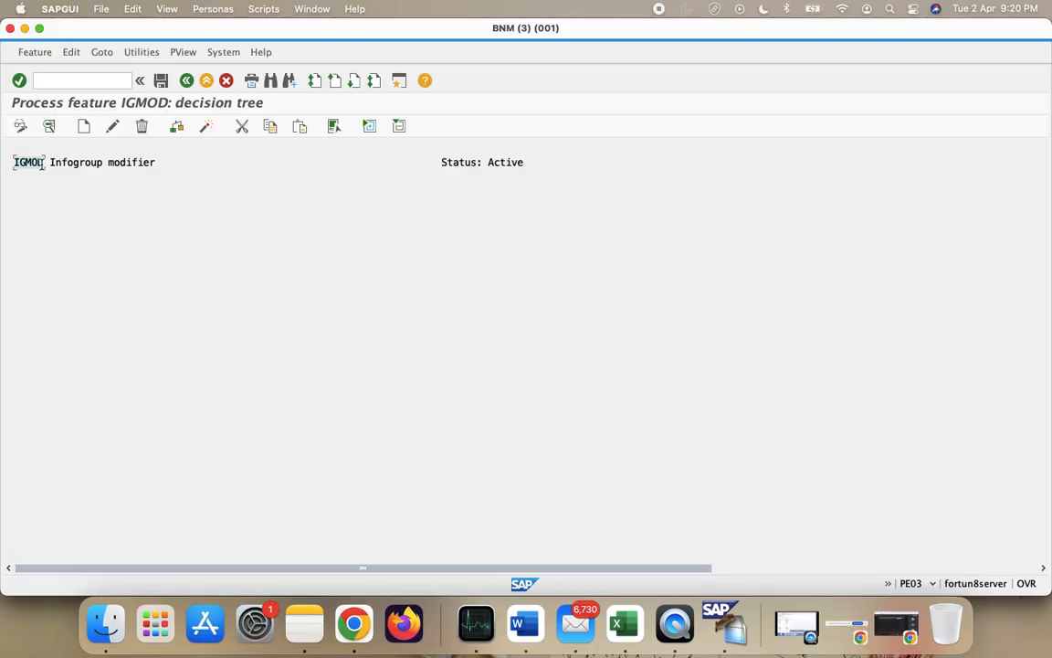
- Create a Field decision node under IGMOD using PERSK Employee Subgroup
{"action": "left_click", "coordinate": [83, 126]}
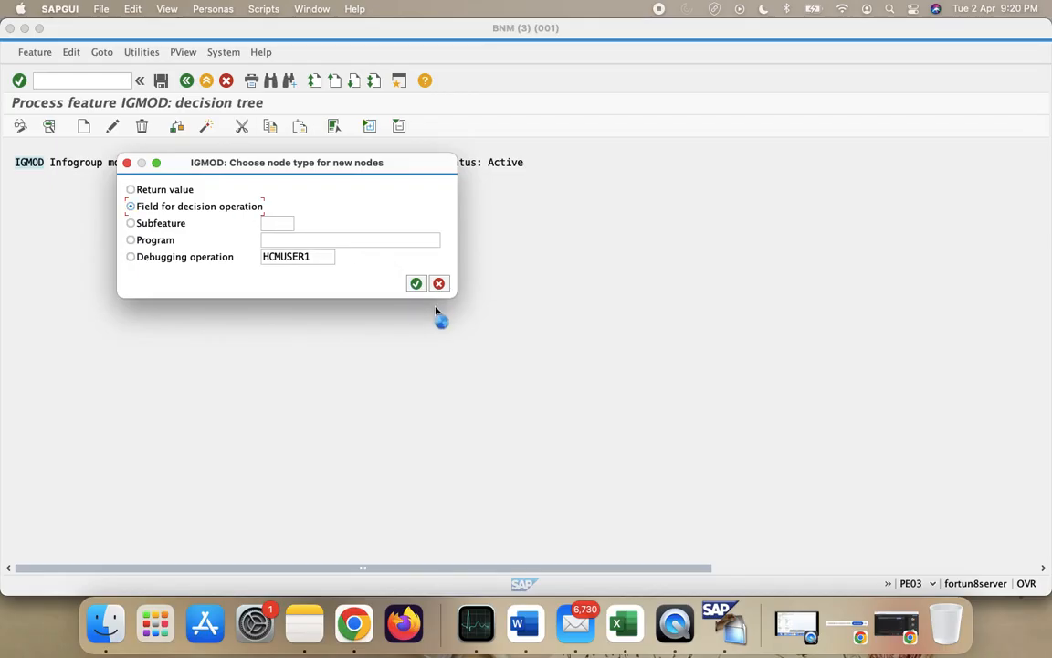
{"action": "left_click", "coordinate": [415, 283]}
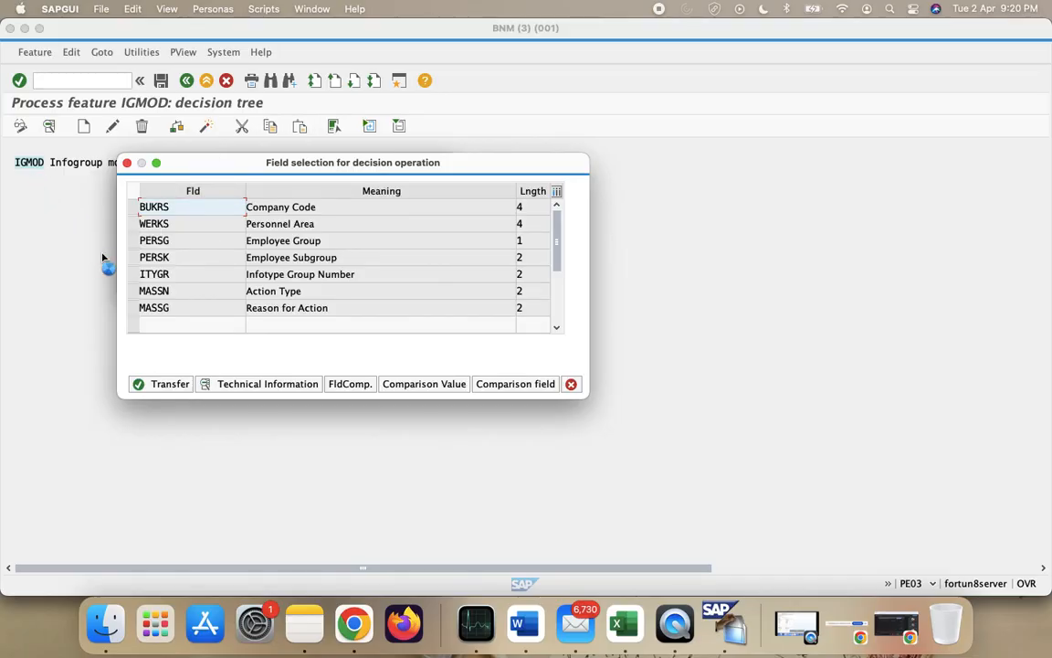
{"action": "left_click", "coordinate": [134, 257]}
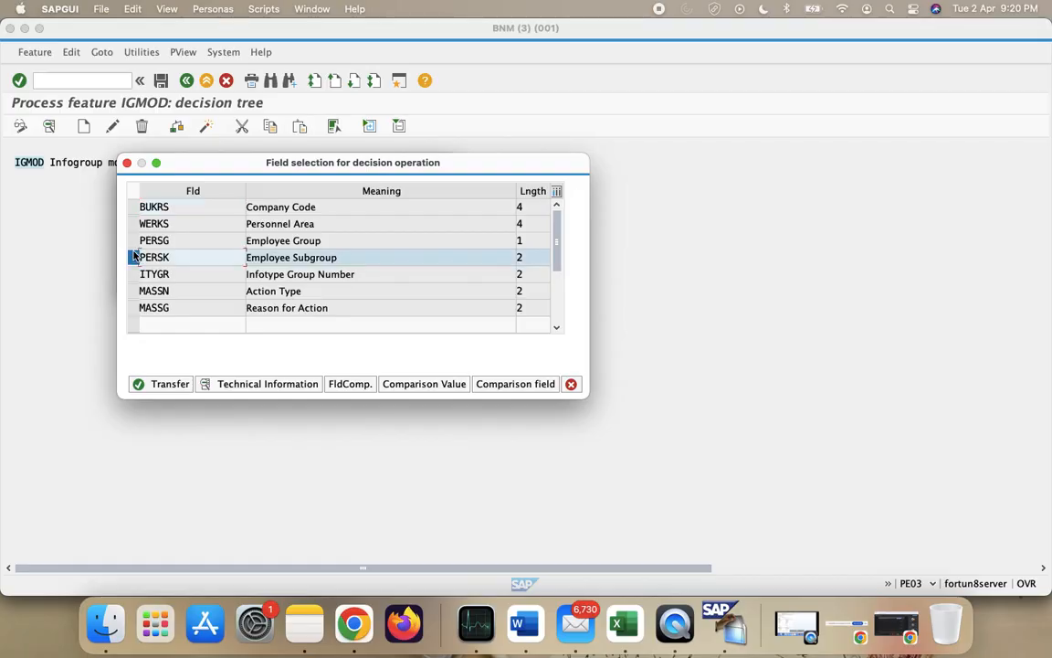
{"action": "left_click", "coordinate": [157, 386]}
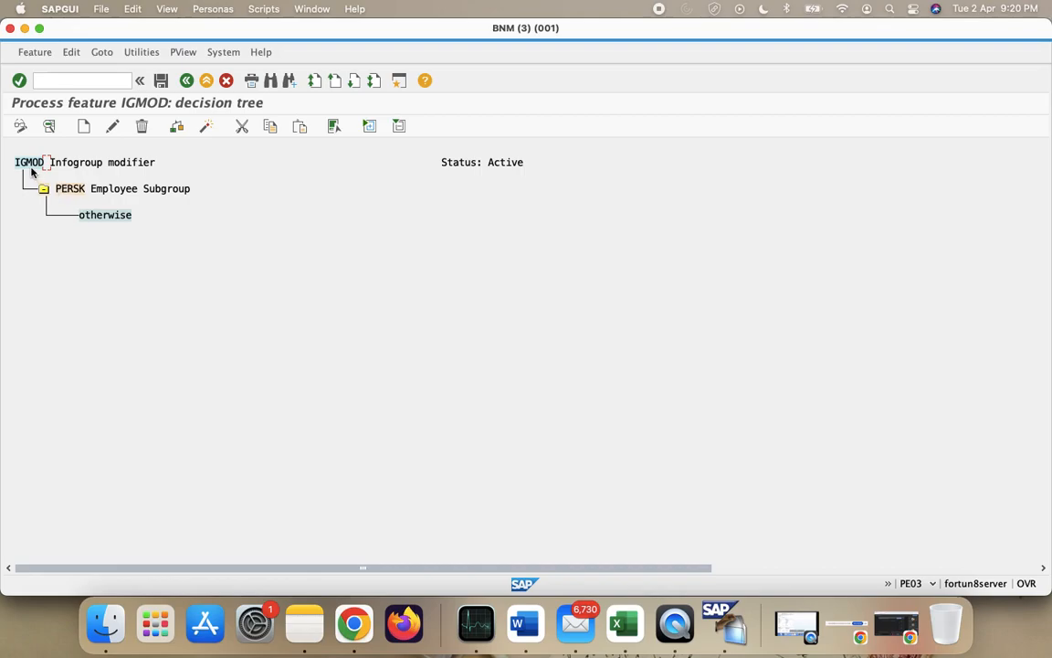
{"action": "left_click", "coordinate": [75, 191]}
- Open the Employee Subgroup value list under PERSK and check the E1 and E2 codes in Excel
{"action": "left_click", "coordinate": [86, 127]}
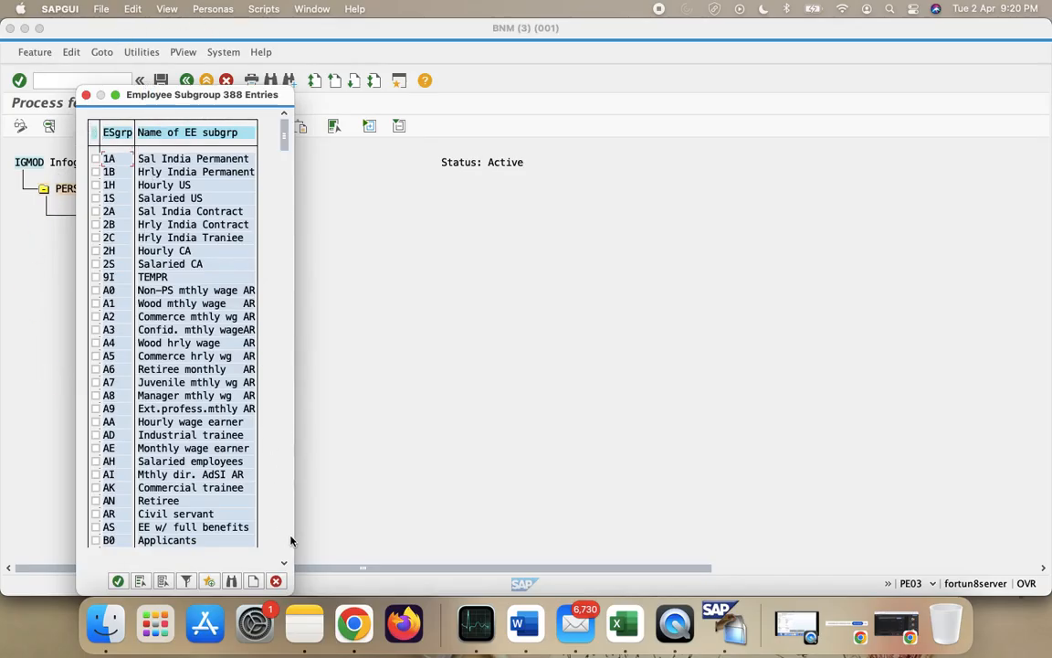
{"action": "scroll", "coordinate": [278, 446], "scroll_direction": "down", "scroll_amount": 20}
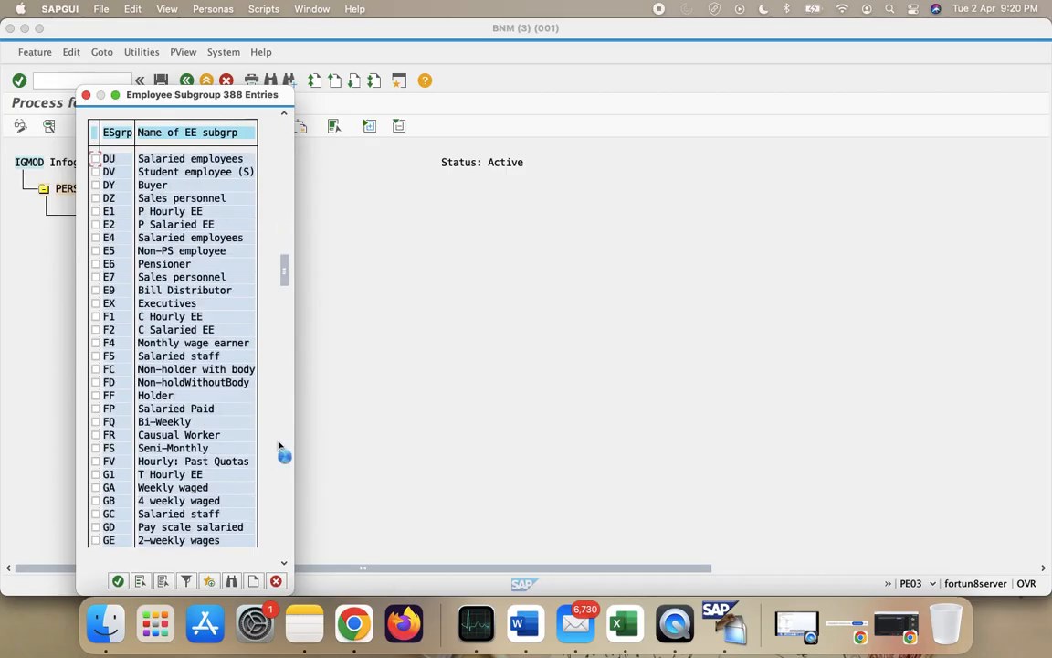
{"action": "scroll", "coordinate": [279, 446], "scroll_direction": "down", "scroll_amount": 15}
{"action": "key", "text": "ctrl+Left"}
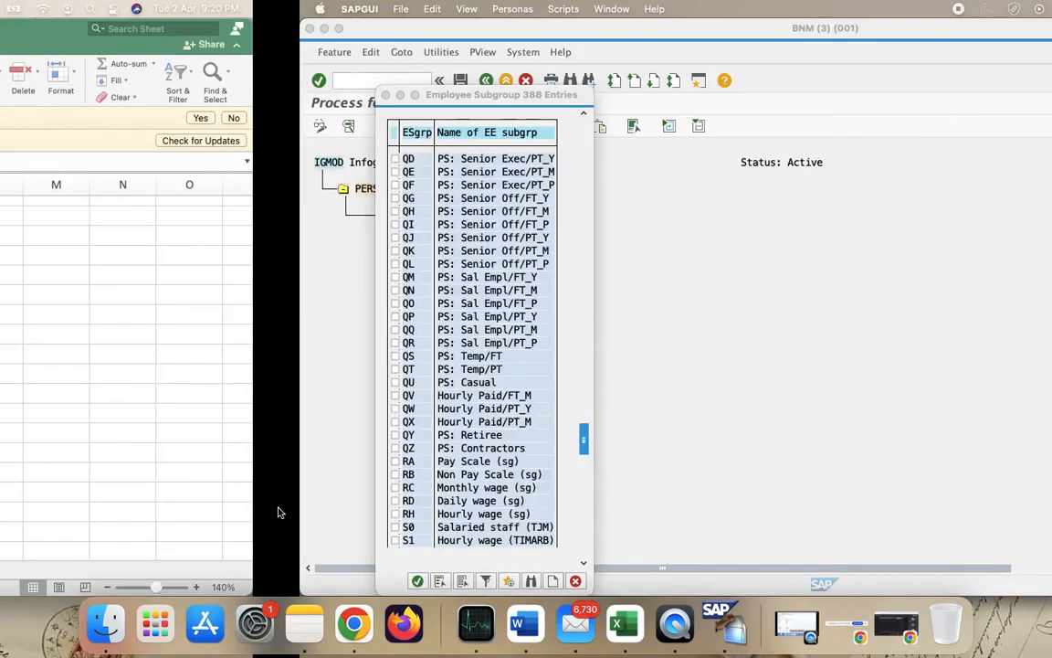
{"action": "left_click", "coordinate": [515, 353]}
{"action": "left_click", "coordinate": [521, 374]}
{"action": "scroll", "coordinate": [552, 463], "scroll_direction": "down", "scroll_amount": 8}
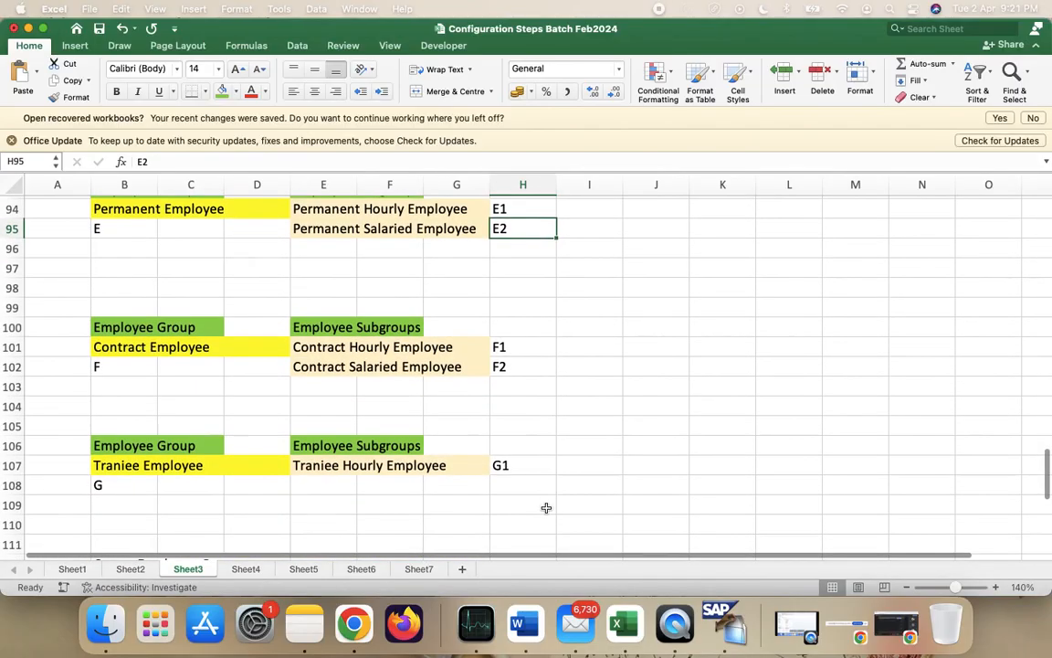
{"action": "key", "text": "ctrl+Right"}
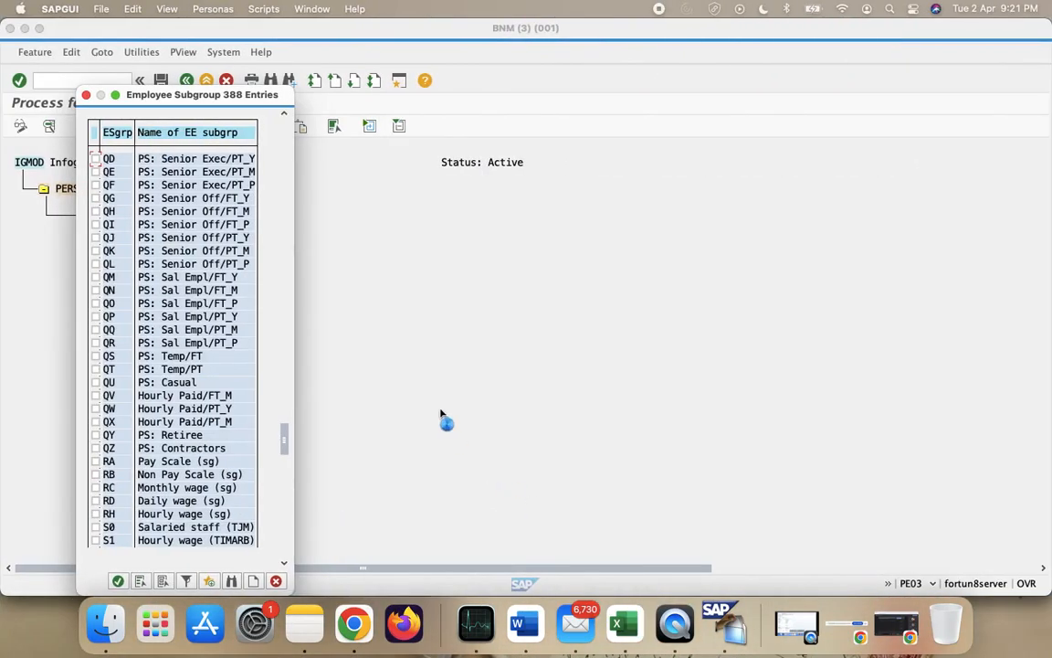
- Scroll through the Employee Subgroup value list to locate the needed codes
{"action": "left_click", "coordinate": [282, 513]}
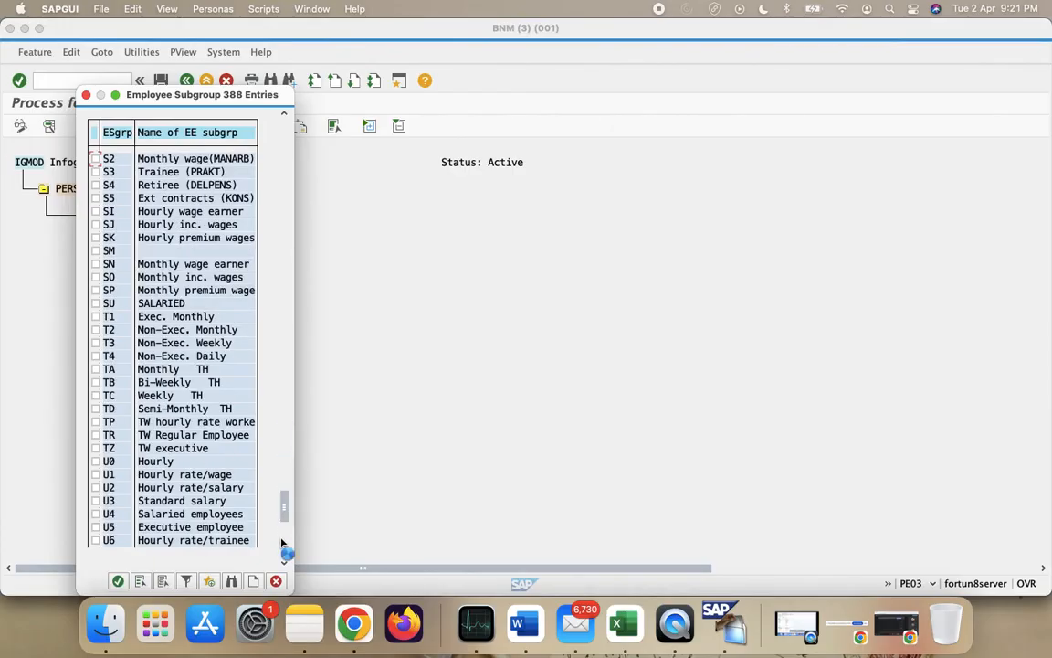
{"action": "left_click", "coordinate": [282, 548]}
{"action": "left_click", "coordinate": [283, 554]}
{"action": "scroll", "coordinate": [270, 365], "scroll_direction": "up", "scroll_amount": 1}
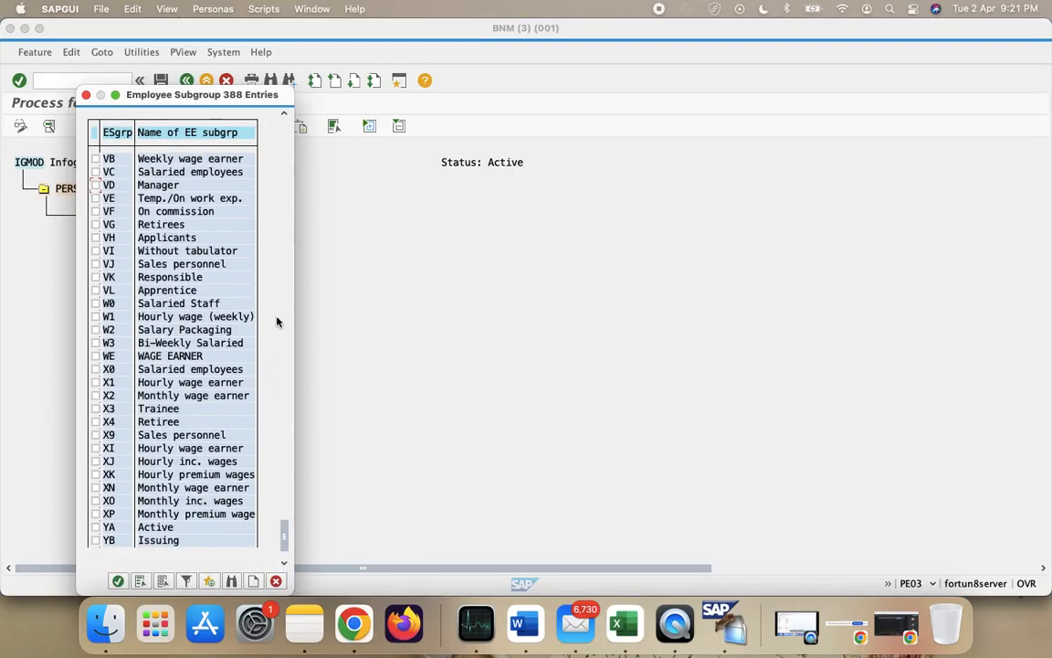
{"action": "left_click", "coordinate": [281, 408]}
{"action": "left_click", "coordinate": [281, 408]}
{"action": "left_click", "coordinate": [286, 397]}
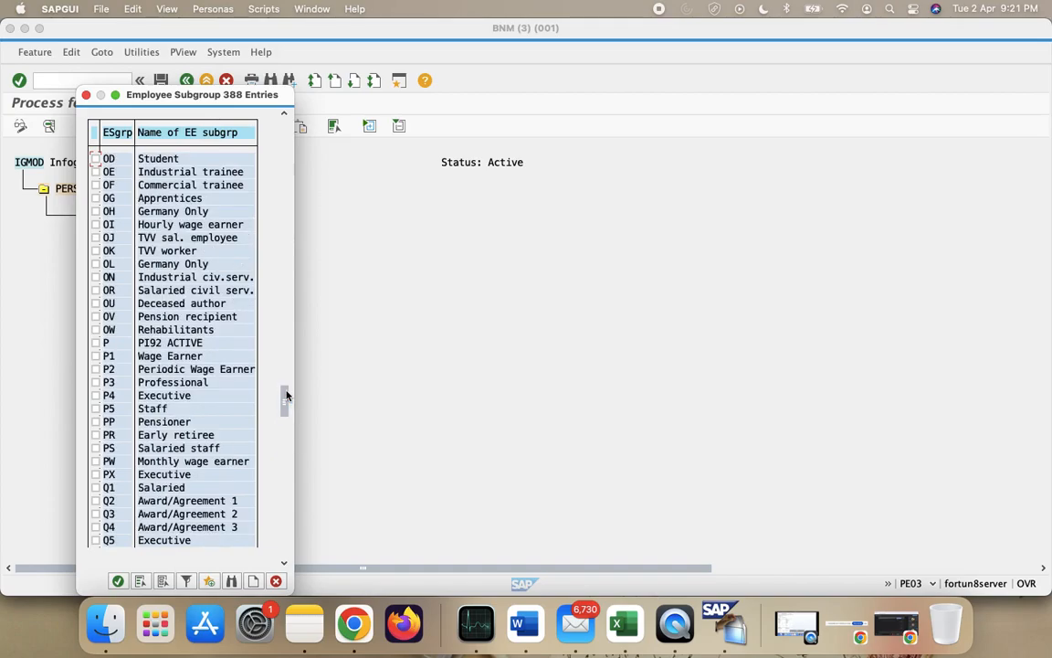
{"action": "left_click", "coordinate": [287, 365]}
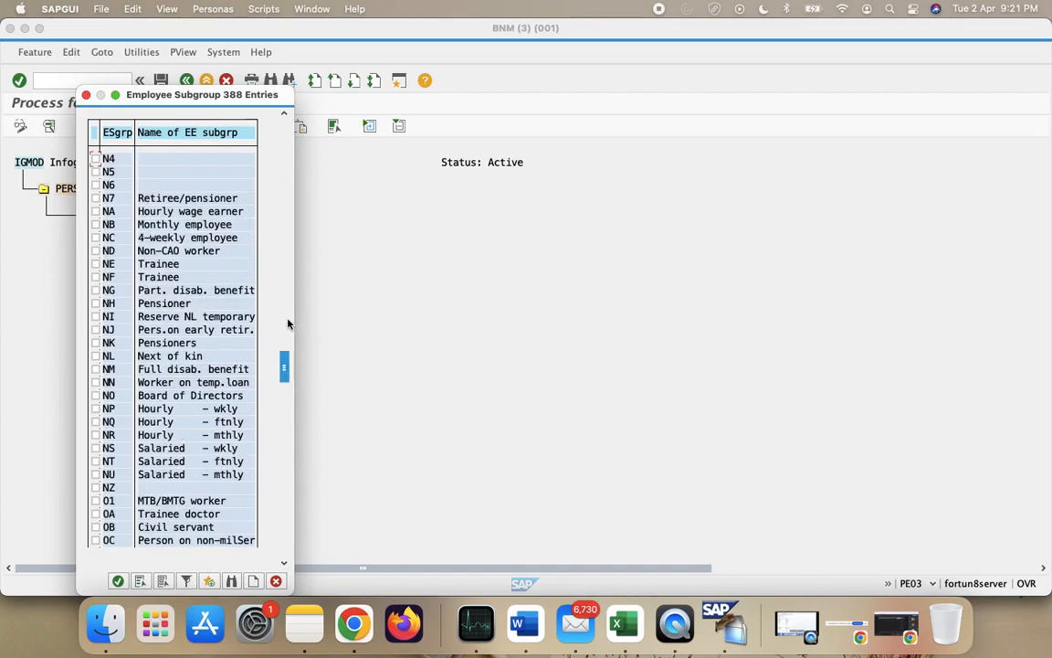
{"action": "left_click", "coordinate": [284, 319]}
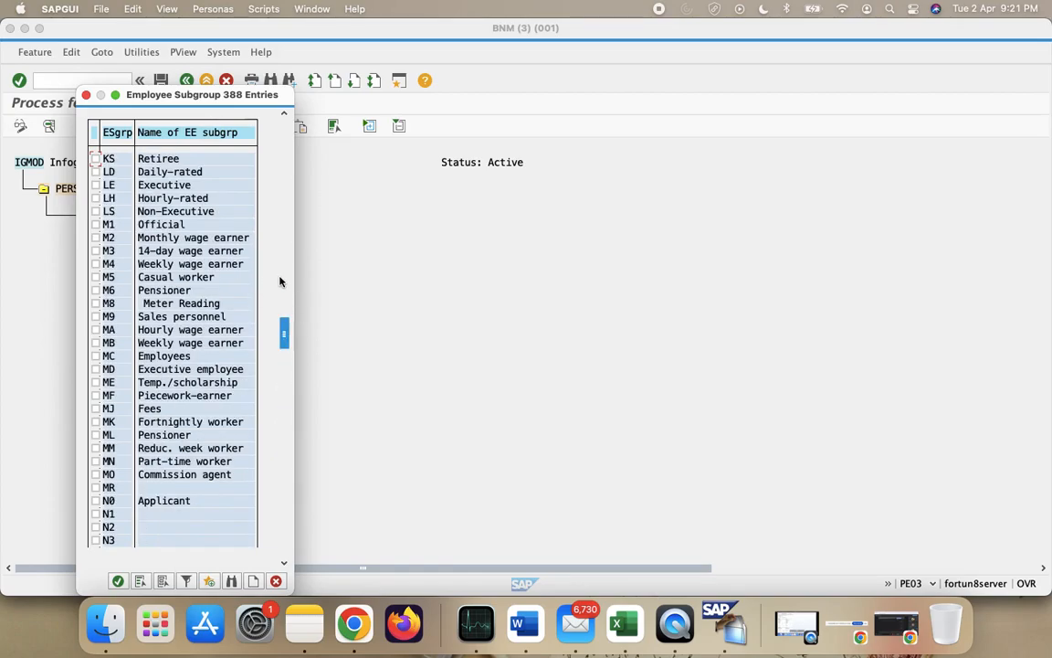
{"action": "left_click", "coordinate": [285, 291]}
{"action": "left_click", "coordinate": [284, 268]}
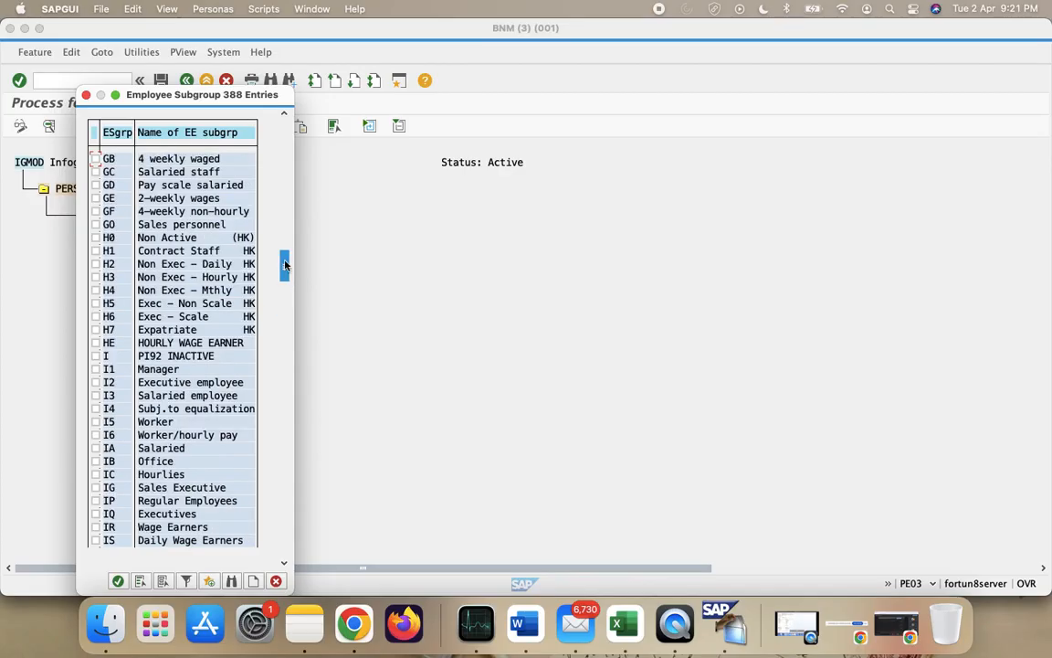
{"action": "left_click", "coordinate": [283, 242]}
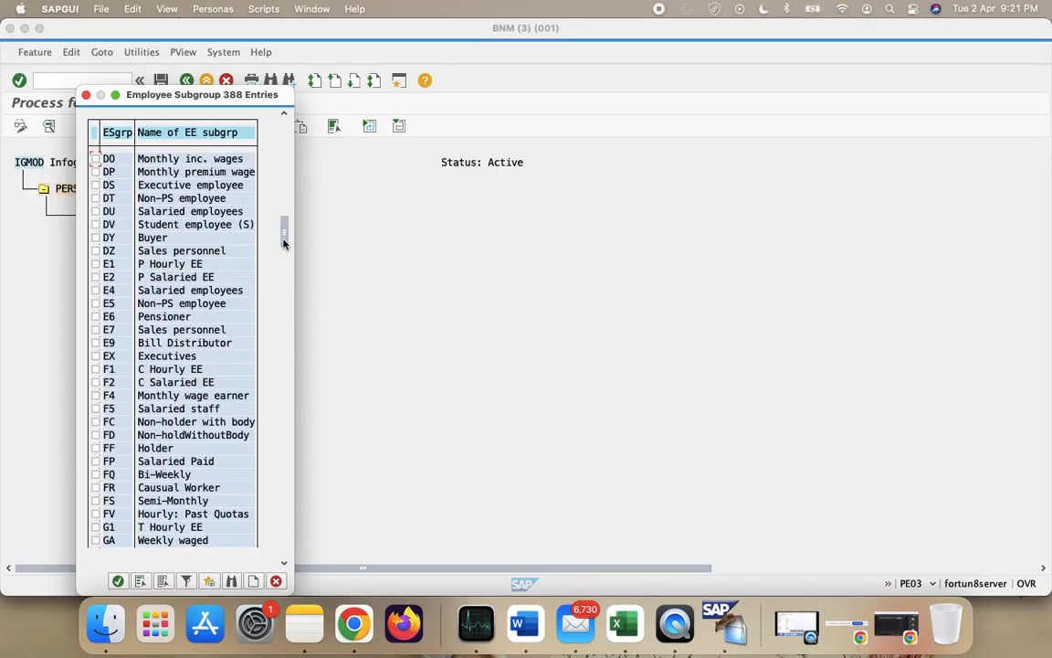
- Tick subgroups E1, E2, F1, F2 and G1 and add them as branches under PERSK
{"action": "left_click", "coordinate": [95, 263]}
{"action": "left_click", "coordinate": [95, 276]}
{"action": "left_click", "coordinate": [96, 291]}
{"action": "key", "text": "ctrl+Right"}
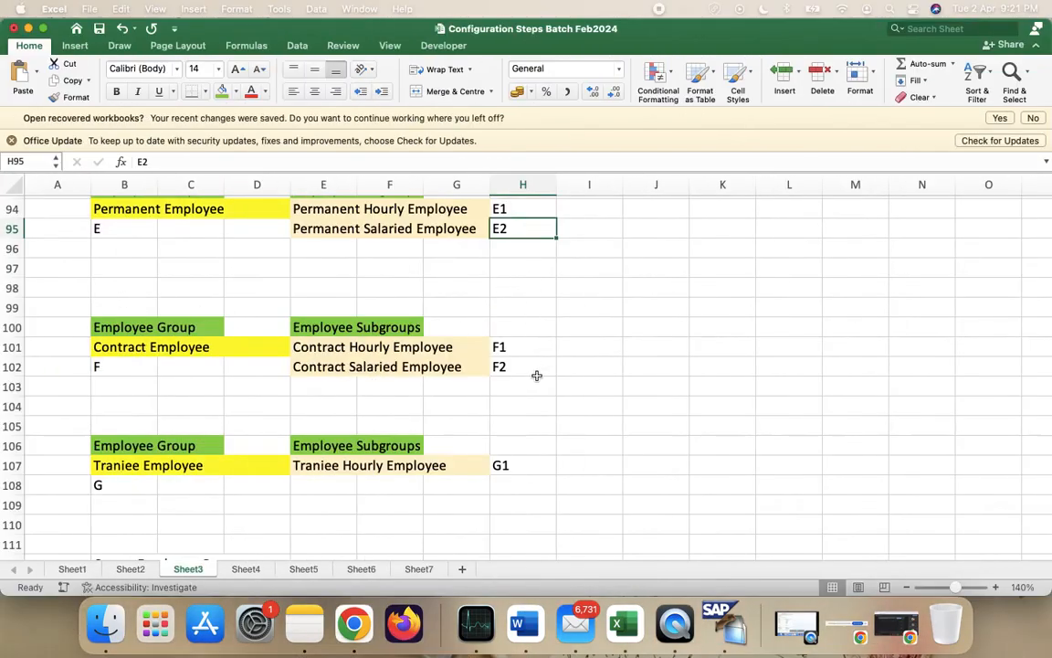
{"action": "key", "text": "ctrl+Left"}
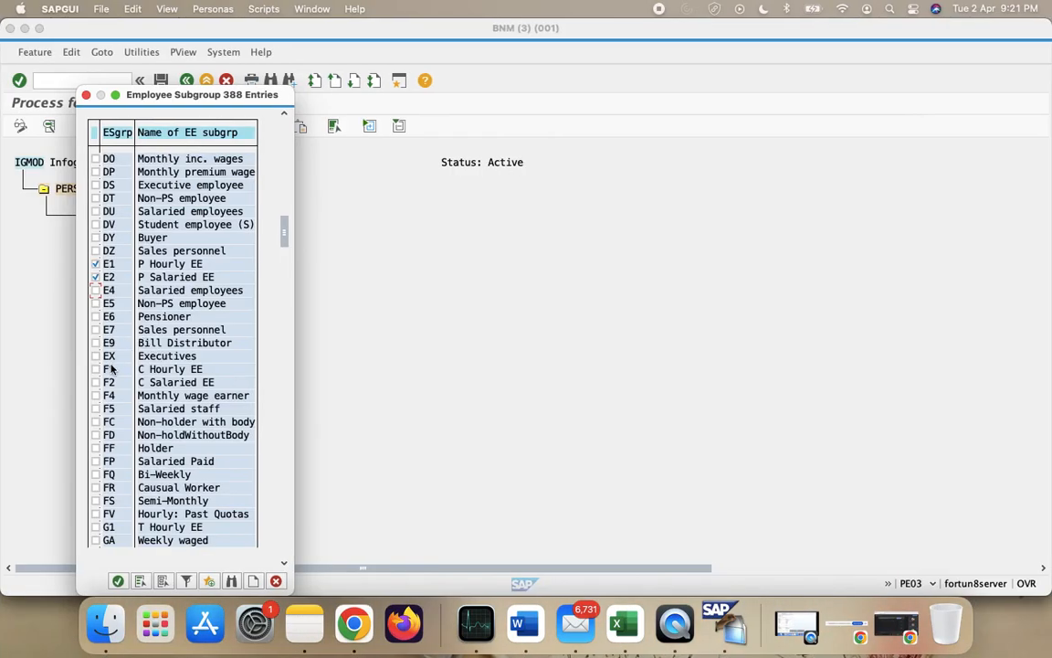
{"action": "left_click", "coordinate": [96, 381]}
{"action": "key", "text": "ctrl+Left"}
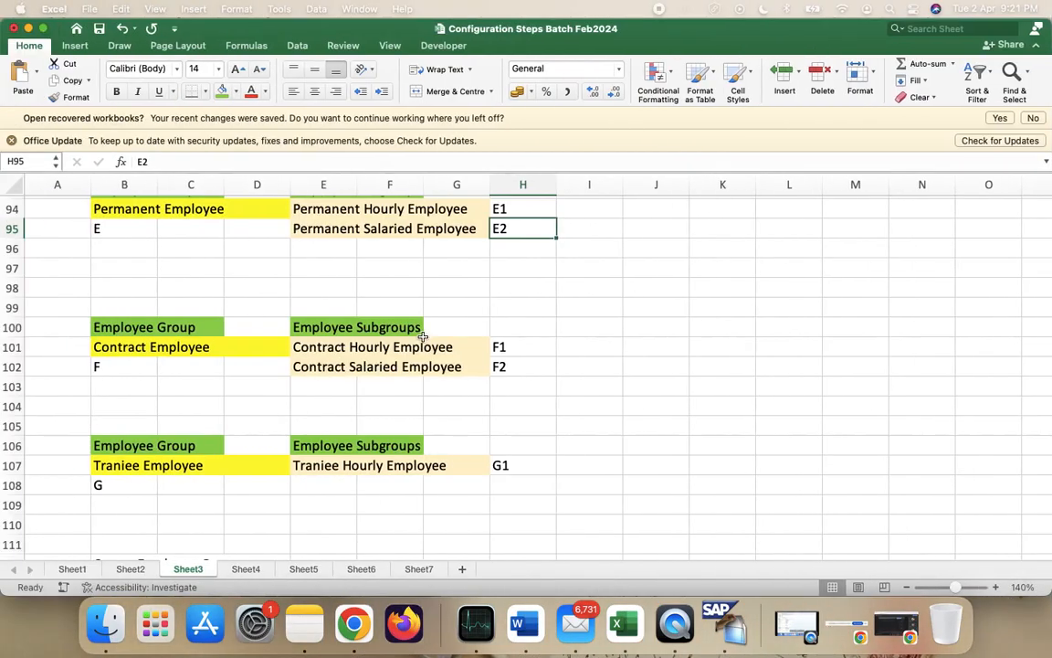
{"action": "key", "text": "ctrl+Right"}
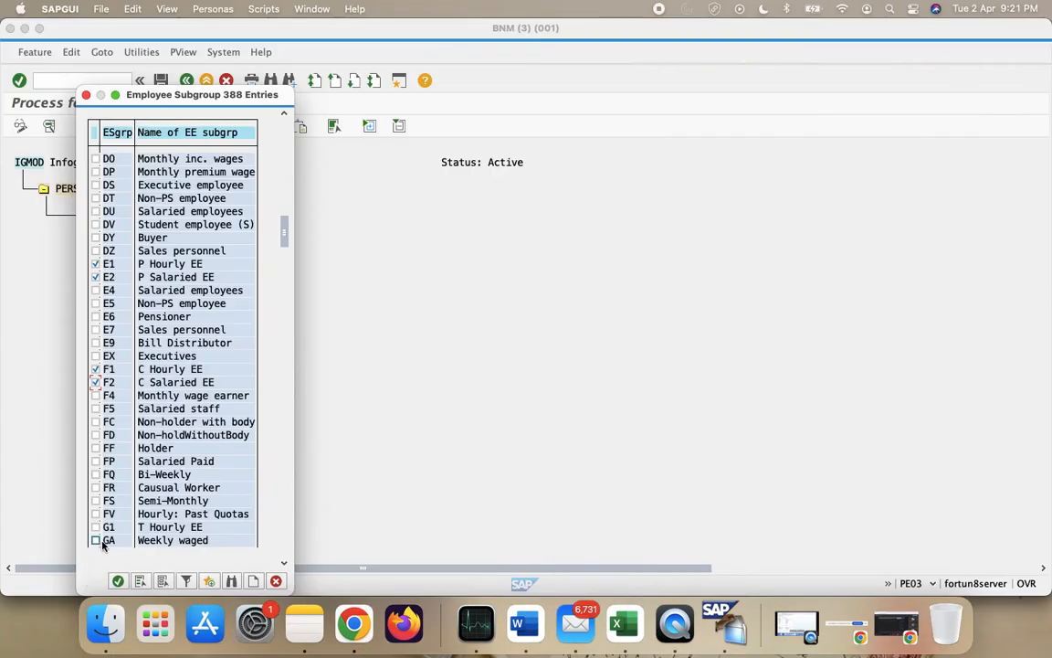
{"action": "left_click", "coordinate": [96, 527]}
{"action": "left_click", "coordinate": [118, 581]}
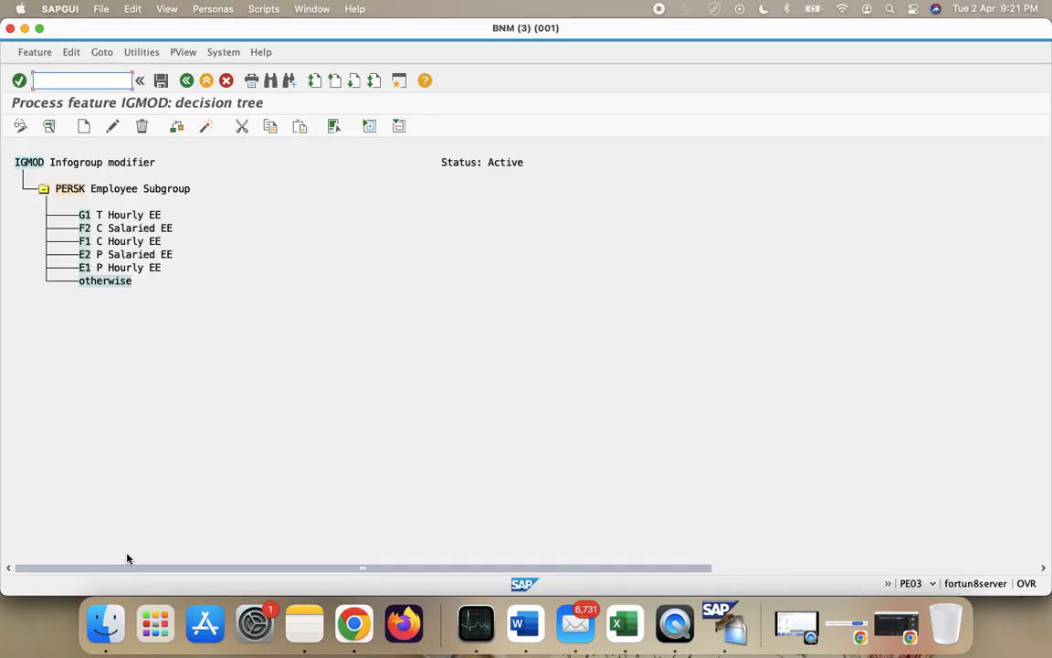
- Start a Field decision node under the E1 branch
{"action": "left_click", "coordinate": [87, 268]}
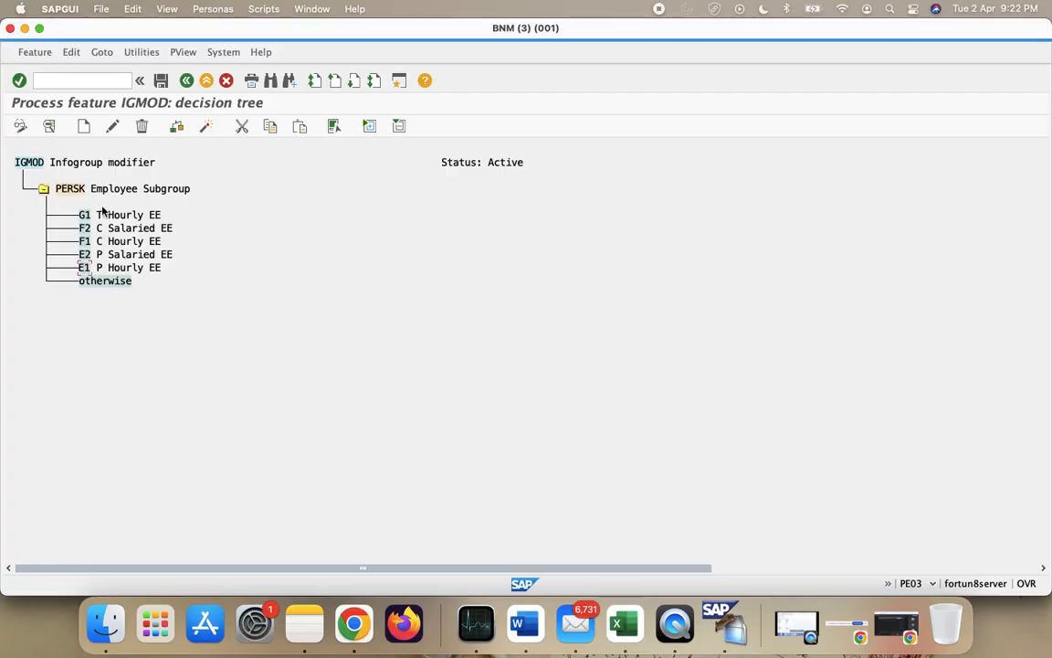
{"action": "left_click", "coordinate": [85, 128]}
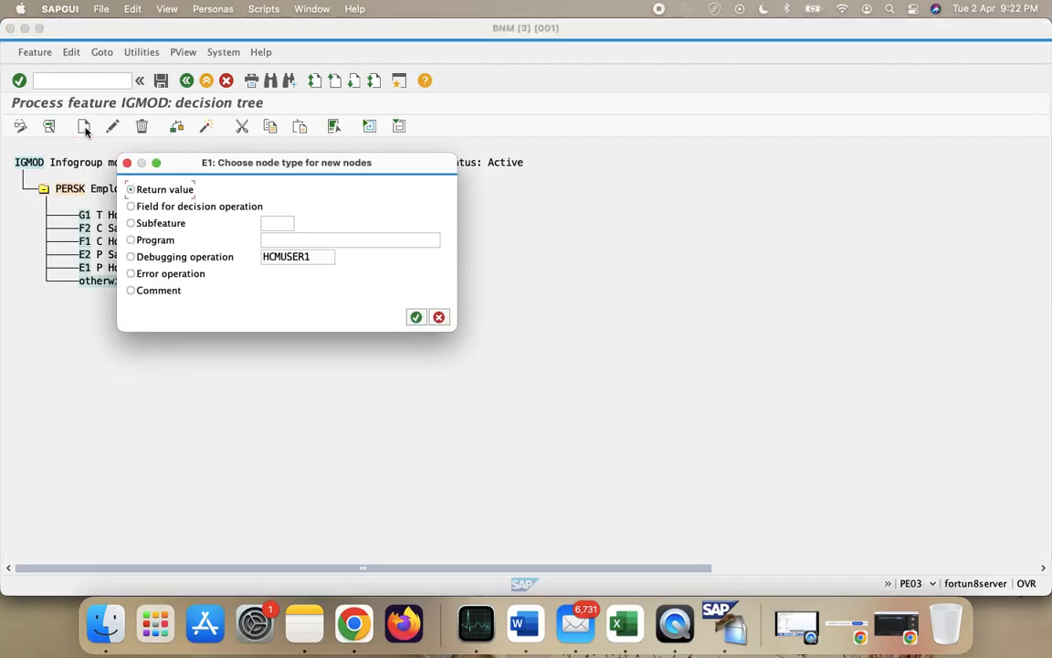
{"action": "left_click", "coordinate": [221, 207]}
- Add a PERSG Employee Group decision node under the E1 subgroup
{"action": "left_click", "coordinate": [416, 317]}
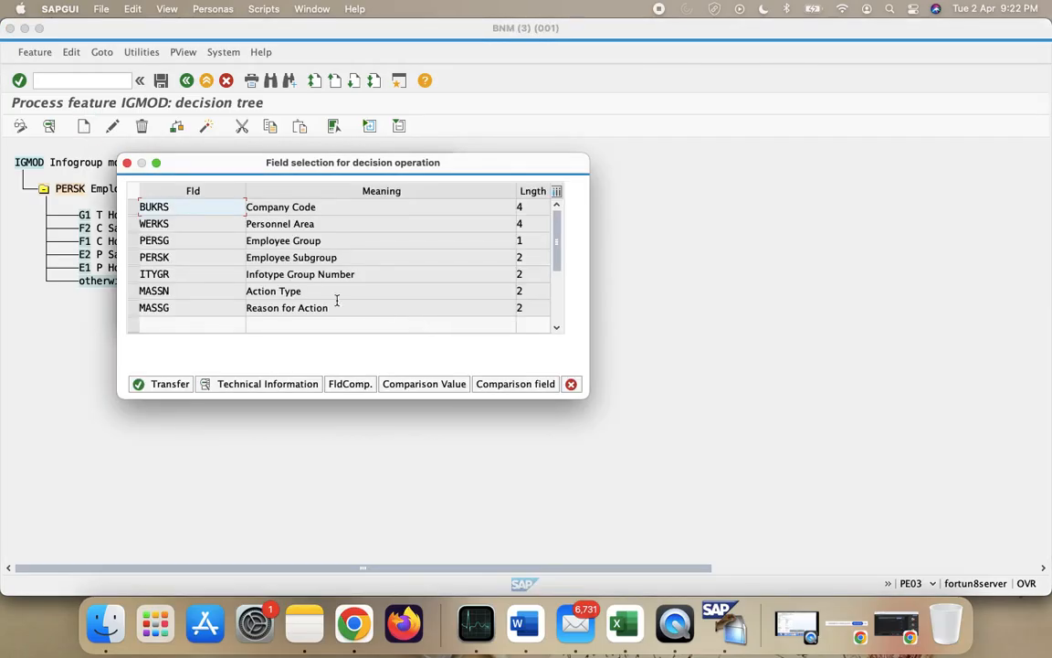
{"action": "left_click", "coordinate": [135, 241]}
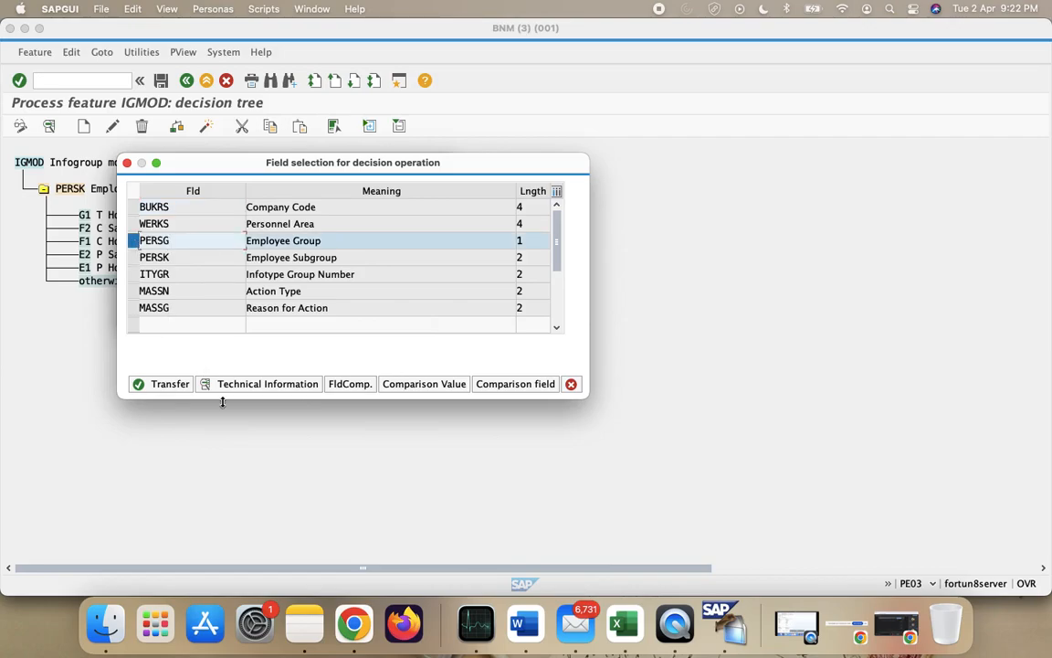
{"action": "left_click", "coordinate": [169, 384]}
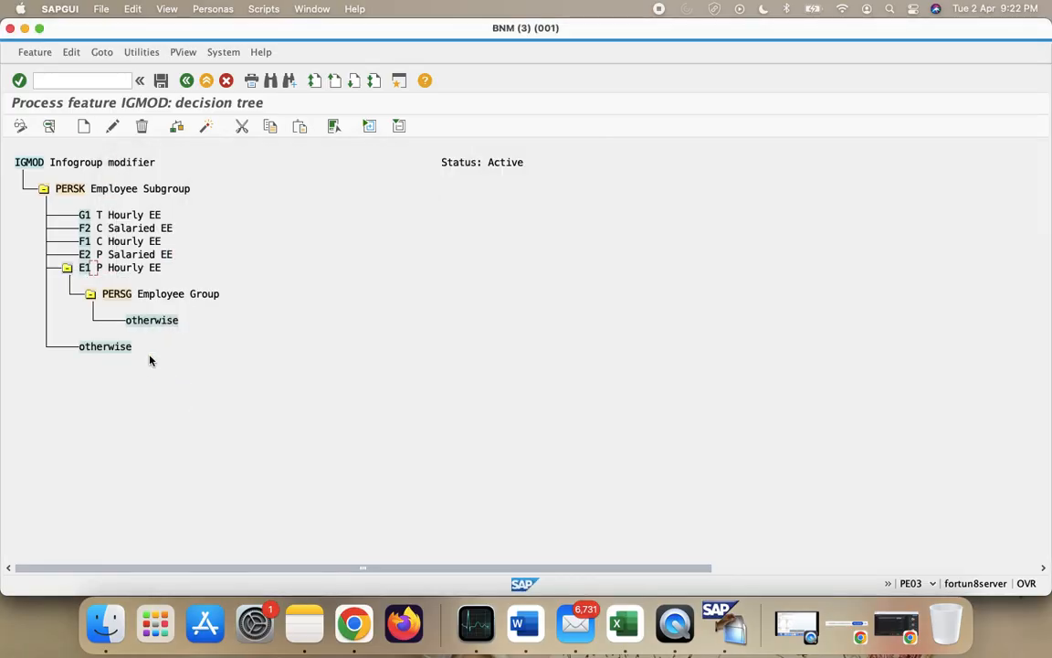
- Add an E Permanent Employee value branch under E1's PERSG node
{"action": "left_click", "coordinate": [122, 295]}
{"action": "left_click", "coordinate": [84, 127]}
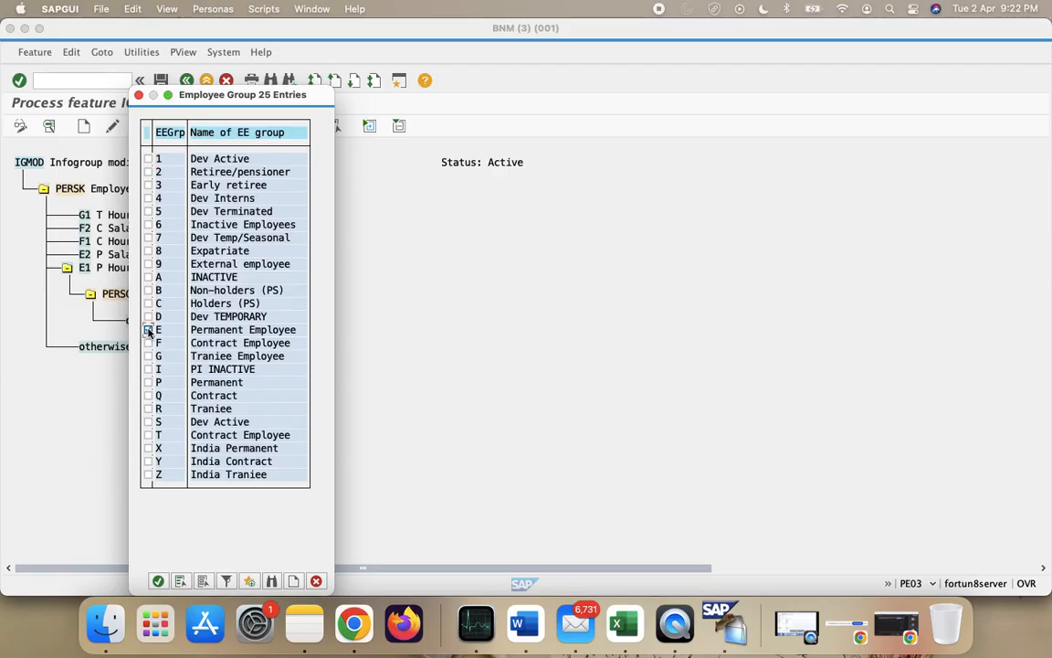
{"action": "left_click", "coordinate": [149, 331]}
{"action": "left_click", "coordinate": [157, 580]}
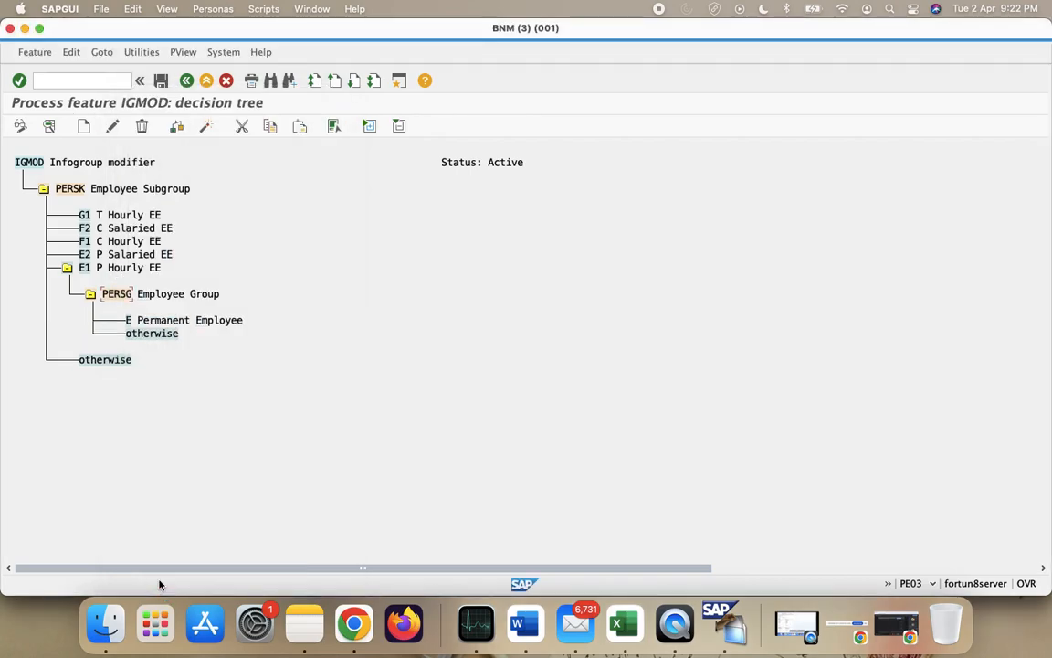
{"action": "left_click", "coordinate": [128, 318]}
{"action": "key", "text": "ctrl+Up"}
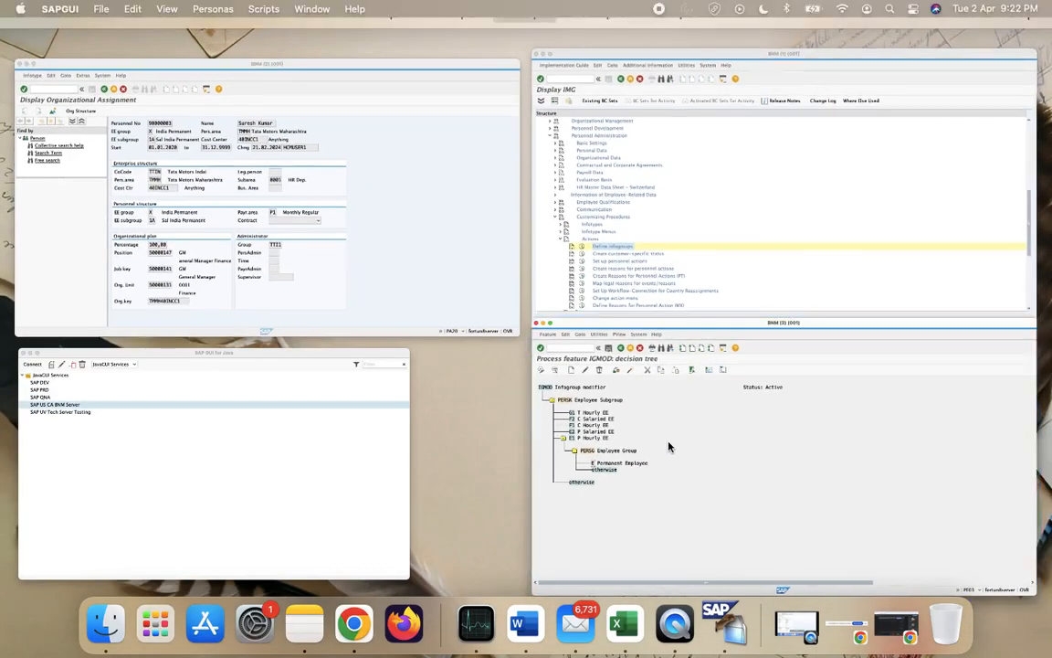
{"action": "left_click", "coordinate": [670, 443]}
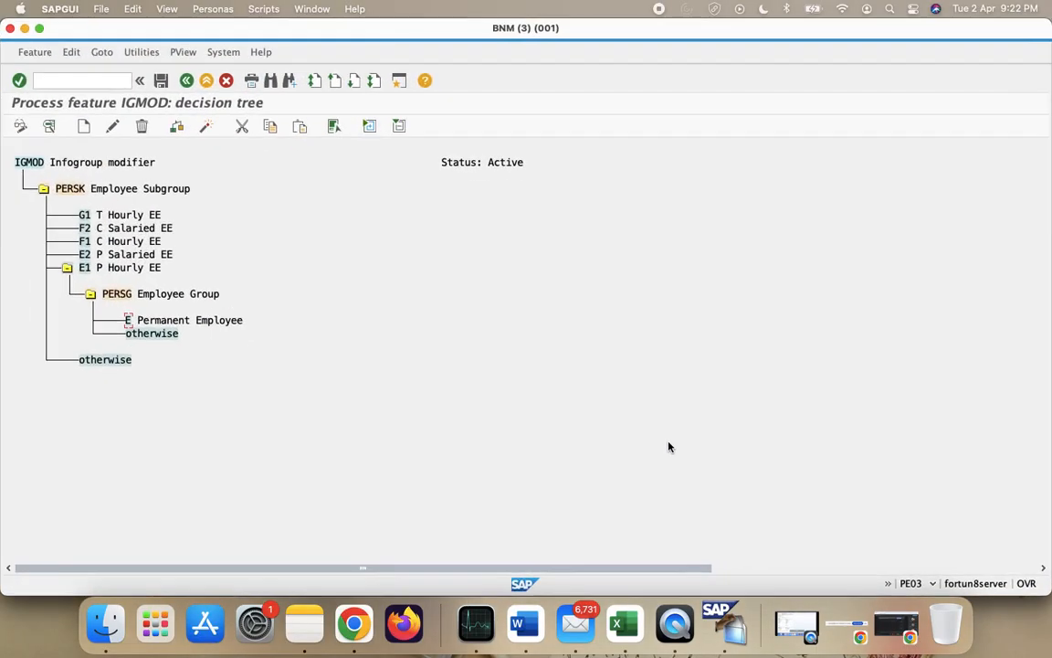
- Make E Permanent Employee under E1 return the value VIBGYOR
{"action": "left_click", "coordinate": [83, 125]}
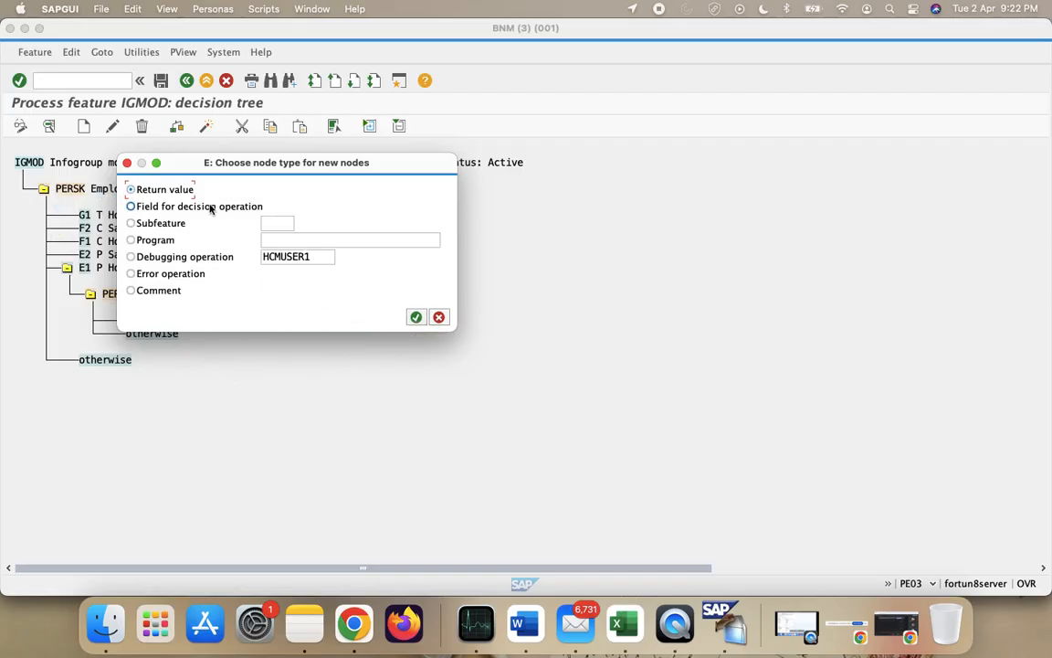
{"action": "left_click", "coordinate": [416, 317]}
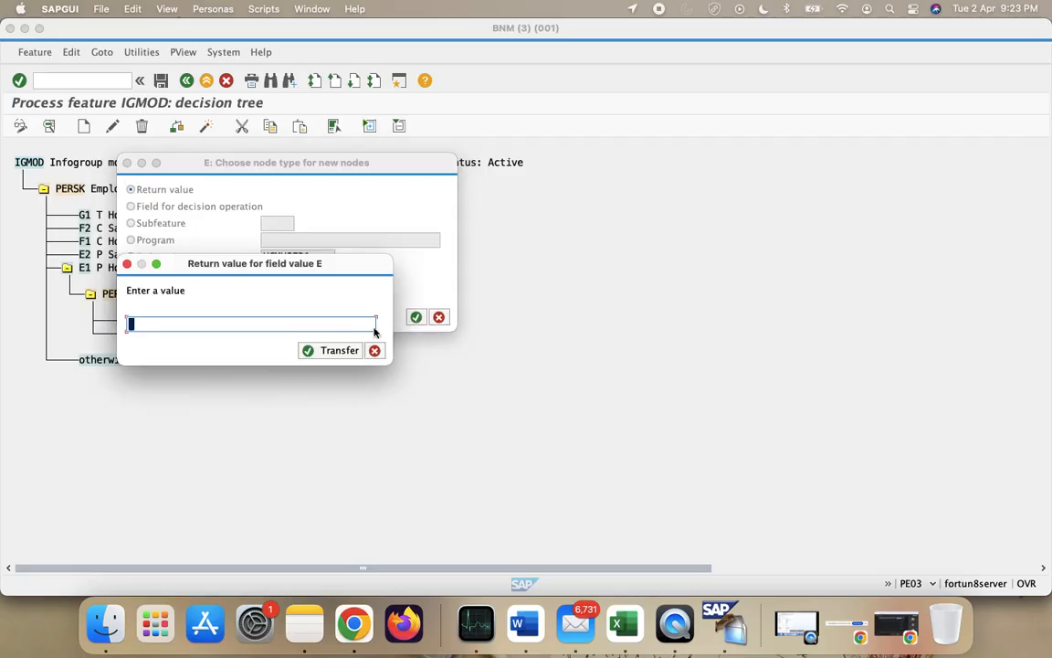
{"action": "type", "text": "VIBGYOR"}
{"action": "left_click", "coordinate": [321, 352]}
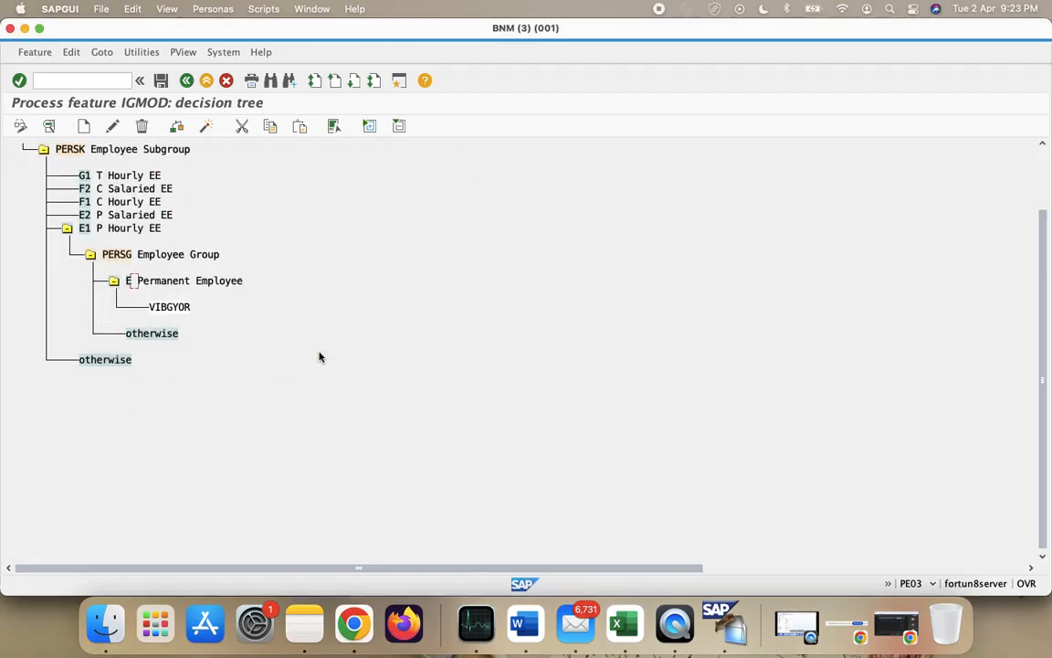
- Delete the inner and outer otherwise nodes from the E1 branch
{"action": "left_click", "coordinate": [155, 332]}
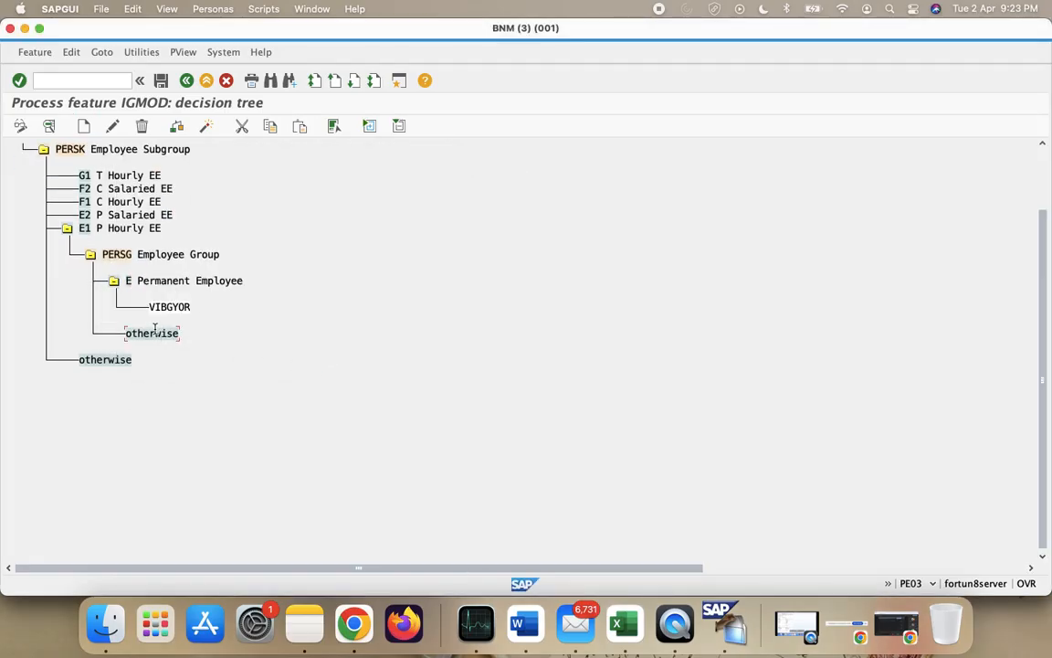
{"action": "left_click", "coordinate": [142, 126]}
{"action": "left_click", "coordinate": [259, 236]}
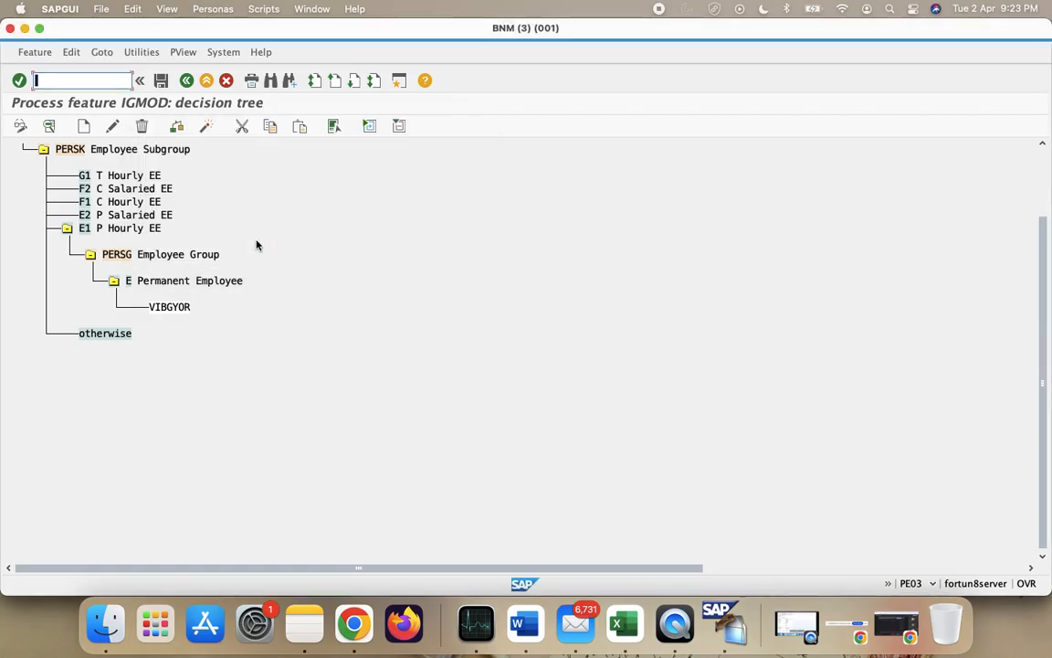
{"action": "left_click", "coordinate": [142, 126]}
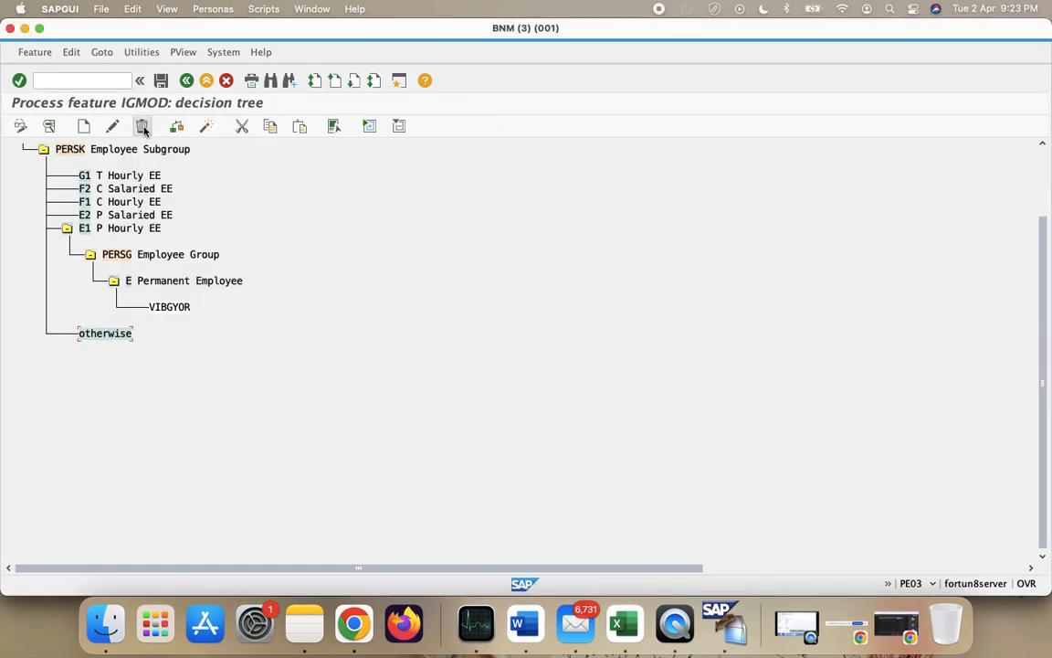
{"action": "left_click", "coordinate": [233, 240]}
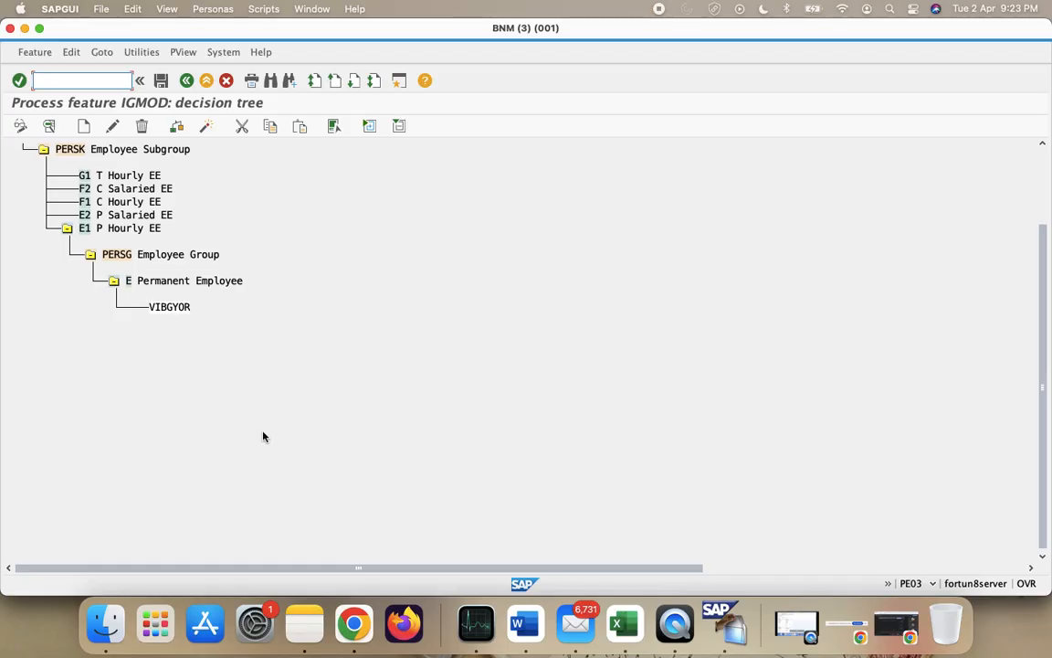
{"action": "left_click", "coordinate": [86, 216]}
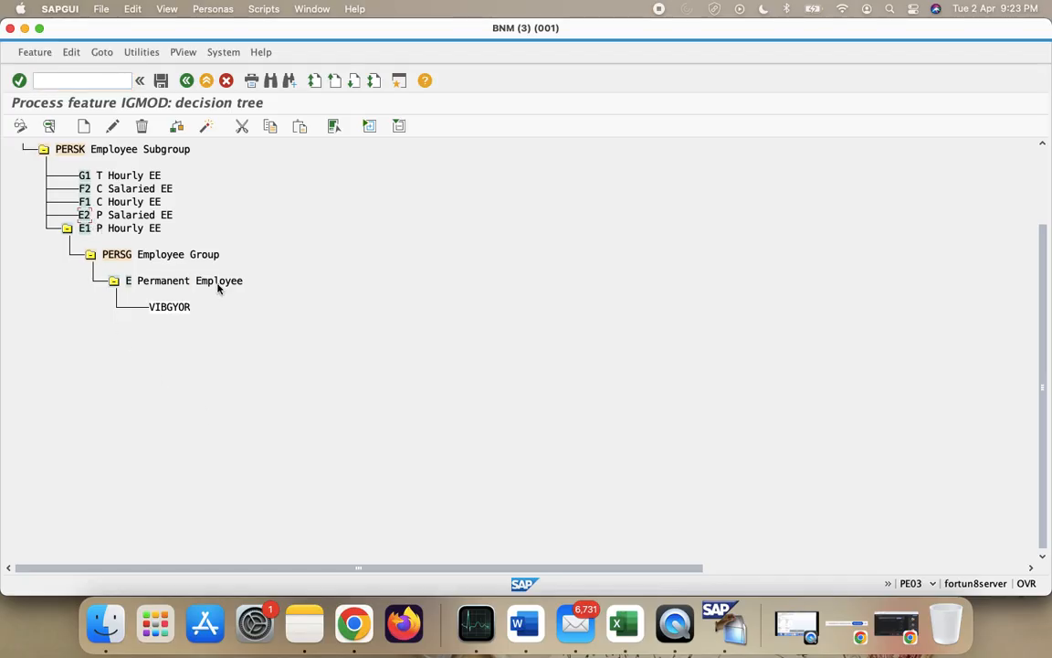
- Add a PERSG Employee Group decision node under the E2 subgroup
{"action": "left_click", "coordinate": [84, 128]}
{"action": "left_click", "coordinate": [178, 206]}
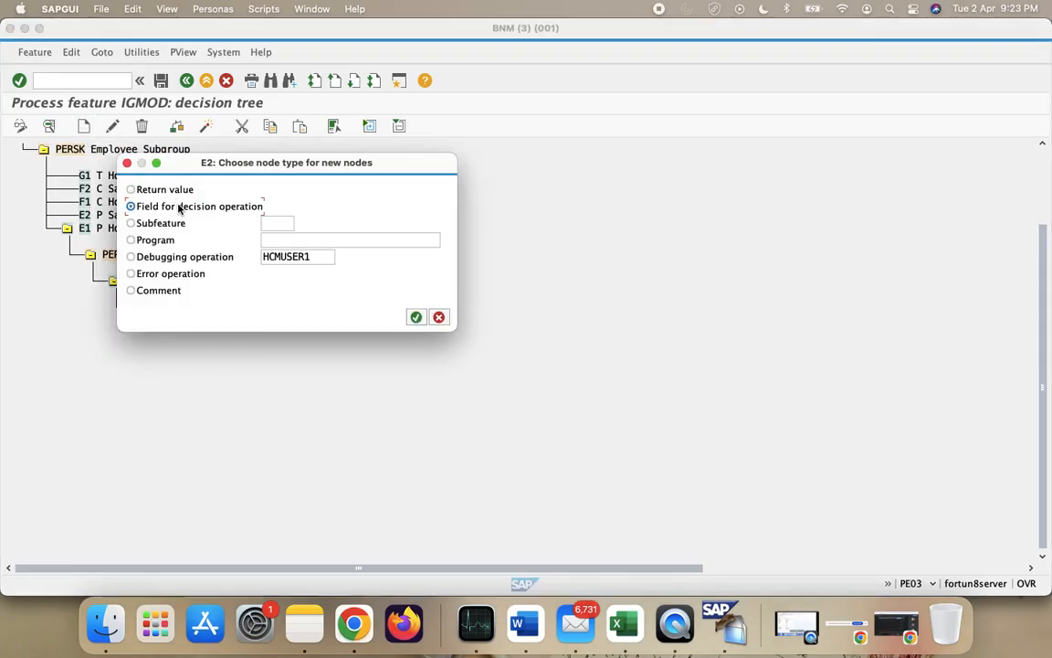
{"action": "left_click", "coordinate": [415, 317]}
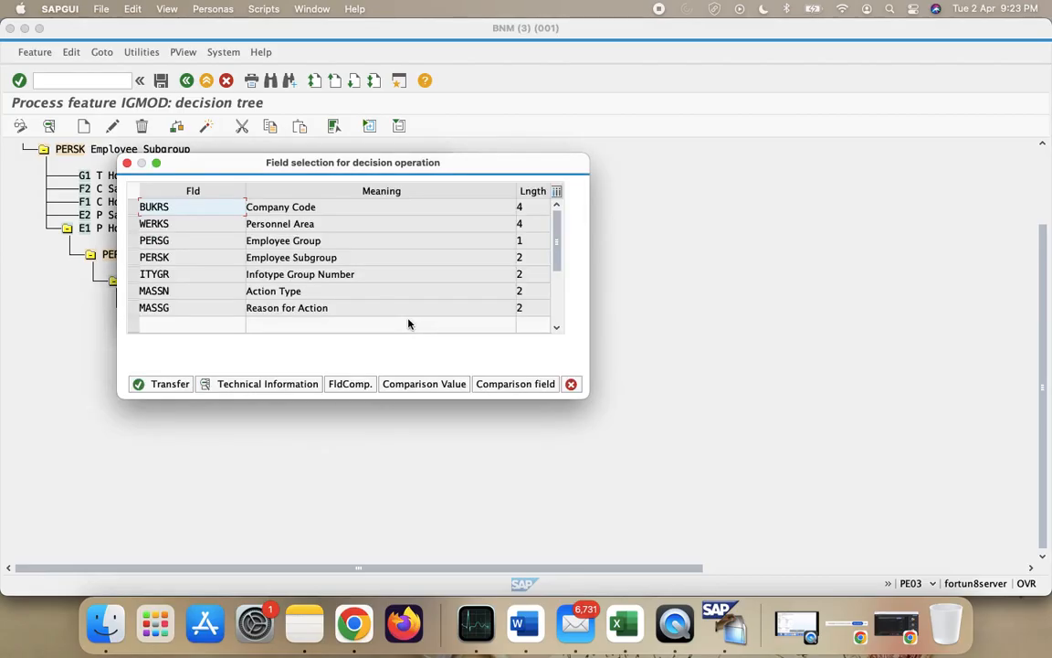
{"action": "left_click", "coordinate": [133, 240]}
{"action": "left_click", "coordinate": [160, 383]}
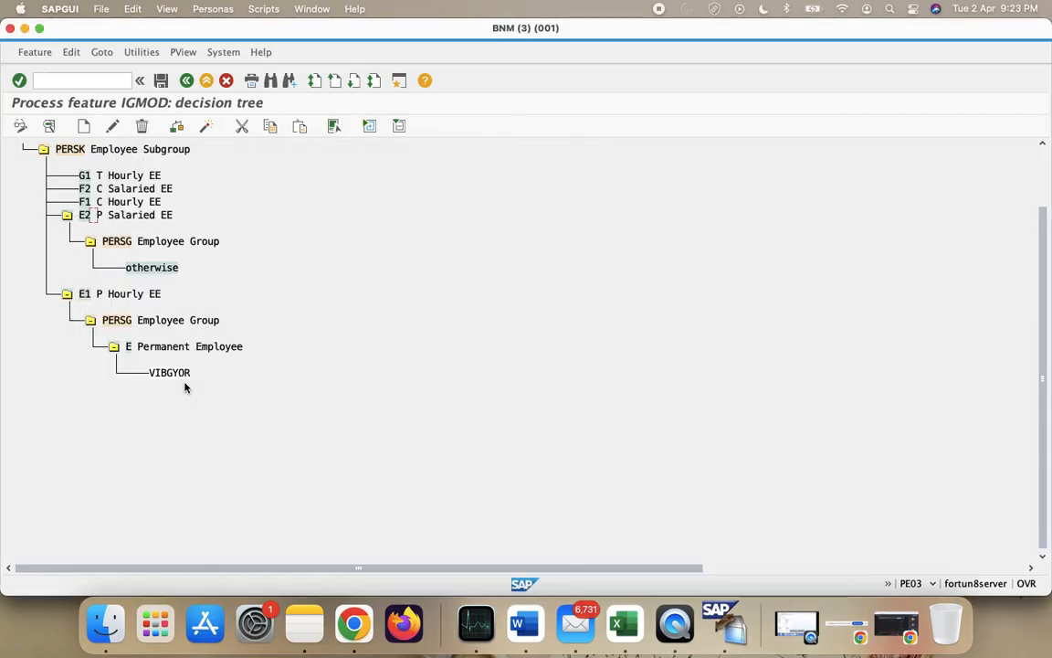
- Add an E Permanent Employee value branch under E2's PERSG node
{"action": "left_click", "coordinate": [126, 245]}
{"action": "left_click", "coordinate": [84, 127]}
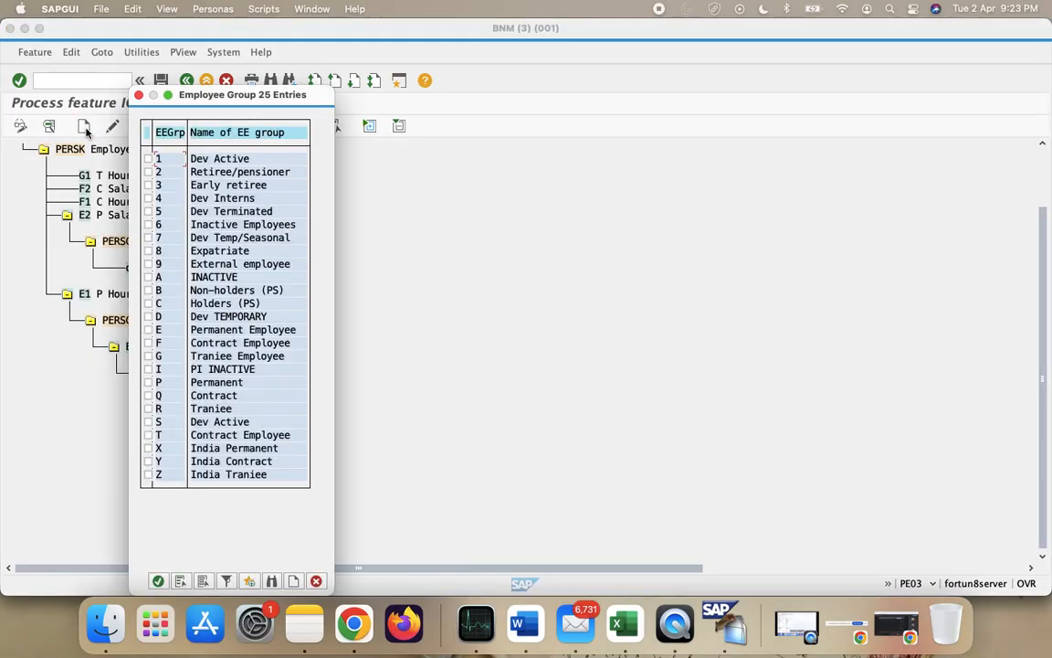
{"action": "left_click", "coordinate": [148, 330]}
{"action": "left_click", "coordinate": [157, 581]}
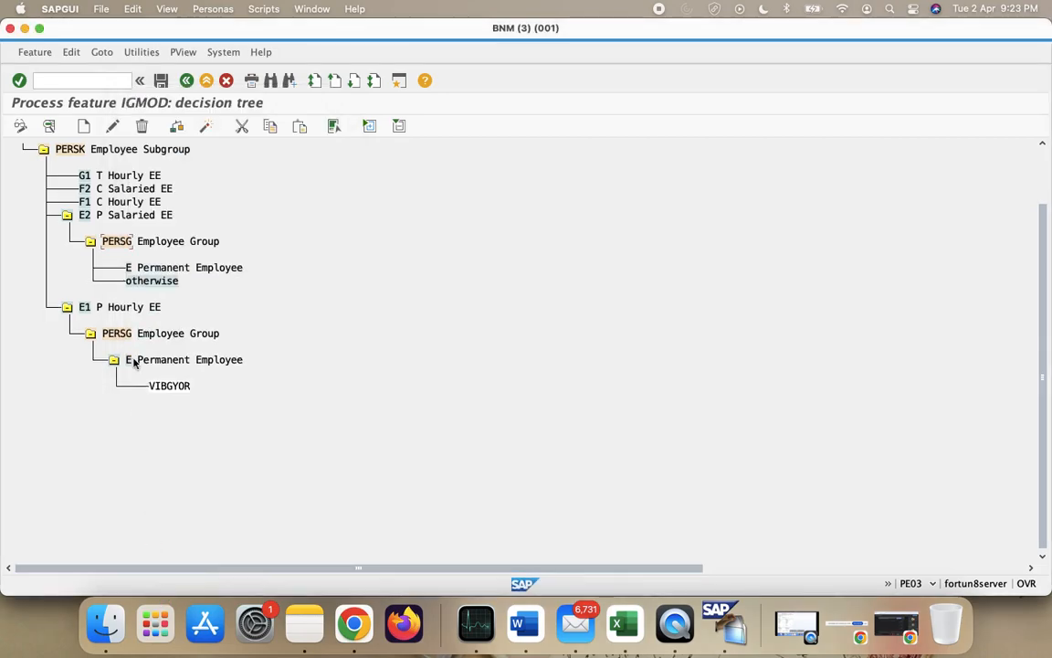
- Make E2's E Permanent Employee branch return VIBGYOR
{"action": "left_click", "coordinate": [84, 126]}
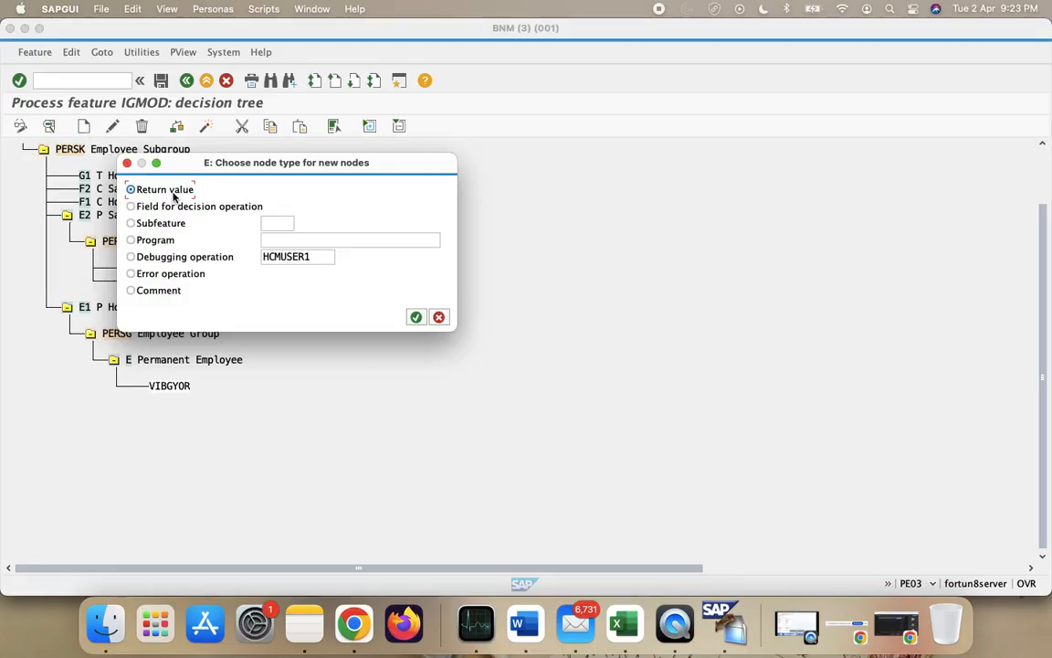
{"action": "left_click", "coordinate": [416, 317]}
{"action": "type", "text": "VI"}
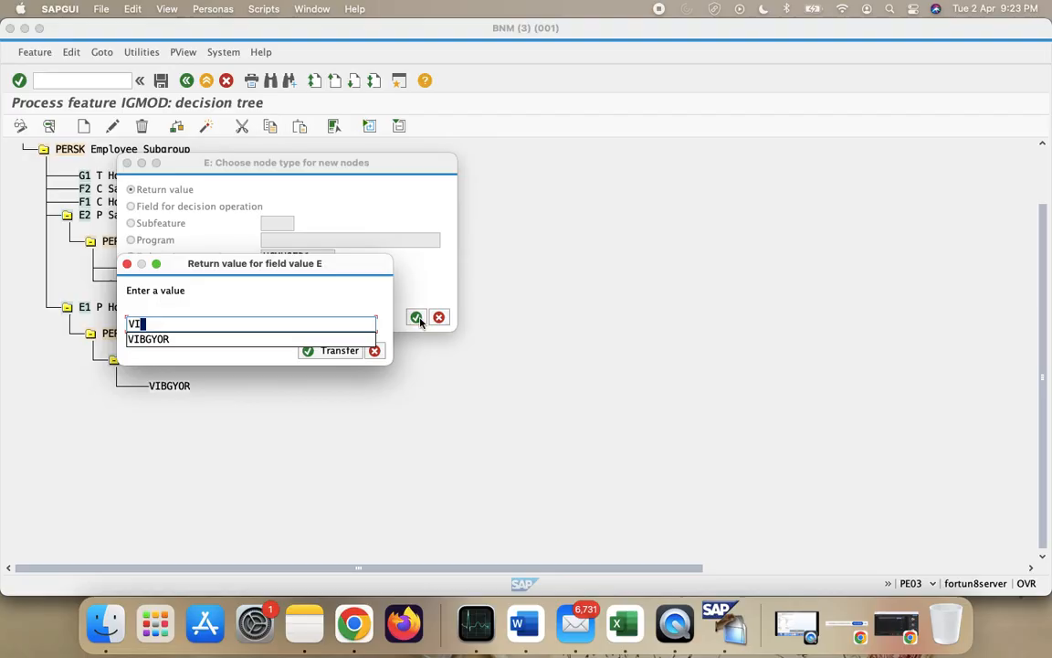
{"action": "type", "text": "BGYOR"}
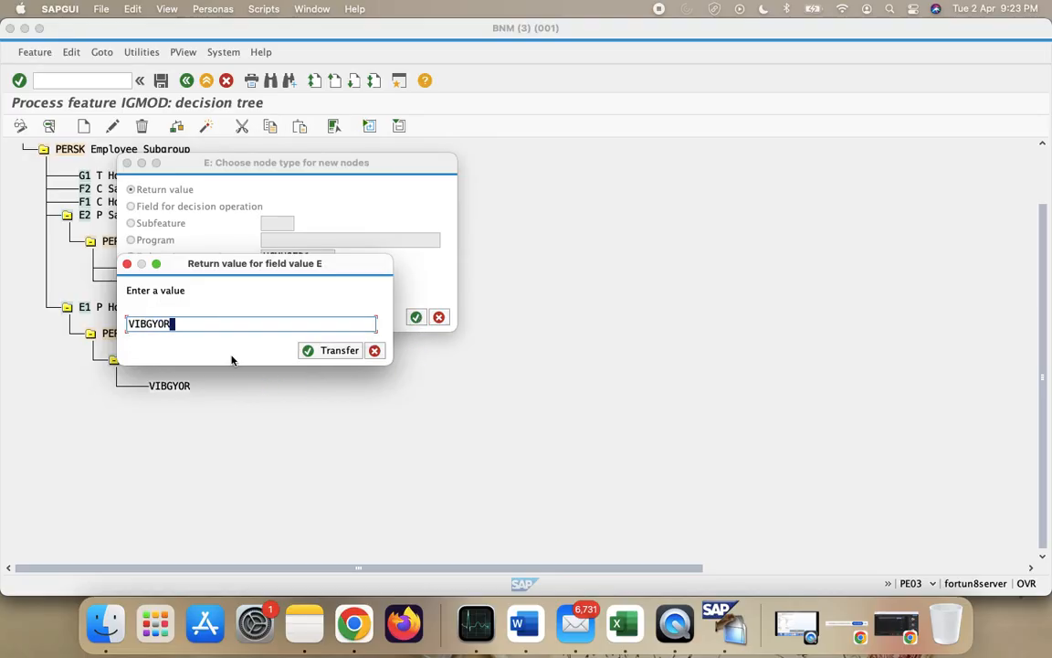
{"action": "left_click", "coordinate": [325, 352]}
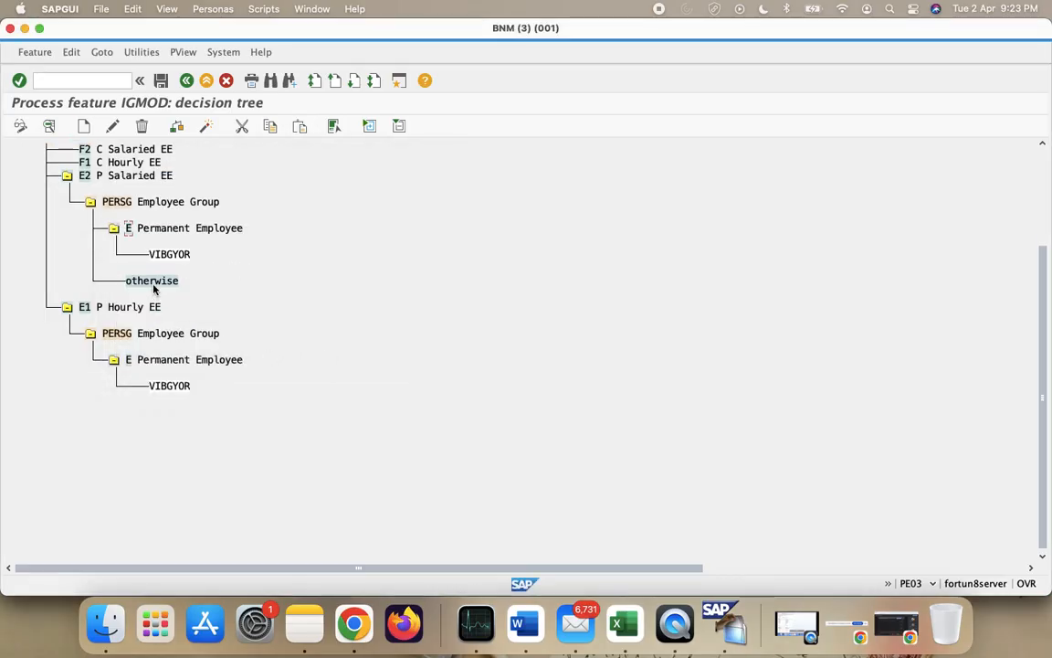
- Delete E2's otherwise node and collapse the E2 P Salaried EE branch
{"action": "left_click", "coordinate": [142, 126]}
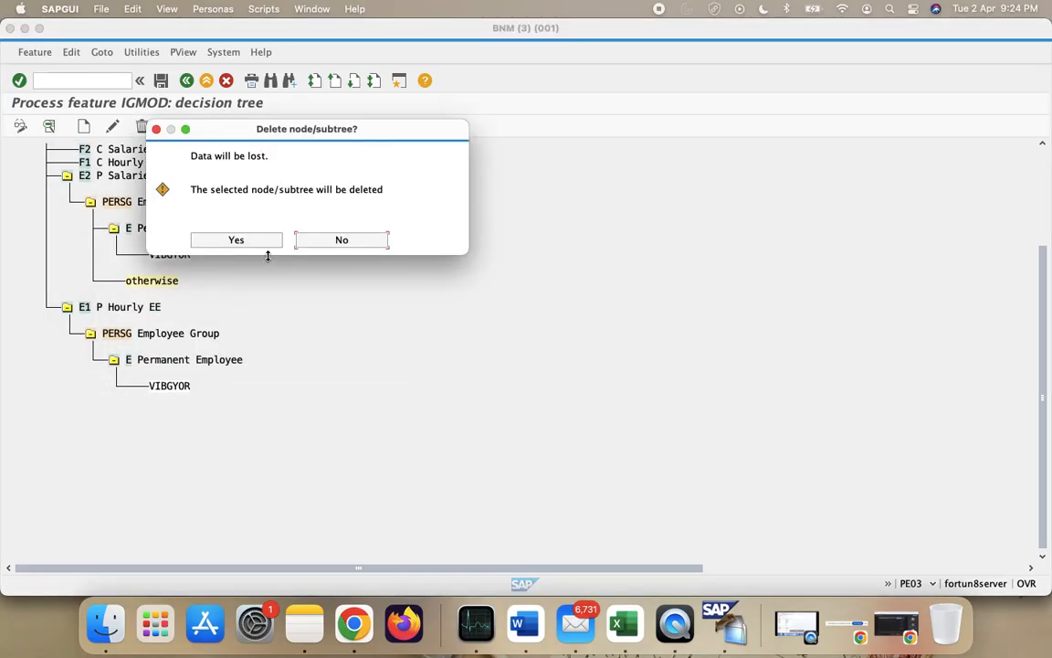
{"action": "left_click", "coordinate": [235, 239]}
{"action": "scroll", "coordinate": [341, 355], "scroll_direction": "up", "scroll_amount": 3}
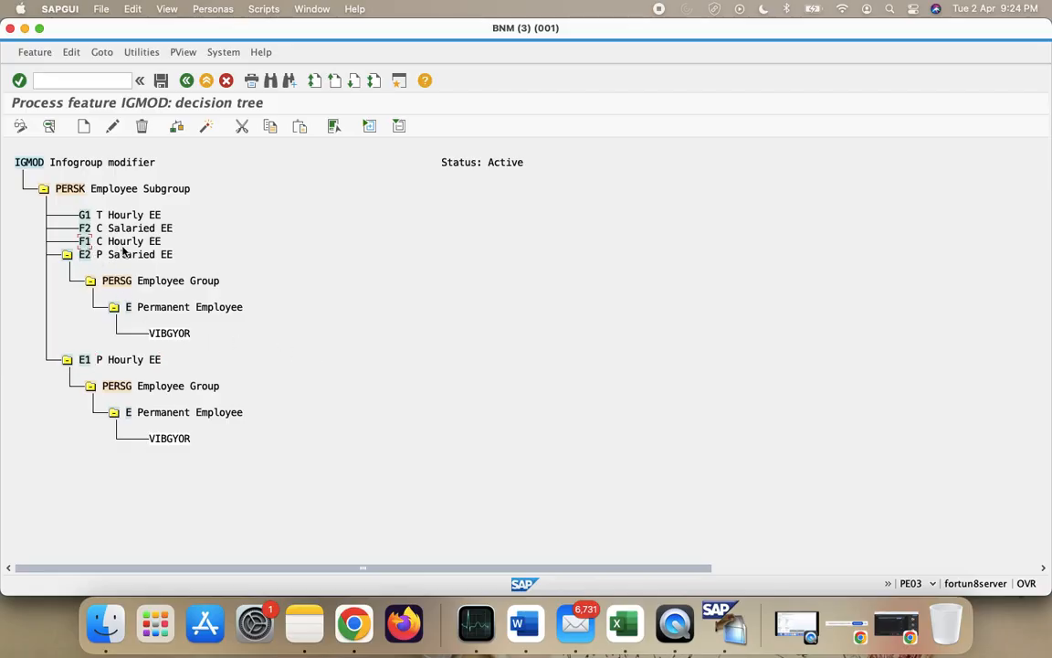
{"action": "left_click", "coordinate": [66, 258]}
{"action": "left_click", "coordinate": [67, 267]}
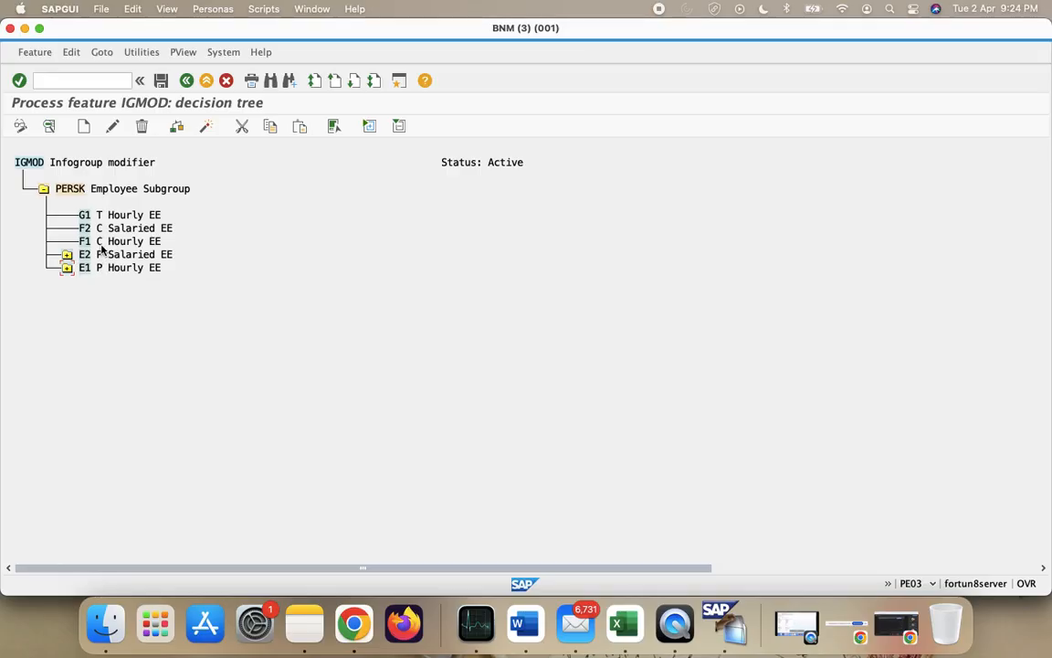
{"action": "left_click", "coordinate": [67, 268]}
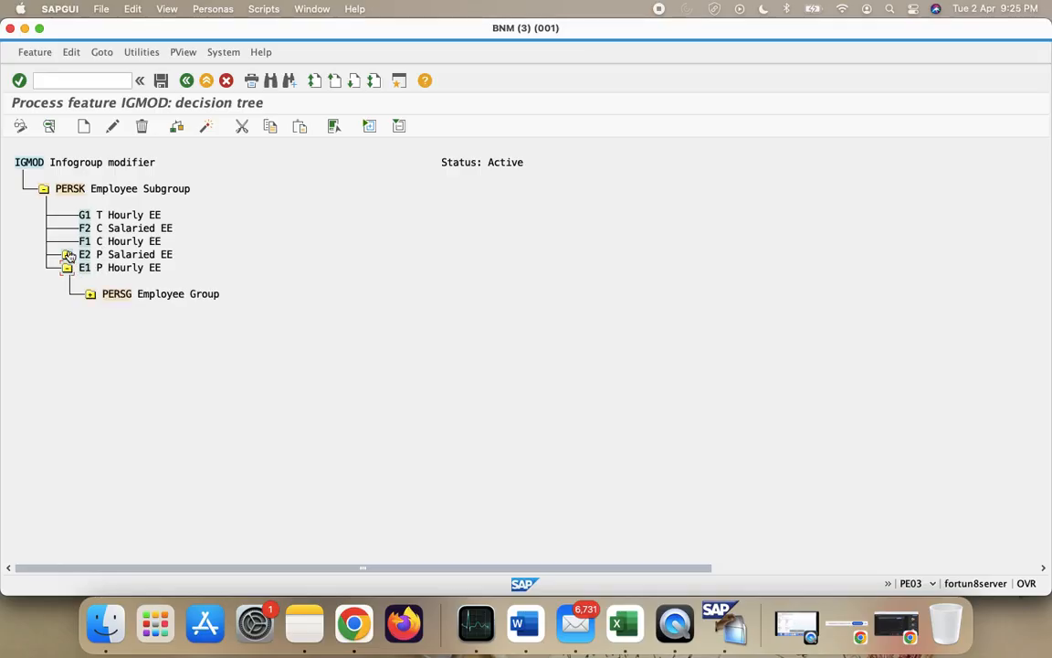
{"action": "left_click", "coordinate": [67, 255]}
{"action": "left_click", "coordinate": [89, 334]}
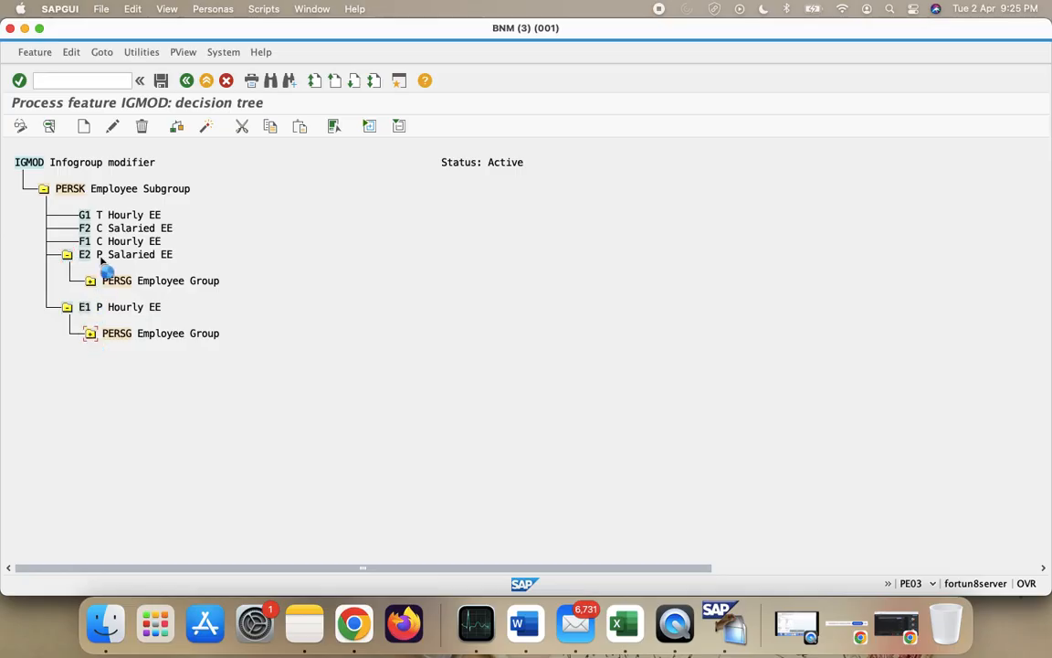
{"action": "left_click", "coordinate": [90, 281]}
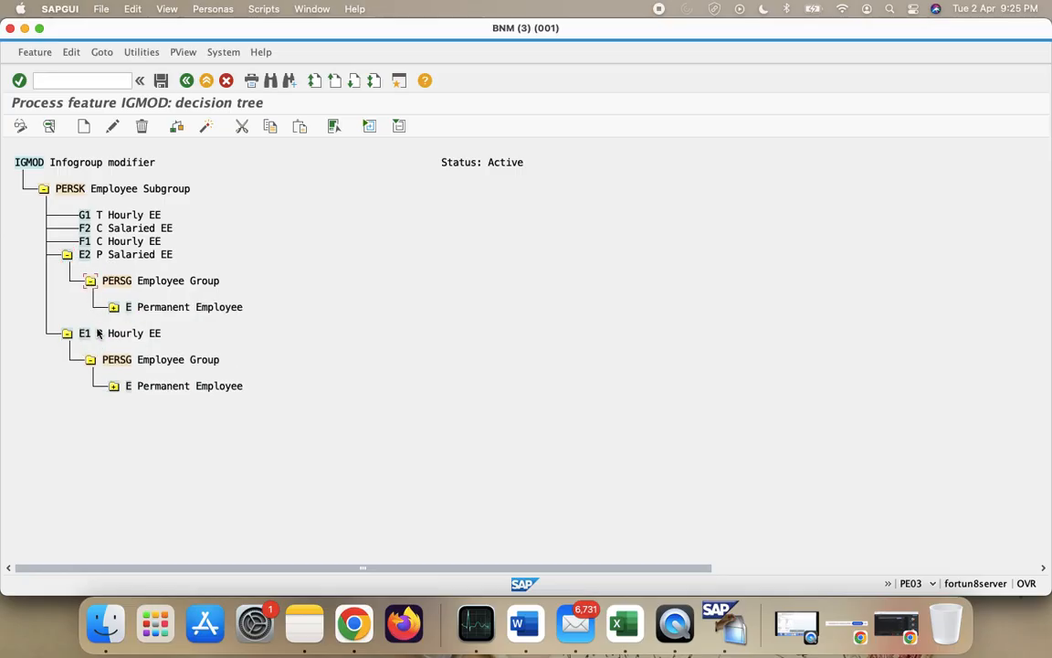
{"action": "left_click", "coordinate": [113, 387]}
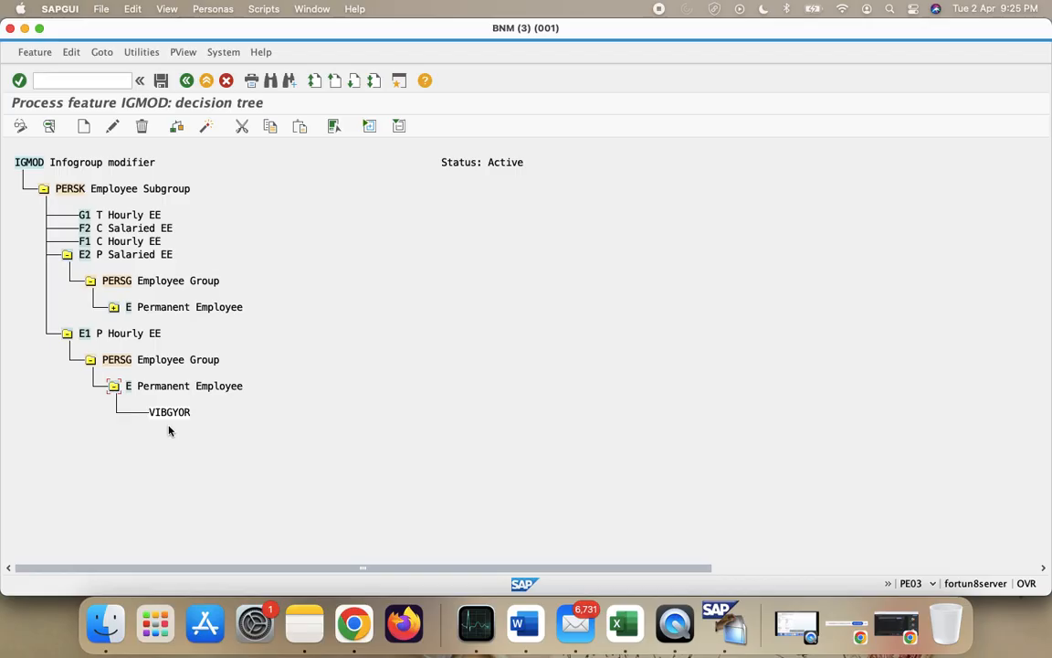
{"action": "left_click", "coordinate": [114, 307]}
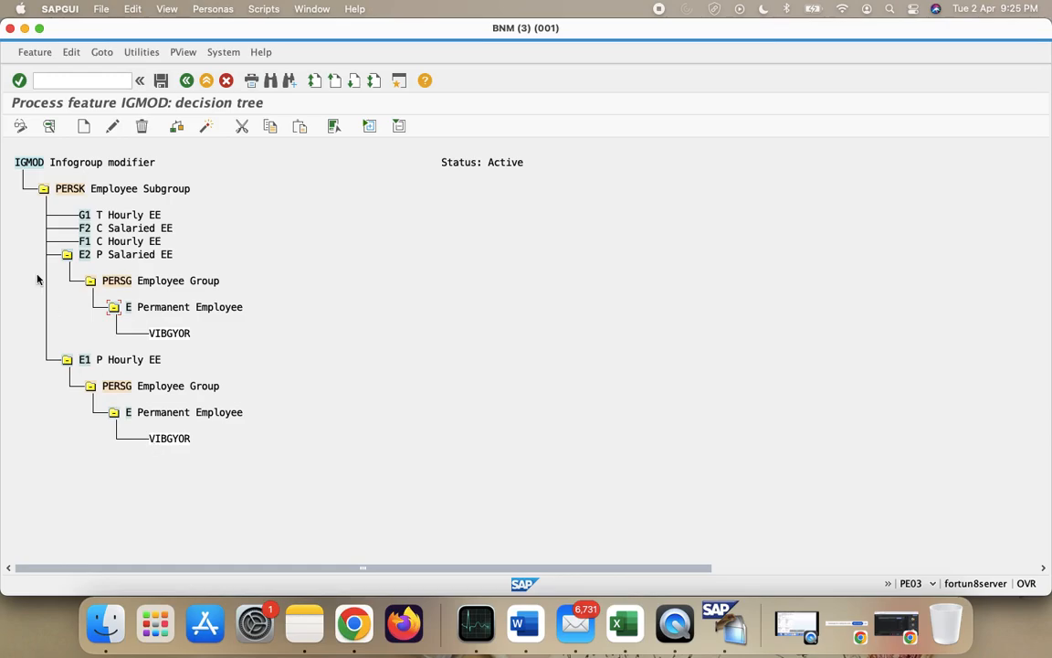
{"action": "left_click", "coordinate": [83, 240]}
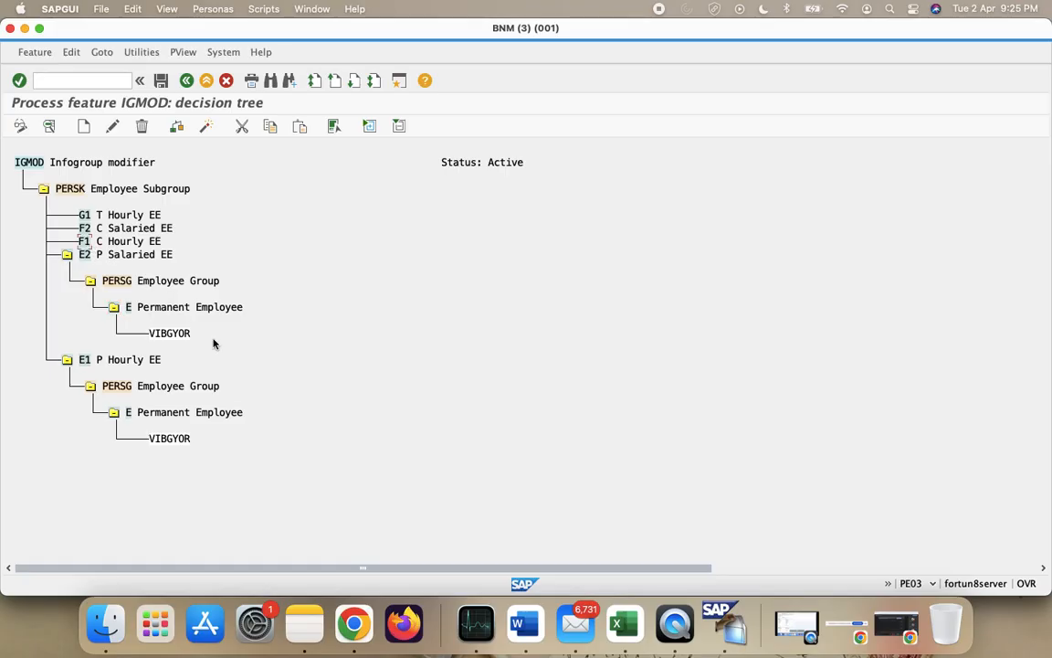
- Add a PERSG Employee Group decision node under F1 C Hourly EE
{"action": "left_click", "coordinate": [83, 125]}
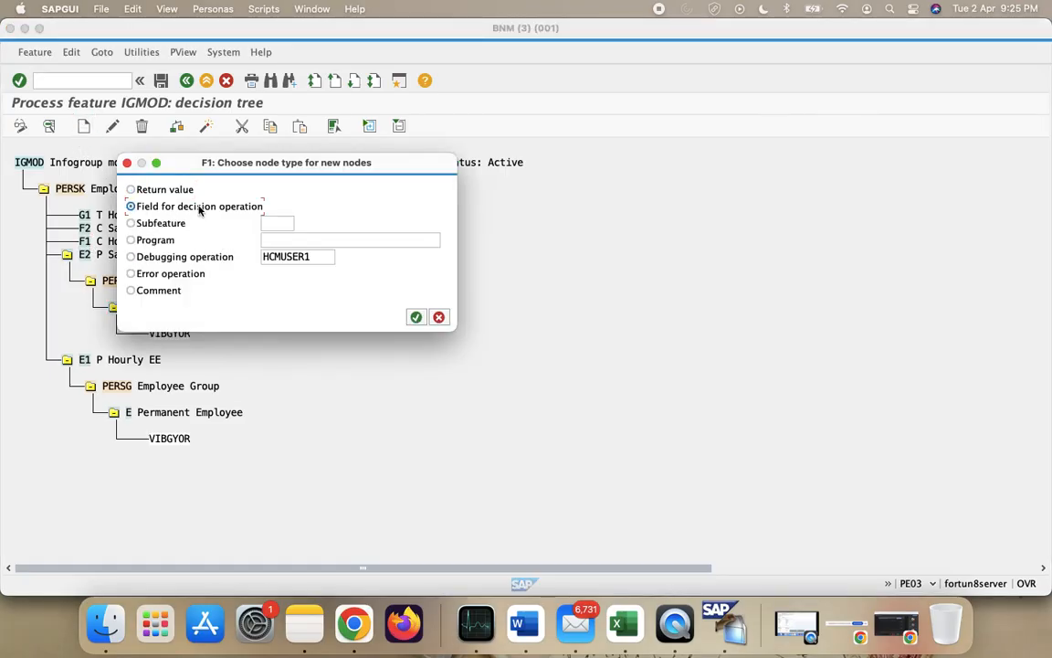
{"action": "left_click", "coordinate": [416, 317]}
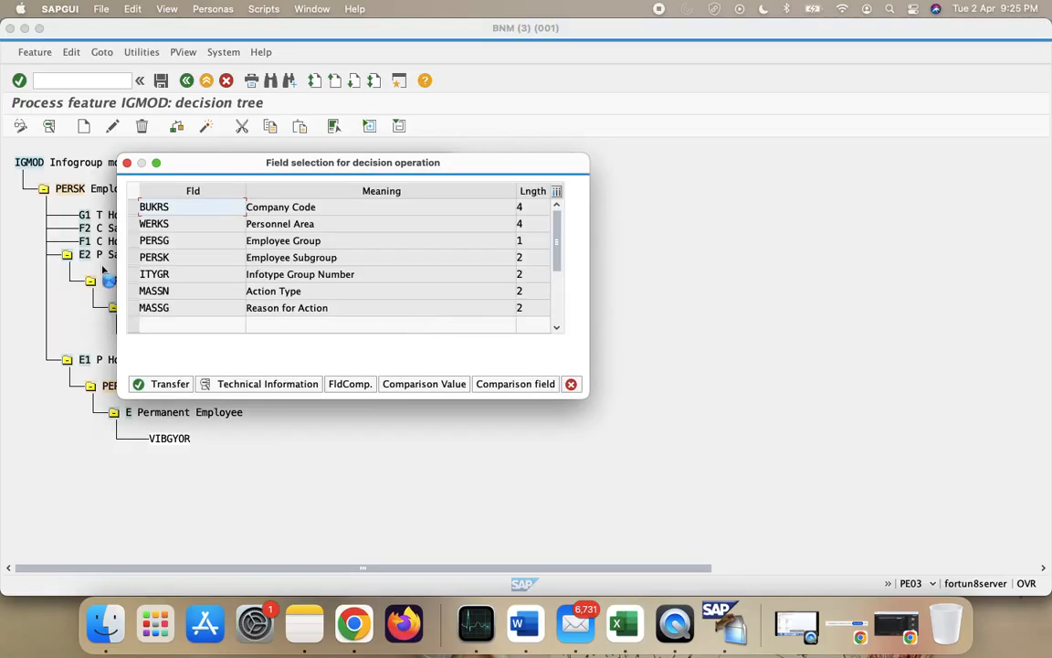
{"action": "left_click", "coordinate": [132, 242]}
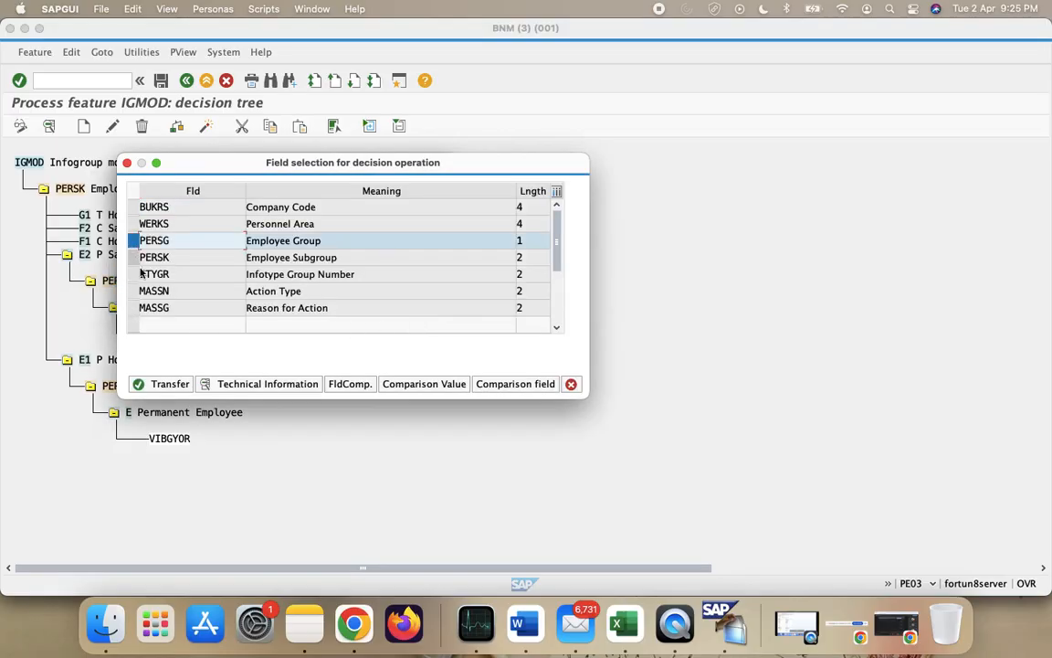
{"action": "left_click", "coordinate": [165, 383]}
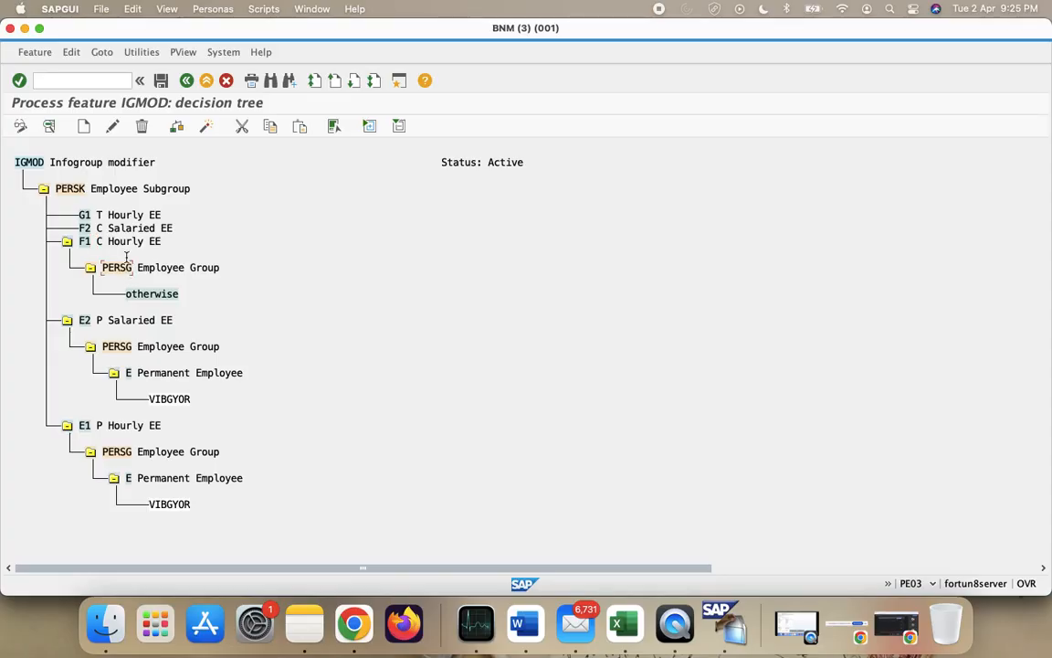
- Add an F Contract Employee value under F1's PERSG and delete its otherwise node
{"action": "left_click", "coordinate": [83, 126]}
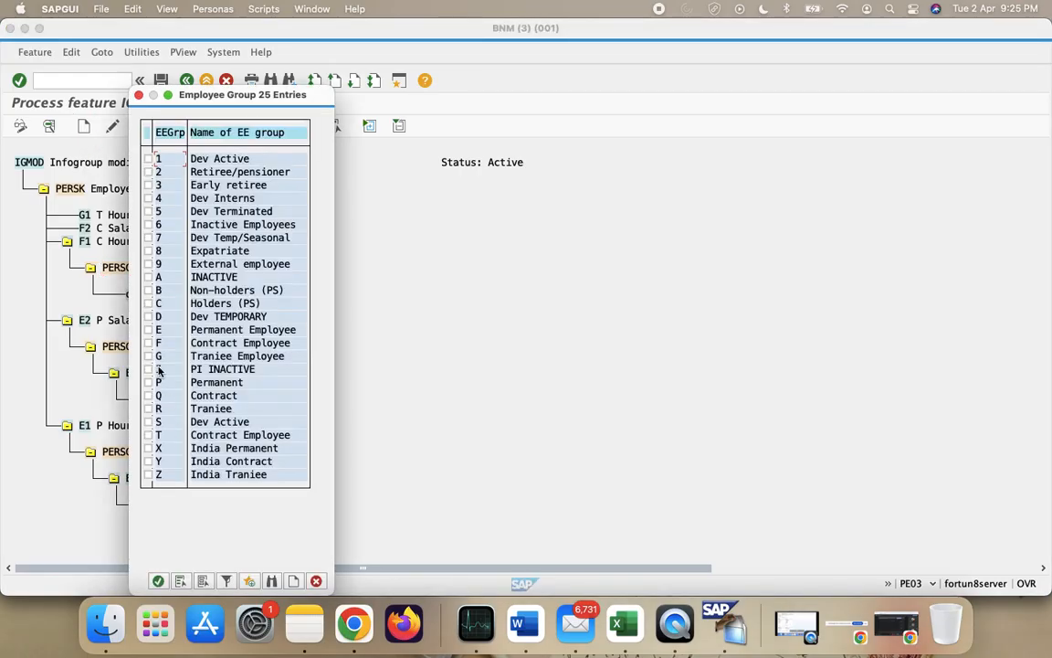
{"action": "left_click", "coordinate": [149, 343]}
{"action": "left_click", "coordinate": [157, 580]}
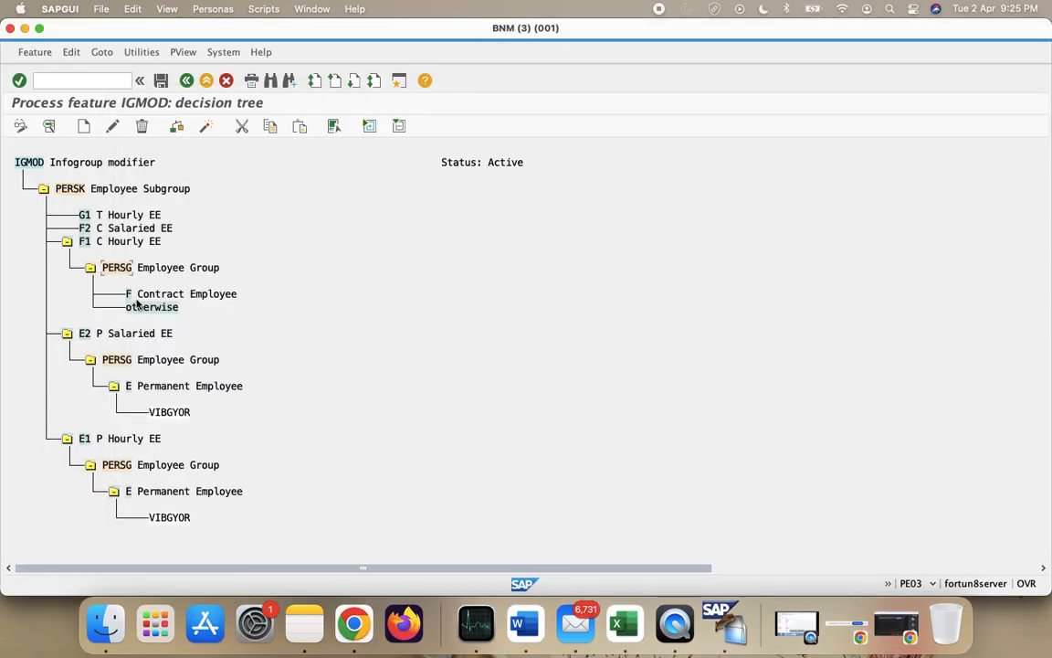
{"action": "left_click", "coordinate": [141, 126]}
{"action": "left_click", "coordinate": [240, 240]}
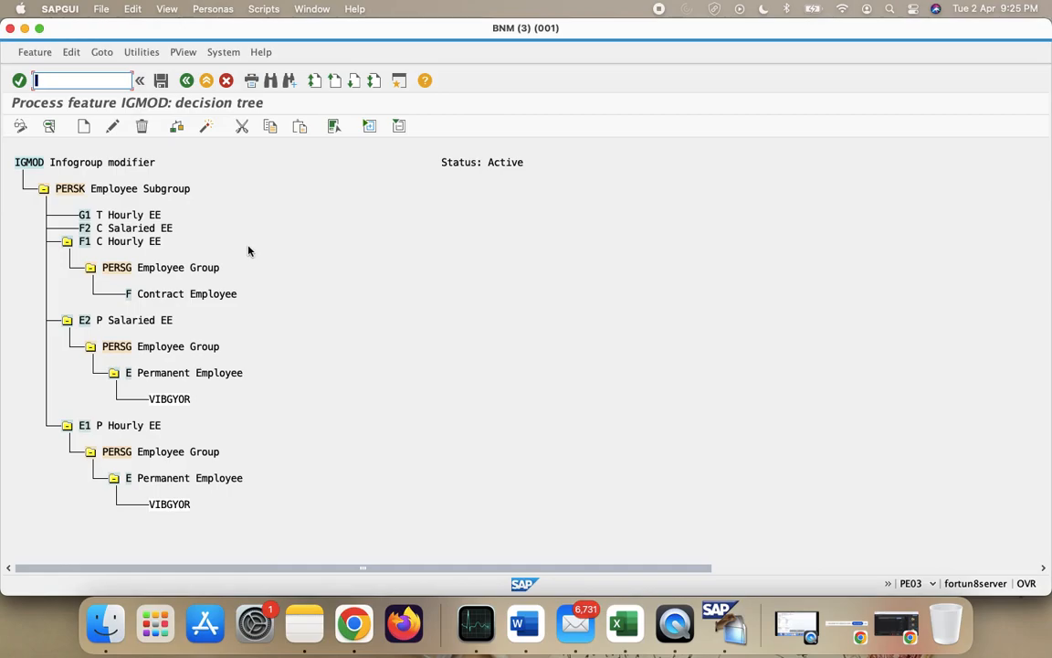
- Make F1's F Contract Employee branch return VIBGYOR
{"action": "left_click", "coordinate": [127, 296]}
{"action": "left_click", "coordinate": [84, 128]}
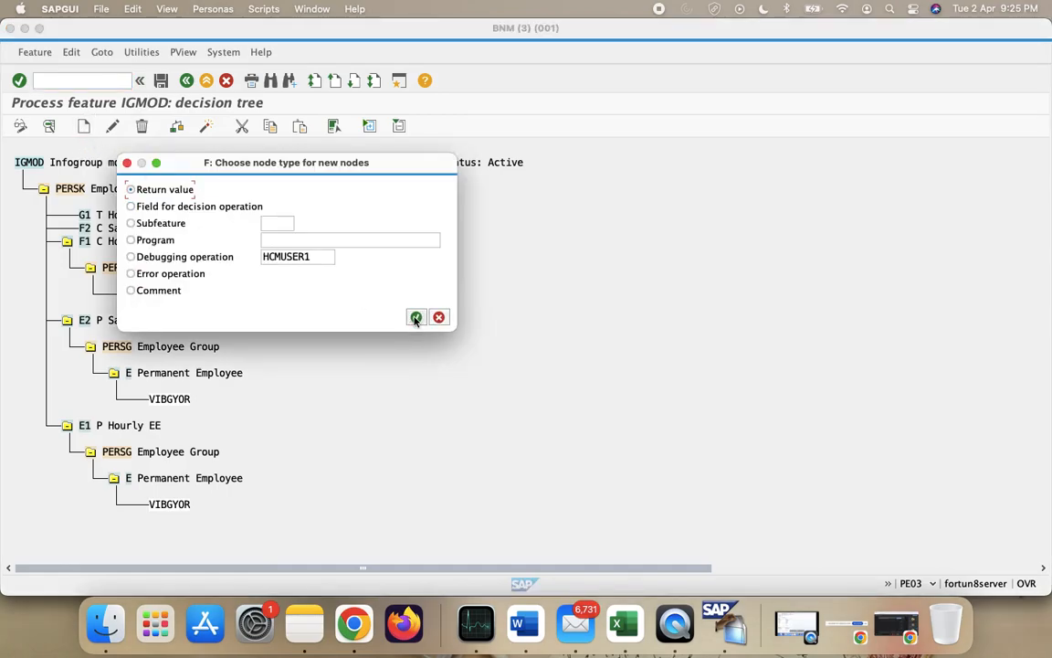
{"action": "left_click", "coordinate": [416, 317]}
{"action": "type", "text": "V"}
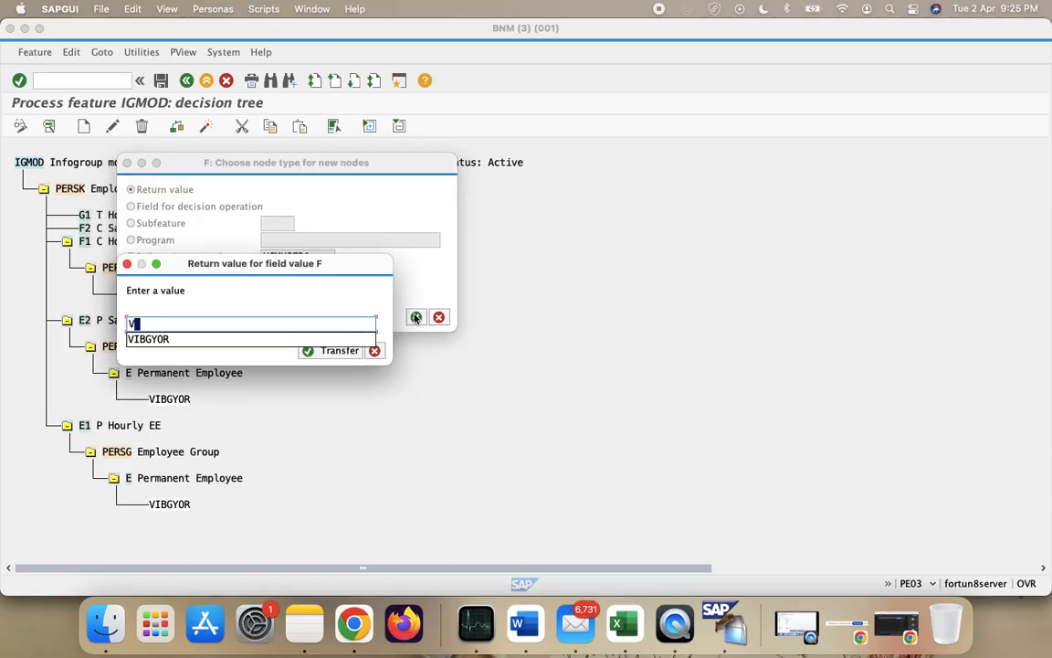
{"action": "type", "text": "IBGYOR"}
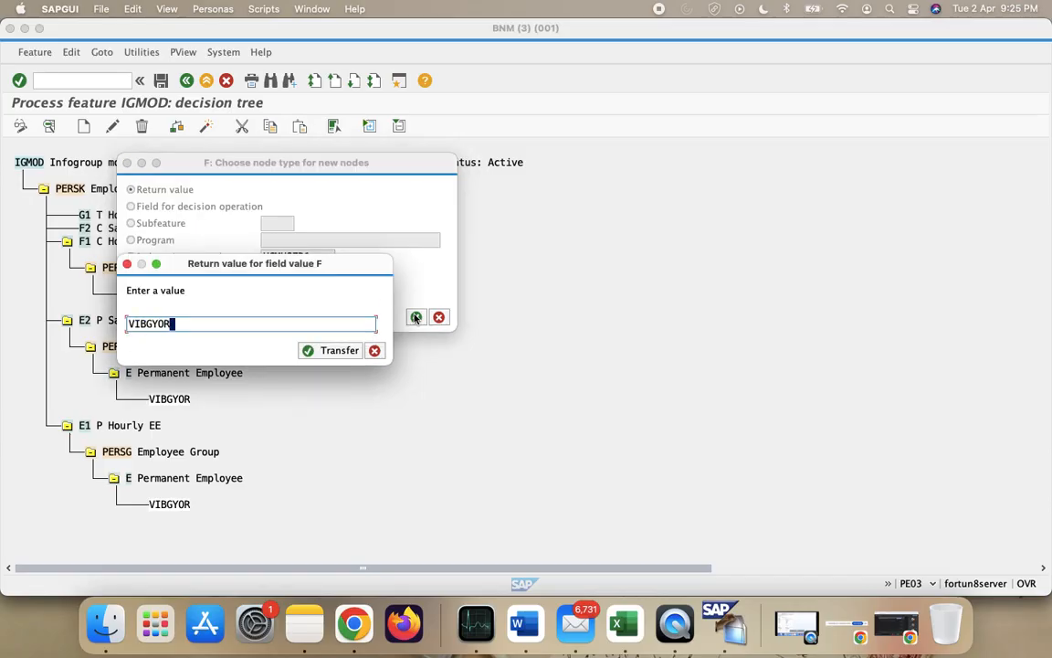
{"action": "key", "text": "Return"}
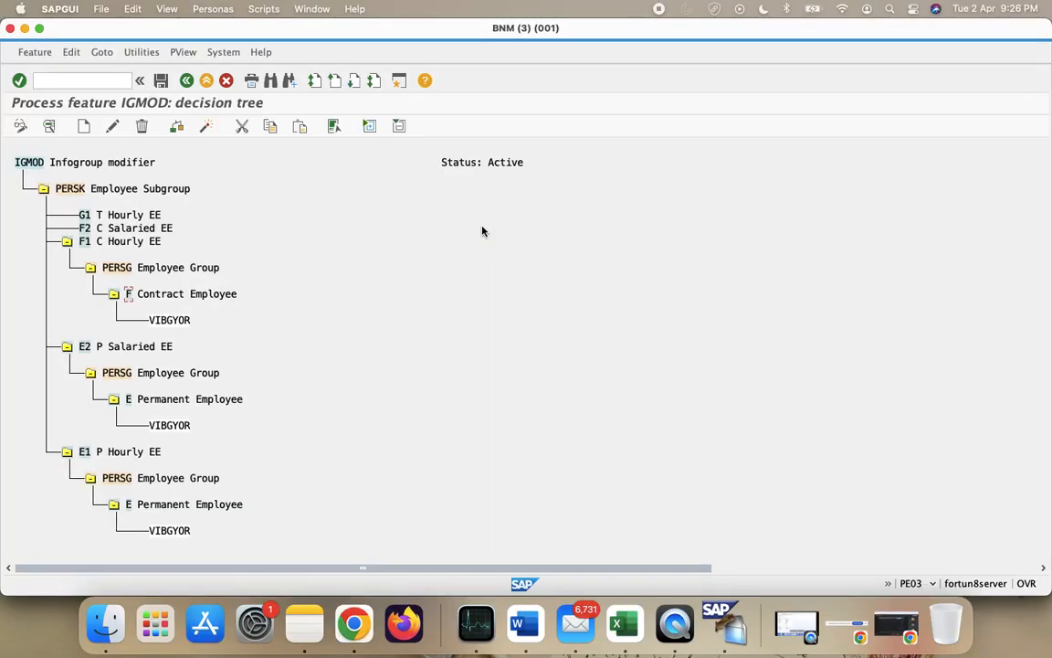
{"action": "left_click", "coordinate": [354, 624]}
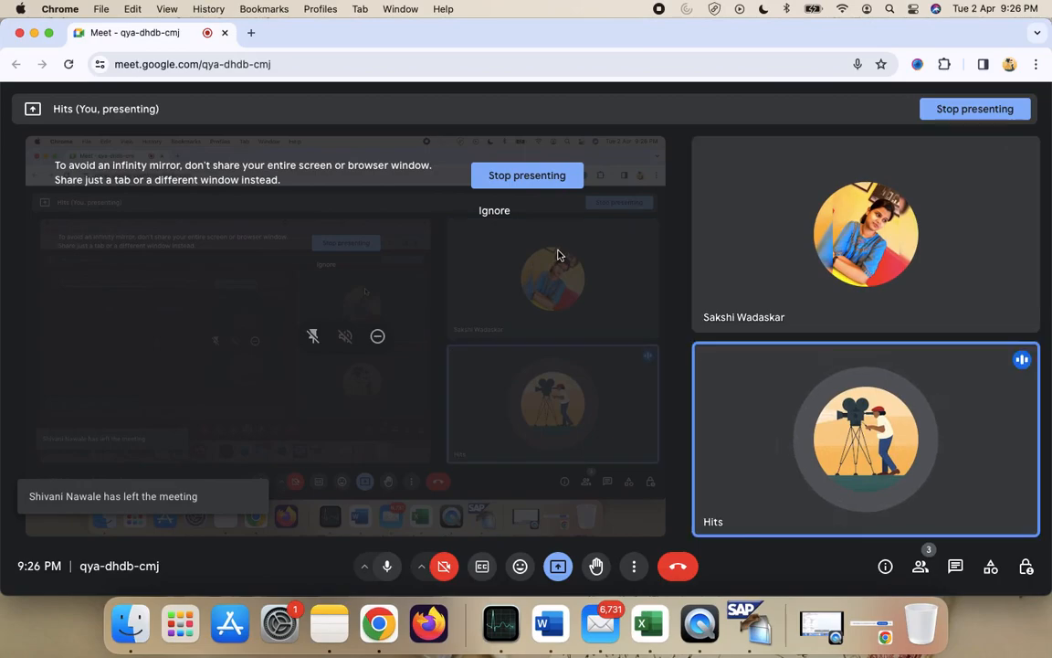
{"action": "left_click", "coordinate": [493, 211]}
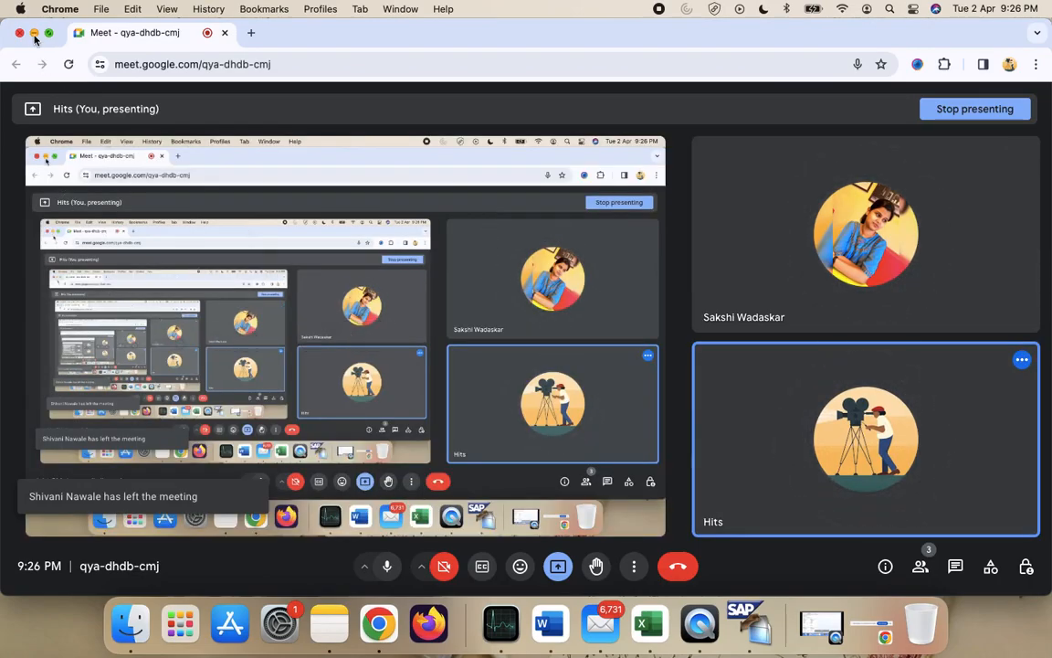
{"action": "key", "text": "super+m"}
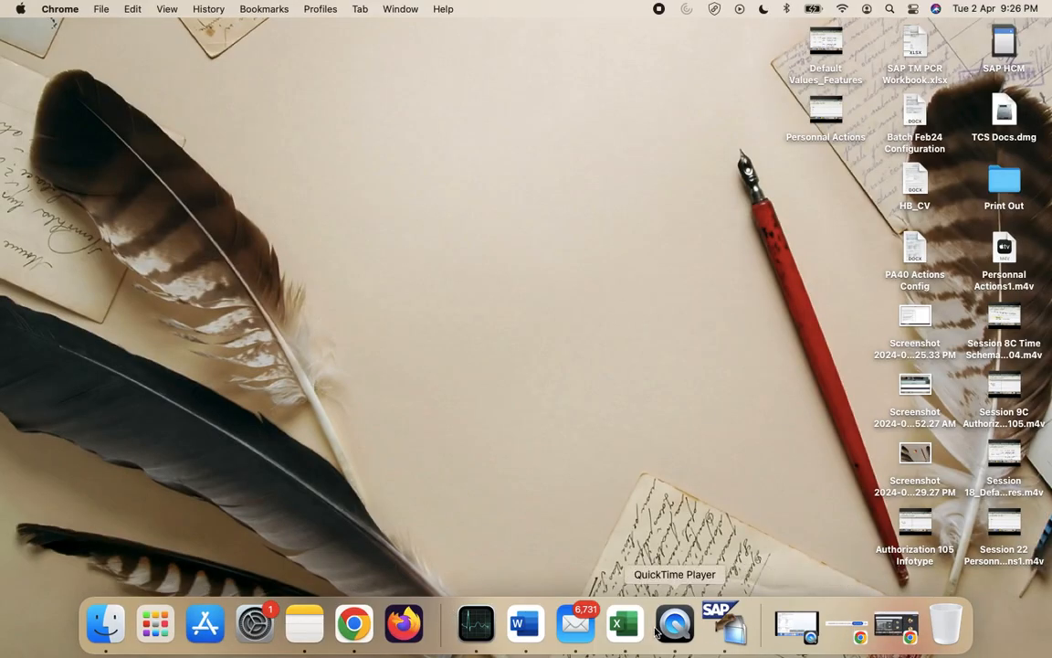
{"action": "left_click", "coordinate": [738, 635]}
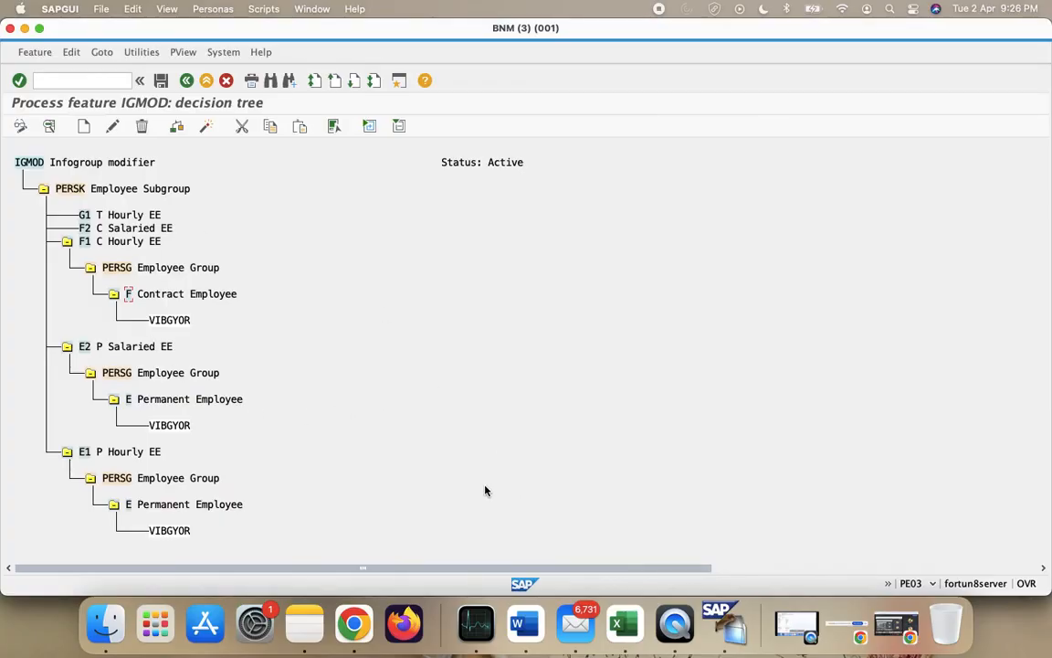
- Add a PERSG Employee Group decision node under F2 C Salaried EE
{"action": "key", "text": "Up"}
{"action": "key", "text": "Up"}
{"action": "key", "text": "Up"}
{"action": "left_click", "coordinate": [87, 128]}
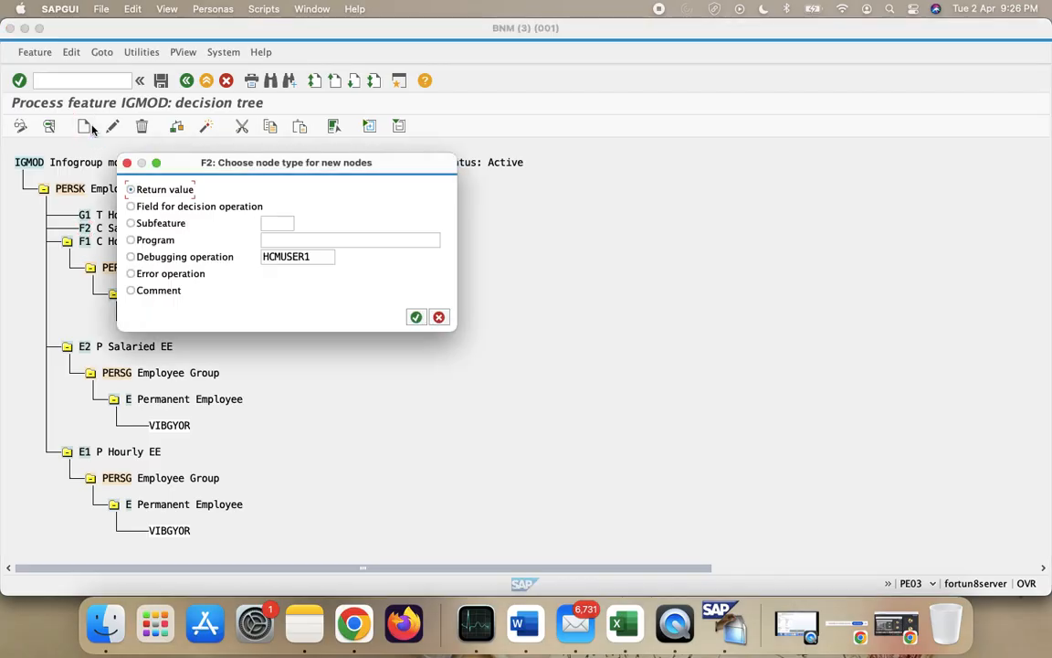
{"action": "left_click", "coordinate": [176, 205]}
{"action": "left_click", "coordinate": [416, 317]}
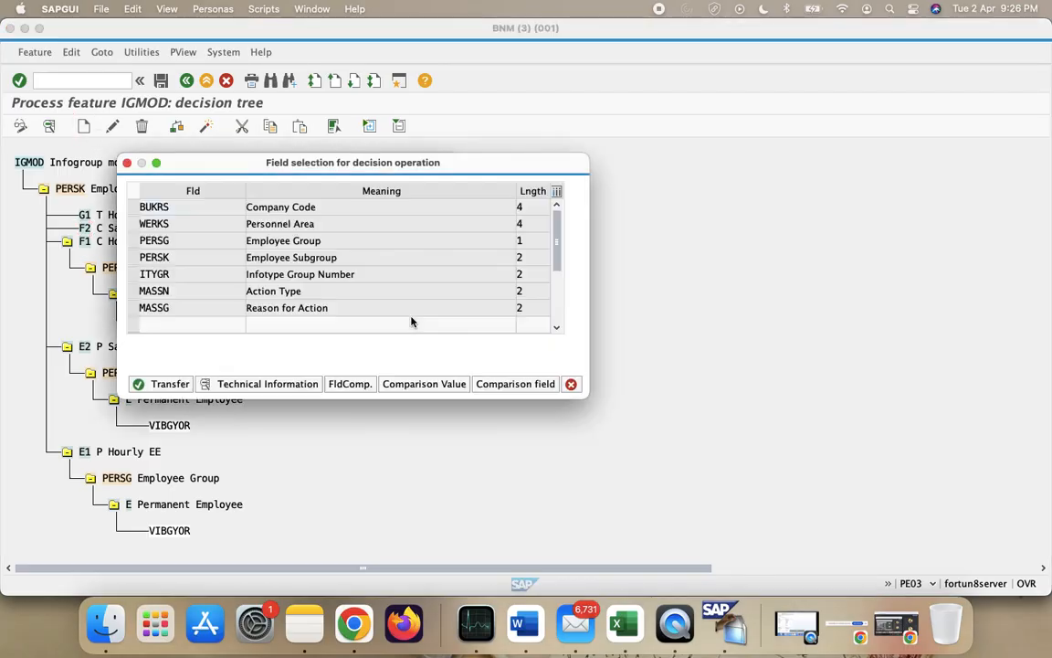
{"action": "left_click", "coordinate": [132, 240]}
{"action": "left_click", "coordinate": [167, 383]}
- Delete F2's otherwise node and add an F Contract Employee value under PERSG
{"action": "left_click", "coordinate": [132, 283]}
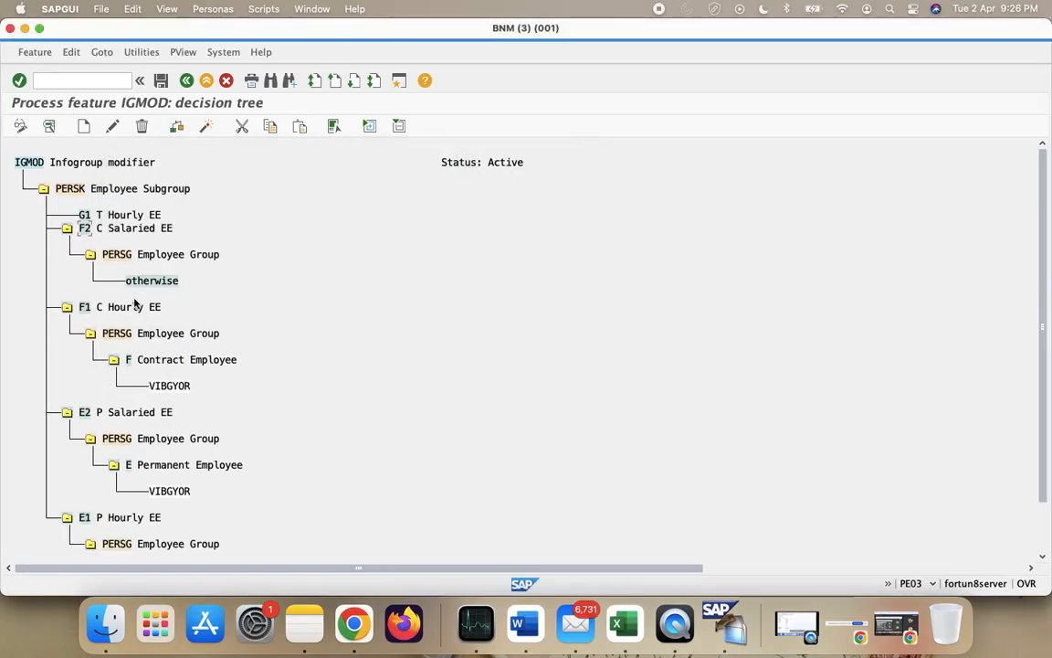
{"action": "left_click", "coordinate": [142, 125]}
{"action": "left_click", "coordinate": [242, 239]}
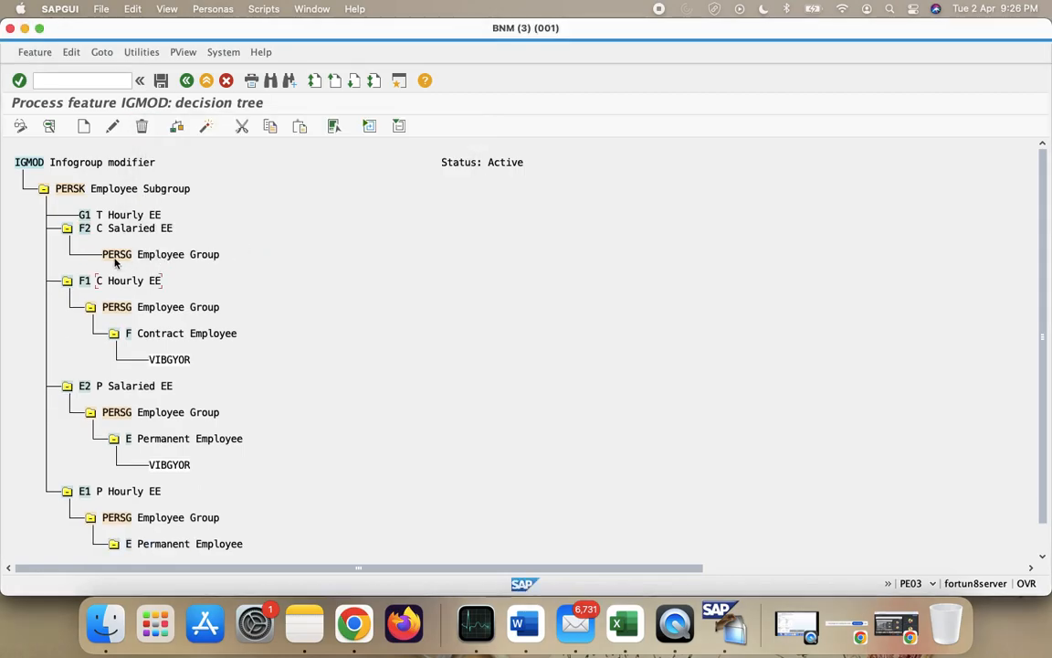
{"action": "left_click", "coordinate": [82, 129]}
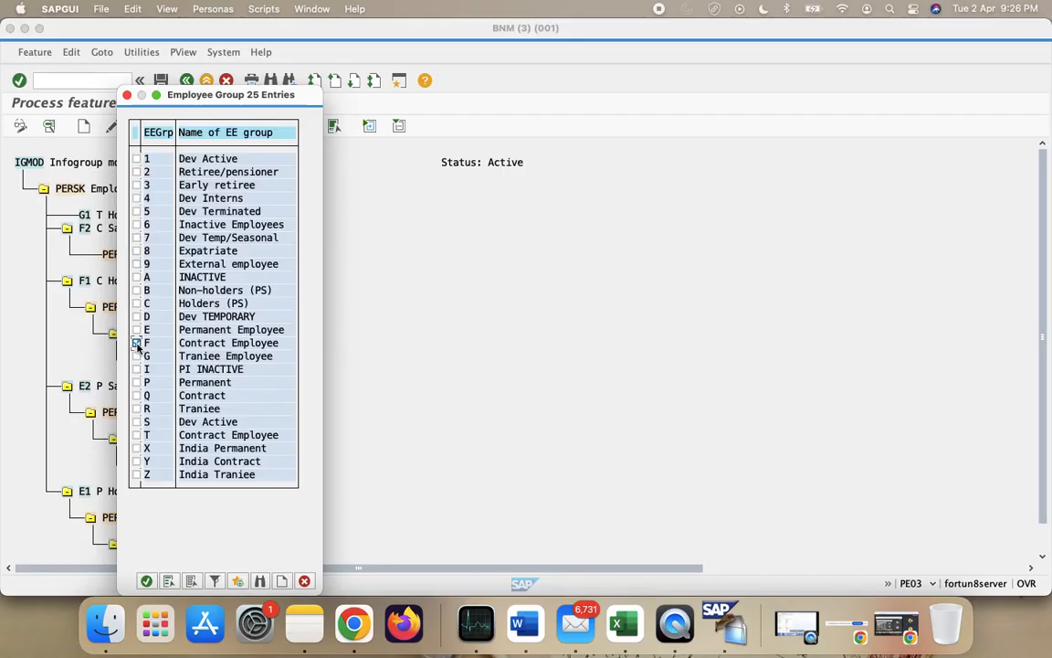
{"action": "left_click", "coordinate": [146, 581]}
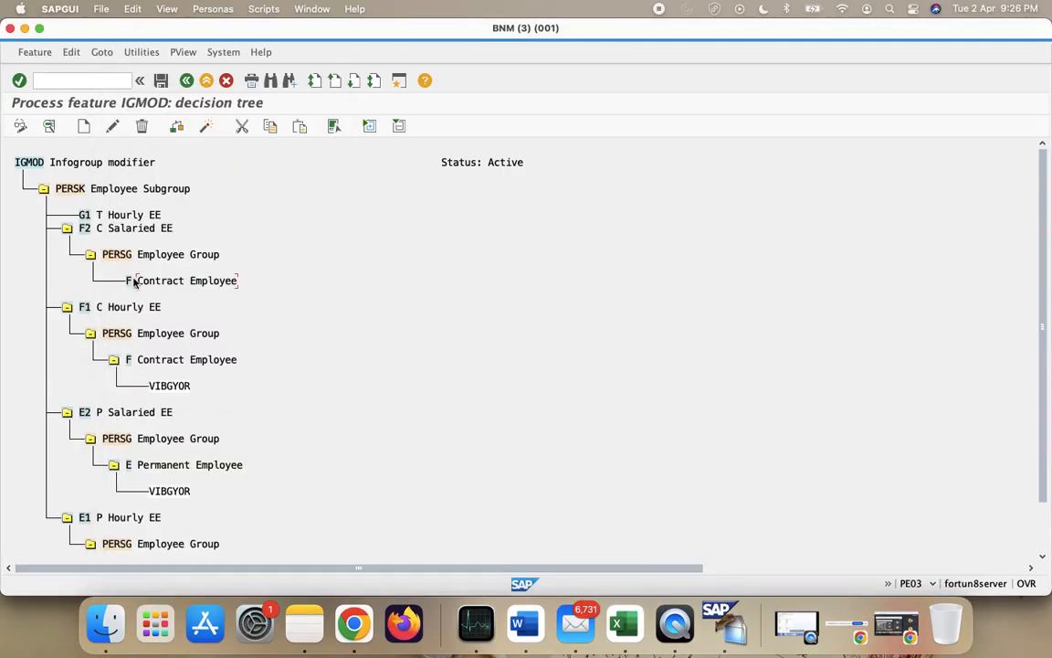
- Make F2's F Contract Employee branch return VIBGYOR
{"action": "left_click", "coordinate": [83, 125]}
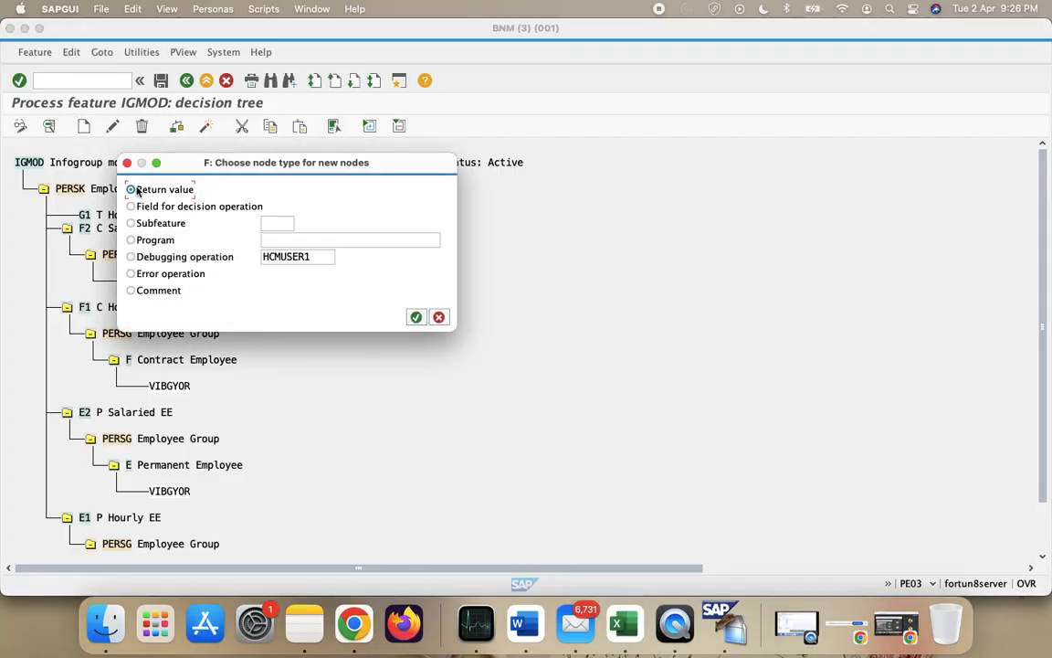
{"action": "left_click", "coordinate": [416, 317]}
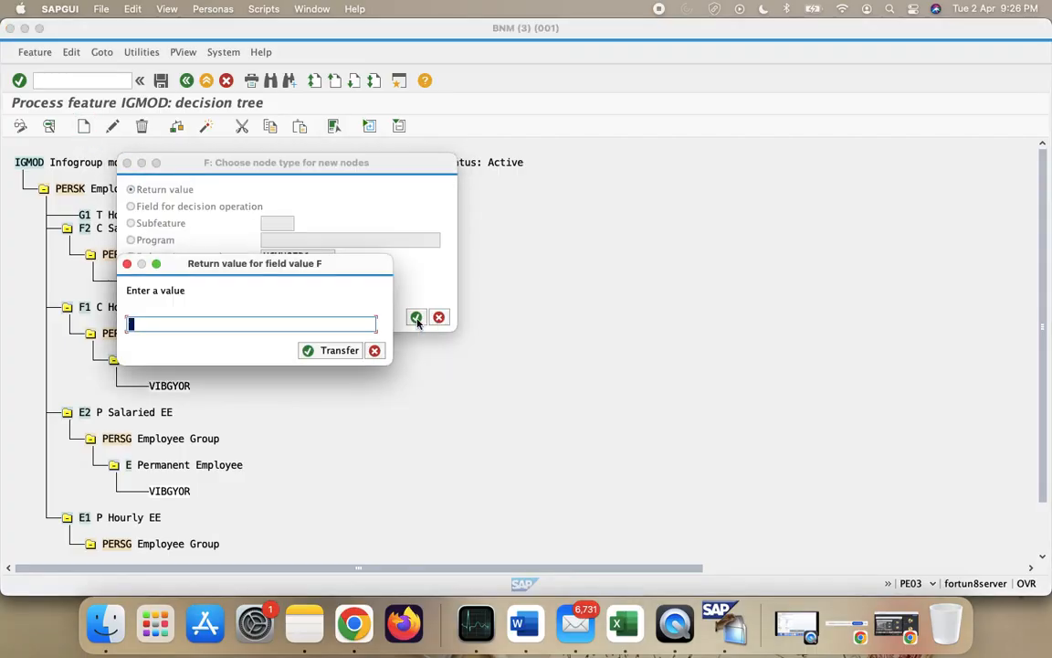
{"action": "type", "text": "VIB"}
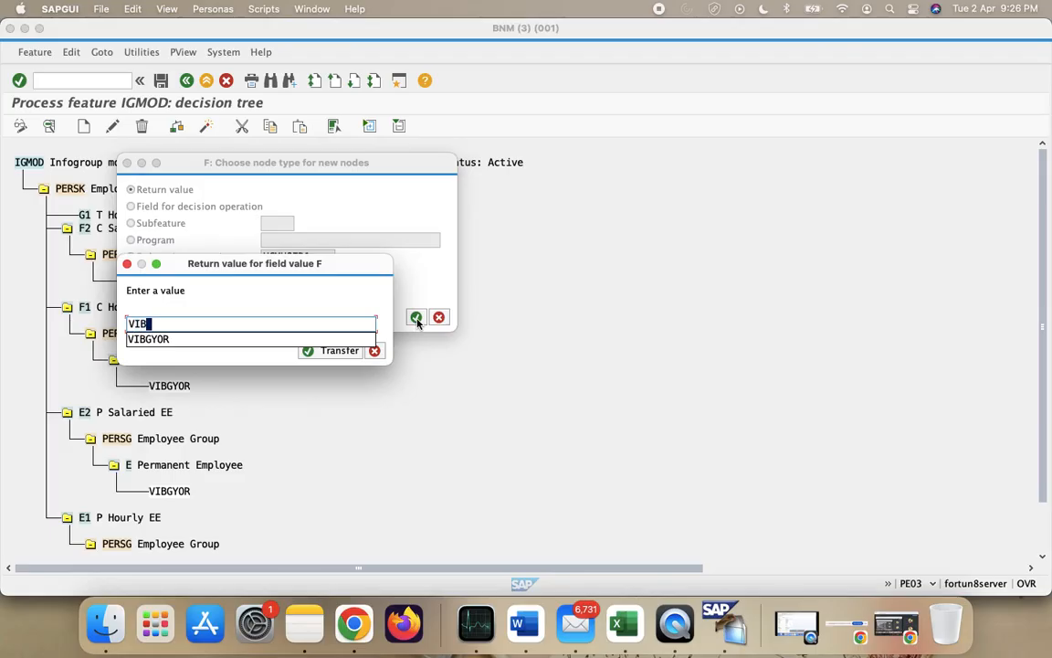
{"action": "type", "text": "GYOR"}
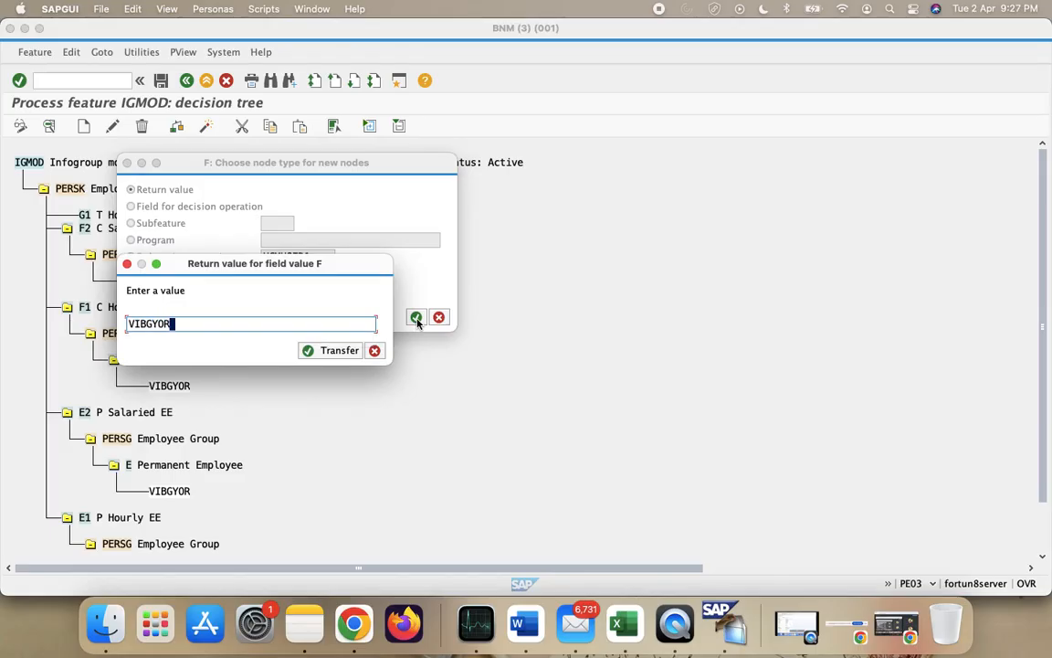
{"action": "left_click", "coordinate": [328, 351]}
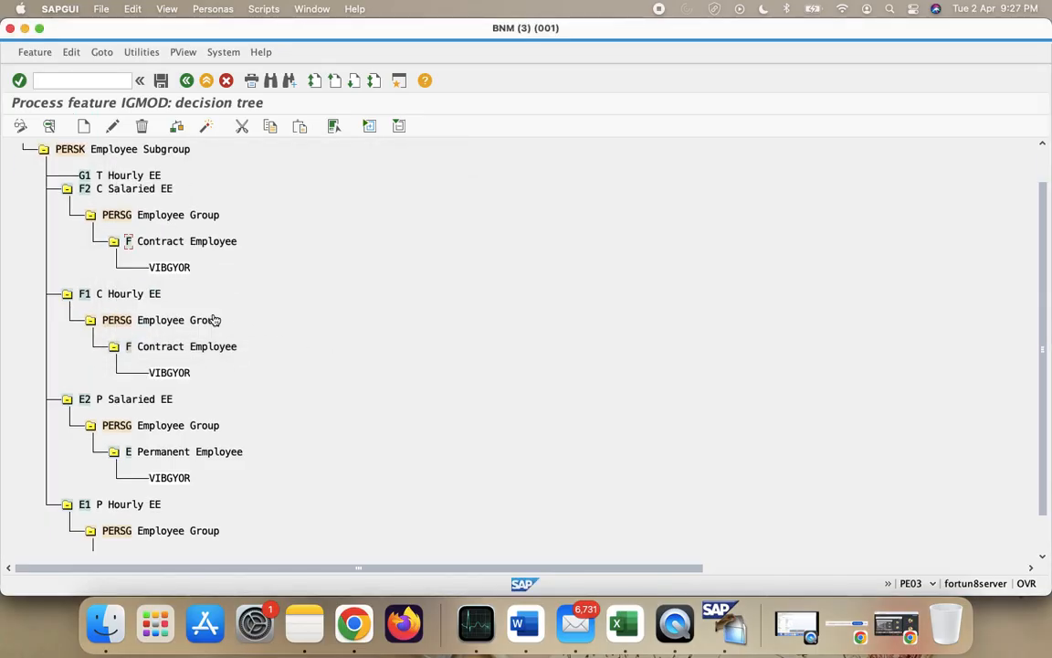
{"action": "scroll", "coordinate": [214, 317], "scroll_direction": "up", "scroll_amount": 3}
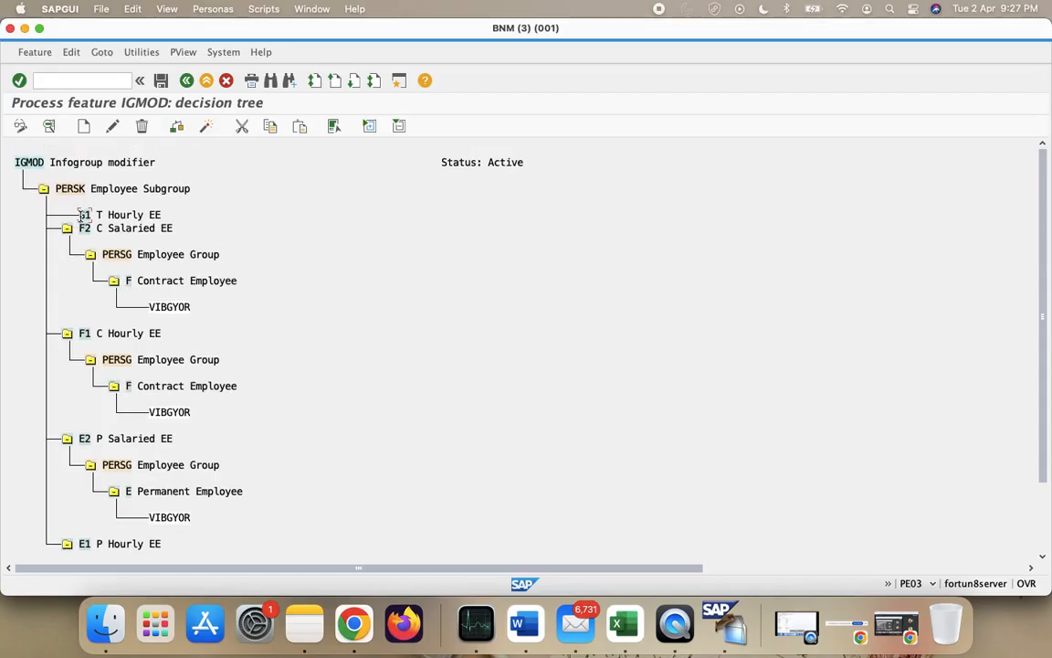
- Add a PERSG Employee Group decision node under G1 T Hourly EE
{"action": "left_click", "coordinate": [81, 130]}
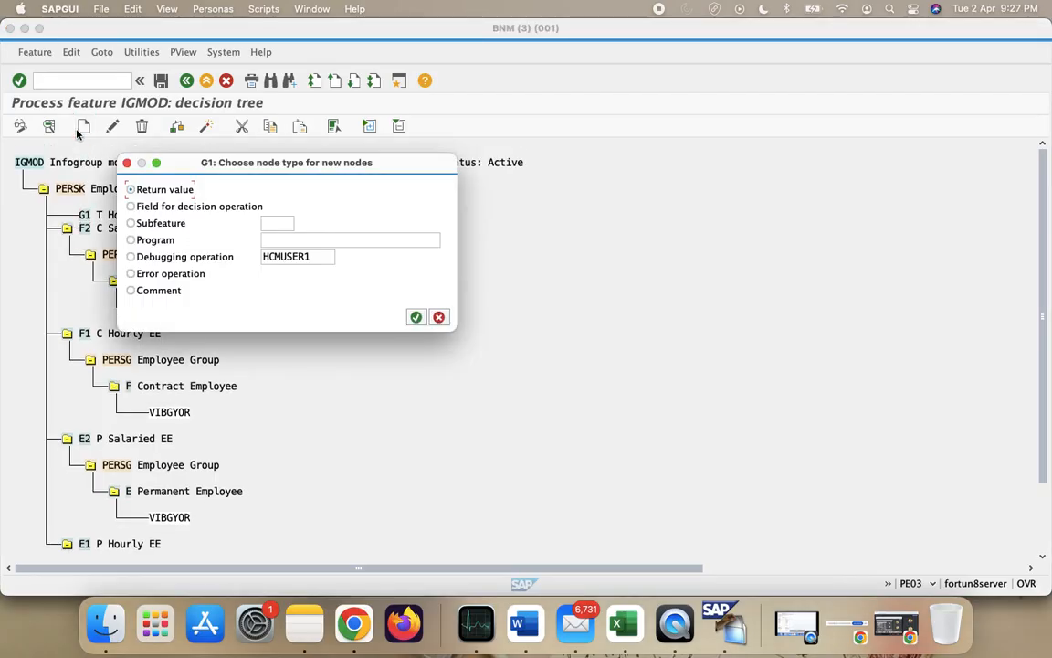
{"action": "left_click", "coordinate": [177, 209]}
{"action": "left_click", "coordinate": [417, 318]}
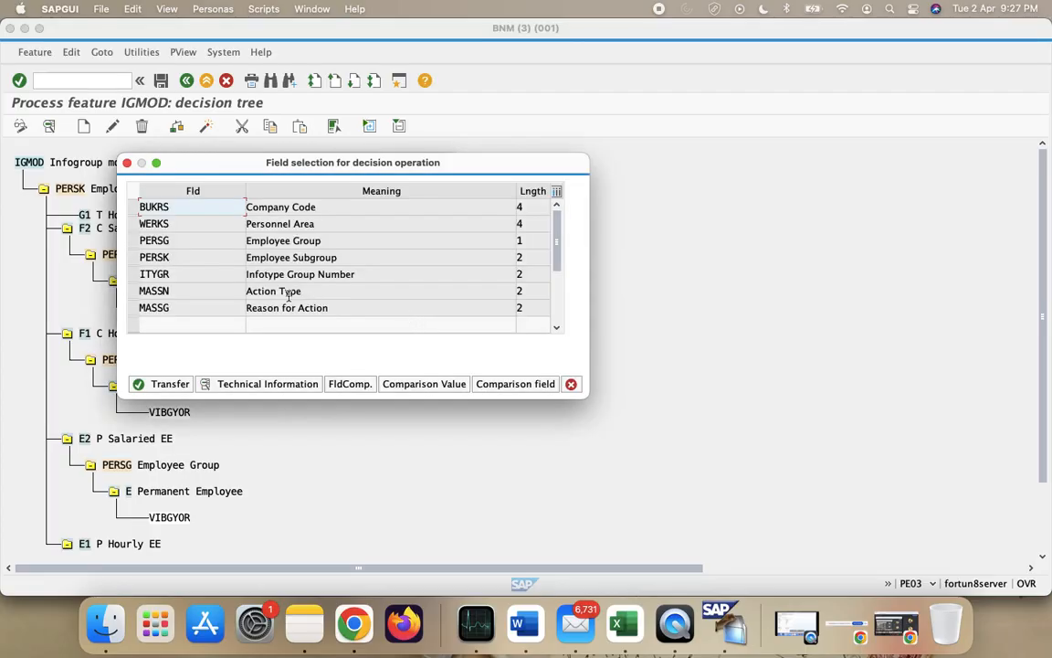
{"action": "left_click", "coordinate": [133, 240]}
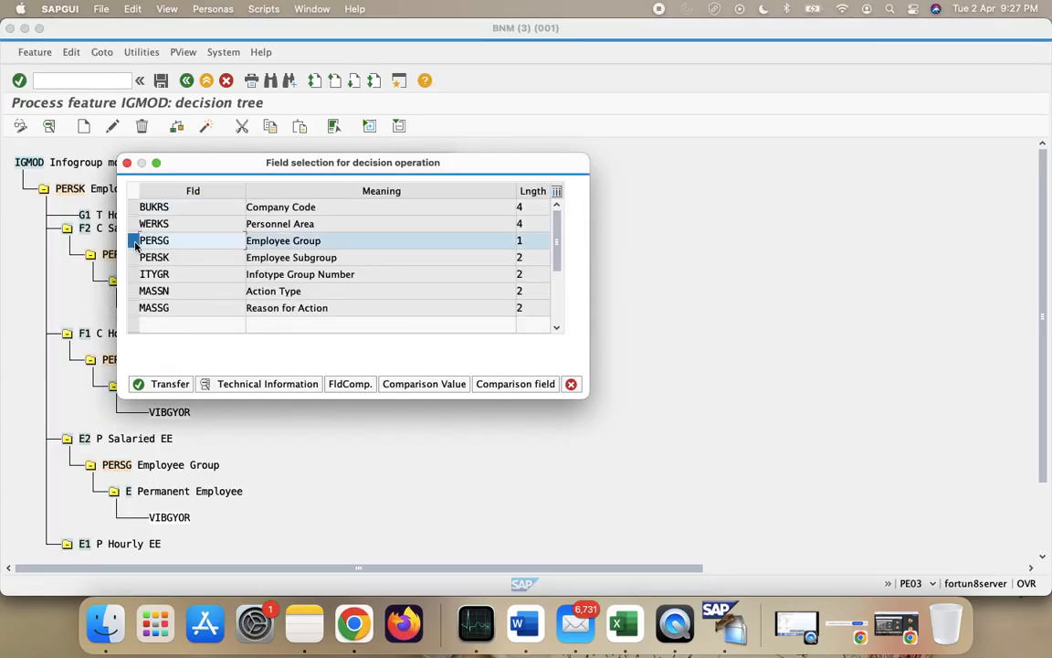
{"action": "left_click", "coordinate": [164, 384]}
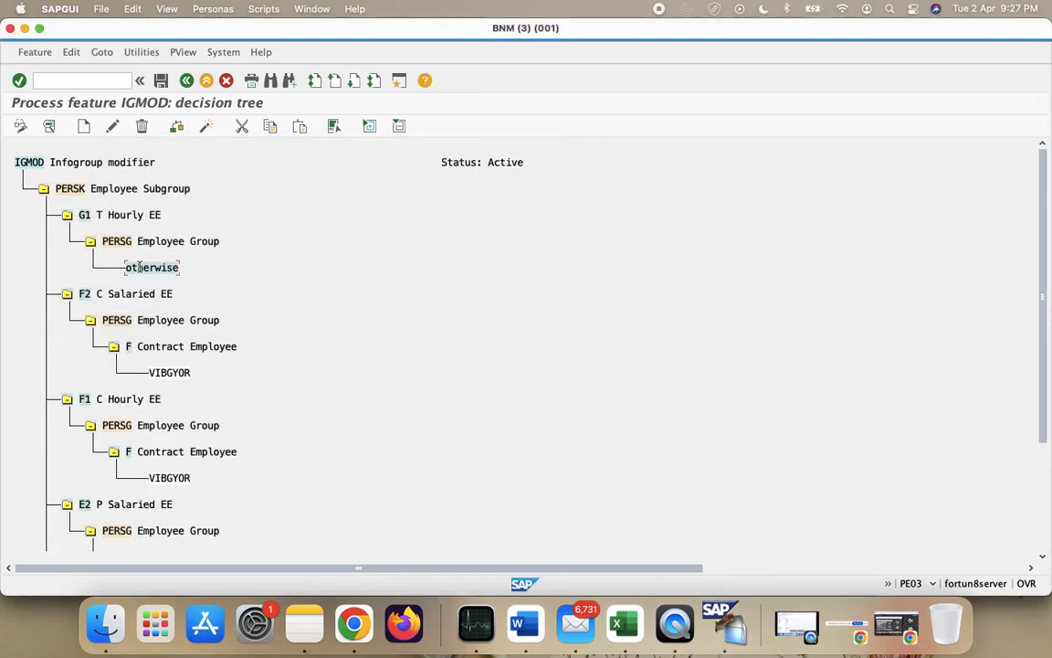
- Delete G1's otherwise node and add a G Traniee Employee value under PERSG
{"action": "left_click", "coordinate": [142, 126]}
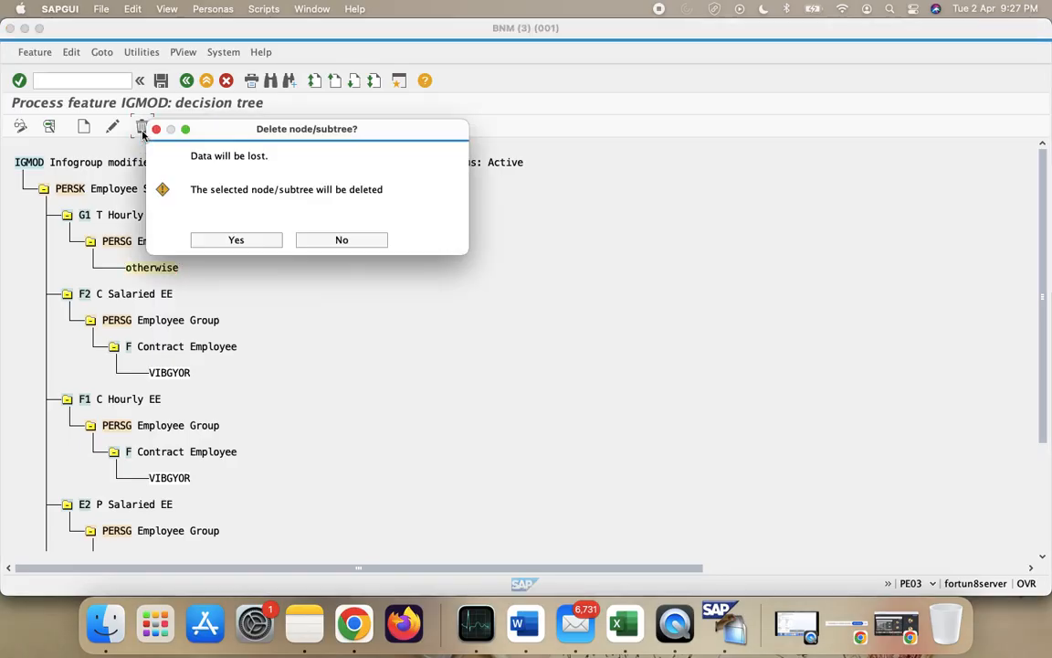
{"action": "left_click", "coordinate": [236, 240]}
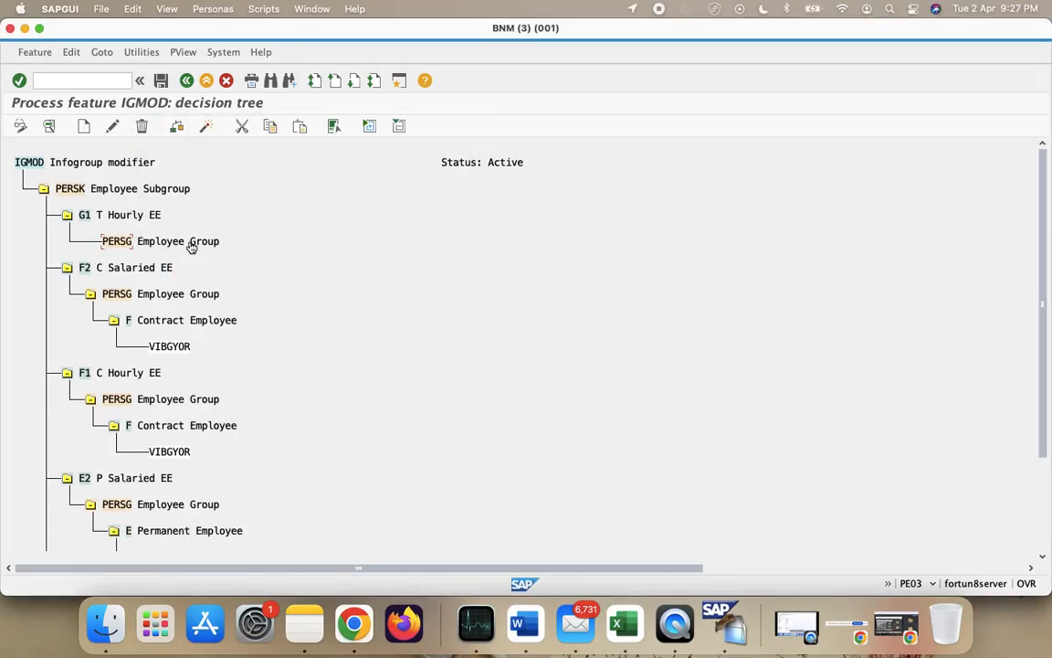
{"action": "left_click", "coordinate": [84, 126]}
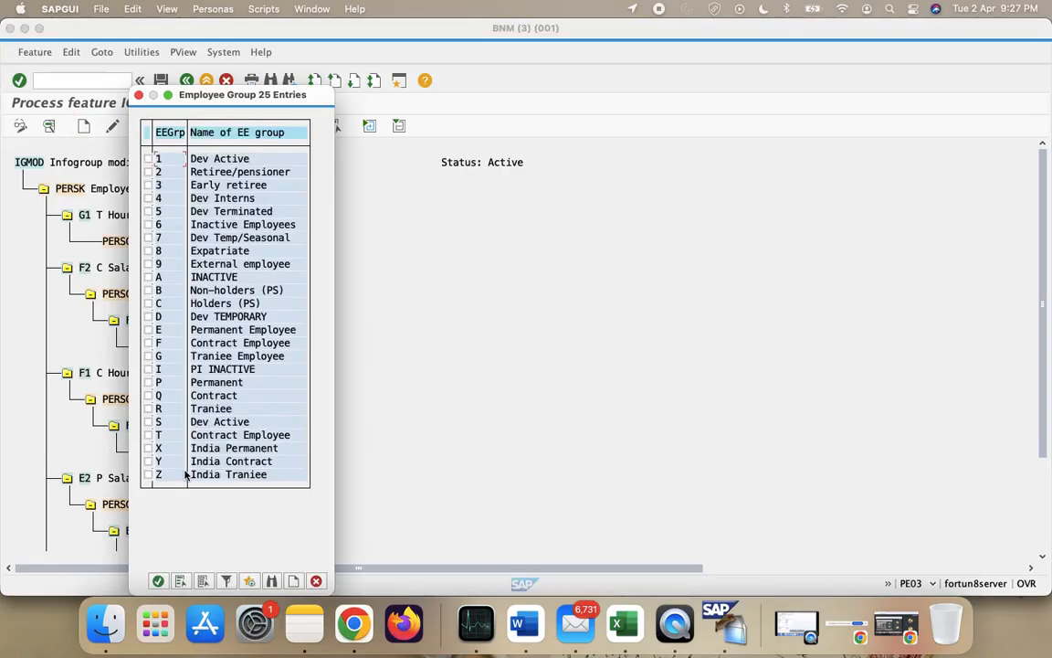
{"action": "left_click", "coordinate": [148, 356]}
{"action": "left_click", "coordinate": [157, 582]}
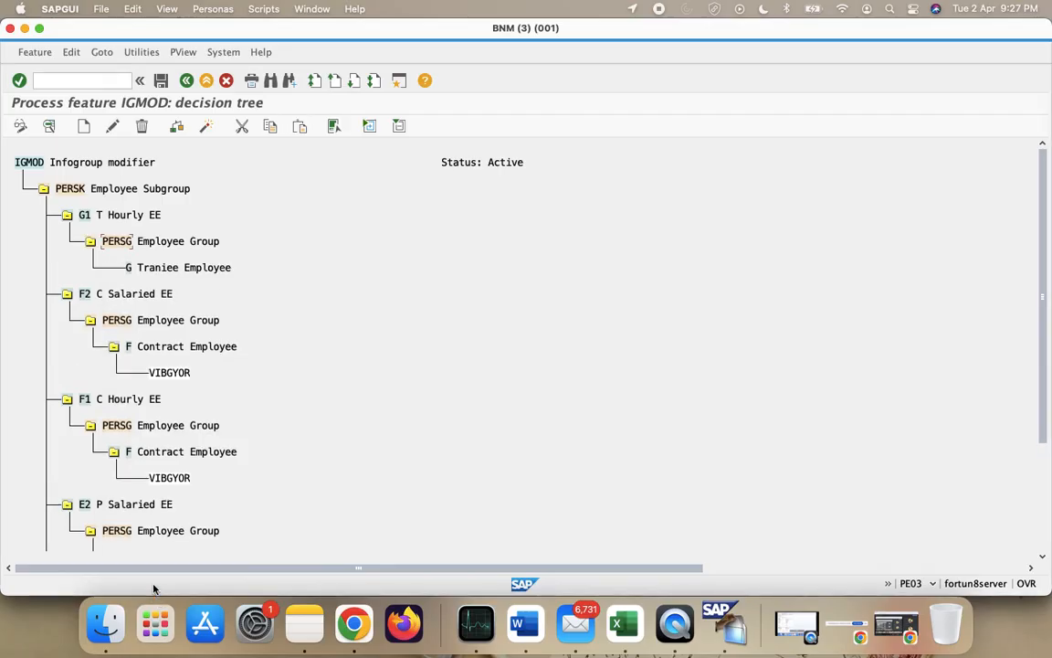
- Make G1's G Traniee Employee branch return VIBGYOR
{"action": "left_click", "coordinate": [84, 126]}
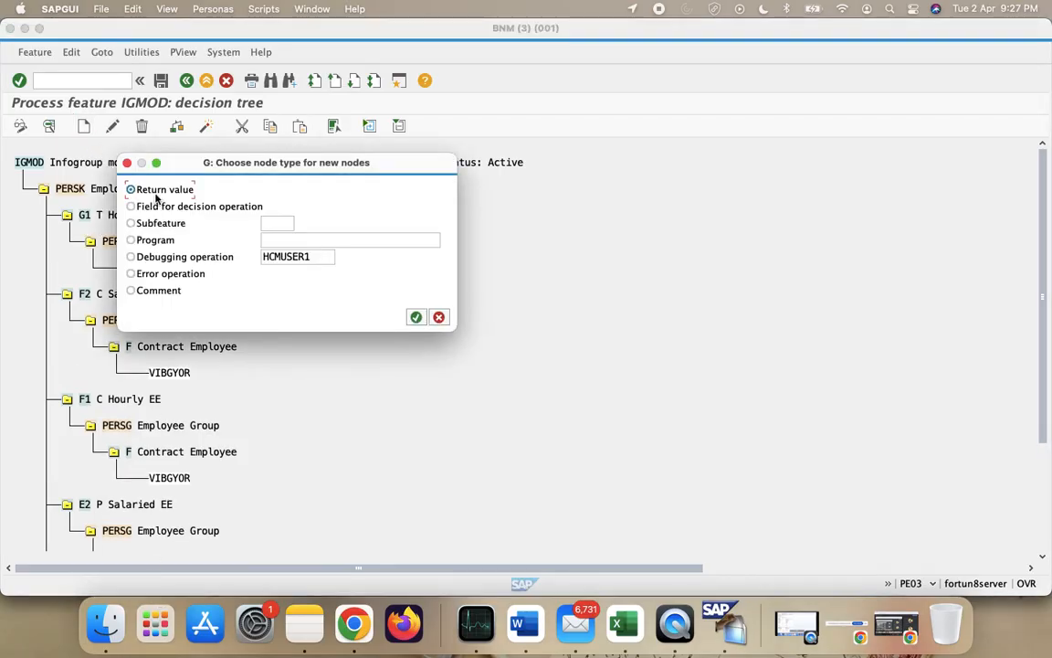
{"action": "left_click", "coordinate": [416, 316]}
{"action": "type", "text": "V"}
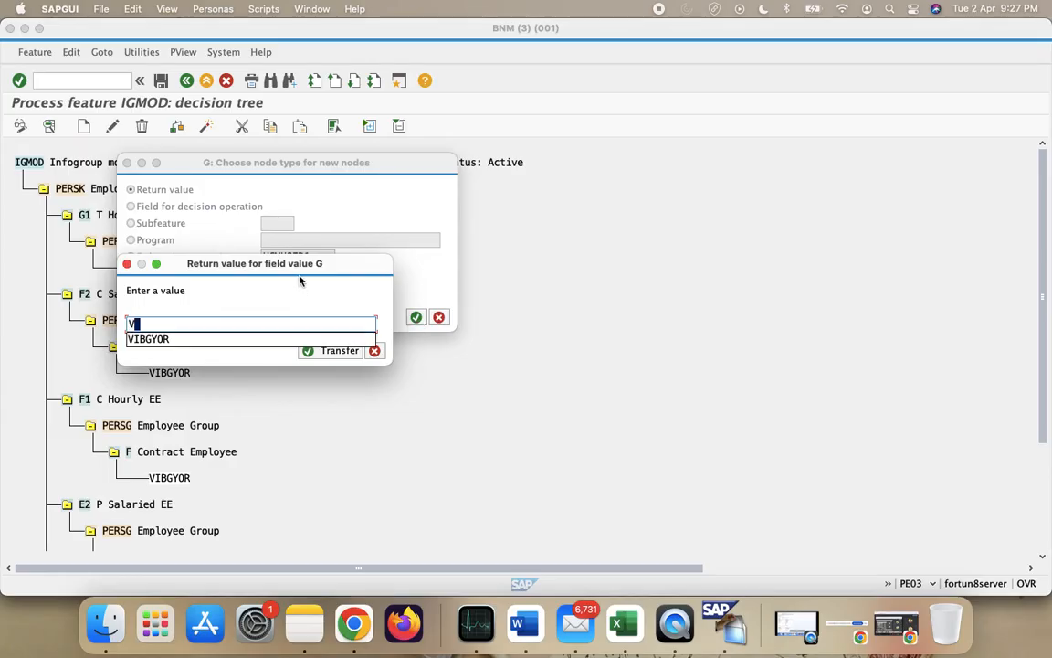
{"action": "type", "text": "IBGYOR"}
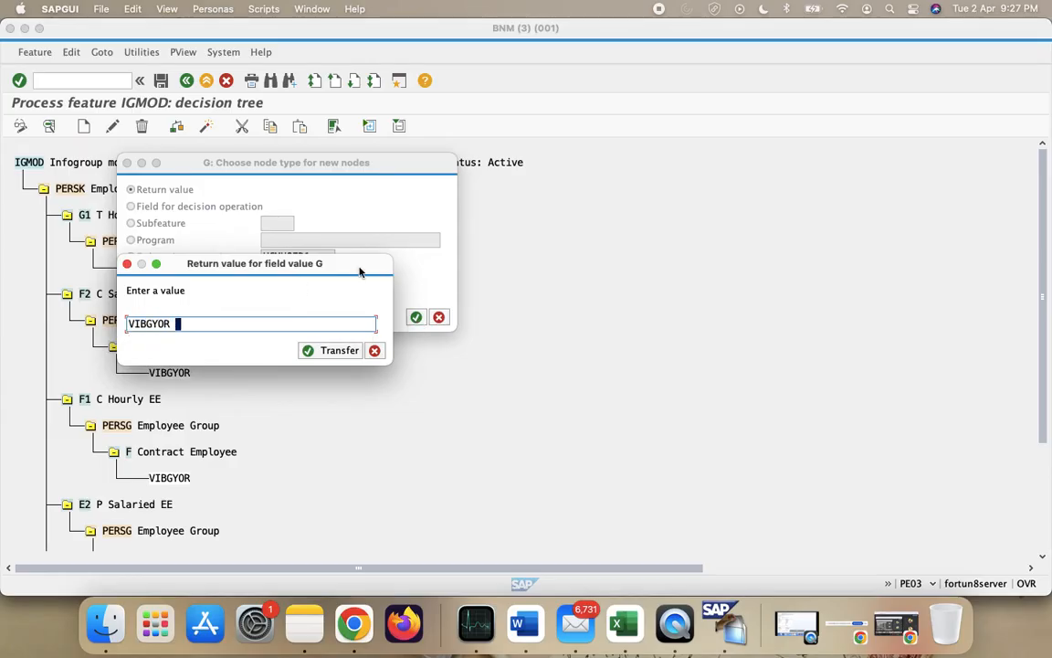
{"action": "key", "text": "Return"}
{"action": "scroll", "coordinate": [407, 365], "scroll_direction": "up", "scroll_amount": 2}
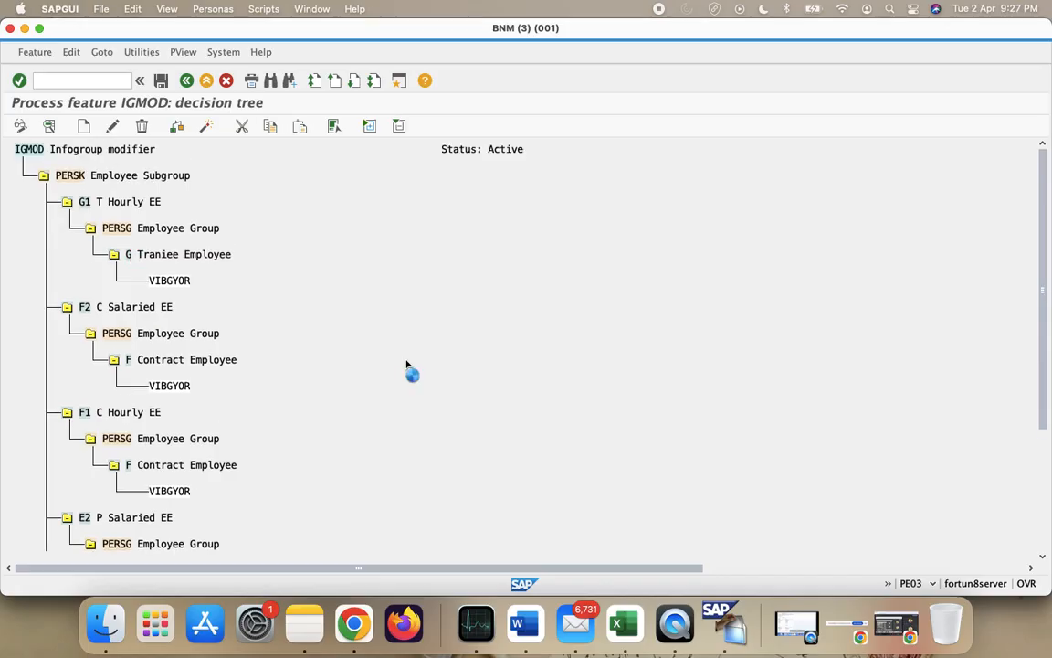
- Save the IGMOD tree under the customizing request and review PERSK's five subgroups
{"action": "left_click", "coordinate": [161, 80]}
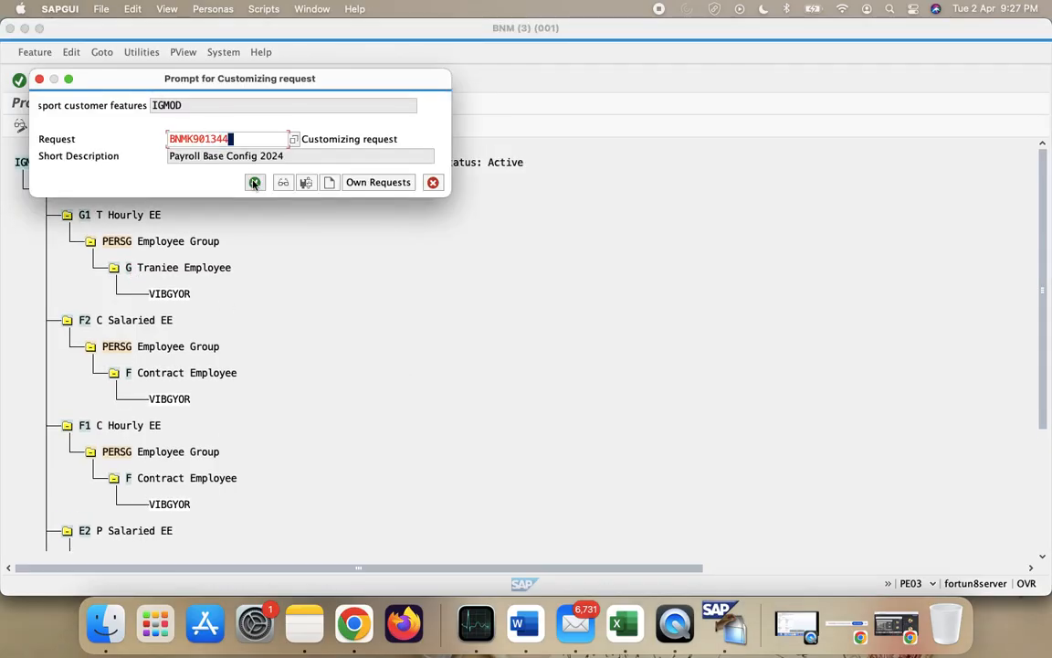
{"action": "left_click", "coordinate": [255, 183]}
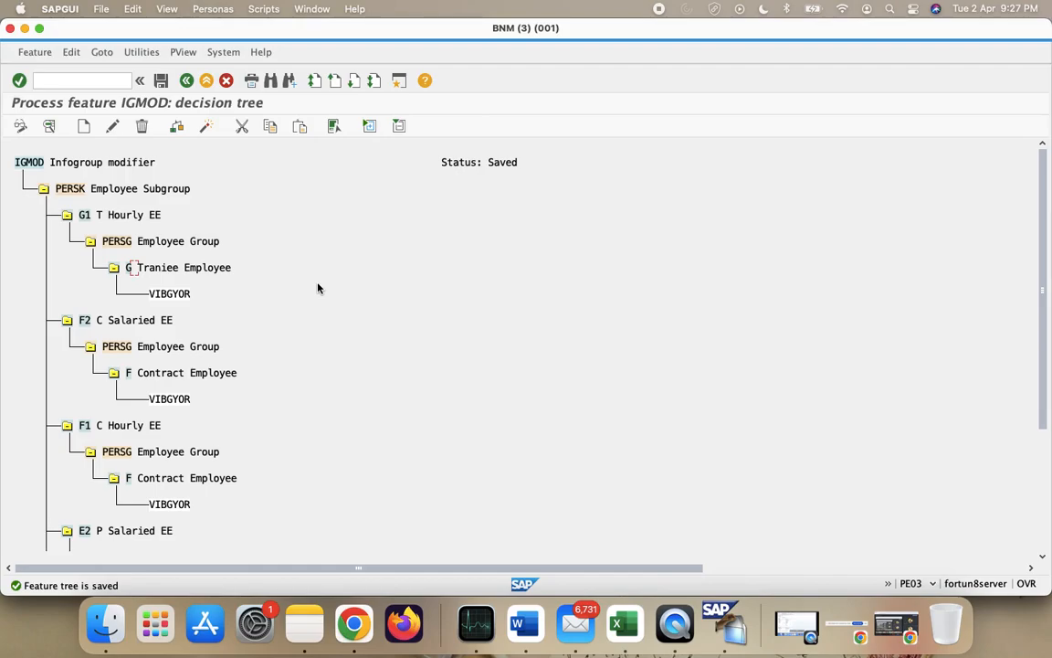
{"action": "scroll", "coordinate": [291, 387], "scroll_direction": "down", "scroll_amount": 2}
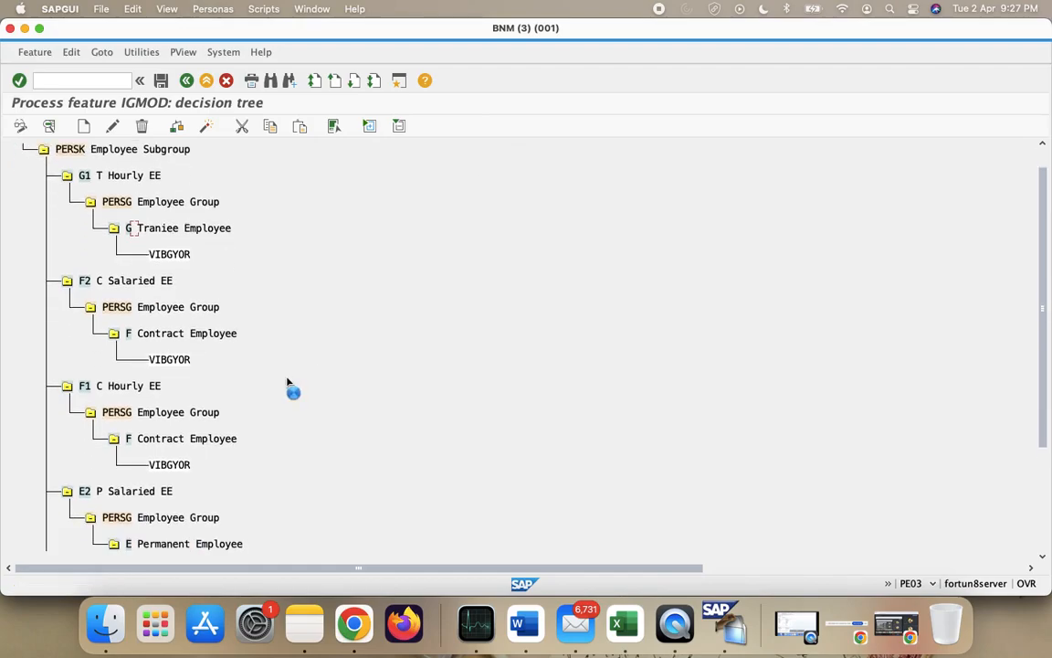
{"action": "scroll", "coordinate": [362, 394], "scroll_direction": "down", "scroll_amount": 5}
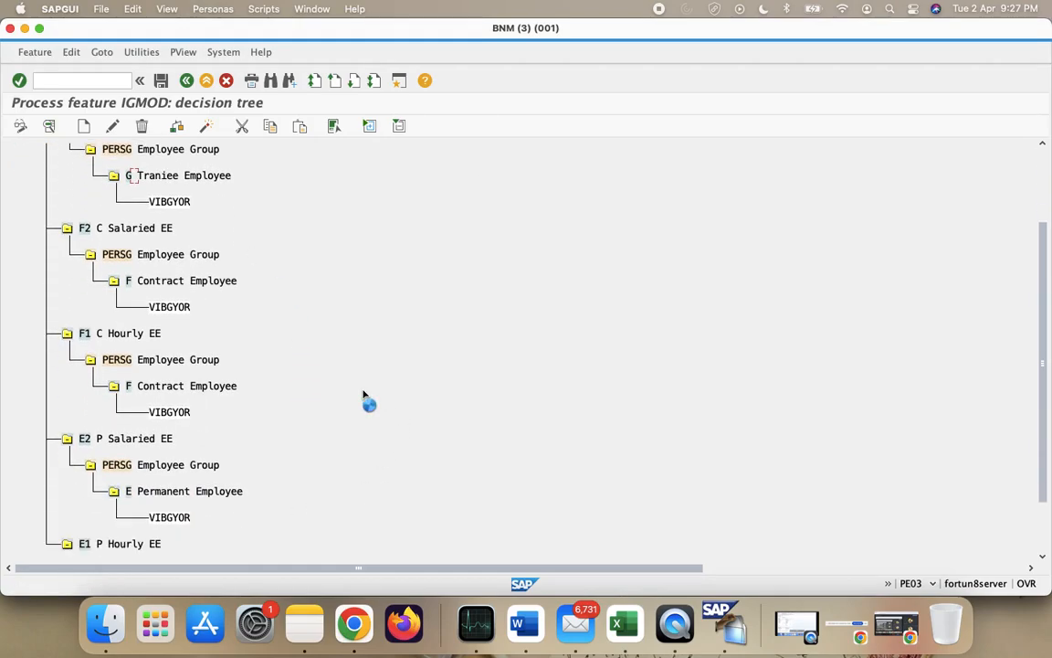
{"action": "scroll", "coordinate": [362, 395], "scroll_direction": "up", "scroll_amount": 3}
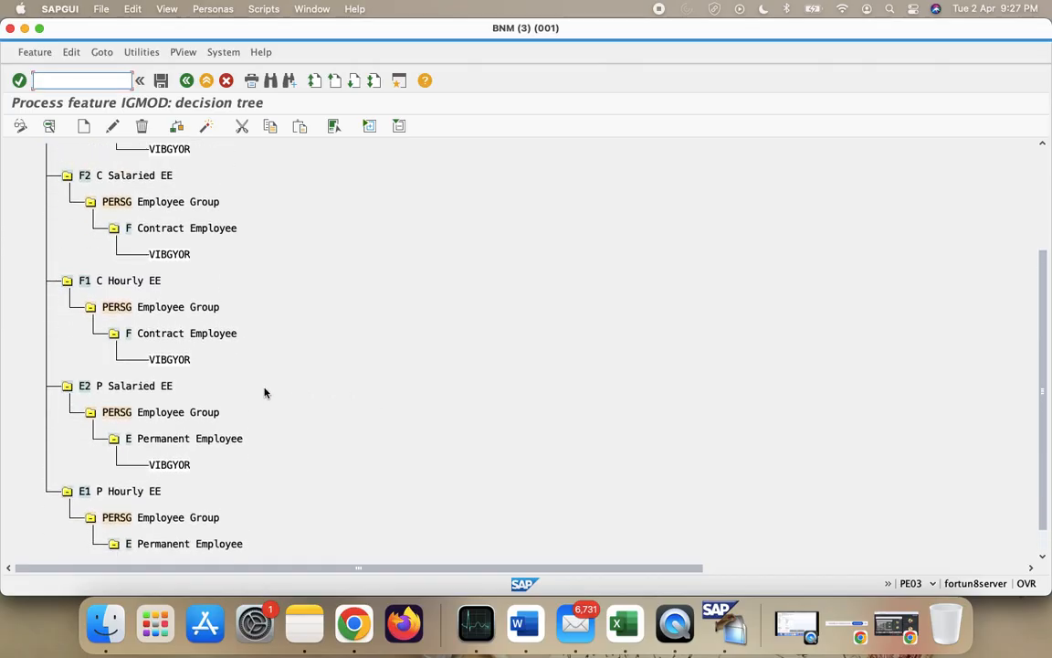
{"action": "scroll", "coordinate": [265, 393], "scroll_direction": "up", "scroll_amount": 4}
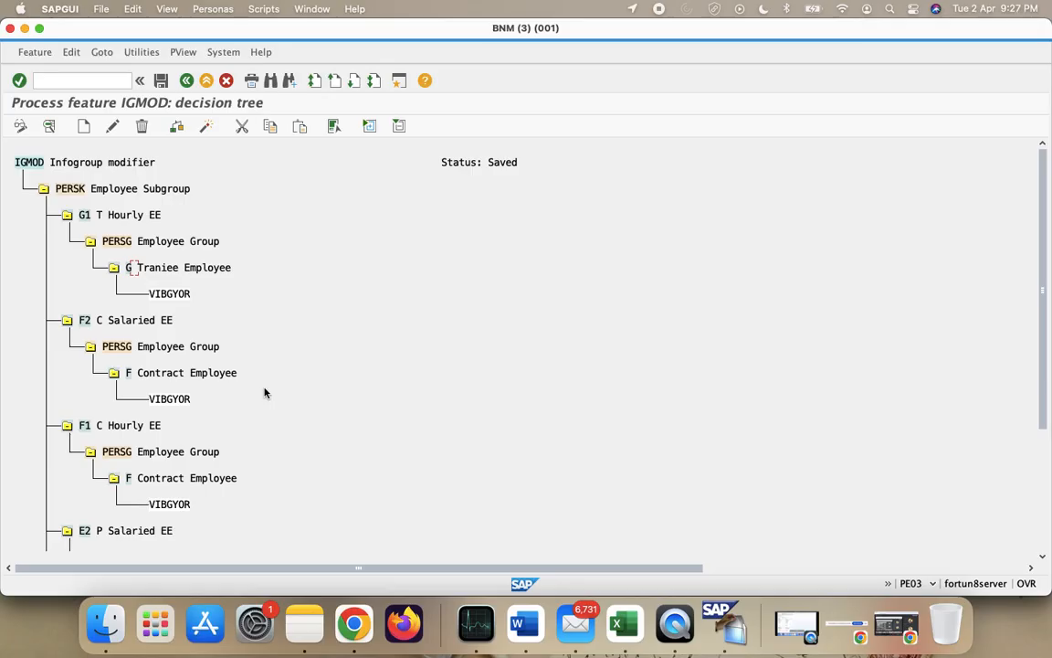
{"action": "left_click", "coordinate": [44, 190]}
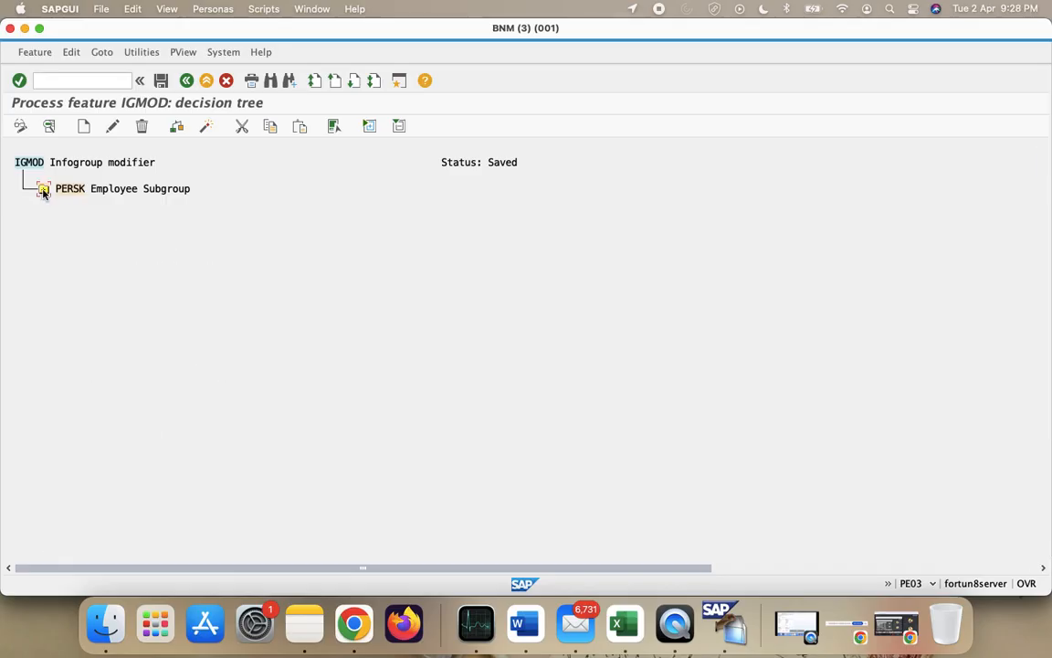
{"action": "left_click", "coordinate": [44, 189]}
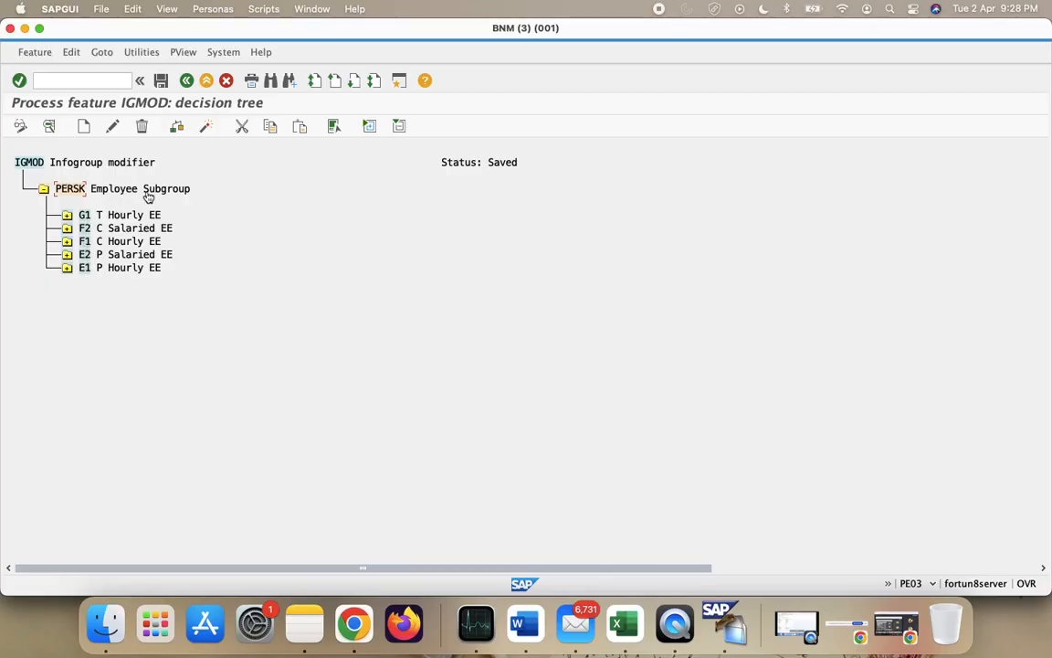
- Expand the G1, F2, F1, E2 and E1 employee subgroup branches of the IGMOD tree
{"action": "left_click", "coordinate": [66, 215]}
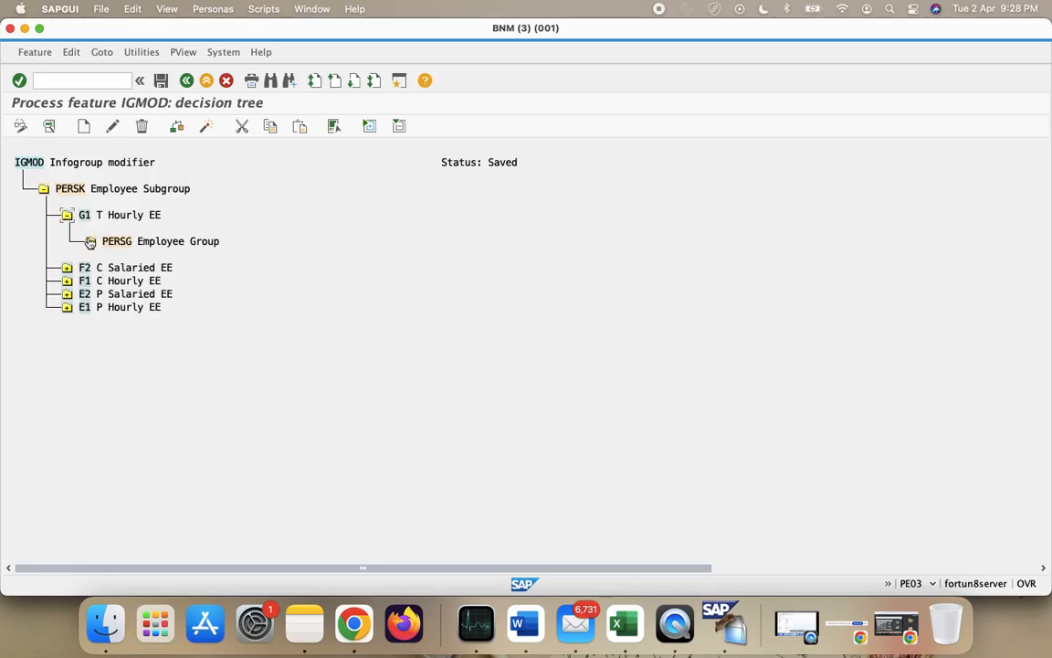
{"action": "left_click", "coordinate": [66, 267]}
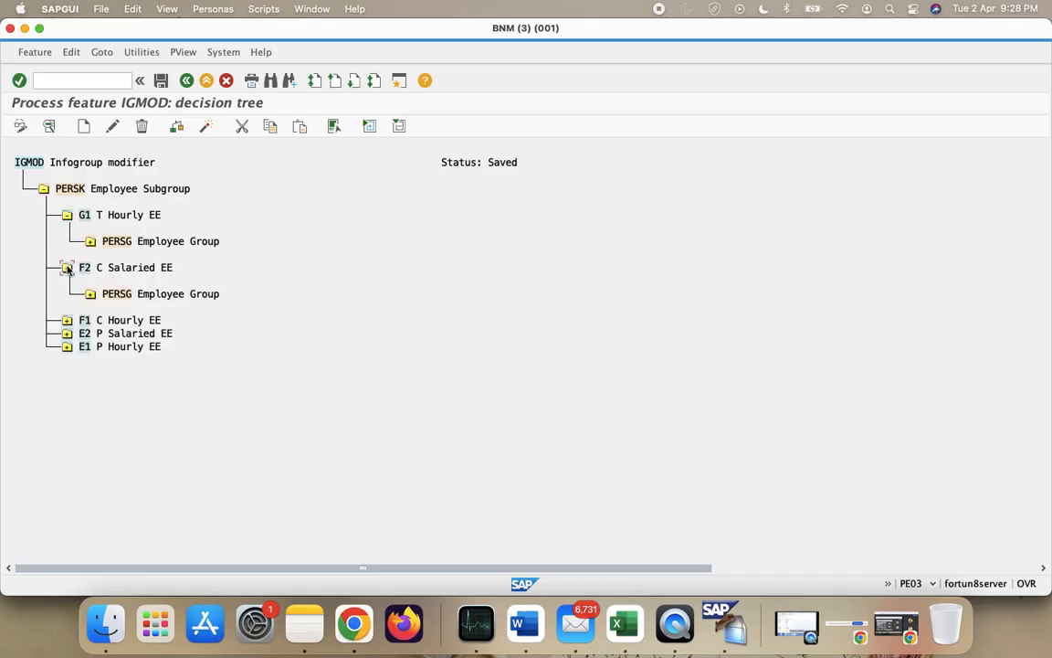
{"action": "left_click", "coordinate": [67, 319]}
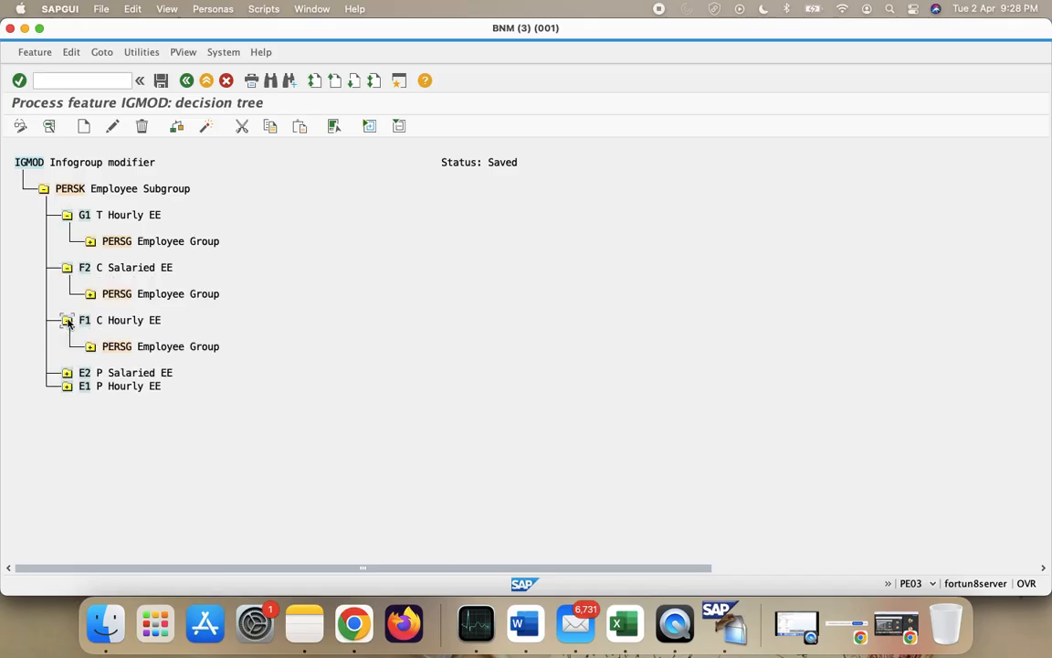
{"action": "left_click", "coordinate": [65, 373]}
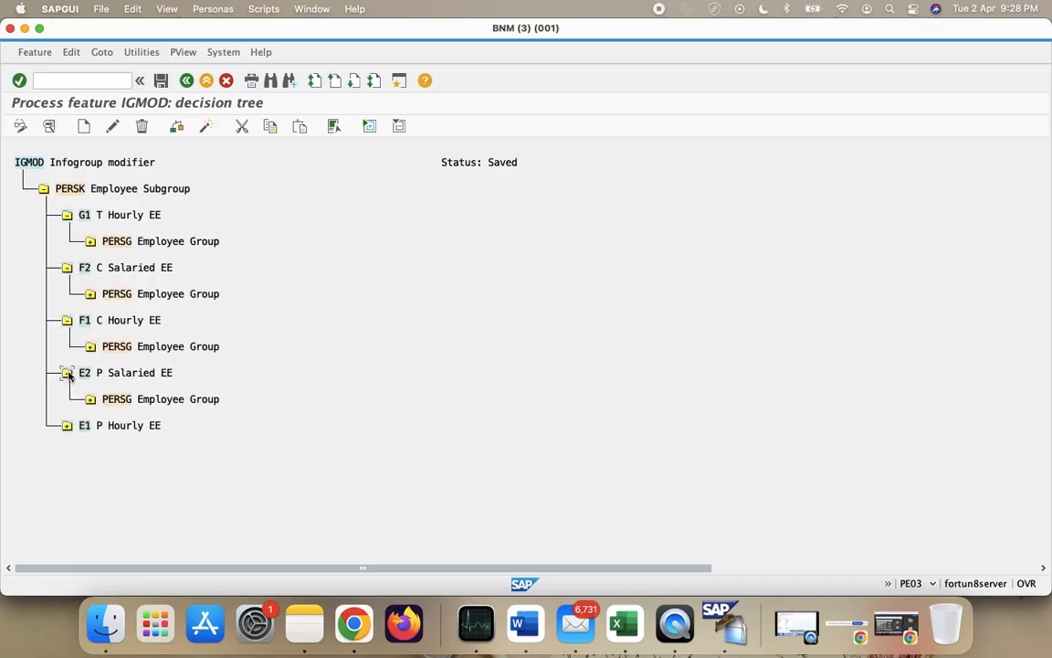
{"action": "left_click", "coordinate": [67, 425]}
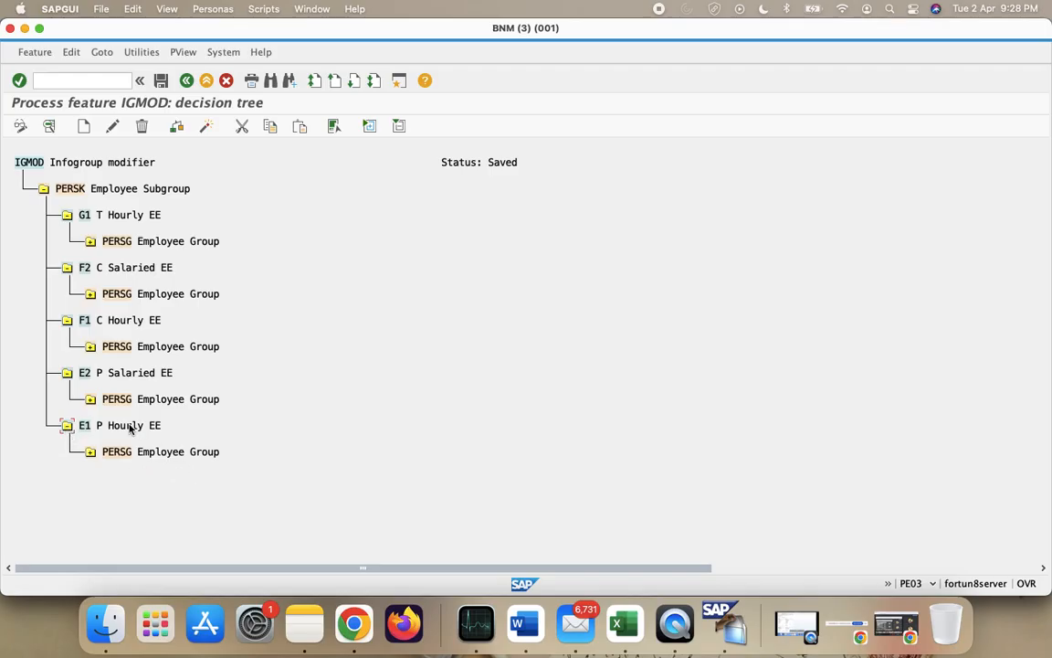
- Reveal each branch's employee group: Traniee, Contract (F2, F1) and Permanent (E2, E1)
{"action": "left_click", "coordinate": [90, 241]}
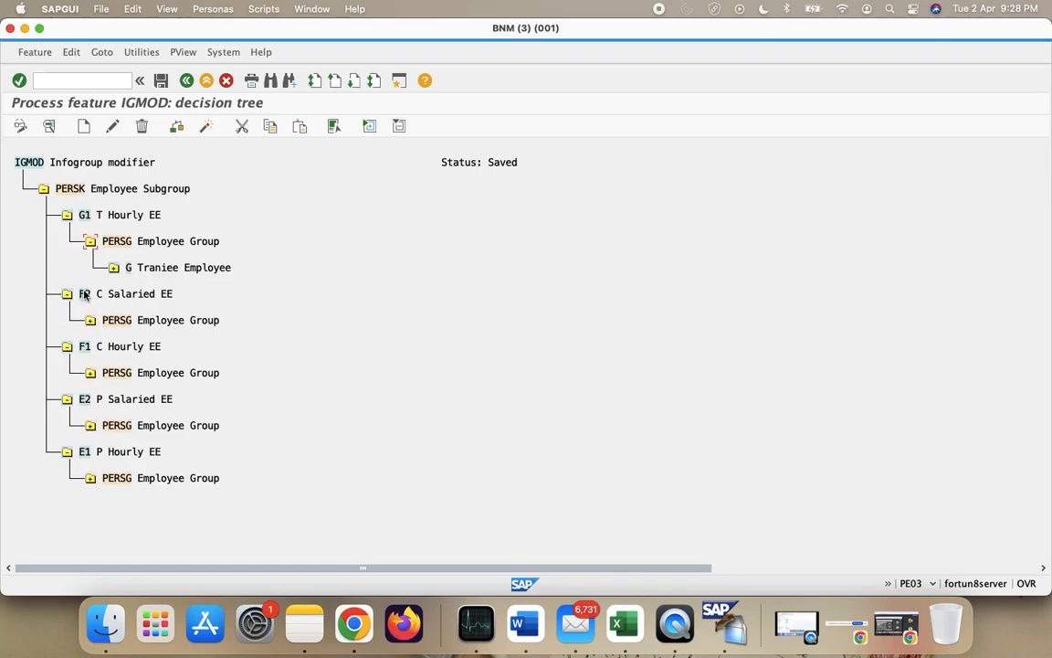
{"action": "left_click", "coordinate": [90, 320]}
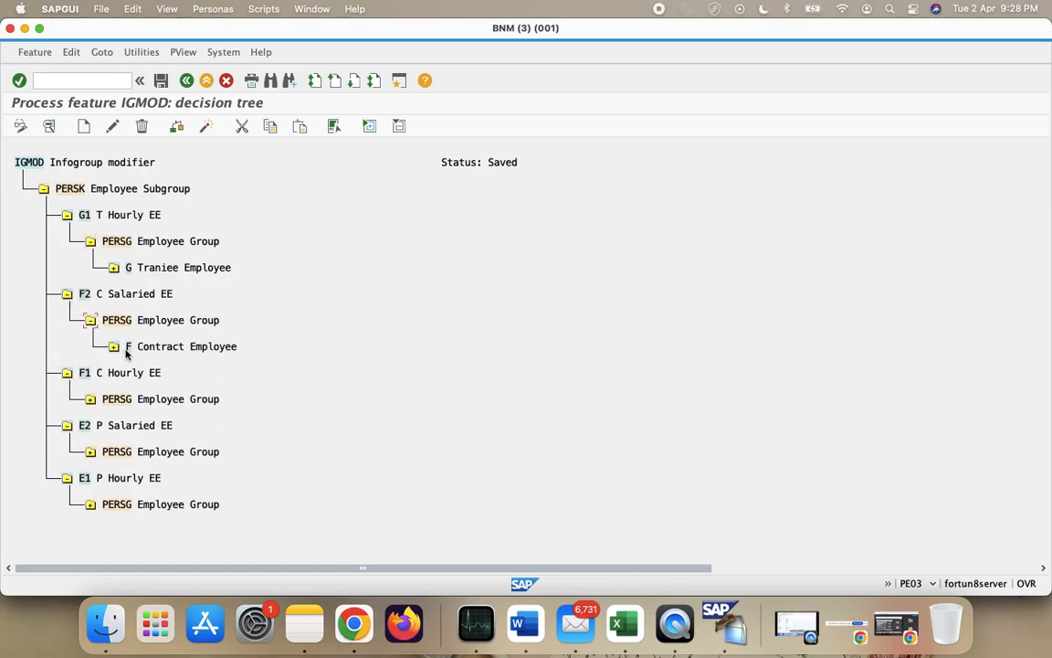
{"action": "left_click", "coordinate": [90, 399]}
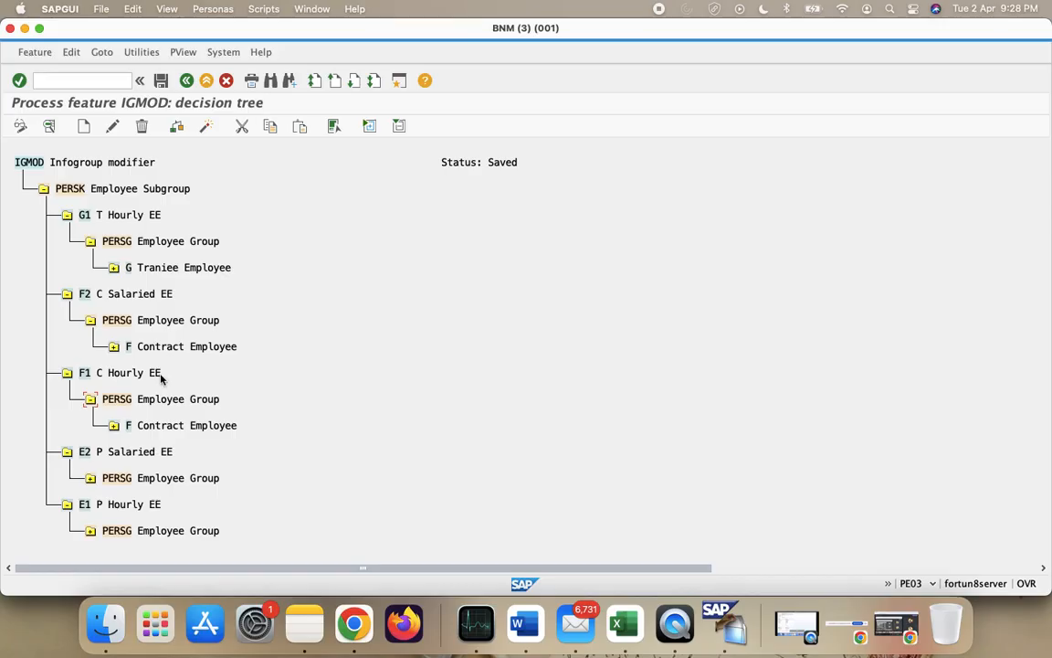
{"action": "left_click", "coordinate": [90, 478]}
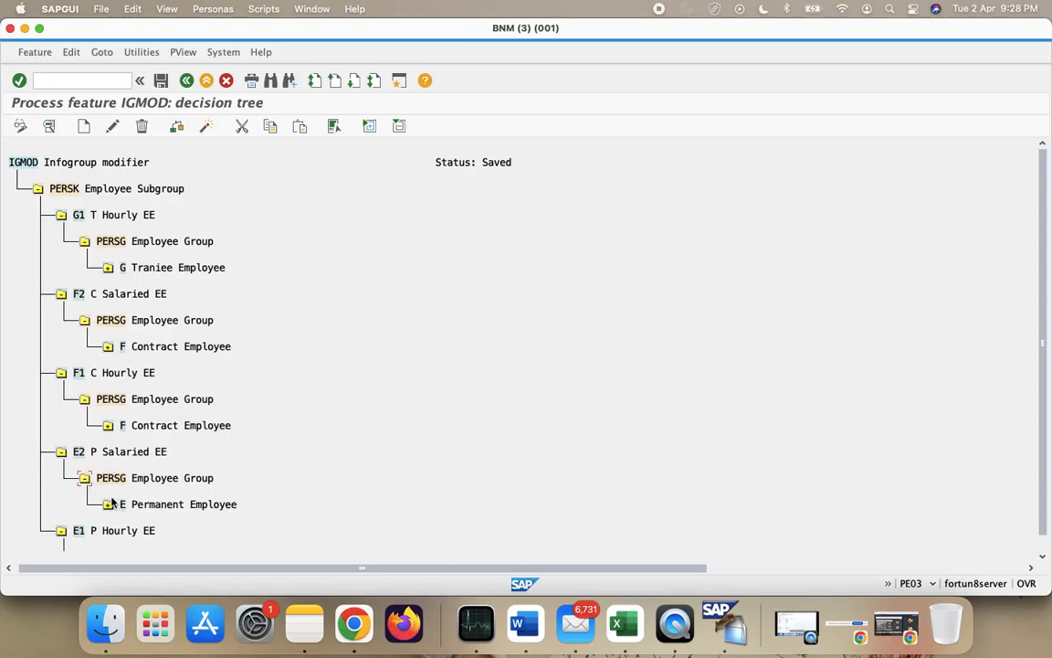
{"action": "double_click", "coordinate": [123, 528]}
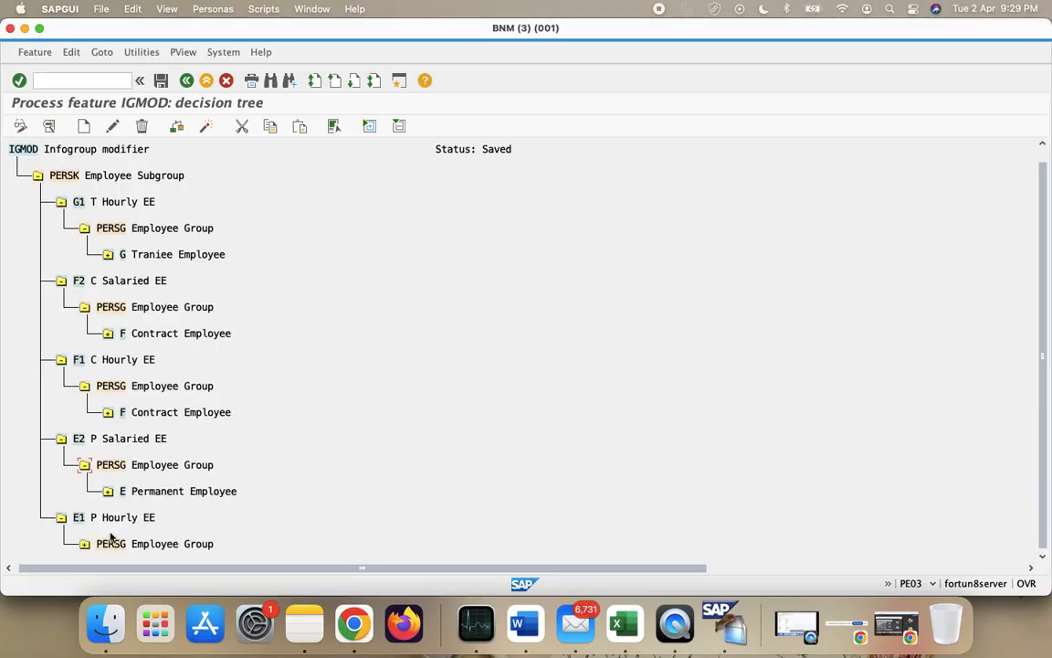
{"action": "left_click", "coordinate": [84, 543]}
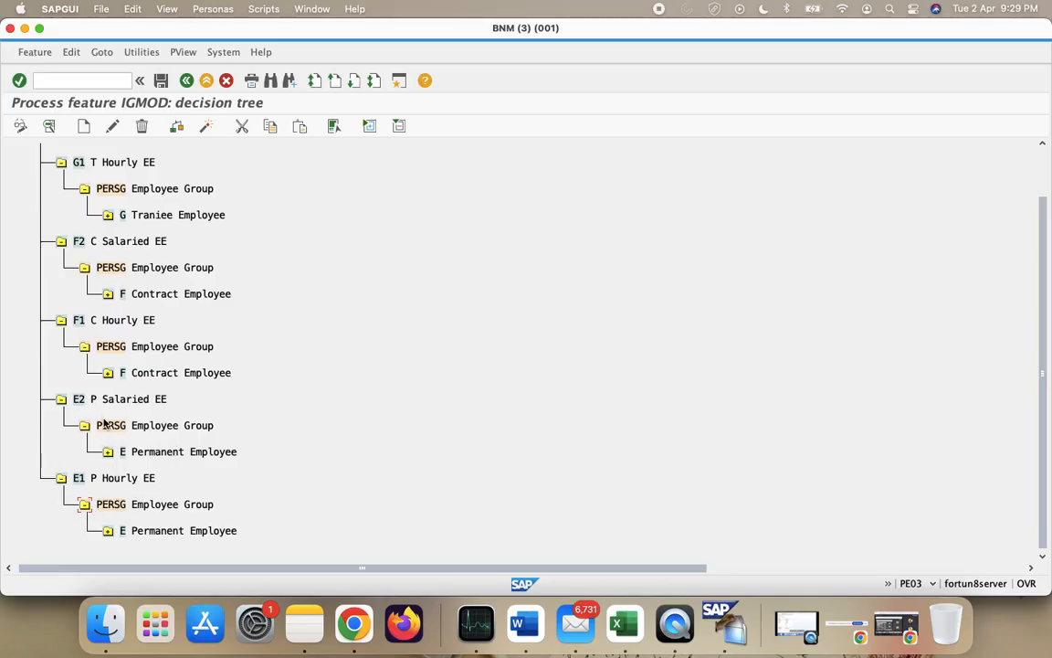
- Show the VIBGYOR result under each of the five employee group nodes
{"action": "left_click", "coordinate": [108, 531]}
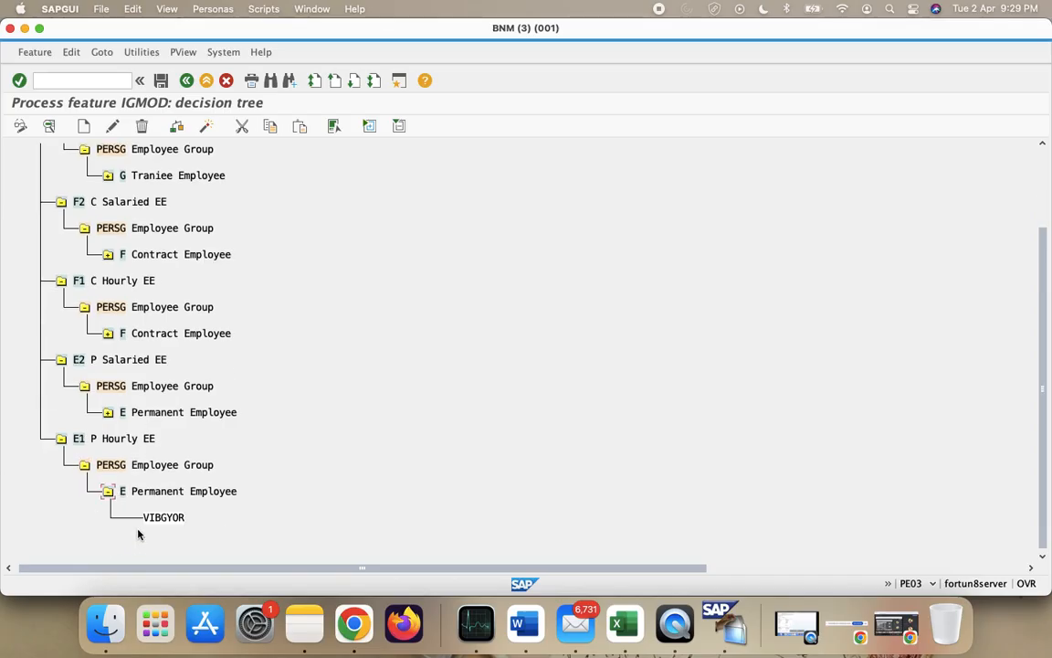
{"action": "left_click", "coordinate": [108, 413]}
{"action": "left_click", "coordinate": [107, 333]}
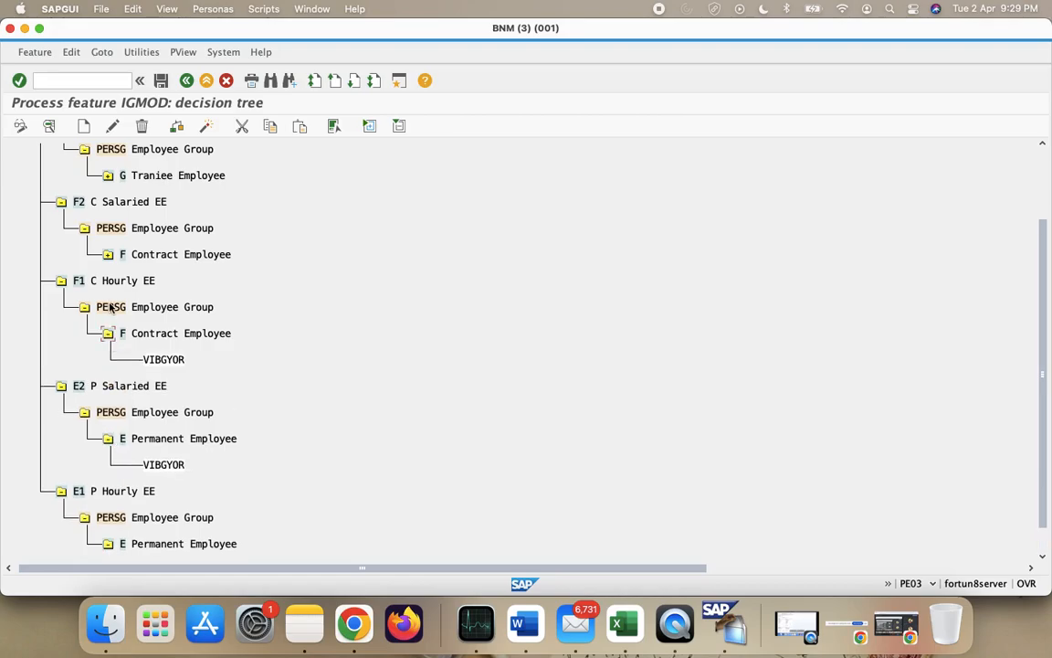
{"action": "left_click", "coordinate": [108, 253]}
{"action": "left_click", "coordinate": [108, 176]}
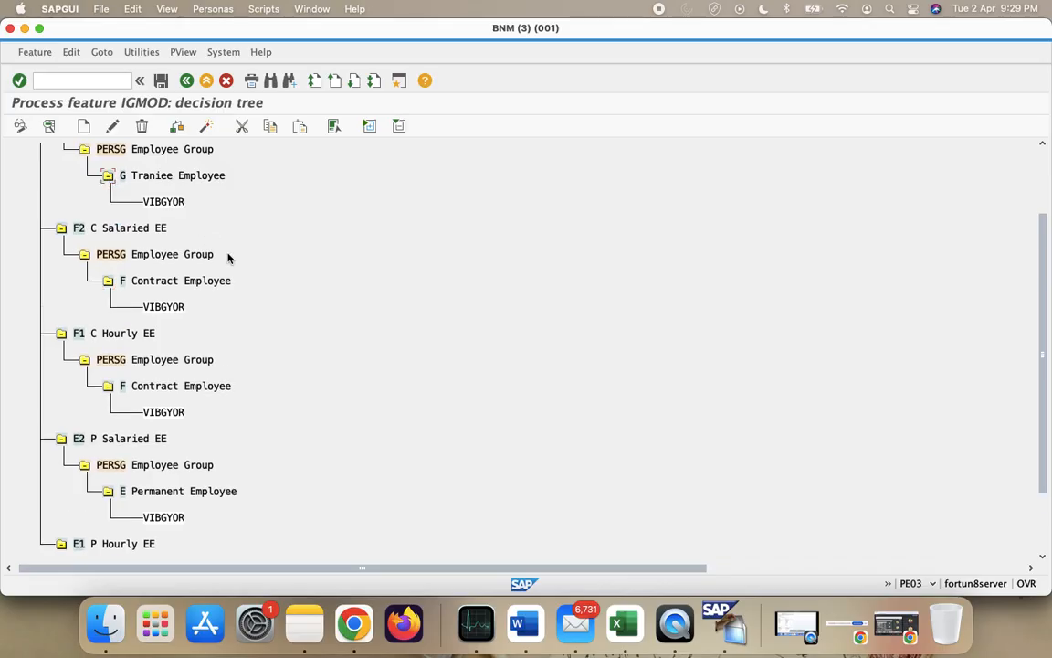
- Run the consistency check on the IGMOD decision tree to confirm it has no errors
{"action": "scroll", "coordinate": [229, 259], "scroll_direction": "up", "scroll_amount": 5}
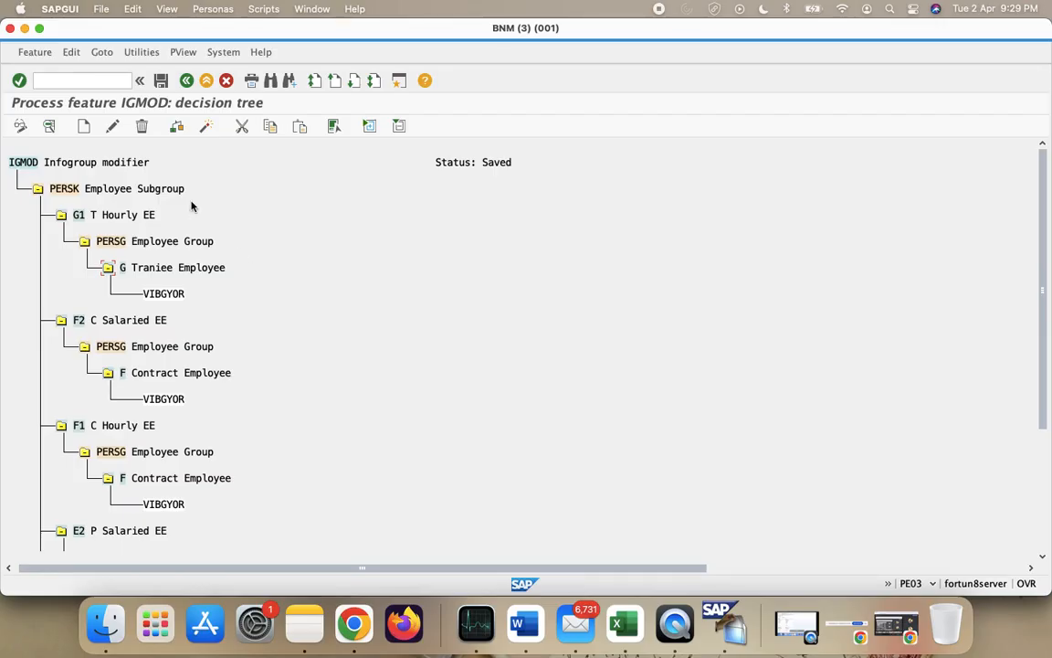
{"action": "left_click", "coordinate": [177, 130]}
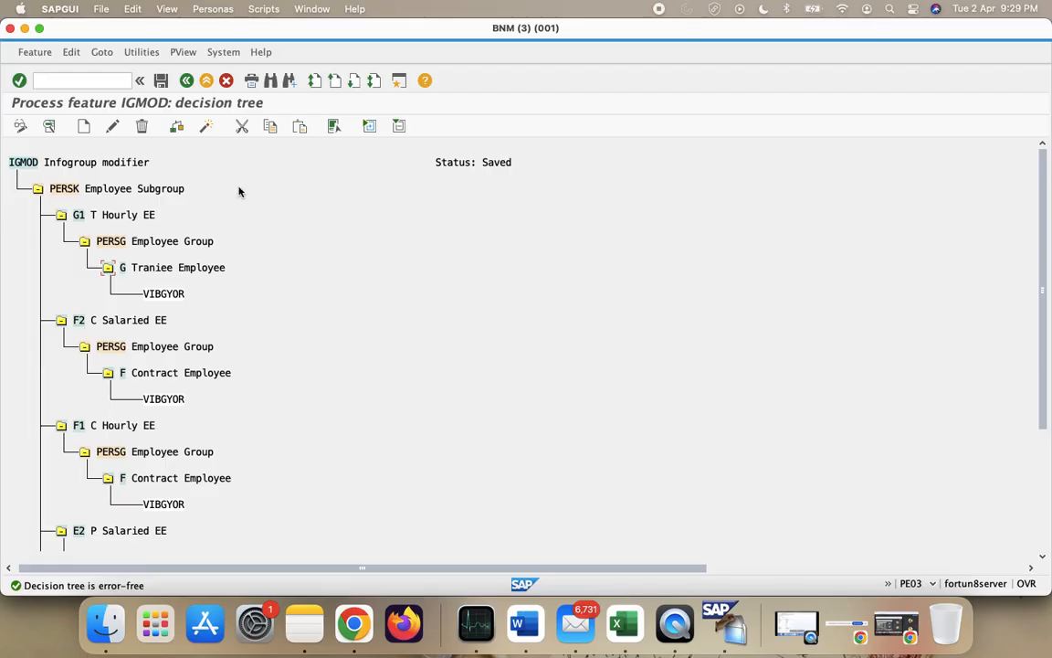
- Activate the IGMOD feature under the customizing request and save it
{"action": "left_click", "coordinate": [205, 127]}
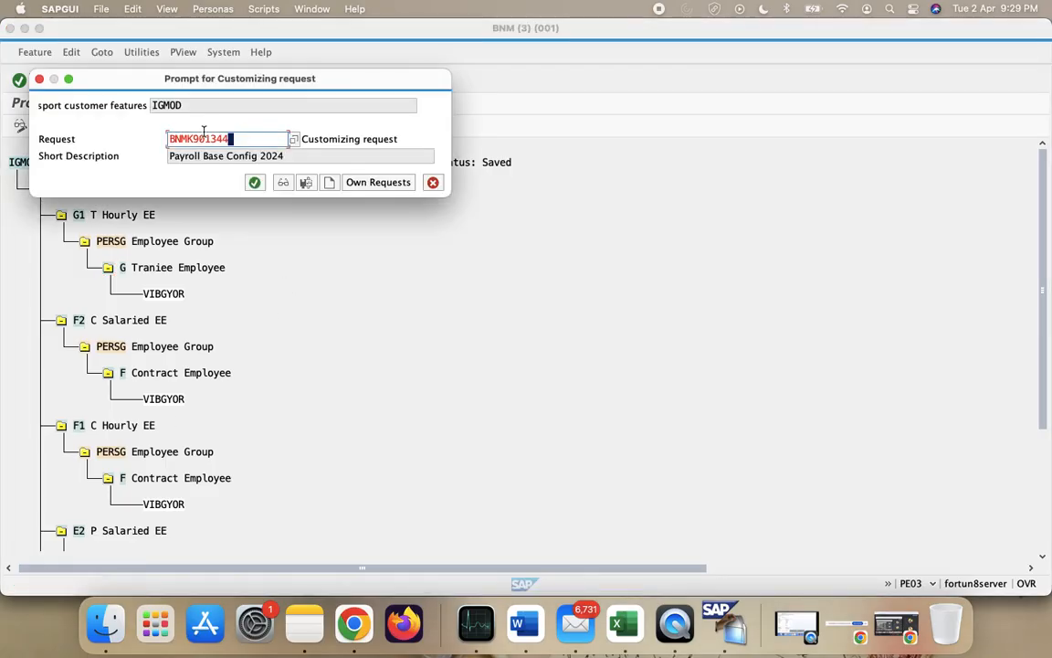
{"action": "key", "text": "Return"}
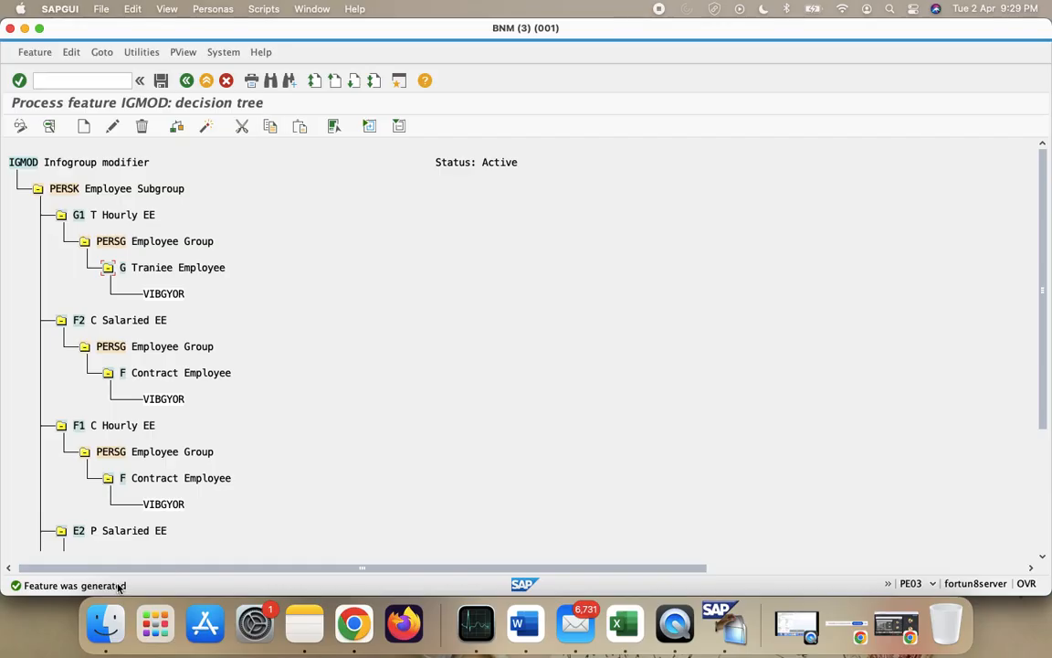
{"action": "left_click", "coordinate": [205, 129]}
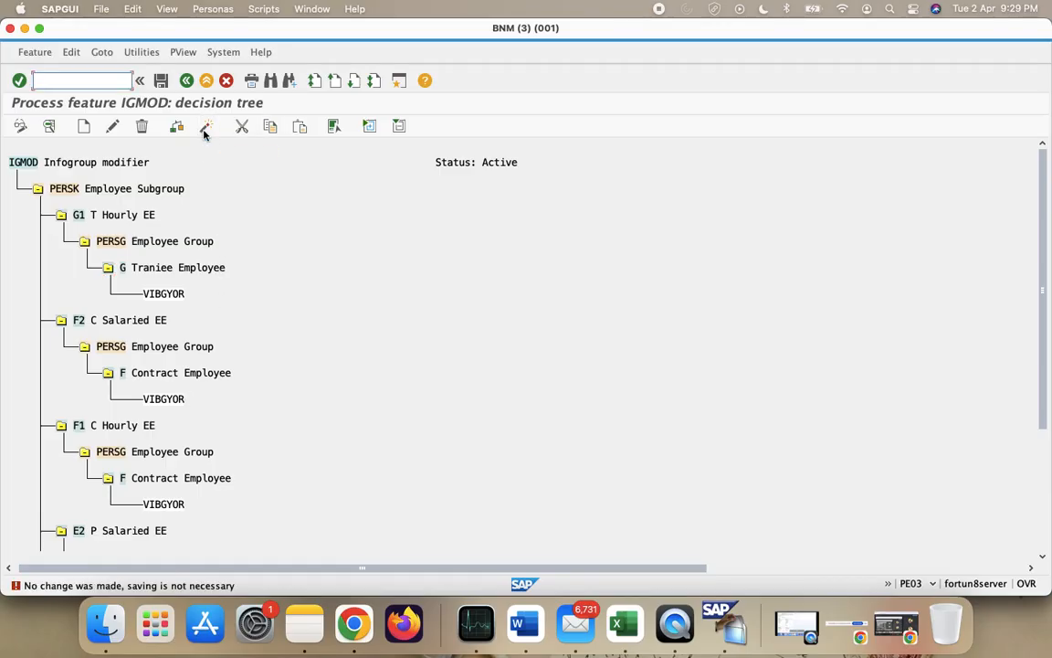
- Return to the SAP Easy Access menu and switch to the Excel workbook
{"action": "left_click", "coordinate": [185, 82]}
{"action": "left_click", "coordinate": [186, 82]}
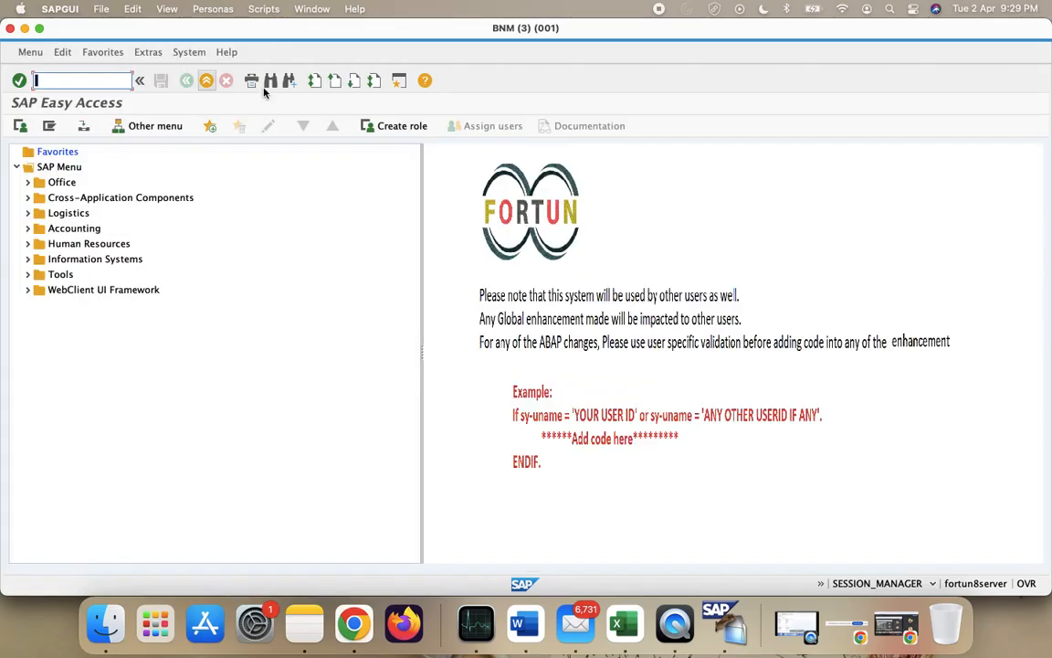
{"action": "left_click", "coordinate": [642, 633]}
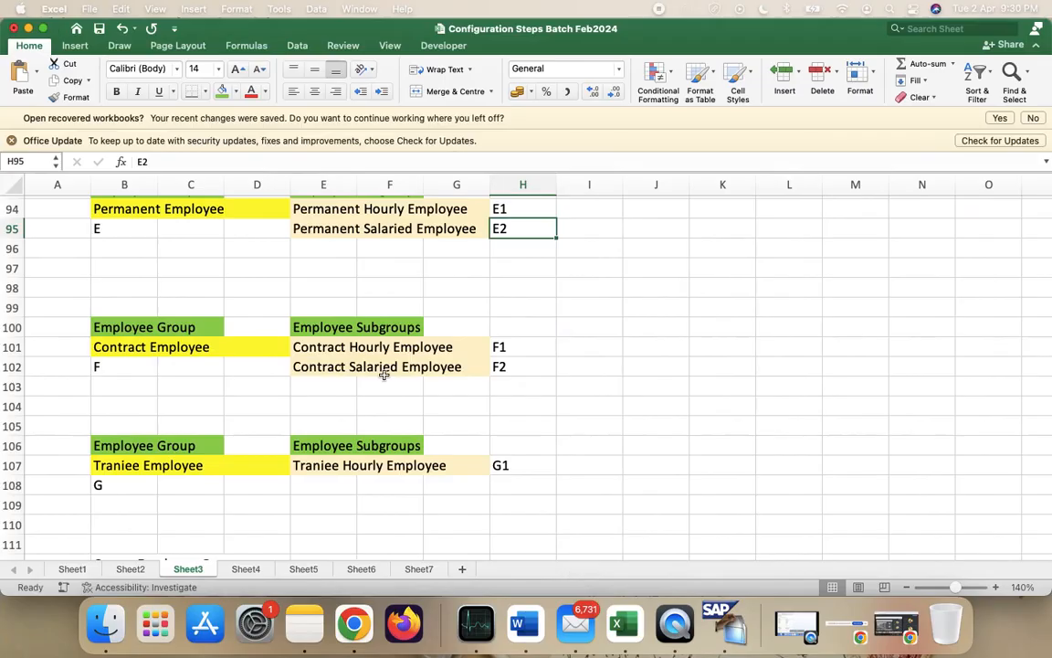
- On Sheet7, copy the Info Groups SPRO path from B75 into B79
{"action": "scroll", "coordinate": [383, 372], "scroll_direction": "down", "scroll_amount": 10}
{"action": "left_click", "coordinate": [418, 568]}
{"action": "scroll", "coordinate": [381, 476], "scroll_direction": "down", "scroll_amount": 6}
{"action": "scroll", "coordinate": [382, 476], "scroll_direction": "down", "scroll_amount": 5}
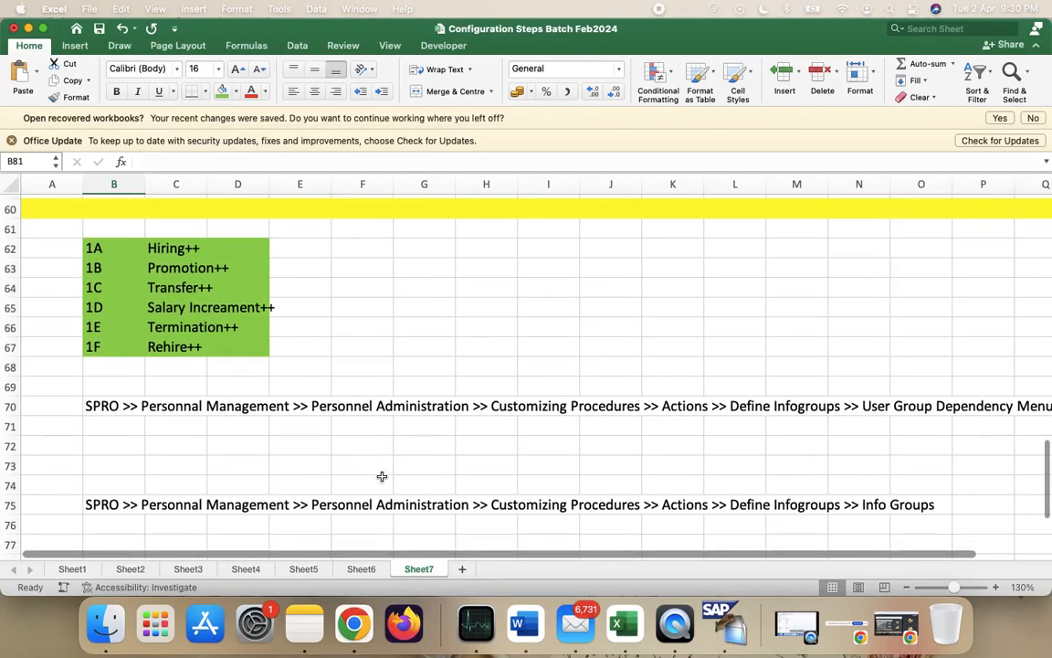
{"action": "scroll", "coordinate": [186, 384], "scroll_direction": "down", "scroll_amount": 3}
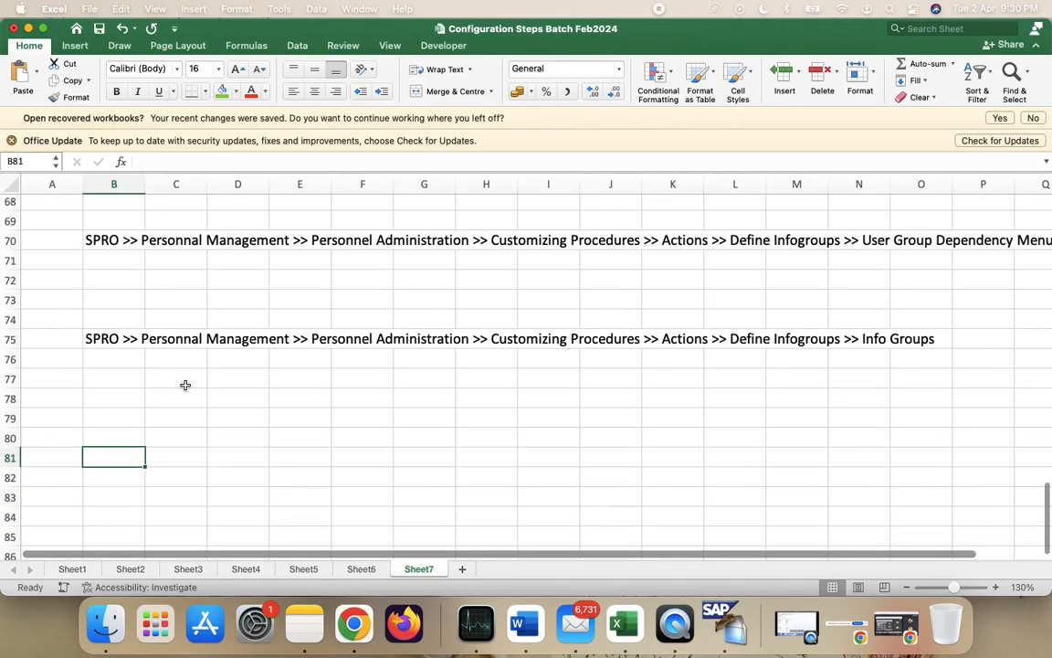
{"action": "left_click", "coordinate": [109, 344]}
{"action": "key", "text": "super+c"}
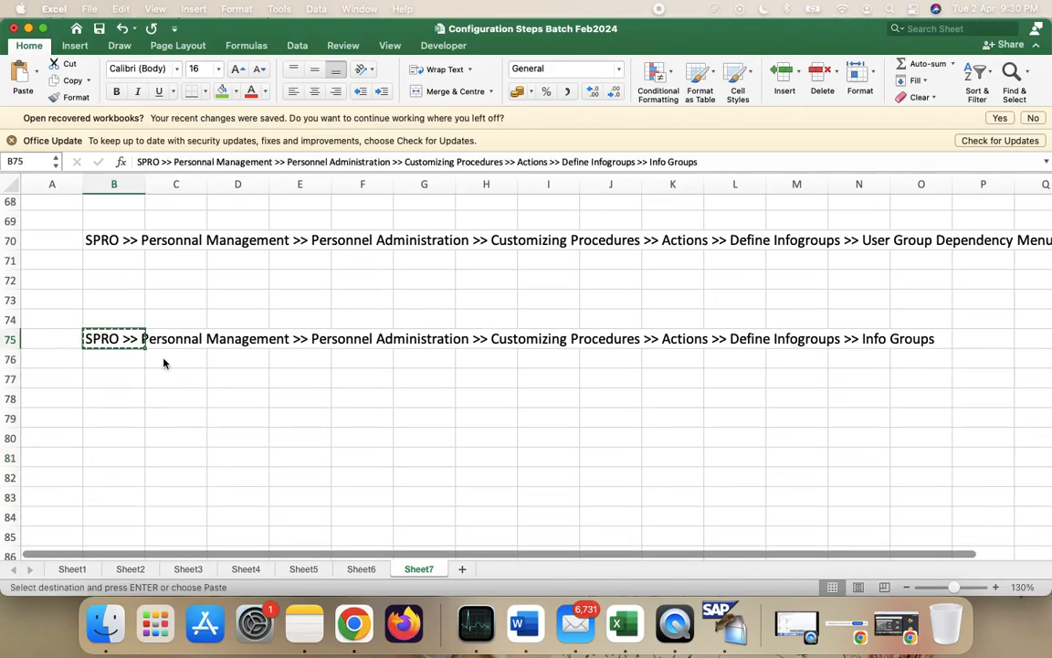
{"action": "left_click", "coordinate": [125, 418]}
{"action": "key", "text": "Escape"}
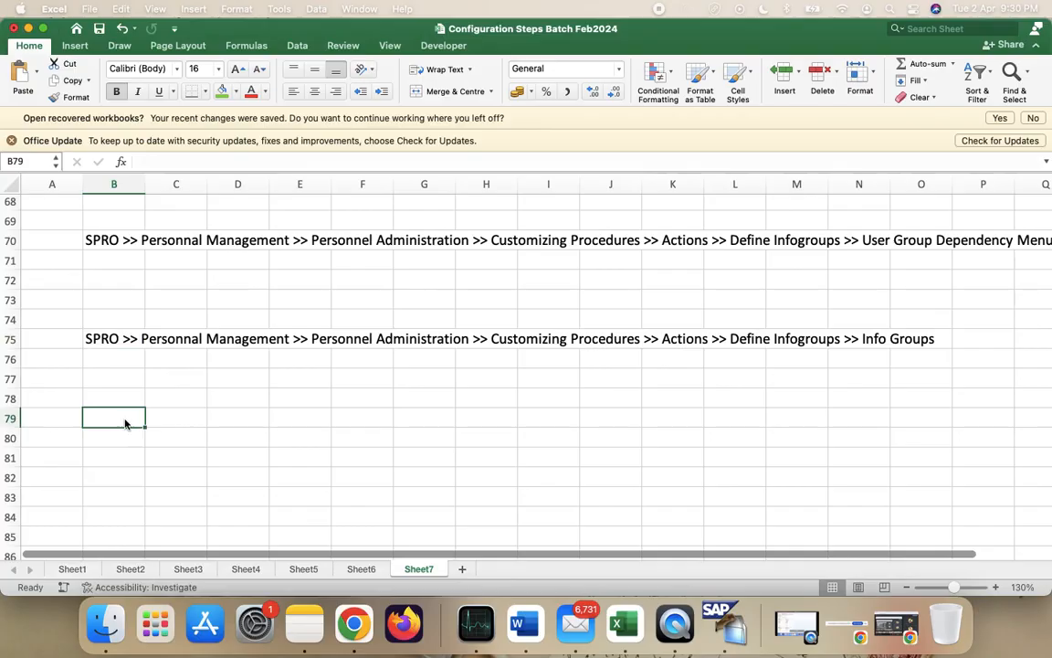
{"action": "left_click", "coordinate": [91, 338]}
{"action": "key", "text": "super+c"}
{"action": "left_click", "coordinate": [118, 429]}
{"action": "left_click", "coordinate": [117, 417]}
{"action": "key", "text": "super+v"}
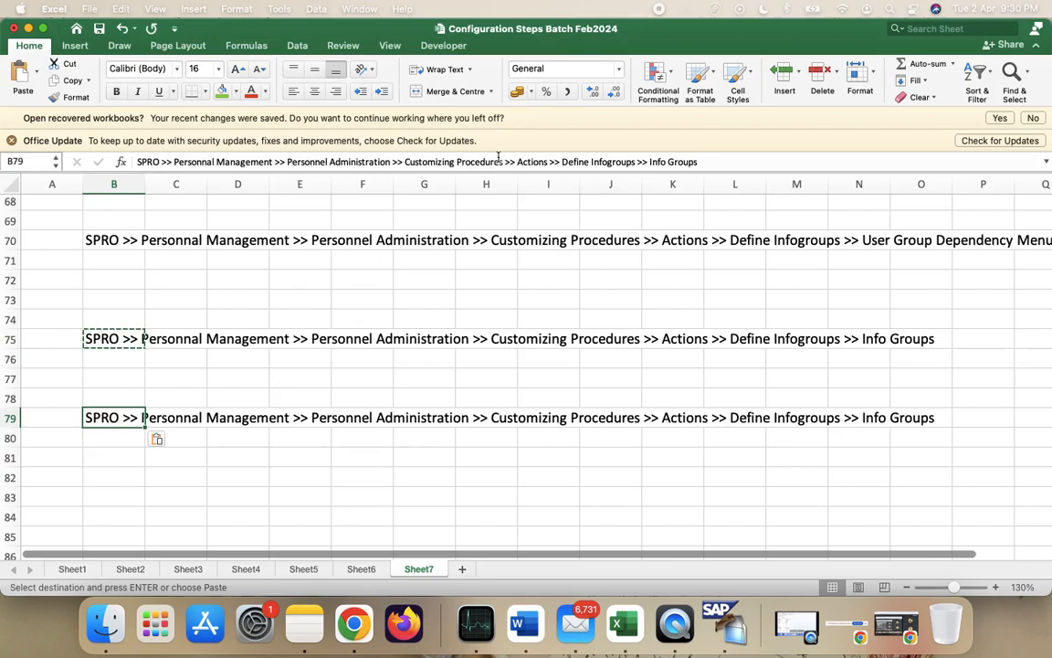
- Change B79's path ending to 'Infogroup Modifier (IGMOD Feature)'
{"action": "left_click", "coordinate": [713, 162]}
{"action": "key", "text": "BackSpace"}
{"action": "key", "text": "BackSpace"}
{"action": "key", "text": "BackSpace"}
{"action": "key", "text": "BackSpace"}
{"action": "key", "text": "BackSpace"}
{"action": "key", "text": "BackSpace"}
{"action": "key", "text": "BackSpace"}
{"action": "key", "text": "BackSpace"}
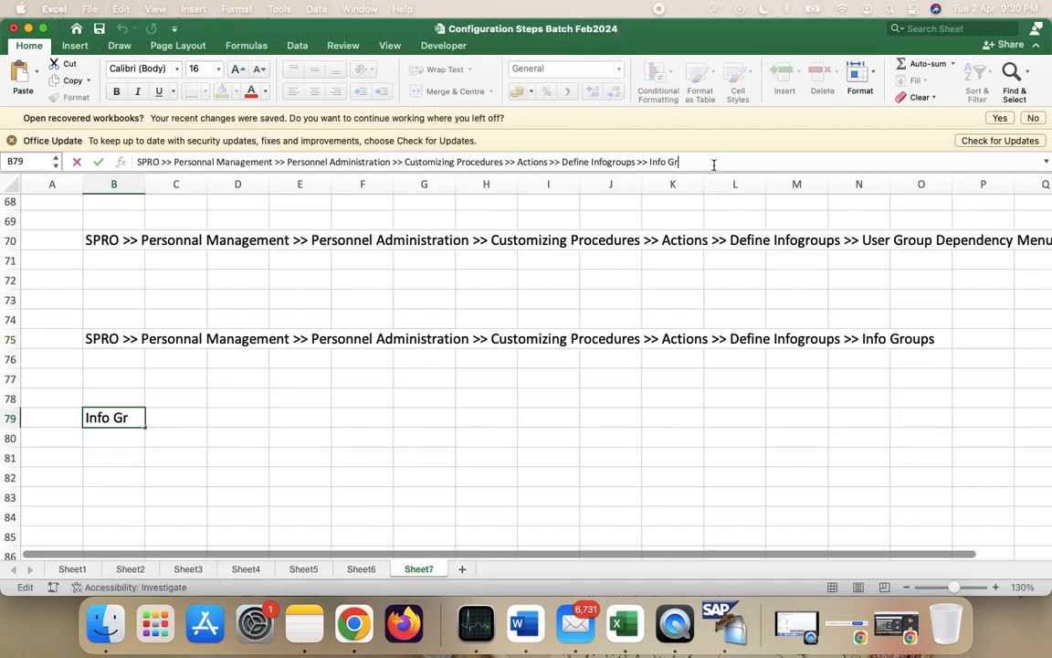
{"action": "type", "text": "GMOD "}
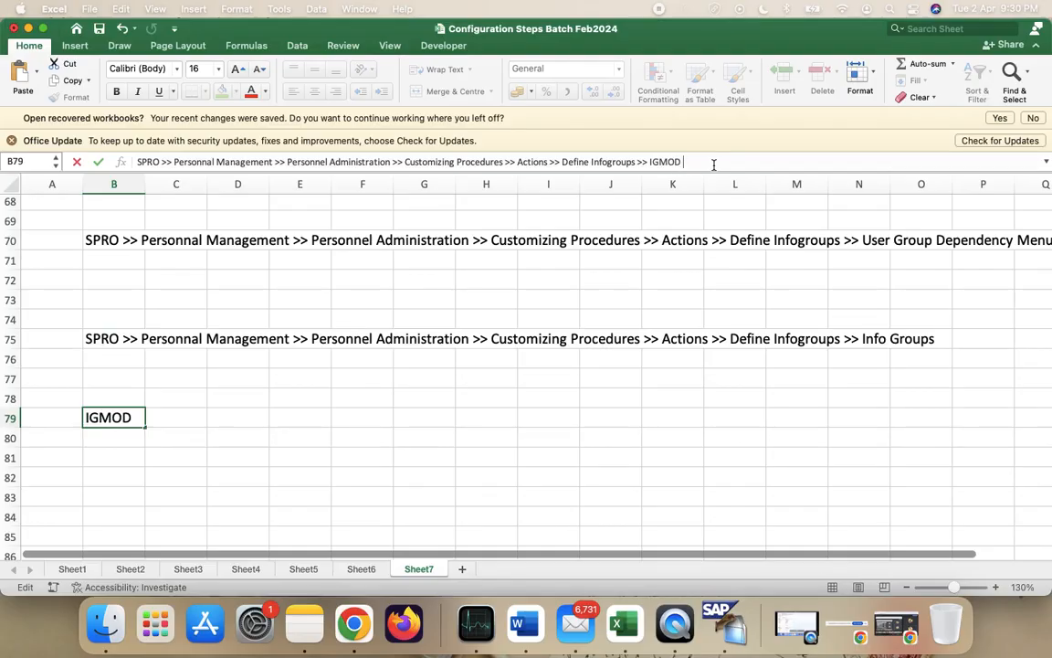
{"action": "type", "text": "Feature"}
{"action": "left_click", "coordinate": [648, 162]}
{"action": "type", "text": "Info"}
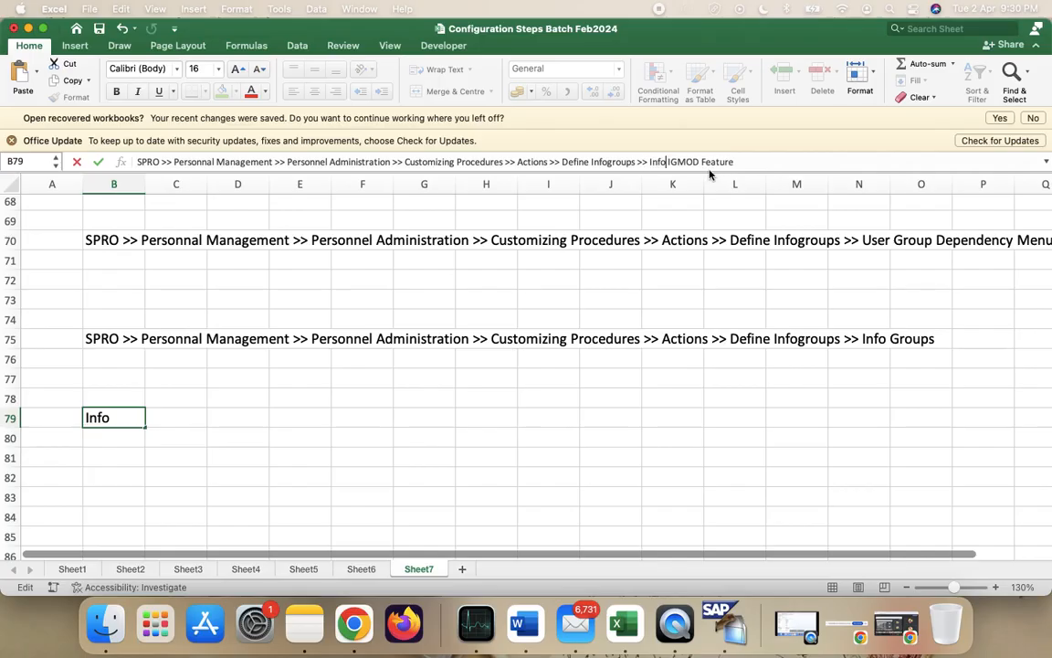
{"action": "type", "text": "group"}
{"action": "type", "text": " Modifier"}
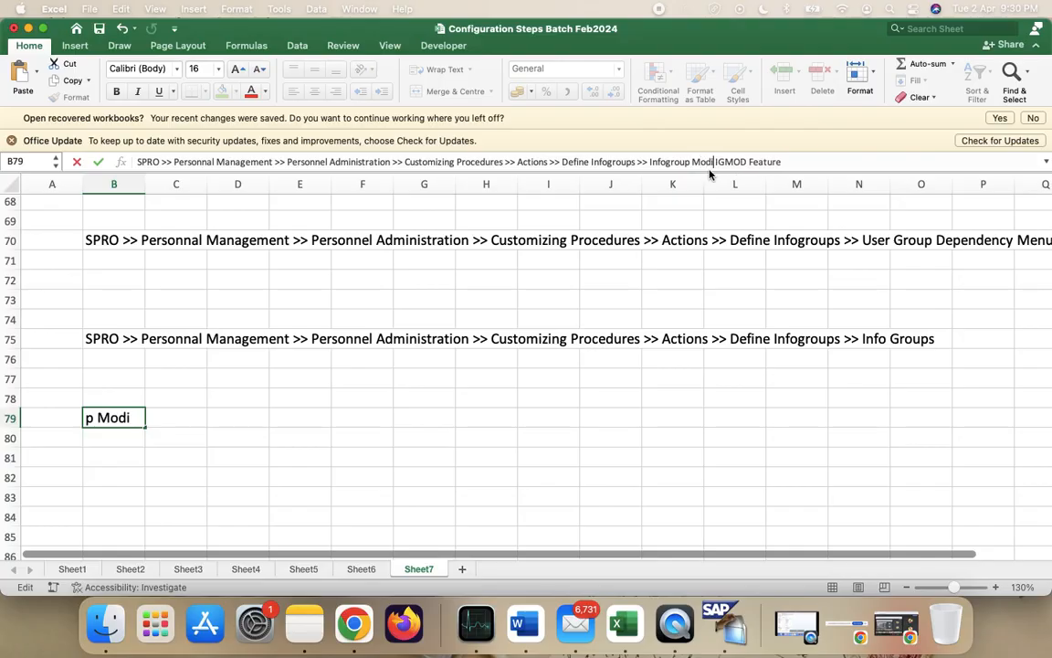
{"action": "key", "text": "BackSpace"}
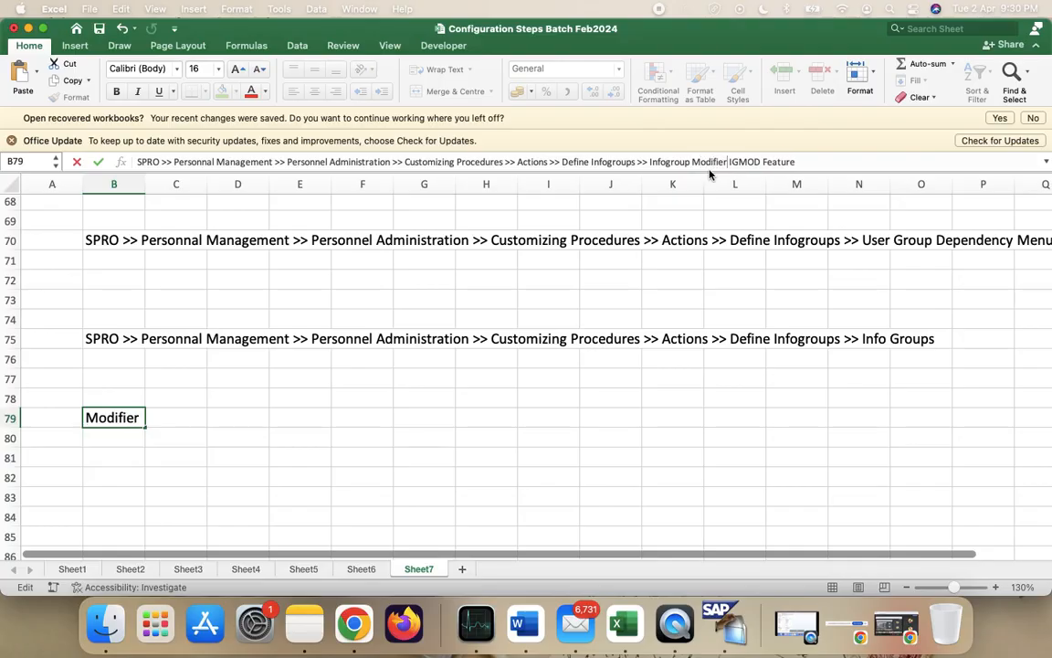
{"action": "type", "text": "("}
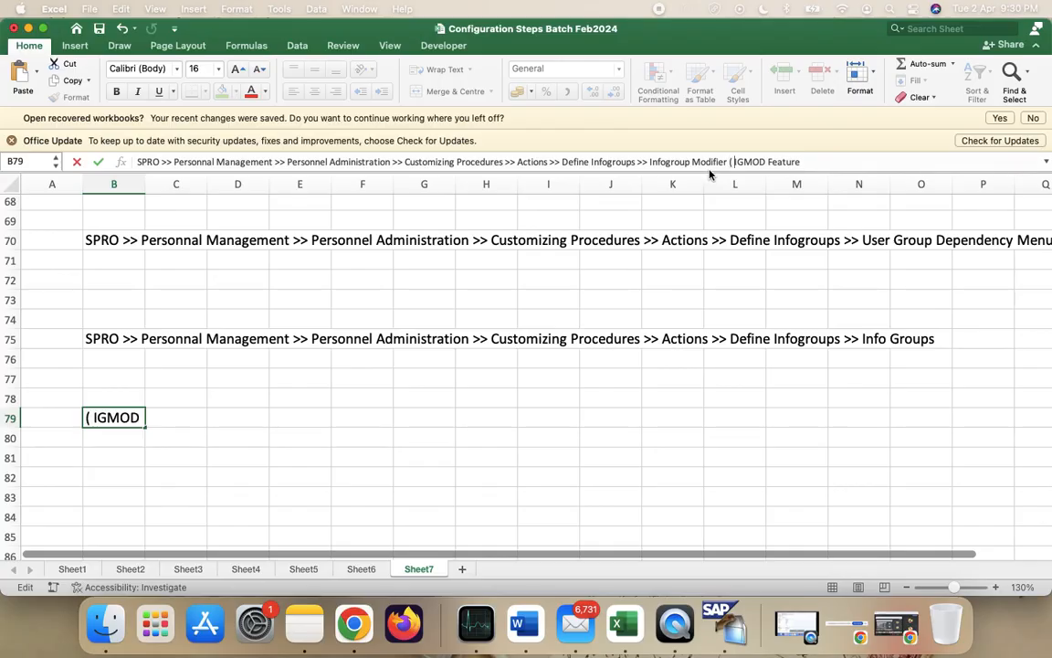
{"action": "key", "text": "alt+Right"}
{"action": "left_click", "coordinate": [734, 162]}
{"action": "left_click", "coordinate": [593, 374]}
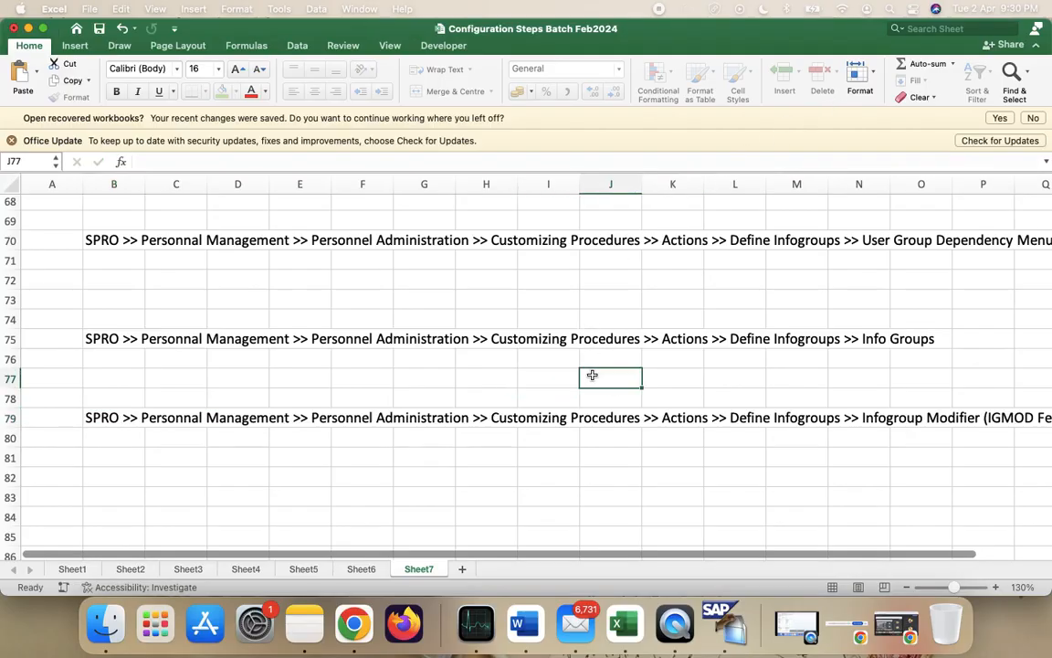
- Enter 'Personnal Action Types' in B84 and 'Action Menu Sequences' in B86
{"action": "scroll", "coordinate": [592, 379], "scroll_direction": "up", "scroll_amount": 5}
{"action": "scroll", "coordinate": [592, 379], "scroll_direction": "down", "scroll_amount": 5}
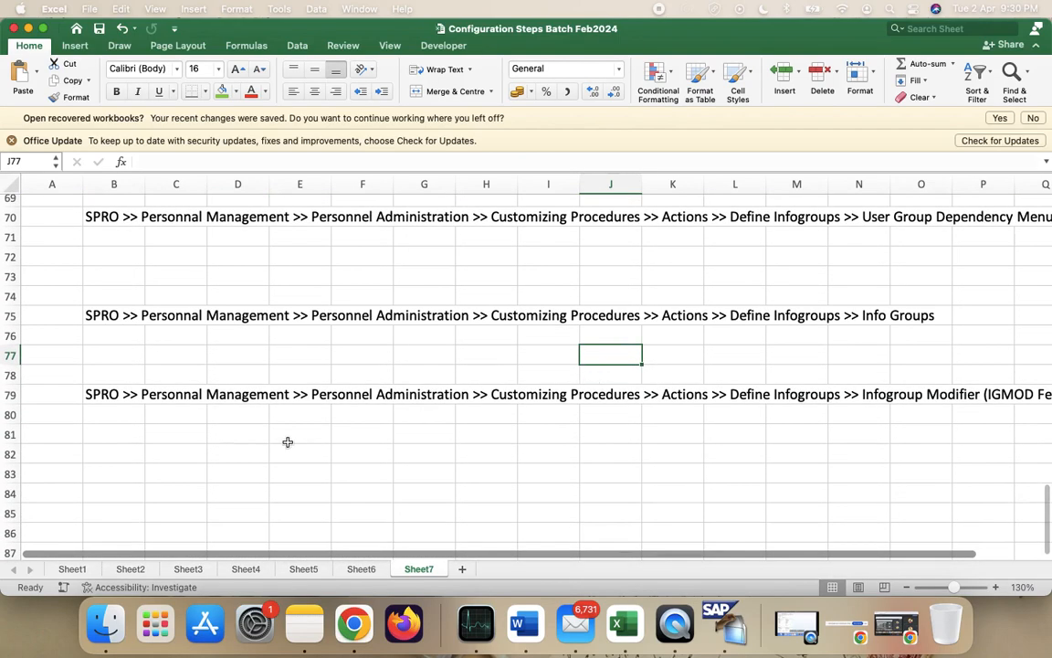
{"action": "scroll", "coordinate": [274, 445], "scroll_direction": "down", "scroll_amount": 1}
{"action": "left_click", "coordinate": [118, 446]}
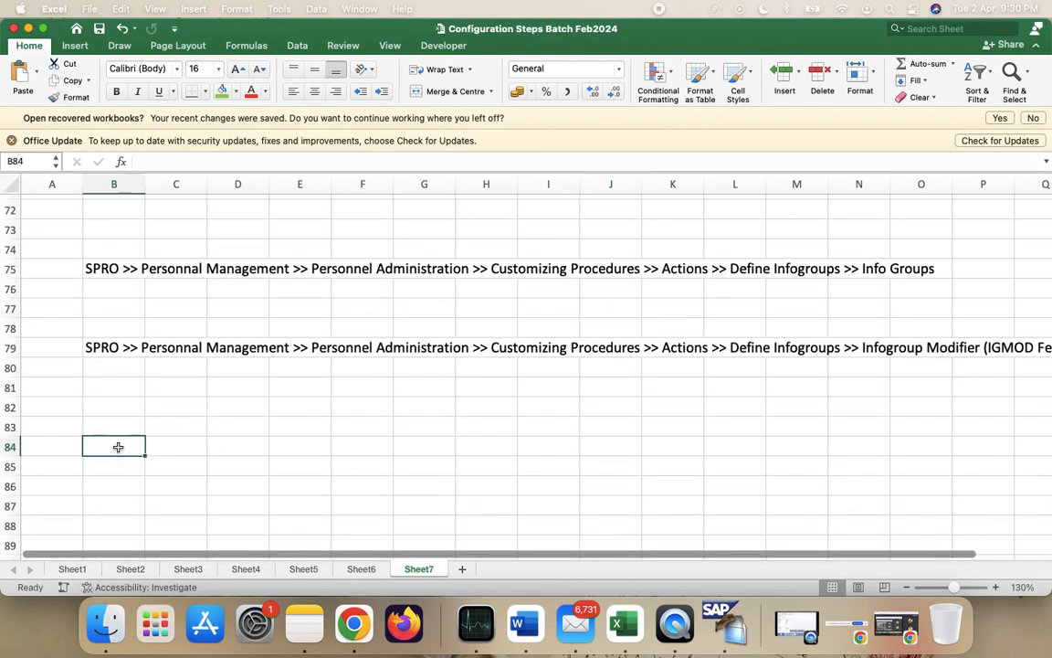
{"action": "type", "text": "PErsonnal "}
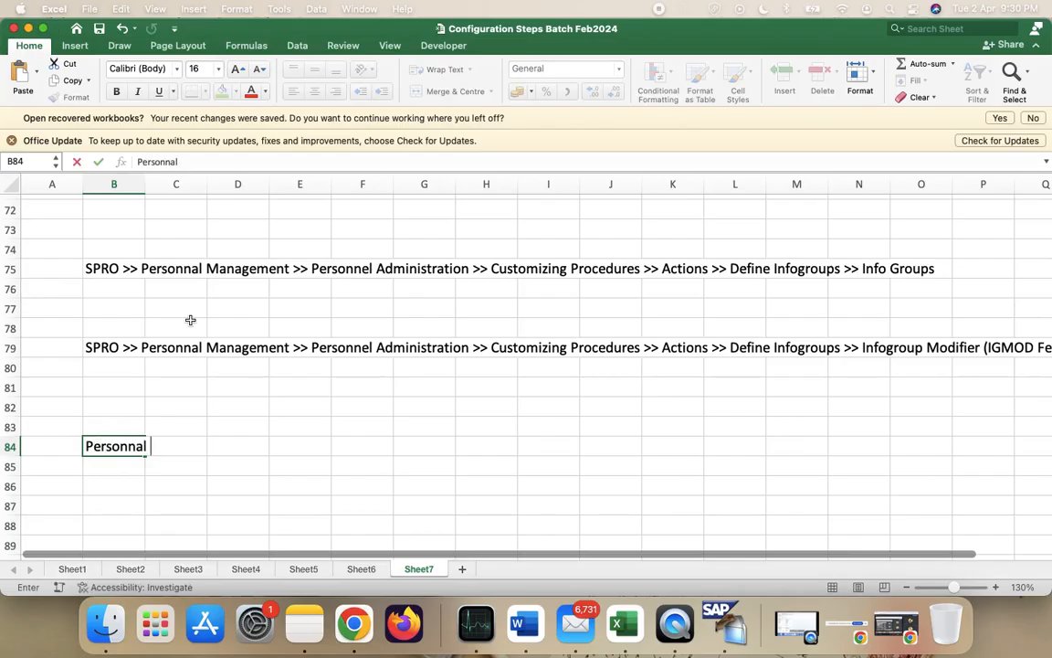
{"action": "type", "text": "Action T"}
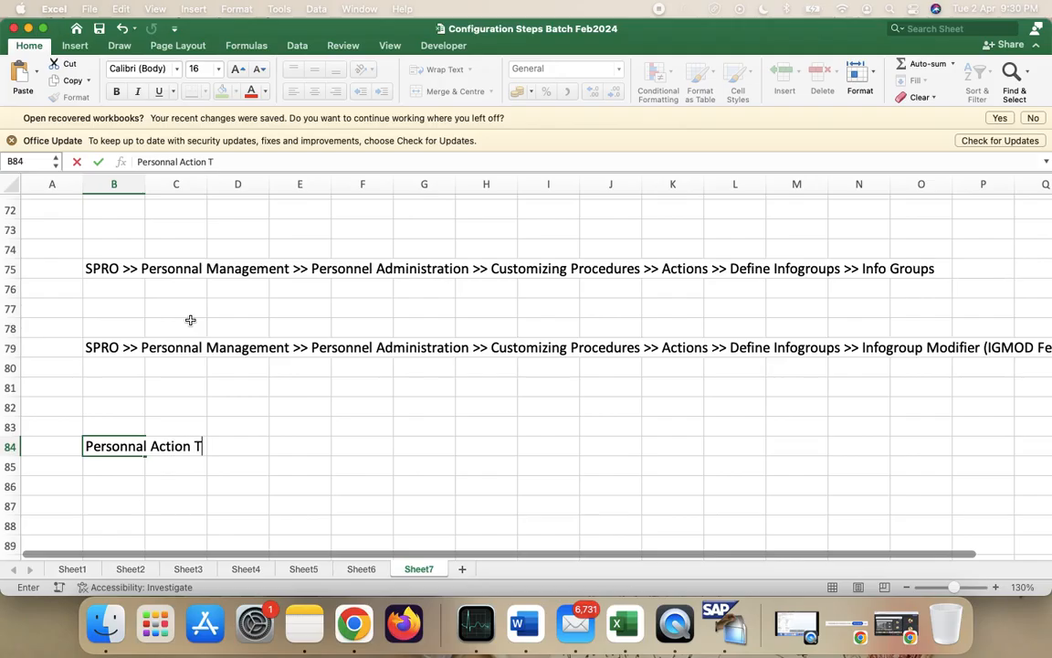
{"action": "type", "text": "ype"}
{"action": "key", "text": "Return"}
{"action": "key", "text": "Return"}
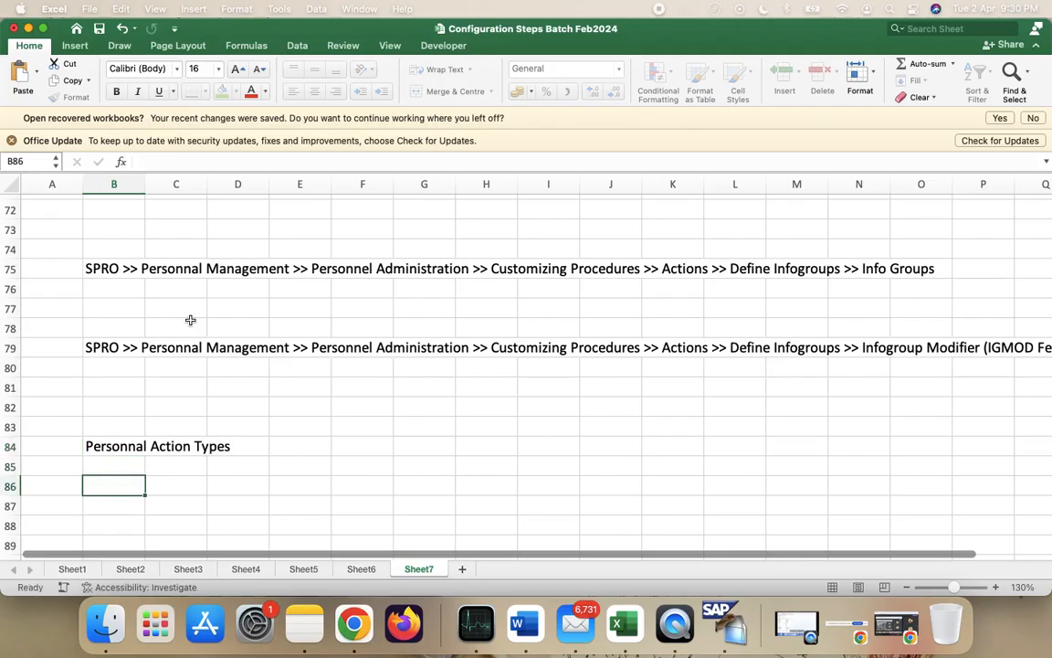
{"action": "scroll", "coordinate": [254, 411], "scroll_direction": "down", "scroll_amount": 5}
{"action": "type", "text": "ACt"}
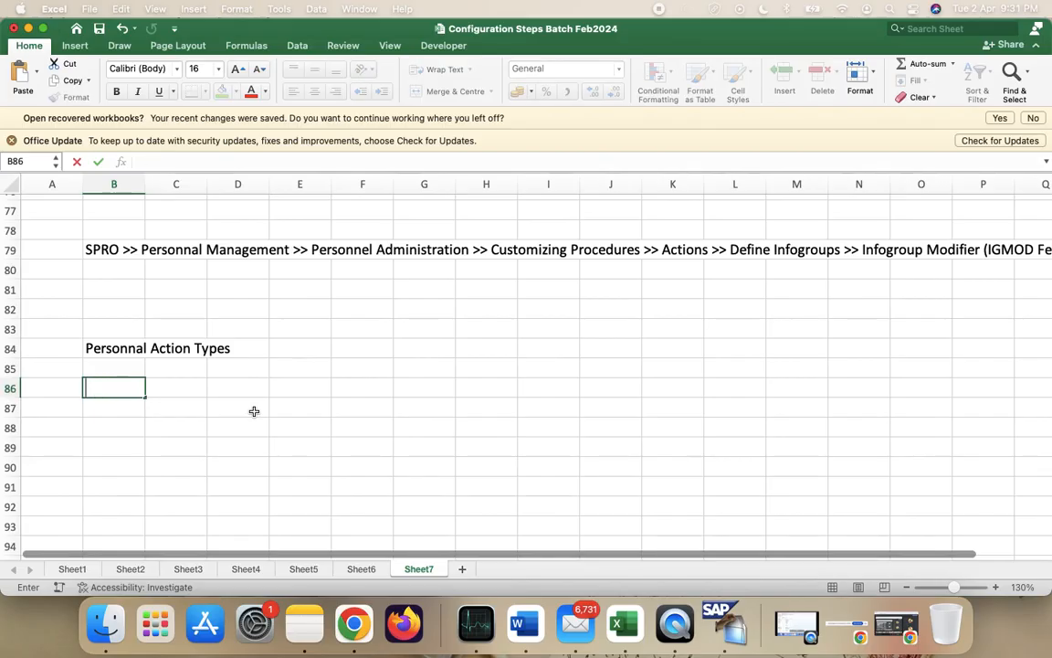
{"action": "type", "text": "ion Men"}
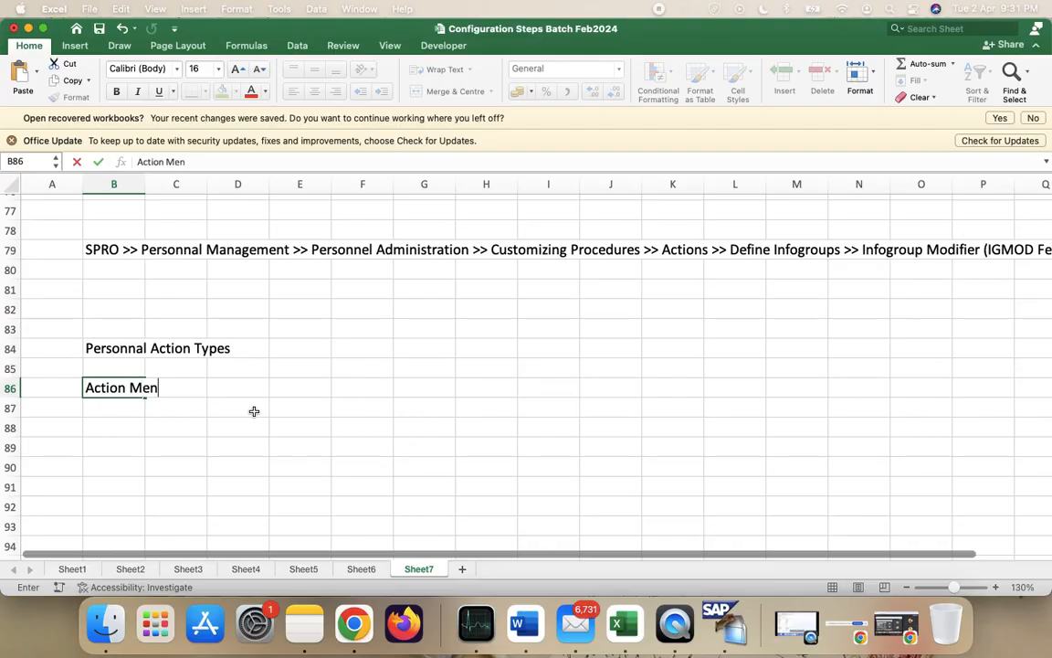
{"action": "type", "text": "u Sequen"}
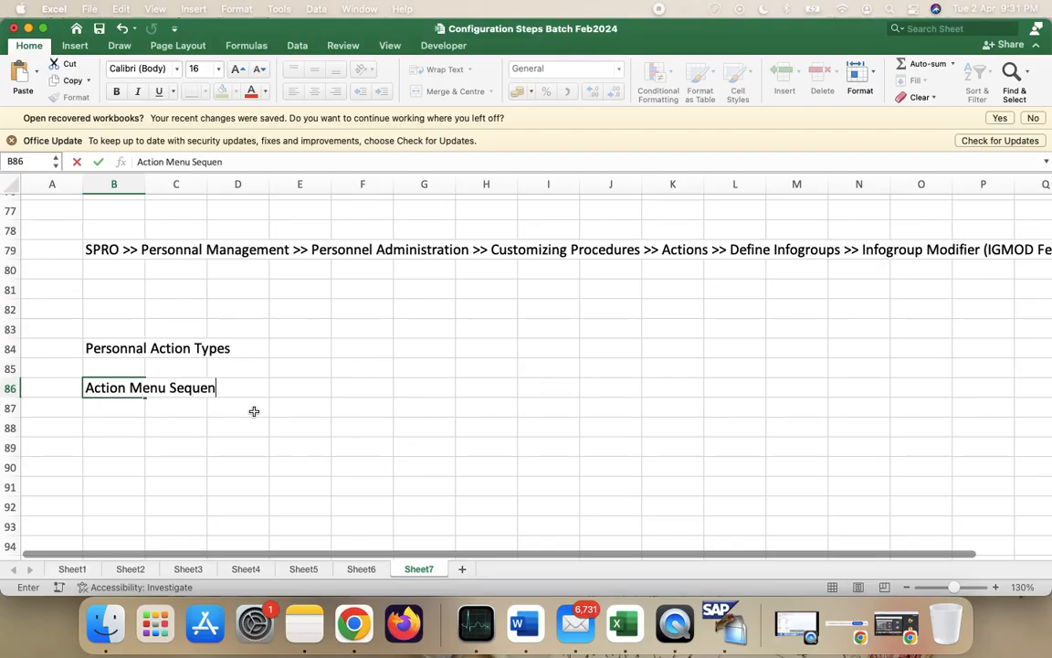
{"action": "type", "text": "ces"}
{"action": "left_click", "coordinate": [340, 402]}
{"action": "left_click", "coordinate": [98, 348]}
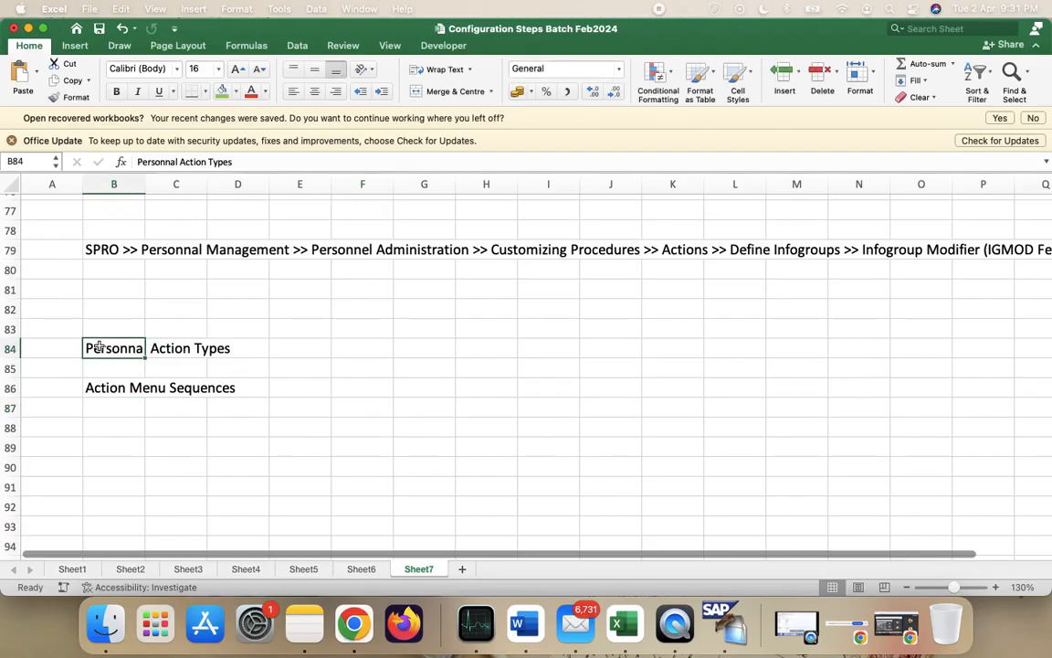
- Fill B84:E84, the Personnal Action Types heading, with yellow
{"action": "left_click", "coordinate": [10, 348]}
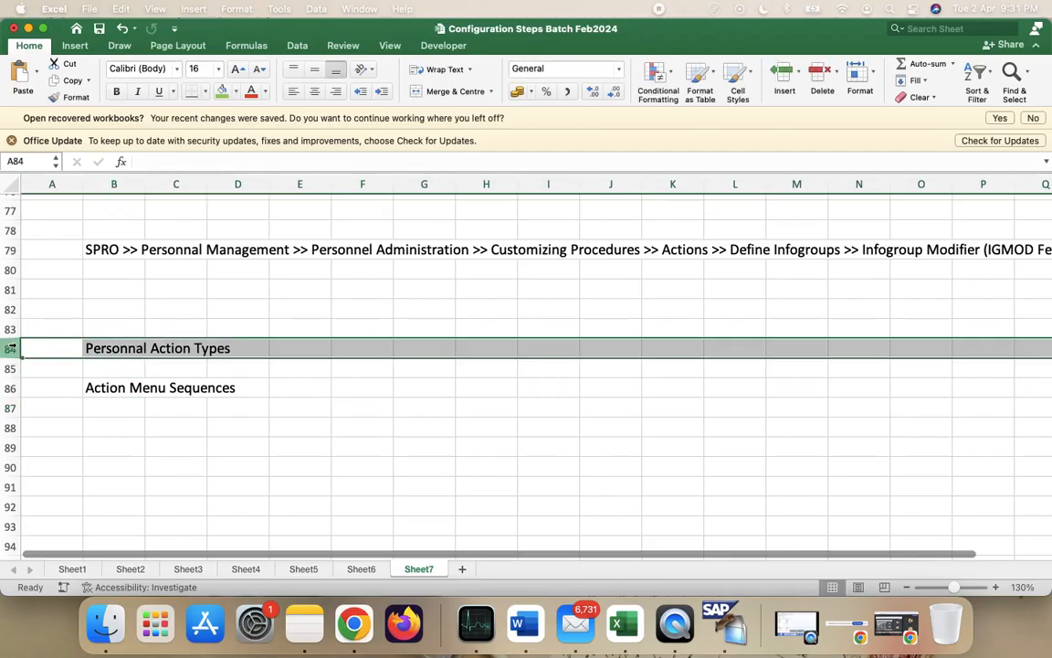
{"action": "left_click", "coordinate": [134, 351]}
{"action": "key", "text": "shift+Right"}
{"action": "key", "text": "shift+Right"}
{"action": "key", "text": "shift+Right"}
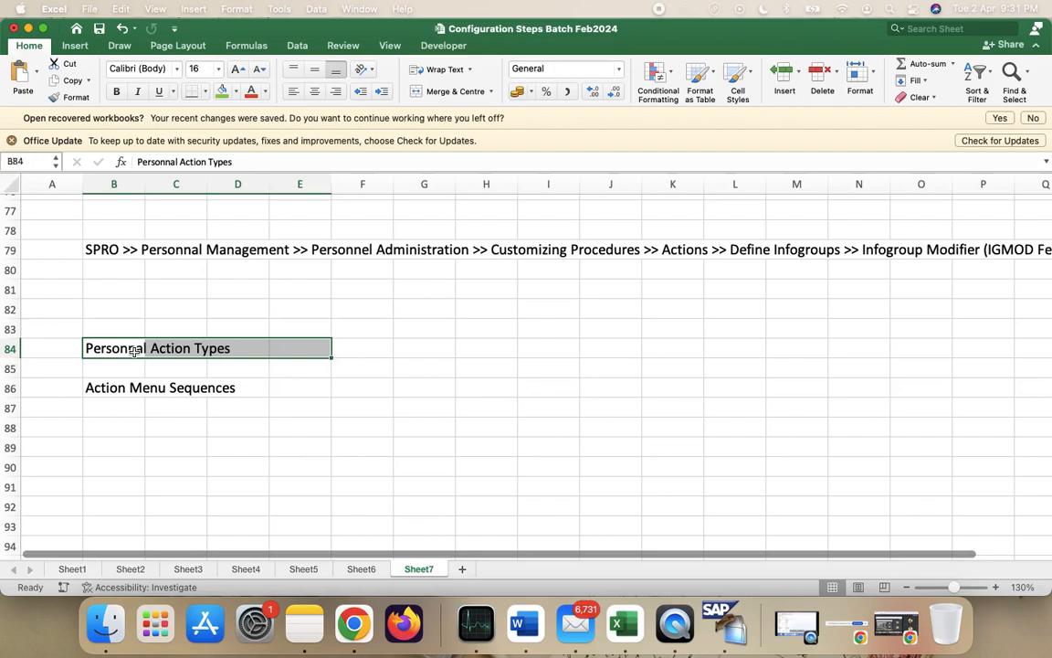
{"action": "key", "text": "shift+Down"}
{"action": "key", "text": "shift+Down"}
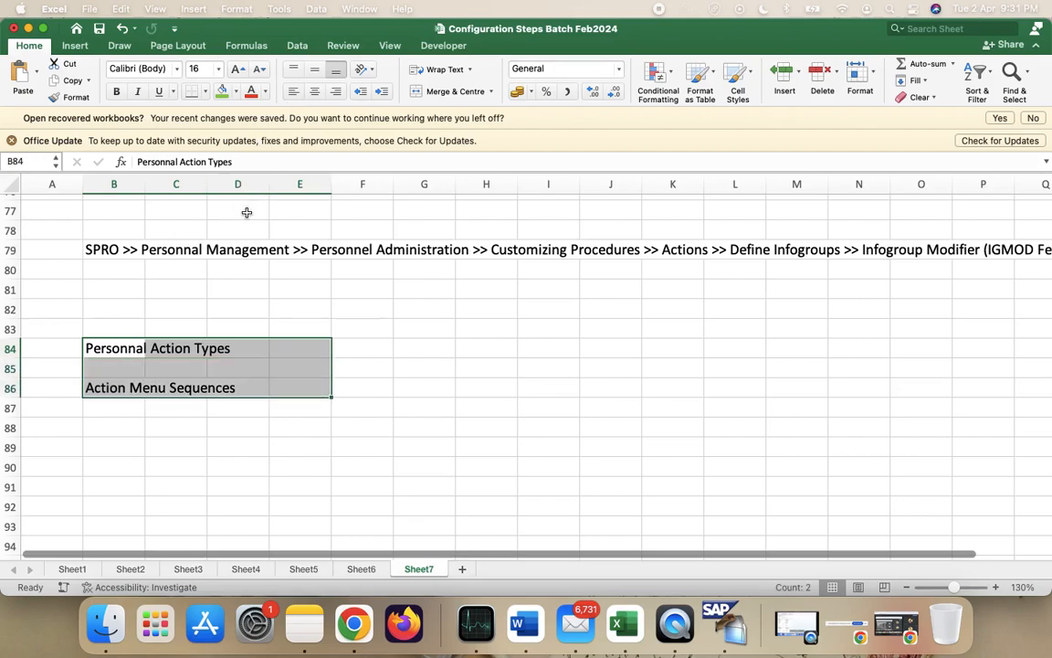
{"action": "key", "text": "shift+Up"}
{"action": "key", "text": "shift+Up"}
{"action": "left_click", "coordinate": [235, 91]}
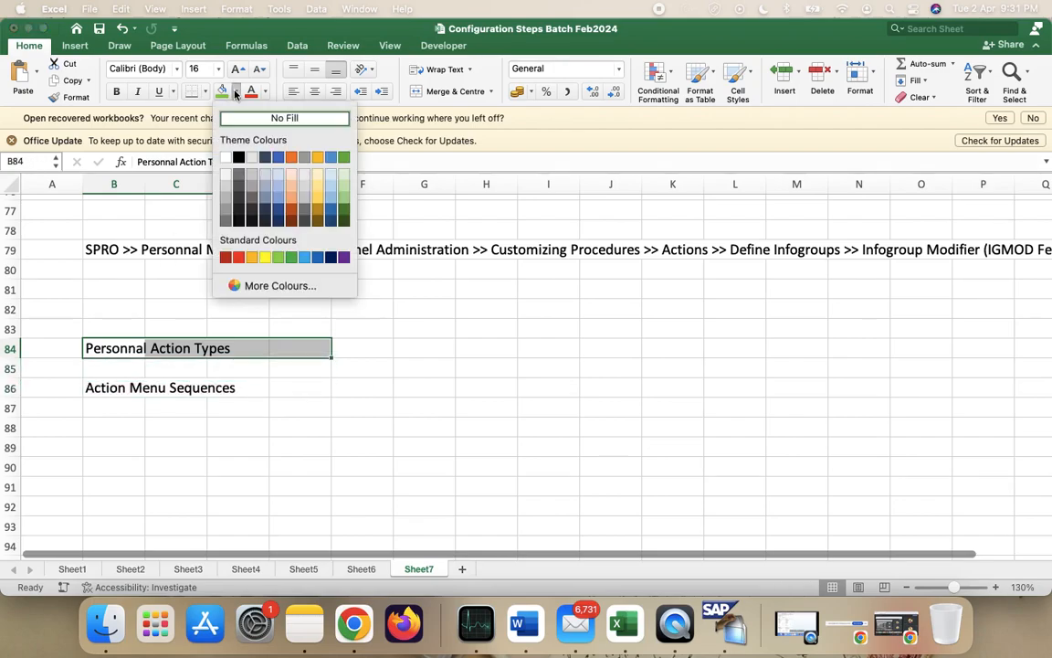
{"action": "left_click", "coordinate": [265, 257]}
- Apply the same yellow fill to B86:E86, the Action Menu Sequences heading
{"action": "left_click", "coordinate": [134, 388]}
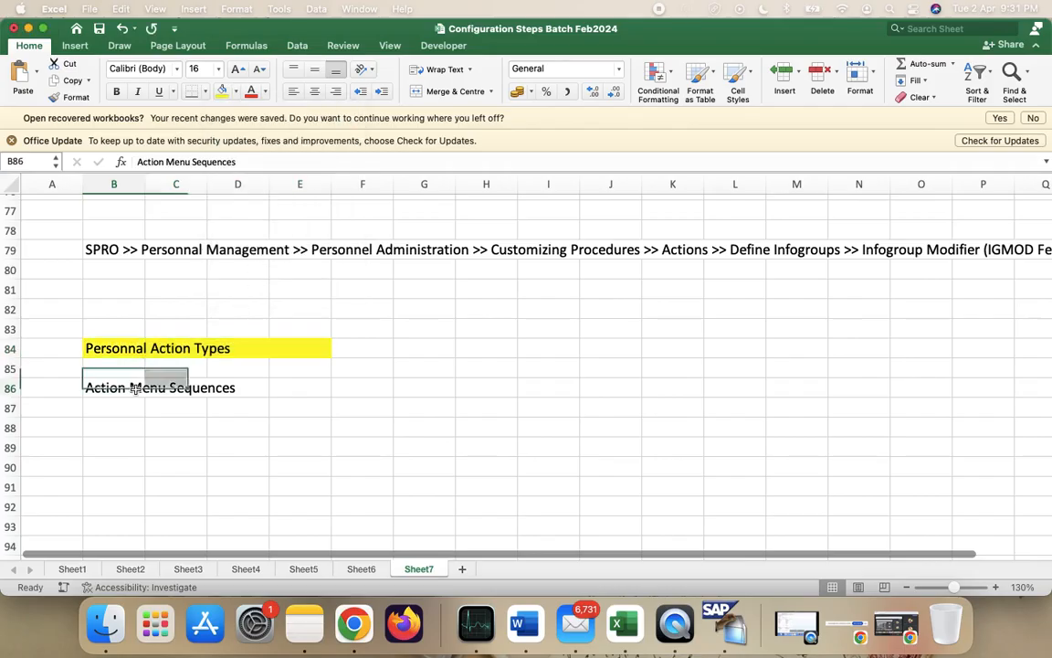
{"action": "key", "text": "shift+Right"}
{"action": "key", "text": "shift+Right"}
{"action": "key", "text": "shift+Right"}
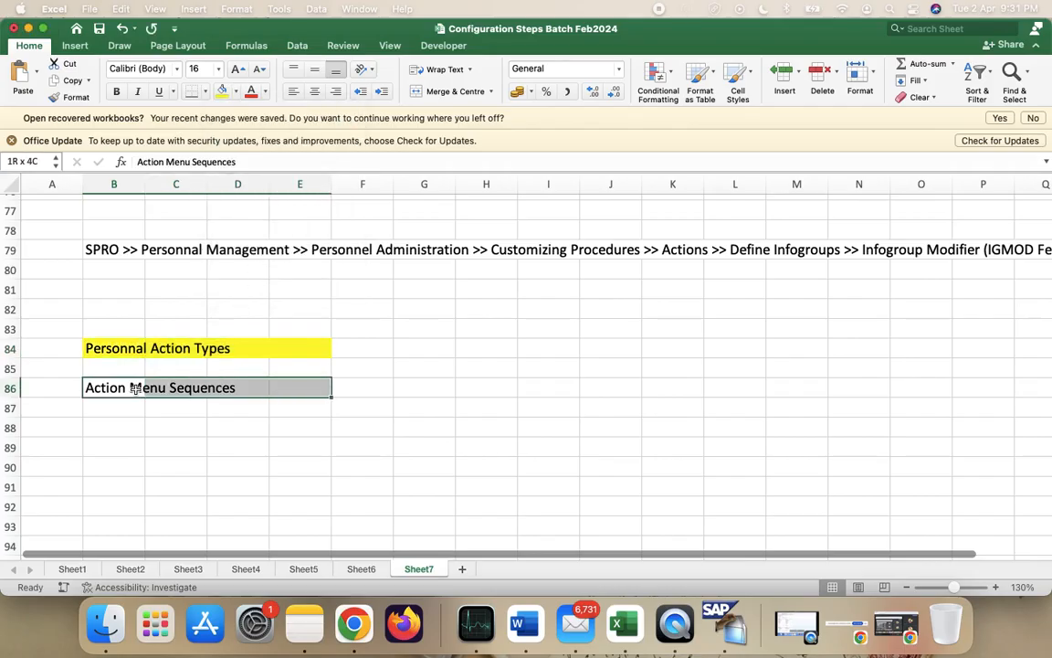
{"action": "left_click", "coordinate": [221, 91]}
{"action": "left_click", "coordinate": [489, 434]}
{"action": "scroll", "coordinate": [488, 434], "scroll_direction": "up", "scroll_amount": 5}
{"action": "scroll", "coordinate": [489, 434], "scroll_direction": "down", "scroll_amount": 5}
{"action": "scroll", "coordinate": [488, 434], "scroll_direction": "up", "scroll_amount": 5}
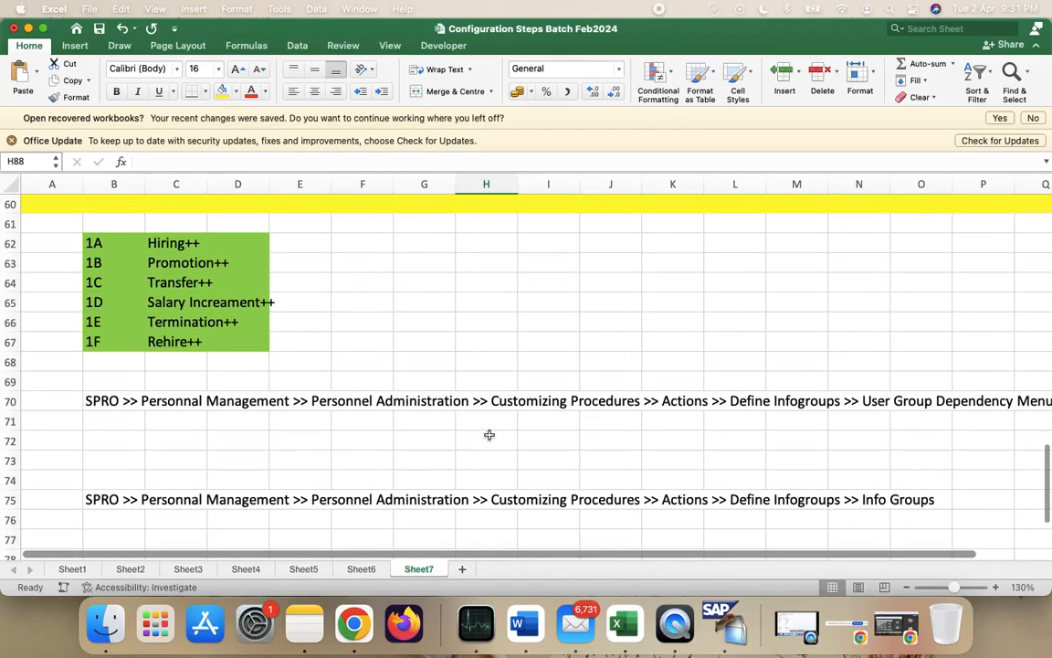
{"action": "scroll", "coordinate": [489, 434], "scroll_direction": "up", "scroll_amount": 1}
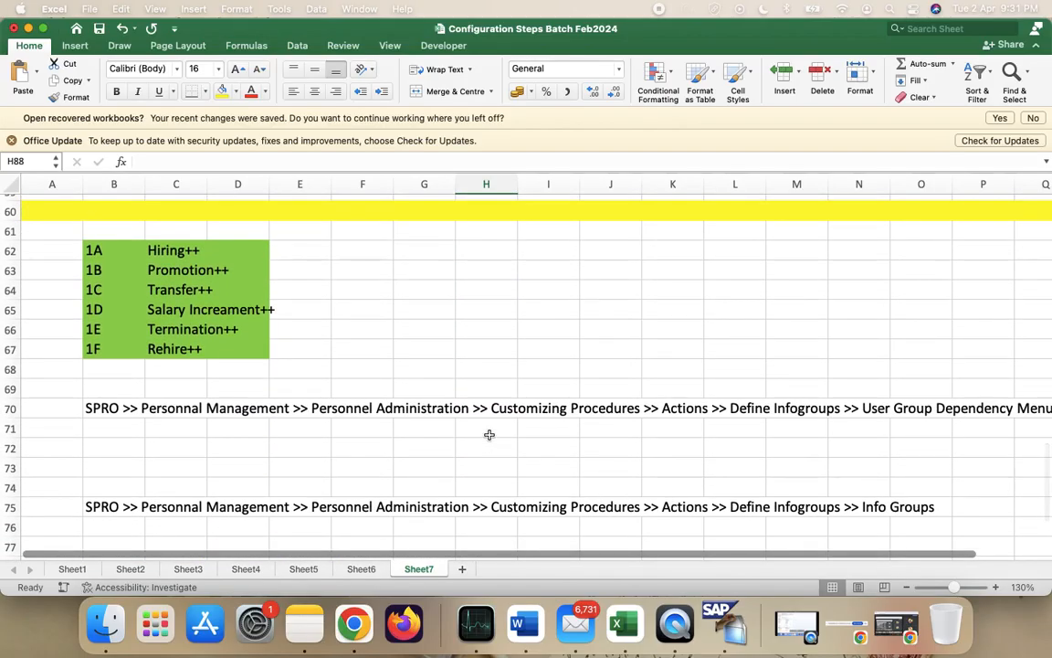
{"action": "scroll", "coordinate": [536, 290], "scroll_direction": "up", "scroll_amount": 1}
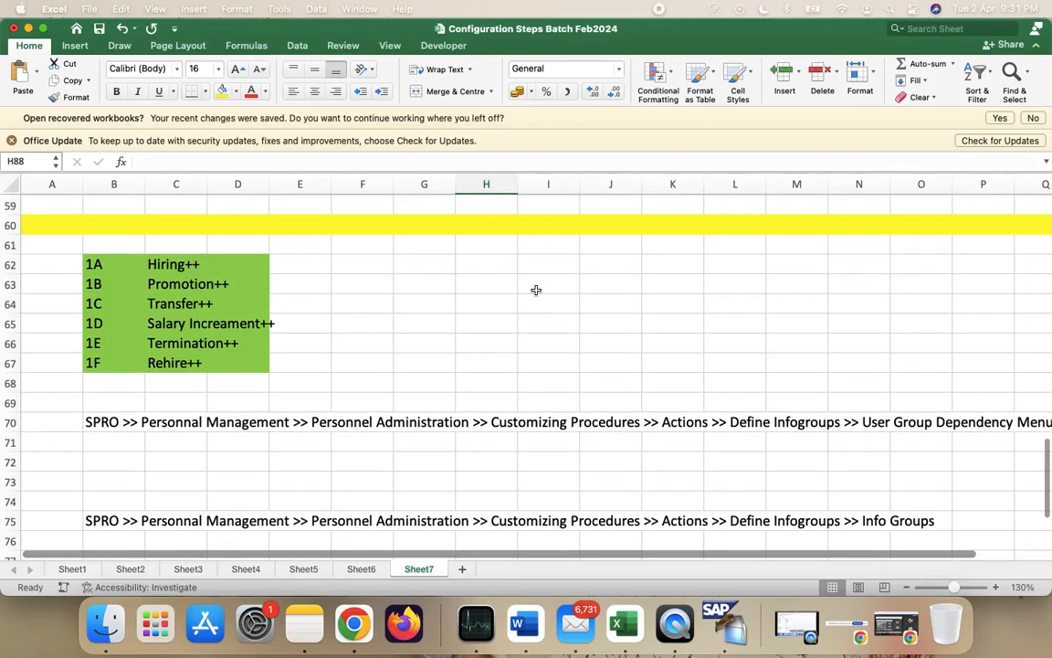
{"action": "scroll", "coordinate": [536, 291], "scroll_direction": "up", "scroll_amount": 2}
{"action": "scroll", "coordinate": [536, 290], "scroll_direction": "down", "scroll_amount": 5}
{"action": "scroll", "coordinate": [537, 291], "scroll_direction": "up", "scroll_amount": 3}
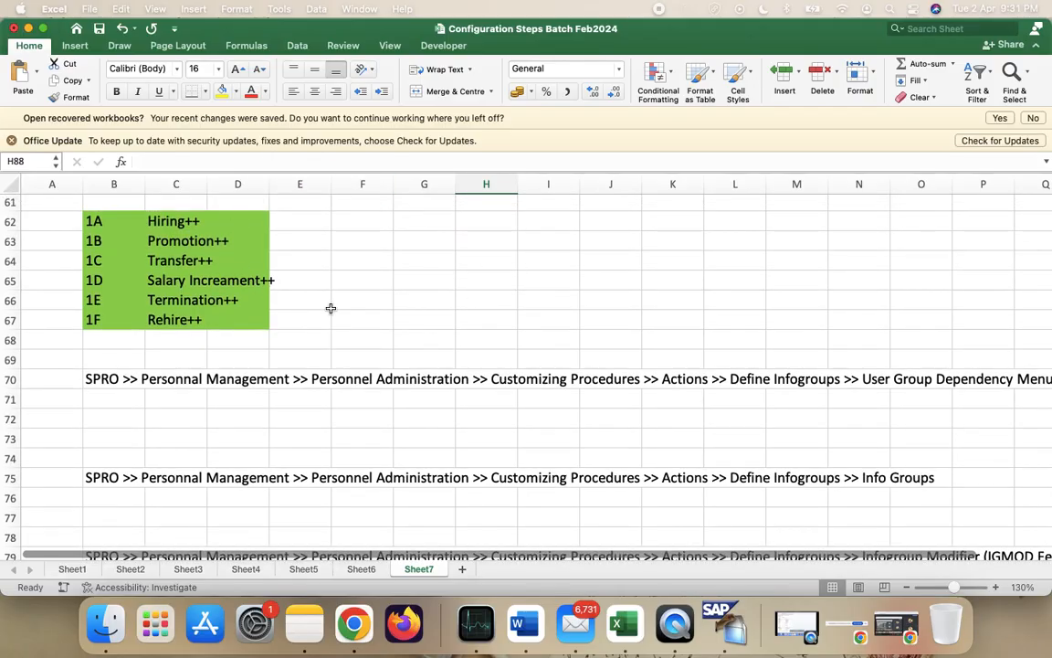
{"action": "scroll", "coordinate": [331, 308], "scroll_direction": "down", "scroll_amount": 4}
{"action": "scroll", "coordinate": [541, 439], "scroll_direction": "down", "scroll_amount": 1}
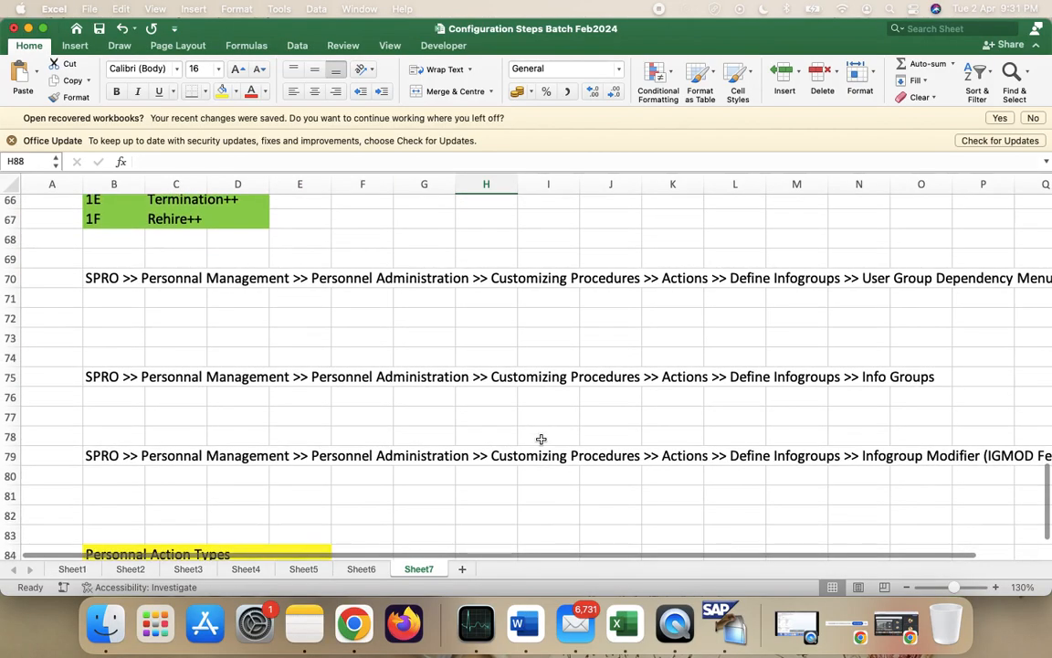